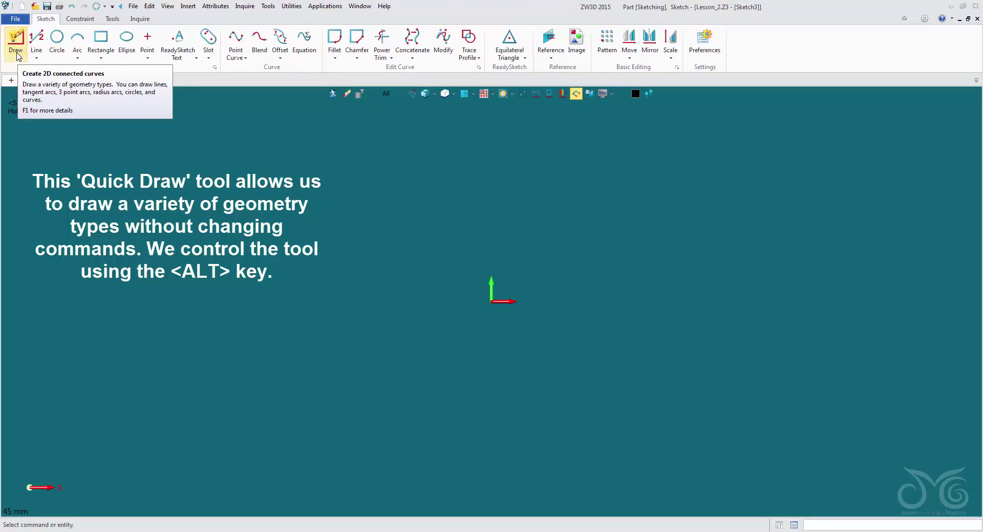
# - Sketch an open zigzag polyline of eight connected line segments in the upper-left area of the sketch with the Draw tool
pyautogui.click(17, 52)
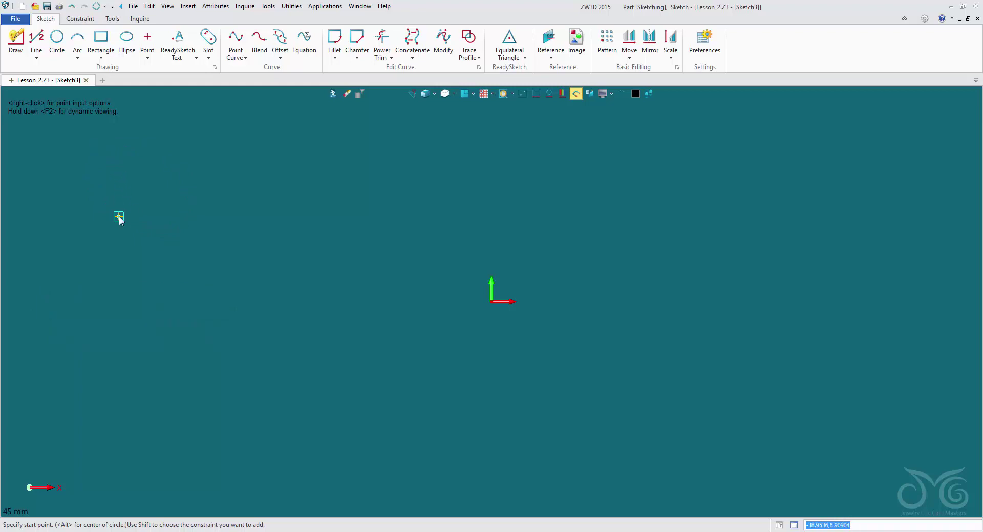
pyautogui.click(82, 167)
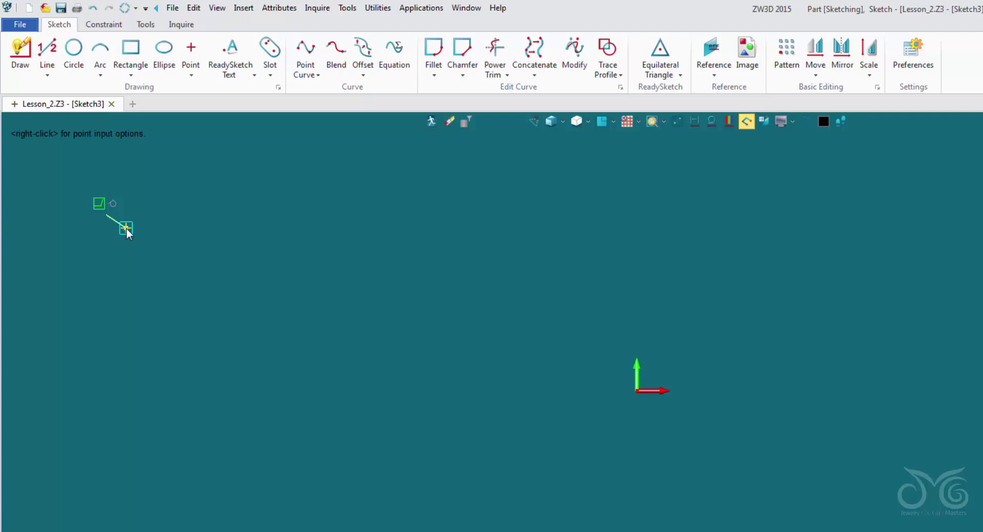
pyautogui.click(130, 254)
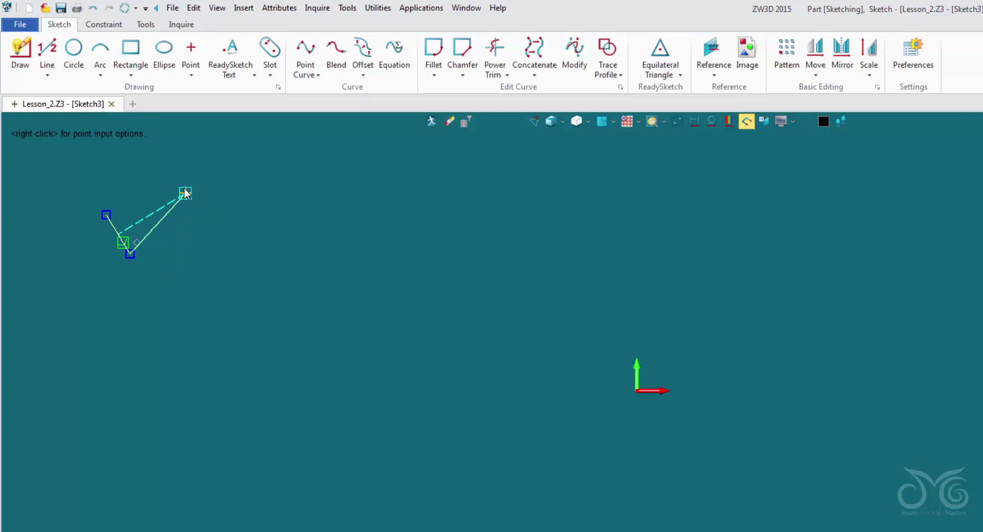
pyautogui.click(130, 254)
pyautogui.click(121, 330)
pyautogui.click(213, 204)
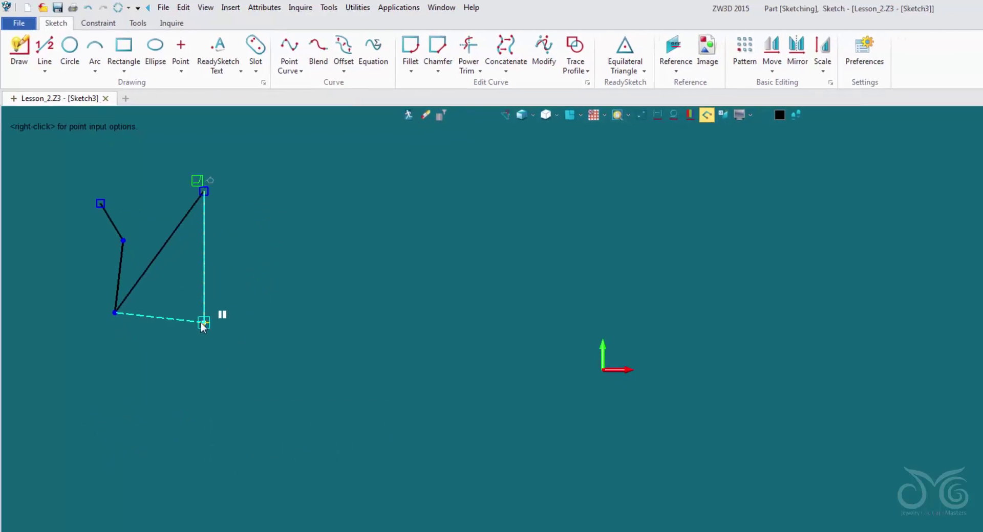
pyautogui.click(213, 330)
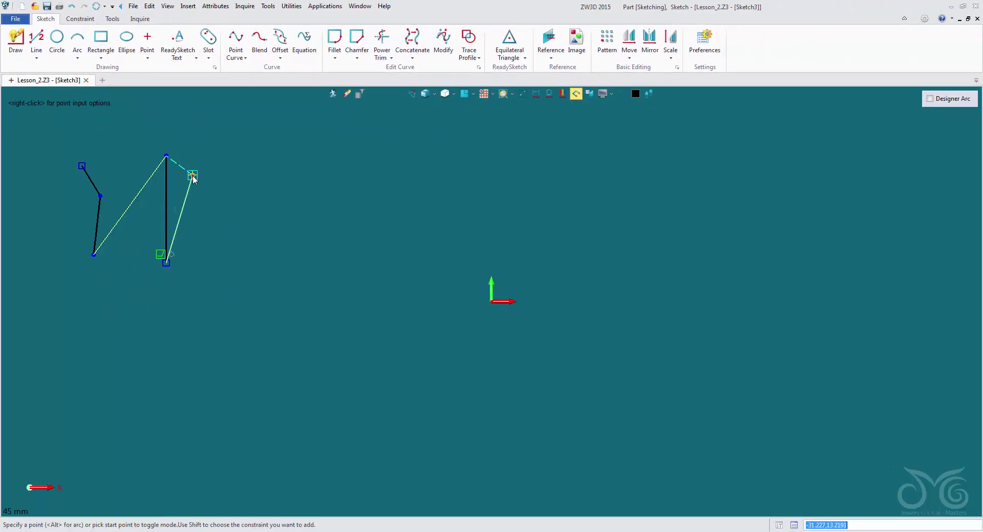
pyautogui.click(192, 175)
pyautogui.click(233, 209)
pyautogui.click(250, 156)
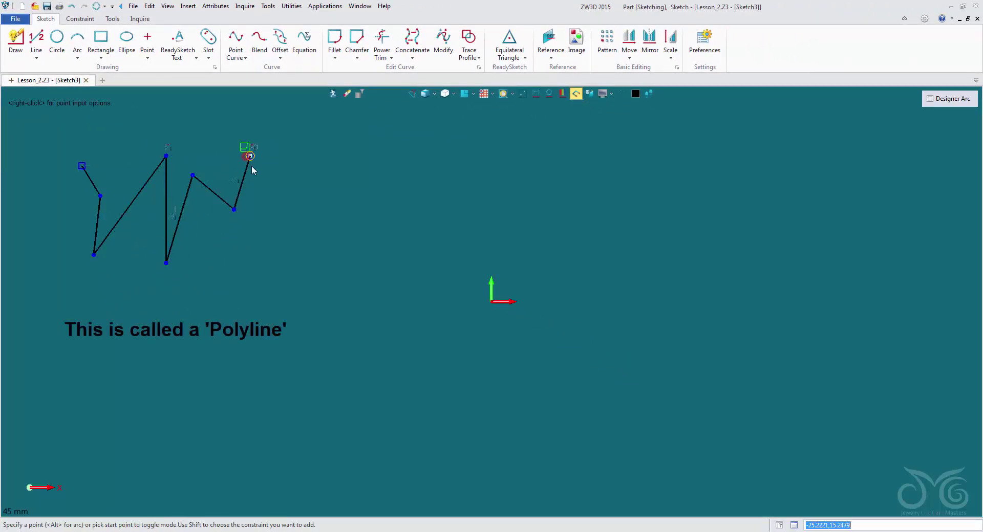
pyautogui.click(270, 253)
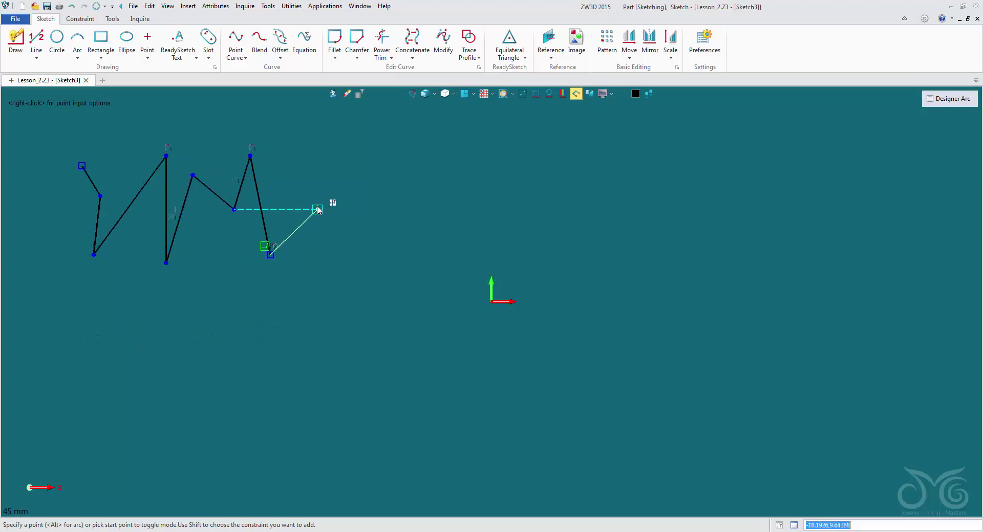
pyautogui.press('Escape')
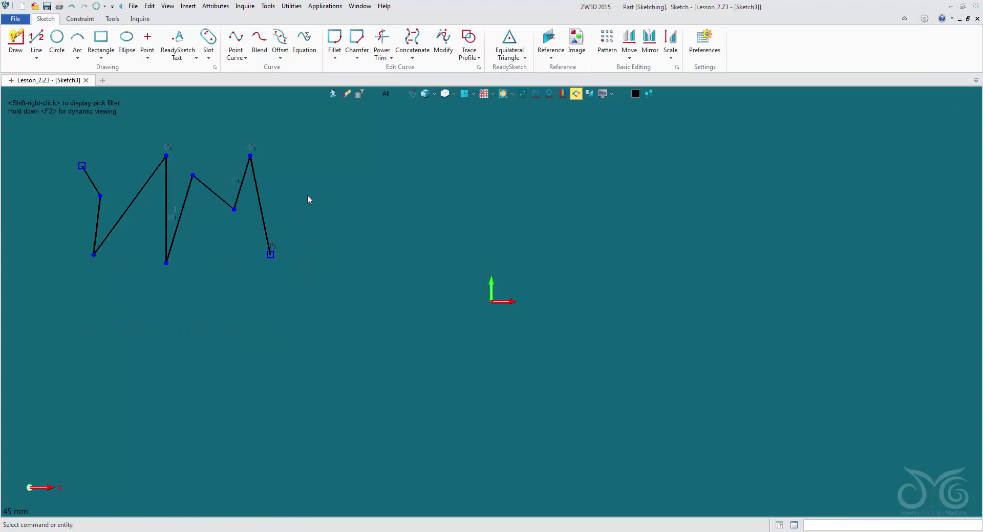
# - Restart the Draw tool and sketch a single slanted line to the right of the zigzag polyline
pyautogui.press('Return')
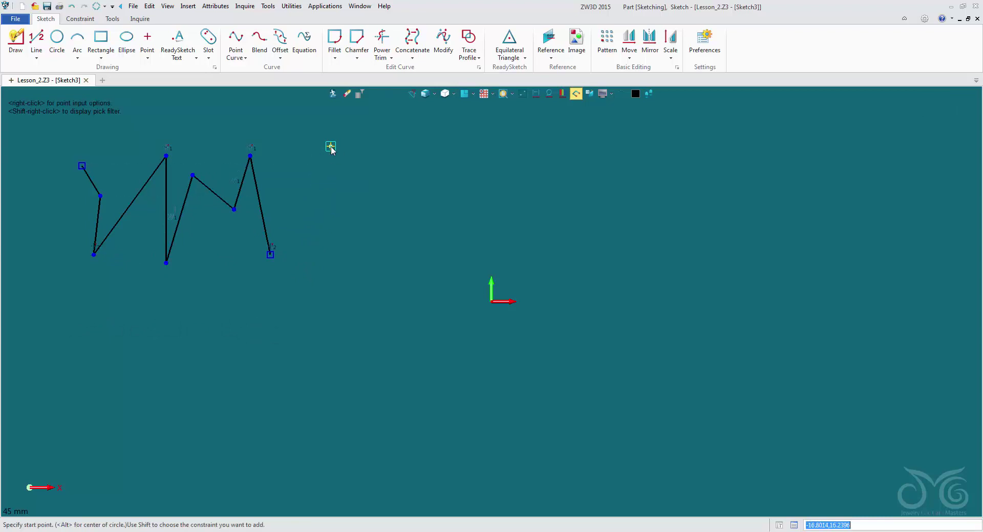
pyautogui.click(331, 149)
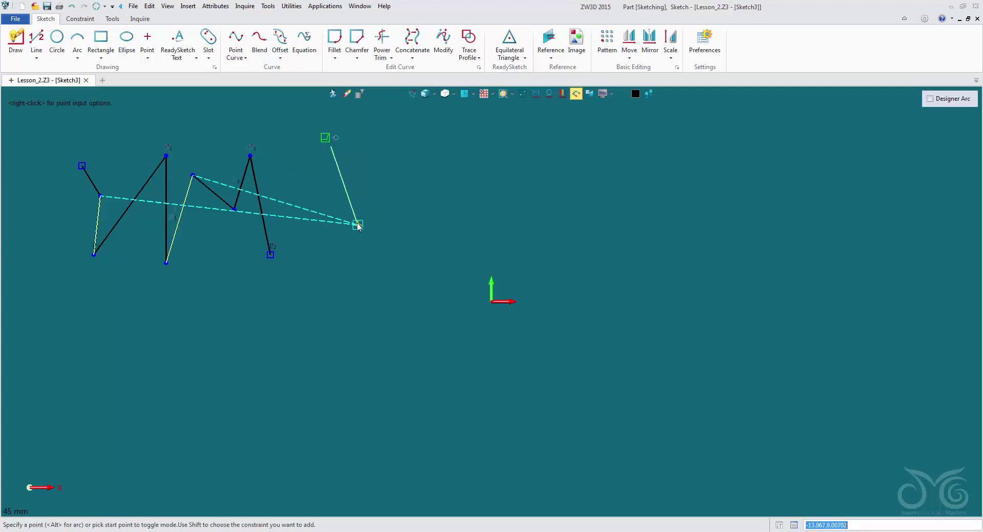
pyautogui.click(363, 219)
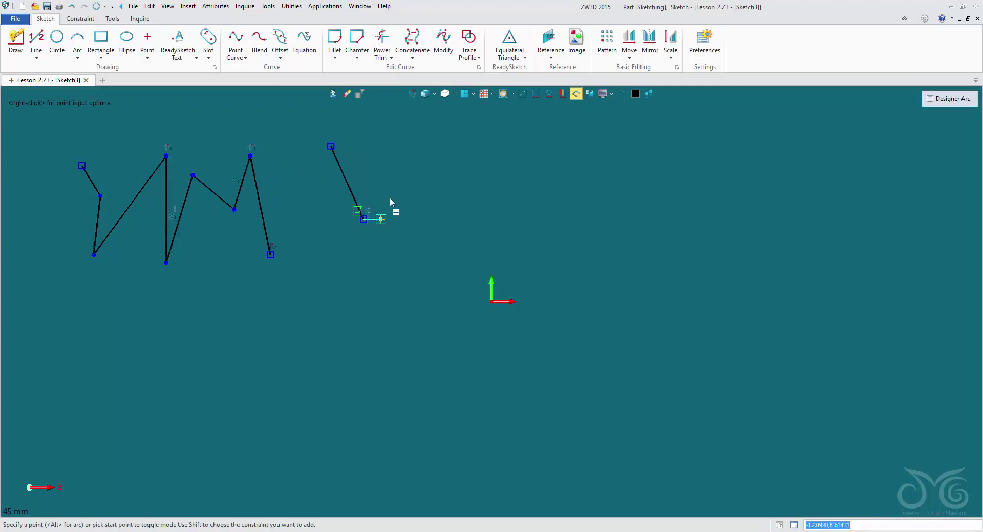
# - Toggle to tangent arcs at the slanted line's lower end and chain seven arcs in a wavy path toward the far right
pyautogui.click(364, 220)
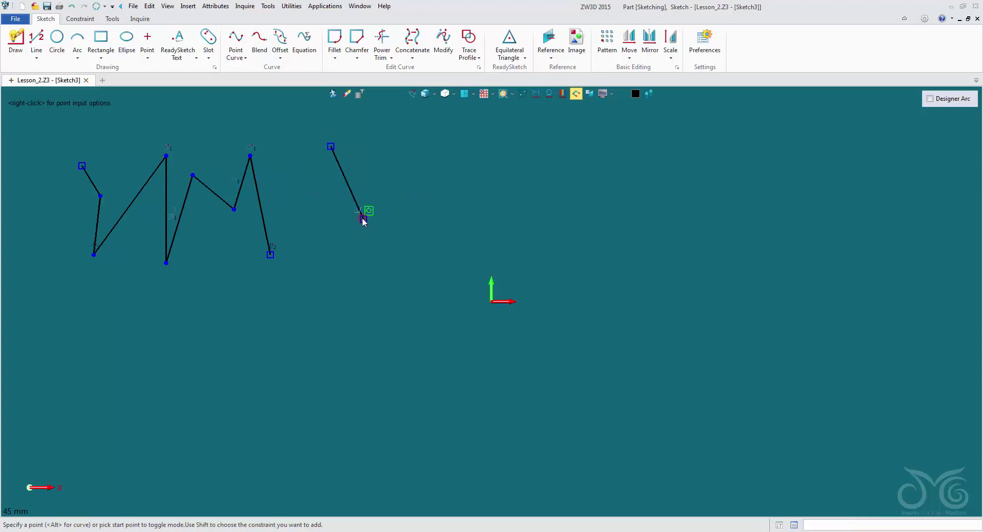
pyautogui.click(424, 186)
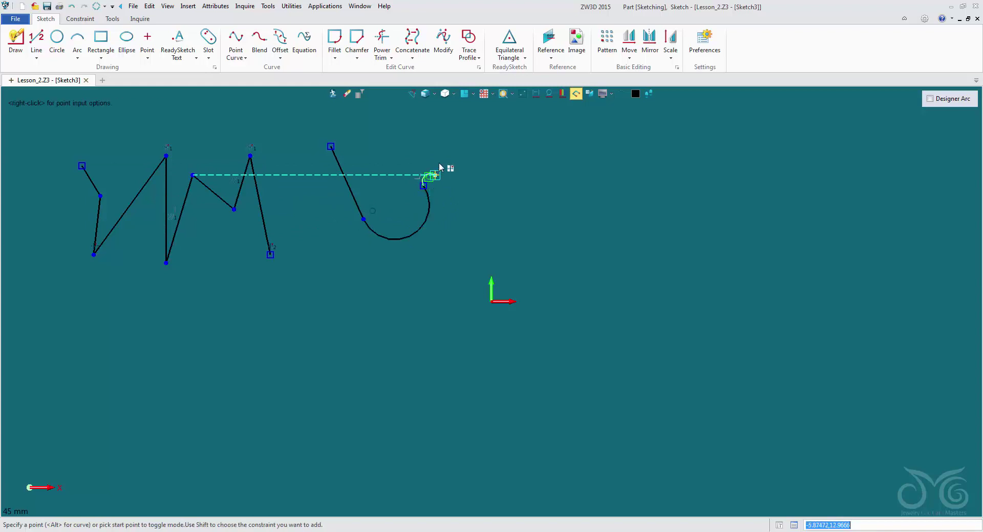
pyautogui.click(478, 156)
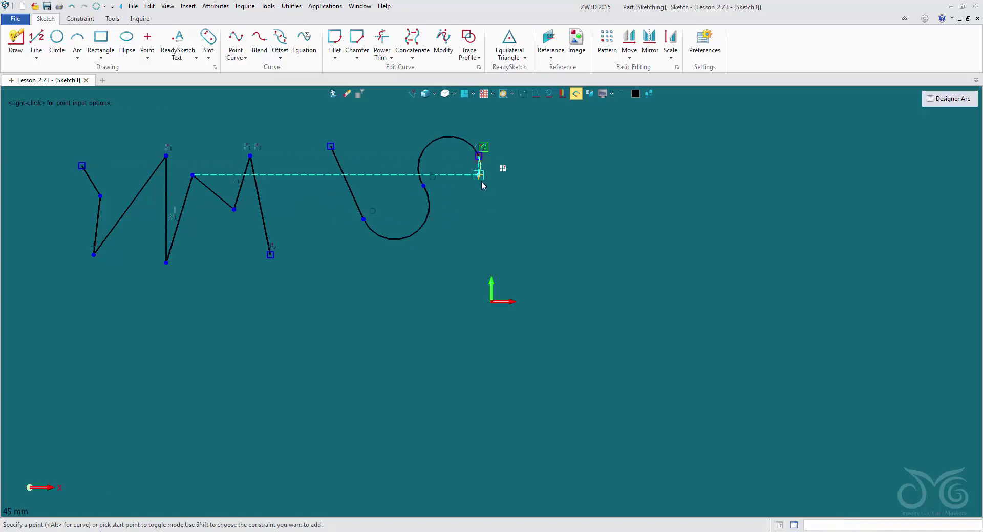
pyautogui.click(516, 186)
pyautogui.click(613, 176)
pyautogui.click(680, 186)
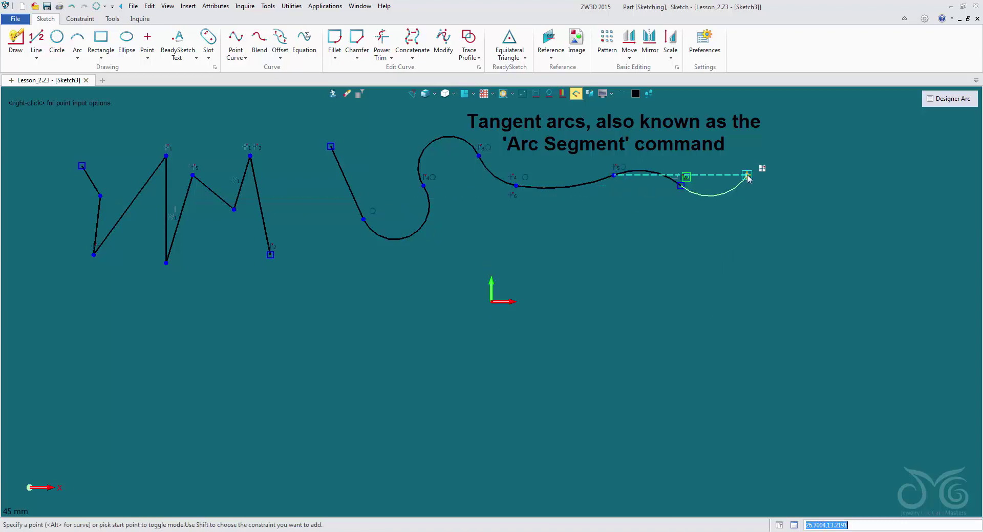
pyautogui.click(747, 175)
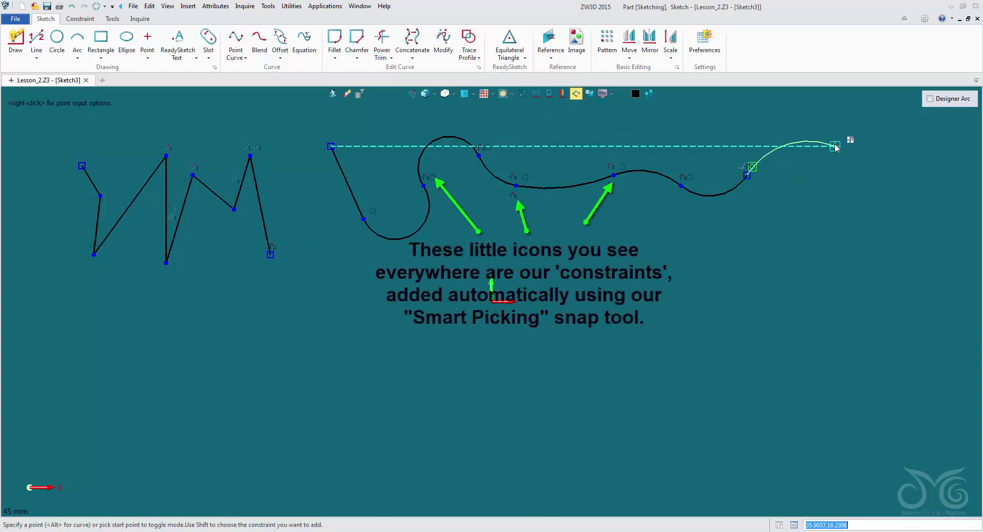
pyautogui.middleClick(821, 163)
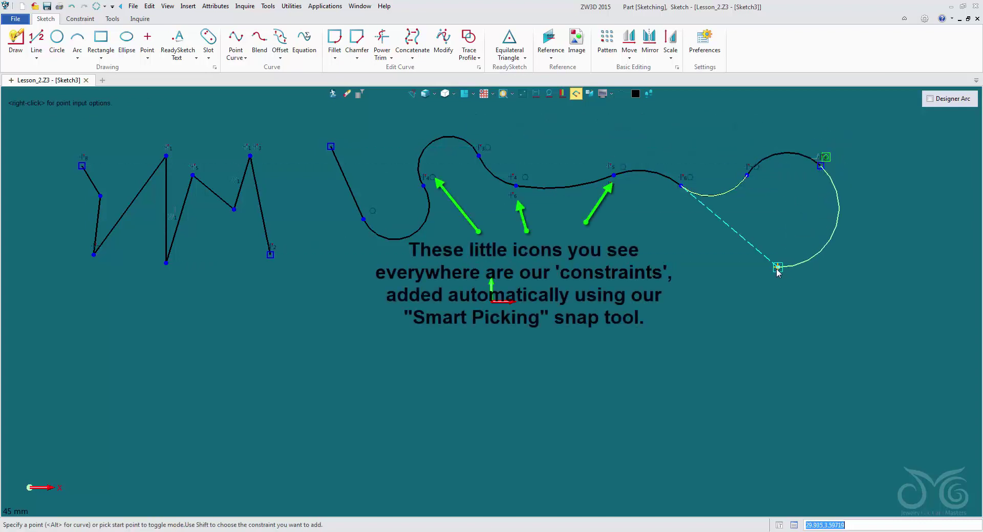
# - Loop the wavy chain back leftward beneath itself with six more tangent arcs, ending below the slanted line, and finish the chain
pyautogui.click(777, 267)
pyautogui.click(681, 236)
pyautogui.click(595, 239)
pyautogui.click(528, 239)
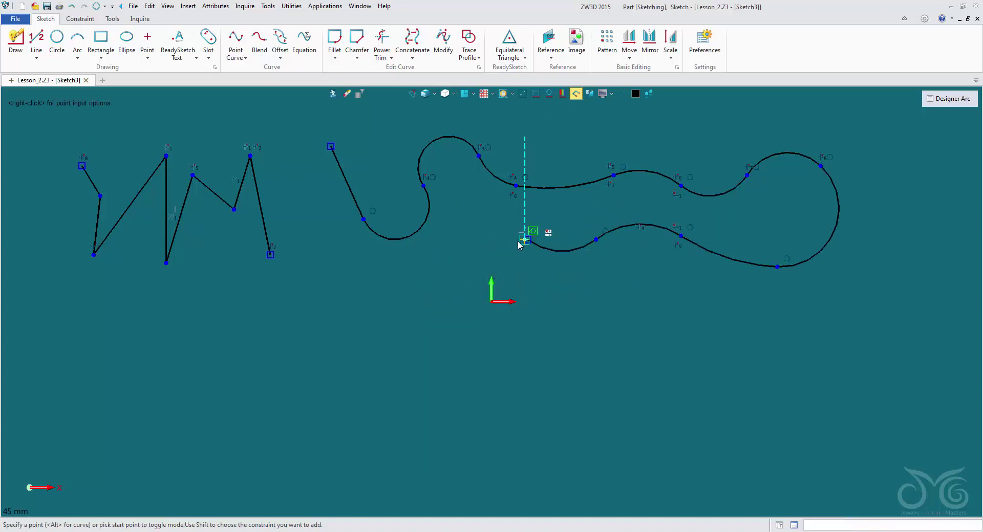
pyautogui.click(436, 267)
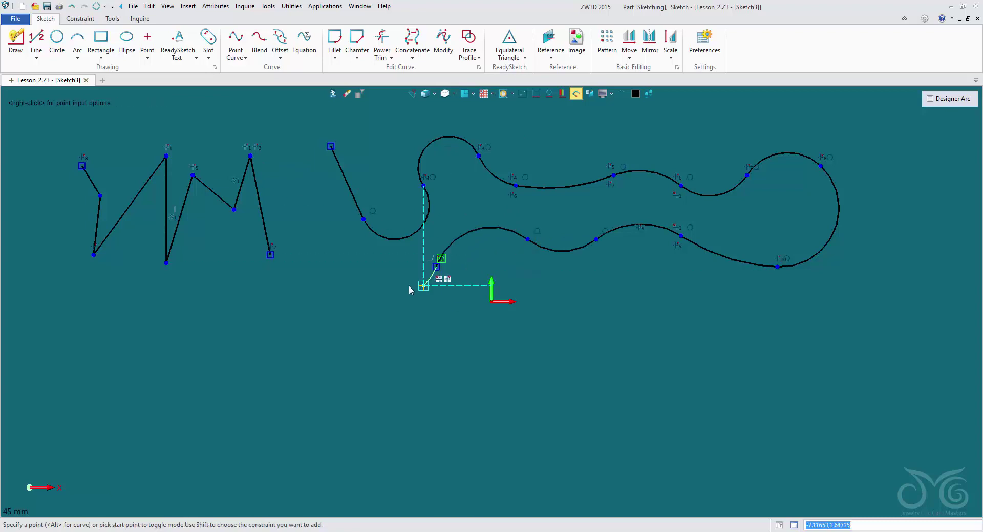
pyautogui.click(369, 290)
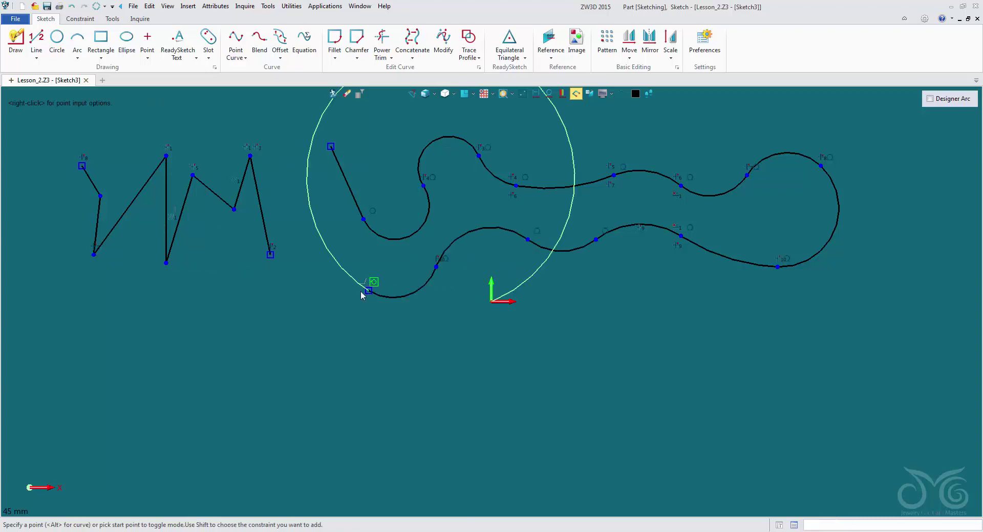
pyautogui.middleClick(350, 291)
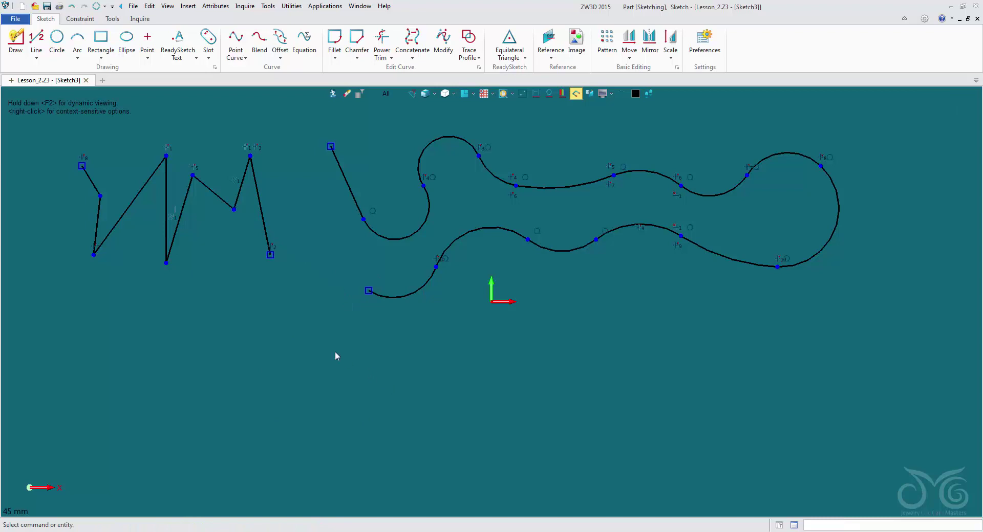
# - Start a new Draw chain below the zigzag polyline with a long line going down and a short line angled back up
pyautogui.middleClick(179, 325)
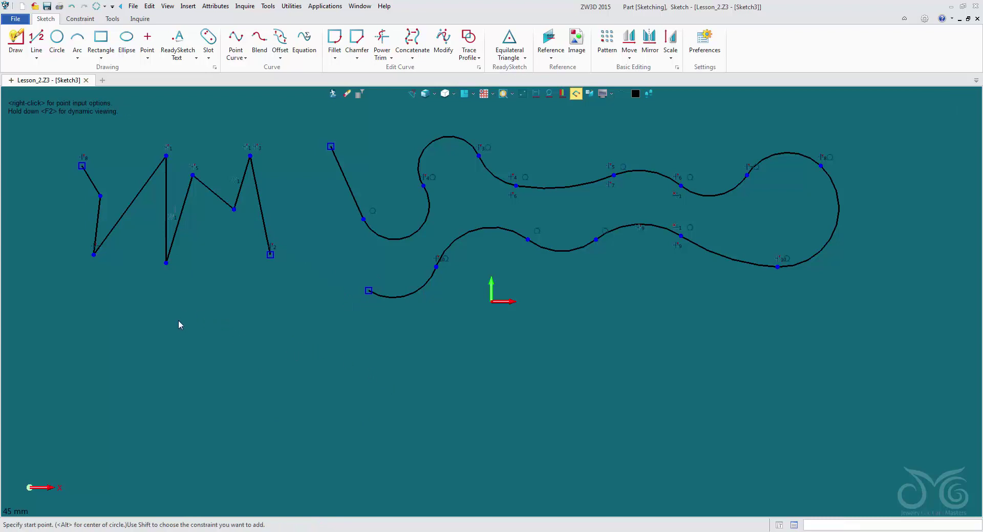
pyautogui.click(100, 346)
pyautogui.click(110, 421)
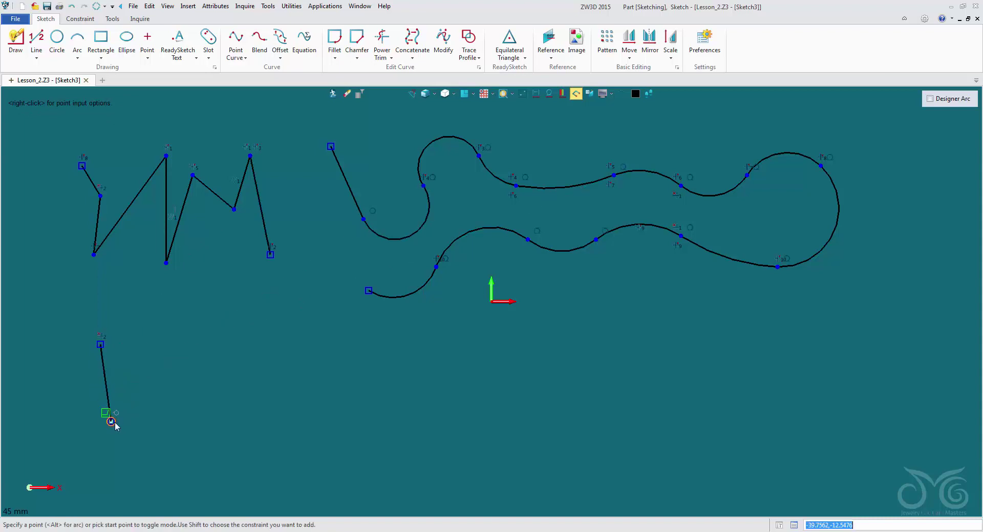
pyautogui.click(132, 396)
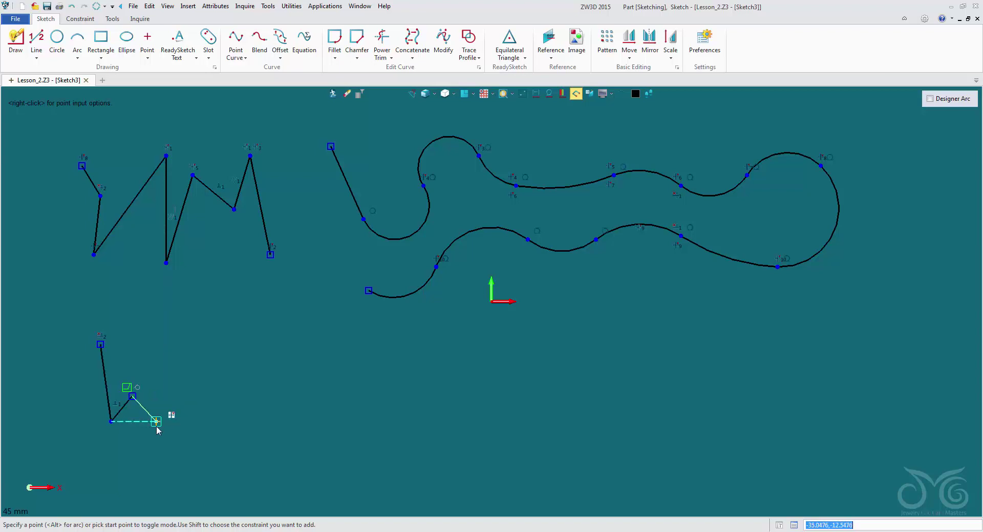
# - Switch to arc mode and add a downward-bulging three-point arc of about 3.8 mm radius from the short line's end
pyautogui.press('alt')
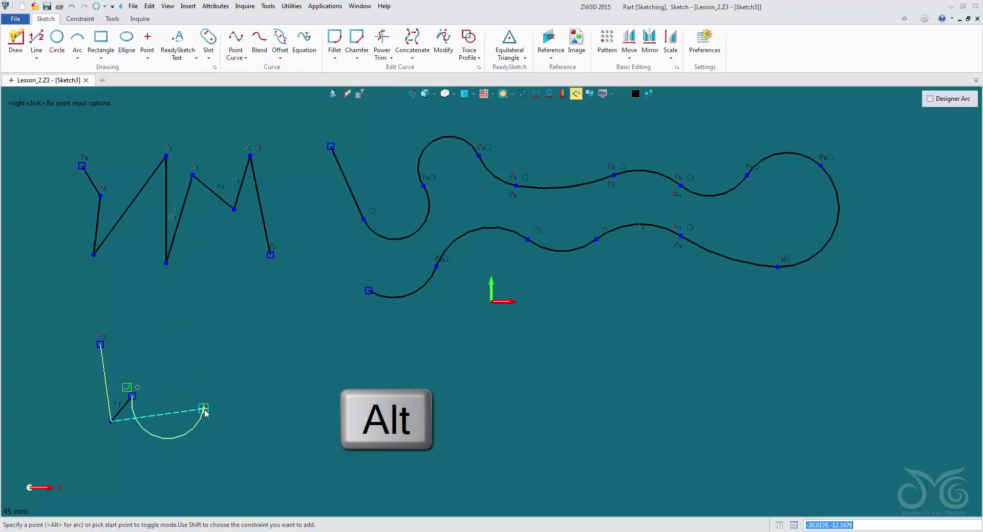
pyautogui.click(205, 411)
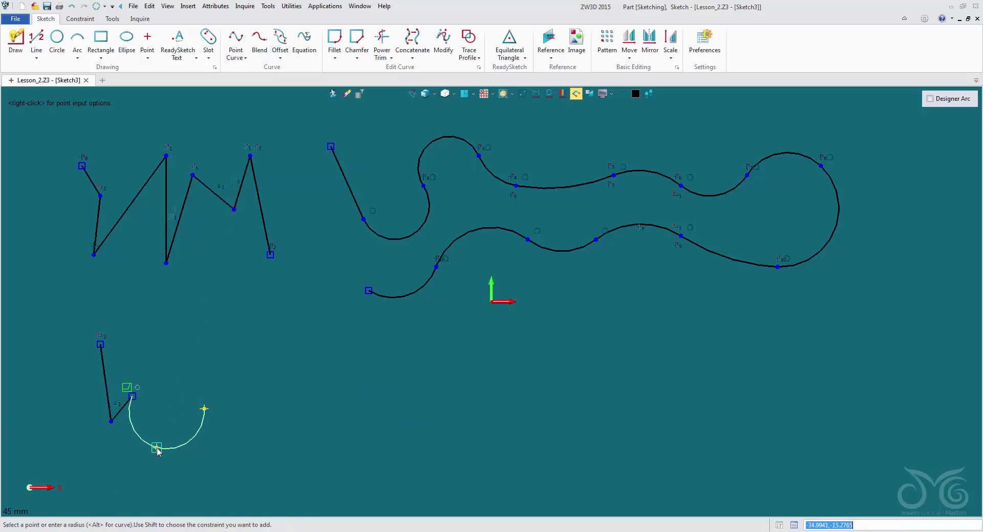
pyautogui.click(166, 450)
pyautogui.click(204, 409)
# - Continue from the arc with one line up and one down, followed by a second three-point arc of about 3.3 mm radius
pyautogui.click(250, 369)
pyautogui.click(259, 410)
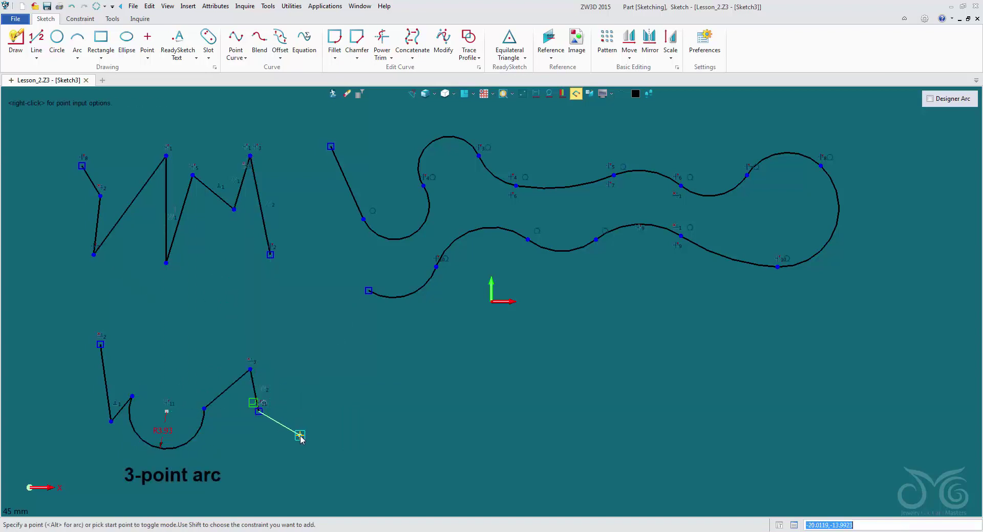
pyautogui.press('alt')
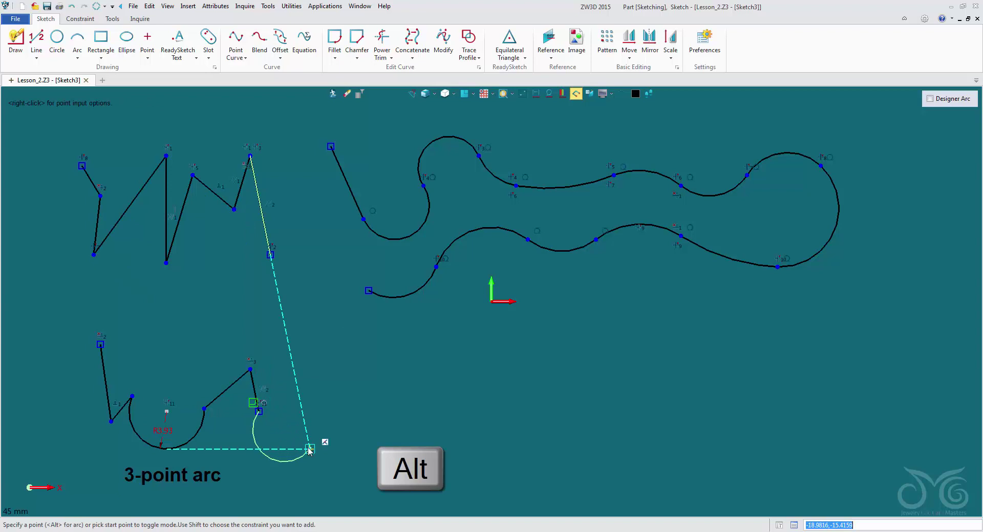
pyautogui.click(309, 450)
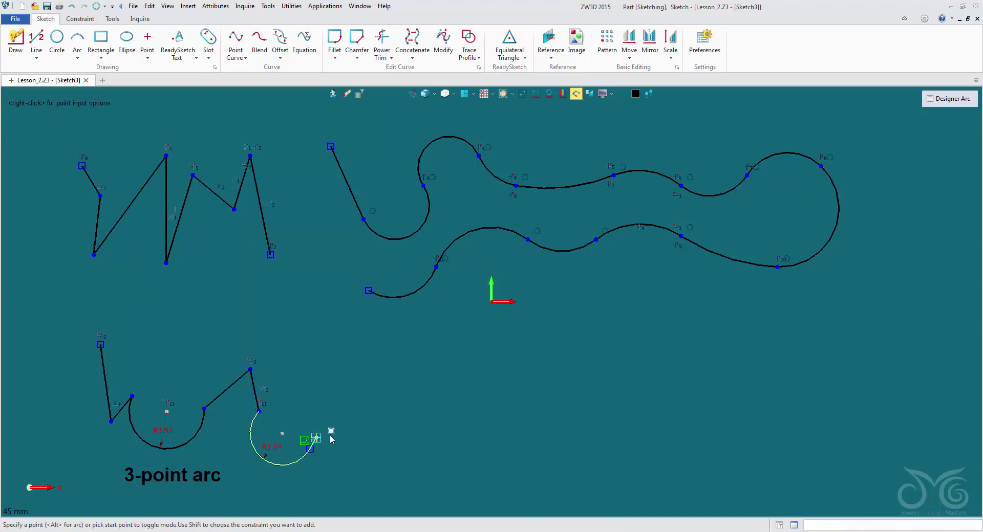
# - Extend the chain from the second arc with a zigzag of four line segments
pyautogui.click(334, 408)
pyautogui.click(352, 449)
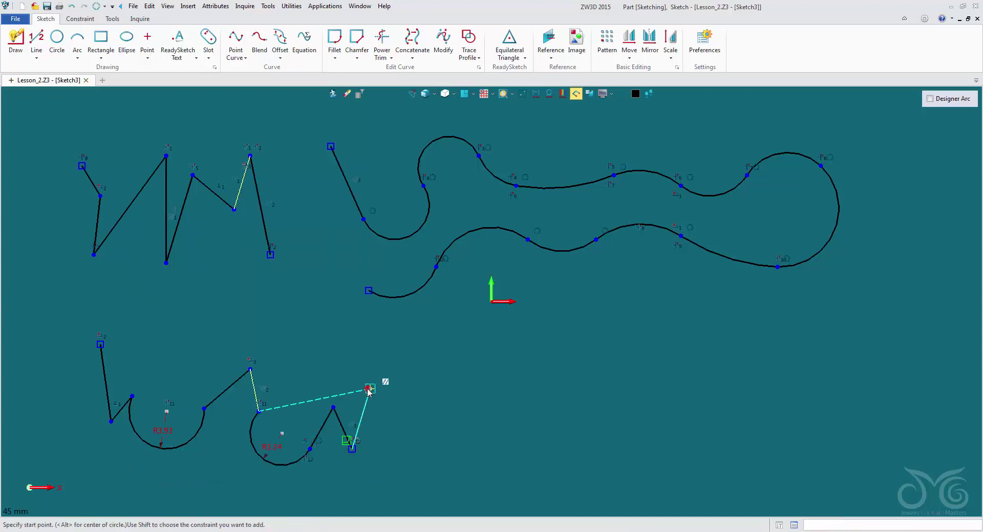
pyautogui.click(373, 390)
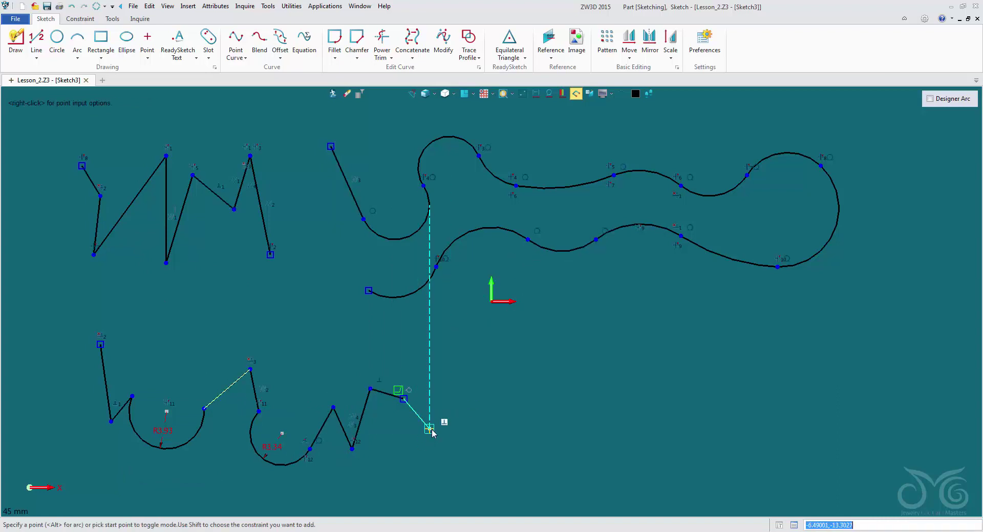
# - Add a wavy through-points curve from the end of the lower zigzag, using six interpolation points and no end tangent direction
pyautogui.press('alt')
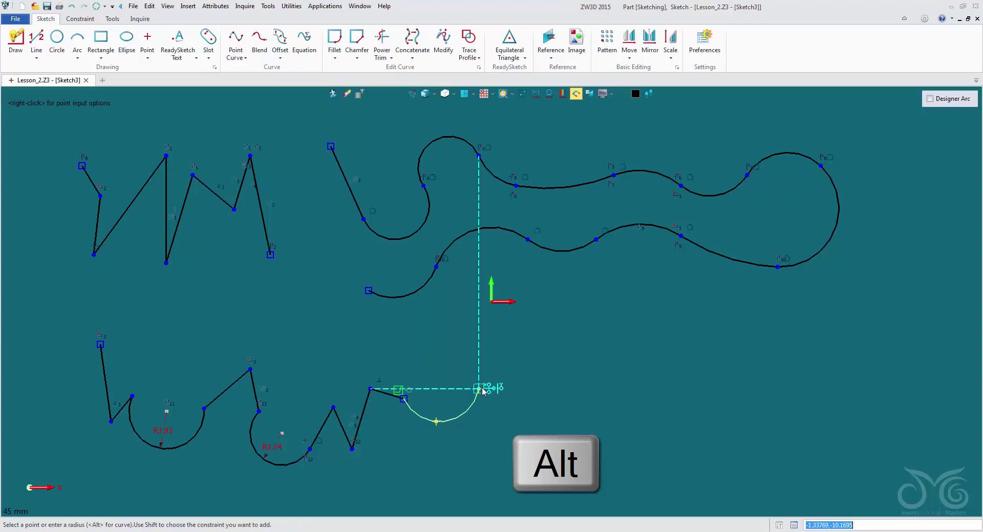
pyautogui.press('alt')
pyautogui.click(485, 387)
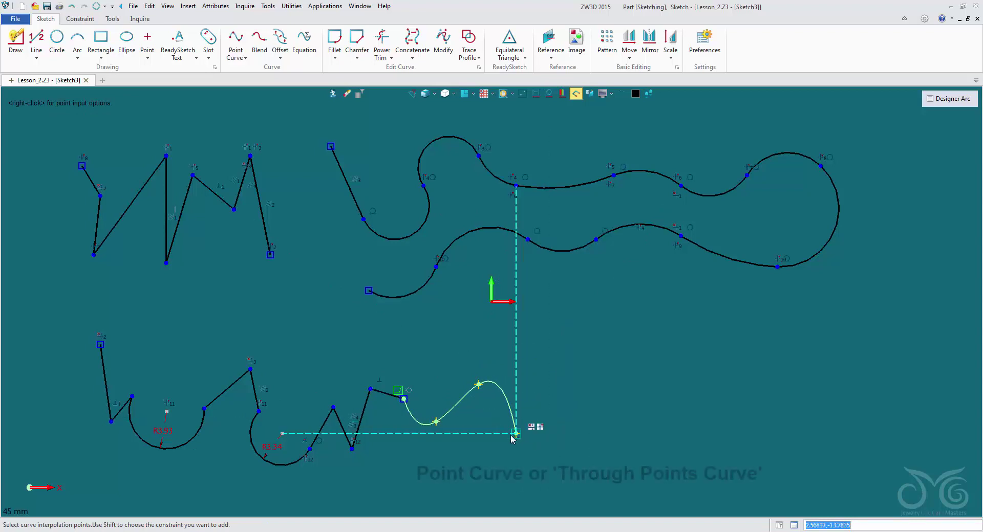
pyautogui.click(516, 443)
pyautogui.click(562, 383)
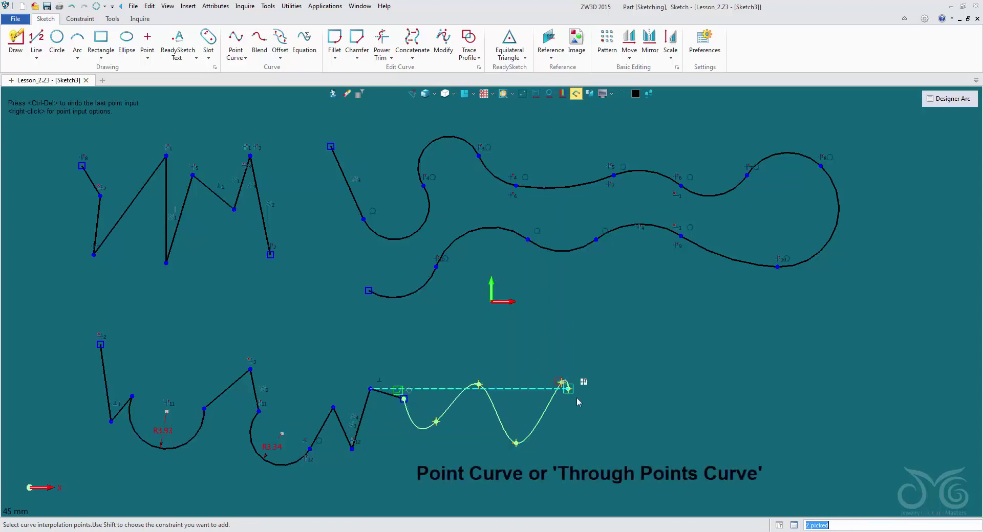
pyautogui.click(596, 434)
pyautogui.click(638, 399)
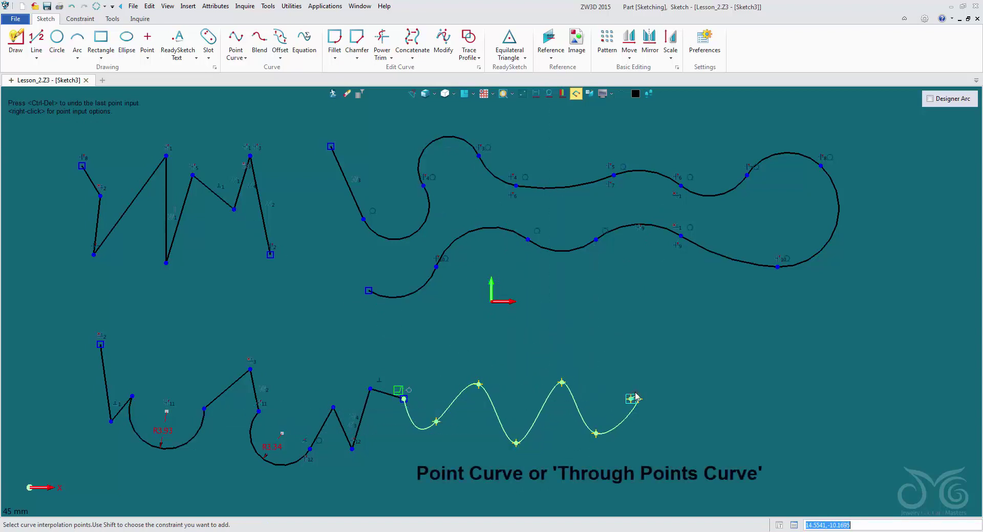
pyautogui.middleClick(675, 399)
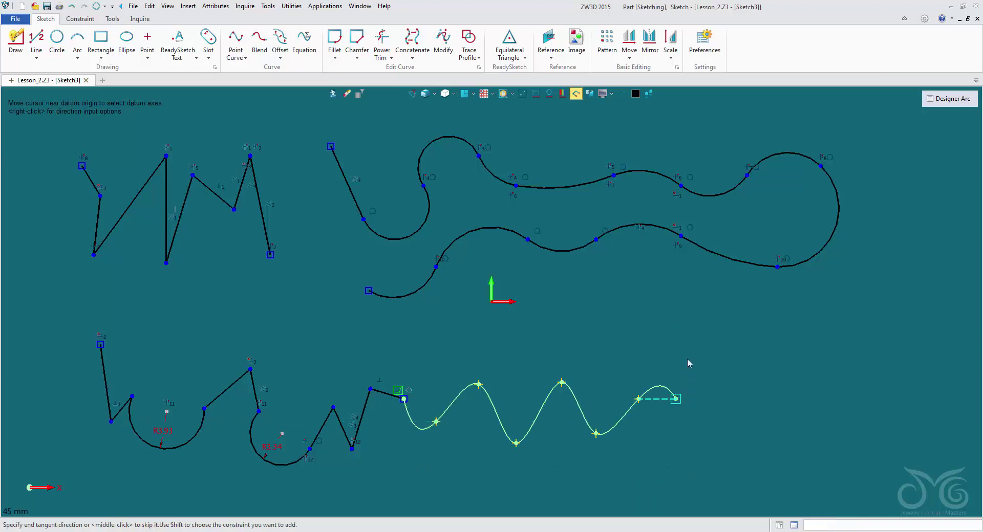
pyautogui.middleClick(696, 378)
pyautogui.click(638, 399)
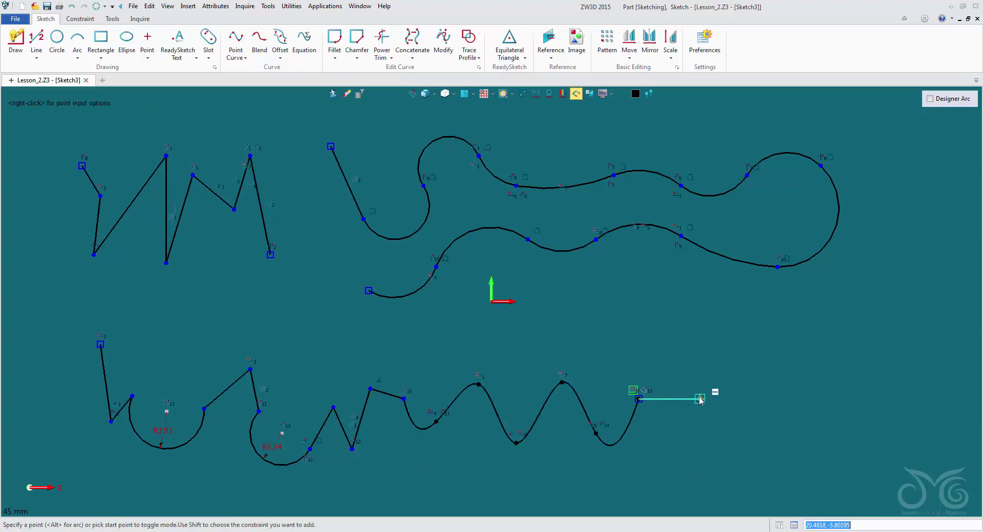
# - Continue with one line down and one up, followed by a second through-points curve that loops back above the chain
pyautogui.click(691, 428)
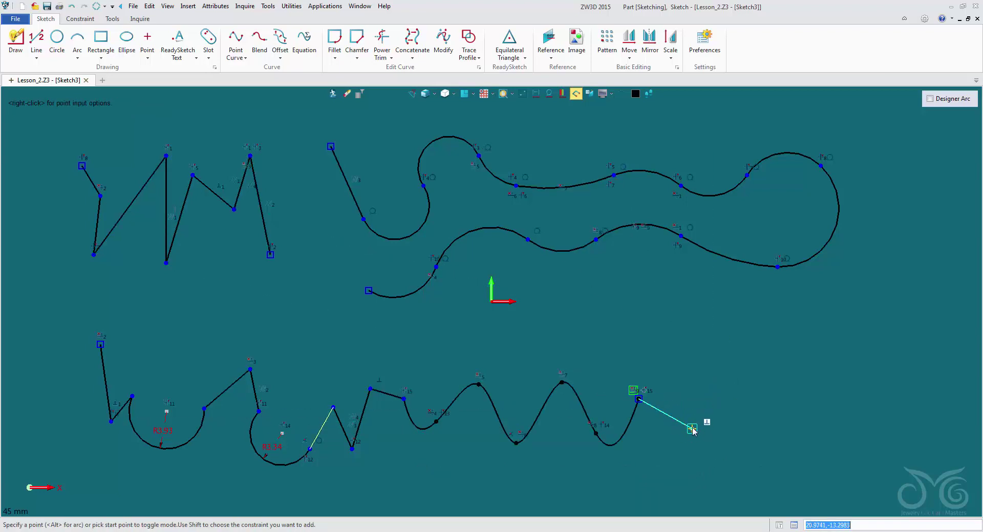
pyautogui.click(710, 396)
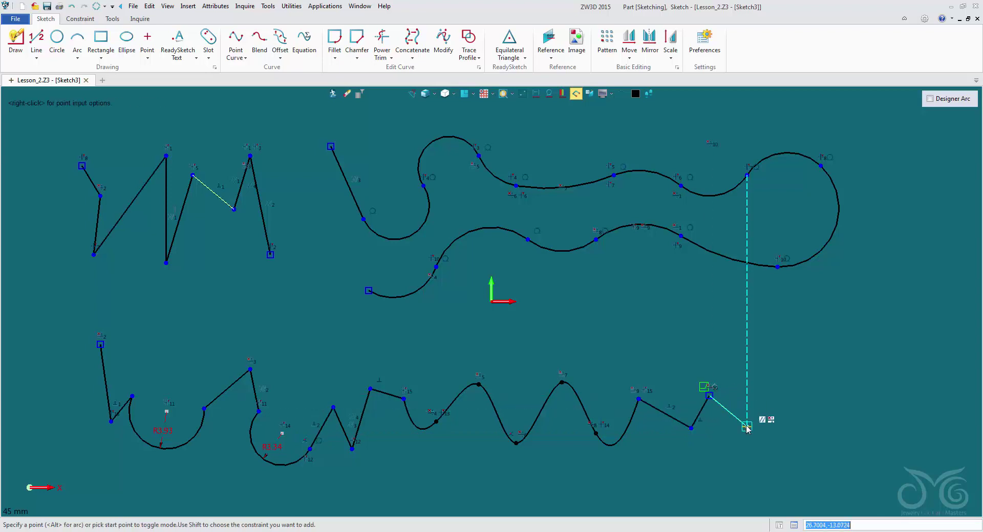
pyautogui.press('alt')
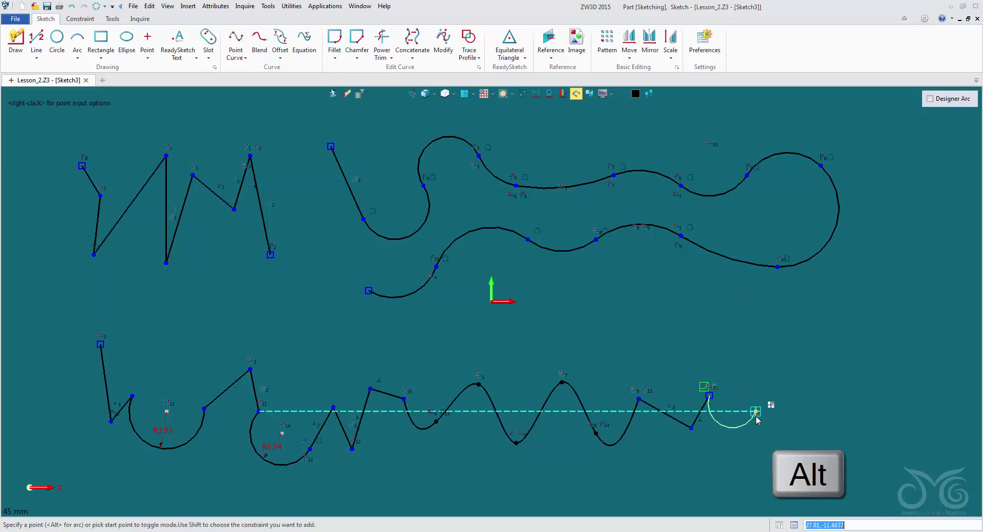
pyautogui.press('alt')
pyautogui.click(812, 390)
pyautogui.click(856, 428)
pyautogui.click(857, 360)
pyautogui.click(821, 337)
pyautogui.click(773, 354)
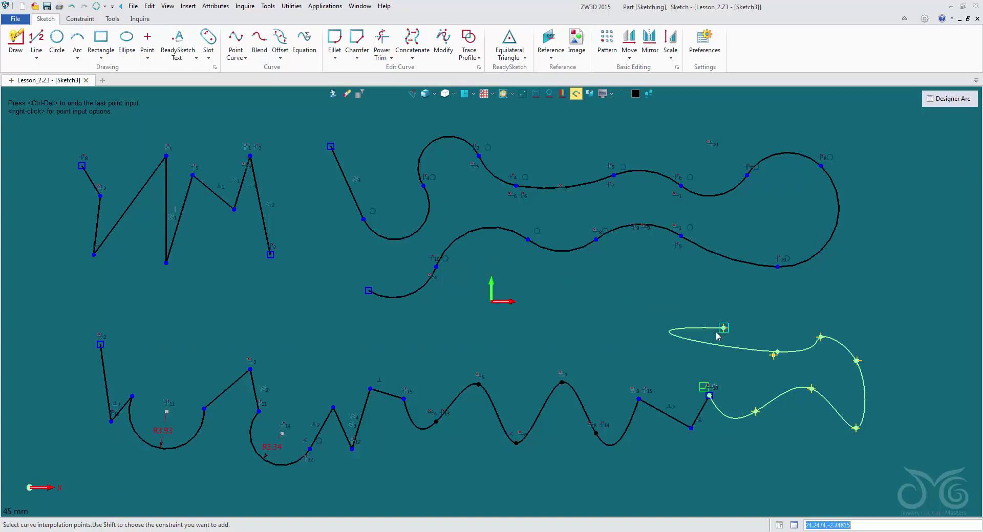
pyautogui.click(717, 335)
pyautogui.middleClick(701, 319)
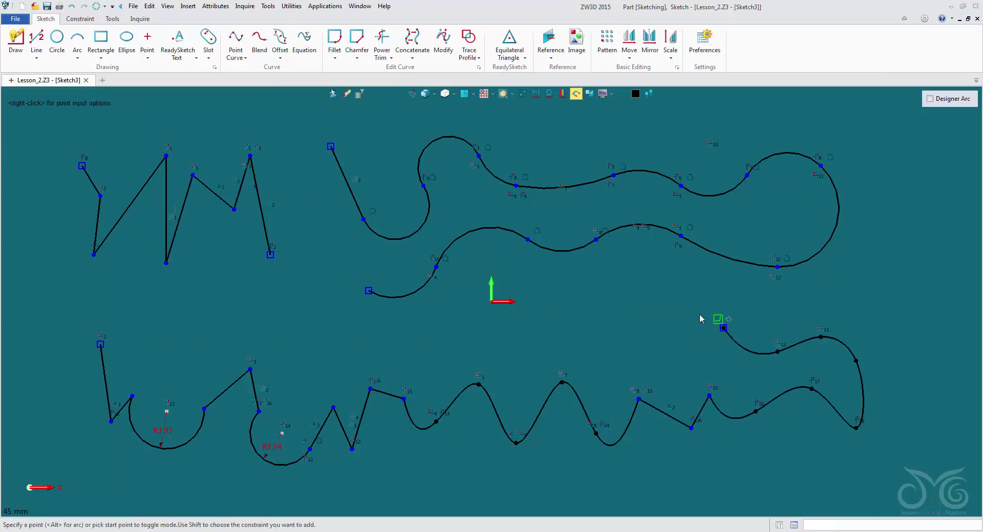
# - Extend the chain leftward from the second curve's end with three connected, nearly horizontal line segments
pyautogui.click(640, 345)
pyautogui.click(564, 337)
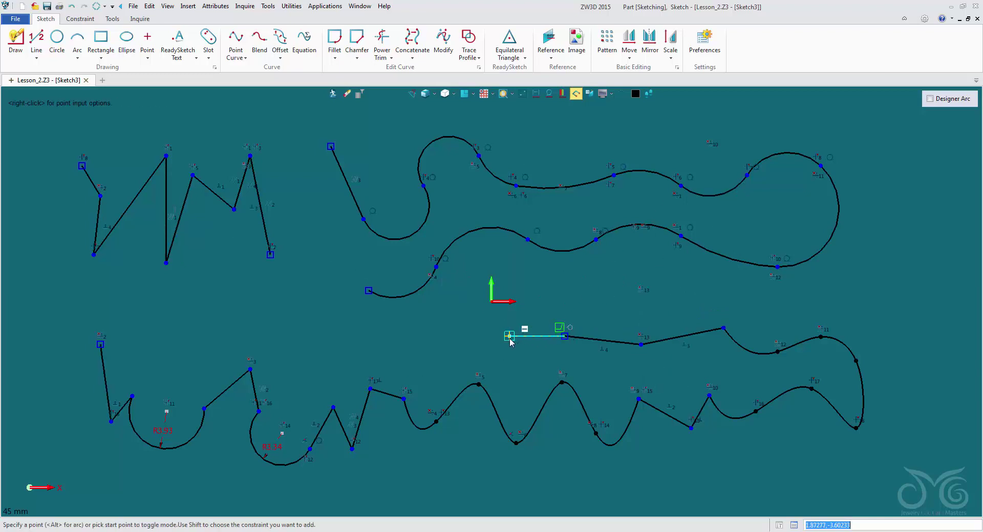
pyautogui.click(429, 363)
# - Switch to arc mode and continue leftward with four connected tangent arcs, ending in a large loop below the upper zigzag
pyautogui.click(429, 363)
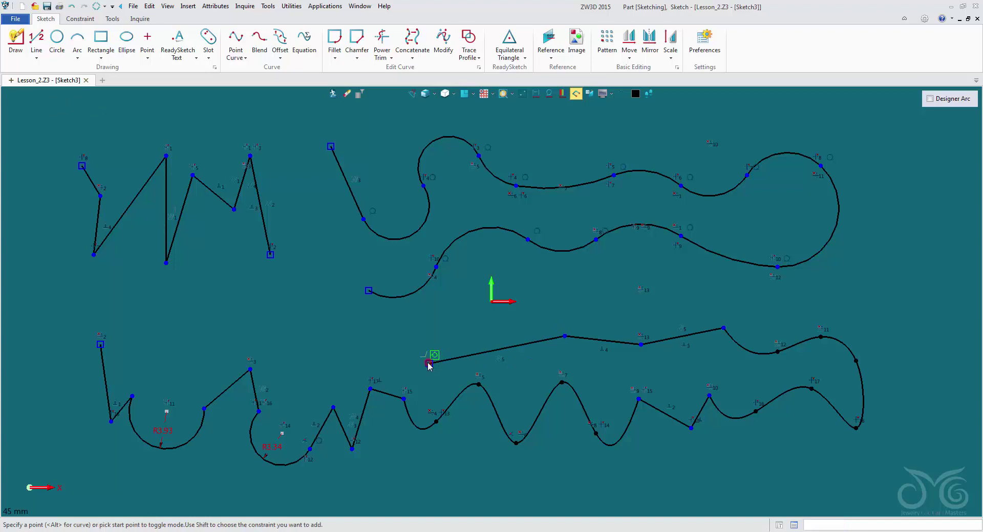
pyautogui.click(382, 344)
pyautogui.click(323, 363)
pyautogui.click(269, 328)
pyautogui.click(234, 327)
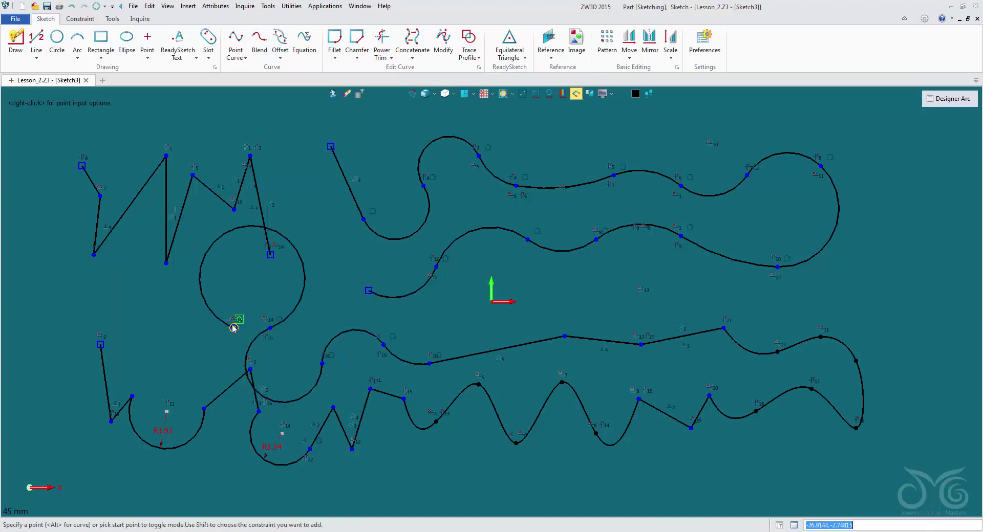
# - Close the chain with three straight segments back to its start point and end the Draw command
pyautogui.click(193, 327)
pyautogui.click(111, 319)
pyautogui.click(100, 344)
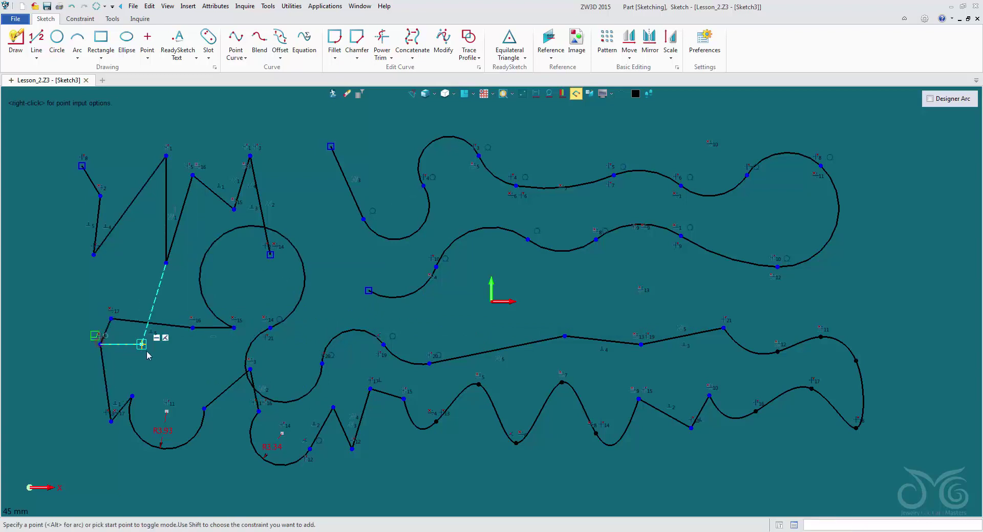
pyautogui.press('Escape')
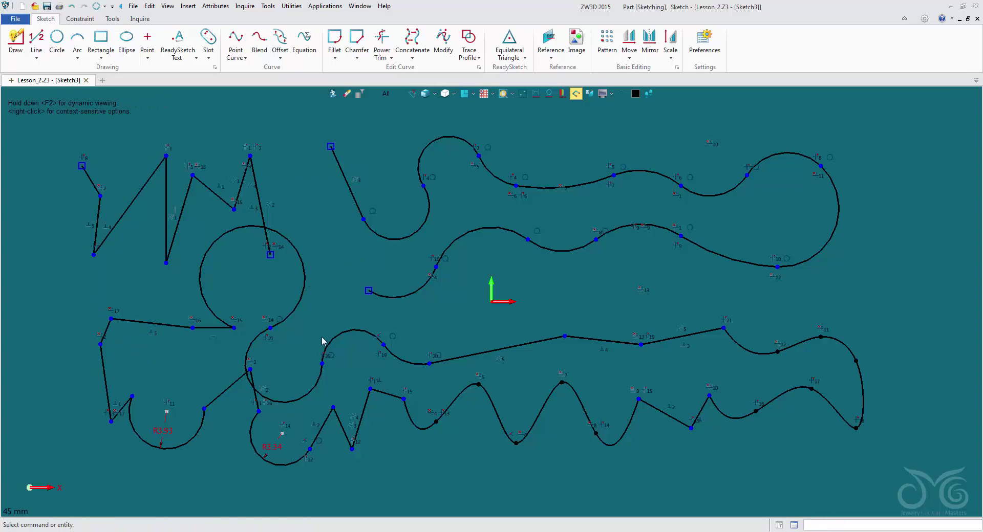
# - Use the Draw tool's circle-centre mode to create two concentric circles above the upper arc chain
pyautogui.scroll(-1, 407, 349)
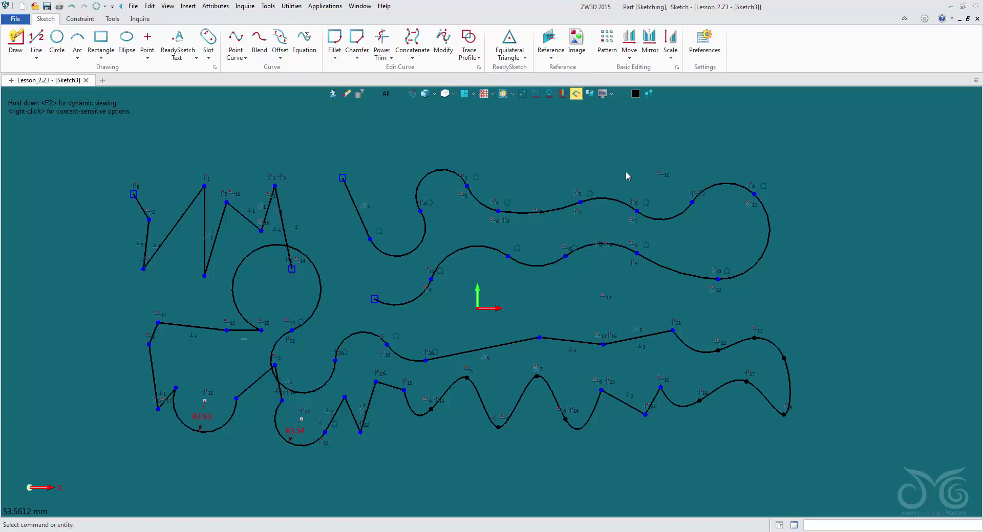
pyautogui.middleClick(542, 132)
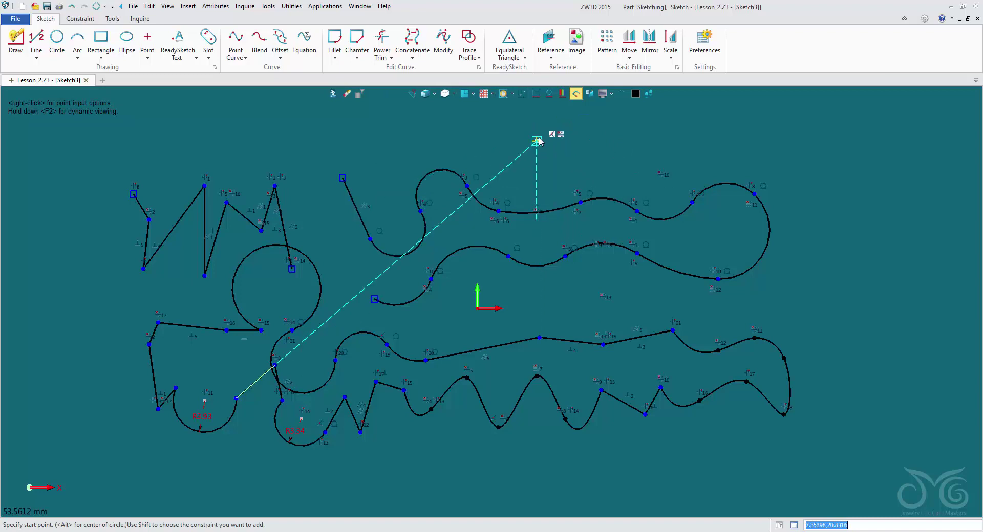
pyautogui.press('alt')
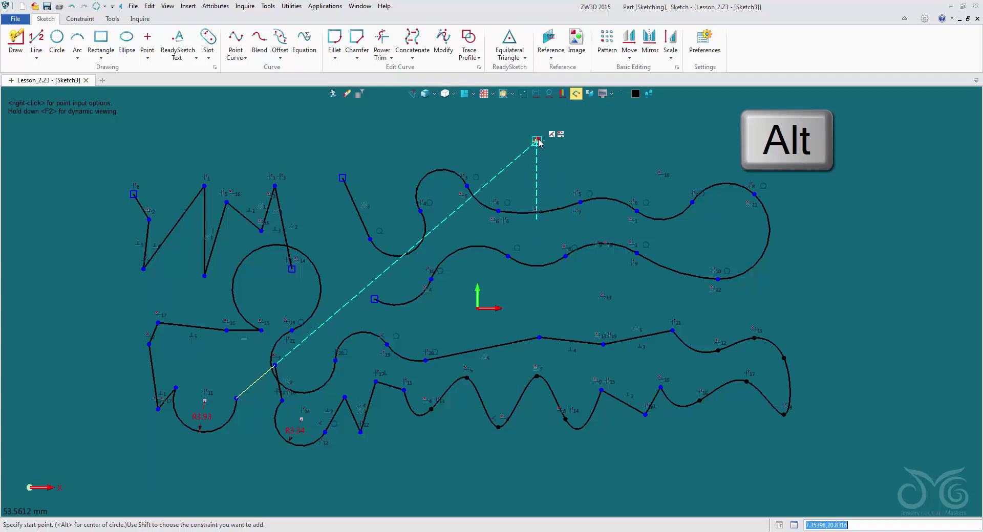
pyautogui.keyDown('alt'); pyautogui.click(537, 140); pyautogui.keyUp('alt')
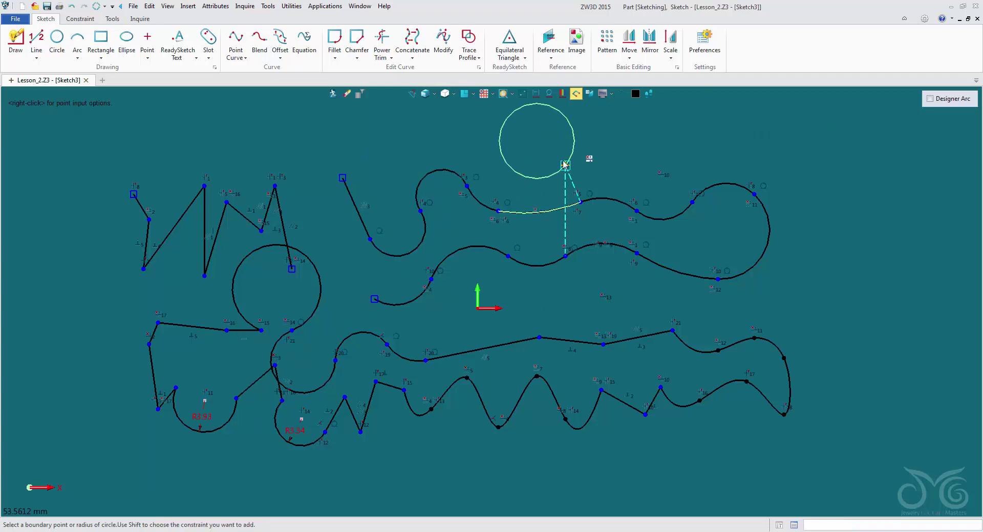
pyautogui.click(566, 145)
pyautogui.click(592, 146)
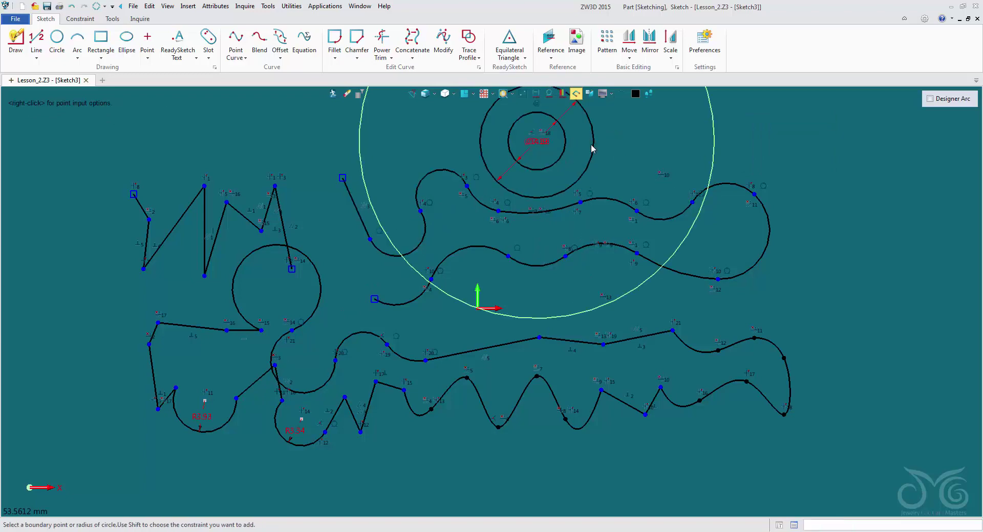
pyautogui.press('Escape')
# - Create a two-point line about 21.4 mm long, slanting upward in the empty area left of the upper zigzag
pyautogui.scroll(-1, 756, 161)
pyautogui.moveTo(755, 158); pyautogui.dragTo(752, 176, button='middle')
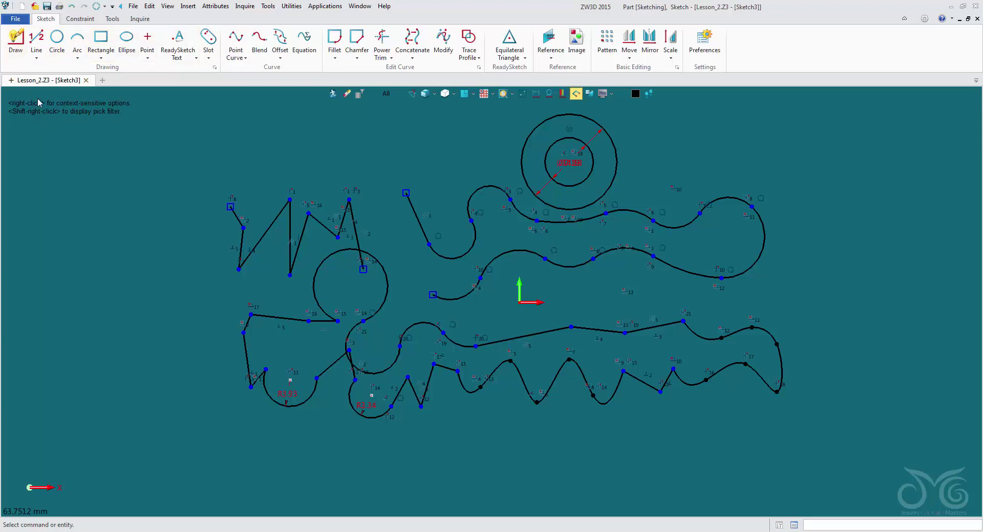
pyautogui.scroll(-2, 137, 123)
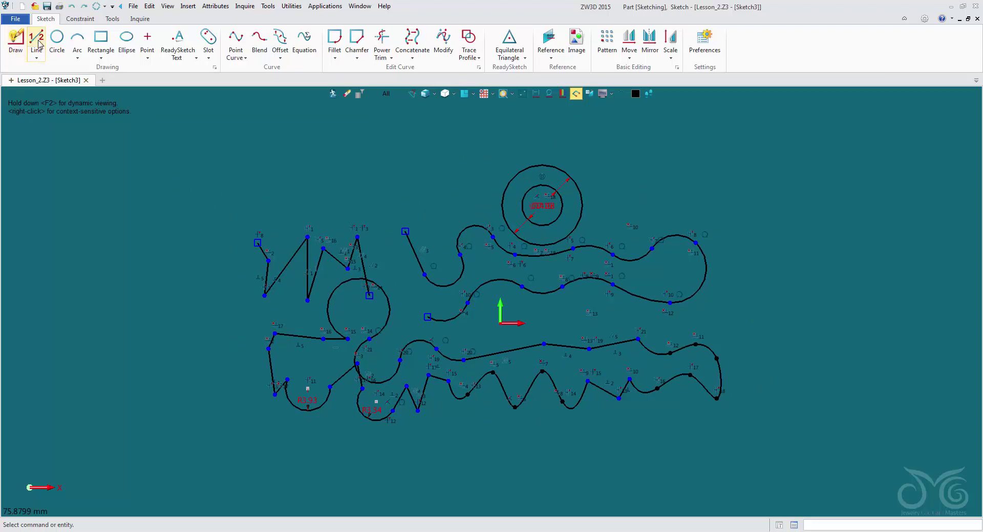
pyautogui.click(37, 41)
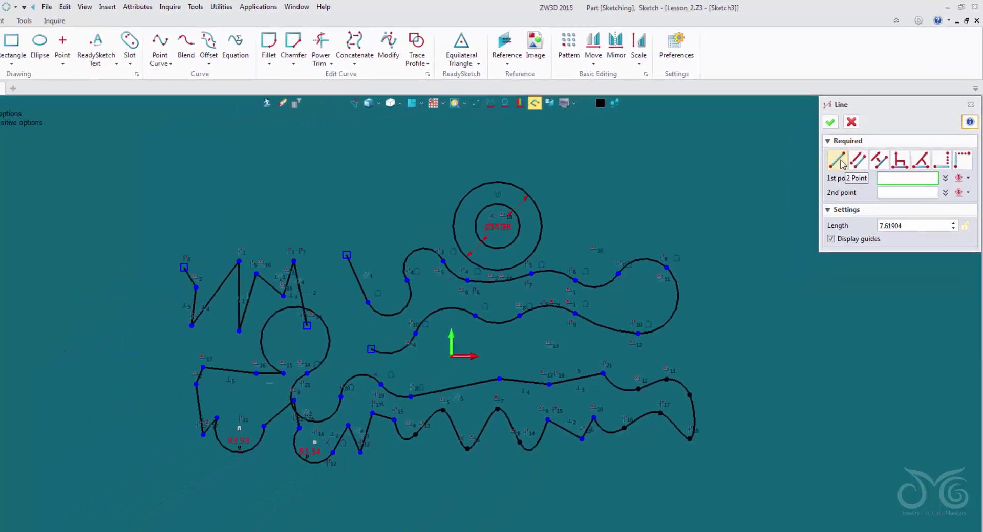
pyautogui.click(138, 270)
pyautogui.click(167, 151)
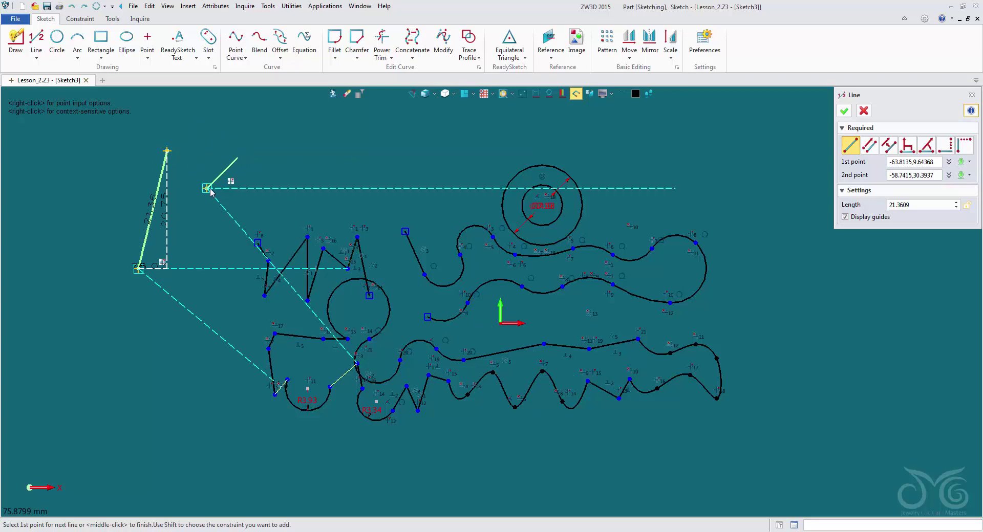
pyautogui.middleClick(211, 168)
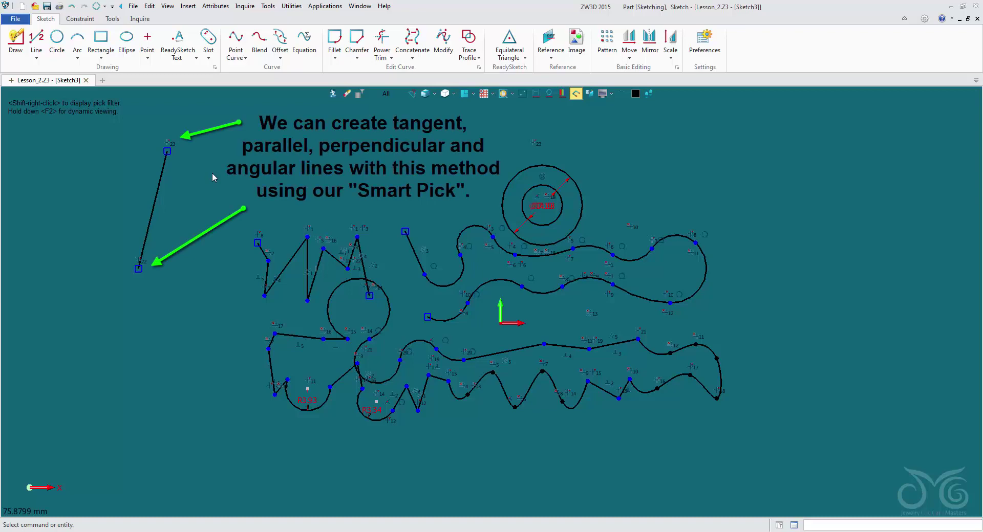
# - Create a parallel line about 28.1 mm long, referencing the two-point line and placed to its right
pyautogui.middleClick(101, 177)
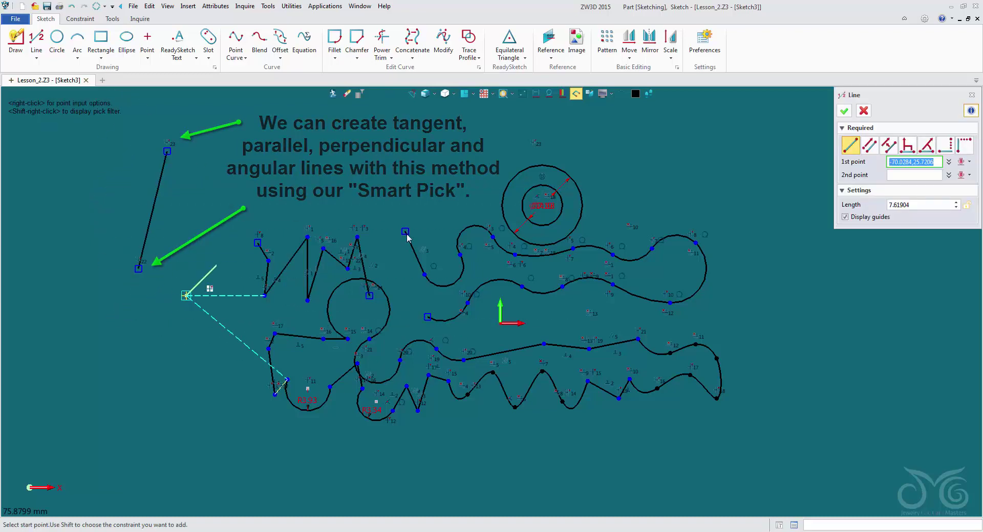
pyautogui.click(869, 146)
pyautogui.click(858, 148)
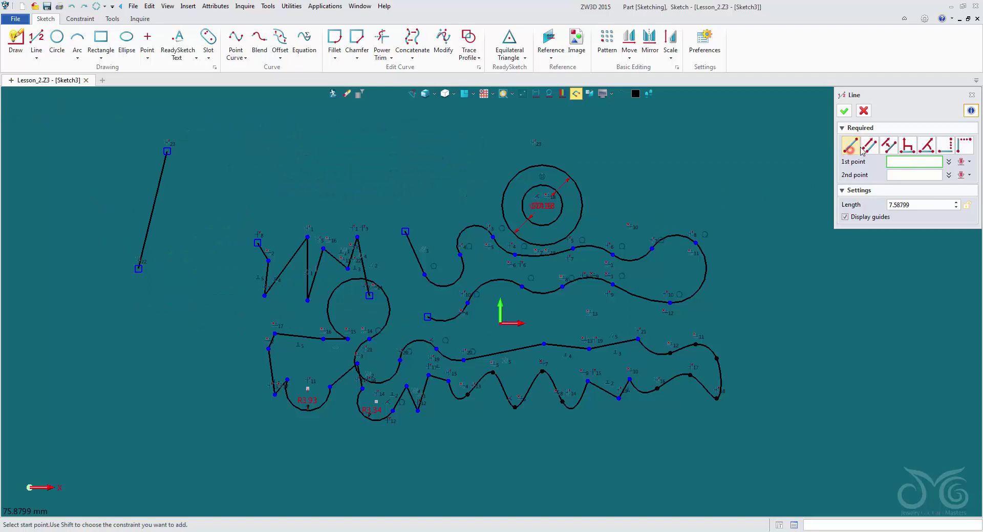
pyautogui.click(869, 146)
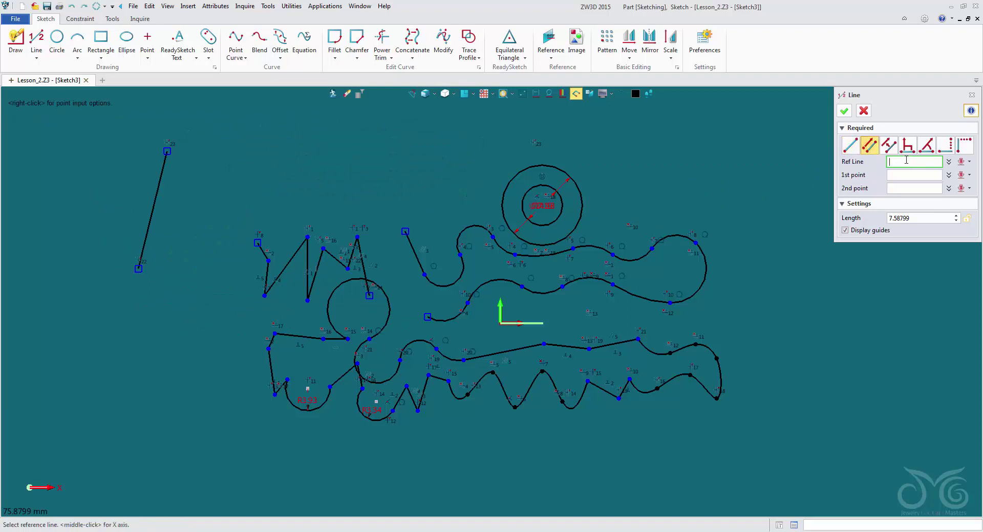
pyautogui.middleClick(263, 195)
pyautogui.click(154, 203)
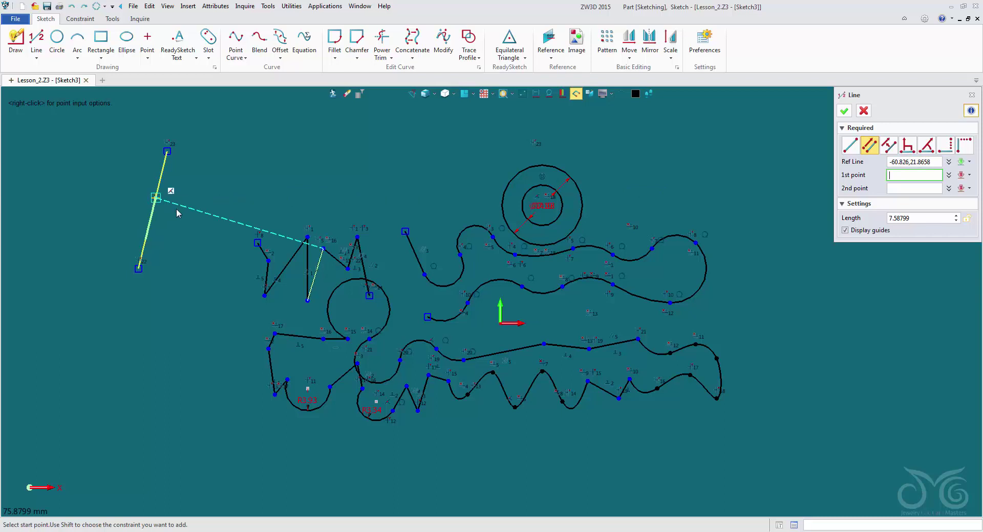
pyautogui.click(222, 165)
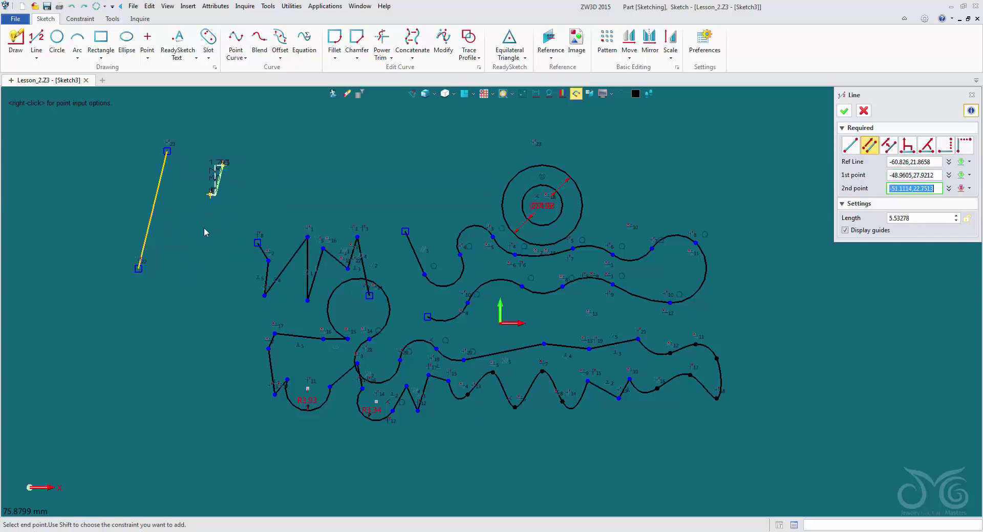
pyautogui.click(185, 321)
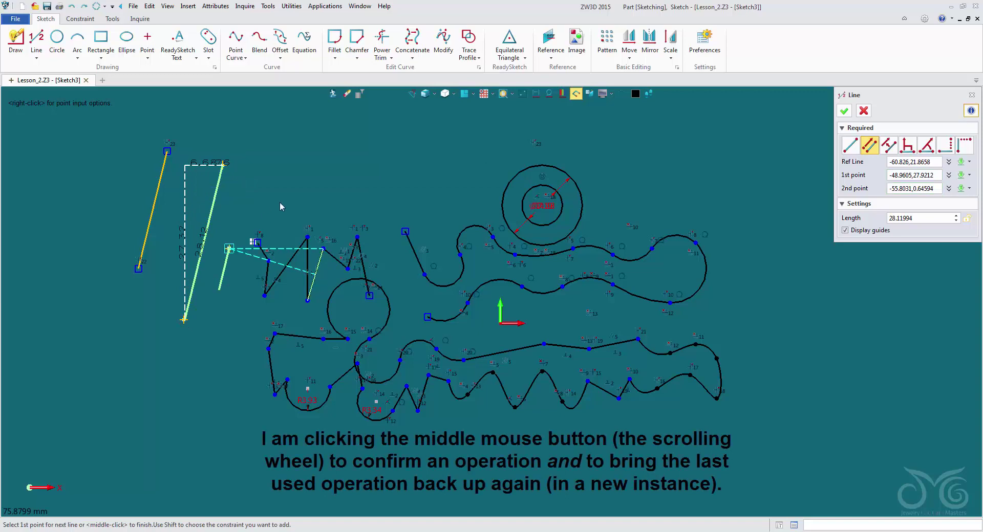
pyautogui.middleClick(332, 165)
pyautogui.middleClick(332, 165)
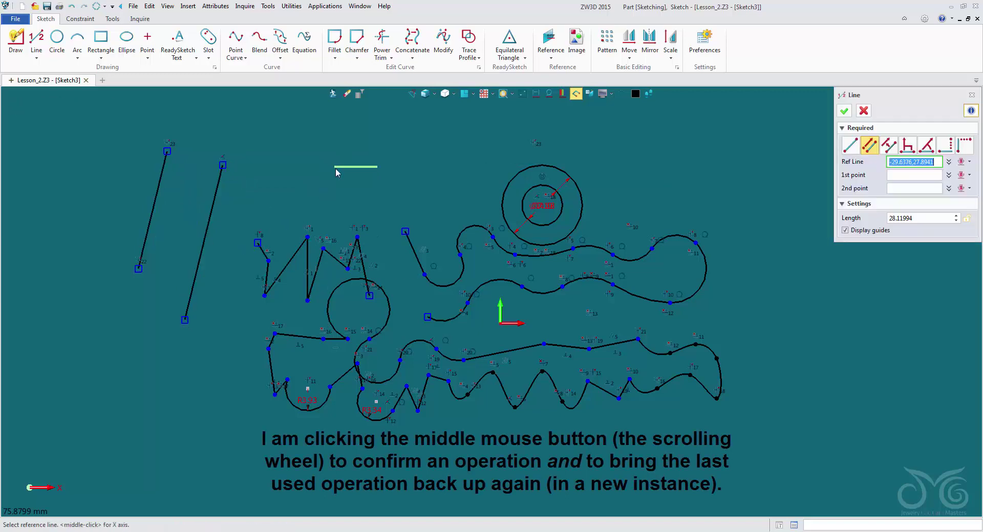
# - Create four offset parallels of the original two-point slanted line, three to its left and one to its right
pyautogui.click(889, 146)
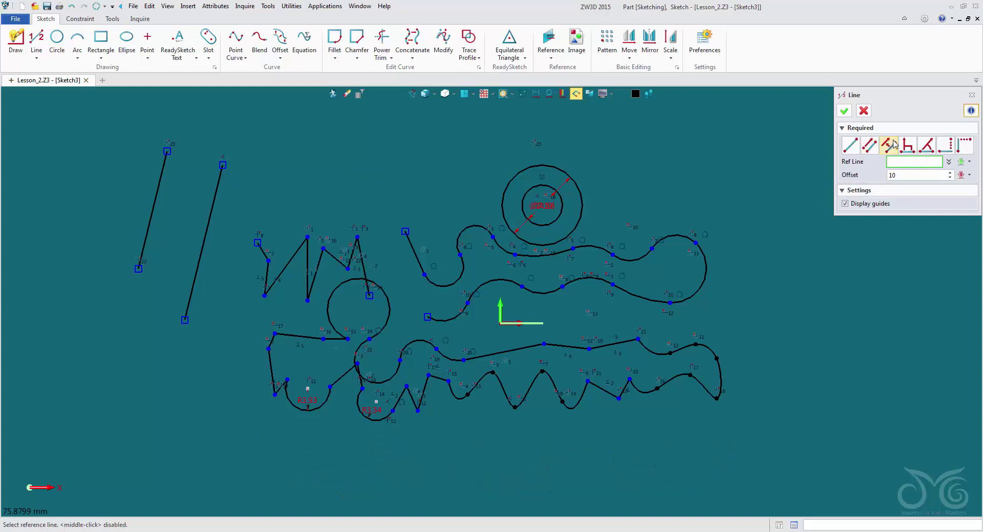
pyautogui.click(158, 188)
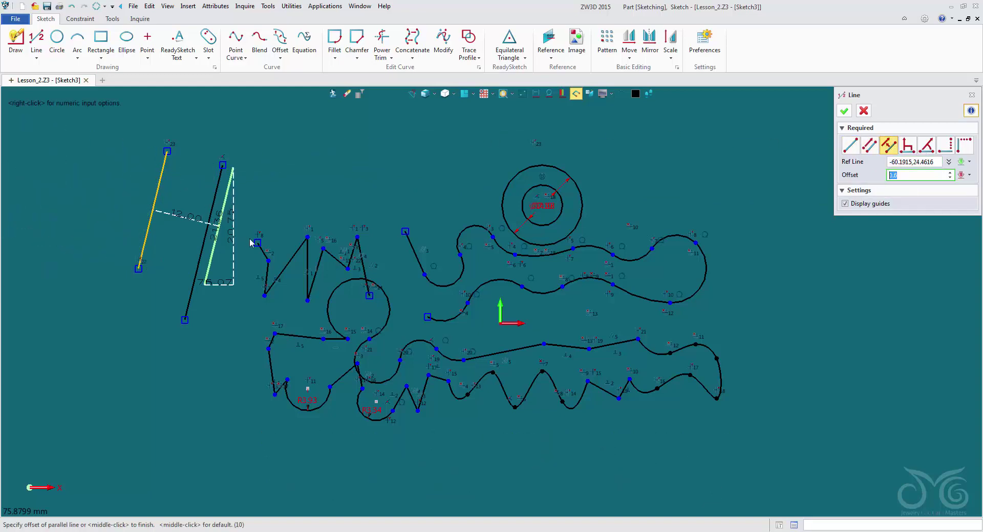
pyautogui.click(84, 213)
pyautogui.click(152, 263)
pyautogui.click(114, 240)
pyautogui.click(47, 225)
pyautogui.middleClick(60, 237)
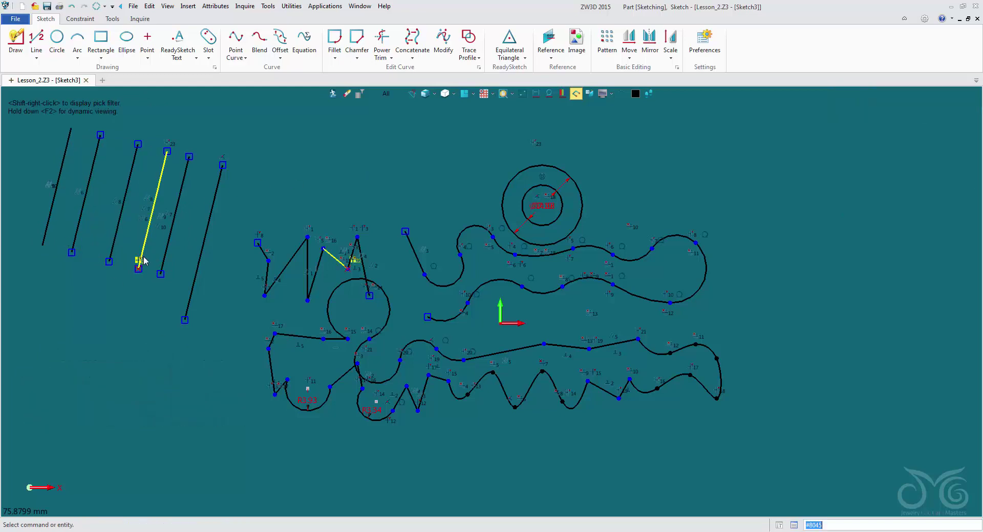
# - Create a perpendicular two-point line about 13.4 mm long in the lower-left empty area, referencing the rightmost slanted line
pyautogui.middleClick(300, 175)
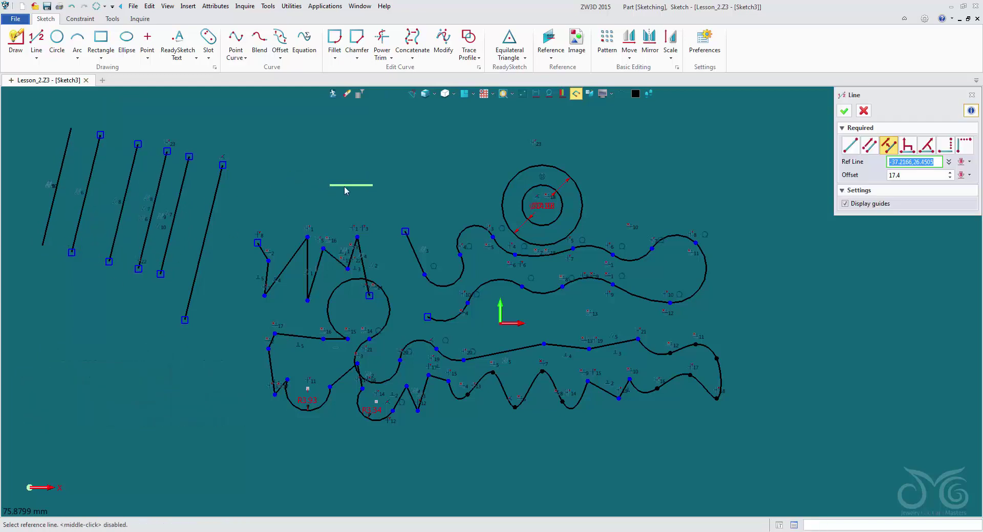
pyautogui.click(909, 149)
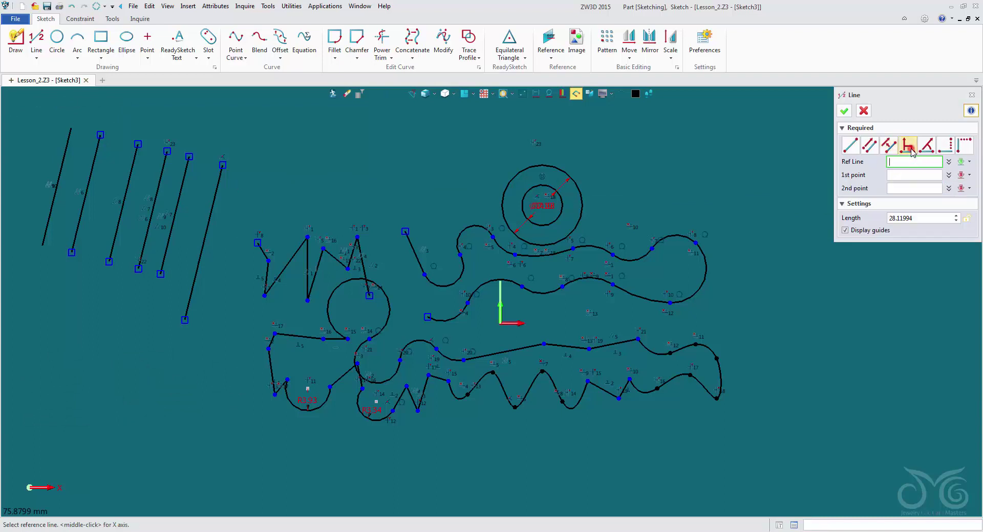
pyautogui.middleClick(401, 197)
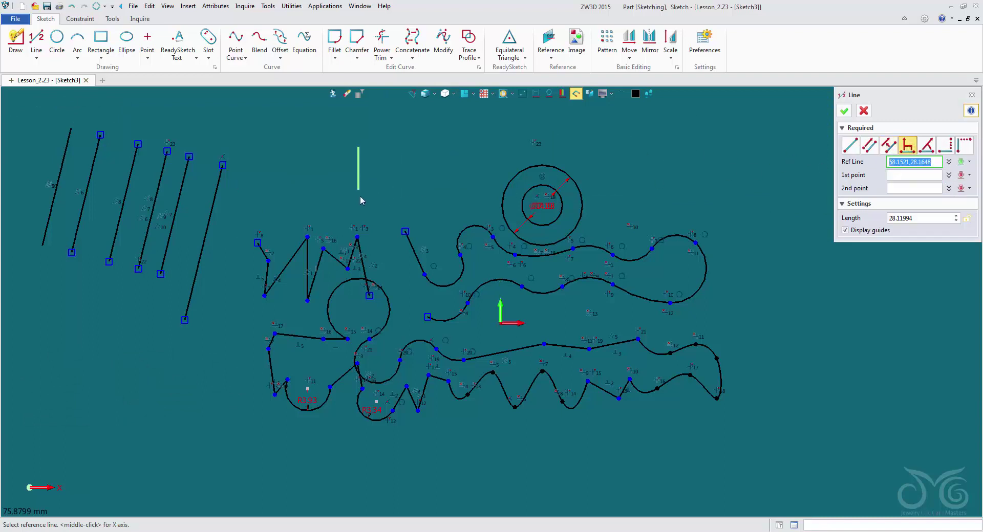
pyautogui.click(211, 218)
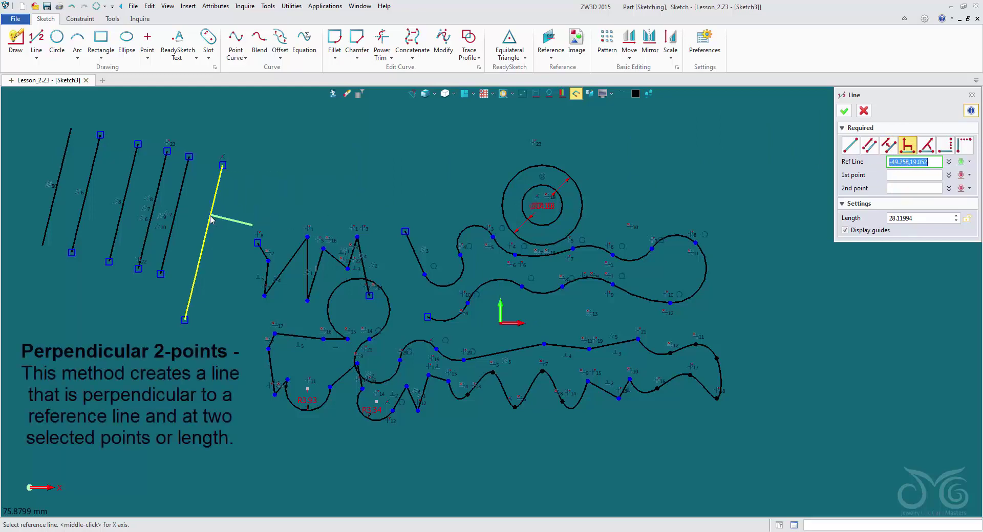
pyautogui.click(210, 218)
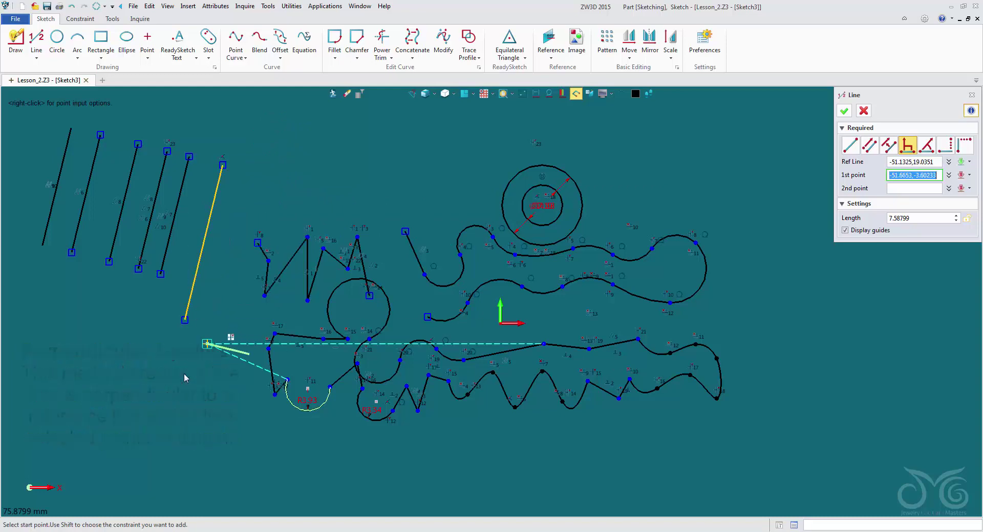
pyautogui.click(109, 393)
pyautogui.click(182, 413)
pyautogui.middleClick(147, 347)
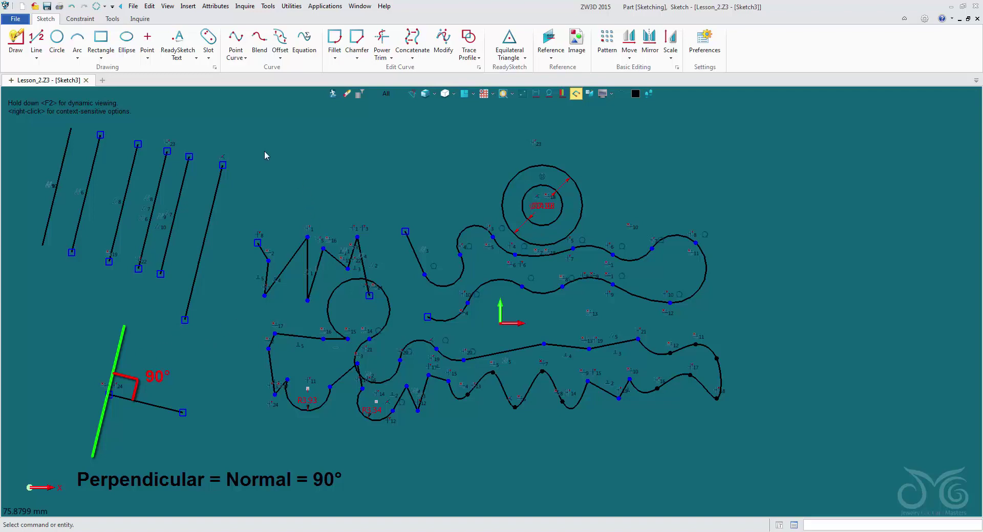
# - Create an angular two-point line at 24° to the rightmost slanted line, starting on that line and about 36.9 mm long
pyautogui.click(36, 41)
pyautogui.click(907, 145)
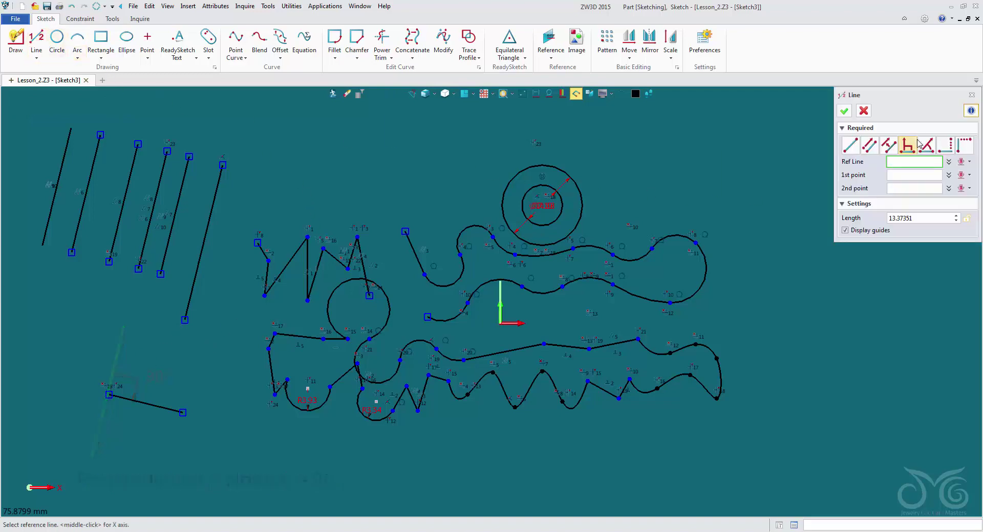
pyautogui.click(926, 145)
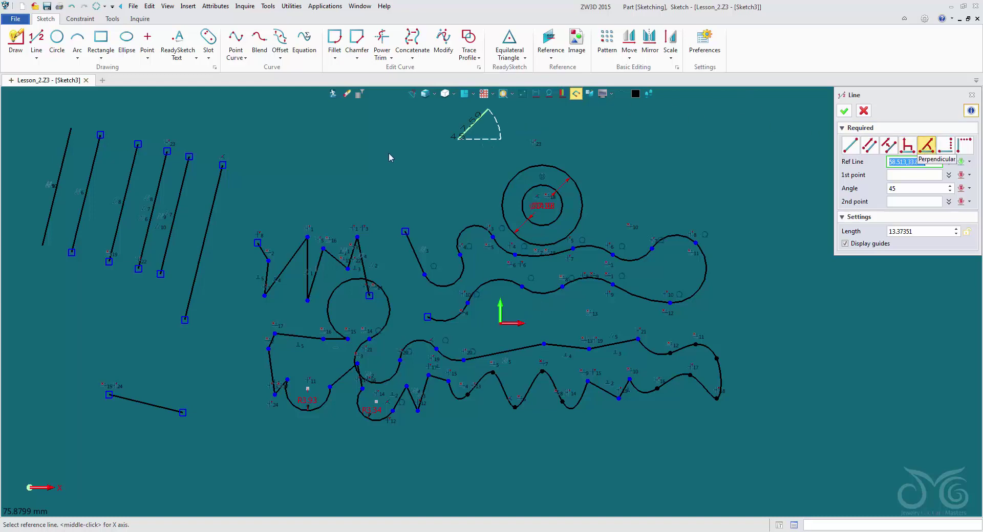
pyautogui.click(215, 201)
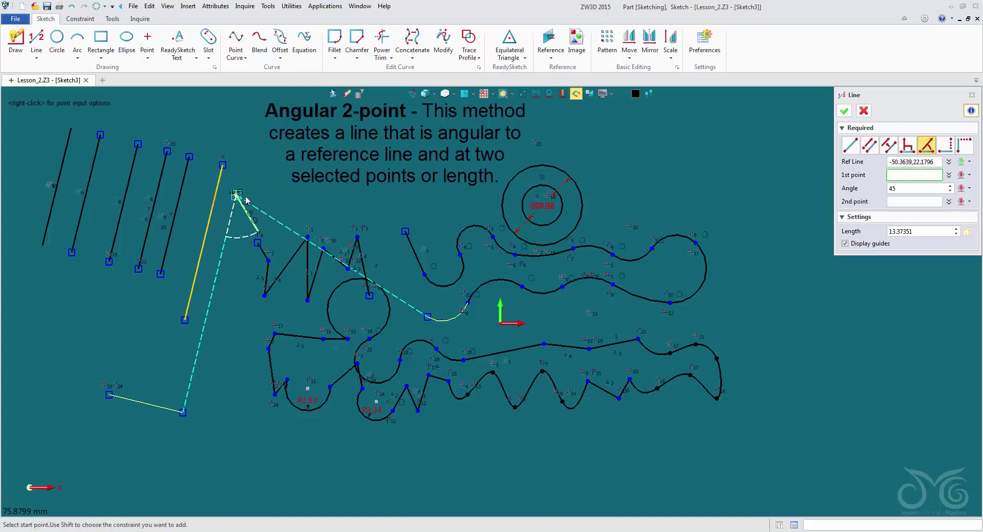
pyautogui.click(216, 194)
pyautogui.write('24')
pyautogui.press('Return')
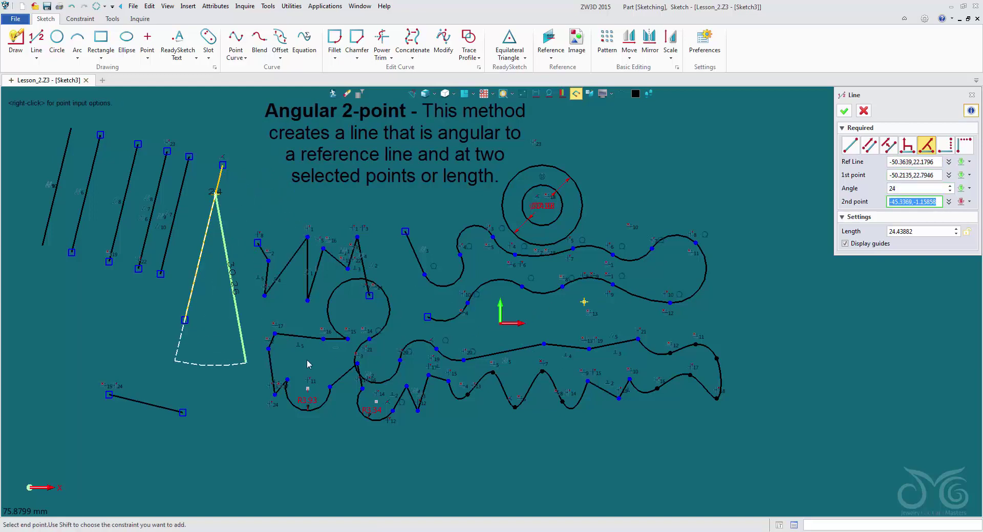
pyautogui.click(247, 401)
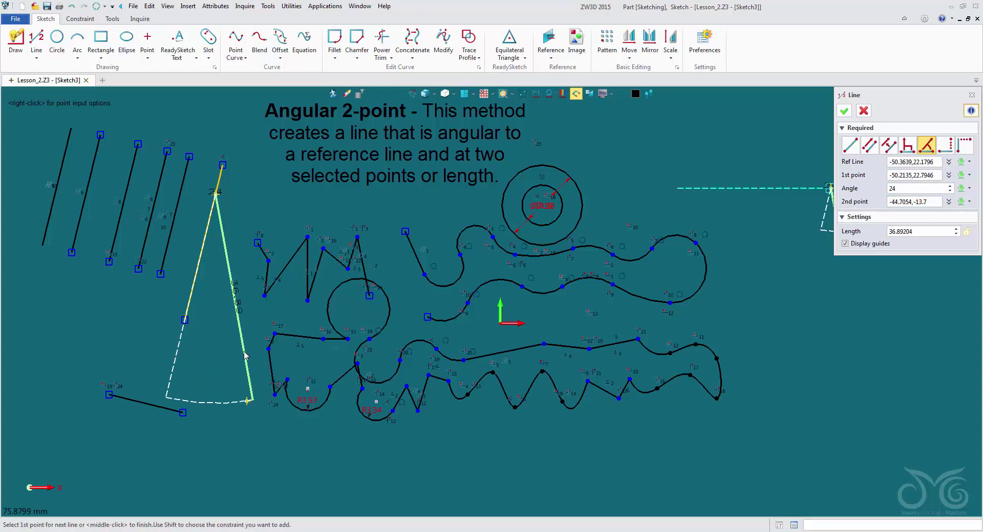
# - Set the angular line's angle to 29° and re-pick its end point for a length of about 28.6 mm
pyautogui.click(918, 189)
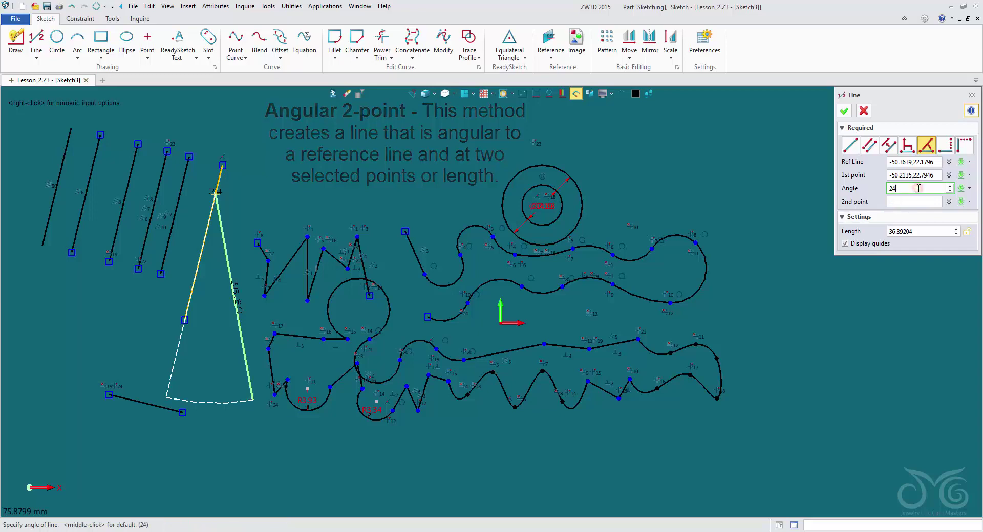
pyautogui.scroll(2, 918, 188)
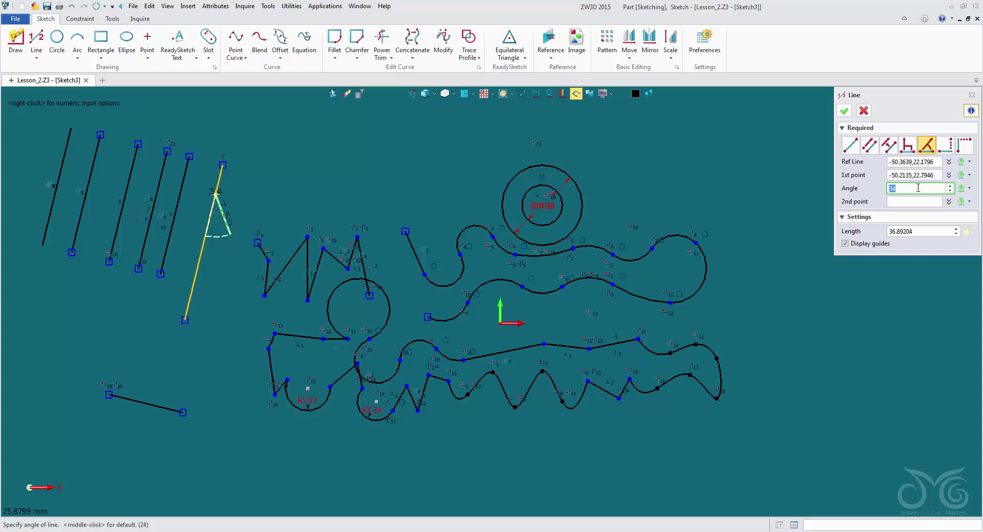
pyautogui.click(916, 201)
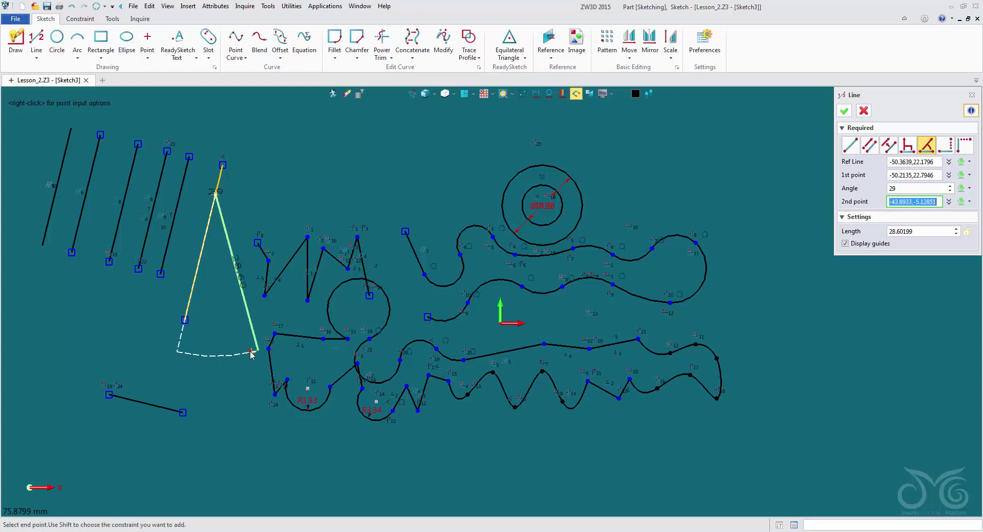
pyautogui.middleClick(312, 173)
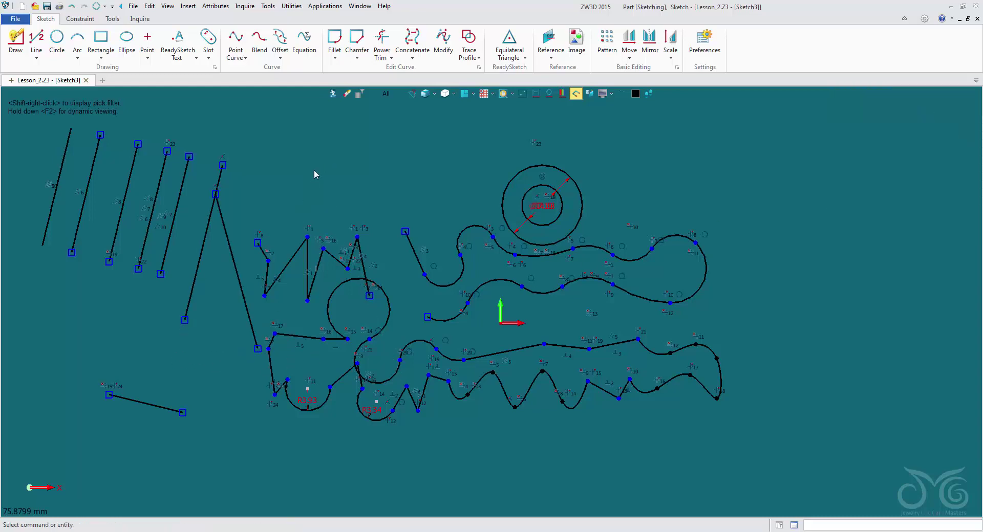
# - Create a horizontal line about 27.6 mm long above and to the right of the concentric circles
pyautogui.click(945, 146)
pyautogui.click(589, 128)
pyautogui.click(746, 123)
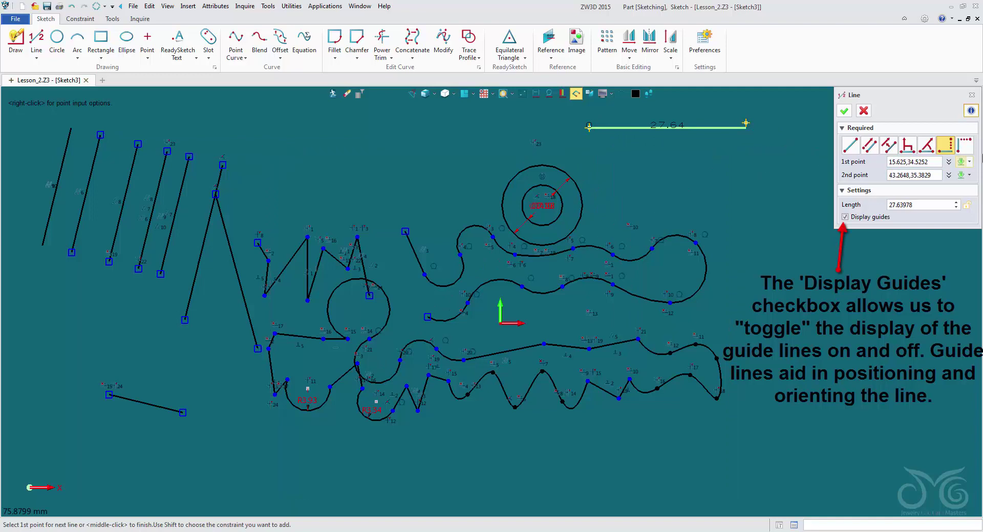
# - Create a vertical line about 21.6 mm long to the right of the arc chain and finish the Line command
pyautogui.click(969, 150)
pyautogui.click(767, 149)
pyautogui.click(768, 274)
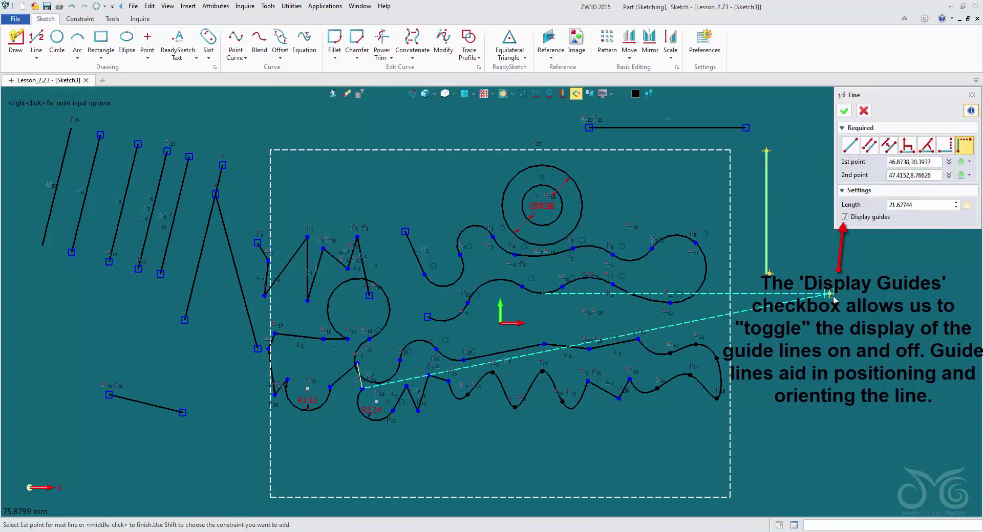
pyautogui.click(844, 110)
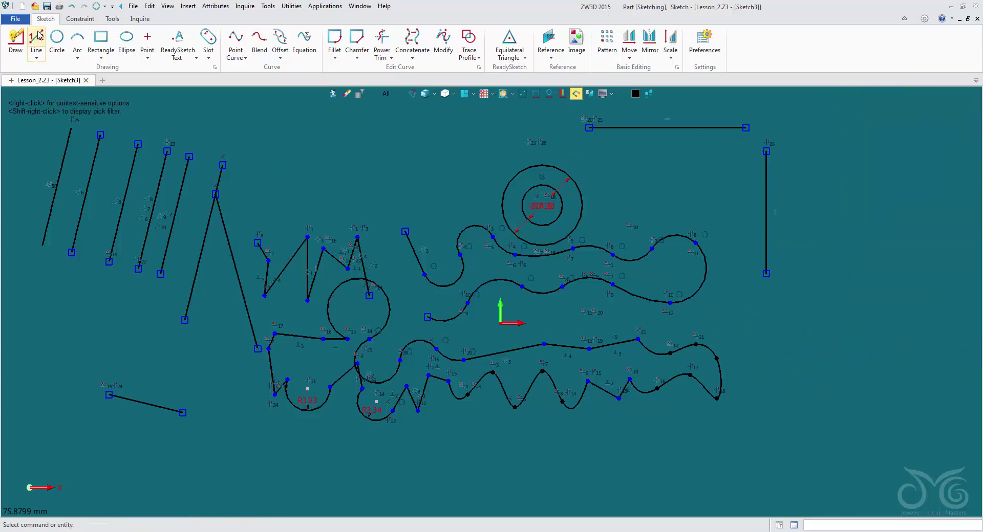
# - Create a five-segment zigzag polyline in the empty area above the existing upper-left zigzag
pyautogui.click(36, 57)
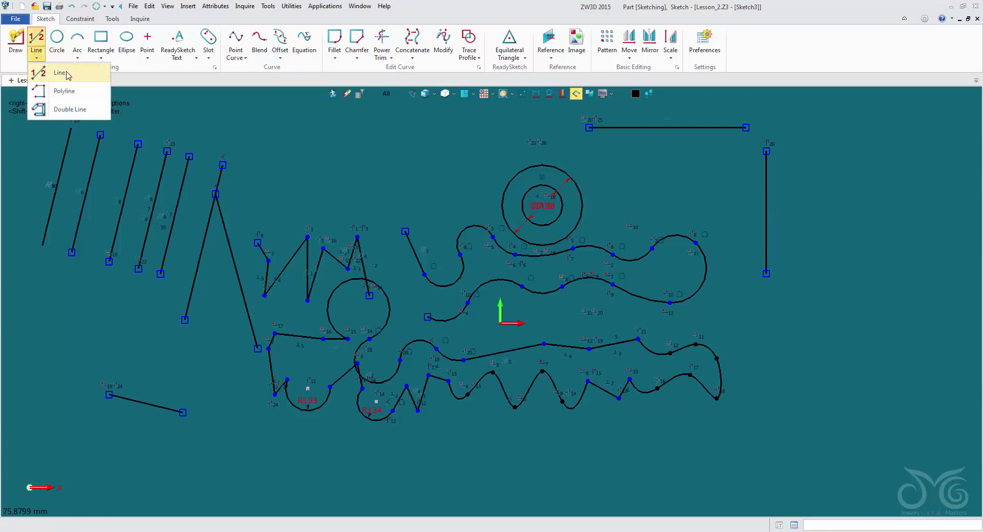
pyautogui.click(64, 92)
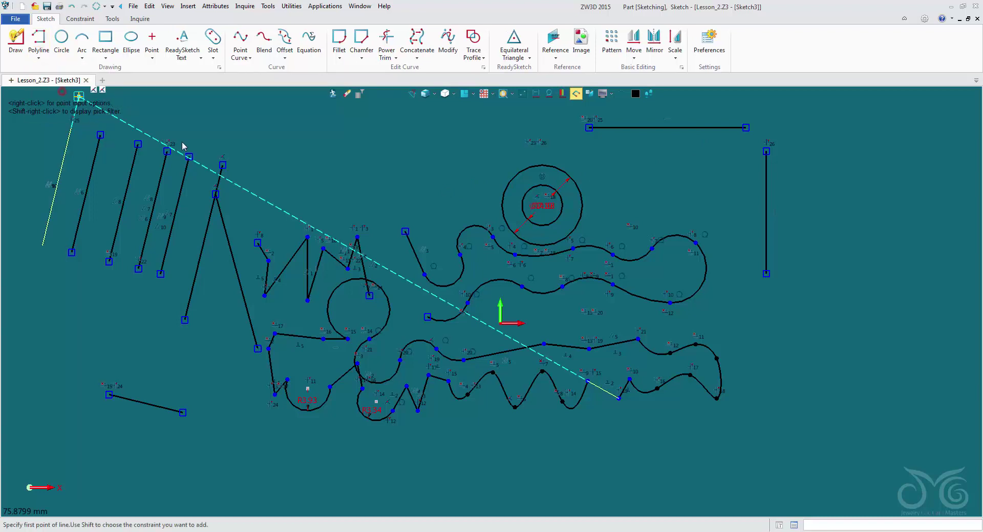
pyautogui.click(264, 205)
pyautogui.click(284, 156)
pyautogui.click(307, 193)
pyautogui.click(323, 156)
pyautogui.click(338, 180)
pyautogui.click(347, 151)
pyautogui.middleClick(351, 158)
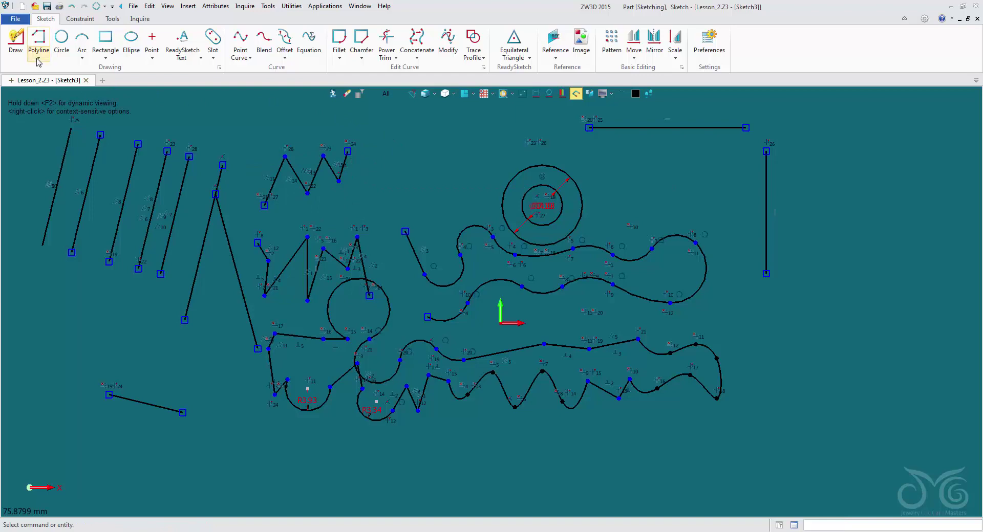
# - Lay out a zigzag double line through seven points above all existing geometry
pyautogui.click(38, 61)
pyautogui.click(62, 108)
pyautogui.click(71, 127)
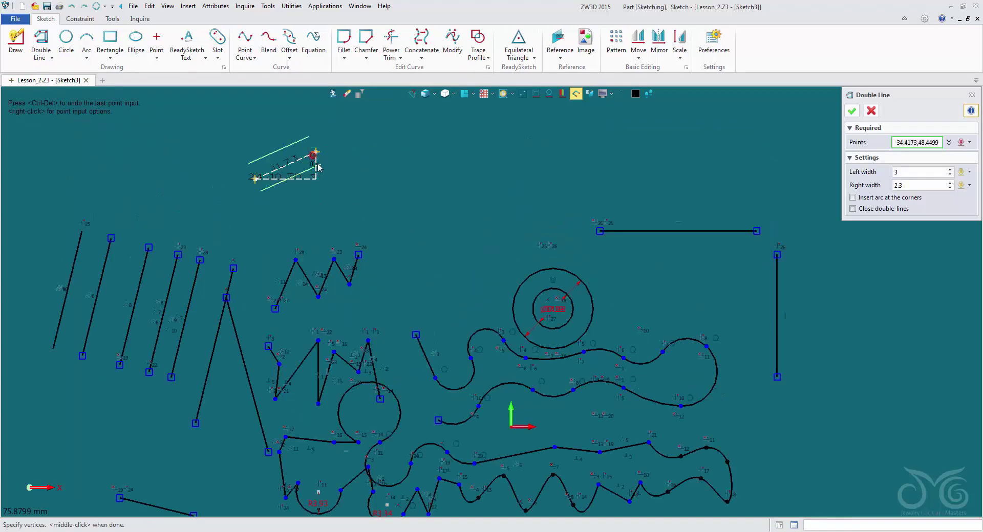
pyautogui.click(316, 152)
pyautogui.click(349, 179)
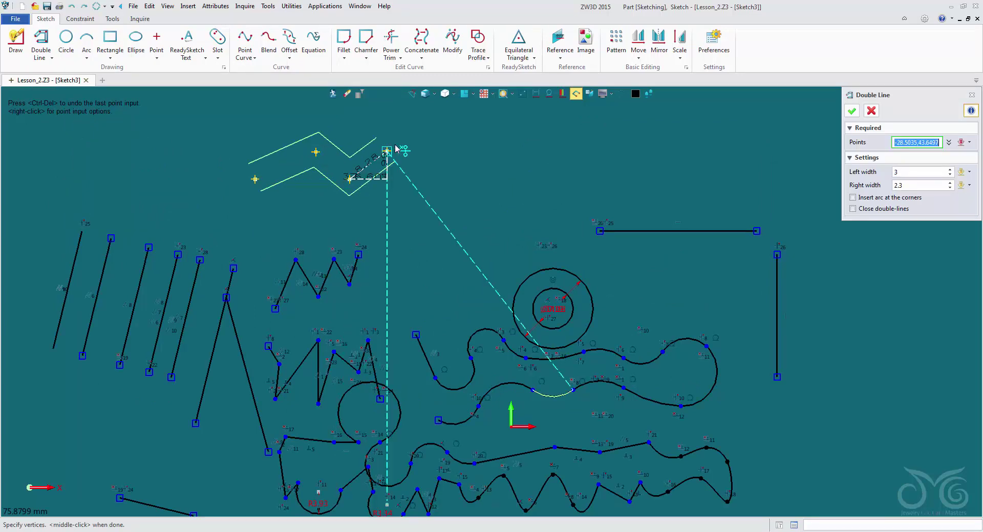
pyautogui.click(392, 143)
pyautogui.click(429, 173)
pyautogui.click(493, 129)
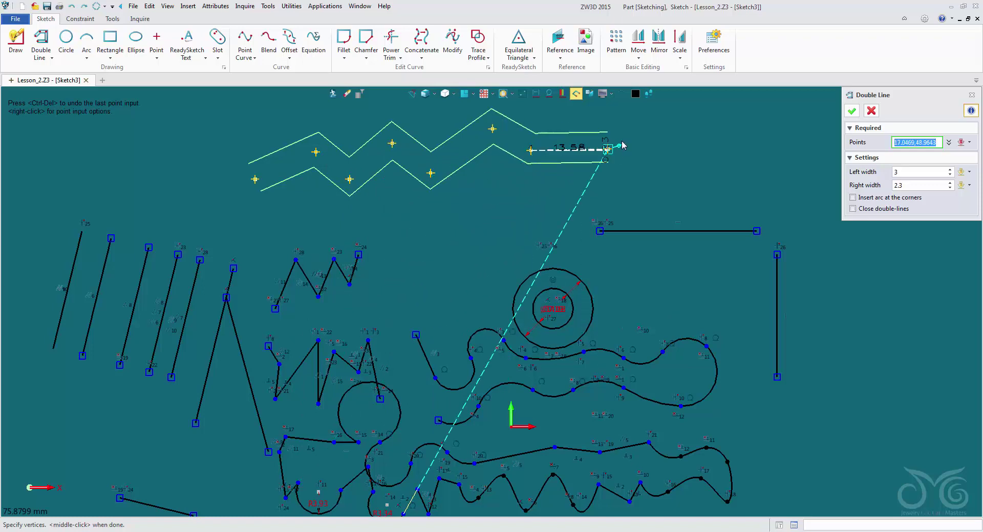
pyautogui.middleClick(623, 142)
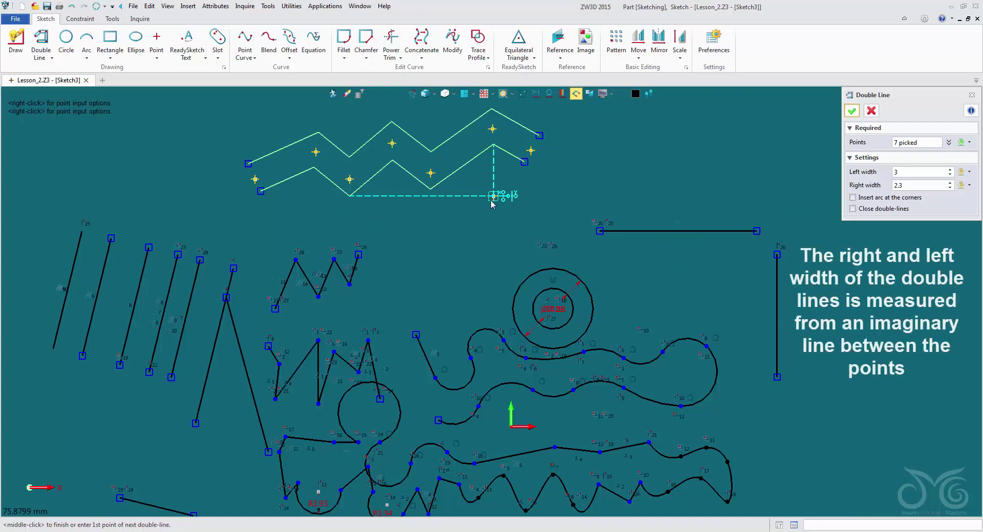
# - Try a different left width for the double line and restore it to 3
pyautogui.click(906, 172)
pyautogui.write('.2')
pyautogui.press('Return')
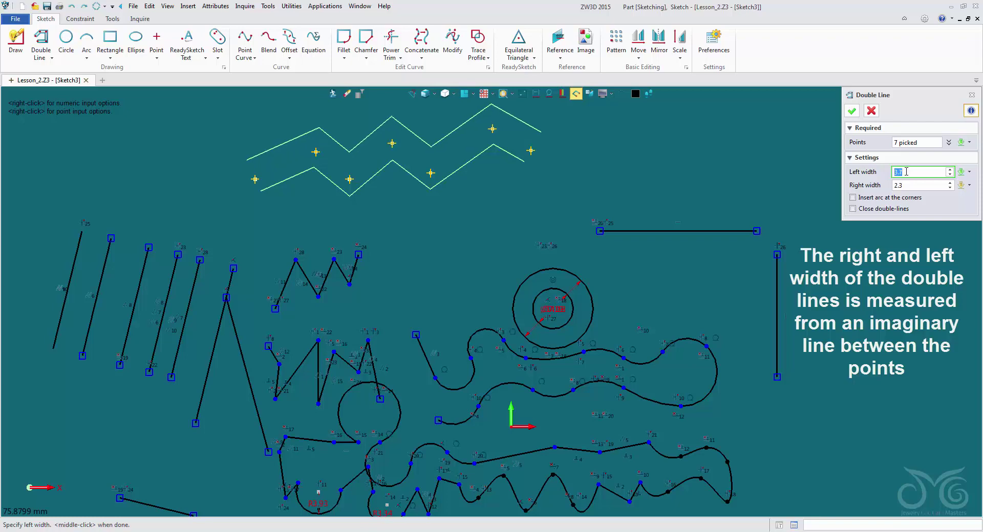
pyautogui.write('3')
pyautogui.press('Return')
# - Try different right widths for the double line, ending with a right width of 2.2
pyautogui.click(914, 184)
pyautogui.write('2.2')
pyautogui.press('Return')
pyautogui.write('1.7')
pyautogui.press('Return')
pyautogui.write('2.2')
pyautogui.press('Return')
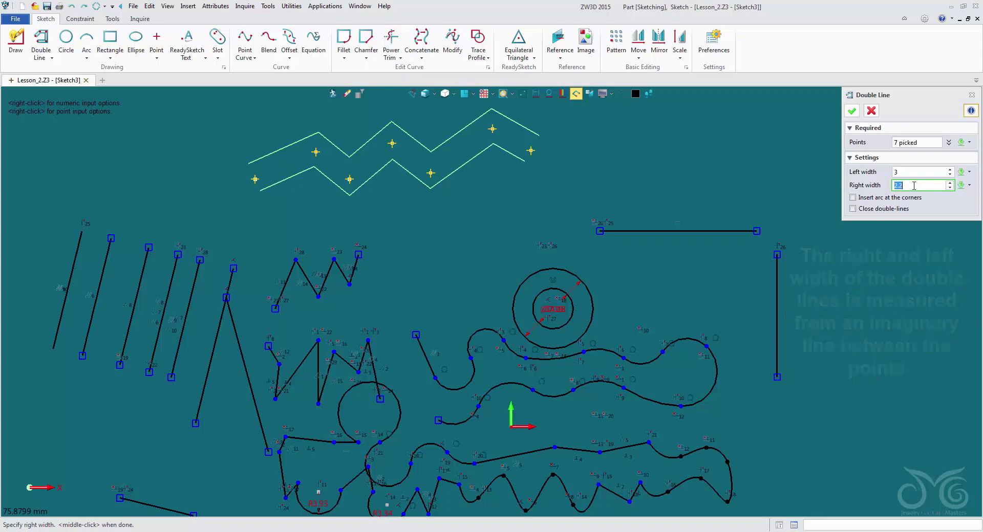
# - Try arcs at the double line's corners, turn the option off again and accept the double line
pyautogui.click(853, 198)
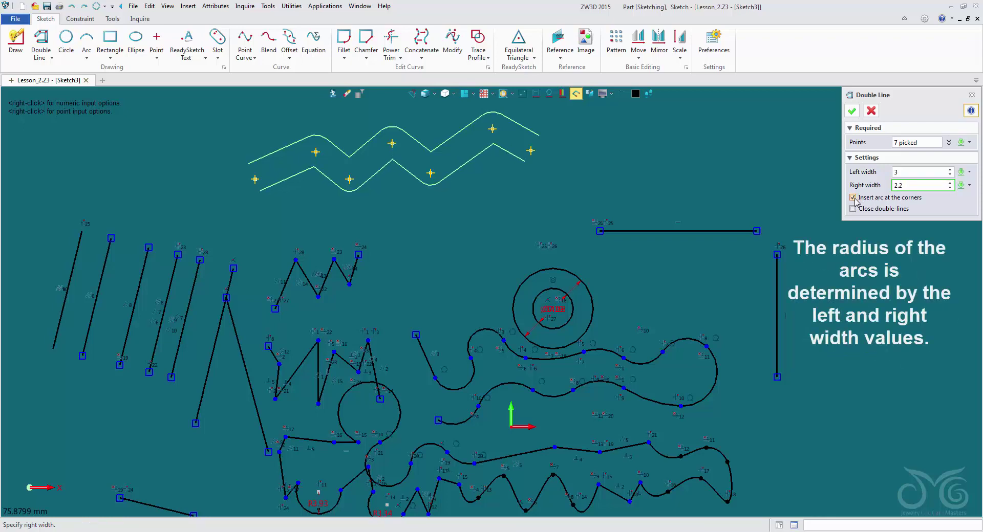
pyautogui.click(853, 198)
pyautogui.click(853, 199)
pyautogui.click(853, 198)
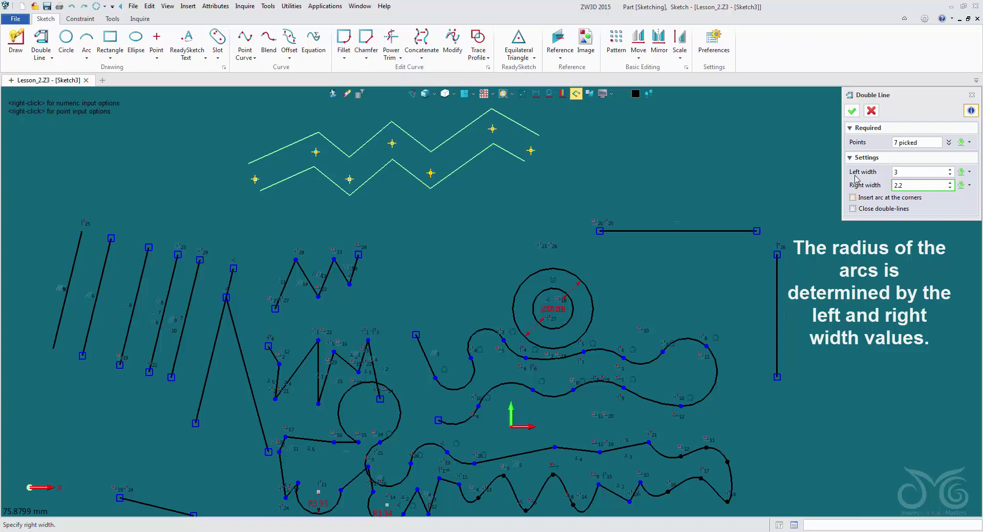
pyautogui.click(851, 111)
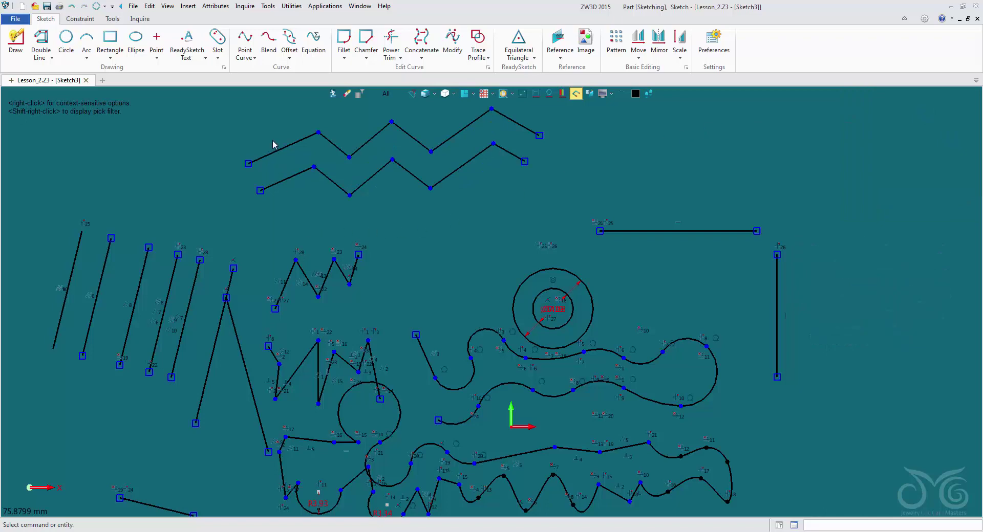
pyautogui.scroll(-1, 533, 168)
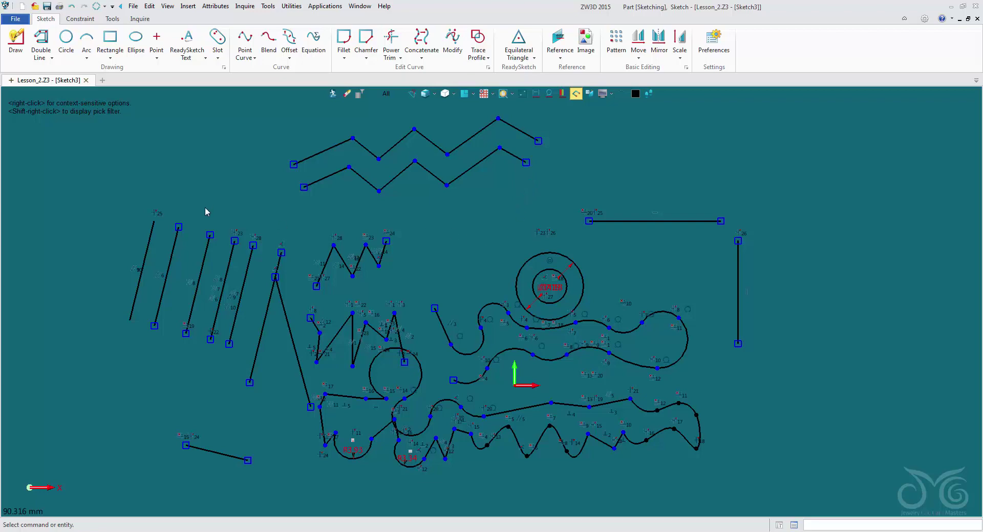
pyautogui.click(51, 57)
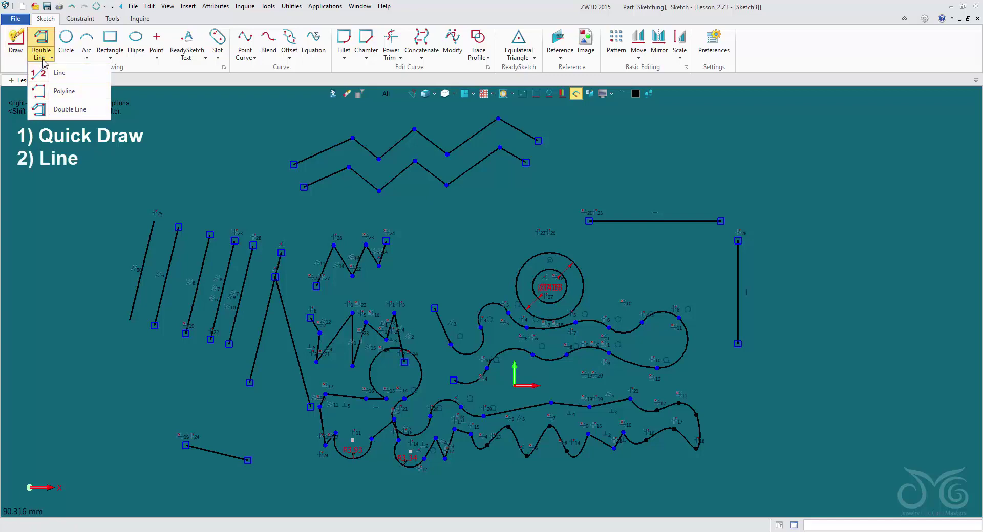
pyautogui.click(44, 56)
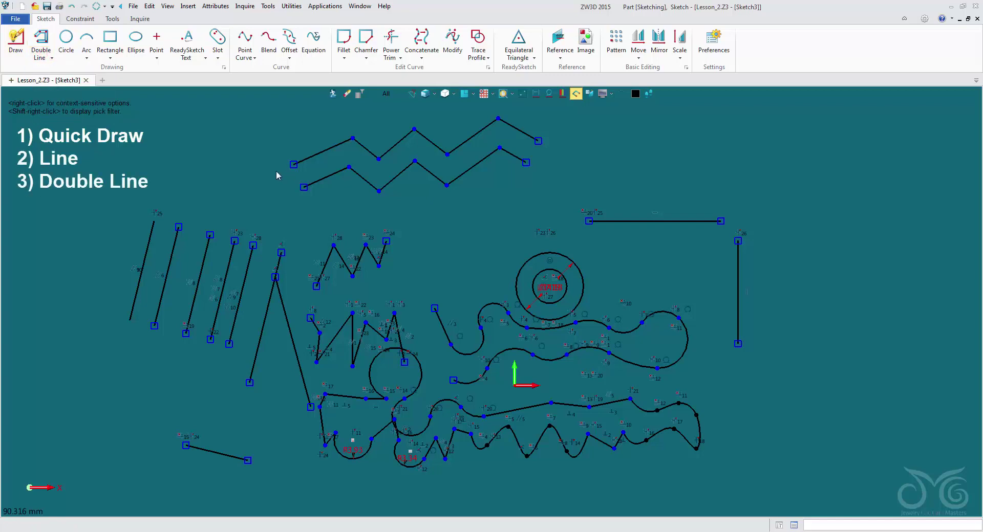
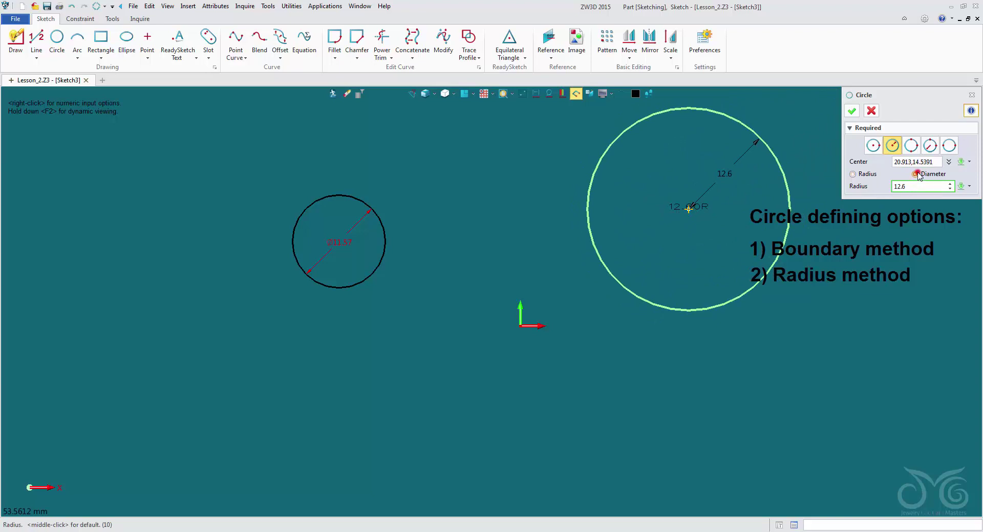
# - Switch the upper-right circle's 12.6 size between radius and diameter, ending with diameter, and accept the circle
pyautogui.click(916, 174)
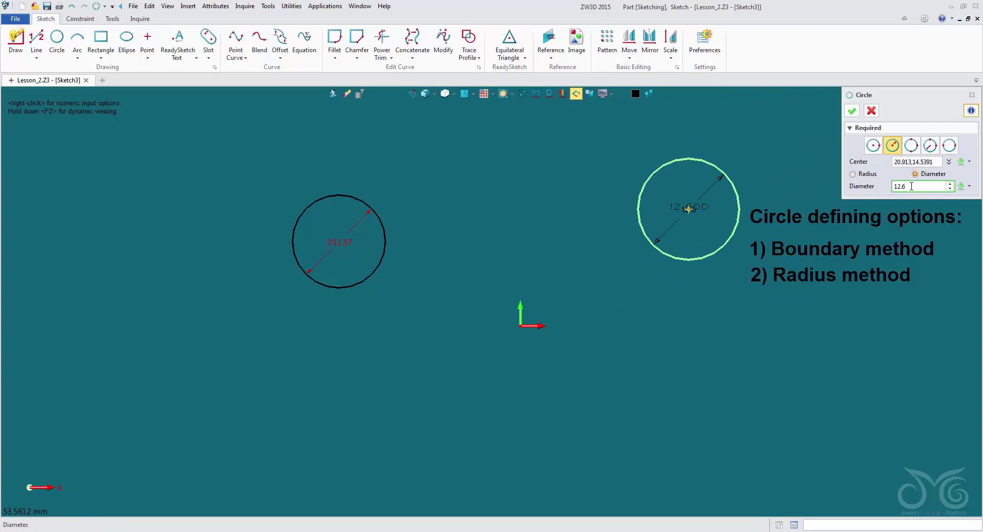
pyautogui.click(865, 174)
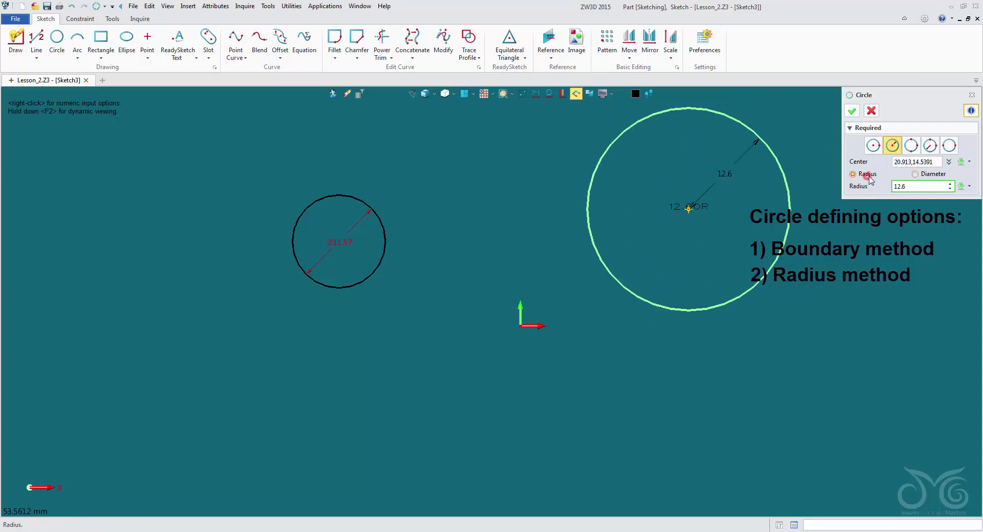
pyautogui.click(923, 179)
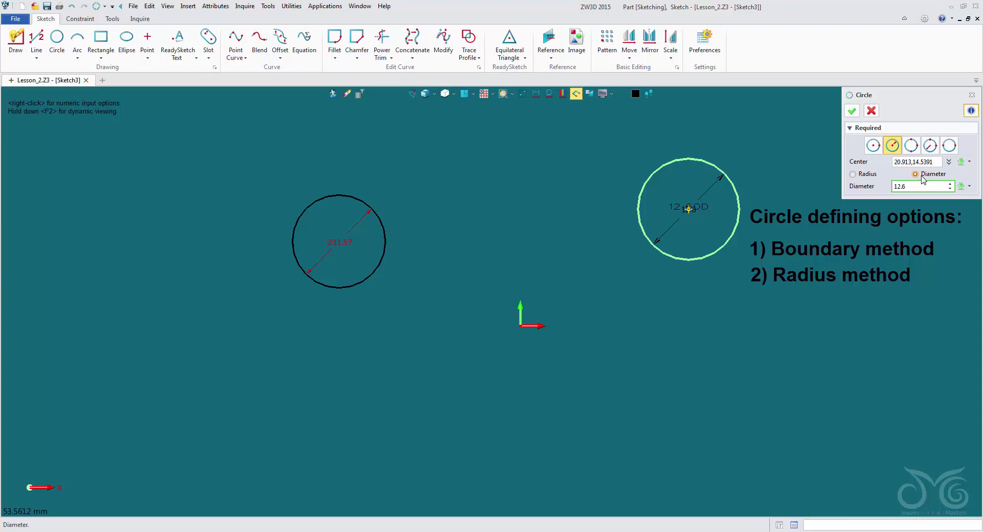
pyautogui.click(853, 120)
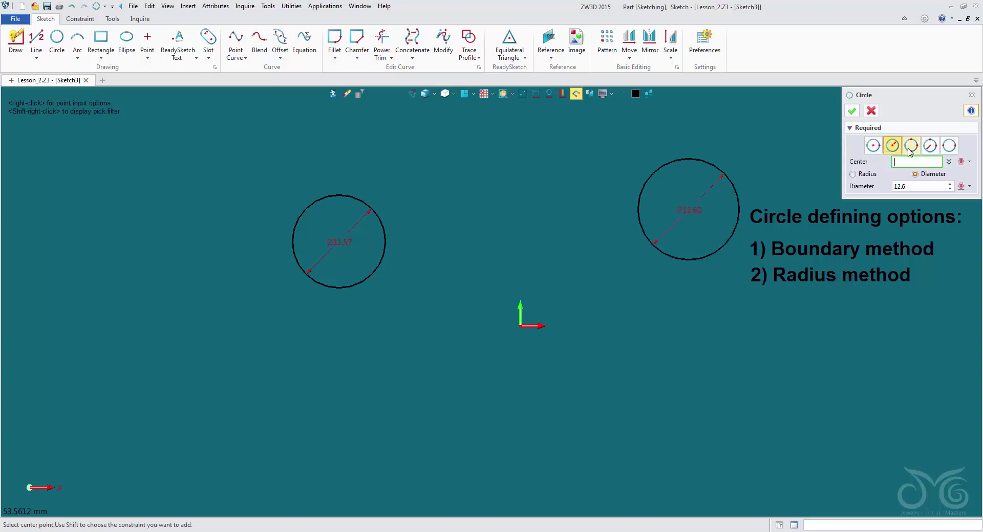
# - Draw a circle through three points, about 21 mm in diameter, just below the 12.6 mm circle
pyautogui.click(912, 146)
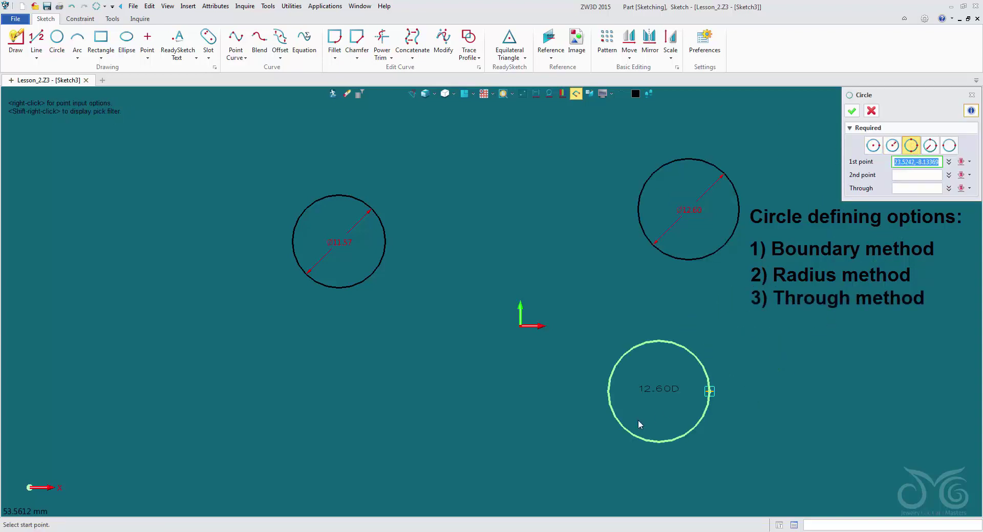
pyautogui.click(629, 432)
pyautogui.click(718, 394)
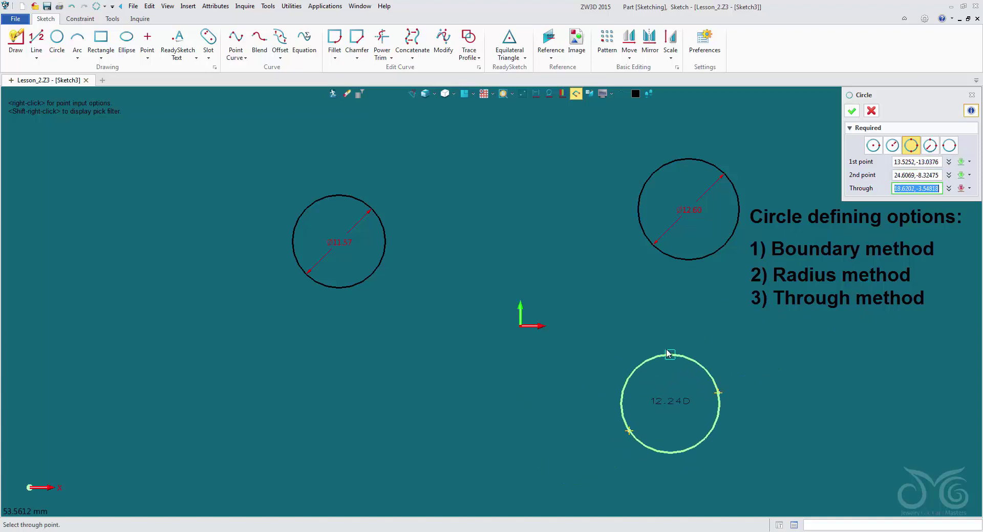
pyautogui.click(617, 271)
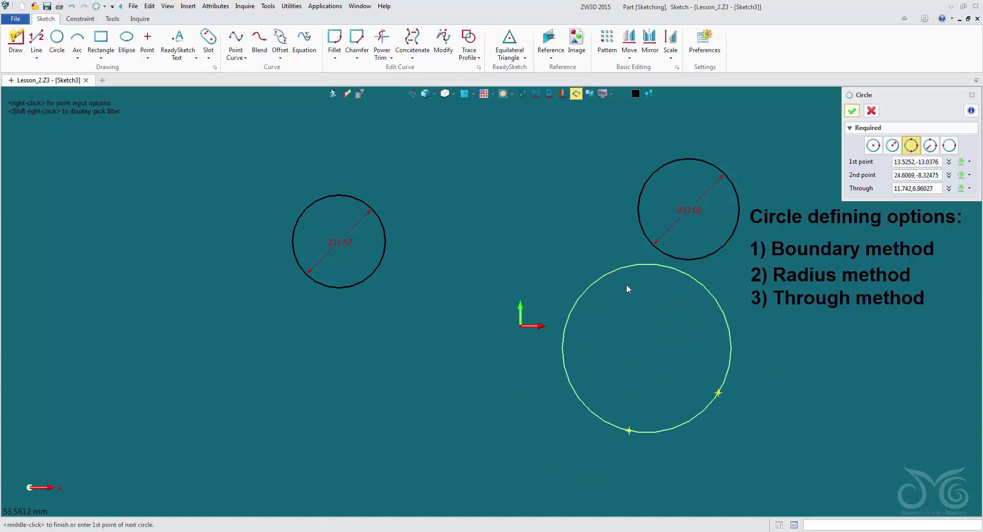
pyautogui.middleClick(689, 350)
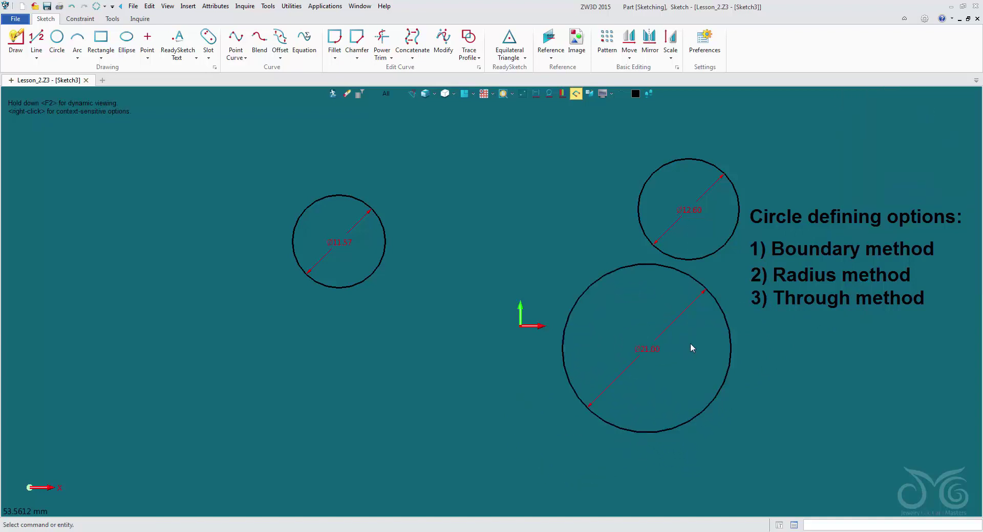
# - Lay out a two-point radius circle with a radius of about 6.5 mm, below and left of the origin
pyautogui.middleClick(837, 180)
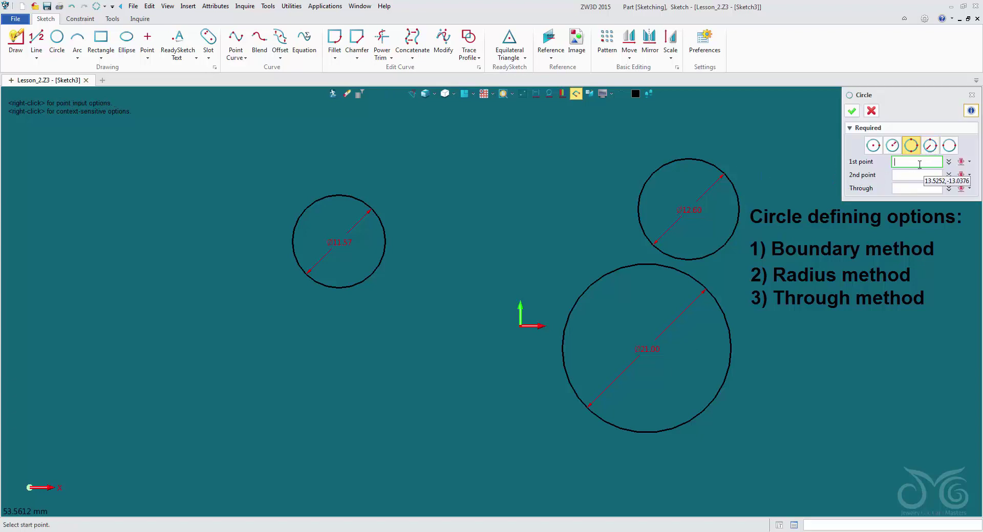
pyautogui.click(930, 146)
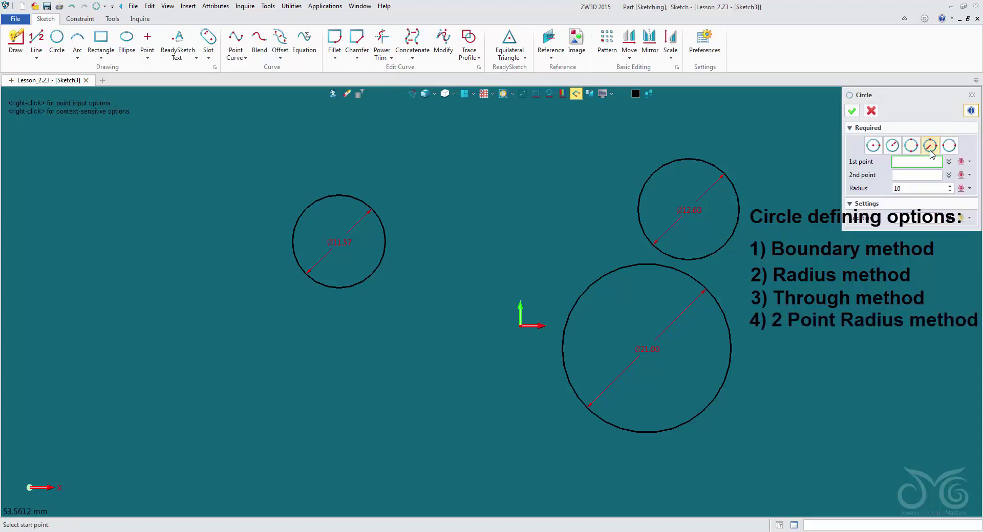
pyautogui.click(399, 410)
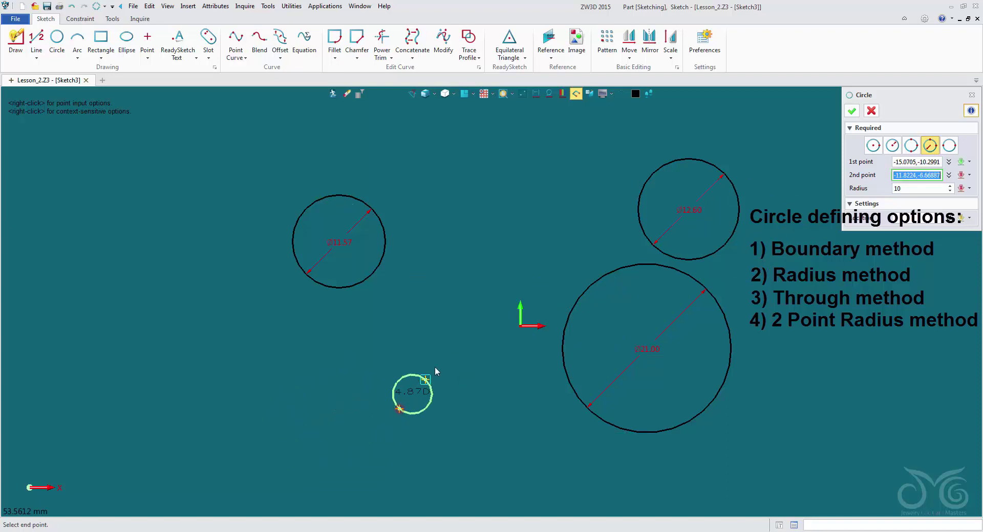
pyautogui.click(449, 332)
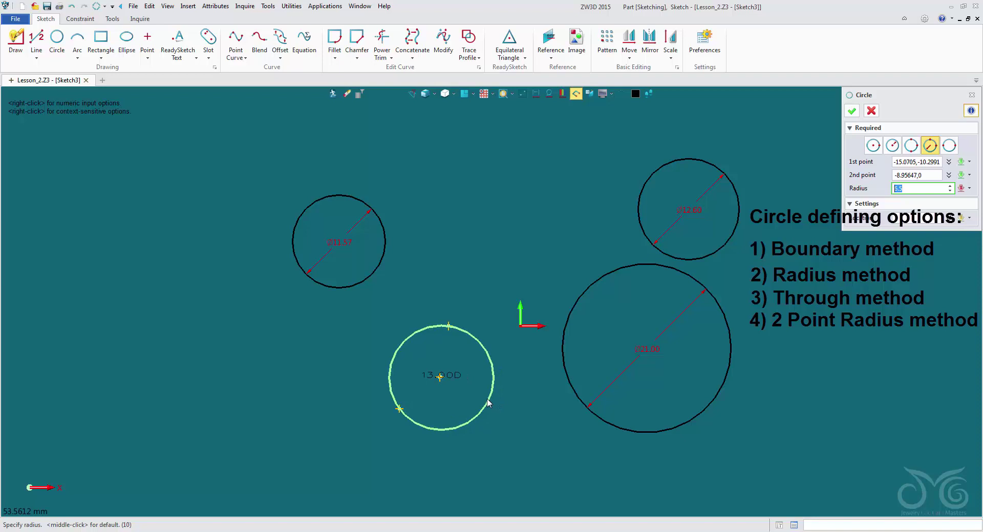
pyautogui.click(487, 403)
# - Increase the two-point circle's radius to 8.2 mm and accept the circle
pyautogui.click(910, 188)
pyautogui.doubleClick(910, 187)
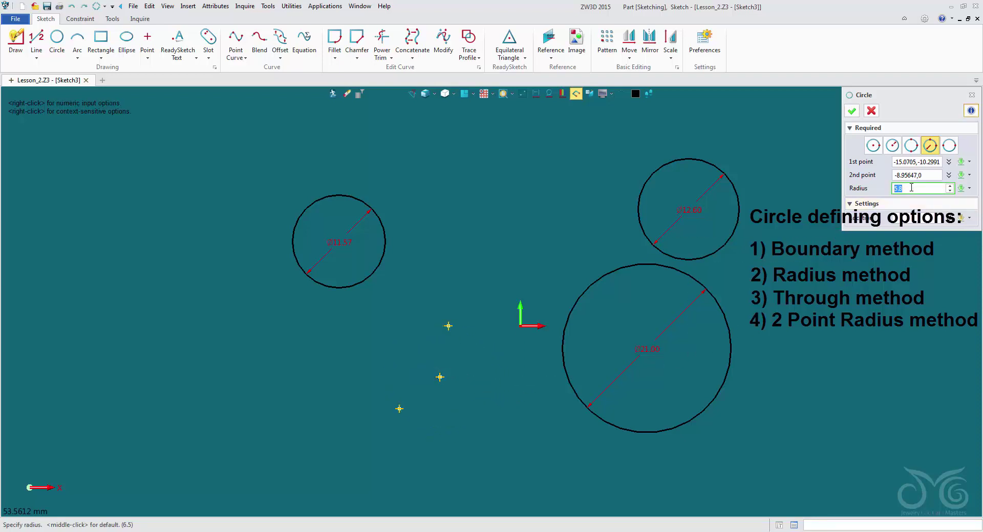
pyautogui.scroll(5, 910, 188)
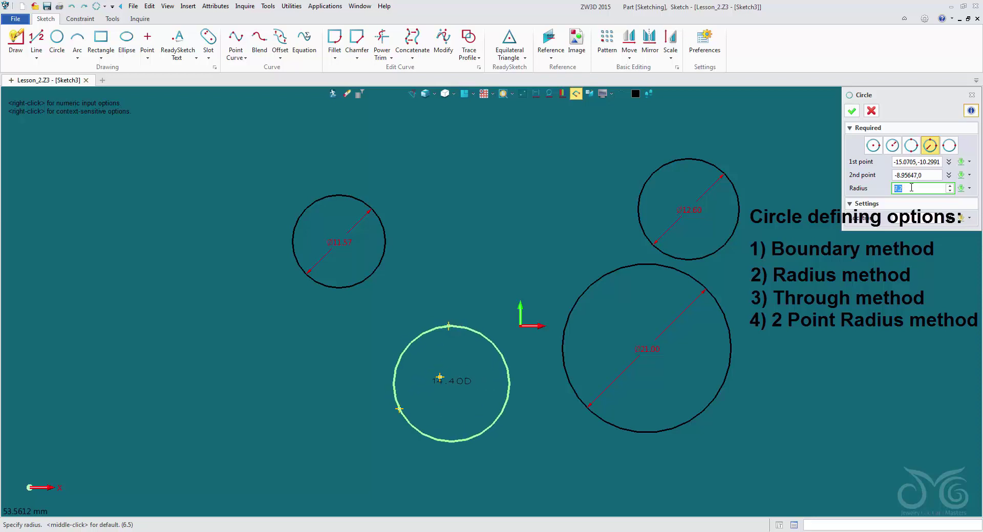
pyautogui.scroll(5, 911, 188)
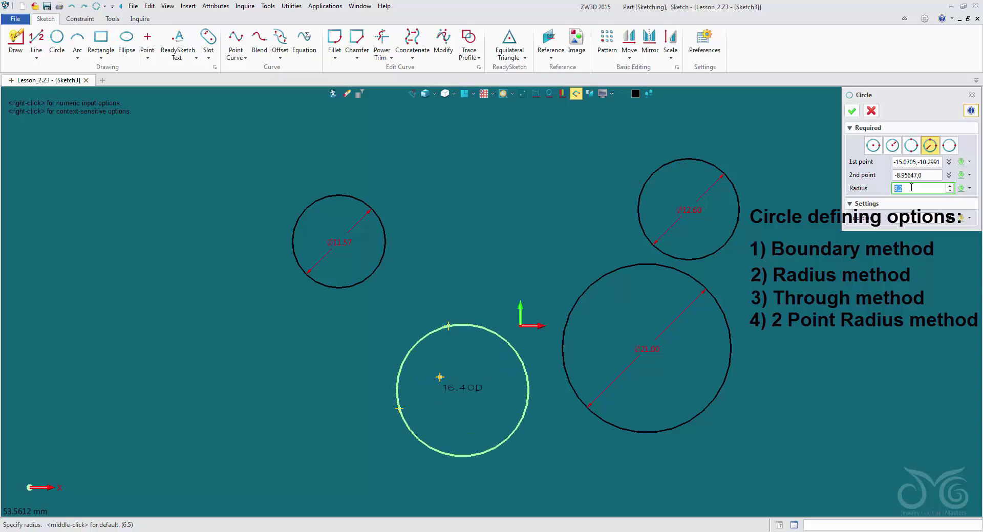
pyautogui.click(853, 112)
# - Draw a circle from two opposite diameter points, about 26.5 mm across, to the far left of the existing circles
pyautogui.middleClick(833, 130)
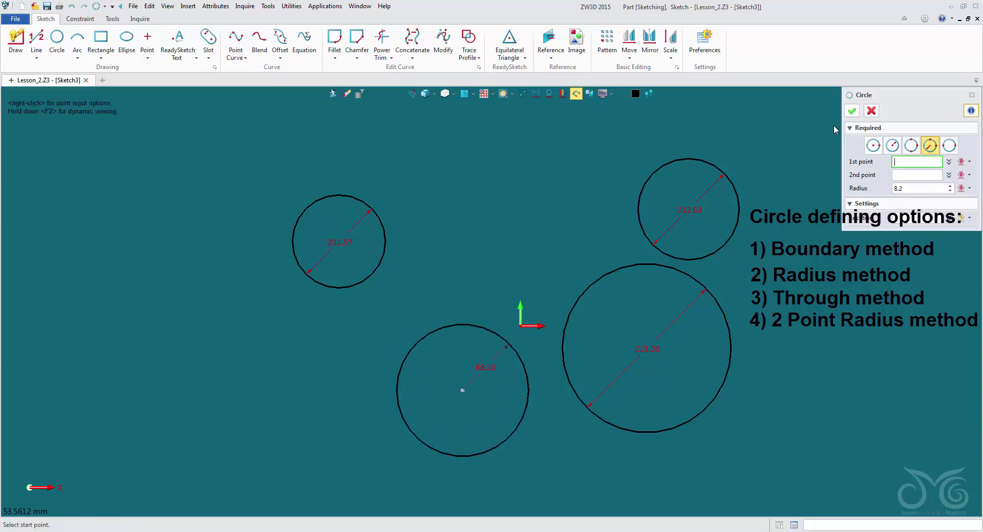
pyautogui.click(949, 146)
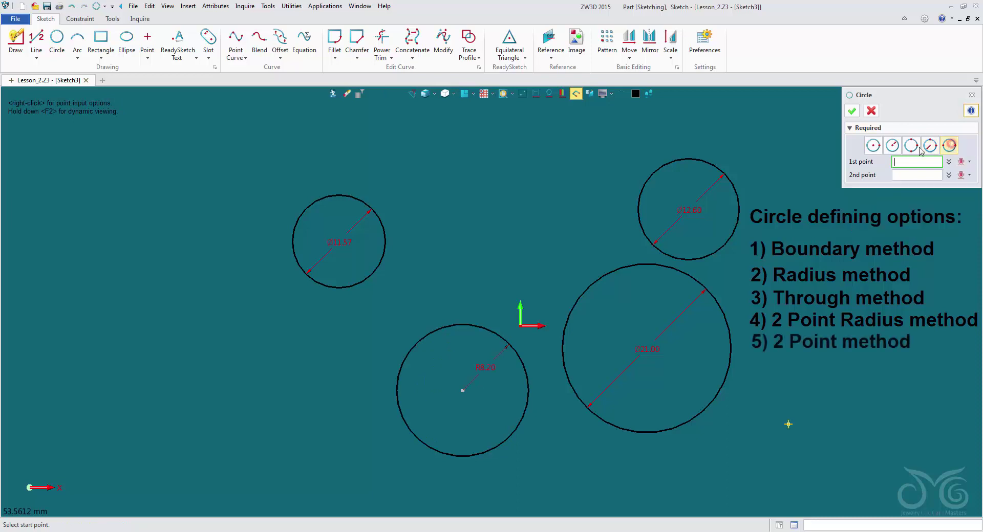
pyautogui.click(158, 218)
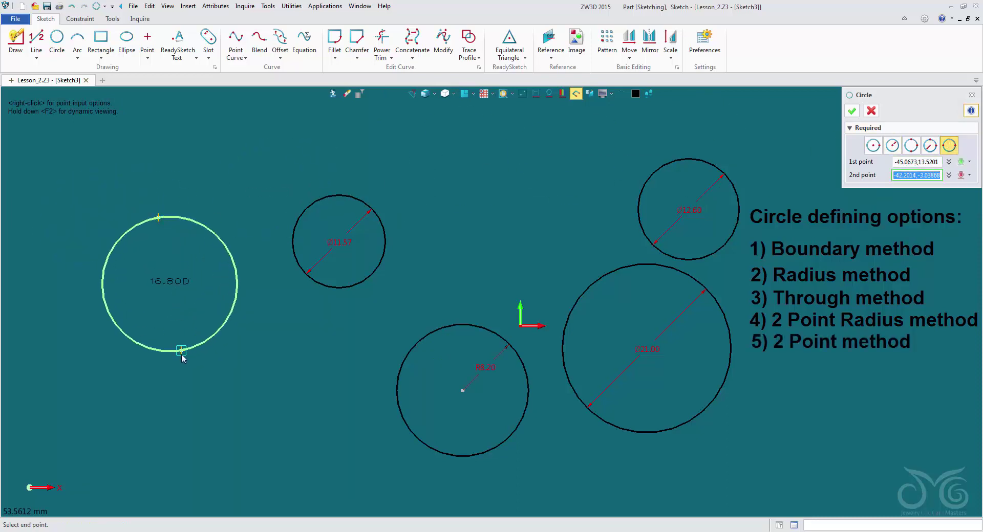
pyautogui.click(199, 428)
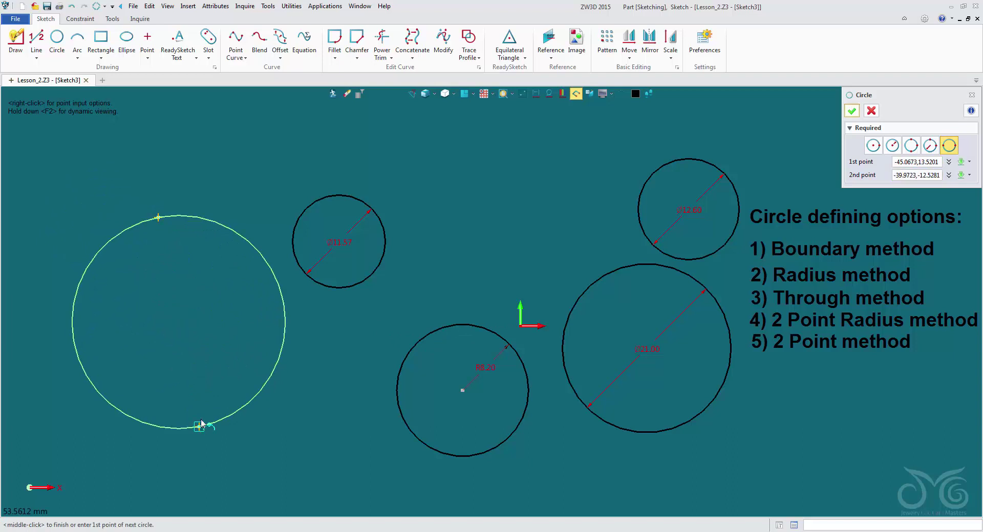
pyautogui.middleClick(212, 375)
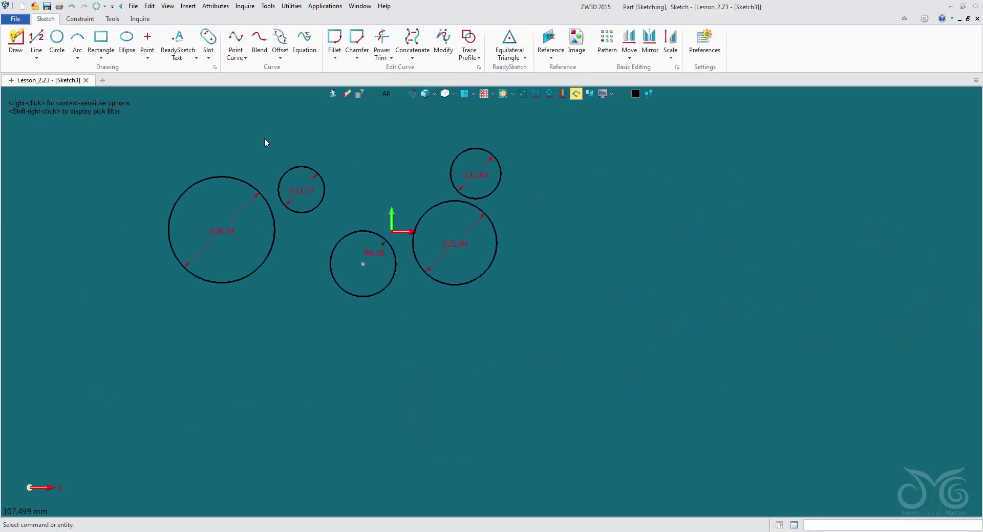
# - Draw an arc by start, end and through points, about 15.4 mm in radius, below the left circles
pyautogui.scroll(-3, 264, 137)
pyautogui.moveTo(265, 137); pyautogui.dragTo(297, 117, button='middle')
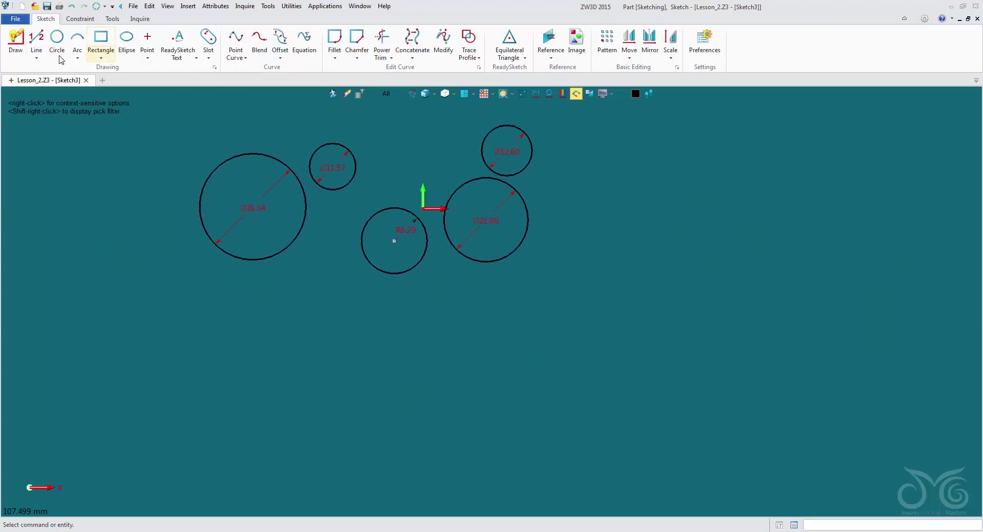
pyautogui.click(75, 57)
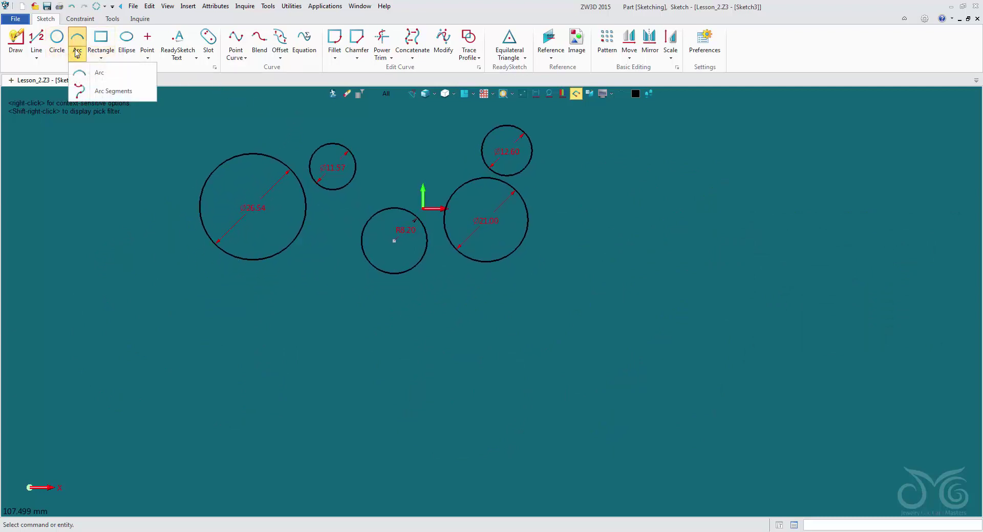
pyautogui.click(91, 73)
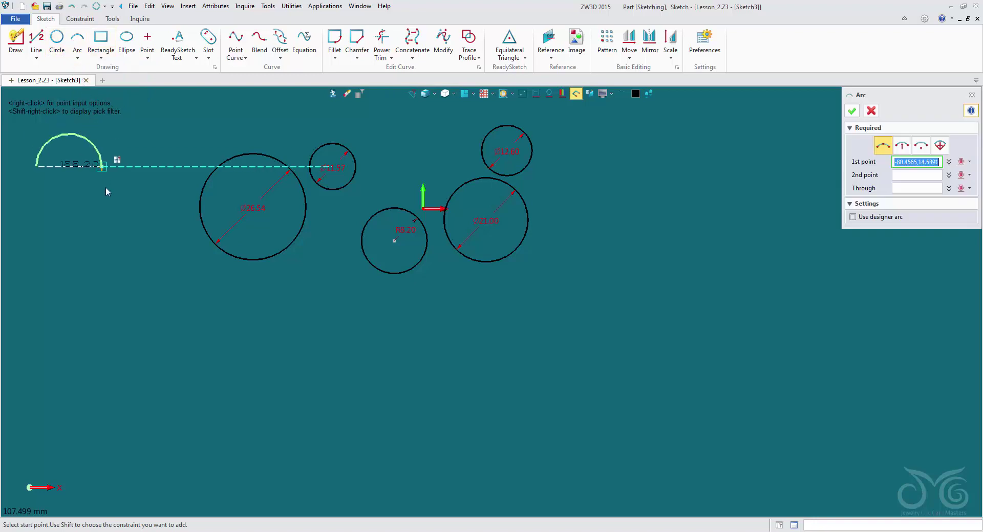
pyautogui.click(244, 377)
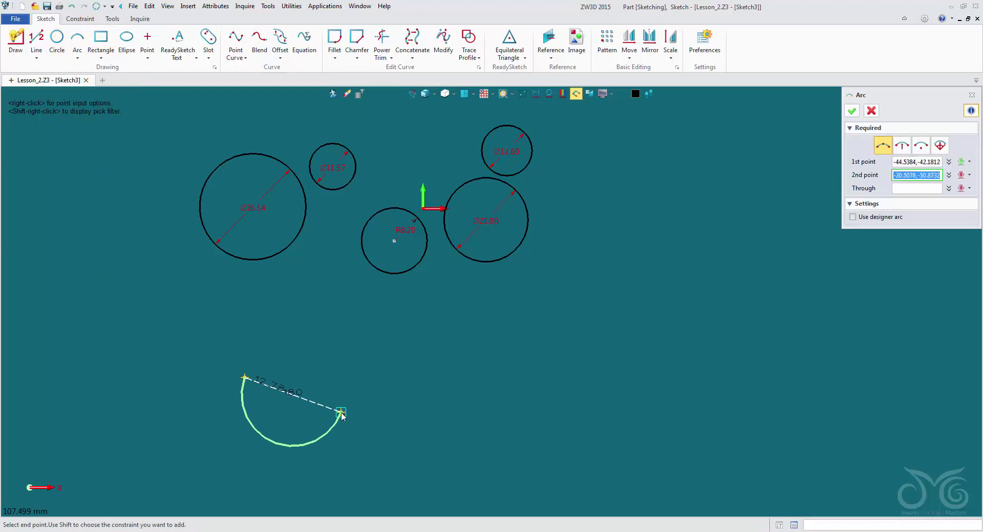
pyautogui.click(341, 413)
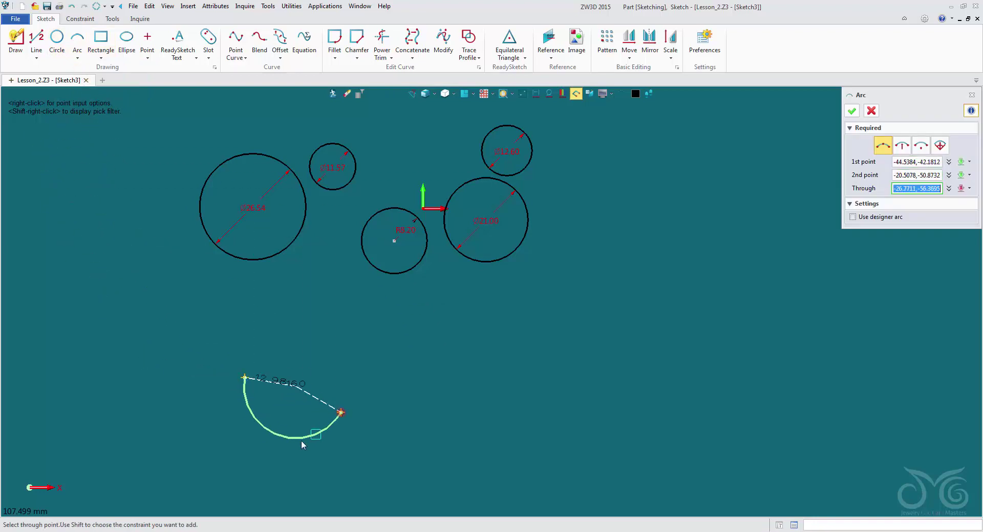
pyautogui.click(322, 306)
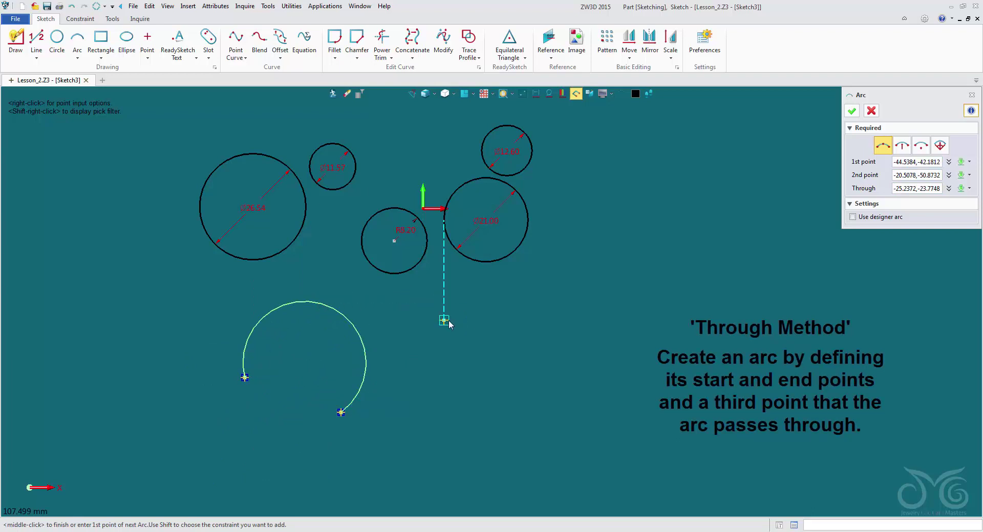
pyautogui.middleClick(426, 336)
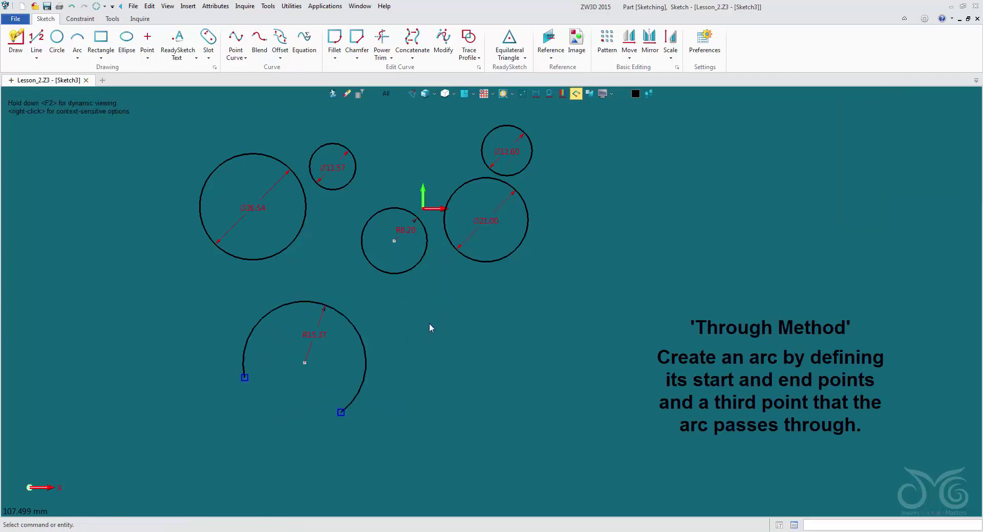
# - Draw an arc with the radius method between two level end points below the right circles, bulging downward with a 16 mm radius
pyautogui.middleClick(429, 323)
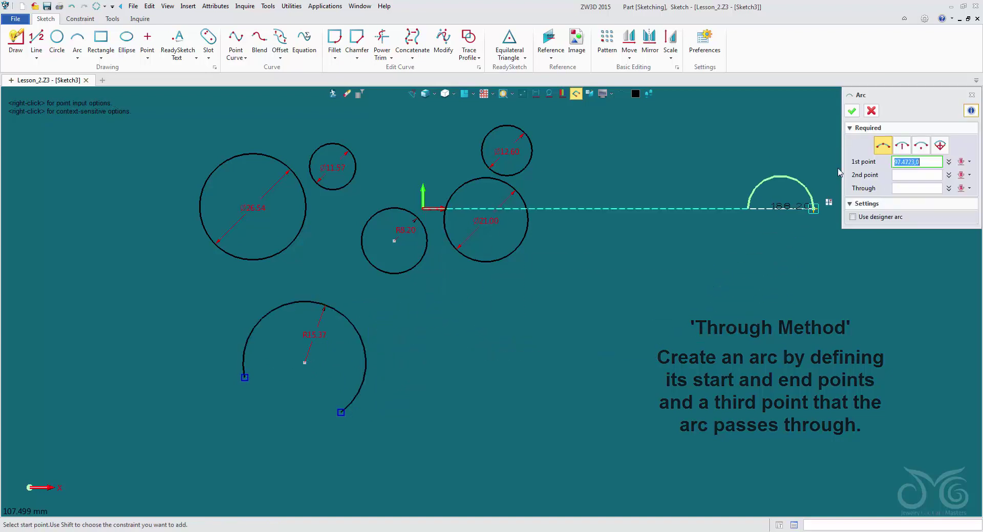
pyautogui.click(907, 148)
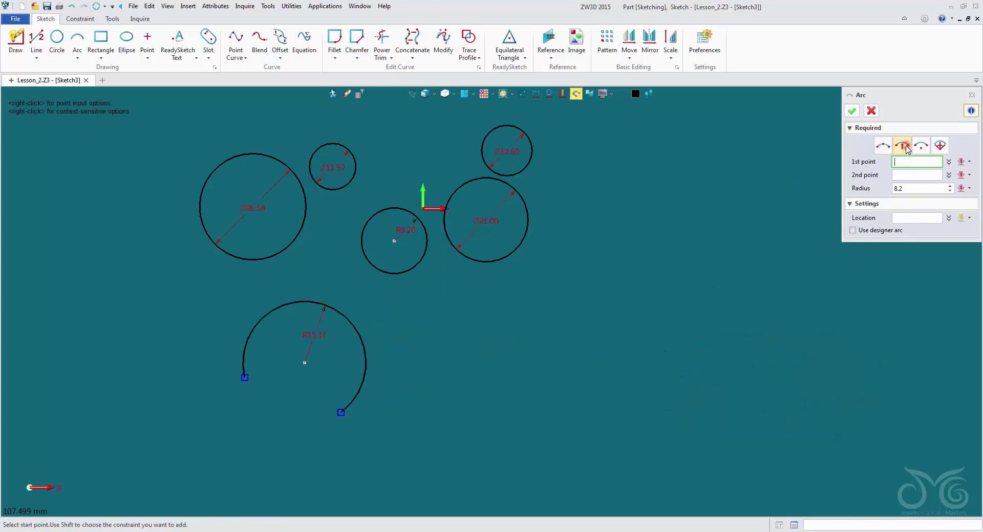
pyautogui.click(485, 370)
pyautogui.click(611, 370)
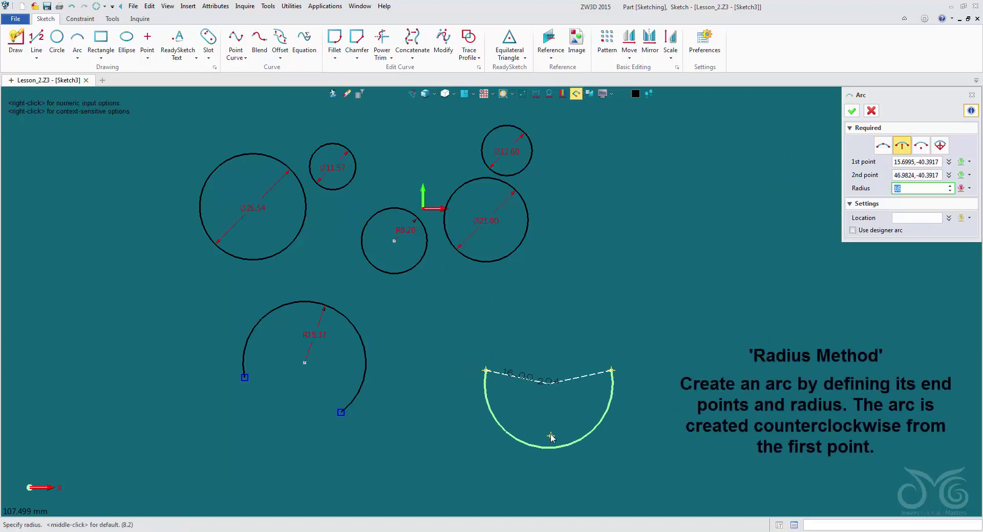
pyautogui.click(551, 437)
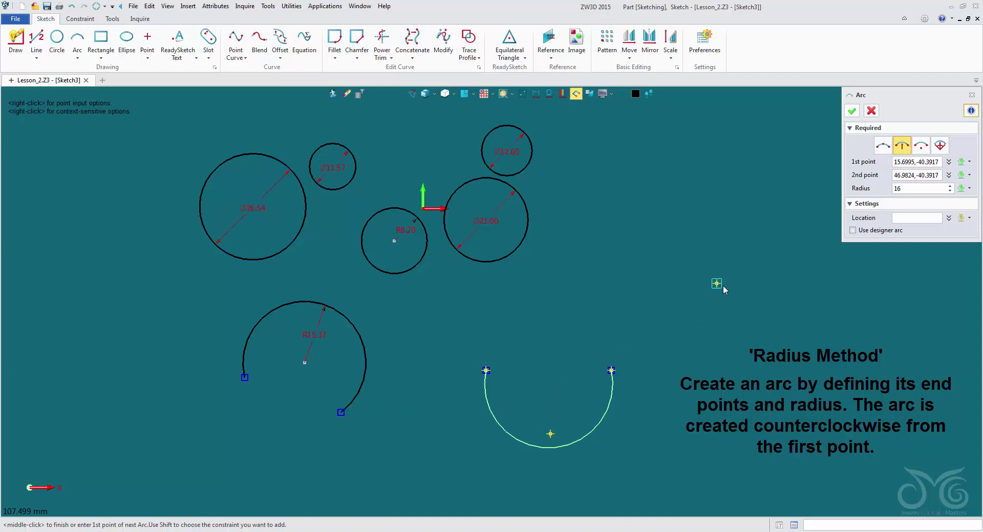
pyautogui.middleClick(665, 239)
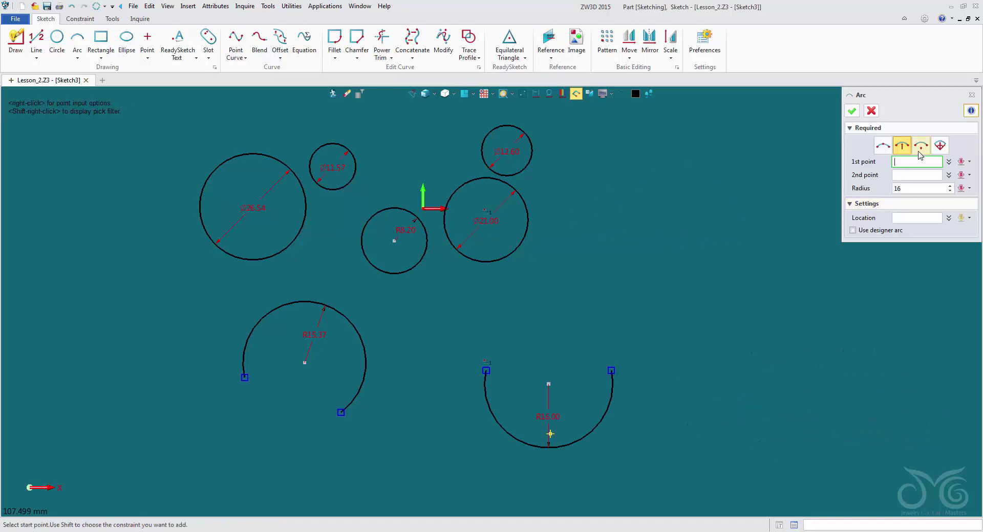
# - Draw a counterclockwise arc by center, start and end points, about 25.2 mm in radius, to the right of the existing circles
pyautogui.click(920, 153)
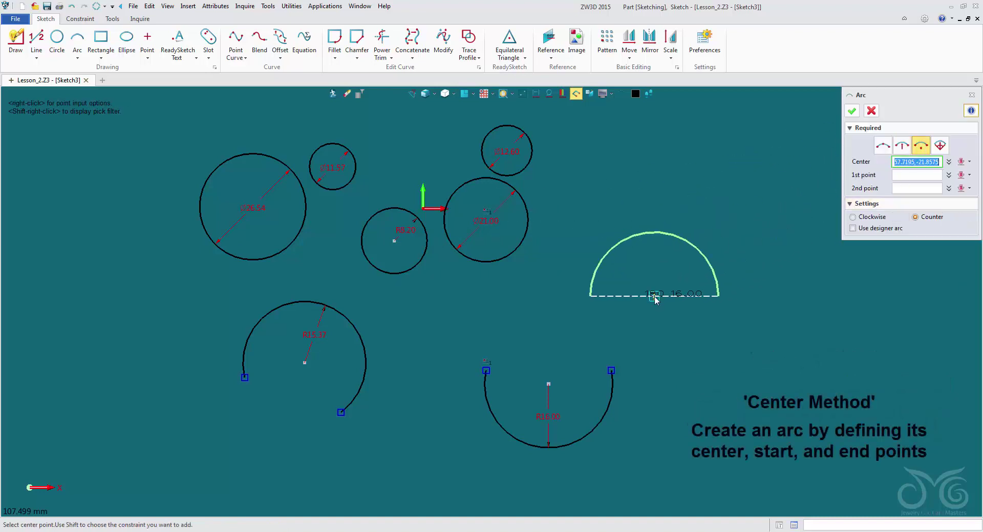
pyautogui.click(654, 295)
pyautogui.click(748, 262)
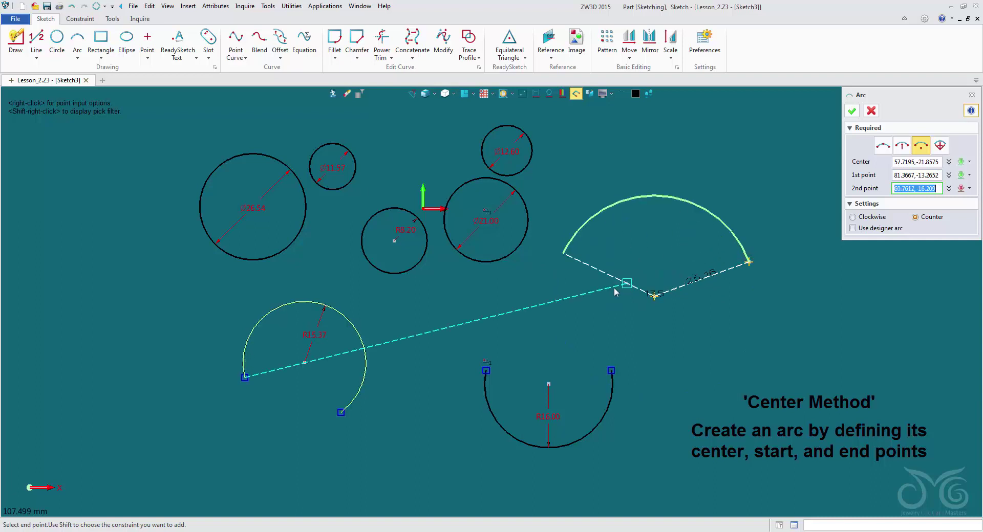
pyautogui.click(684, 337)
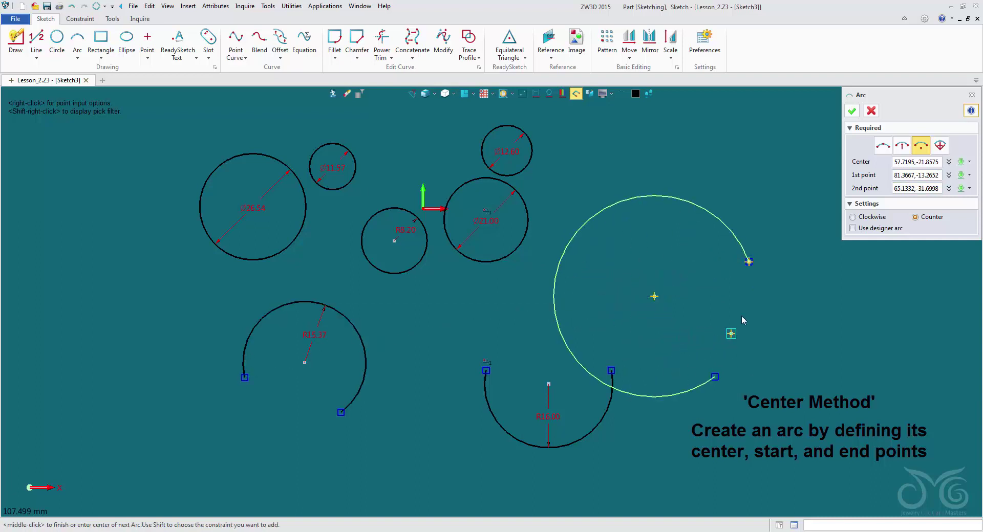
pyautogui.middleClick(806, 292)
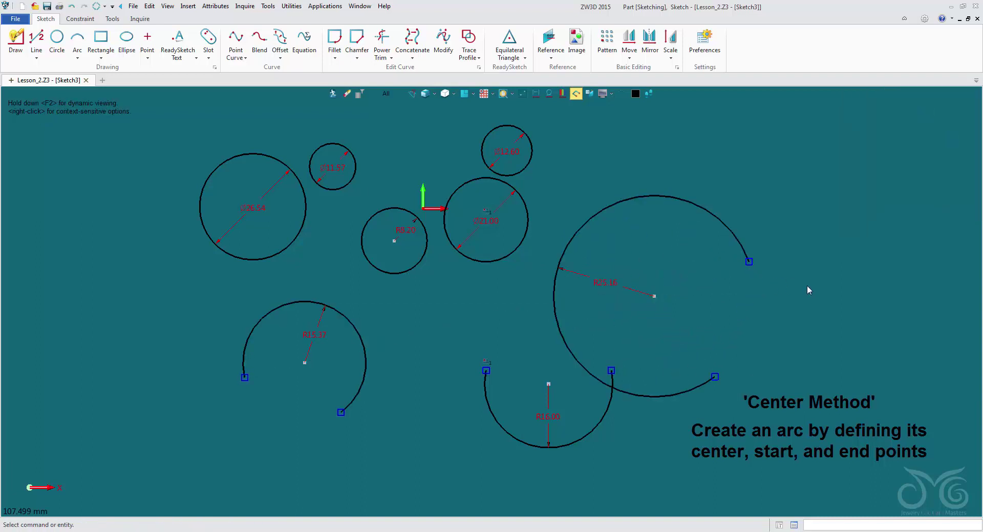
# - Define an arc with the angle method above the large center arc: 13 mm radius, 15° start angle and 142° arc angle
pyautogui.middleClick(807, 287)
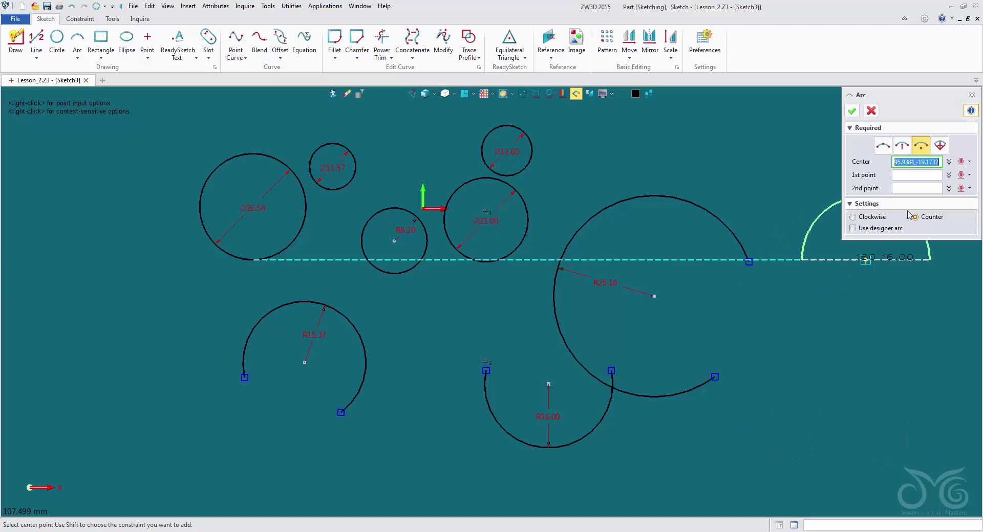
pyautogui.click(940, 146)
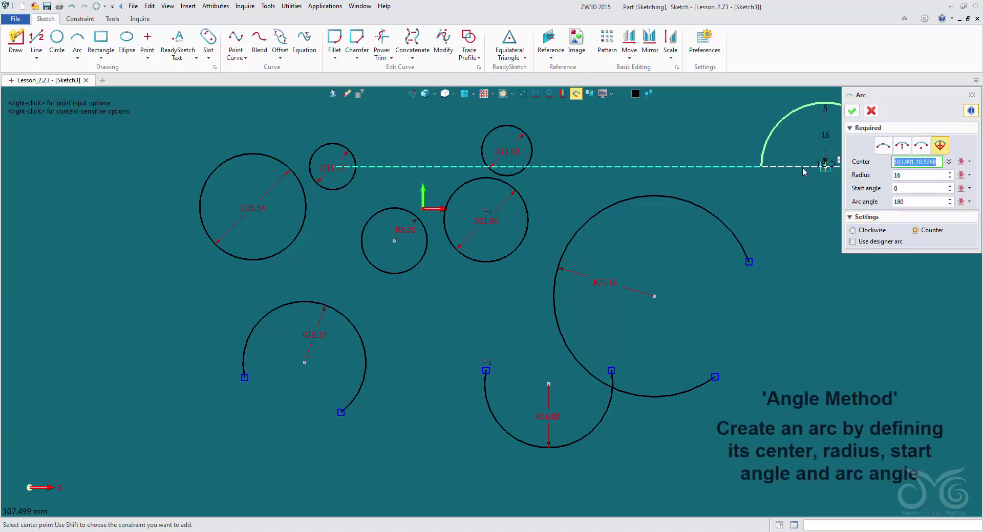
pyautogui.click(786, 166)
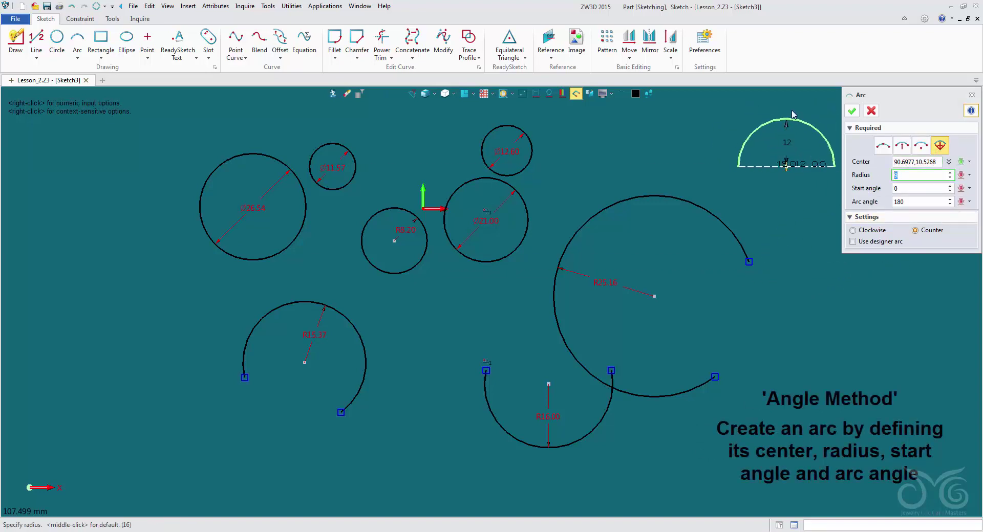
pyautogui.click(789, 118)
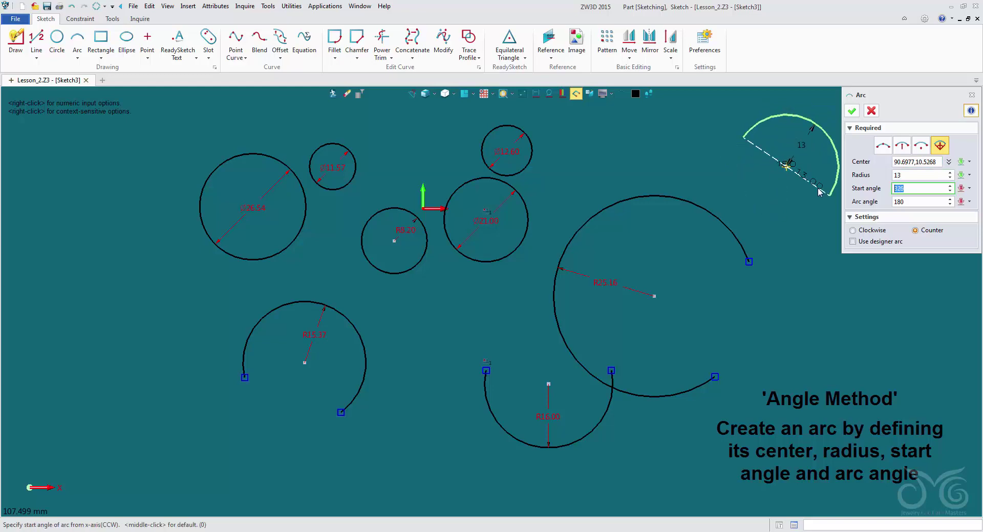
pyautogui.click(809, 160)
pyautogui.scroll(-2, 812, 170)
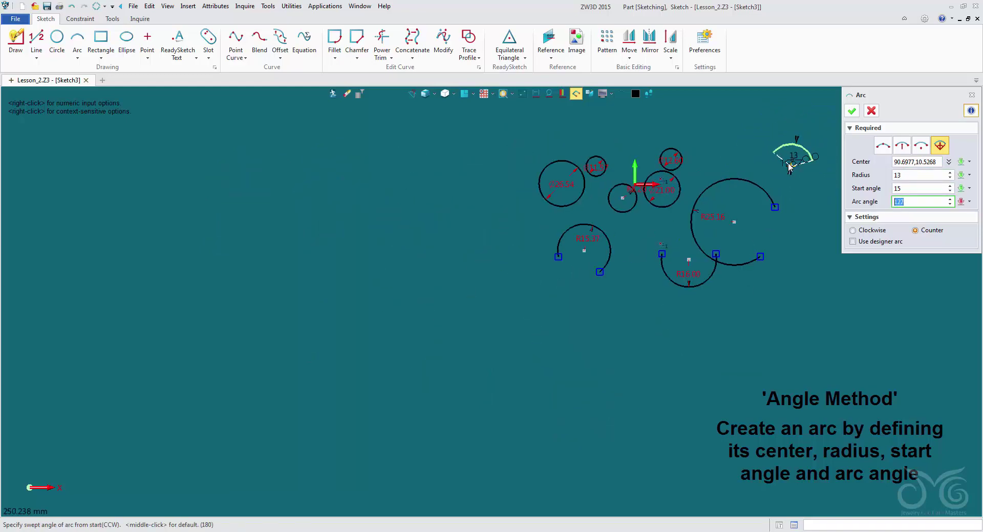
pyautogui.scroll(3, 716, 184)
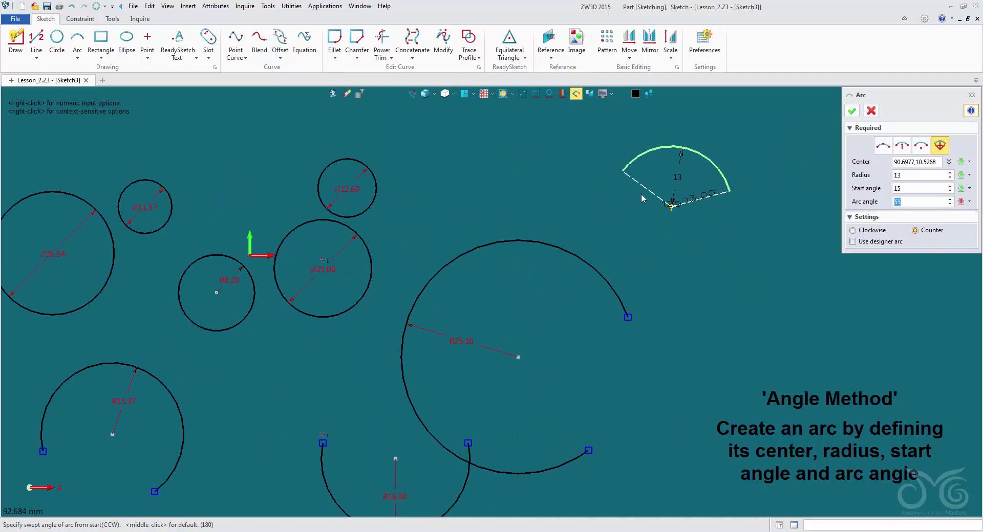
pyautogui.click(634, 253)
pyautogui.click(914, 203)
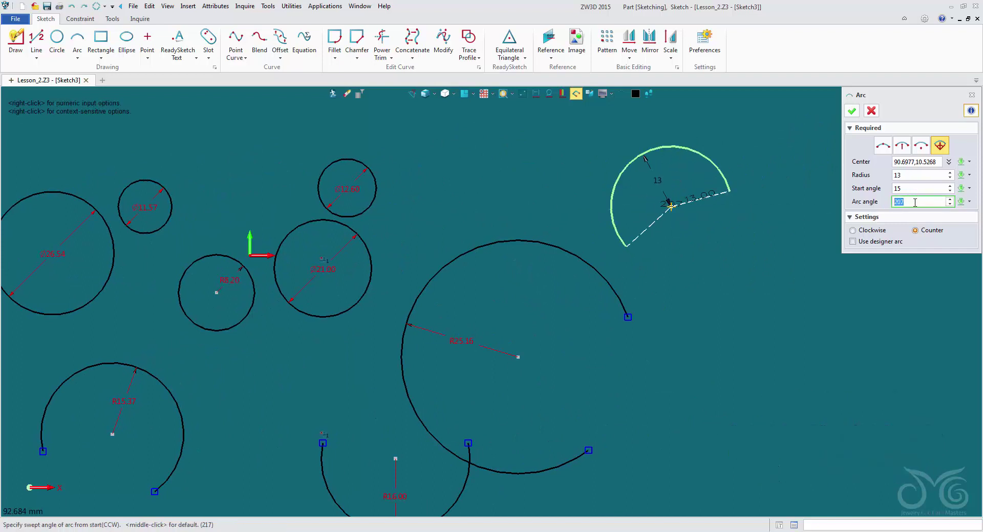
# - Preview the designer arc option on the 13 mm arc, switch it off again and accept the plain arc
pyautogui.click(871, 244)
pyautogui.click(872, 245)
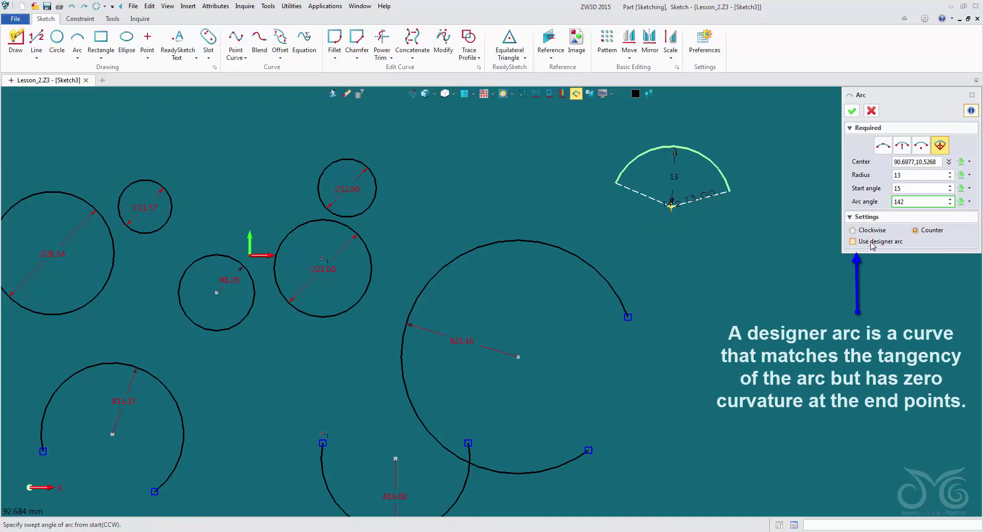
pyautogui.click(872, 242)
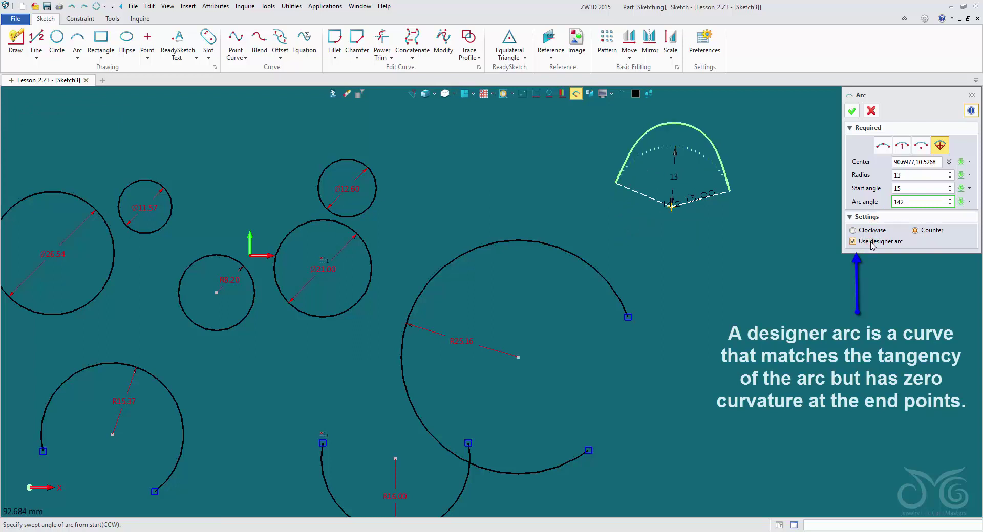
pyautogui.click(872, 244)
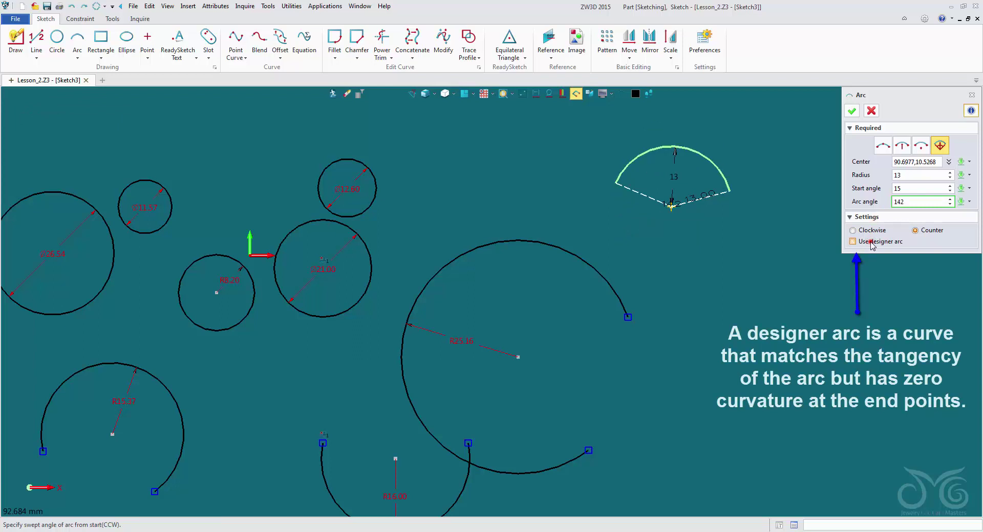
pyautogui.click(872, 243)
pyautogui.click(872, 243)
pyautogui.click(852, 110)
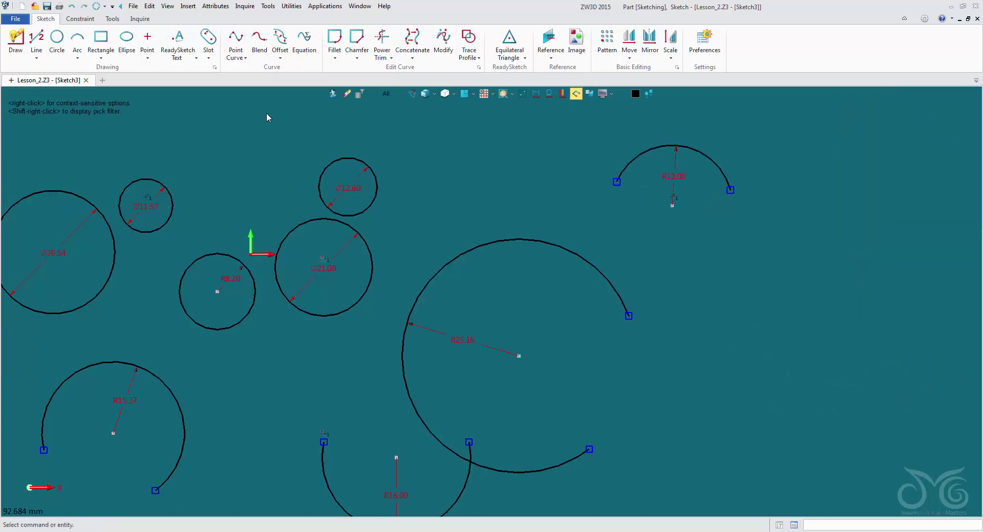
# - Draw a chain of six connected arc segments right of the large arc, setting the start tangent direction and picking each end point
pyautogui.click(77, 57)
pyautogui.click(101, 90)
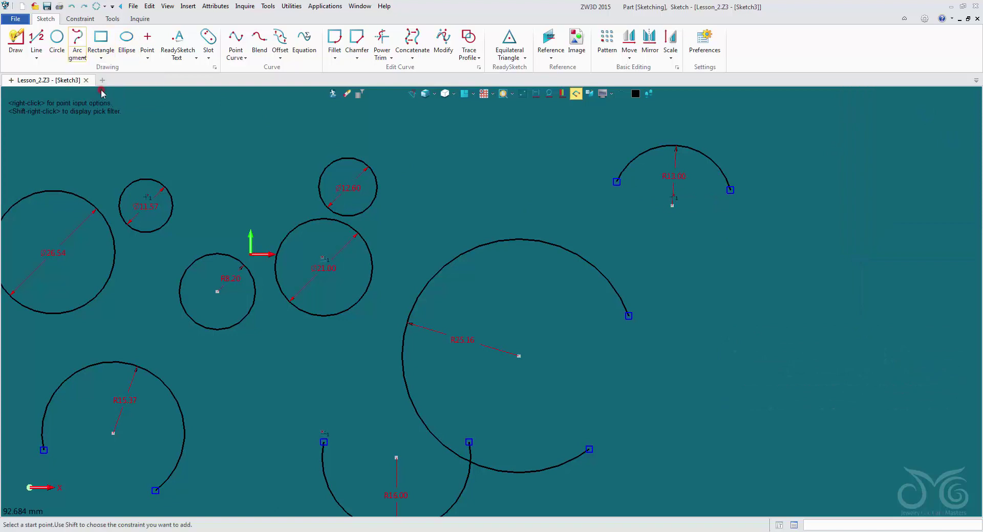
pyautogui.scroll(-2, 196, 267)
pyautogui.click(626, 290)
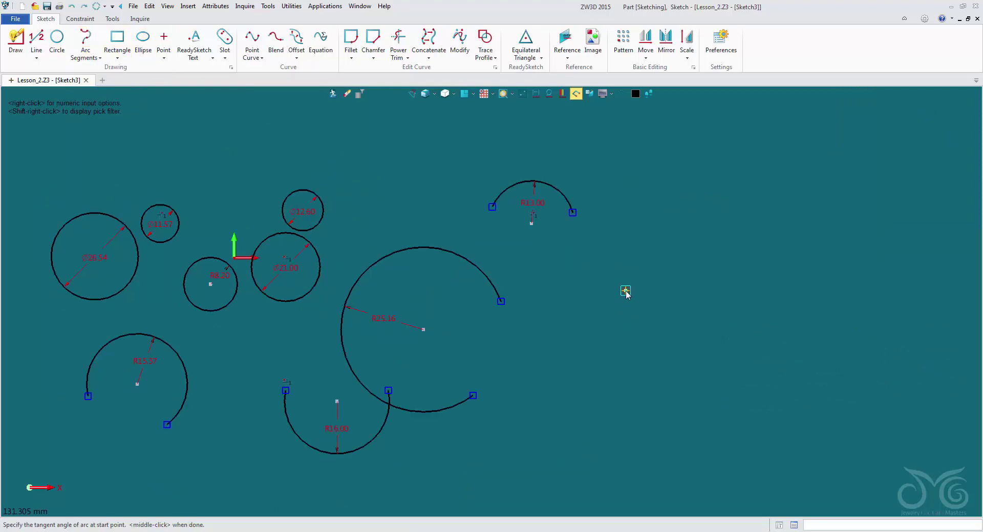
pyautogui.click(671, 262)
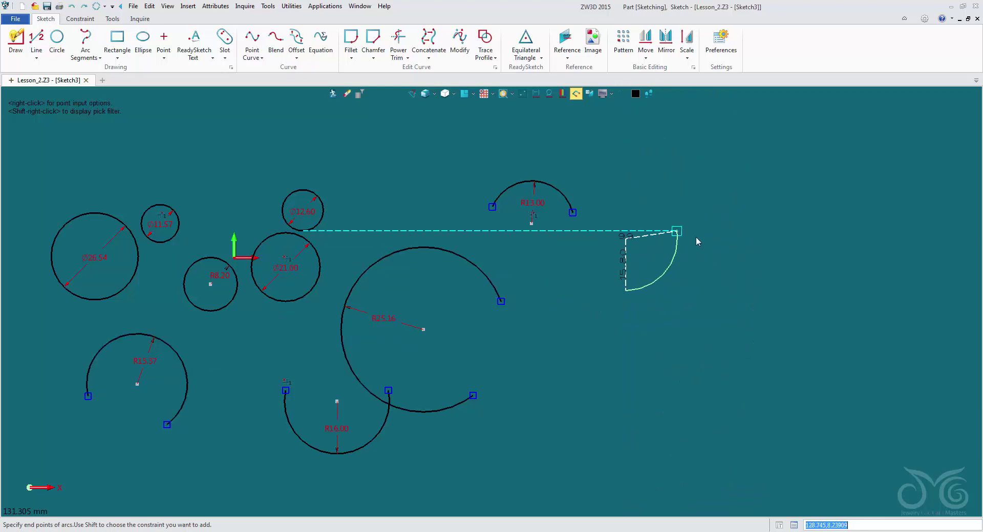
pyautogui.click(714, 348)
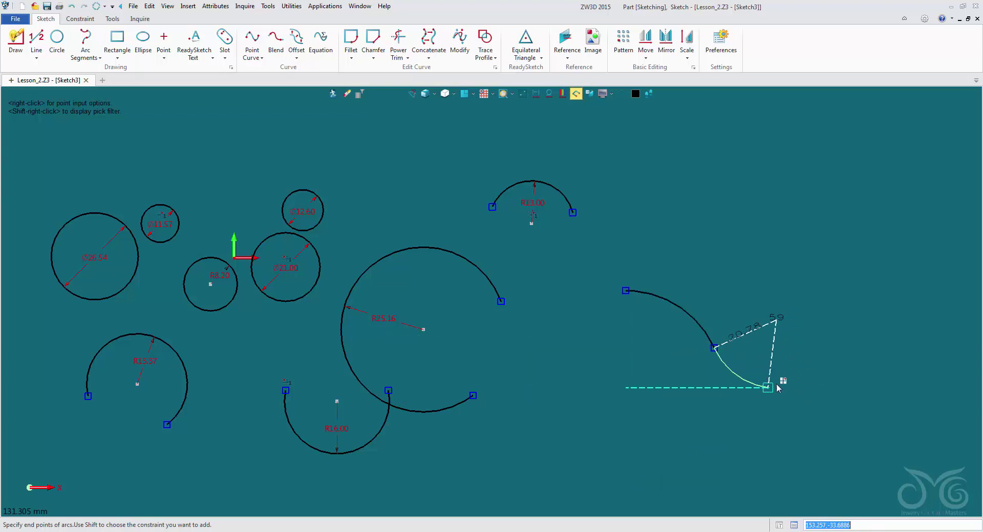
pyautogui.click(789, 372)
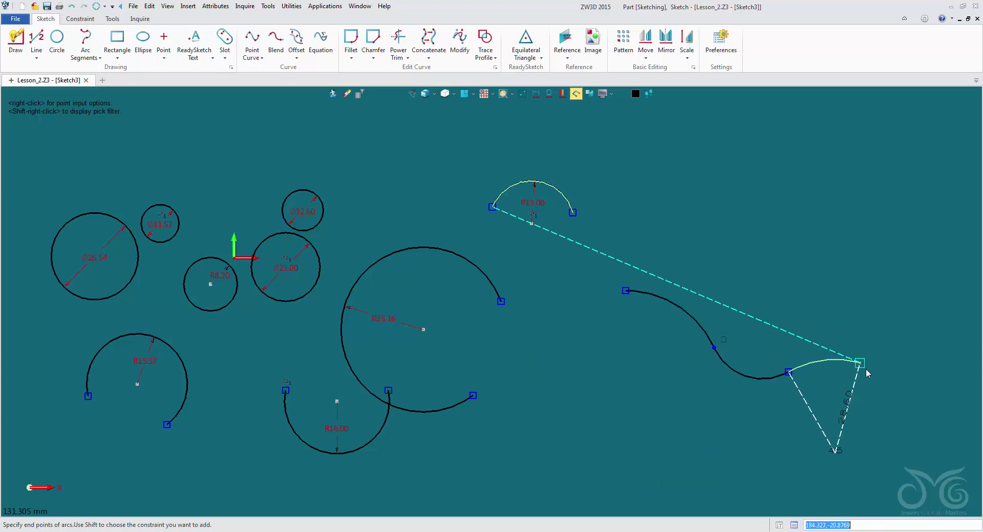
pyautogui.click(870, 387)
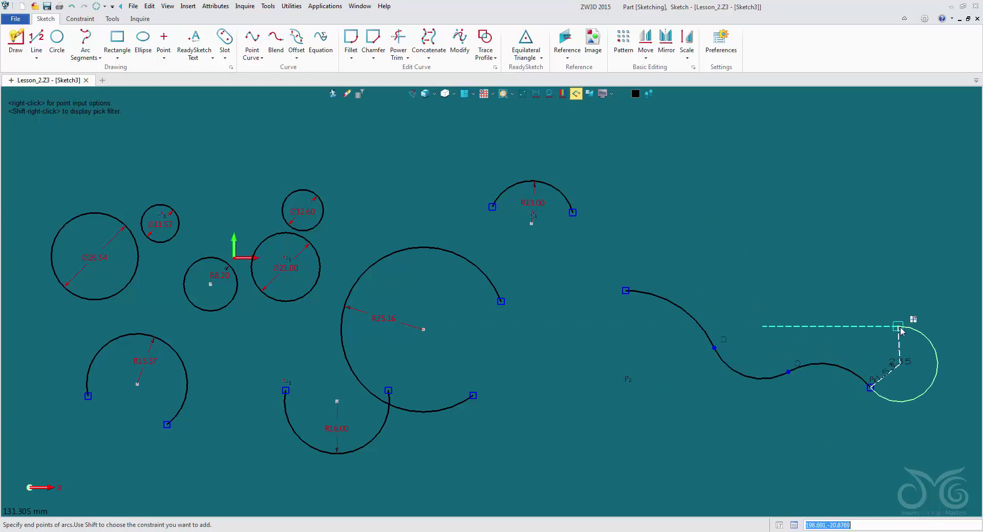
pyautogui.click(899, 326)
pyautogui.click(847, 284)
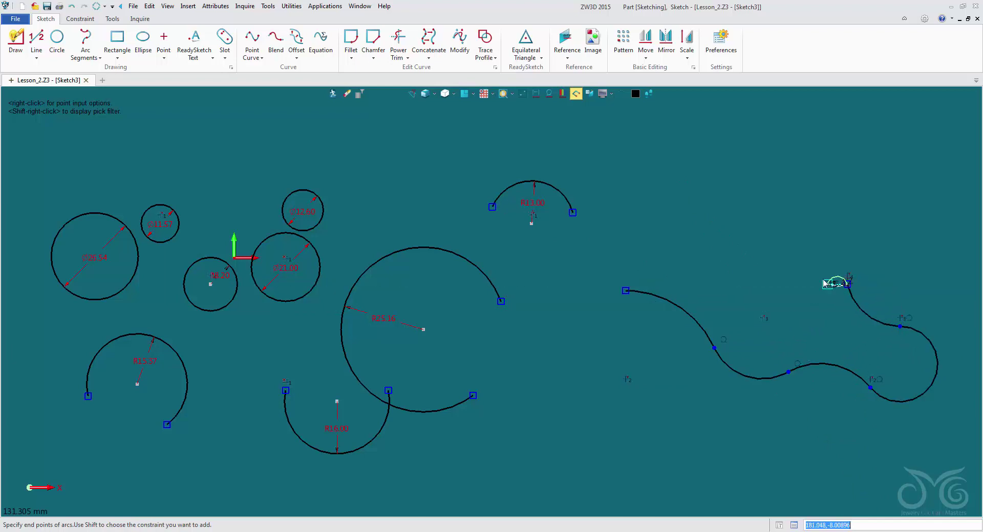
pyautogui.click(820, 272)
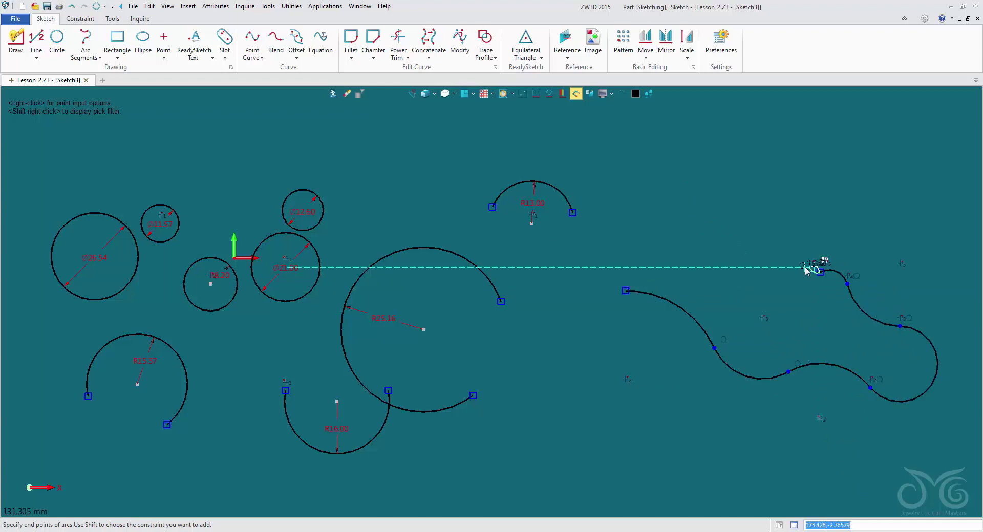
pyautogui.middleClick(783, 255)
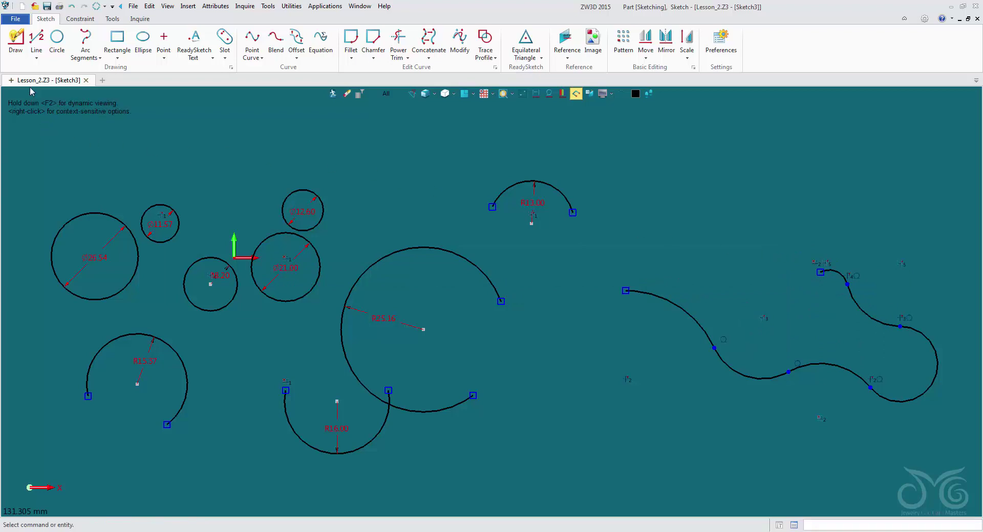
# - Draw a winding chain of ten tangent arcs with the Draw tool in curve mode, above the arc segments chain
pyautogui.click(16, 39)
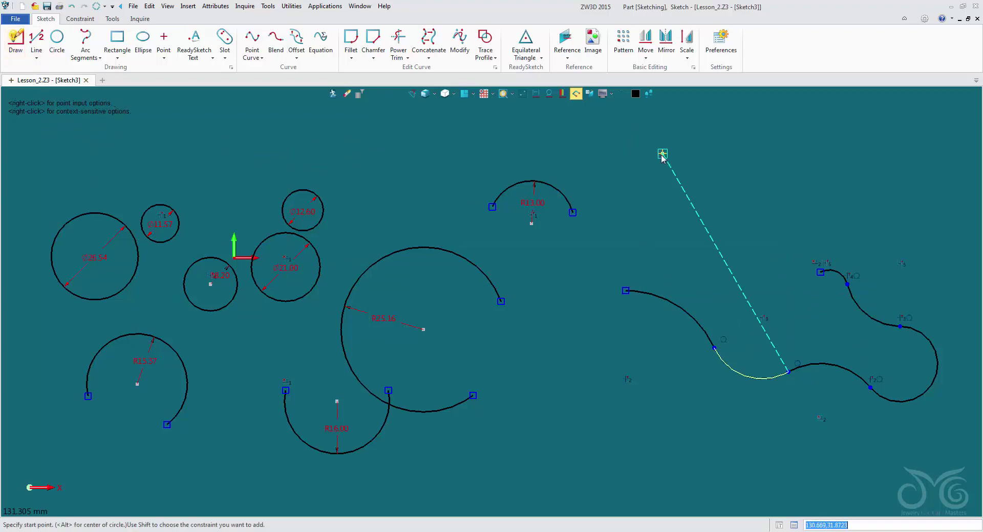
pyautogui.click(662, 154)
pyautogui.press('alt')
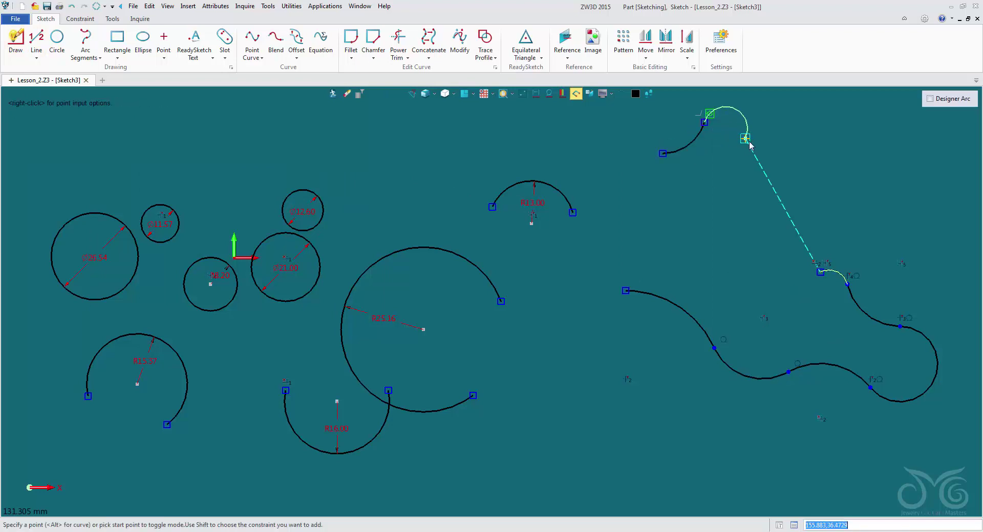
pyautogui.click(769, 136)
pyautogui.click(820, 141)
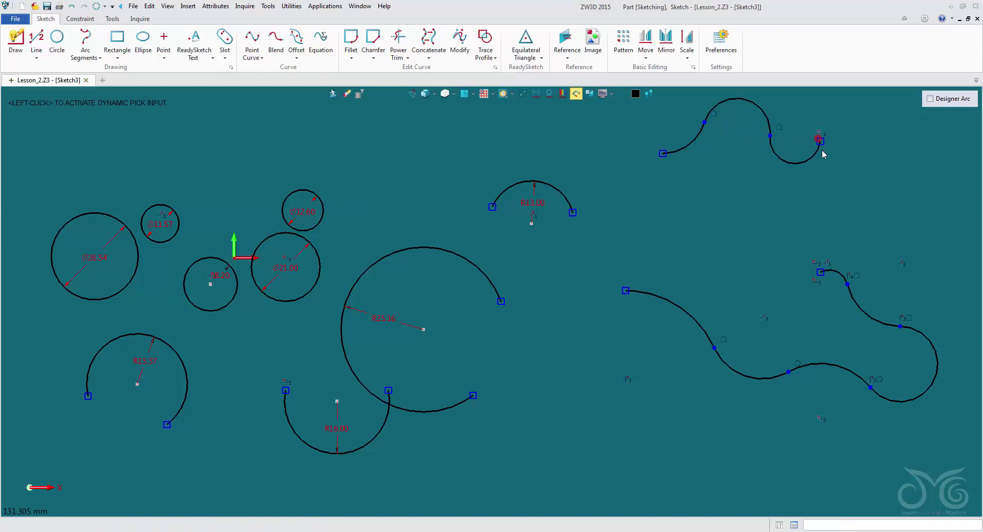
pyautogui.click(820, 195)
pyautogui.click(723, 195)
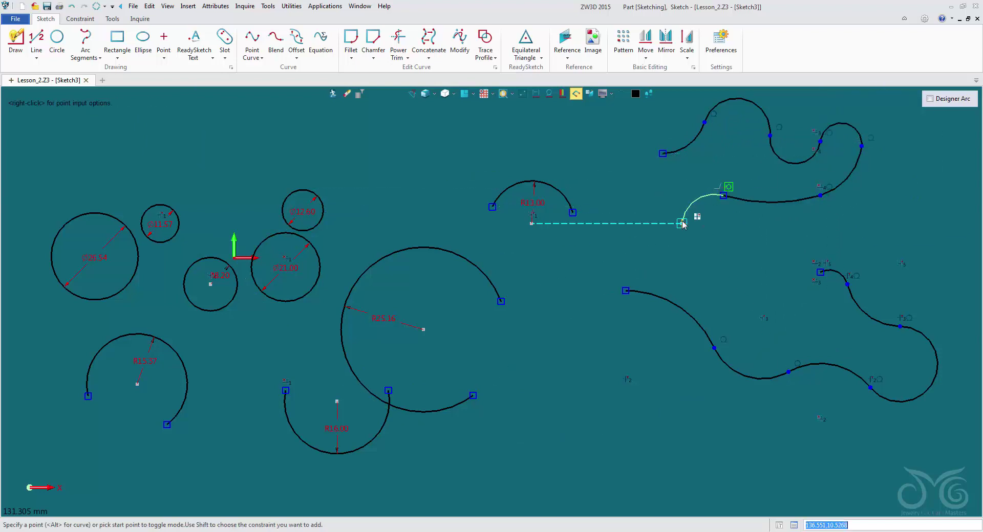
pyautogui.click(681, 223)
pyautogui.click(645, 195)
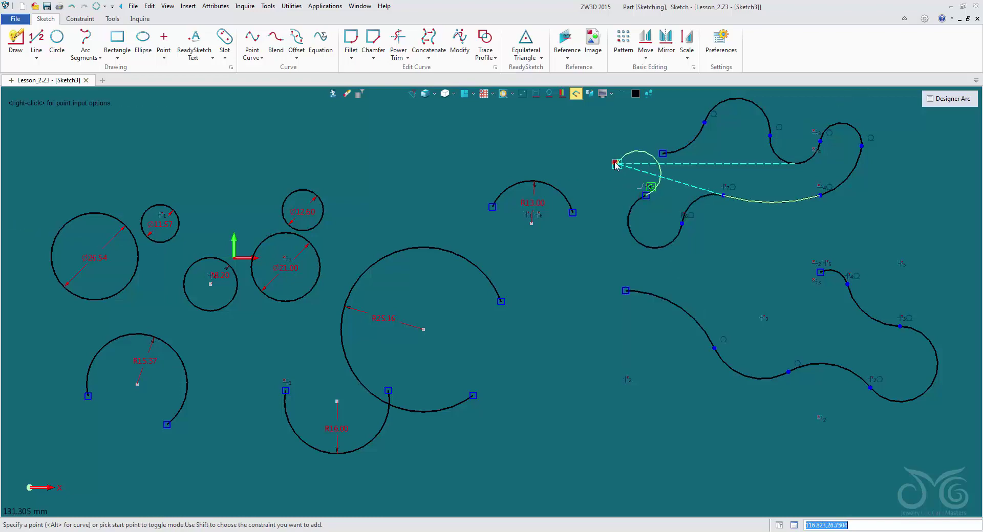
pyautogui.click(617, 163)
pyautogui.click(595, 132)
pyautogui.press('Escape')
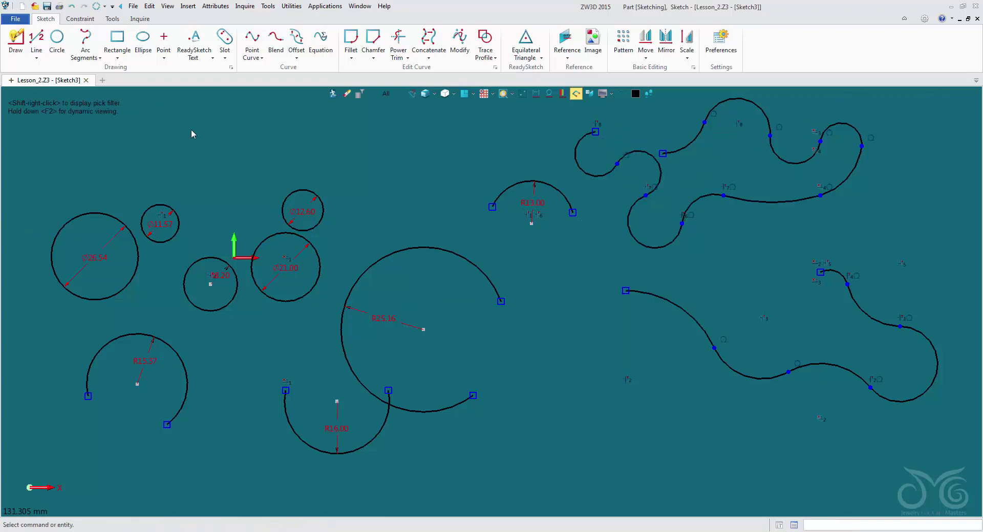
# - Draw a rectangle with the center method, about 69 × 58 mm, in the empty area below the circles and arcs
pyautogui.scroll(-4, 192, 129)
pyautogui.moveTo(195, 135); pyautogui.dragTo(248, 109, button='middle')
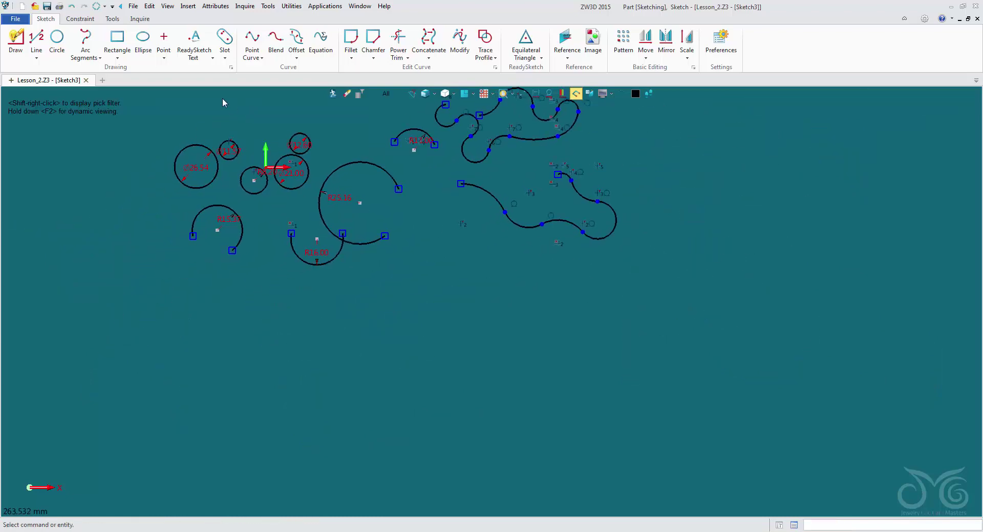
pyautogui.click(118, 41)
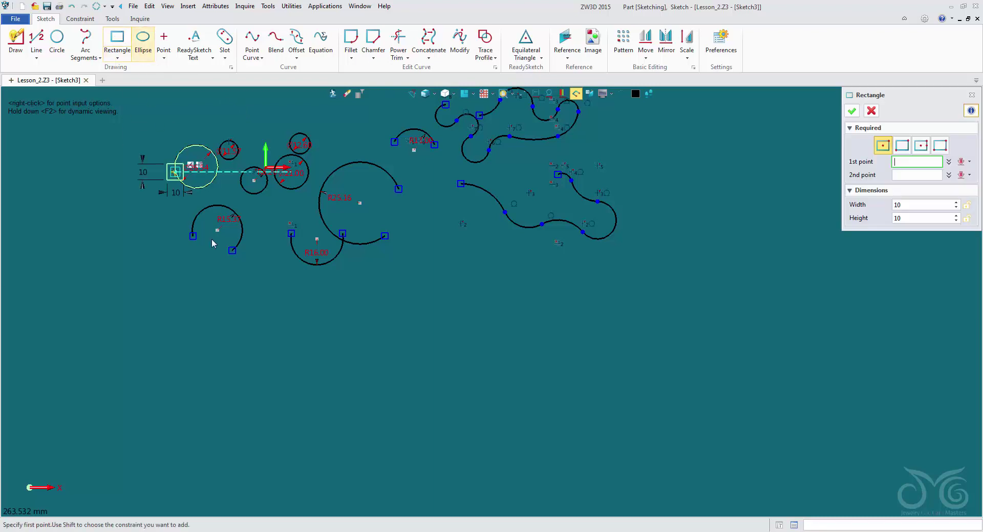
pyautogui.click(273, 365)
pyautogui.click(331, 319)
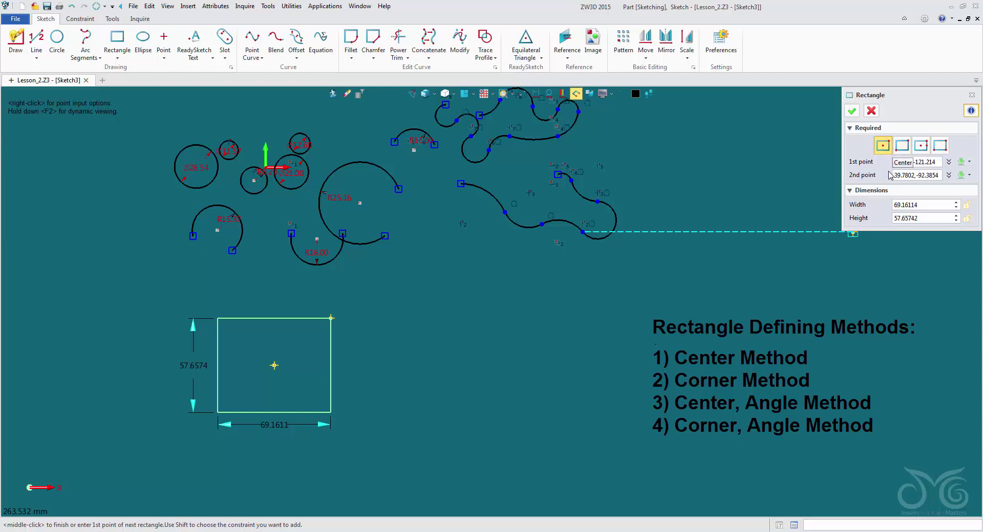
# - Set the center rectangle's width to 40 mm and height to 20 mm, and accept it
pyautogui.click(927, 204)
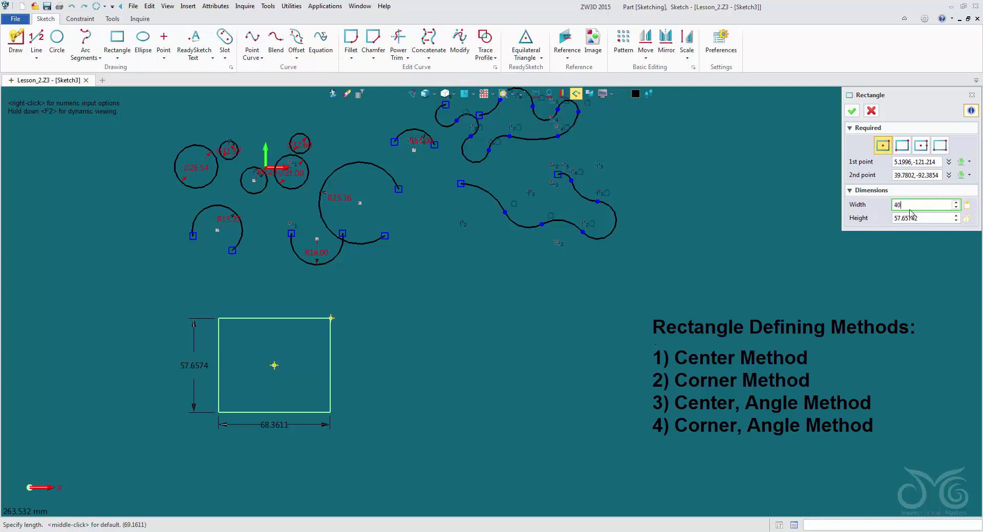
pyautogui.click(921, 217)
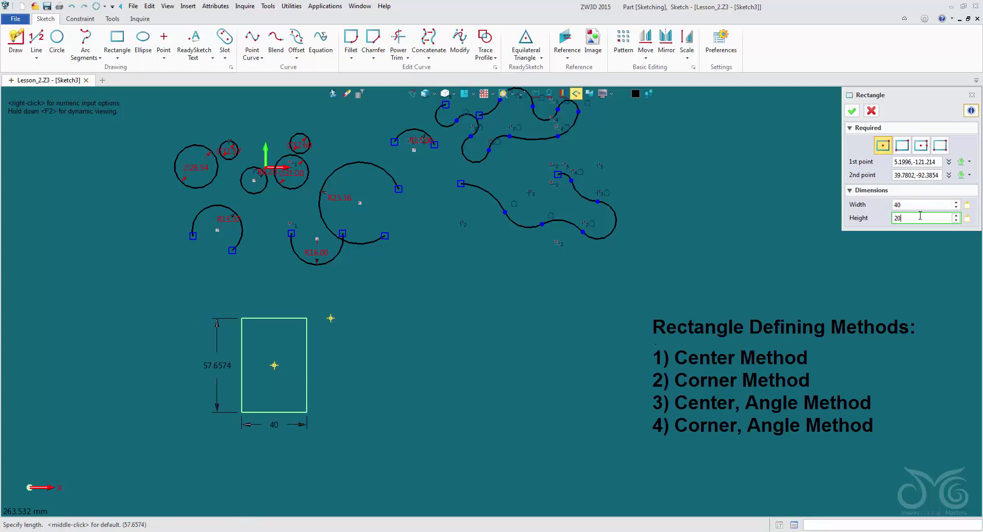
pyautogui.press('Return')
pyautogui.scroll(2, 479, 255)
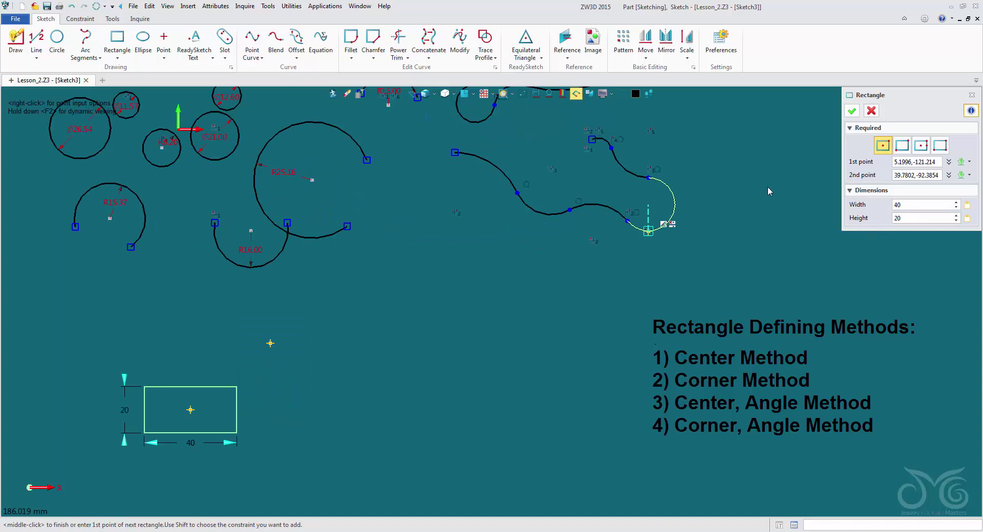
pyautogui.click(852, 110)
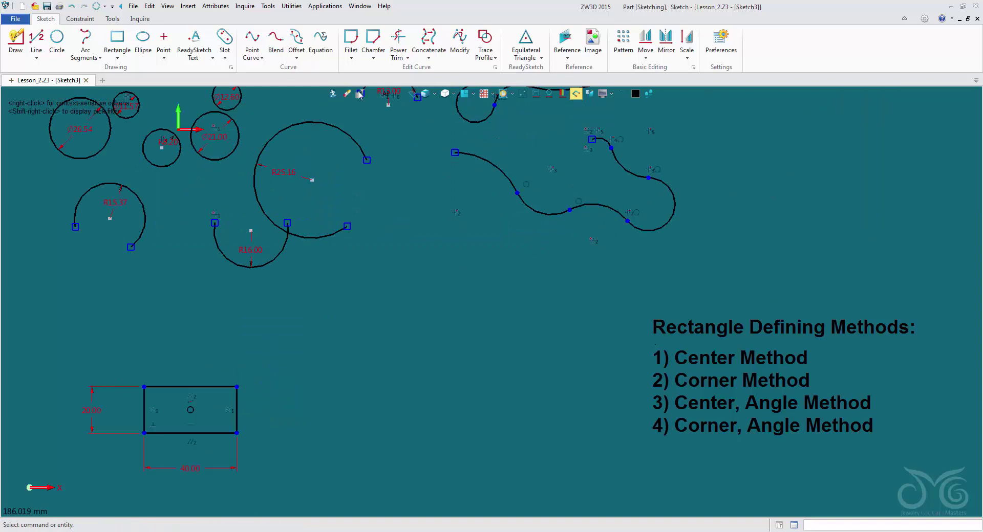
# - Draw a rectangle with the corner method, about 52 × 35 mm, up and to the right of the 40 × 20 mm rectangle
pyautogui.click(118, 38)
pyautogui.click(900, 148)
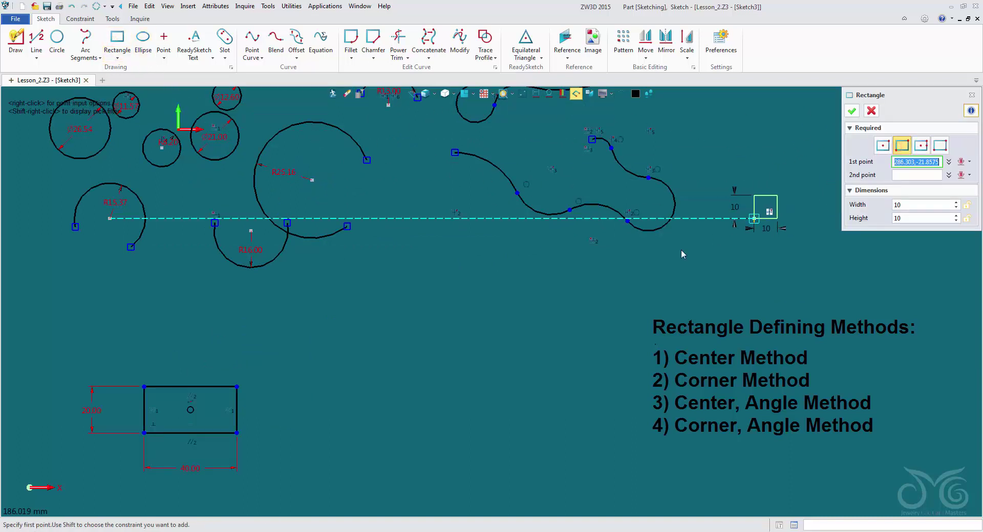
pyautogui.click(333, 397)
pyautogui.click(454, 316)
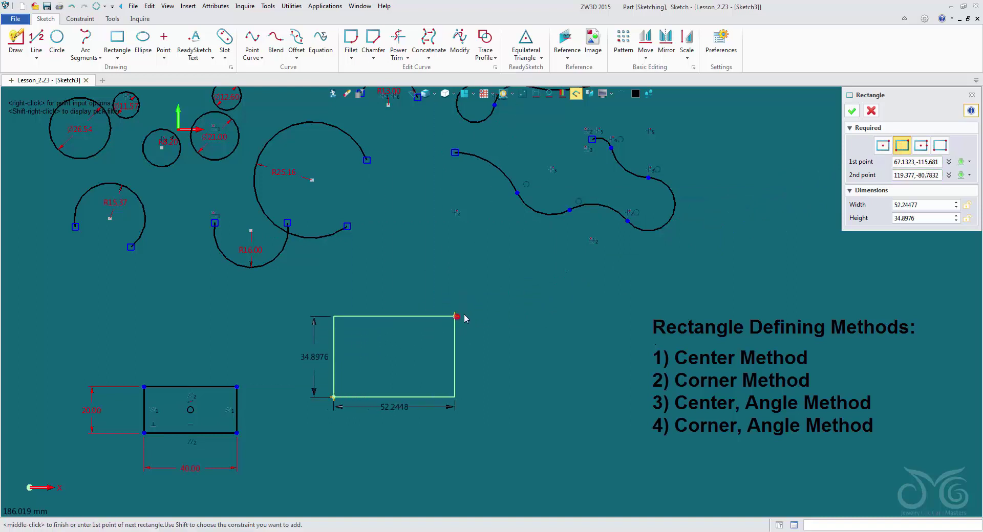
pyautogui.middleClick(543, 286)
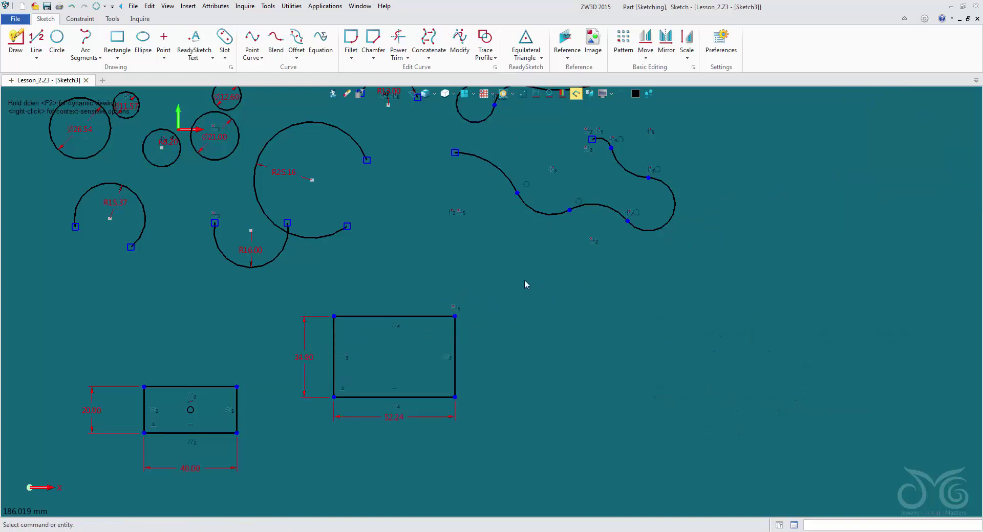
# - Place a six-sided polygon with the inscribed radius method and a 42 mm radius, right of the corner rectangle
pyautogui.click(118, 58)
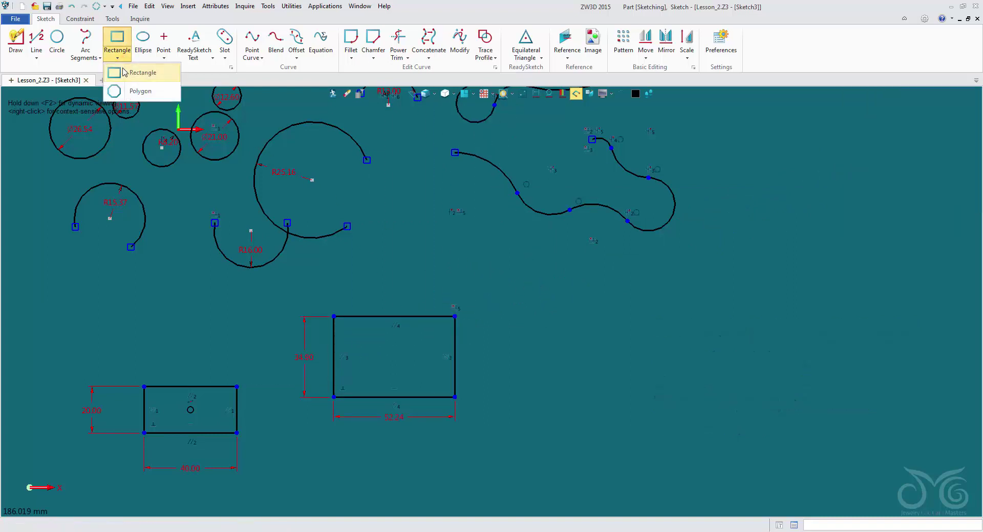
pyautogui.click(127, 92)
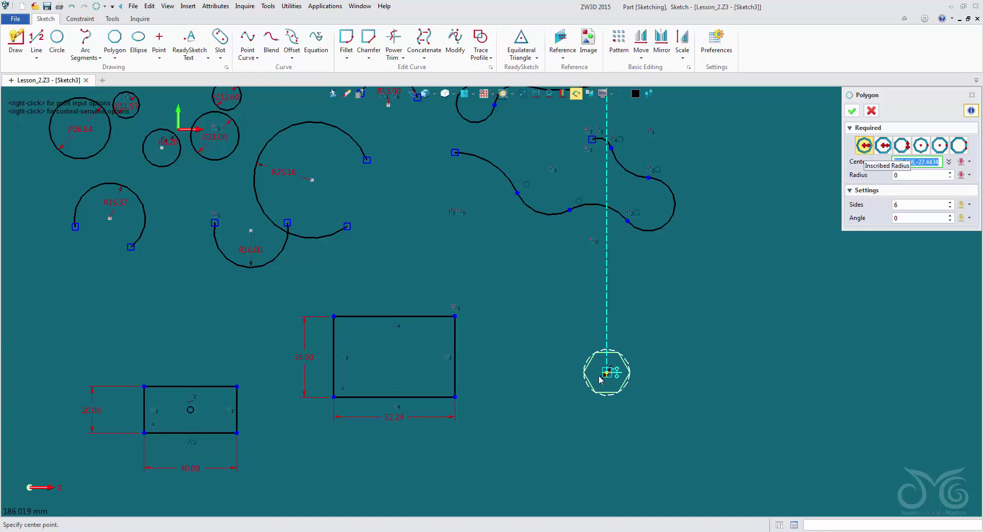
pyautogui.click(598, 352)
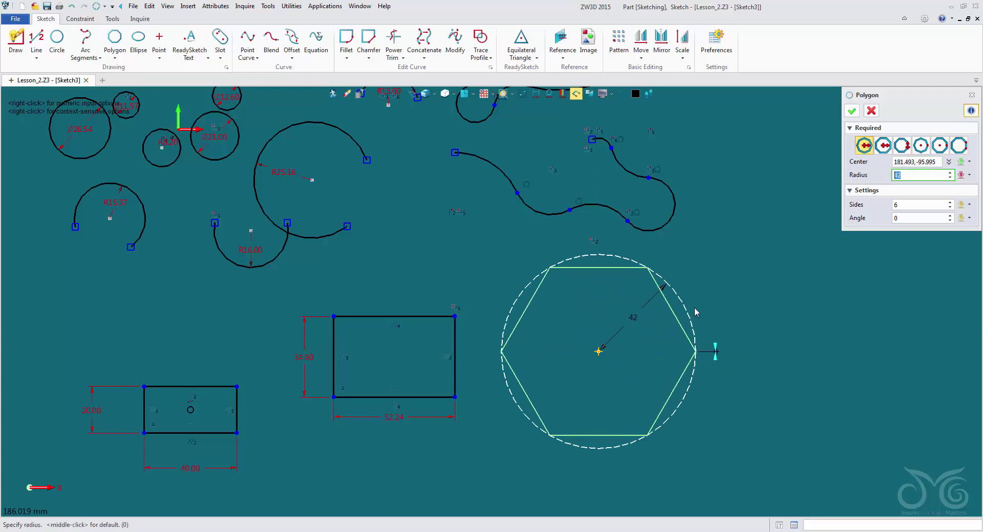
pyautogui.click(695, 312)
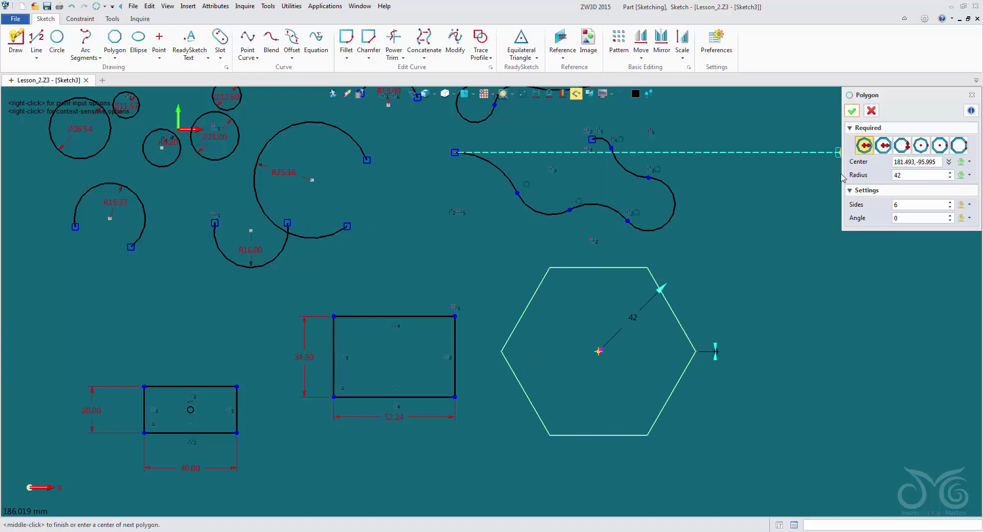
# - Preview different side counts on the 42 mm polygon, down to a triangle, and settle on 7 sides
pyautogui.click(920, 204)
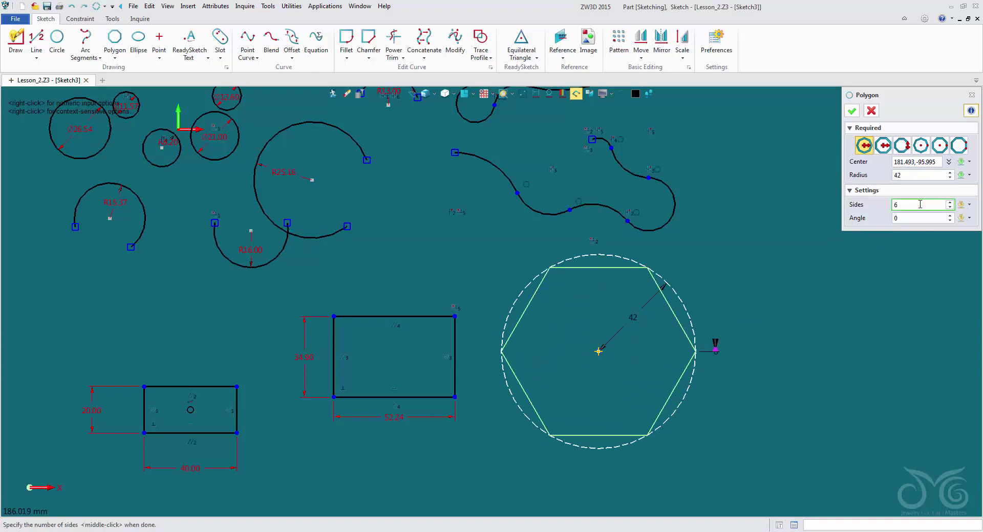
pyautogui.scroll(6, 920, 204)
pyautogui.scroll(-9, 920, 204)
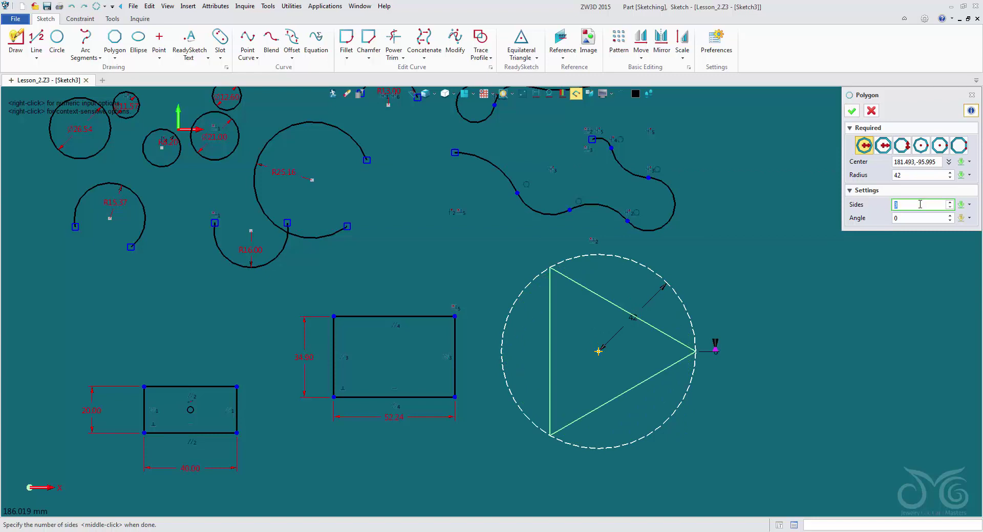
pyautogui.scroll(4, 920, 204)
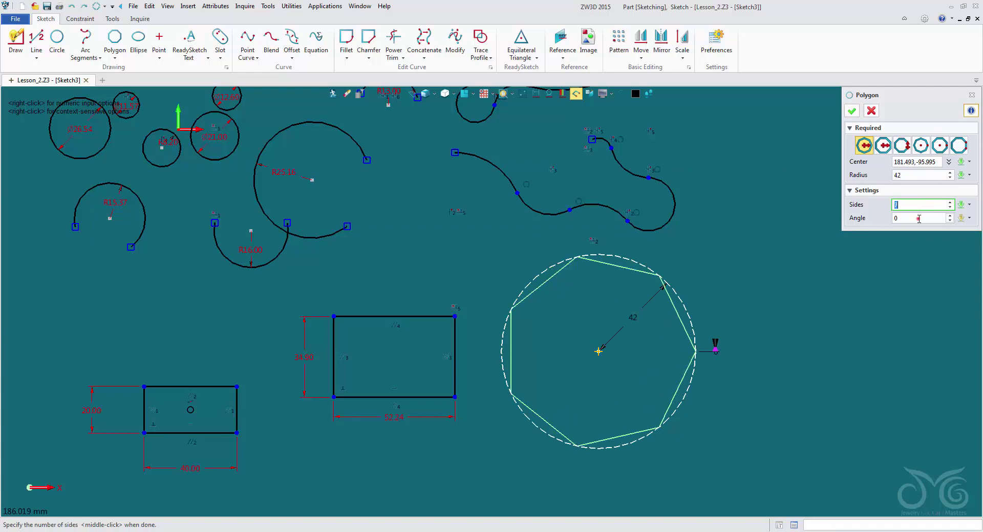
# - Preview a -50° angle on the seven-sided polygon, return the angle to 0 and accept the polygon
pyautogui.click(919, 218)
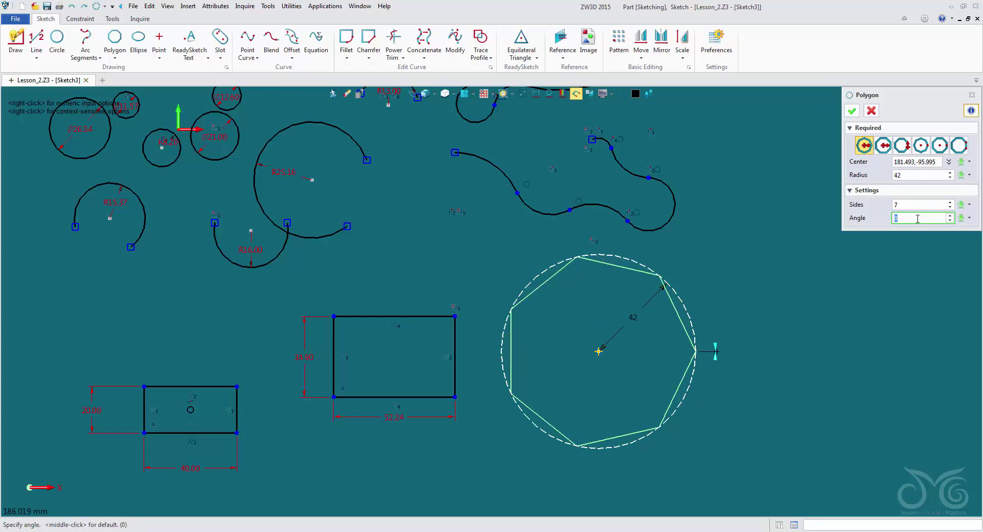
pyautogui.scroll(-3, 917, 216)
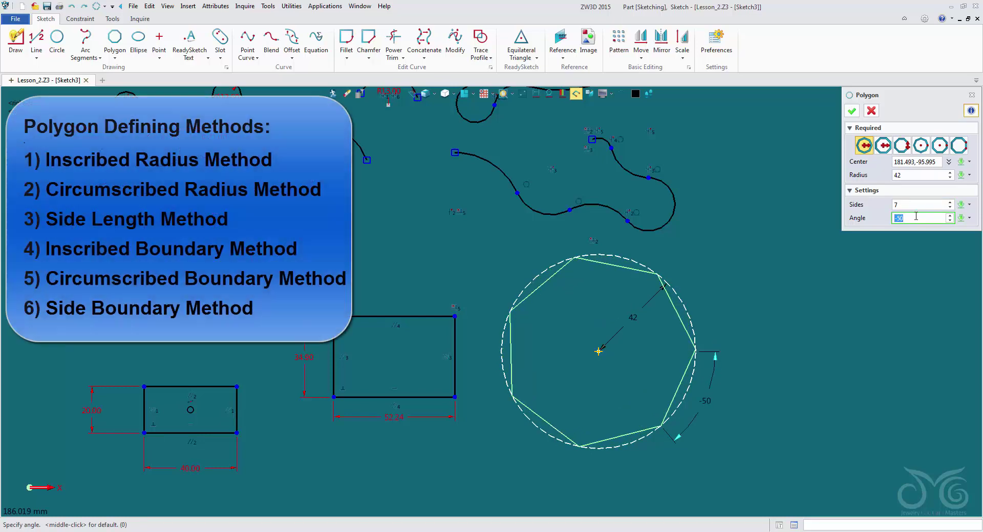
pyautogui.scroll(3, 916, 216)
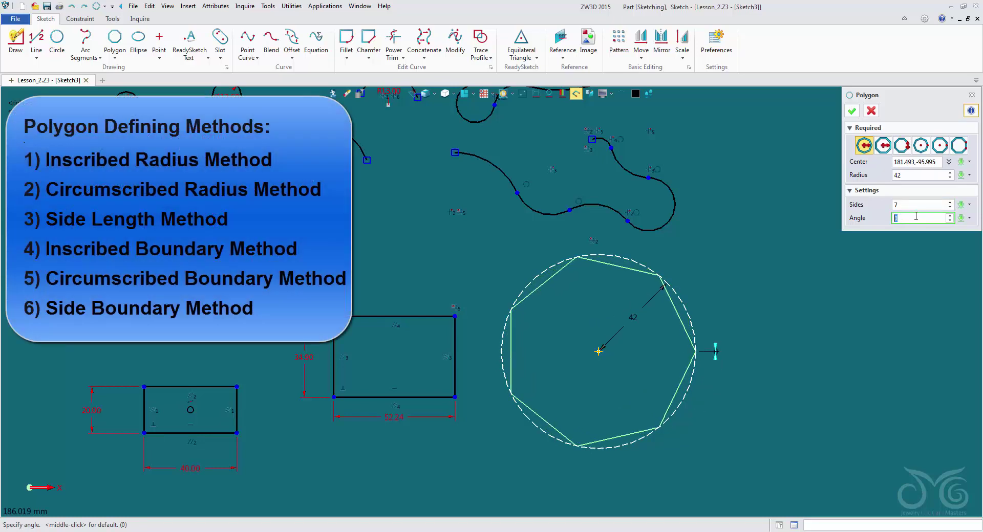
pyautogui.click(851, 110)
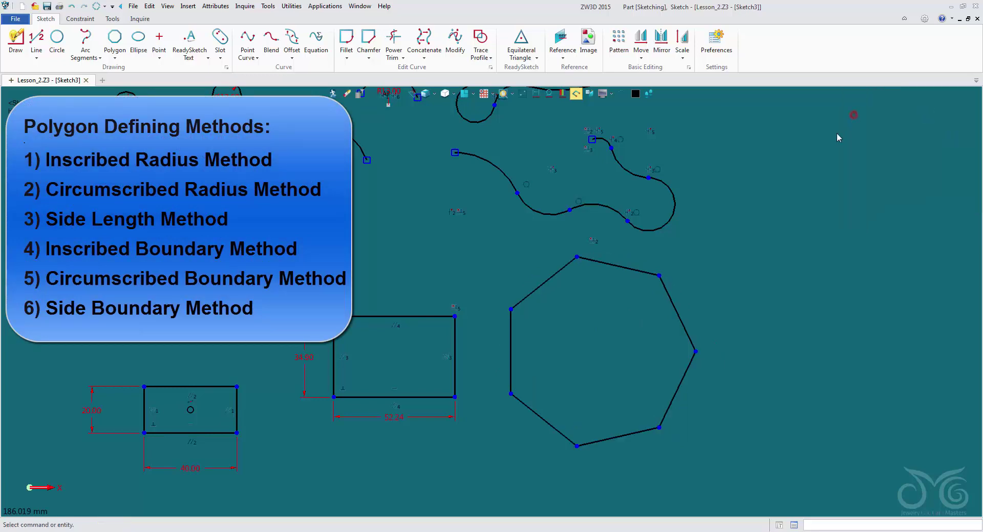
# - Place a seven-sided polygon with the side length method and 20 mm sides, right of the large heptagon
pyautogui.middleClick(818, 159)
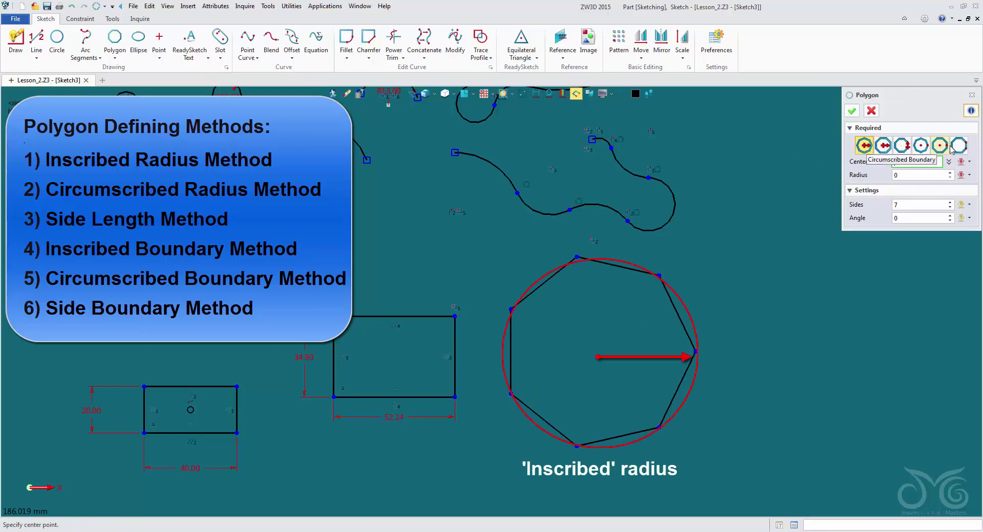
pyautogui.click(903, 150)
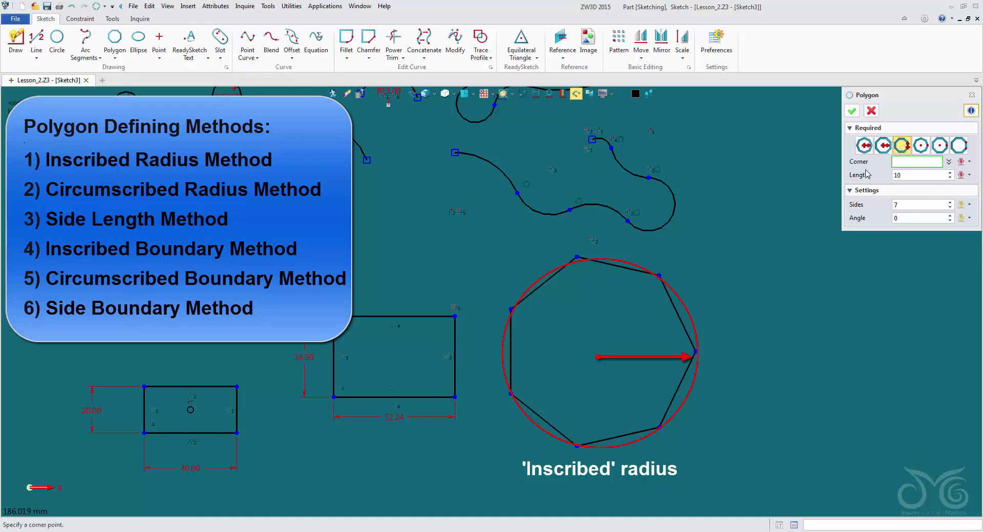
pyautogui.click(785, 381)
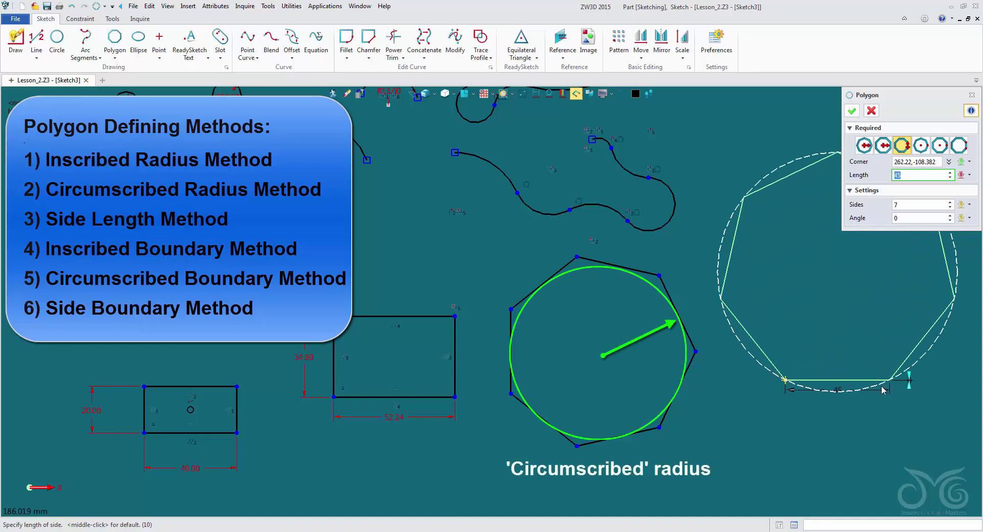
pyautogui.click(844, 390)
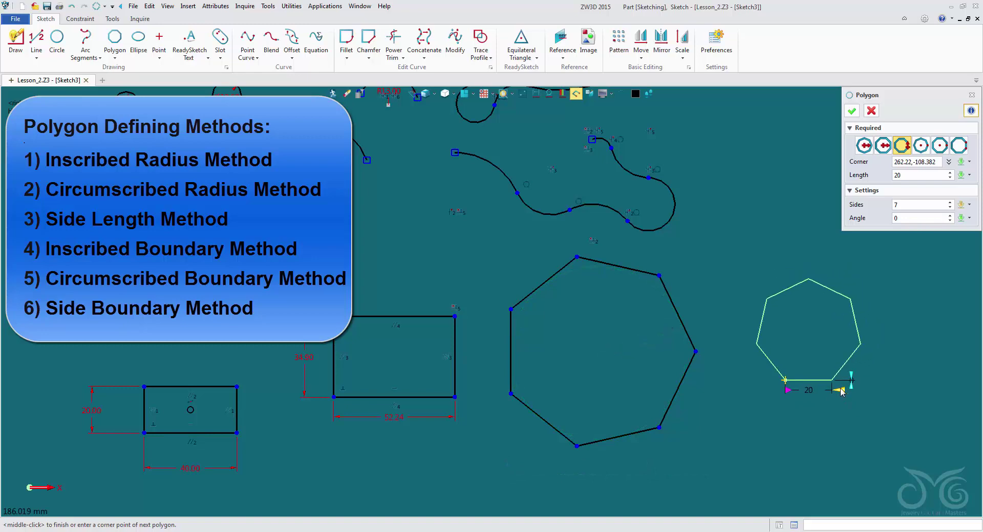
# - Preview other side counts up to 11 on the 20 mm side polygon, set 9 sides and accept it
pyautogui.click(913, 205)
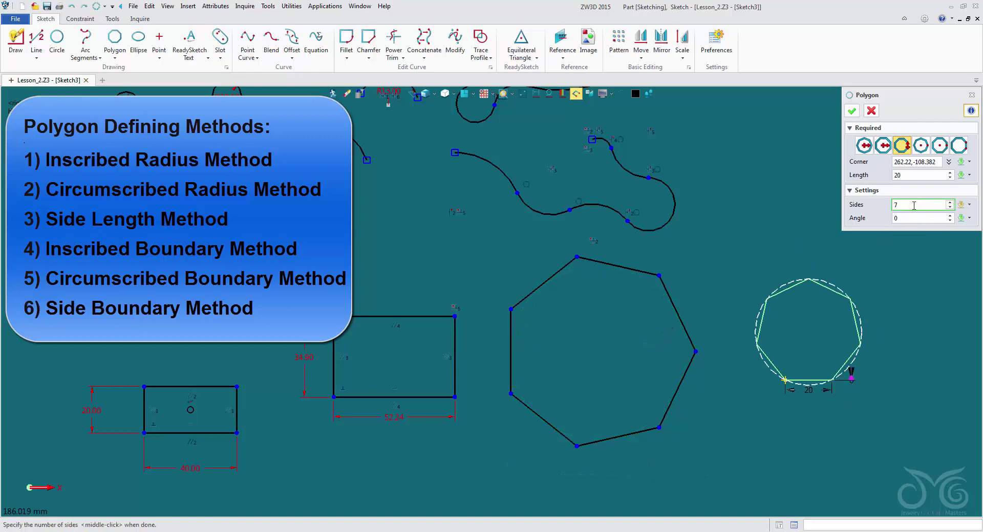
pyautogui.scroll(-1, 914, 205)
pyautogui.scroll(5, 914, 205)
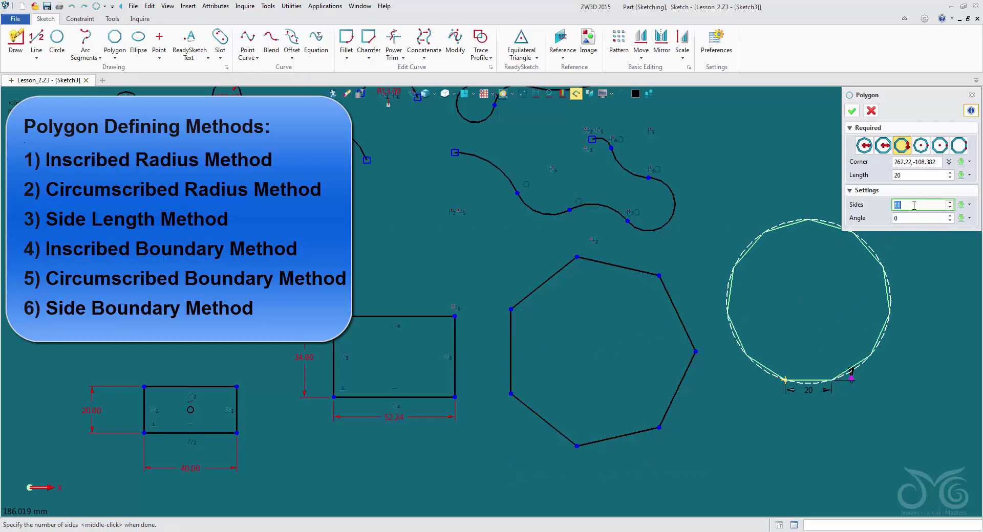
pyautogui.scroll(-2, 914, 205)
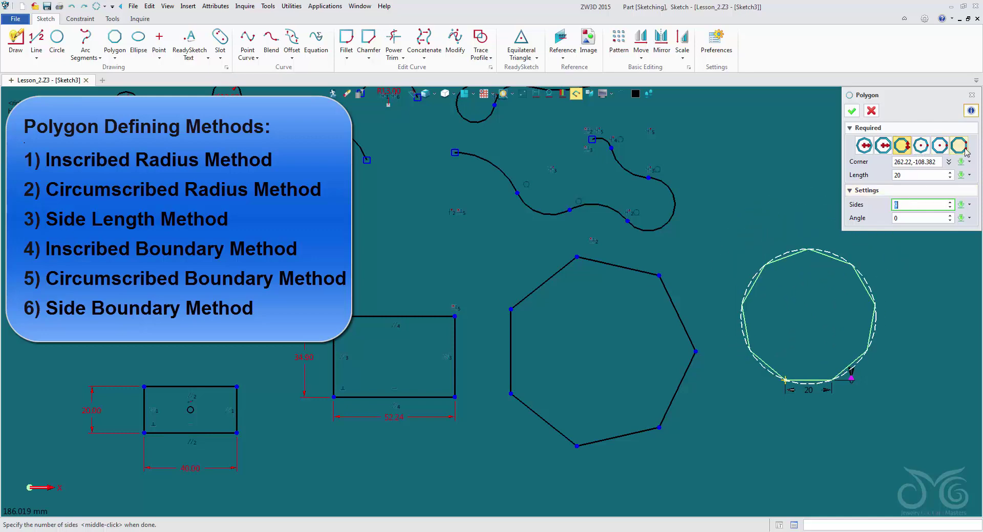
pyautogui.click(852, 112)
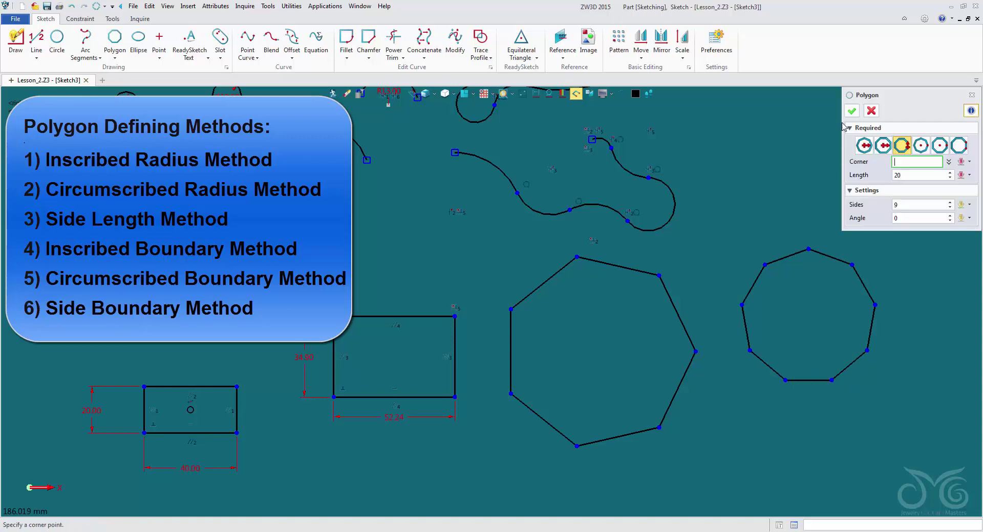
# - Place a nine-sided polygon with the circumscribed boundary method above the 20 mm side polygon, picking its center and boundary point
pyautogui.click(940, 147)
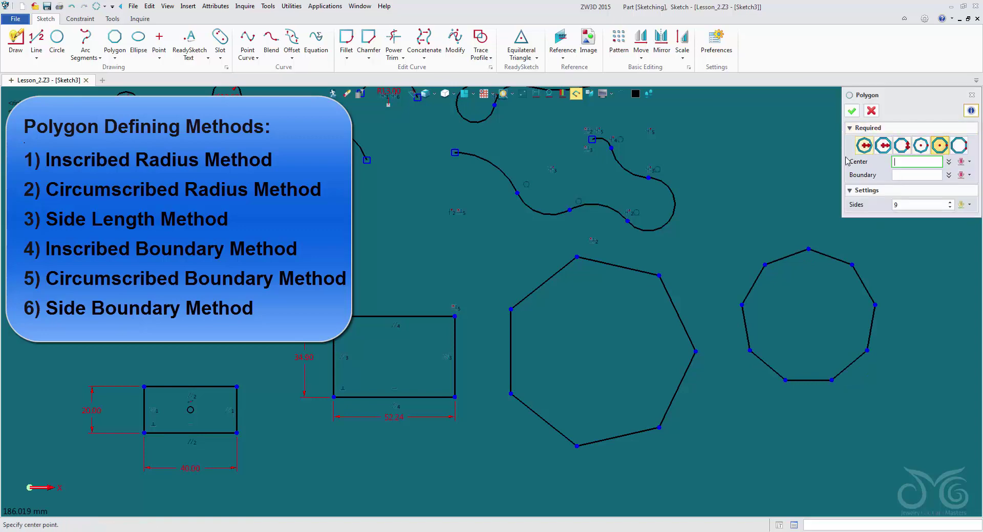
pyautogui.click(766, 178)
pyautogui.scroll(-2, 766, 178)
pyautogui.moveTo(766, 179); pyautogui.dragTo(649, 223, button='middle')
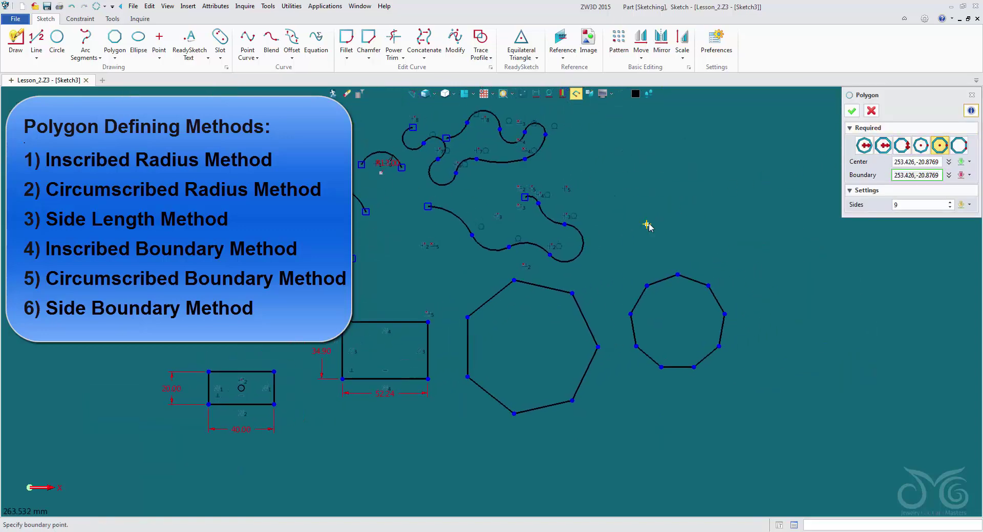
pyautogui.click(679, 215)
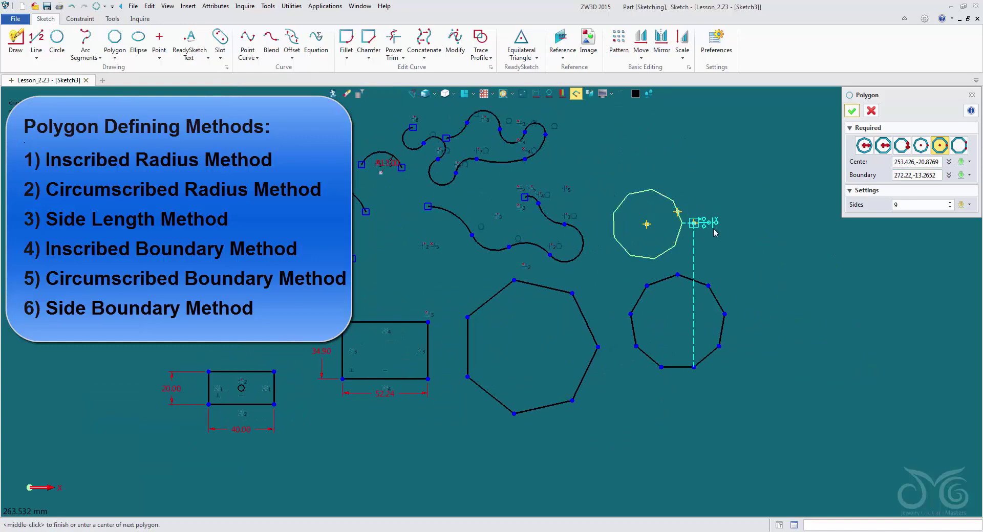
# - Set the circumscribed boundary polygon to 5 sides and accept it
pyautogui.click(912, 206)
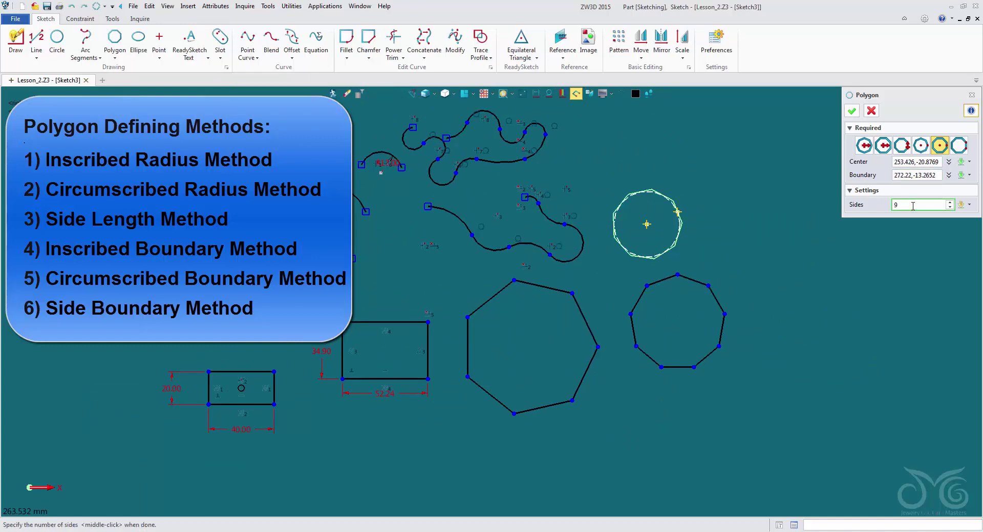
pyautogui.press('BackSpace')
pyautogui.write('5')
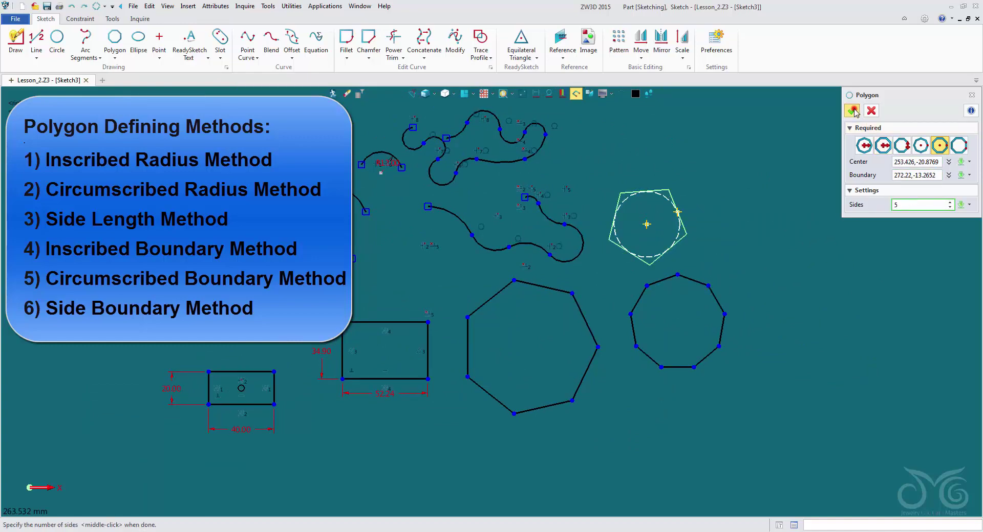
pyautogui.click(853, 111)
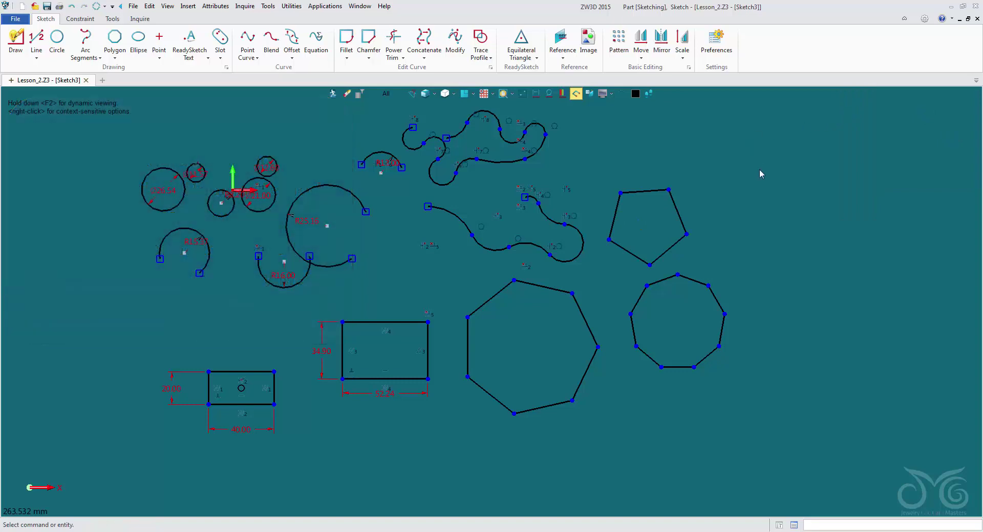
# - Draw an ellipse with the center method above the pentagon, about 42 mm wide and 20.5 mm high
pyautogui.moveTo(760, 170); pyautogui.dragTo(799, 198, button='middle')
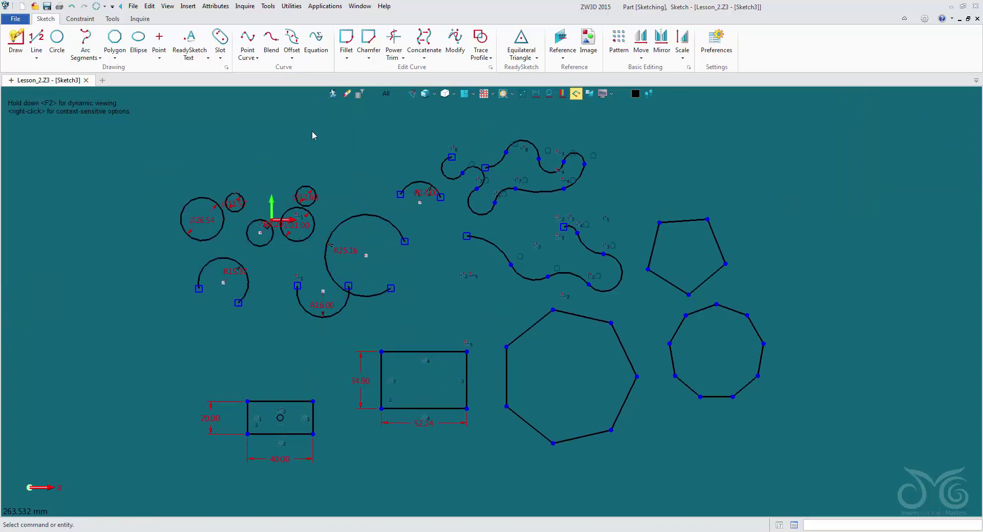
pyautogui.click(137, 46)
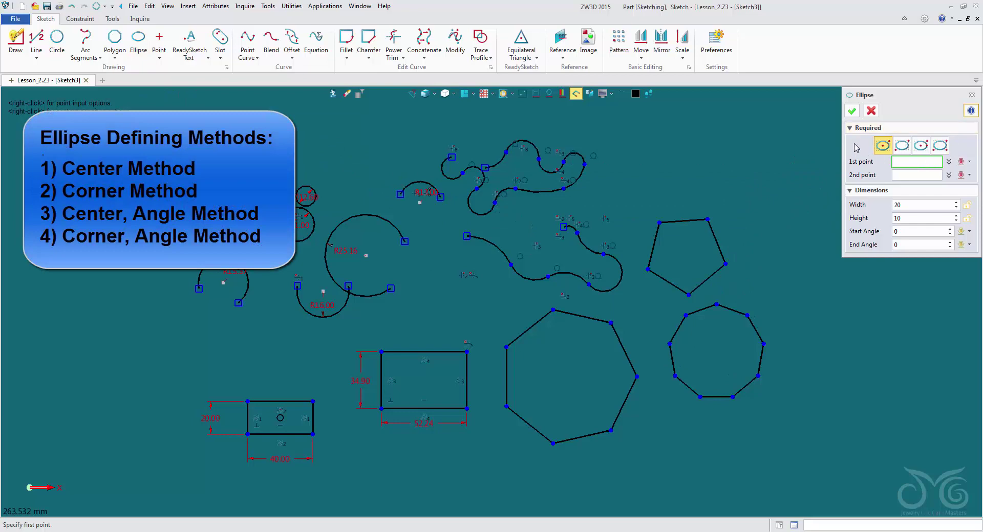
pyautogui.click(717, 157)
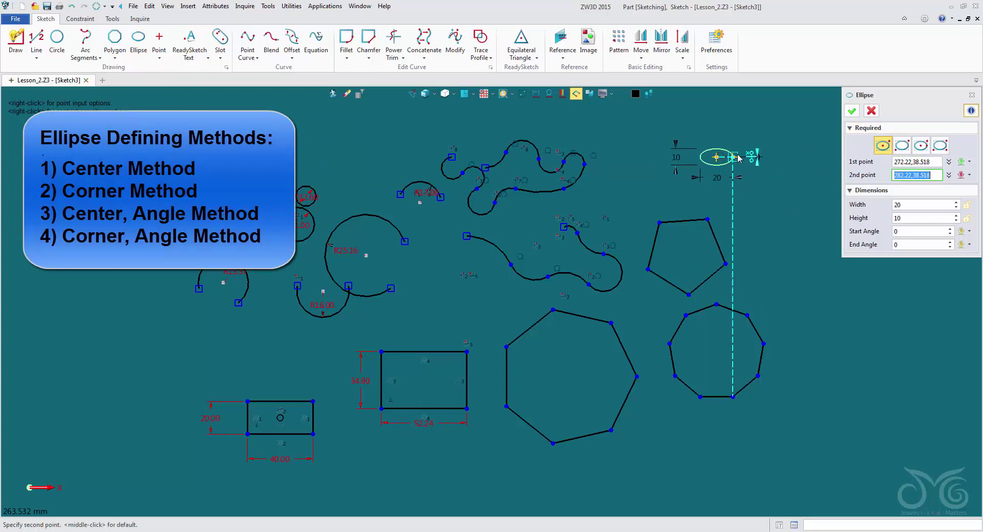
pyautogui.scroll(3, 739, 154)
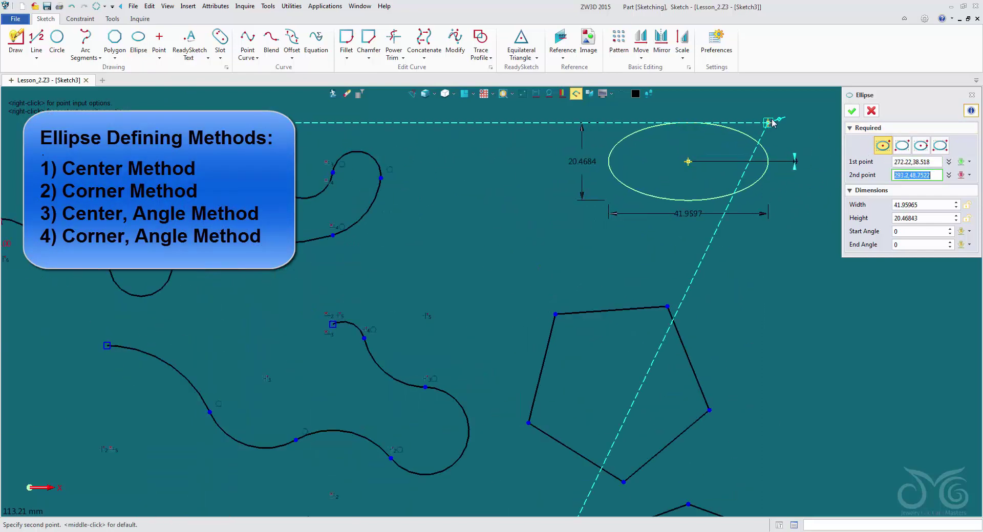
pyautogui.click(771, 121)
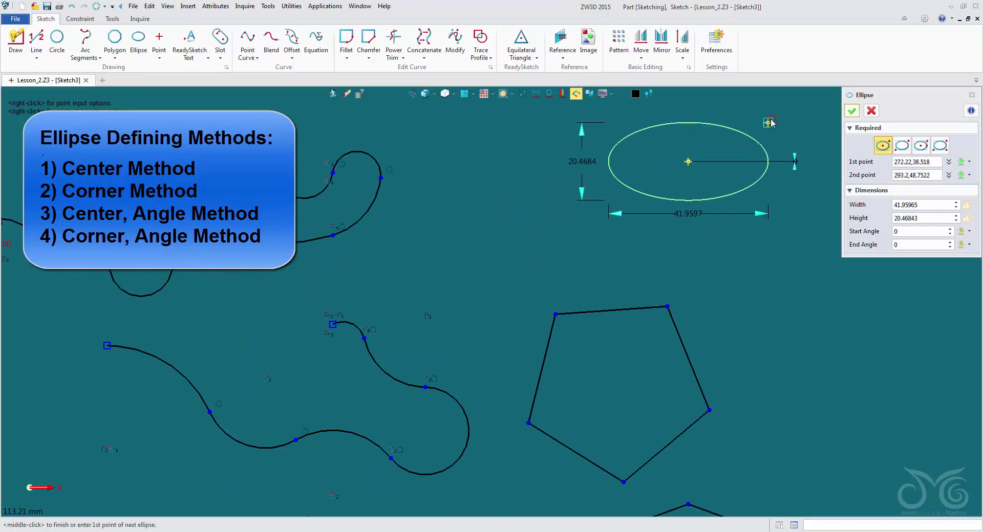
pyautogui.click(849, 112)
pyautogui.middleClick(846, 114)
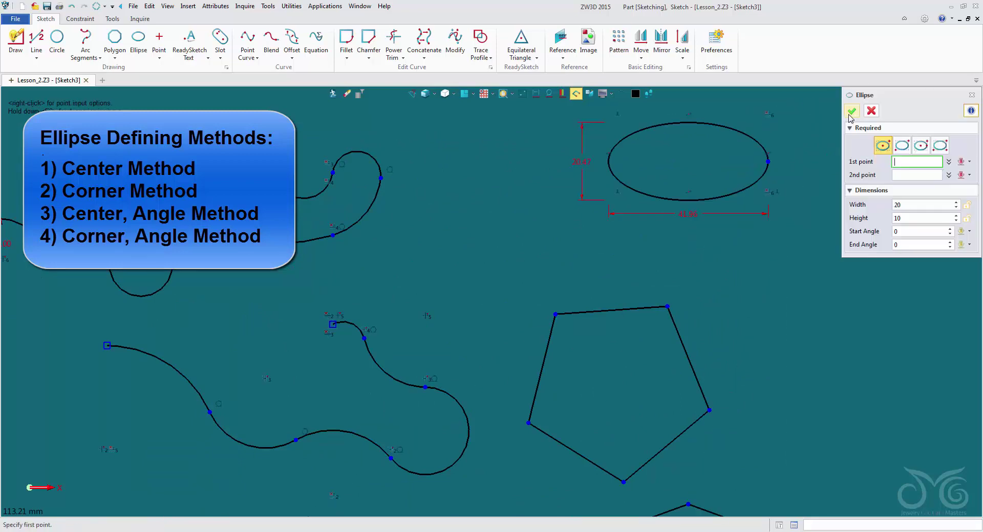
# - Draw an ellipse with the corner method beside the pentagon, about 28.7 mm wide and 19.2 mm high, and finish the command
pyautogui.click(902, 146)
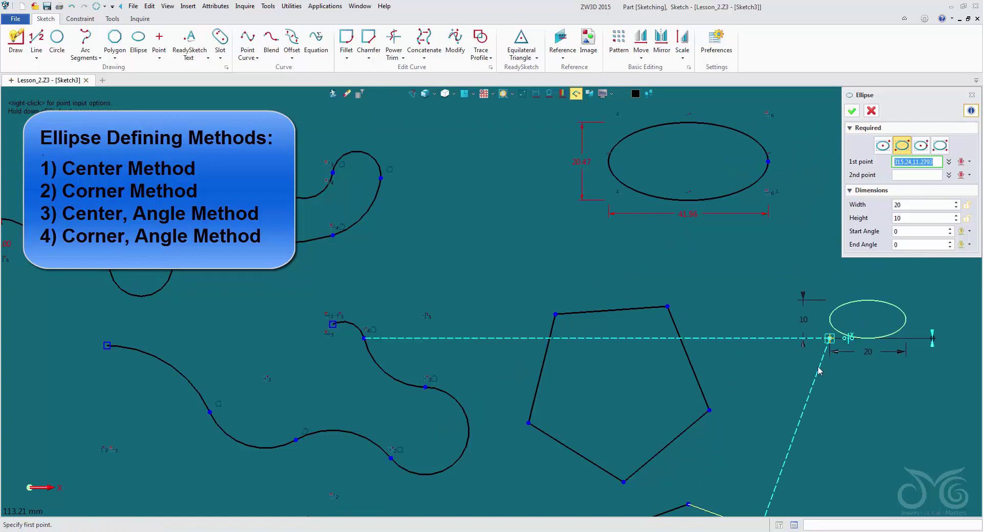
pyautogui.click(806, 388)
pyautogui.click(916, 314)
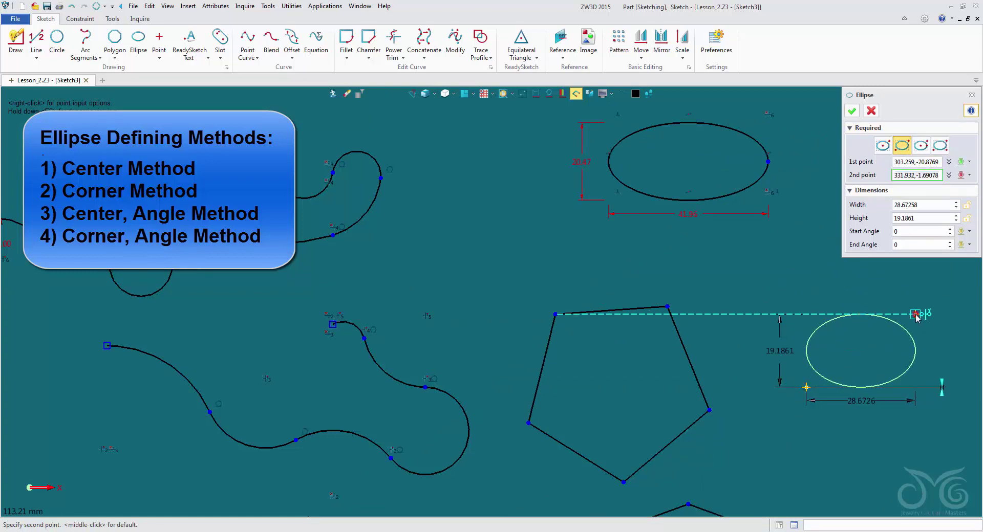
pyautogui.middleClick(816, 284)
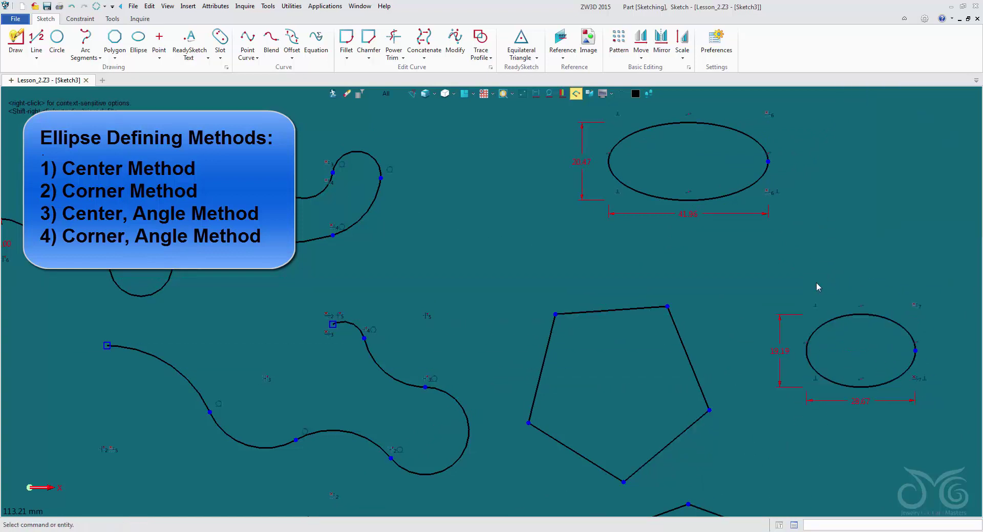
pyautogui.middleClick(876, 179)
pyautogui.click(851, 111)
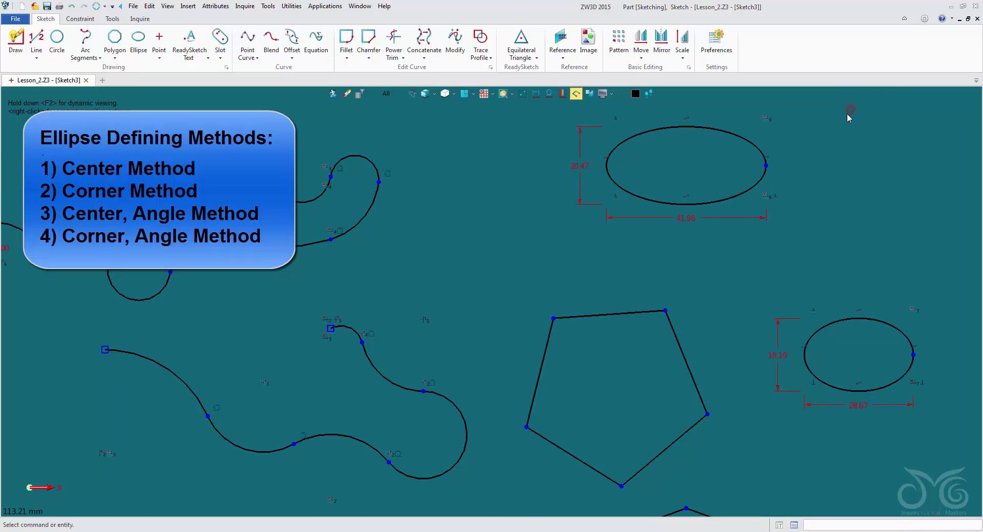
pyautogui.scroll(-3, 417, 303)
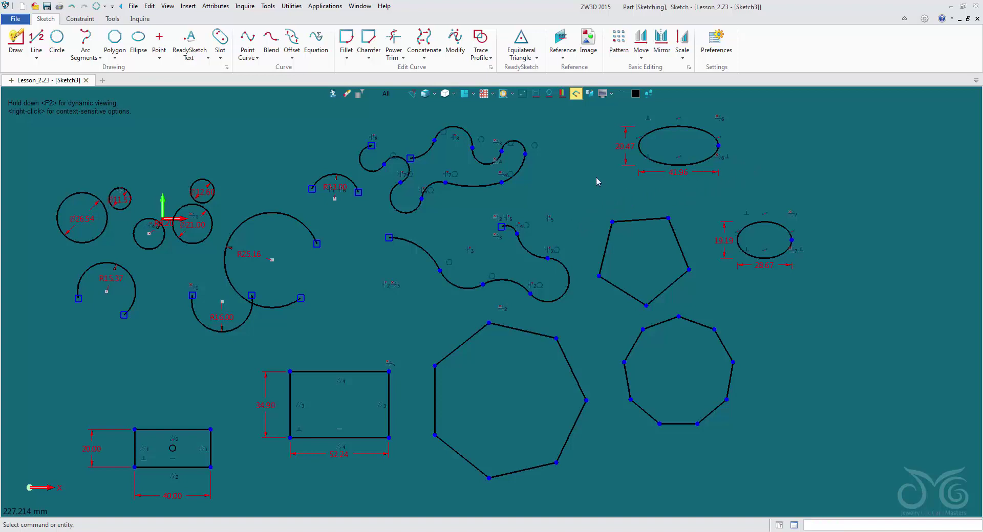
# - Place eight free points with the Point command in the empty areas around the sketched arcs, rectangles, polygons and ellipses
pyautogui.click(158, 41)
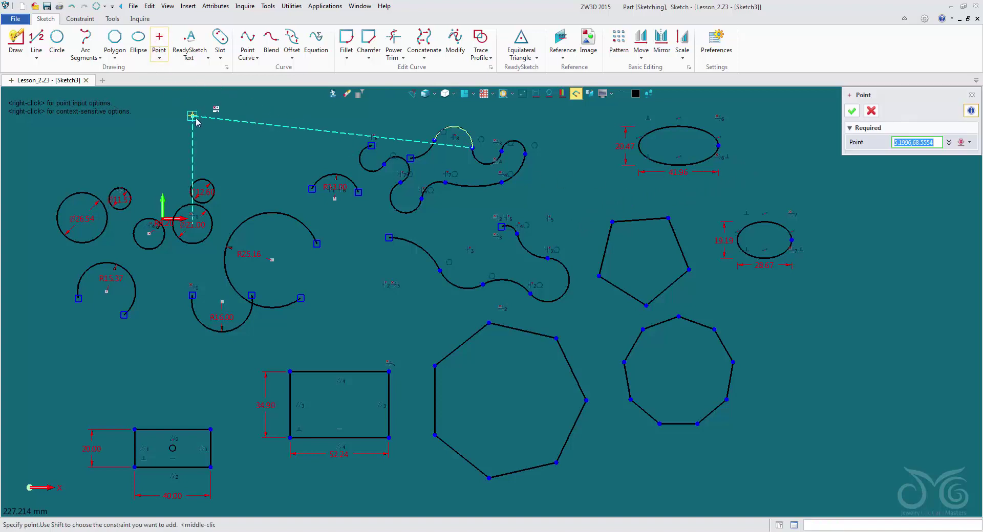
pyautogui.click(243, 127)
pyautogui.click(383, 316)
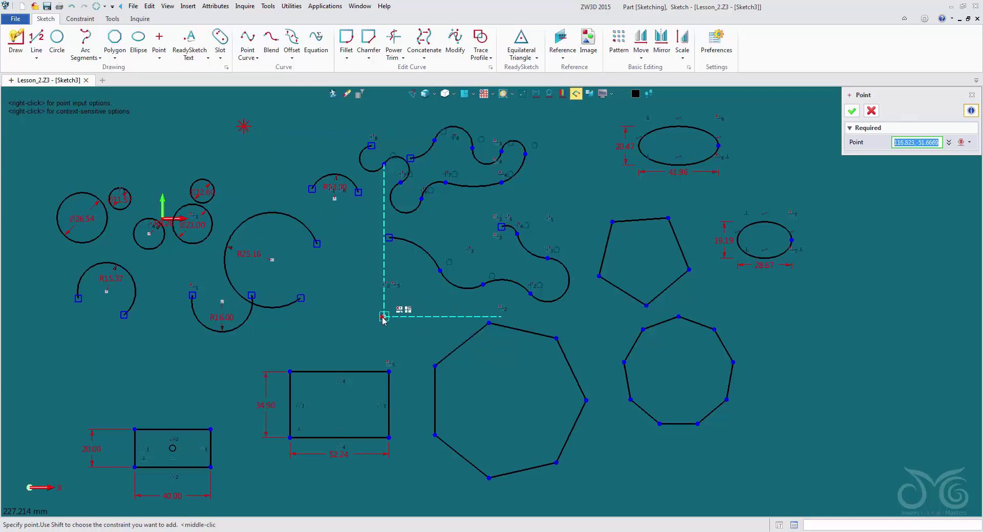
pyautogui.click(135, 377)
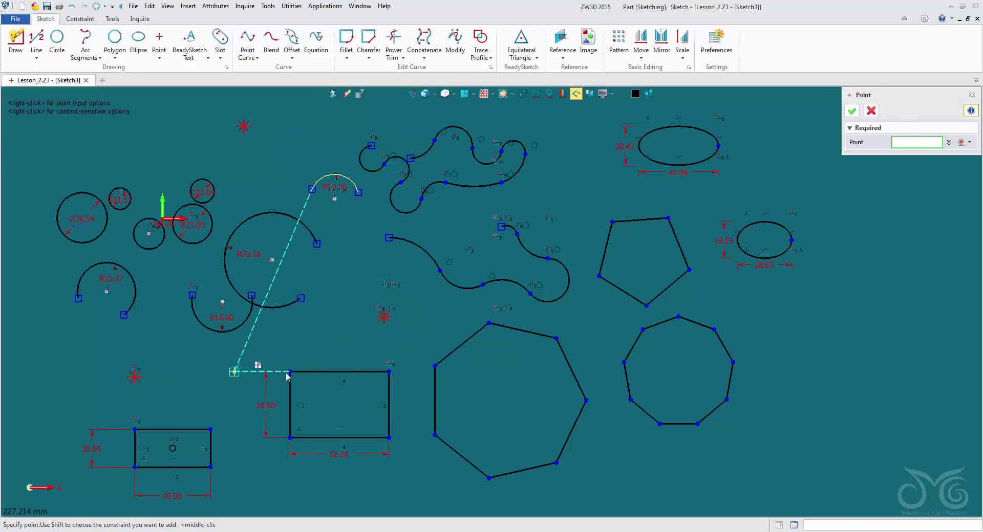
pyautogui.click(813, 317)
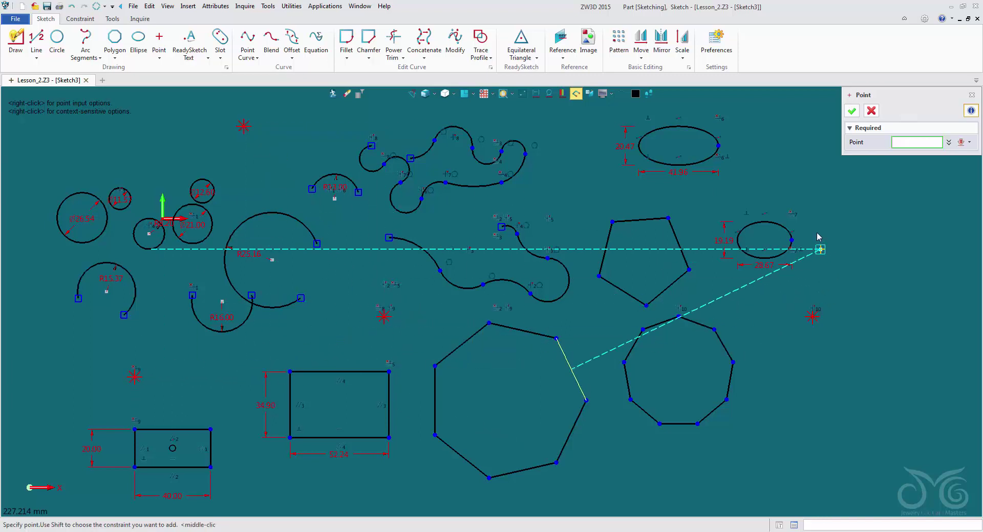
pyautogui.click(791, 164)
pyautogui.click(837, 183)
pyautogui.click(897, 283)
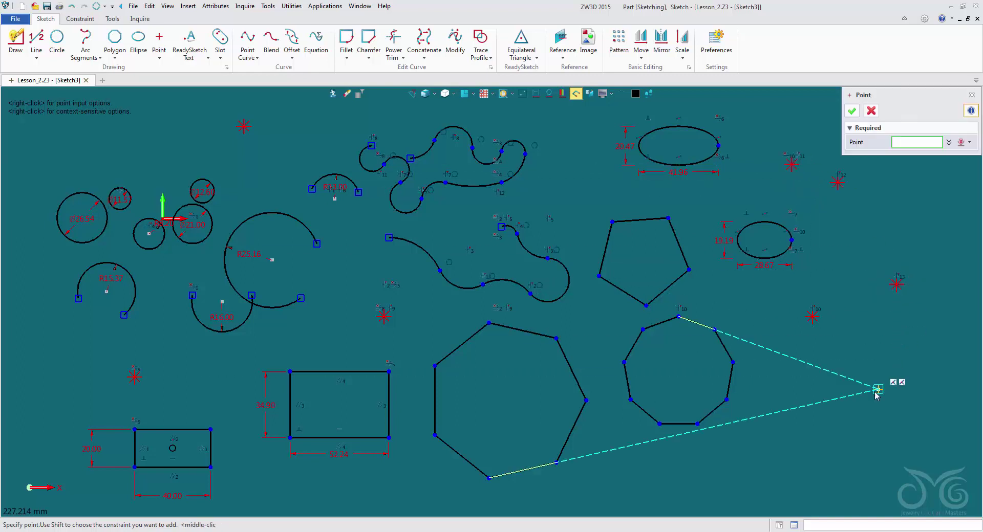
pyautogui.click(872, 399)
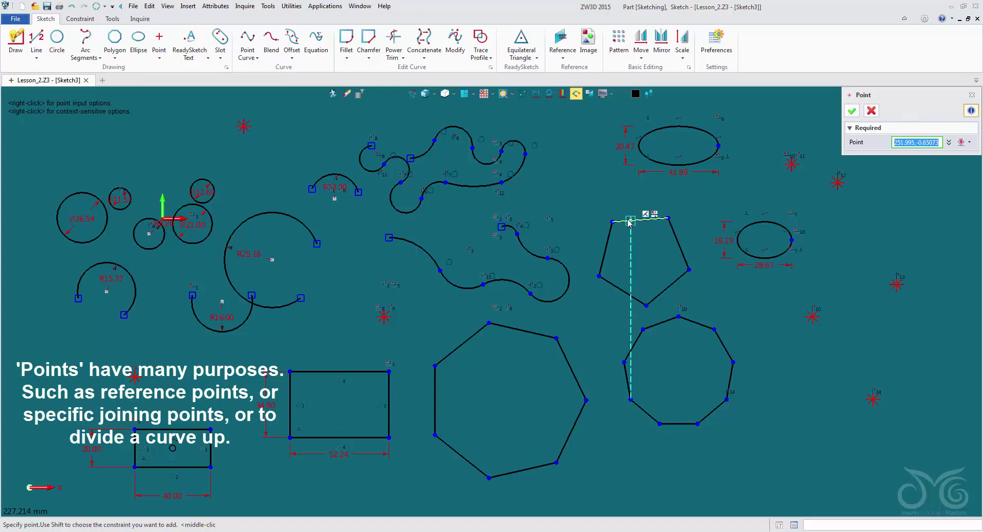
# - Place one point on the pentagon's top edge and one on its upper-left edge
pyautogui.scroll(5, 641, 223)
pyautogui.click(631, 245)
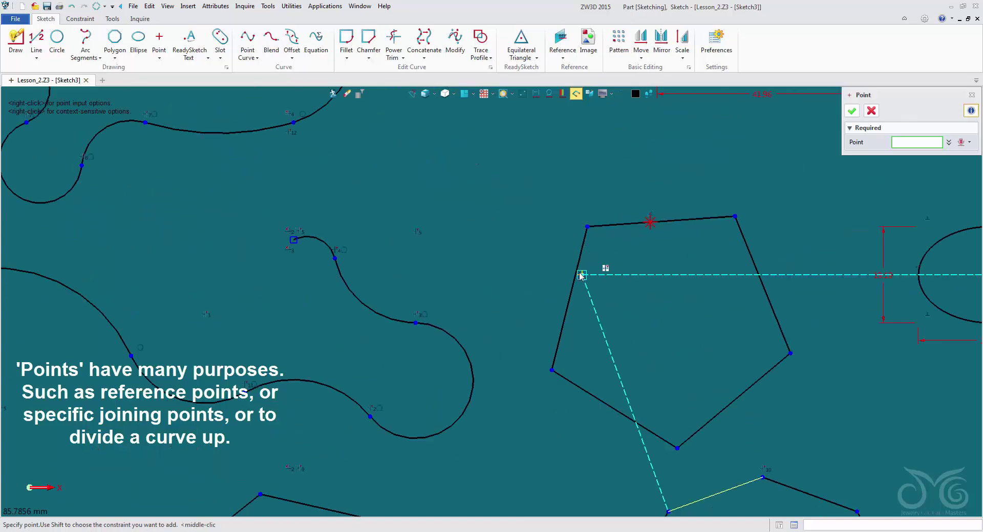
pyautogui.click(574, 274)
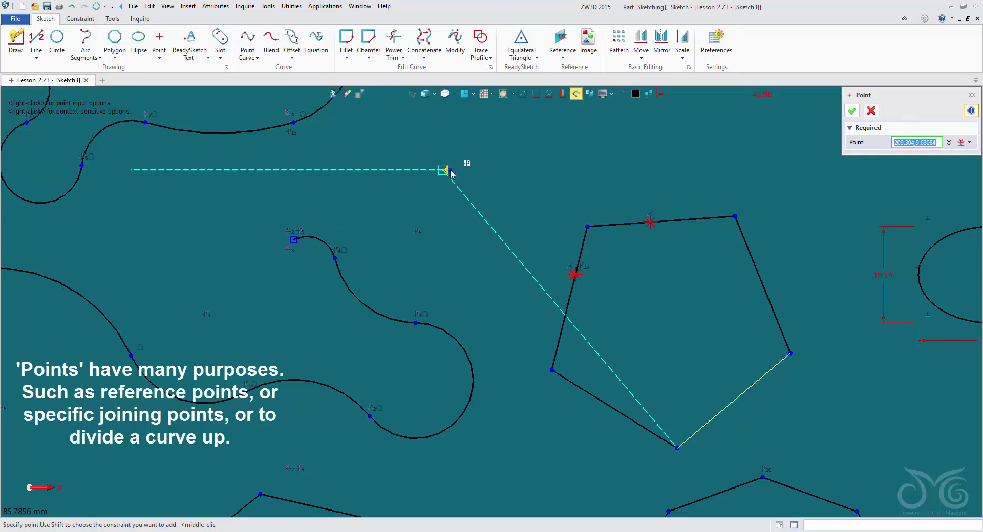
# - Place a point at the middle of the pentagon's lower-left edge using the Middle point option
pyautogui.rightClick(451, 171)
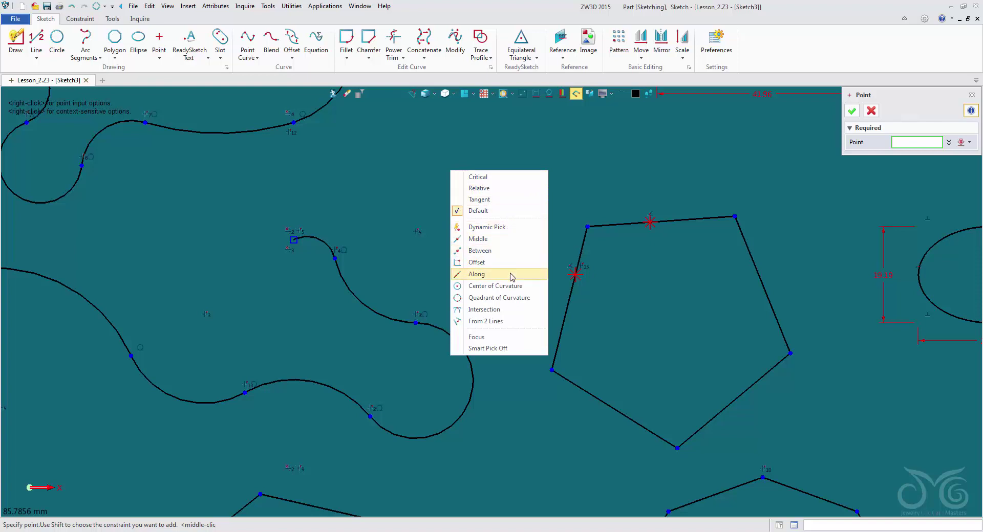
pyautogui.click(471, 239)
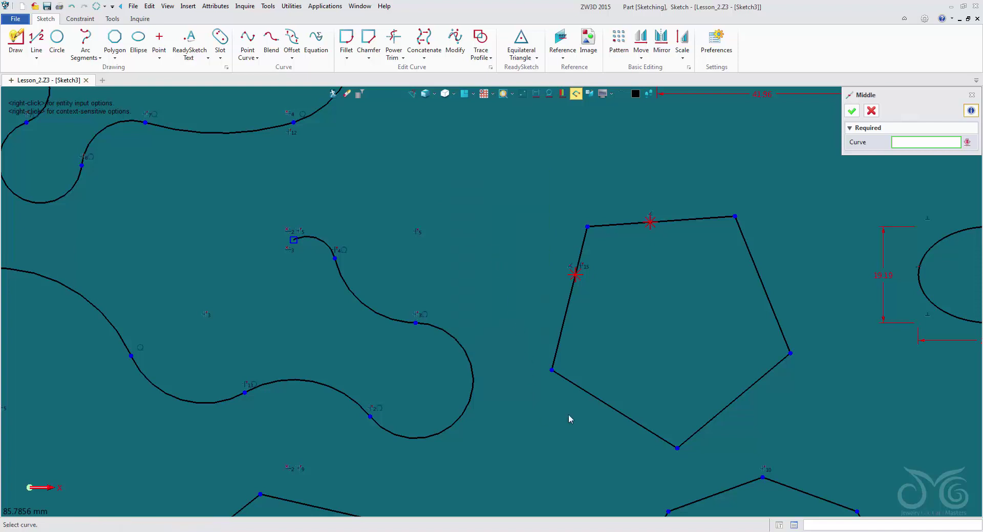
pyautogui.click(594, 401)
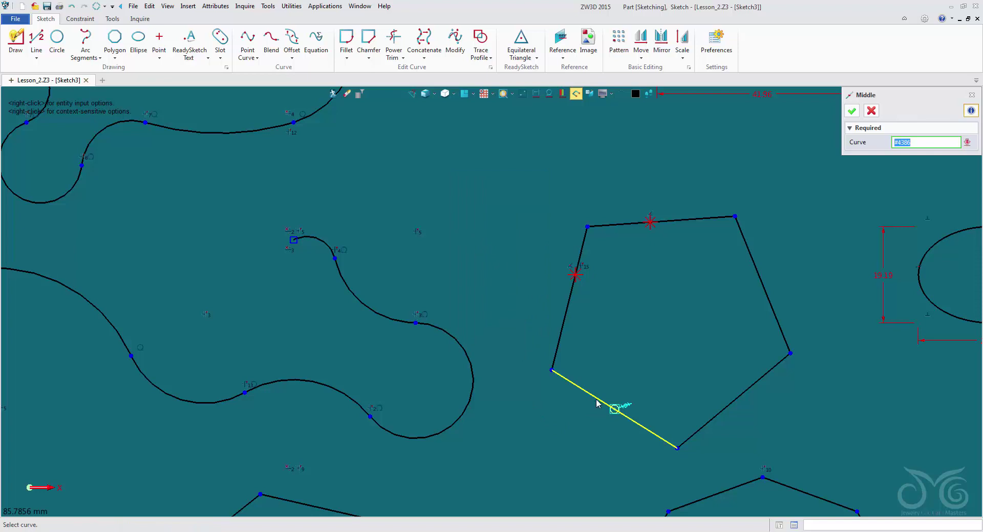
pyautogui.middleClick(596, 404)
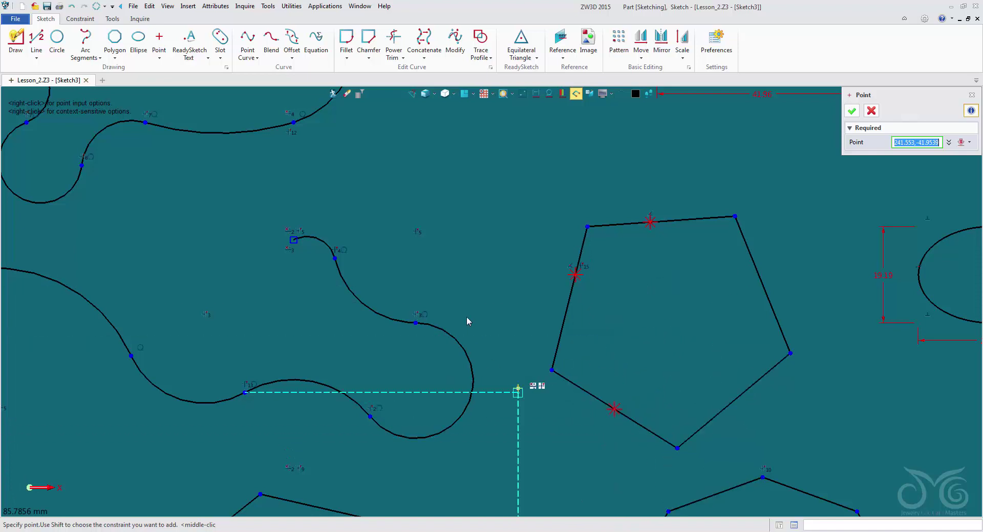
# - Place a point at 20 percent along the large end arc of the lower arc chain using the Along option
pyautogui.rightClick(420, 160)
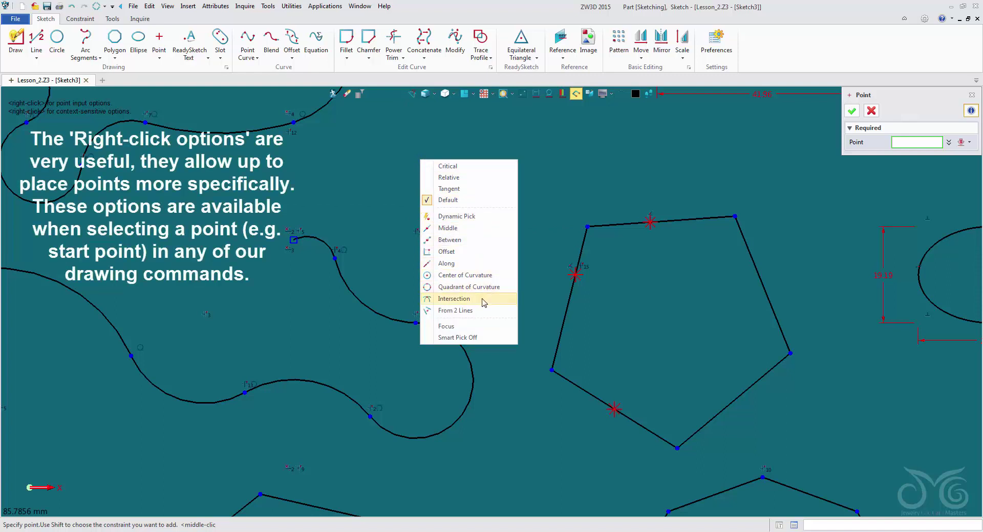
pyautogui.click(482, 264)
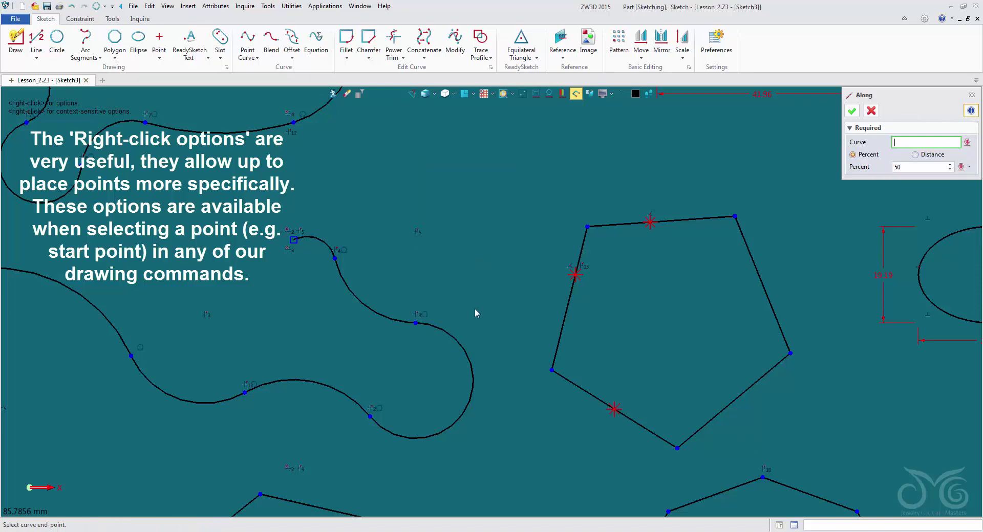
pyautogui.click(462, 340)
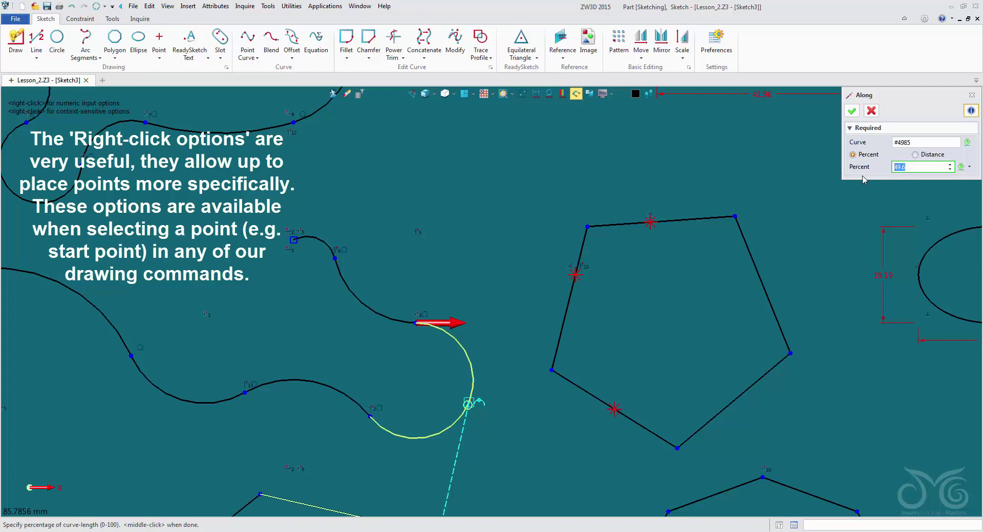
pyautogui.press('Return')
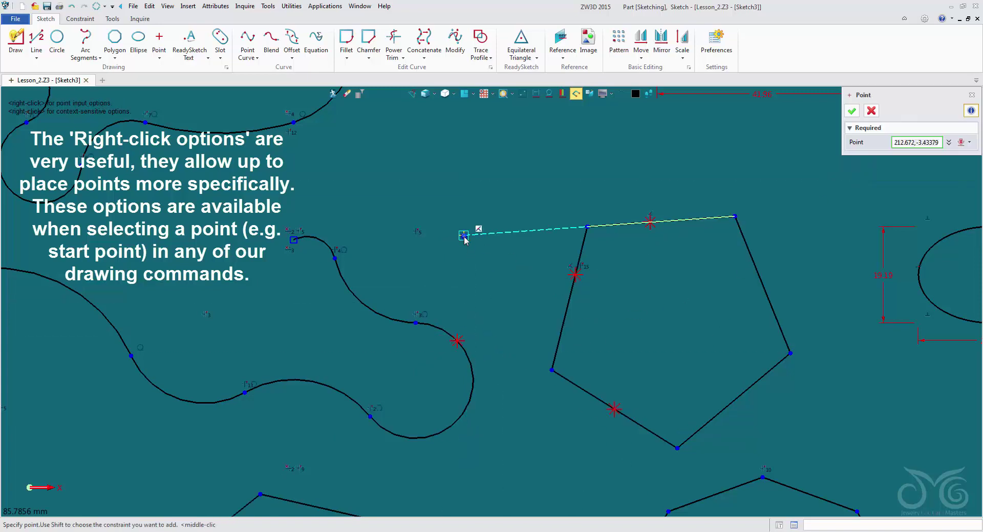
# - Place another point along the same large arc at a distance of 20.1 mm from its end, and finish the Point command
pyautogui.rightClick(465, 238)
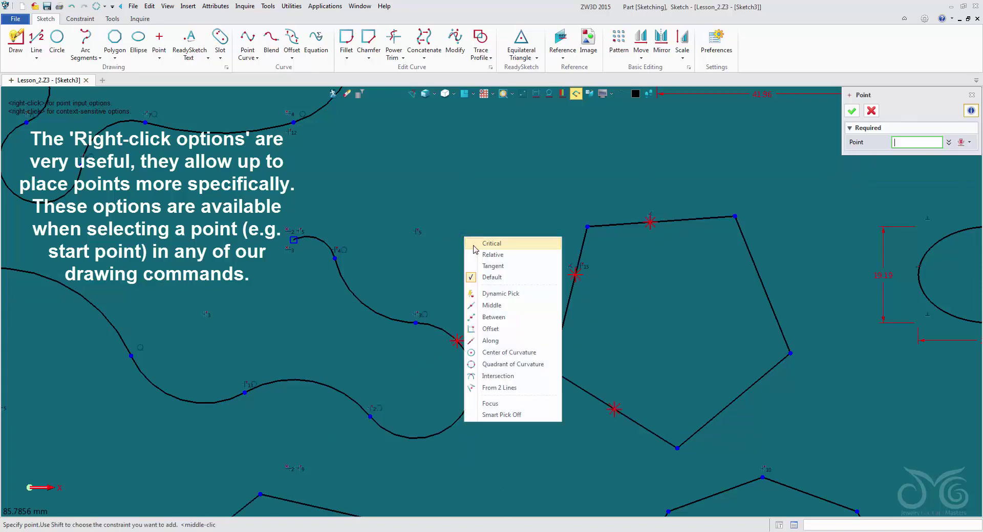
pyautogui.click(512, 341)
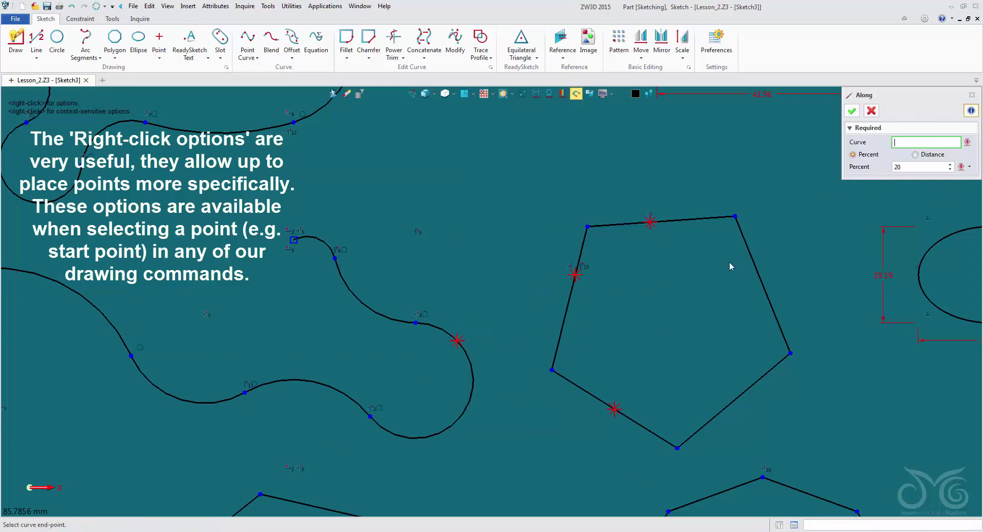
pyautogui.click(478, 394)
pyautogui.click(921, 154)
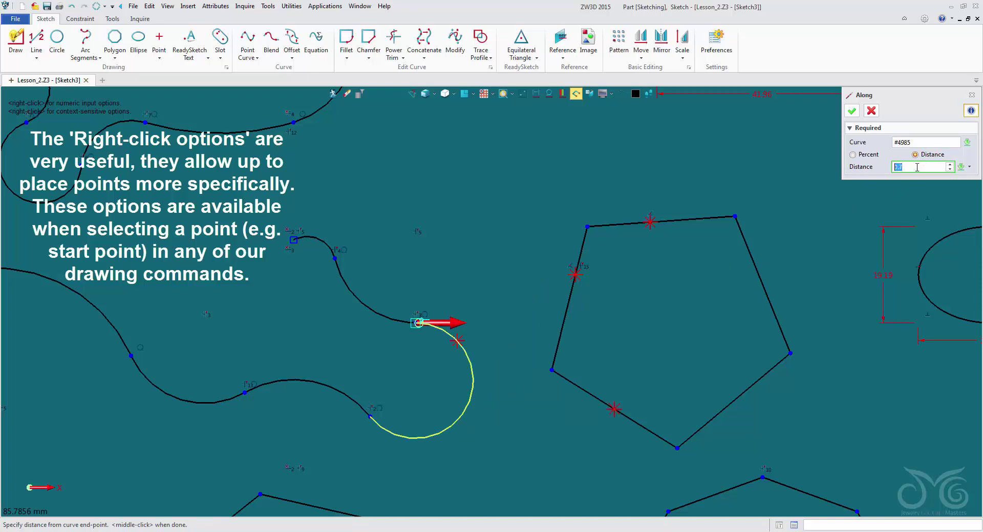
pyautogui.write('5.1')
pyautogui.press('Return')
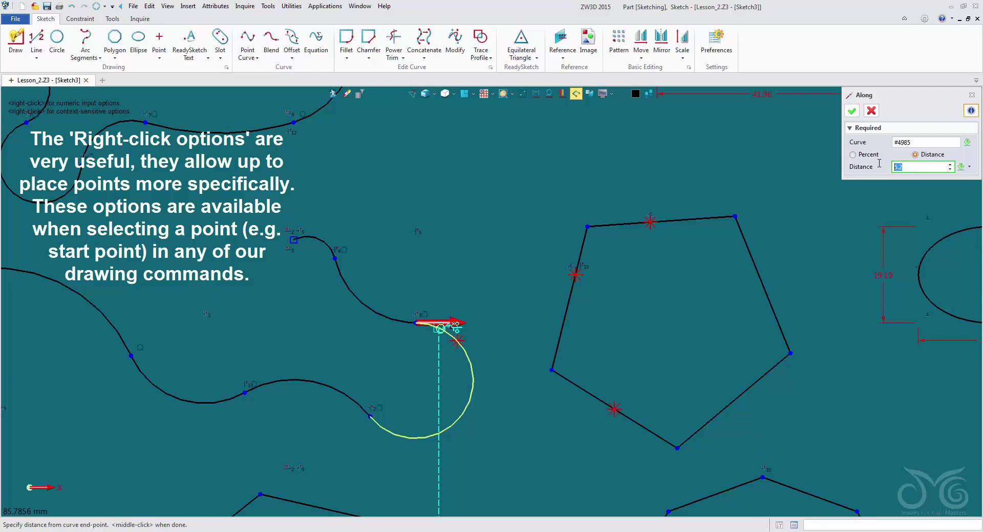
pyautogui.write('20.1')
pyautogui.press('Return')
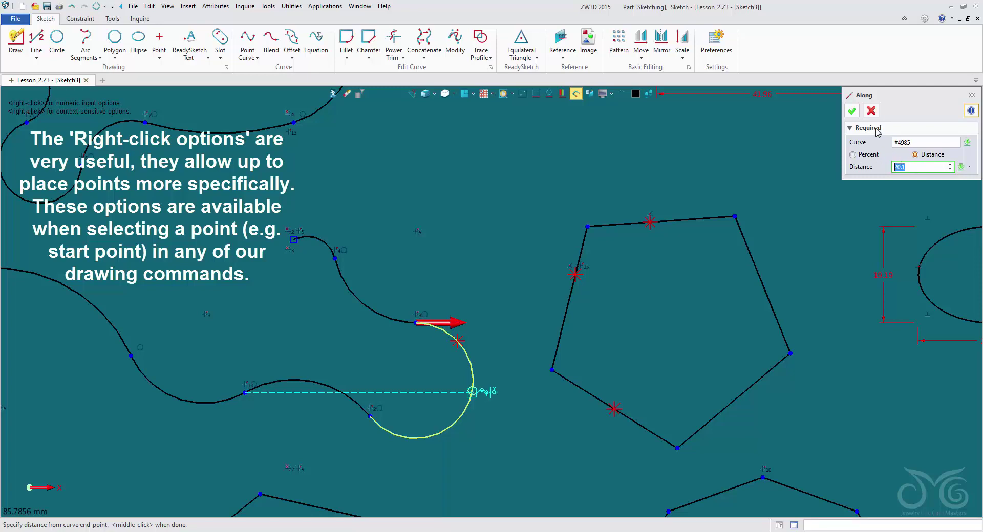
pyautogui.click(855, 112)
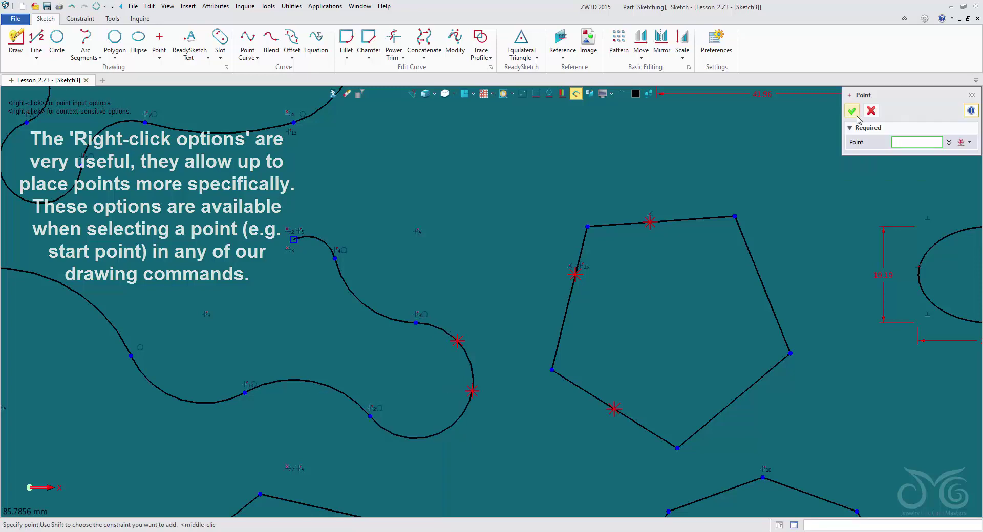
pyautogui.click(870, 111)
# - Place 16 evenly spaced points along the largest single arc using Points on Curve
pyautogui.scroll(-3, 809, 148)
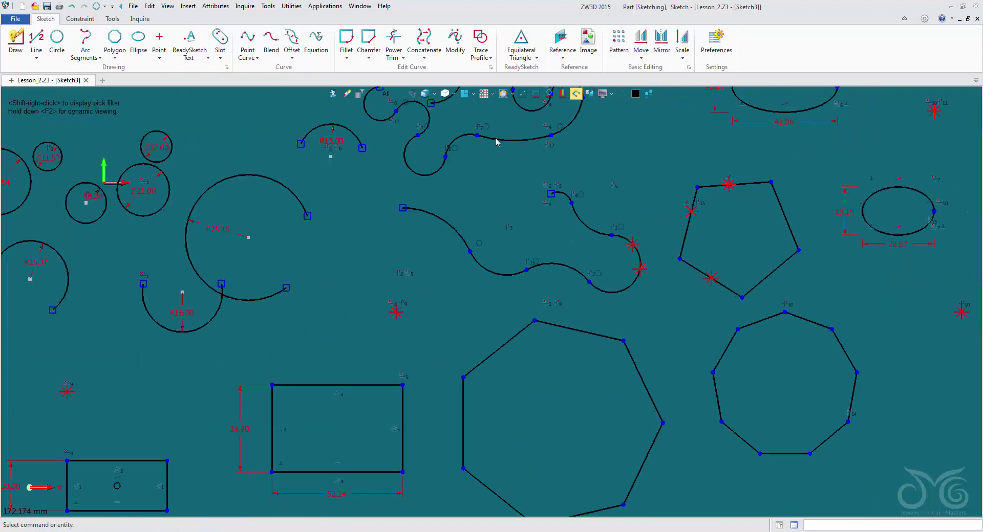
pyautogui.click(160, 60)
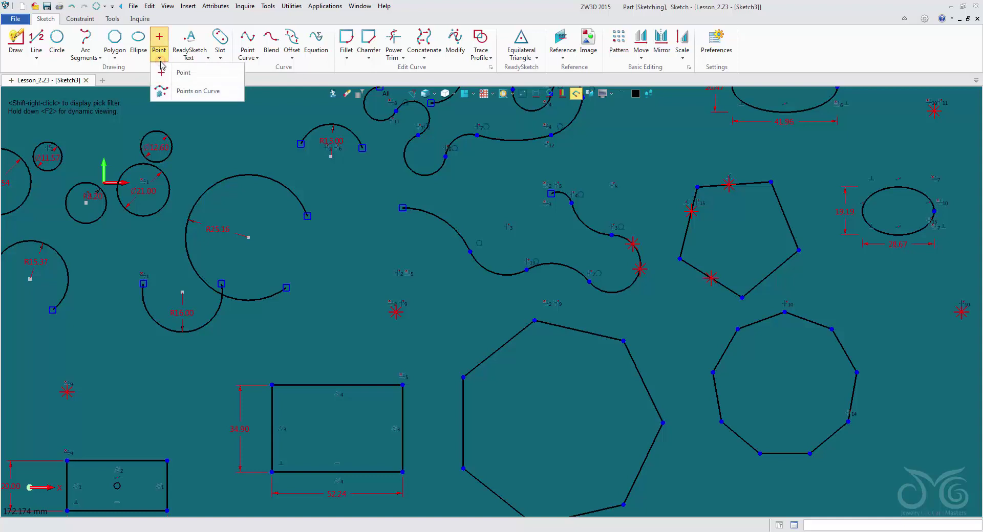
pyautogui.click(195, 92)
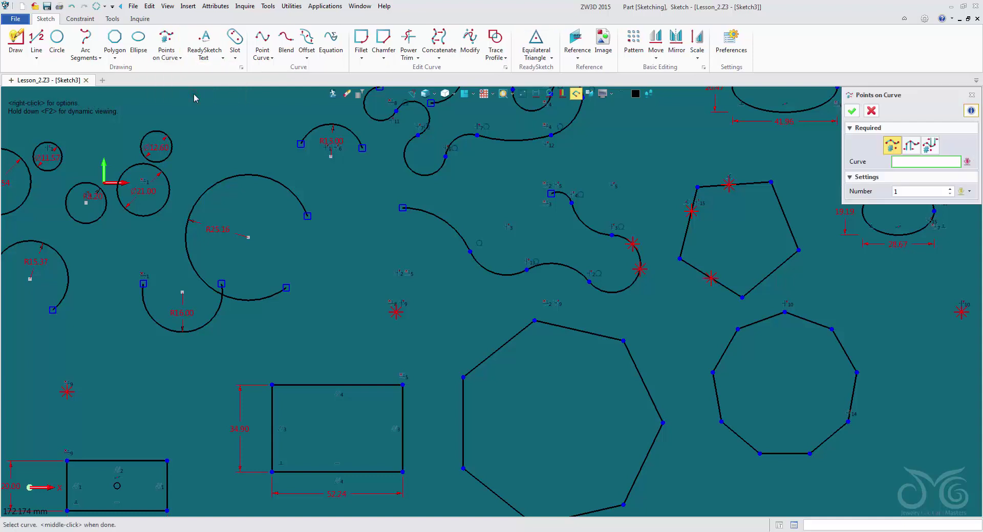
pyautogui.click(230, 177)
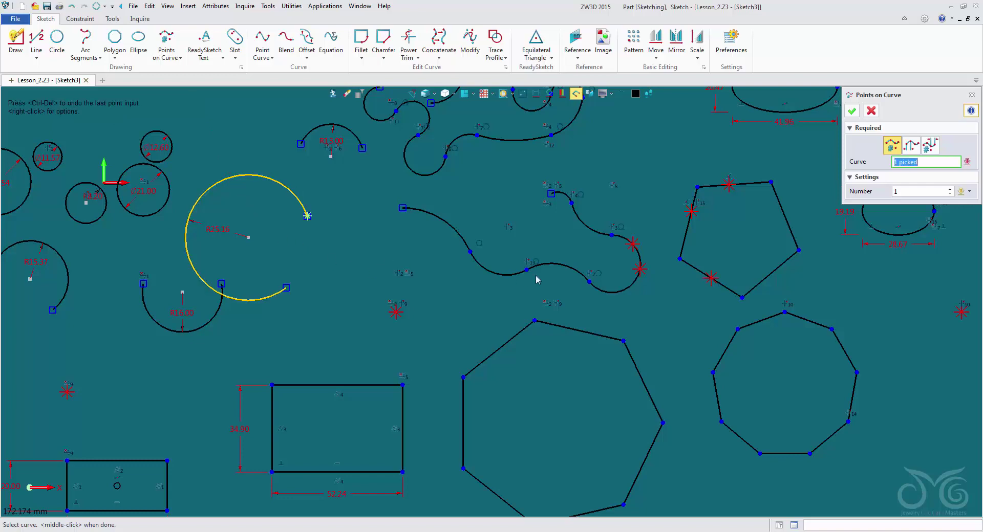
pyautogui.click(920, 191)
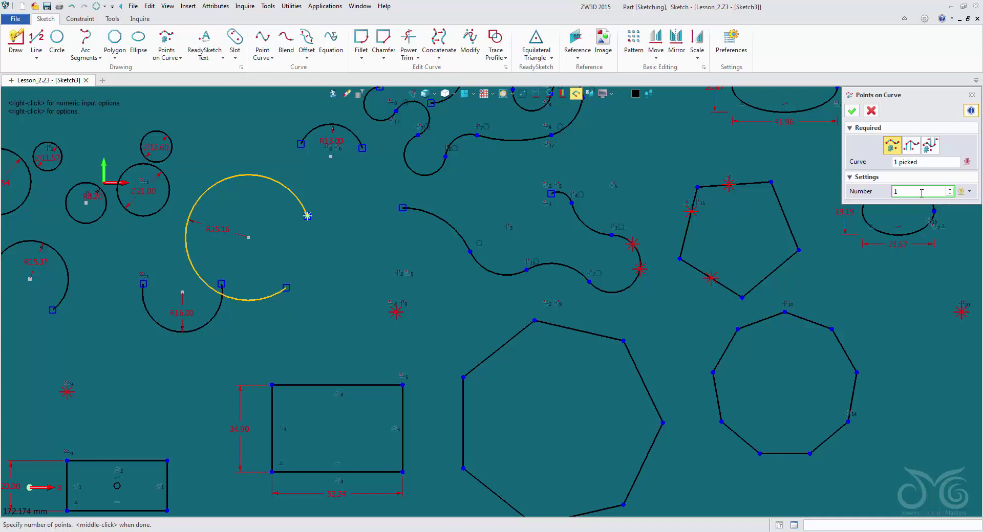
pyautogui.write('3')
pyautogui.press('Return')
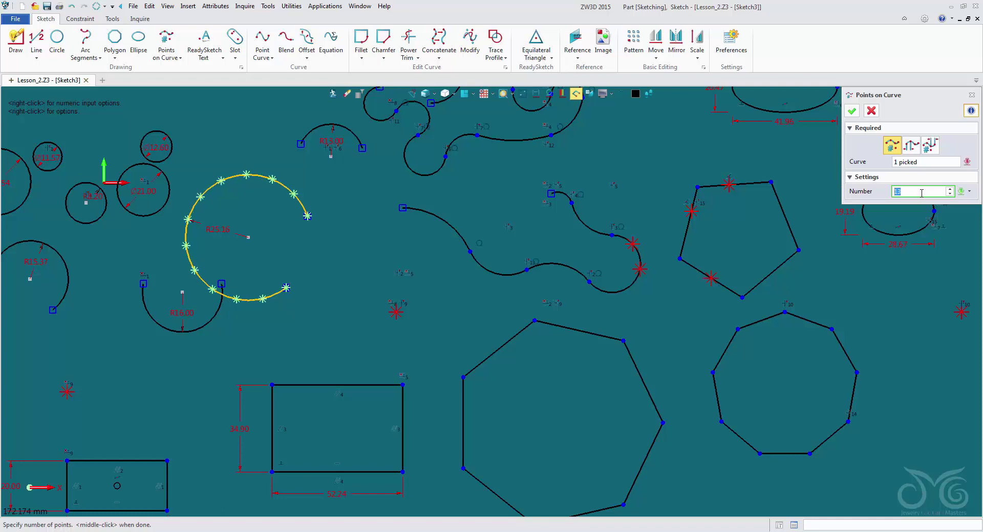
pyautogui.press('Up')
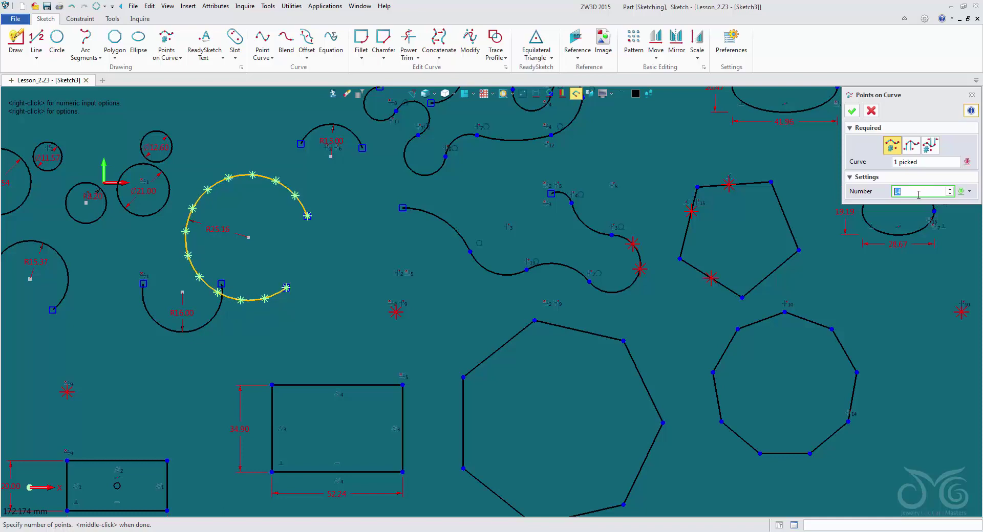
pyautogui.click(852, 110)
# - Place points along the first arc of the lower arc chain at a fixed distance of 12.1 mm using Points on Curve
pyautogui.scroll(5, 453, 203)
pyautogui.middleClick(837, 139)
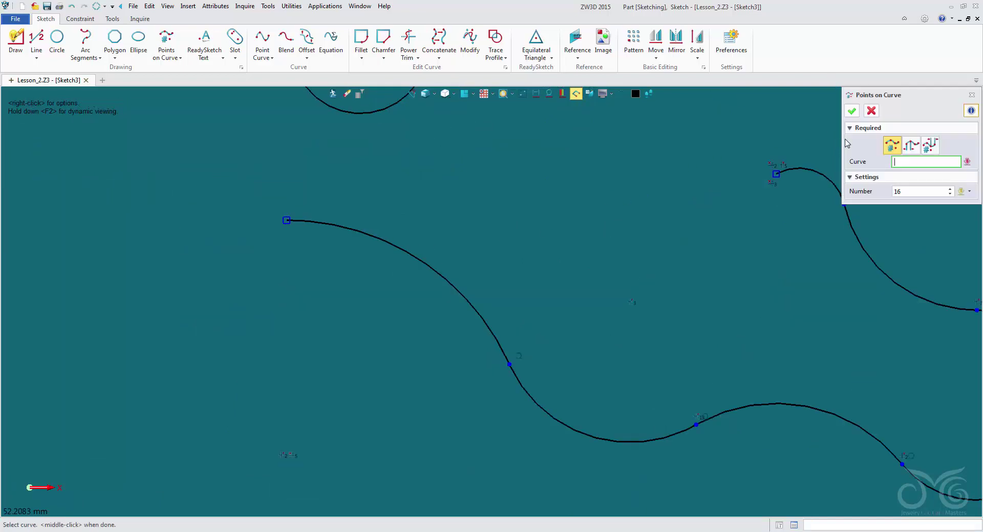
pyautogui.click(912, 146)
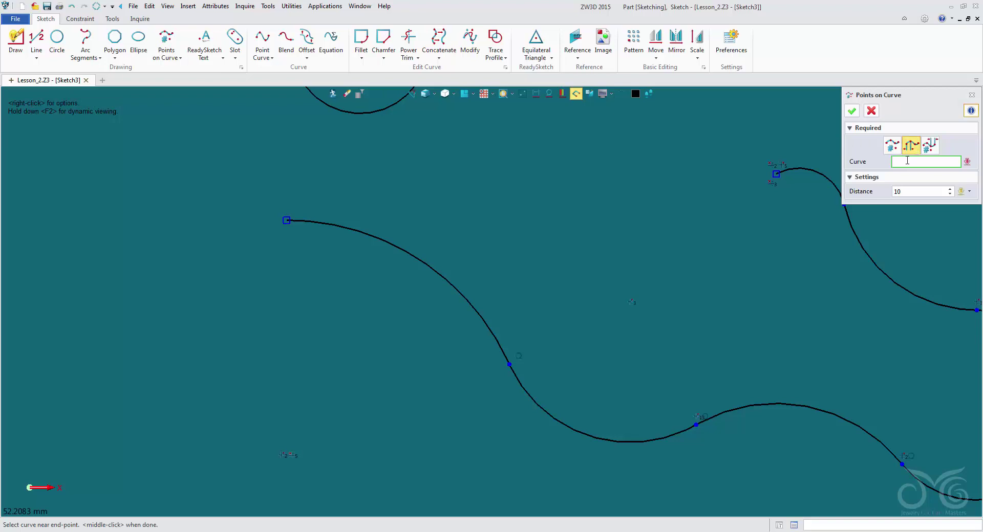
pyautogui.click(466, 314)
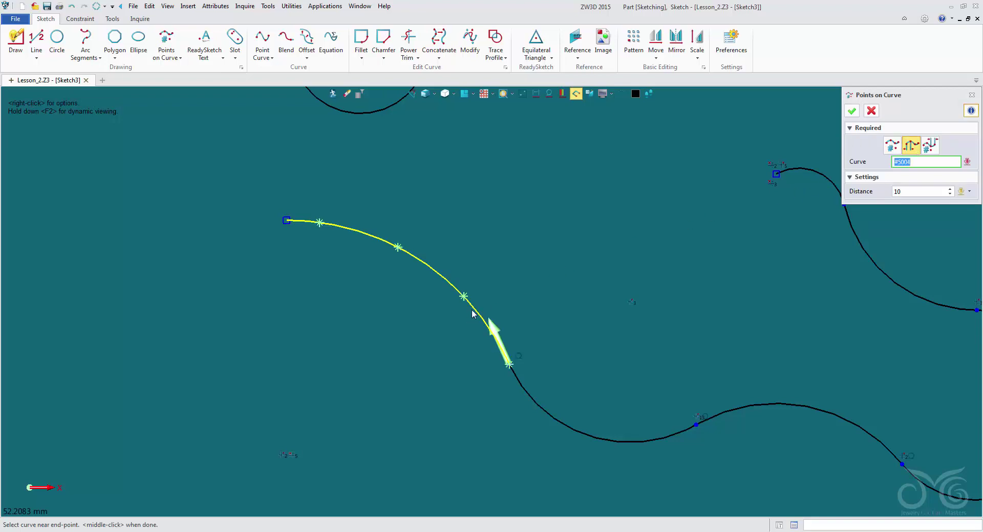
pyautogui.click(914, 191)
pyautogui.scroll(12, 913, 191)
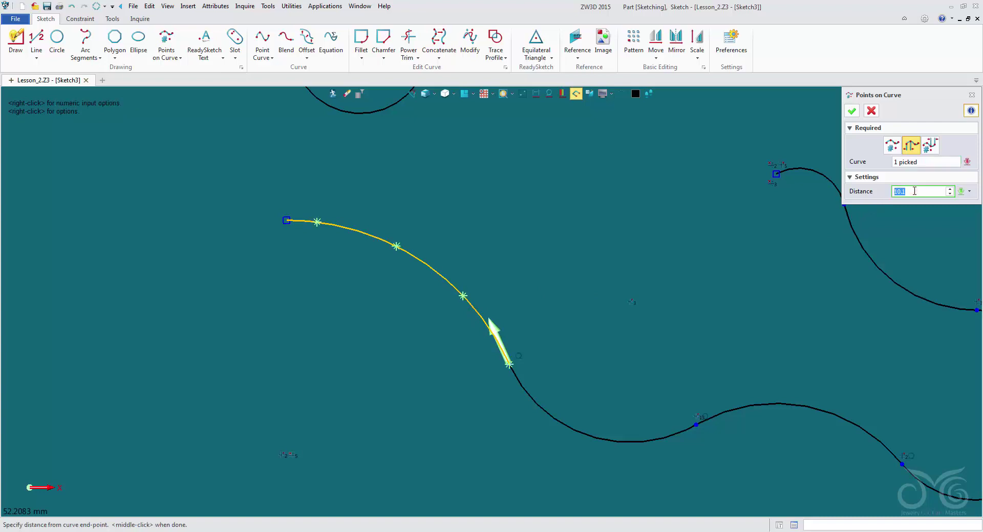
pyautogui.scroll(9, 913, 191)
pyautogui.click(852, 111)
# - Switch Points on Curve to the combined distance and number method and select the second arc of the lower chain
pyautogui.middleClick(669, 170)
pyautogui.scroll(1, 669, 171)
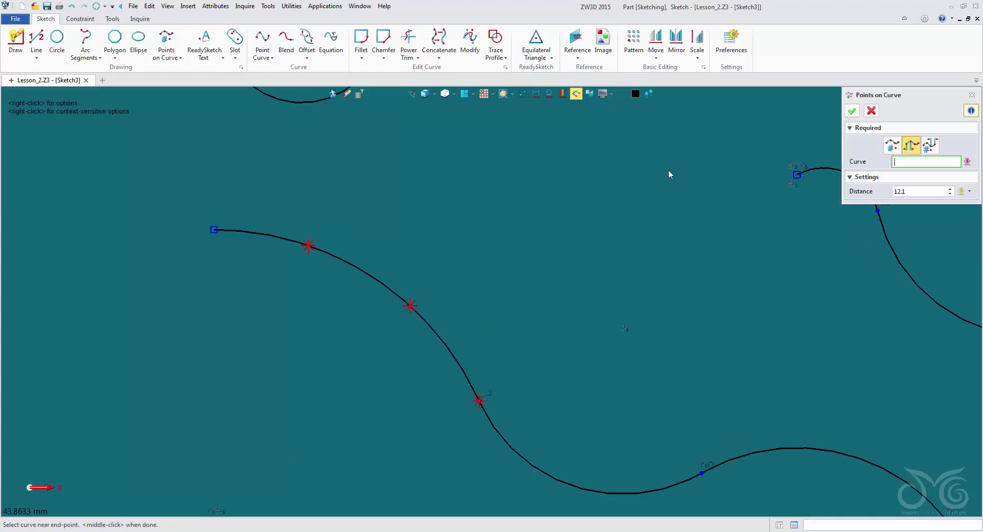
pyautogui.click(892, 146)
pyautogui.click(911, 145)
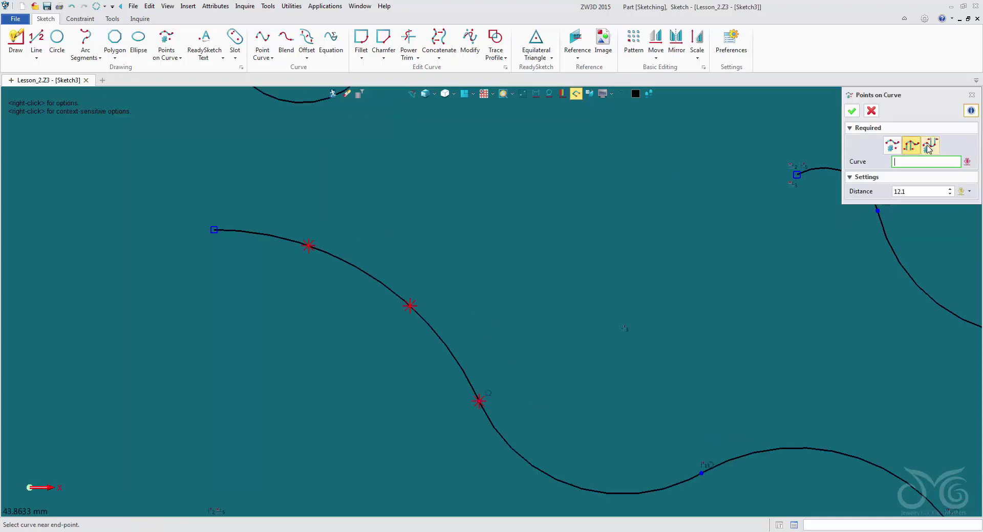
pyautogui.click(931, 147)
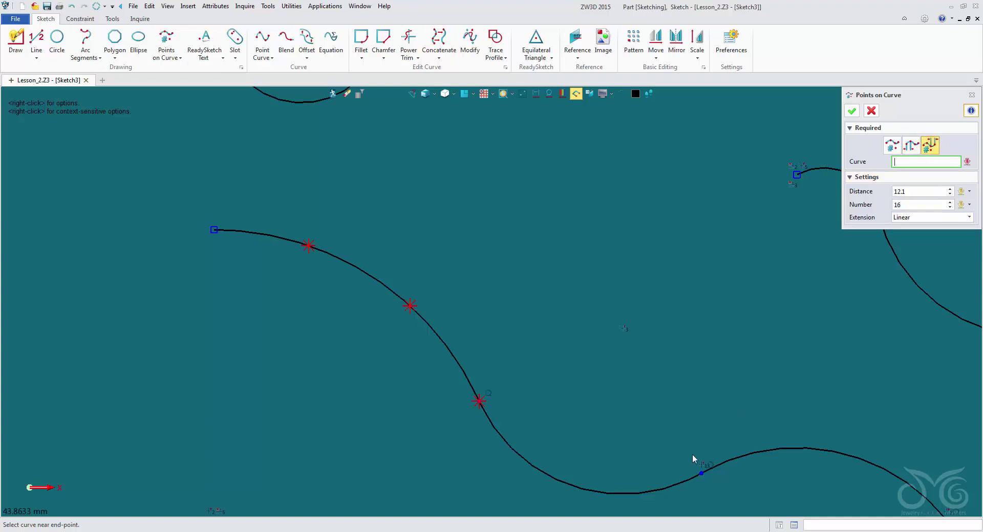
pyautogui.click(673, 489)
pyautogui.click(672, 491)
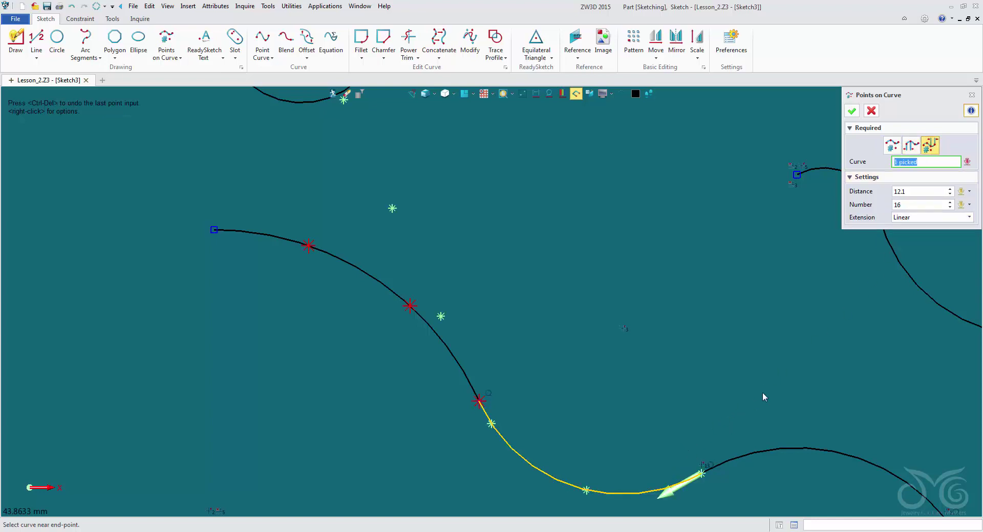
# - Set the distance to 8.5 mm and the number of points to 3, and create the points on the second arc
pyautogui.click(927, 191)
pyautogui.scroll(-4, 927, 189)
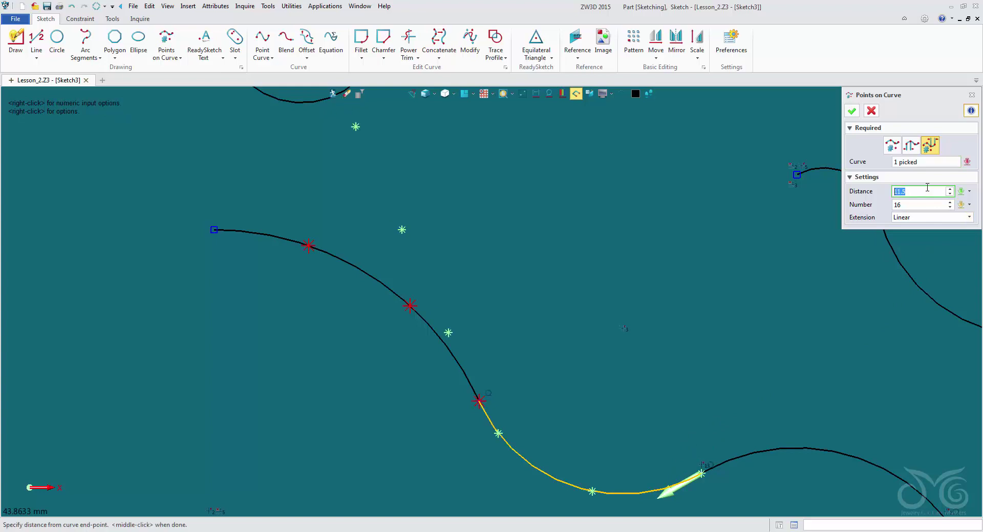
pyautogui.scroll(-4, 927, 188)
pyautogui.click(906, 205)
pyautogui.scroll(-5, 906, 203)
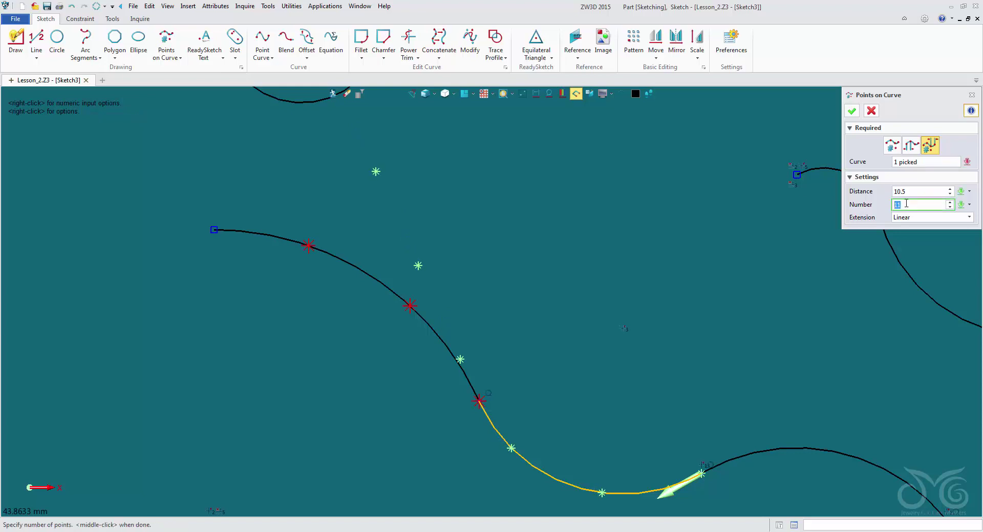
pyautogui.scroll(-4, 906, 203)
pyautogui.click(913, 192)
pyautogui.scroll(-7, 913, 192)
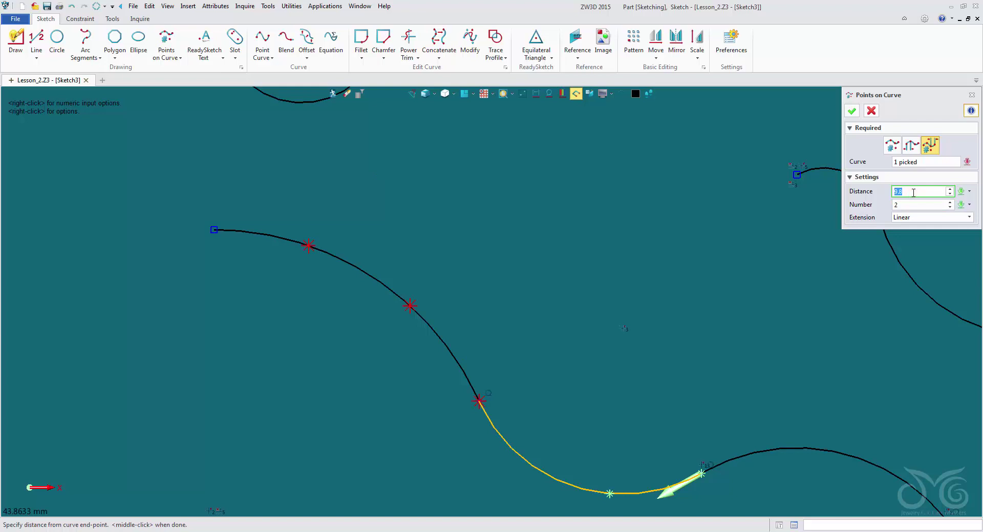
pyautogui.scroll(-3, 913, 192)
pyautogui.click(913, 203)
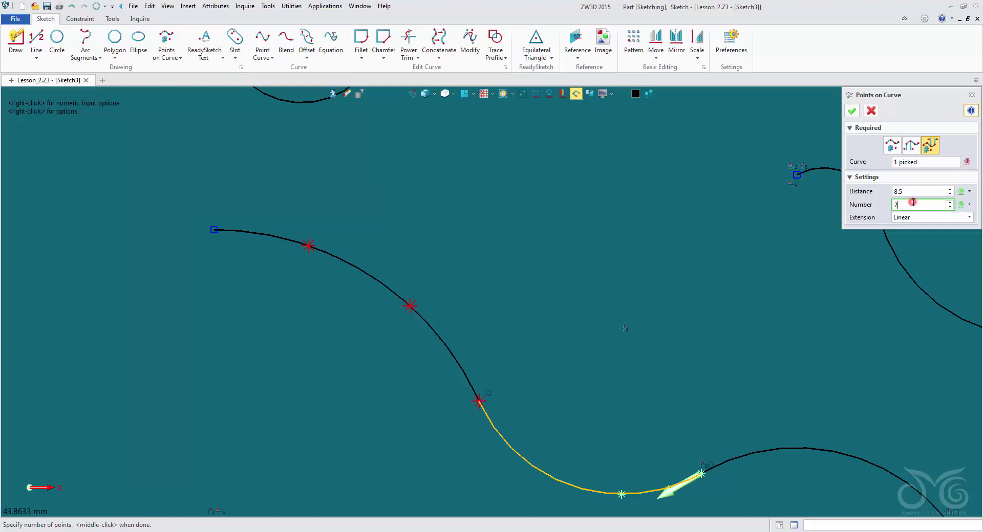
pyautogui.scroll(1, 913, 203)
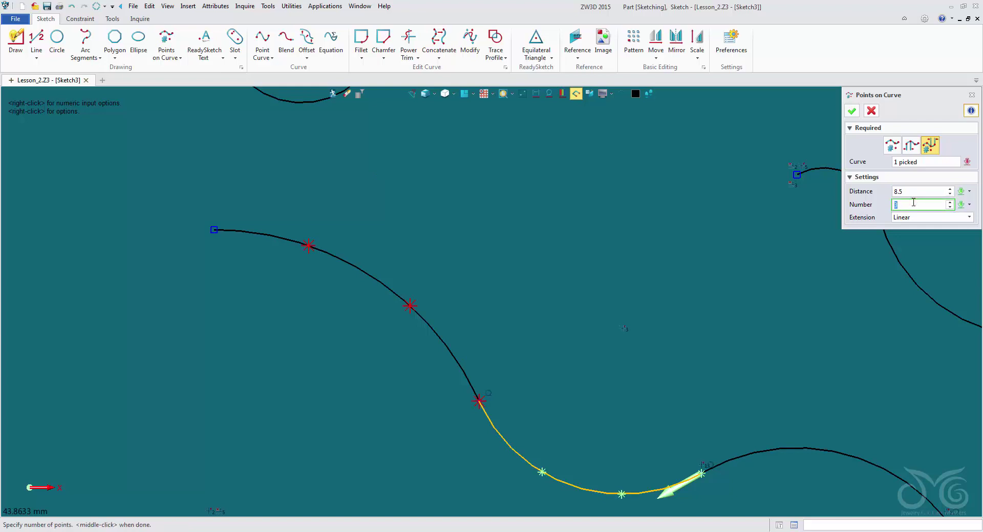
pyautogui.click(852, 111)
pyautogui.scroll(-8, 694, 323)
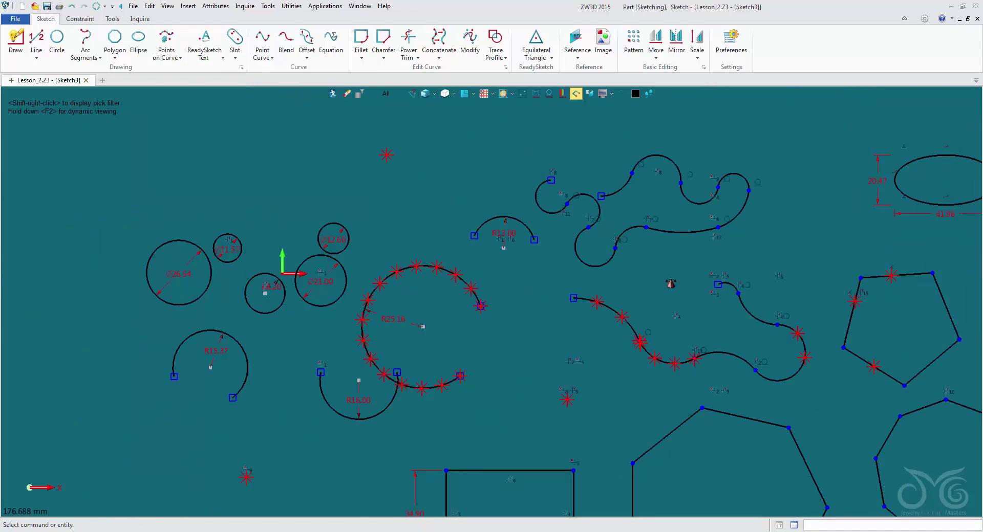
pyautogui.moveTo(595, 251); pyautogui.dragTo(511, 251, button='middle')
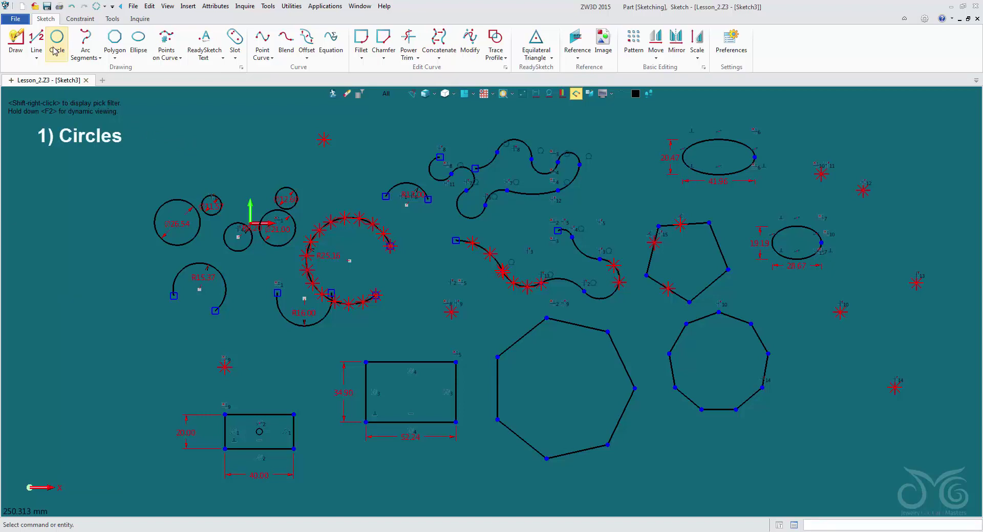
pyautogui.click(81, 58)
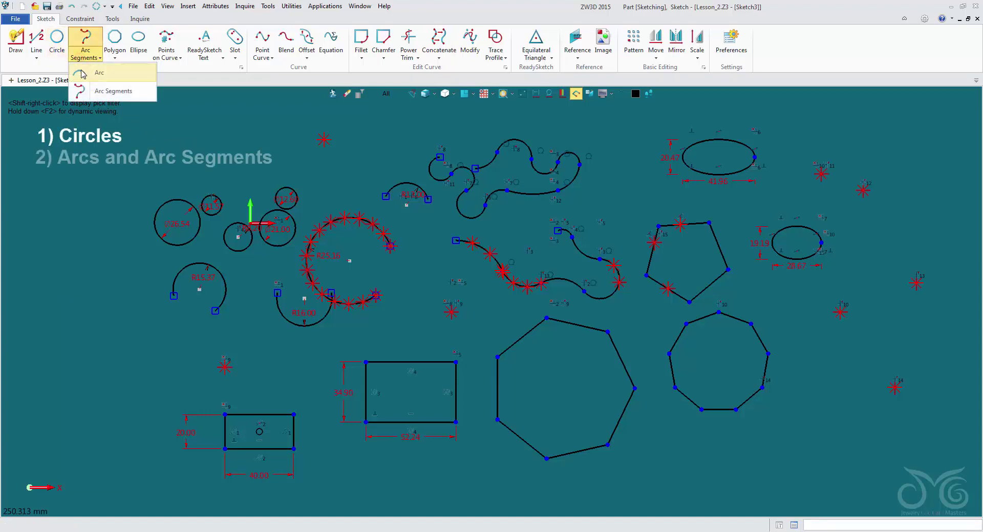
pyautogui.click(116, 57)
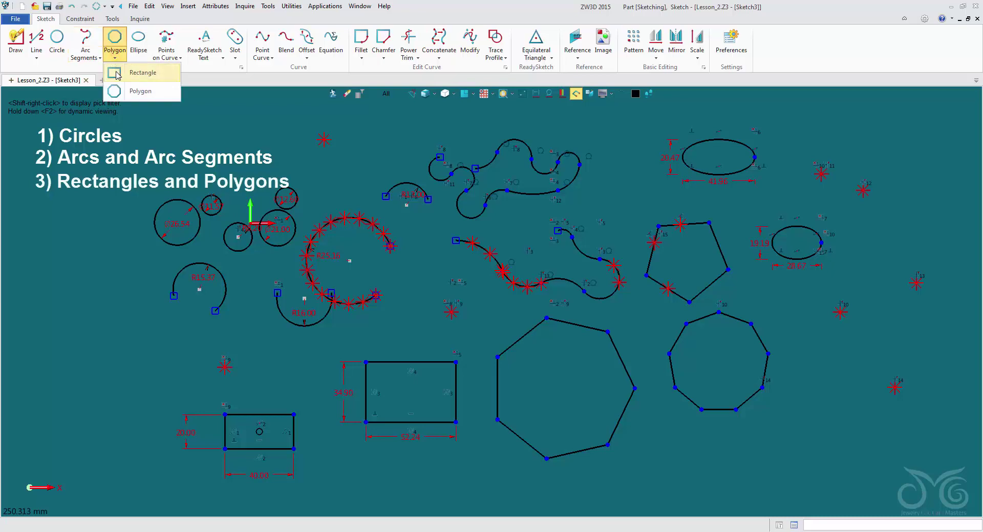
pyautogui.click(114, 58)
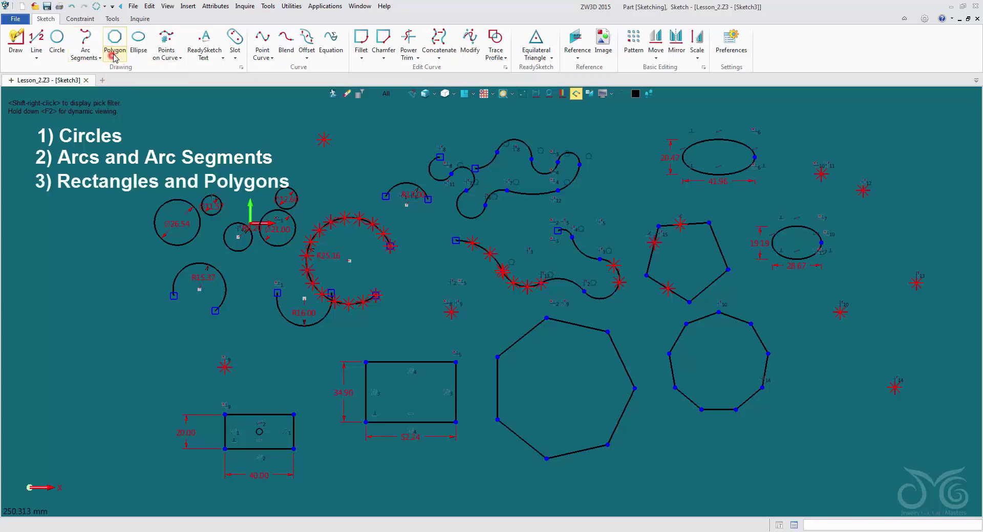
pyautogui.click(165, 57)
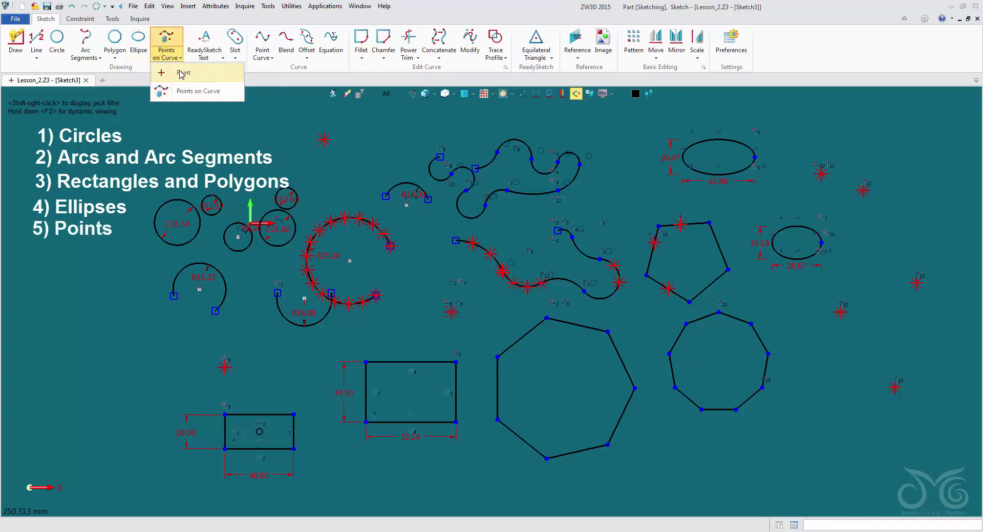
pyautogui.click(272, 148)
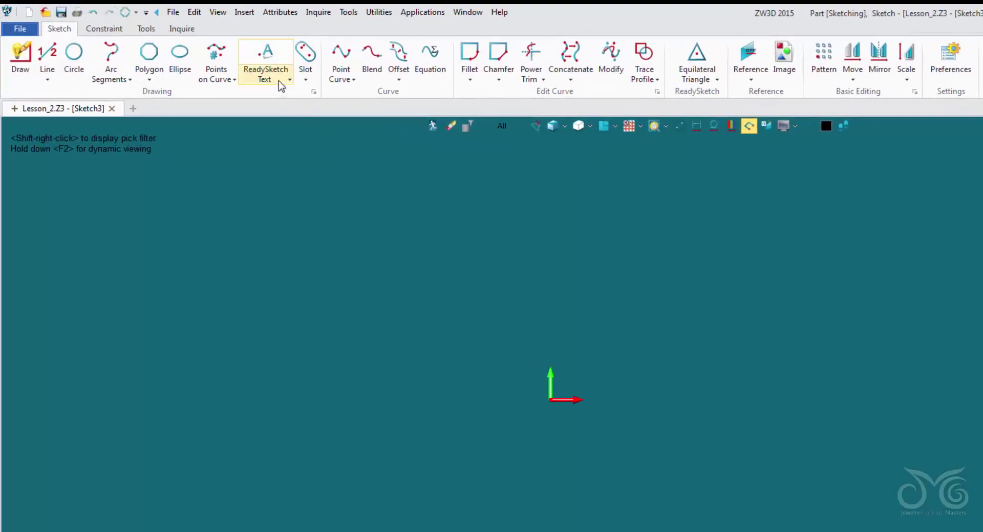
pyautogui.click(278, 81)
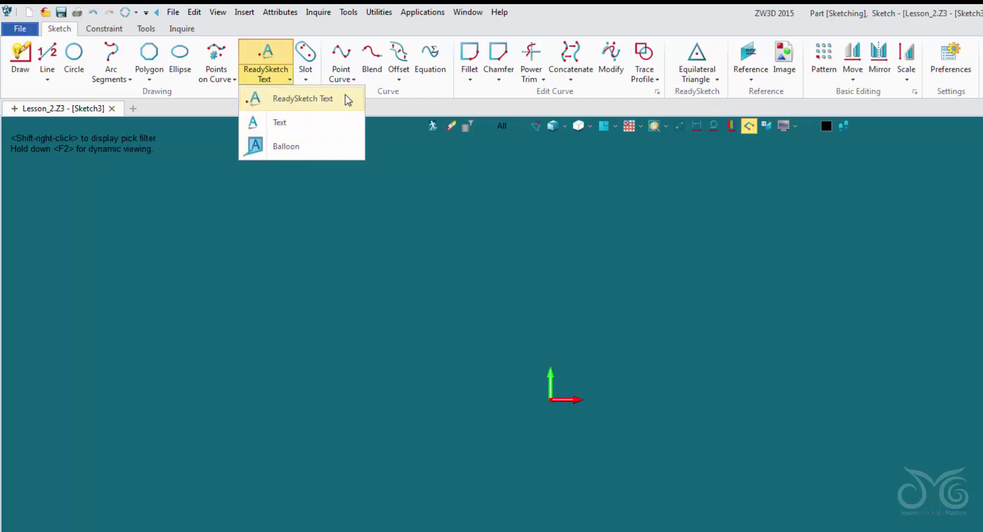
pyautogui.click(346, 97)
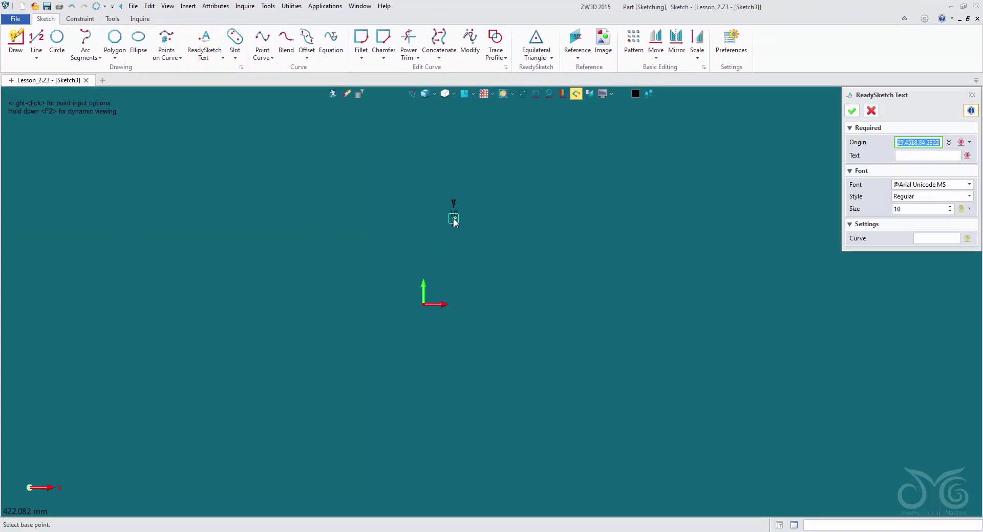
pyautogui.click(454, 222)
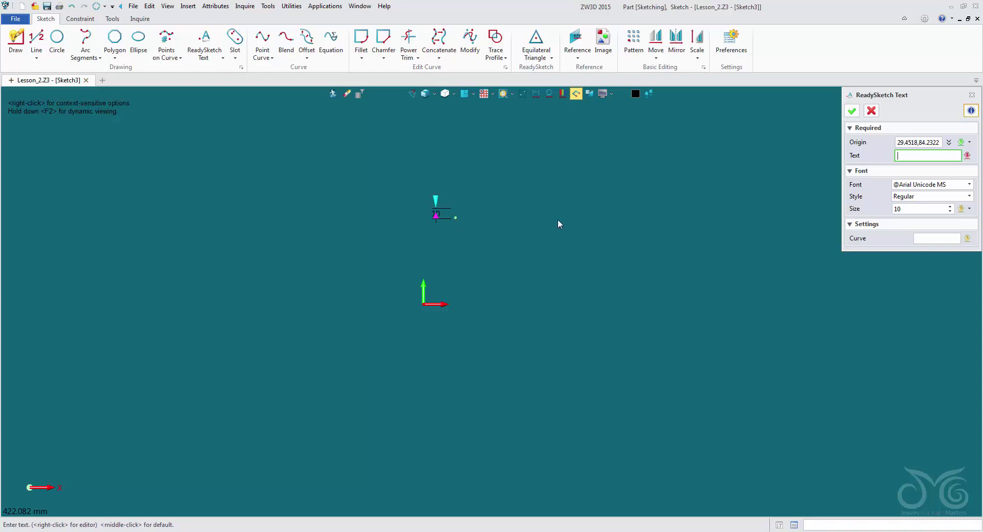
pyautogui.write('JEWELRY')
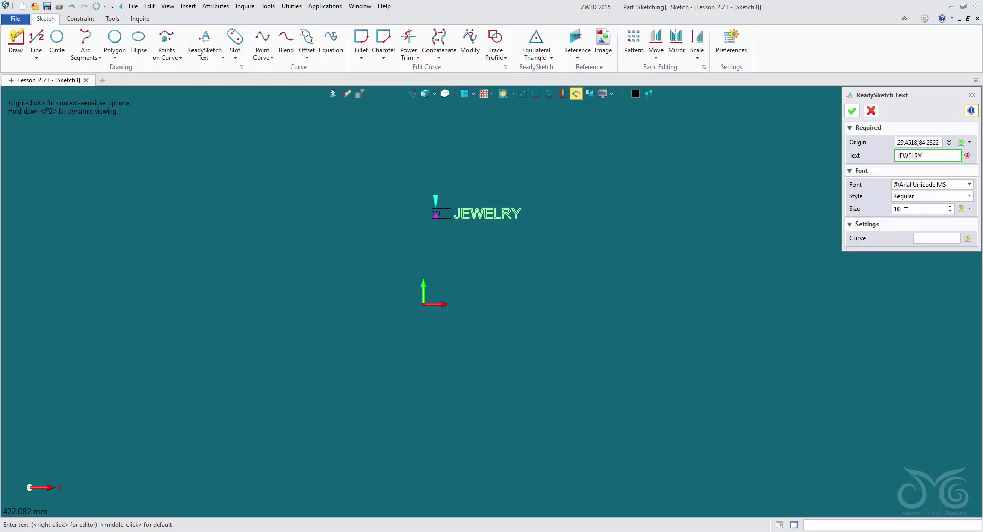
pyautogui.click(953, 185)
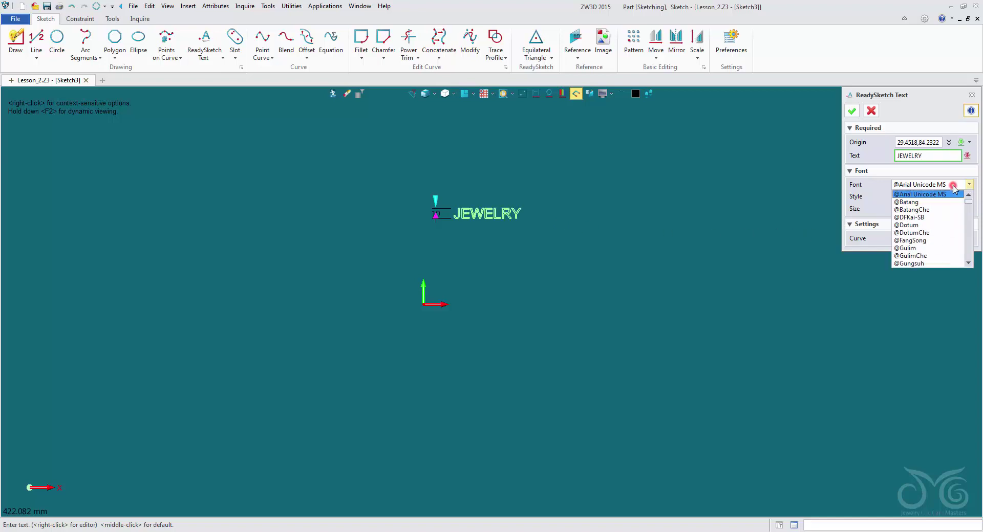
pyautogui.click(941, 234)
# - Try the Bold style on the JEWELRY text, and return the style to Regular
pyautogui.click(935, 196)
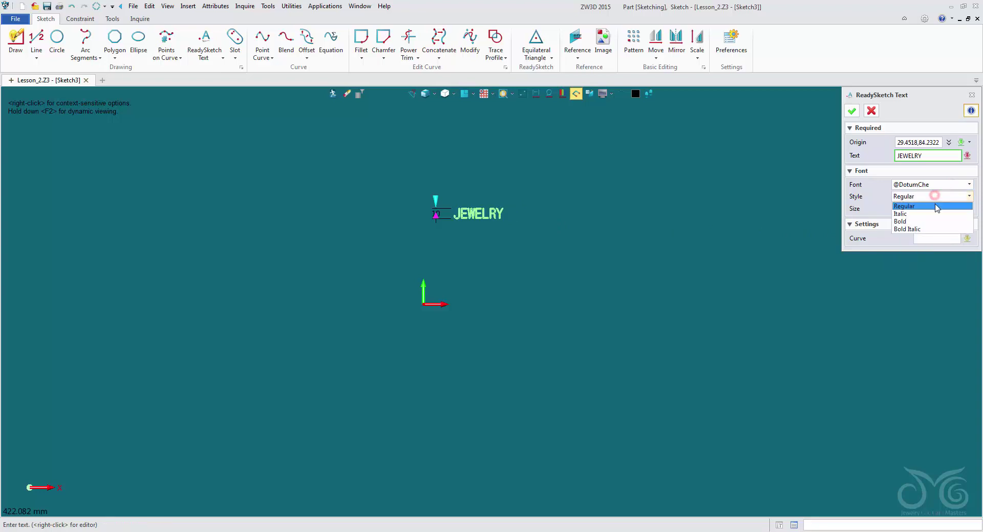
pyautogui.click(940, 221)
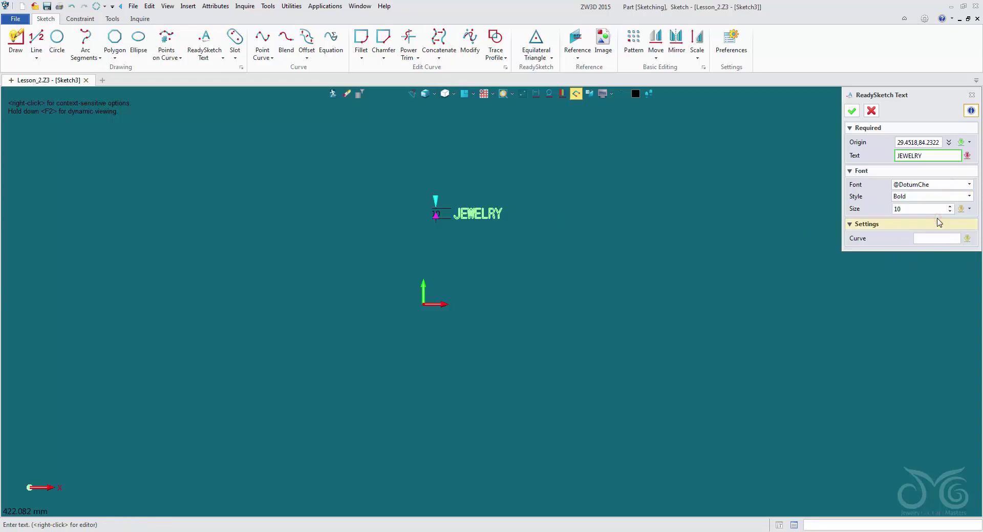
pyautogui.click(934, 199)
pyautogui.click(935, 203)
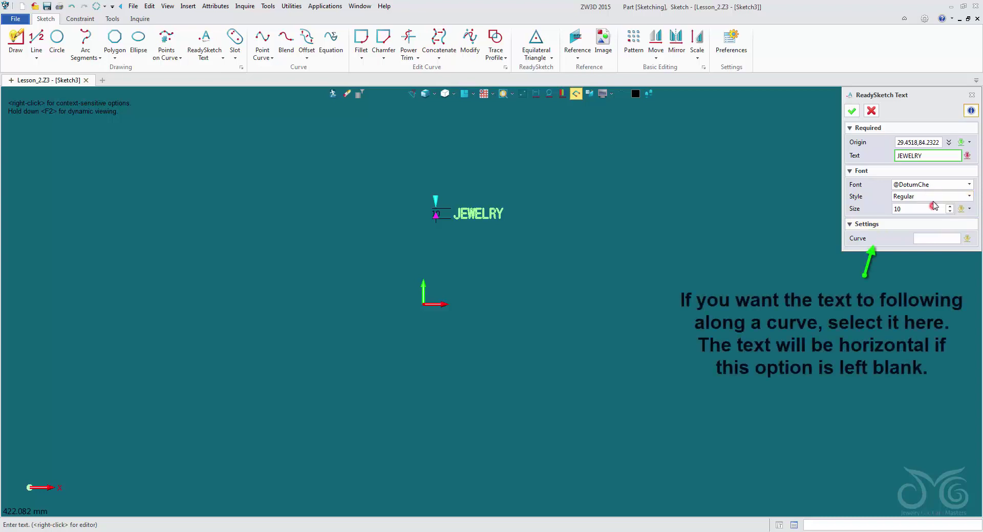
# - Set the JEWELRY ReadySketch text to Bold Italic style and size 15, and create it
pyautogui.click(934, 199)
pyautogui.click(921, 230)
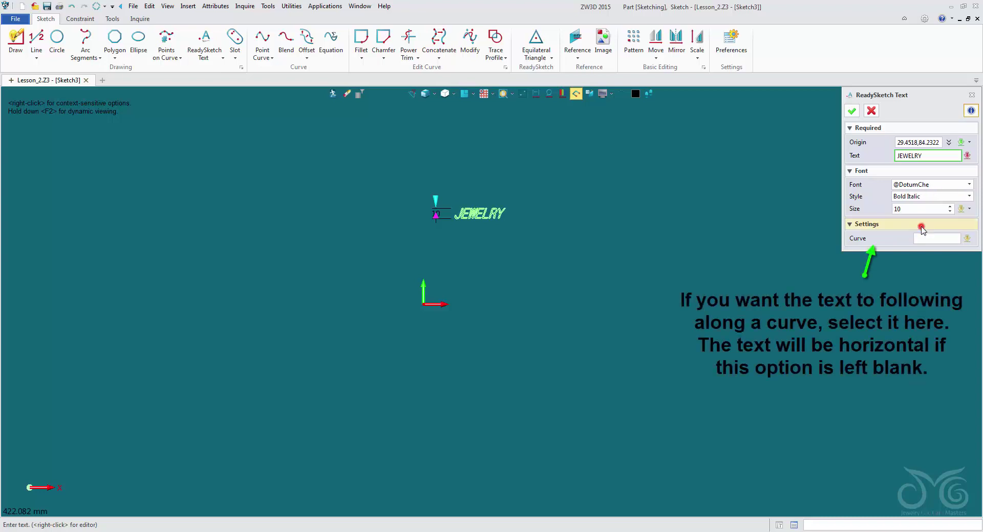
pyautogui.click(922, 210)
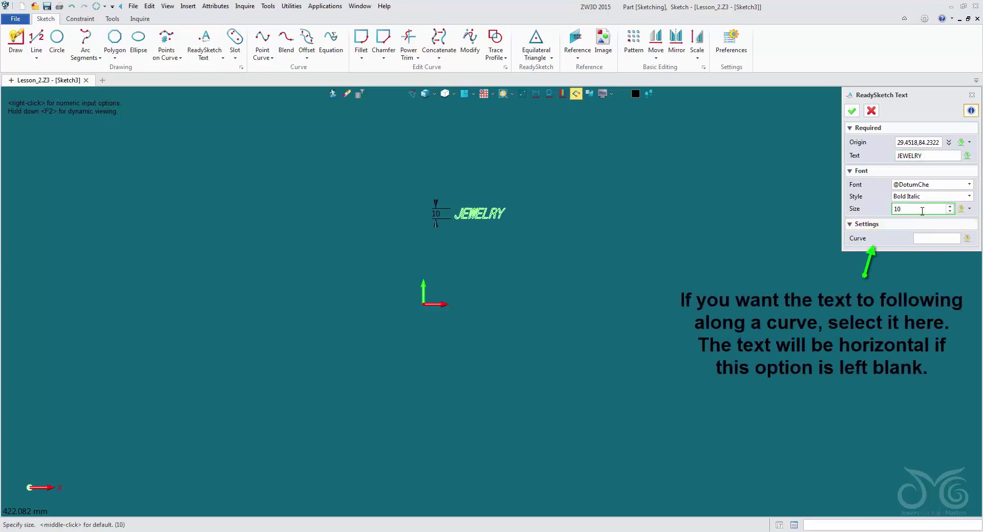
pyautogui.scroll(20, 921, 211)
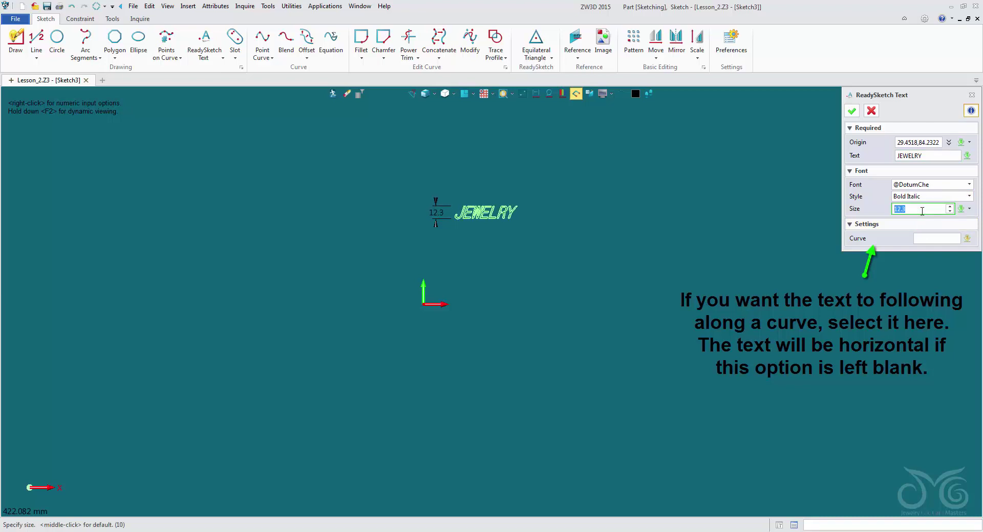
pyautogui.scroll(8, 921, 211)
pyautogui.write('15')
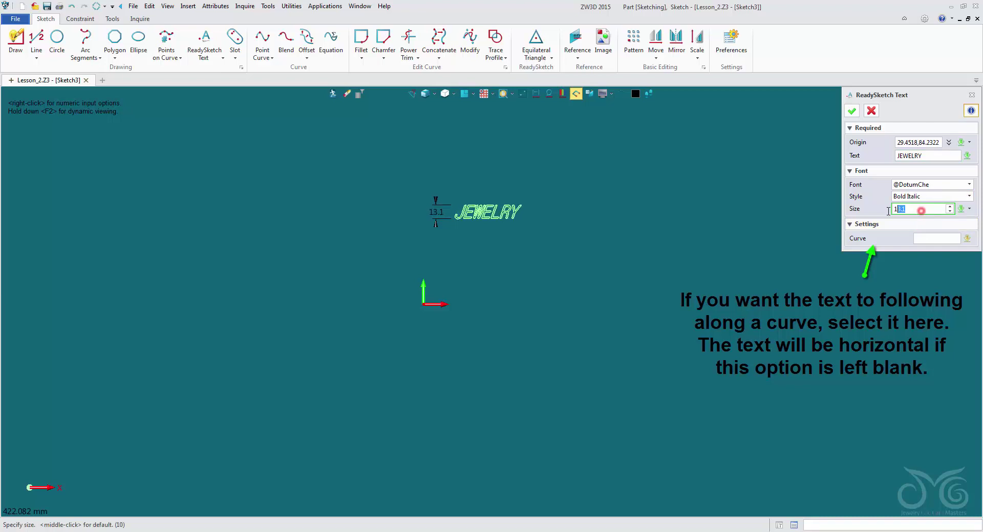
pyautogui.press('Return')
pyautogui.click(852, 111)
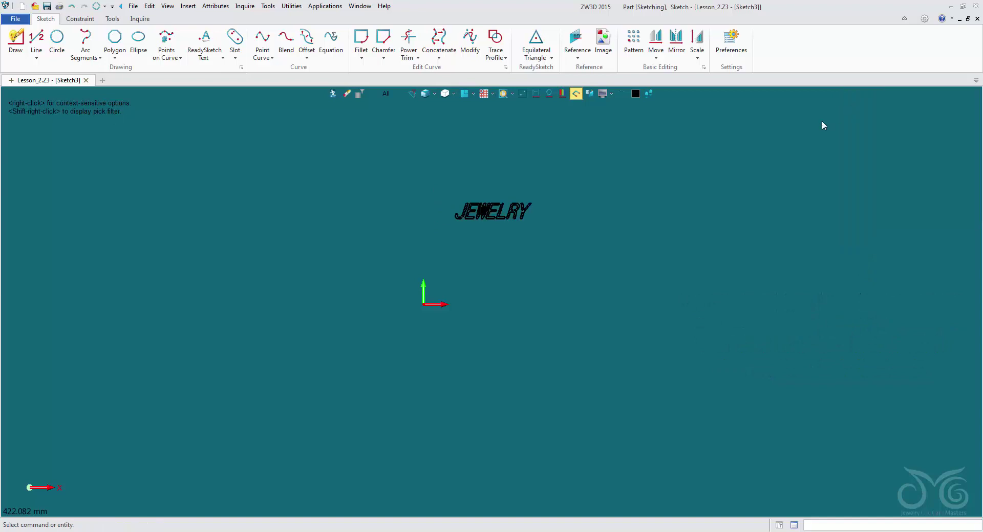
# - Edit the JEWELRY ReadySketch text to read "JEWELRY CAD" and change its style to Bold
pyautogui.scroll(5, 489, 205)
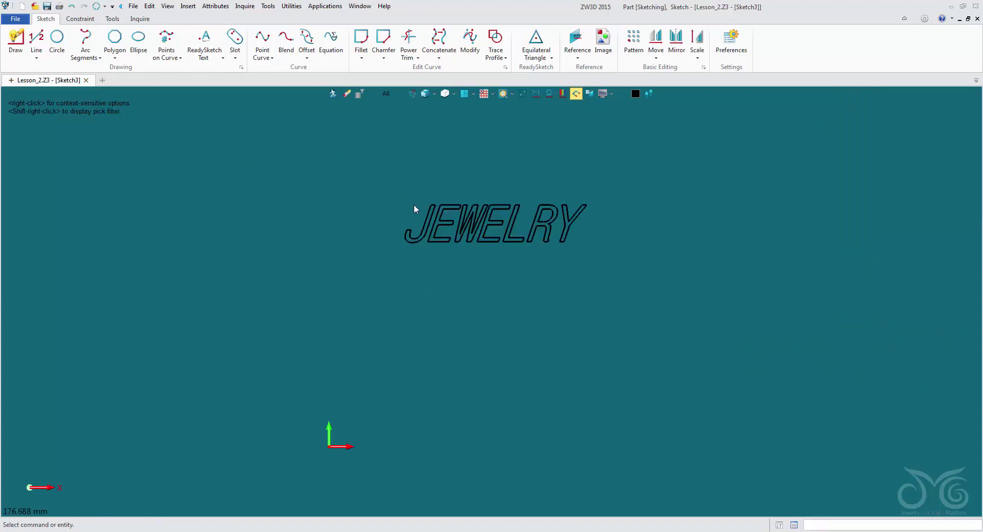
pyautogui.doubleClick(433, 219)
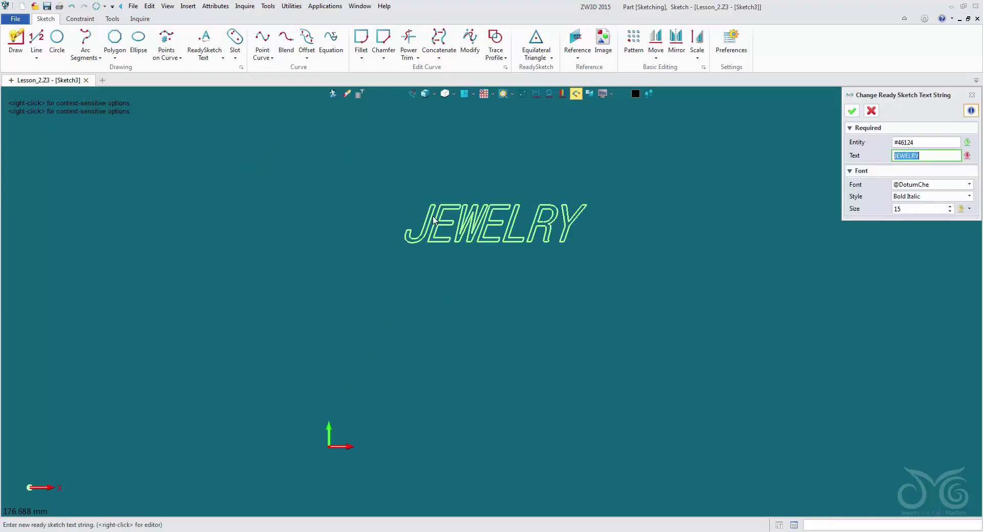
pyautogui.click(928, 154)
pyautogui.write('CAD')
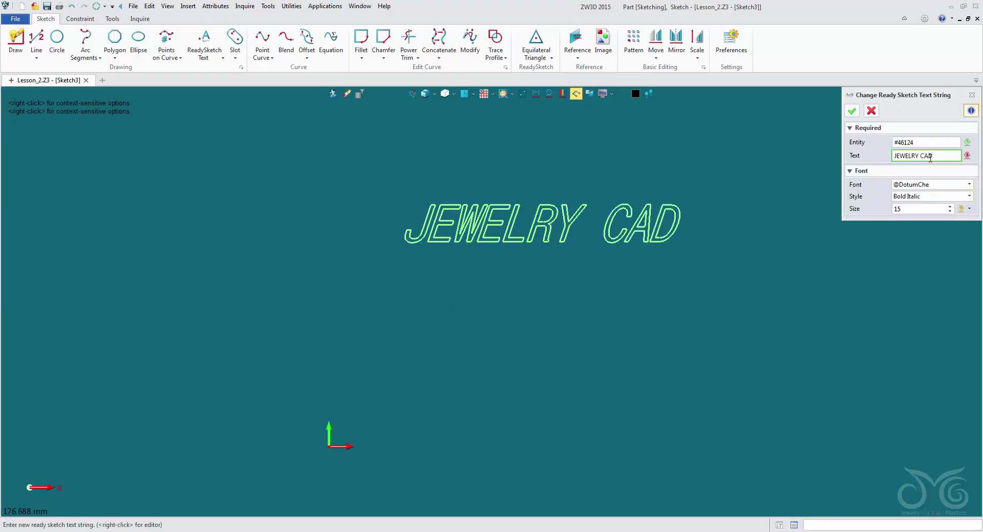
pyautogui.click(941, 196)
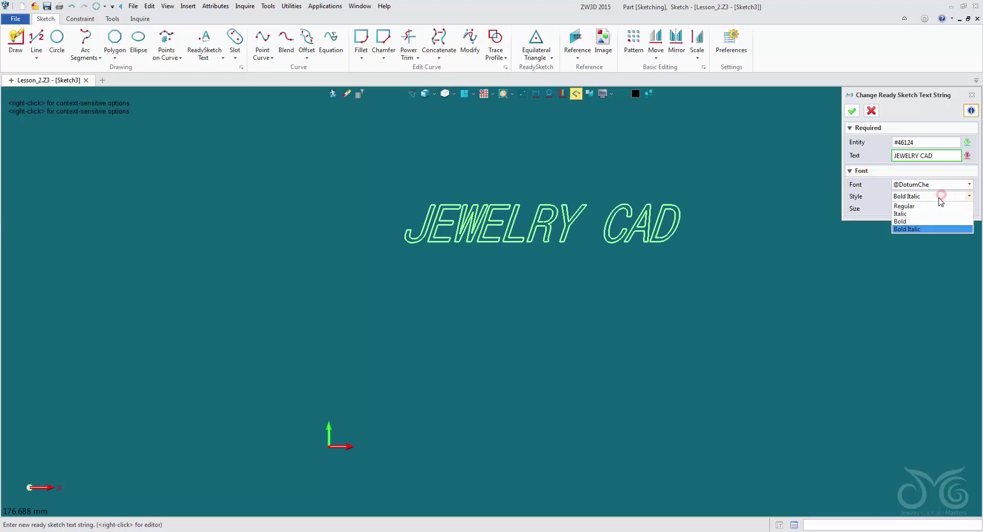
pyautogui.click(927, 221)
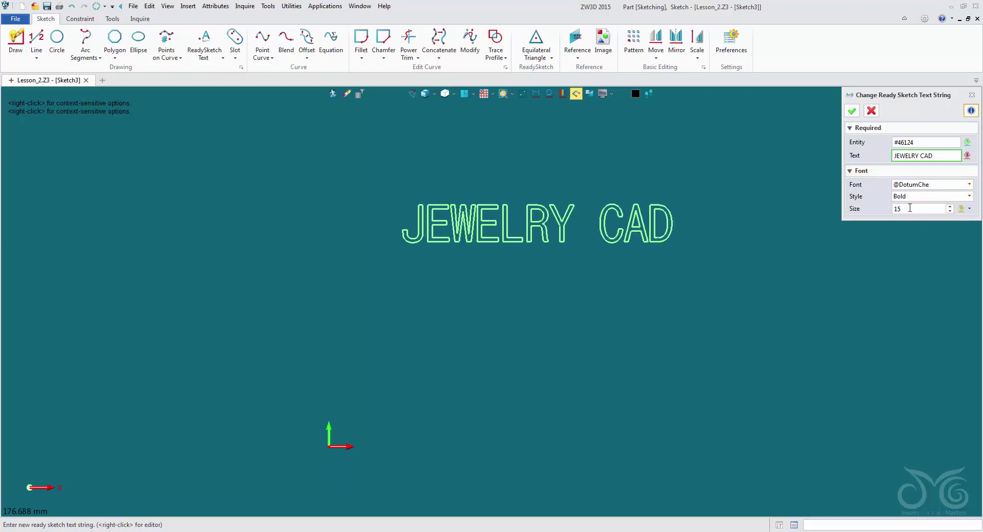
pyautogui.click(852, 111)
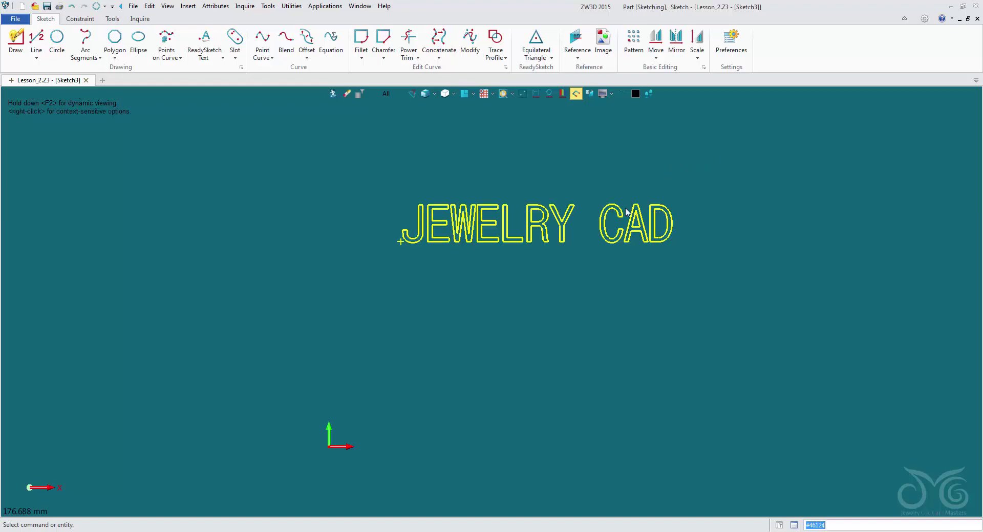
# - Explode the "JEWELRY CAD" ReadySketch text into separate sketch curves
pyautogui.scroll(3, 550, 258)
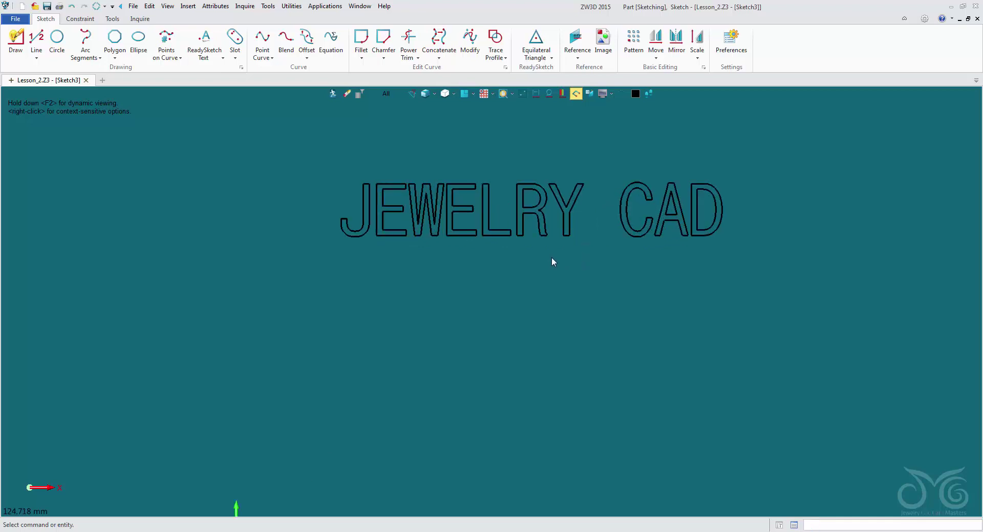
pyautogui.rightClick(573, 220)
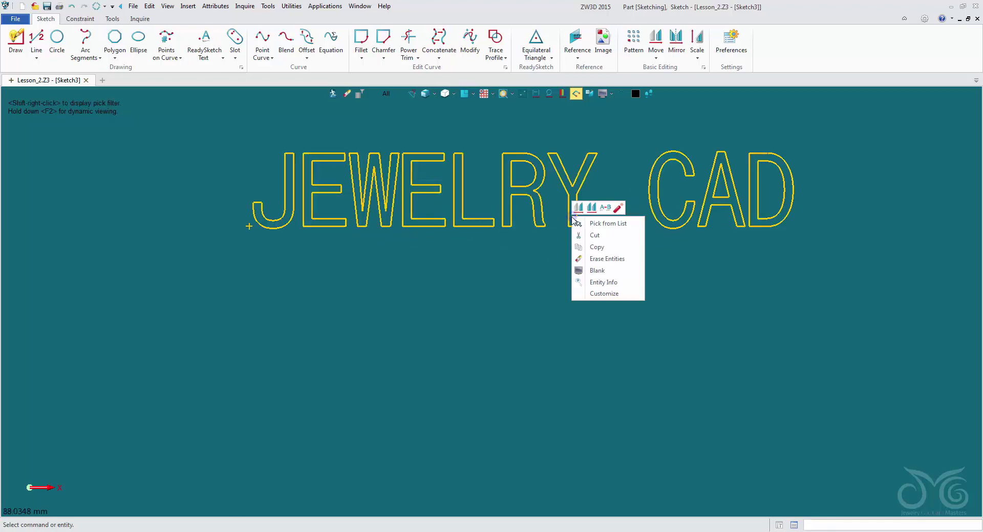
pyautogui.click(617, 208)
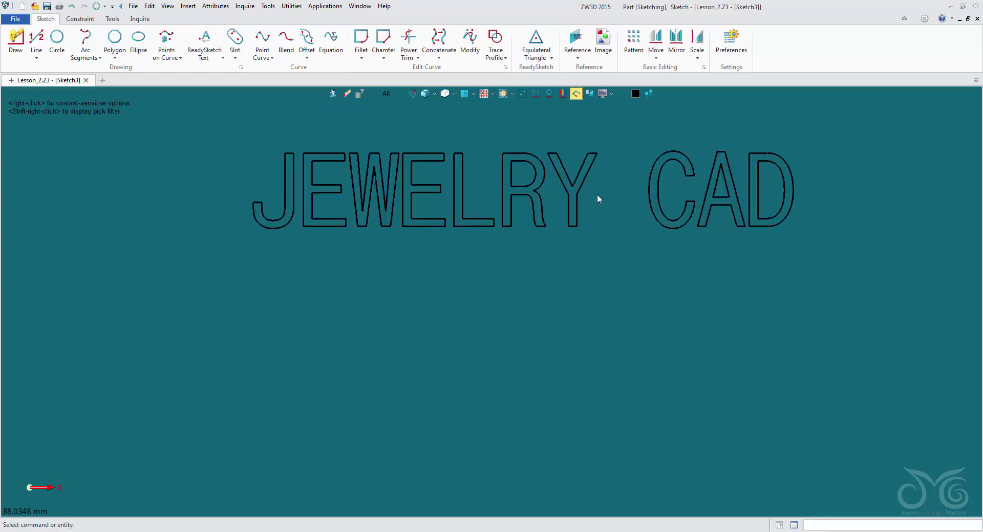
pyautogui.click(587, 178)
# - Start a single-line Text reading "JEWELRY CAD" at about (51.7, -0.5), level with the sketch origin and to its right
pyautogui.scroll(-3, 477, 161)
pyautogui.click(223, 58)
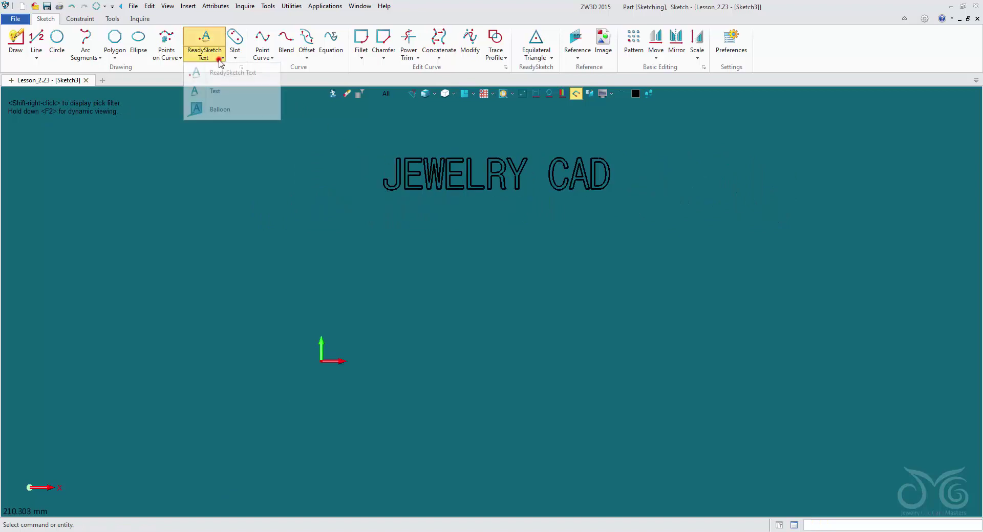
pyautogui.click(213, 93)
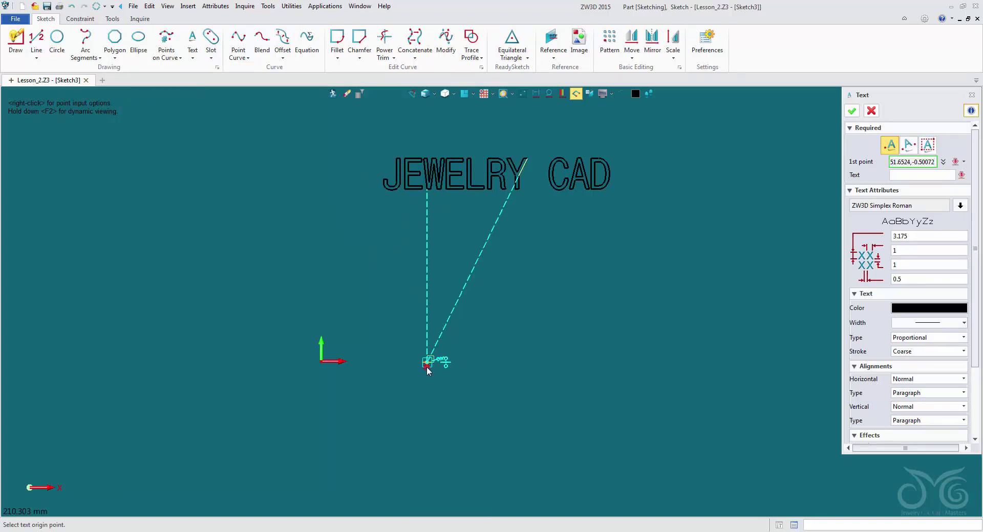
pyautogui.click(428, 367)
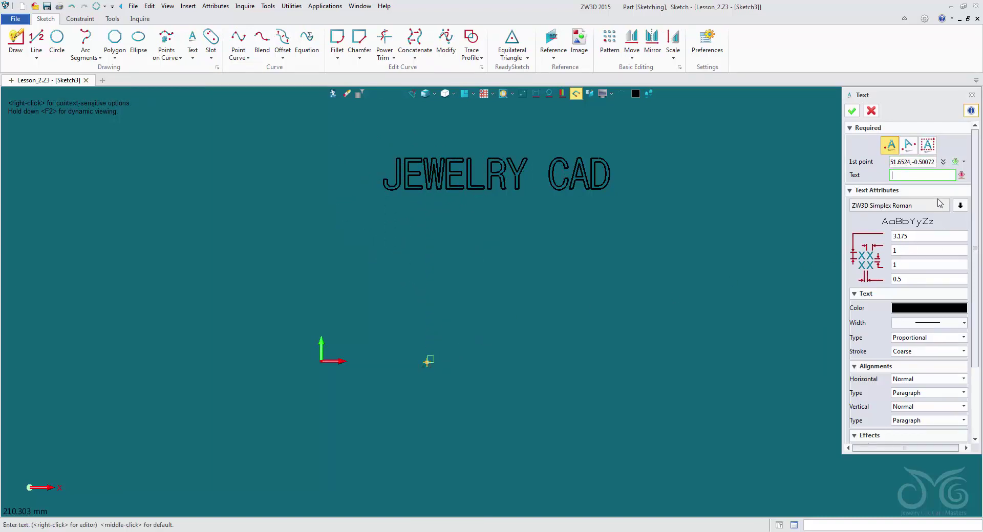
pyautogui.write('JEWELRY CAD')
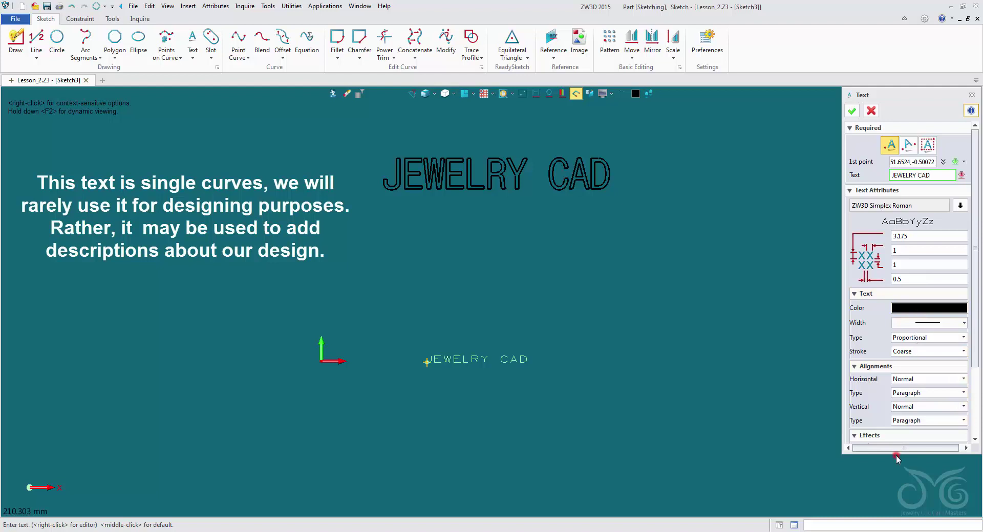
# - Slant the letters of the new single-line "JEWELRY CAD" text forward using the text effects, and create the text
pyautogui.moveTo(895, 454); pyautogui.dragTo(875, 528)
pyautogui.click(913, 454)
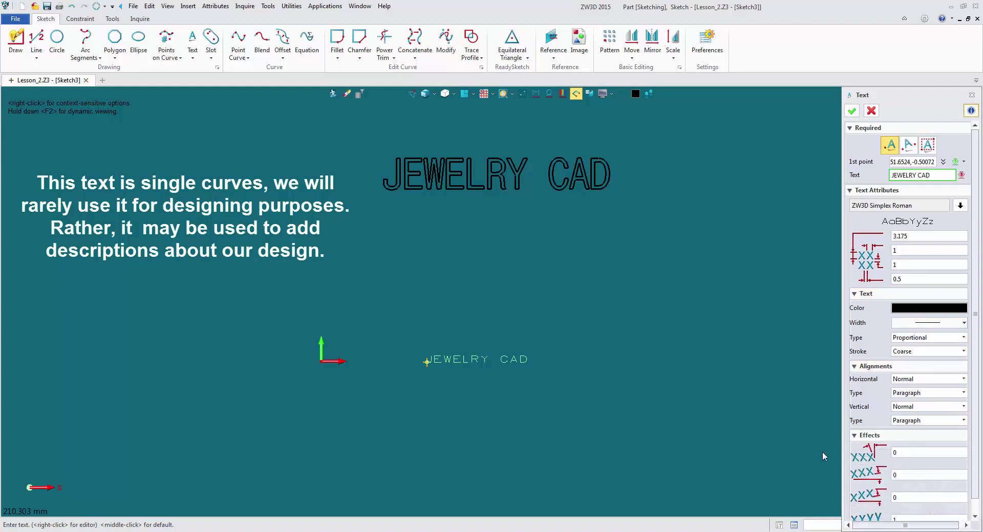
pyautogui.scroll(5, 487, 358)
pyautogui.doubleClick(930, 451)
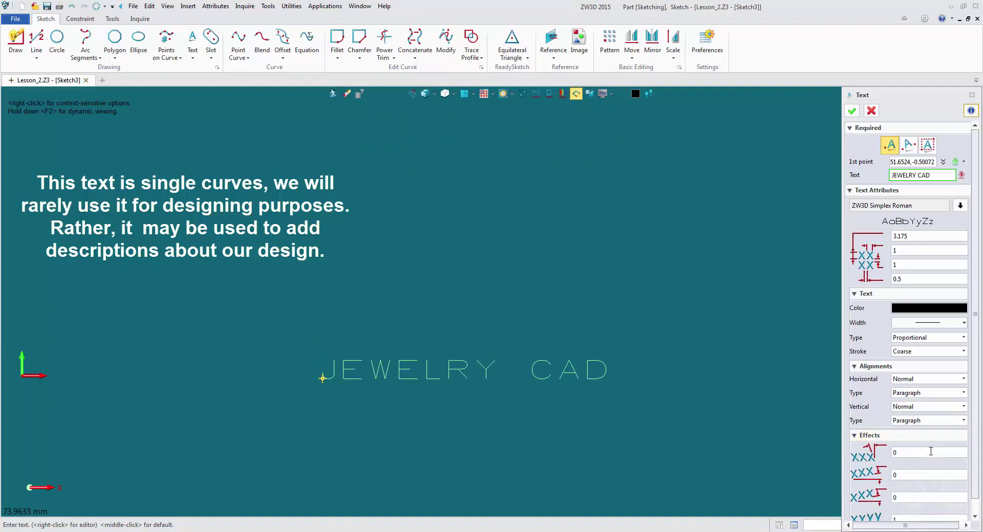
pyautogui.write('3')
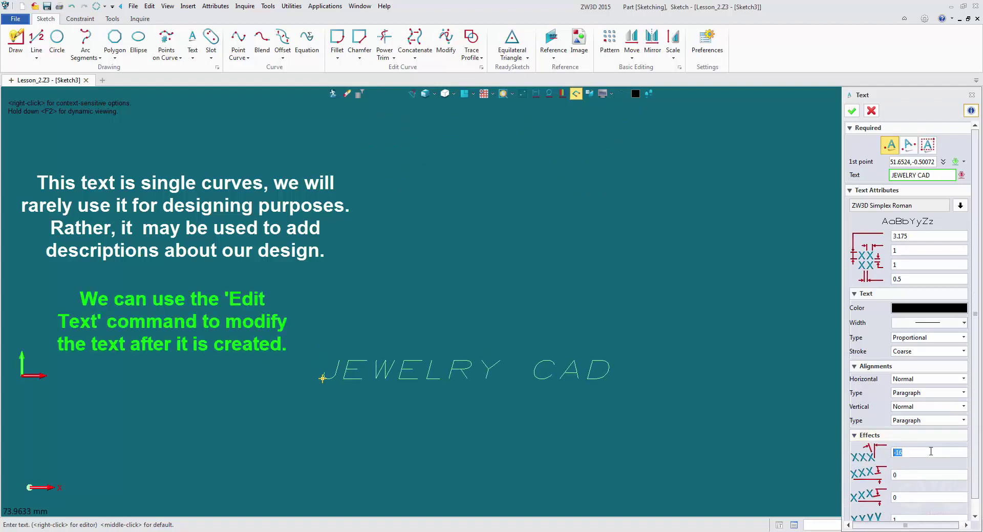
pyautogui.scroll(-11, 931, 452)
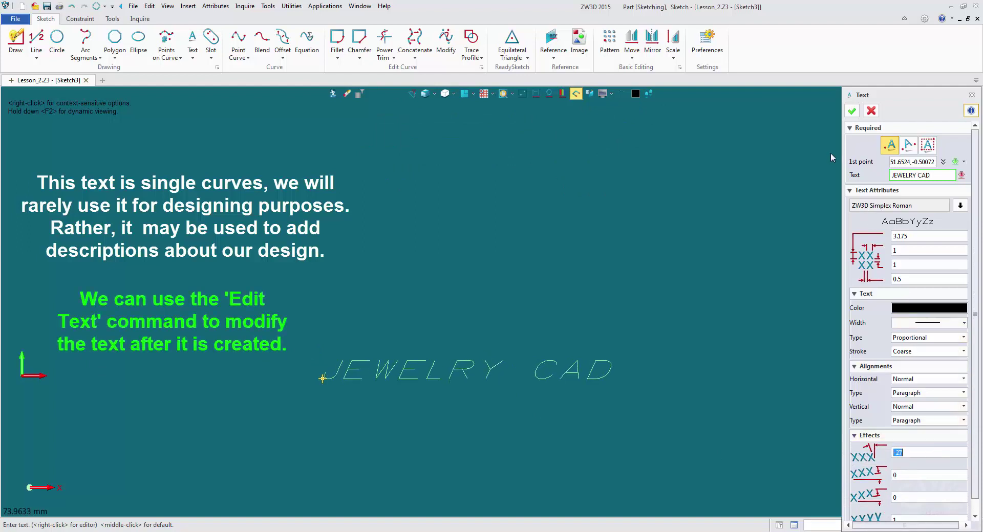
pyautogui.click(852, 111)
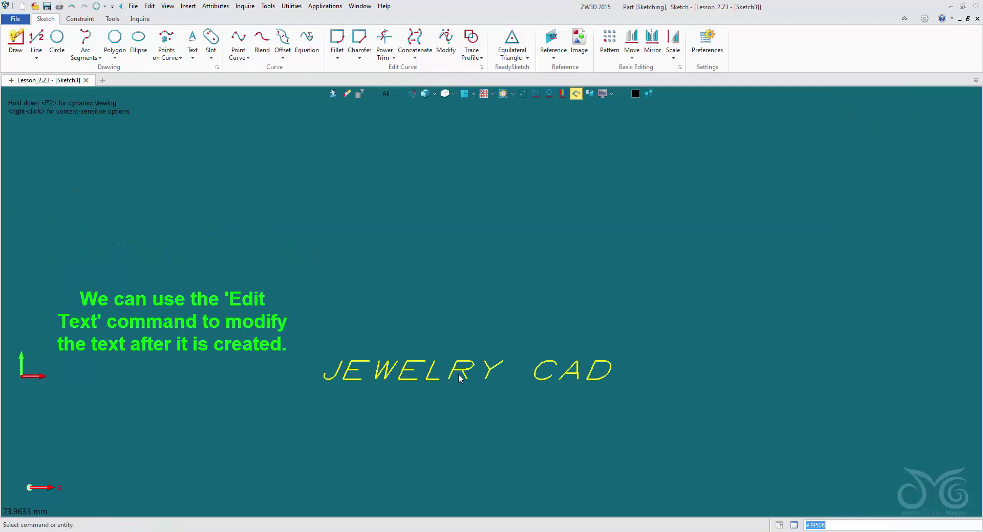
# - Add a Balloon annotation reading "JEWELRY CAD" at about (123.1, 38.7), between the outlined text and the single-line text
pyautogui.hotkey('ctrl', 'f')
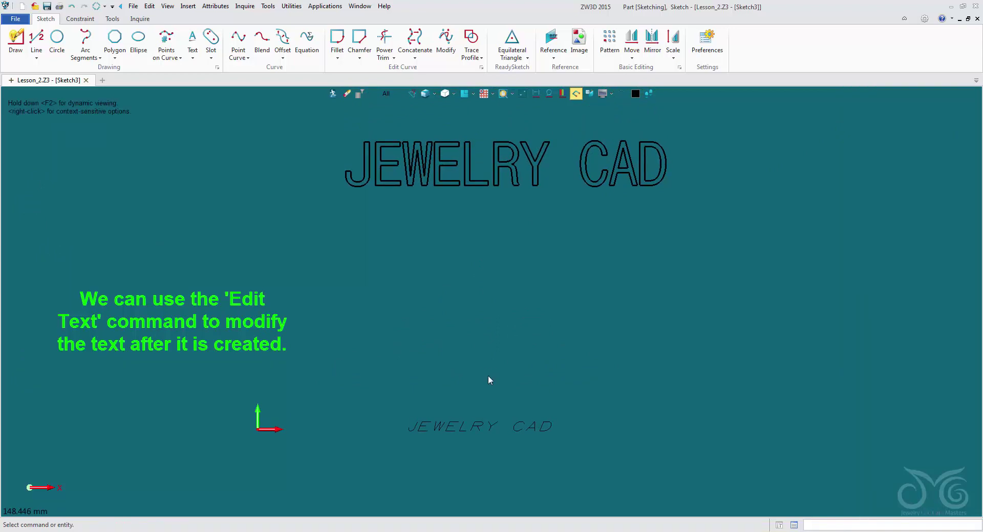
pyautogui.click(193, 57)
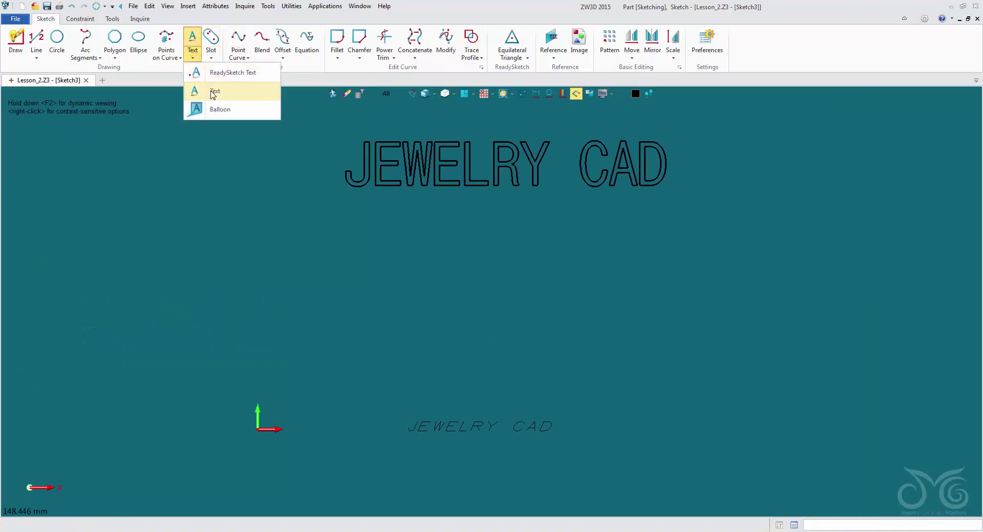
pyautogui.click(219, 110)
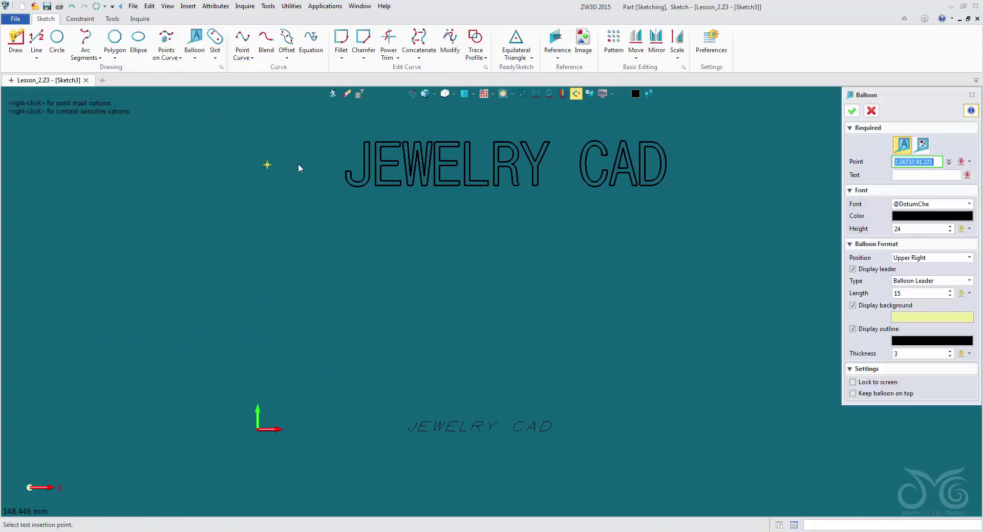
pyautogui.click(614, 318)
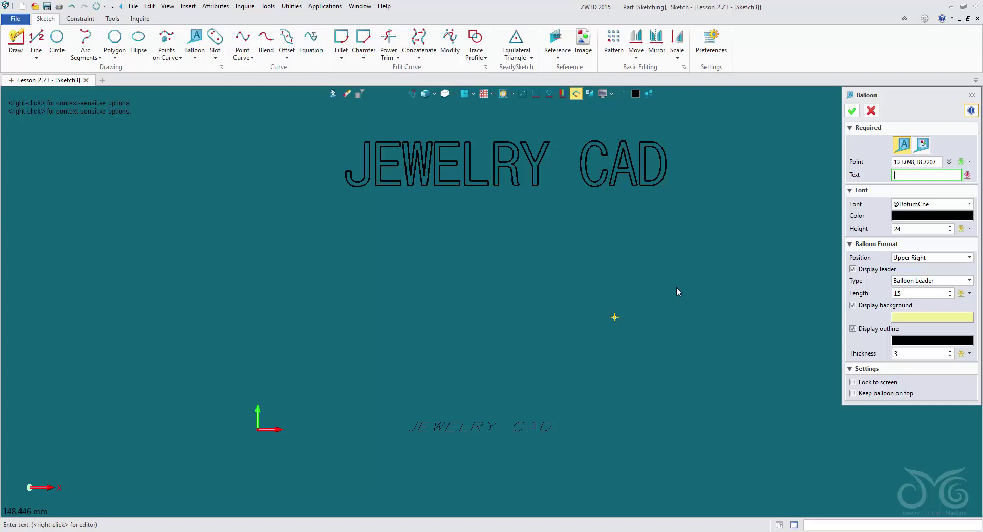
pyautogui.write('JEWELRY ')
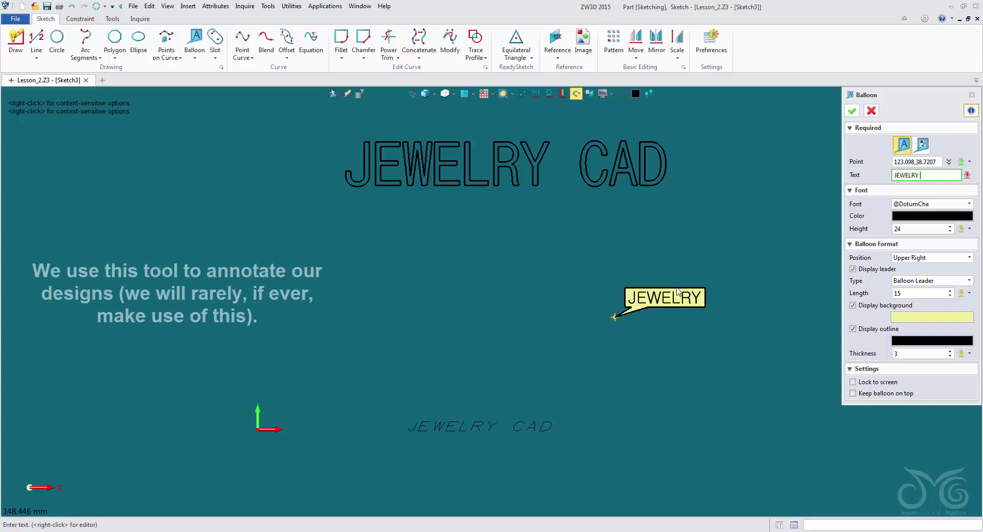
pyautogui.write('CAD')
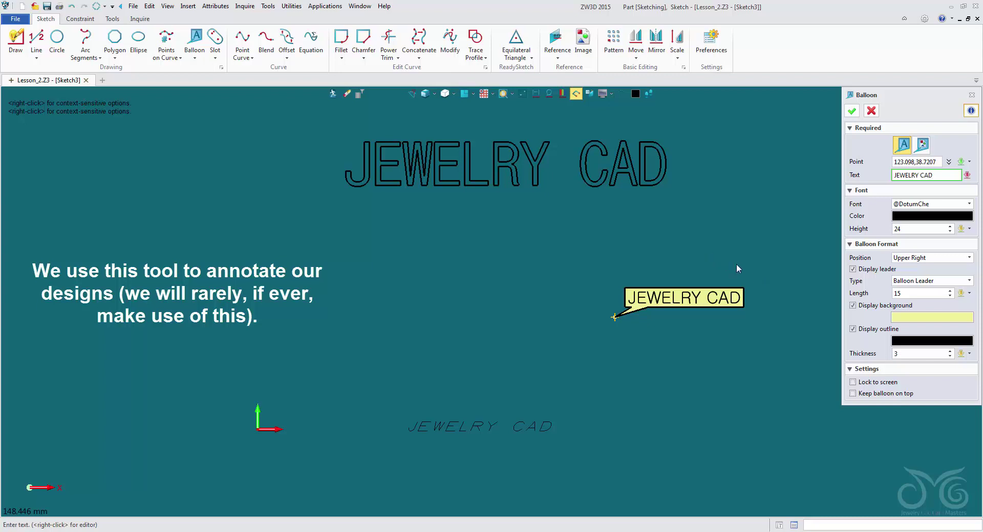
pyautogui.click(851, 110)
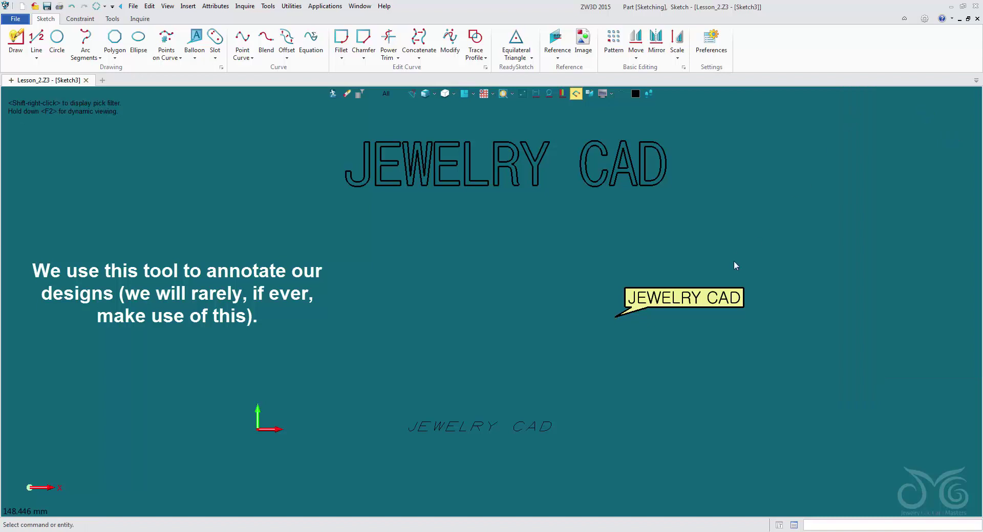
# - Draw a degree 3 open Point Curve through eight zigzag points in the empty area left of the text objects
pyautogui.scroll(1, 501, 322)
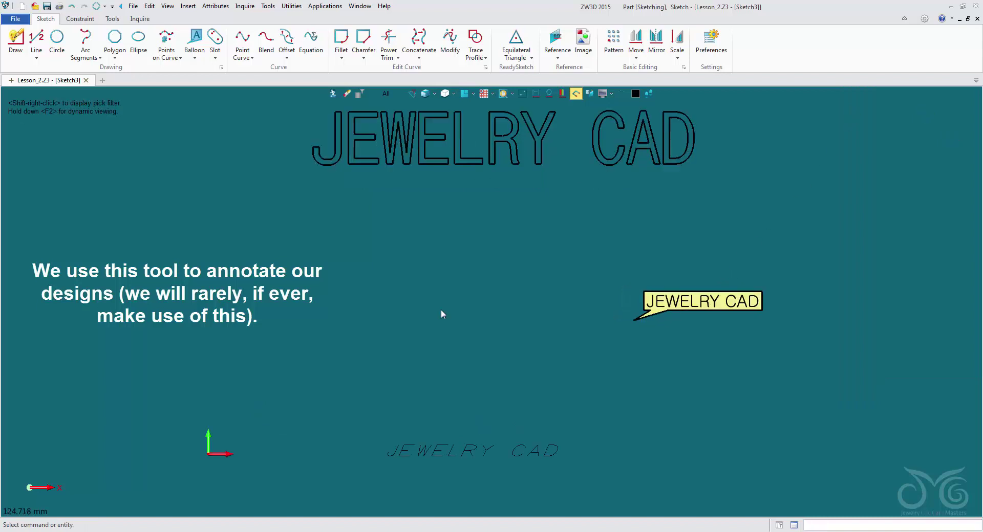
pyautogui.scroll(-3, 441, 311)
pyautogui.moveTo(414, 309); pyautogui.dragTo(638, 279, button='middle')
pyautogui.scroll(-3, 638, 279)
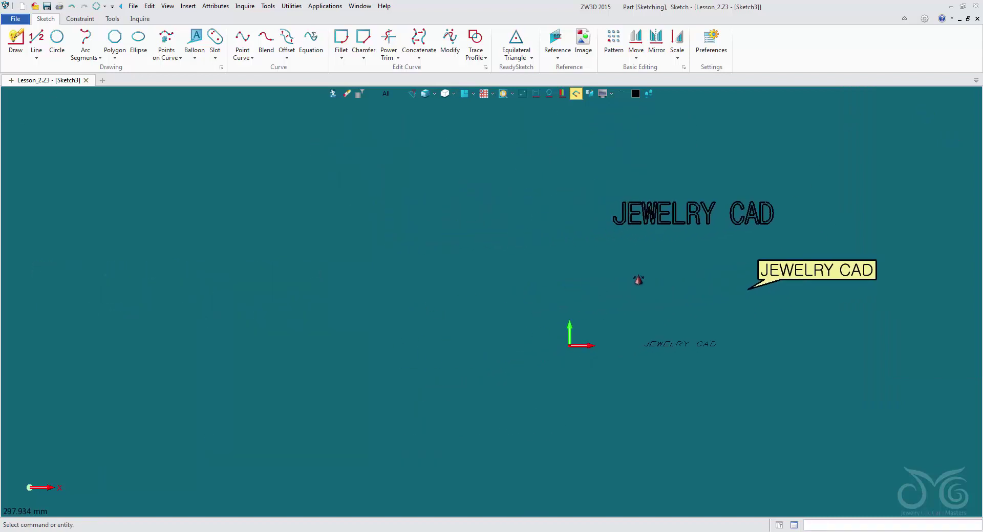
pyautogui.click(240, 39)
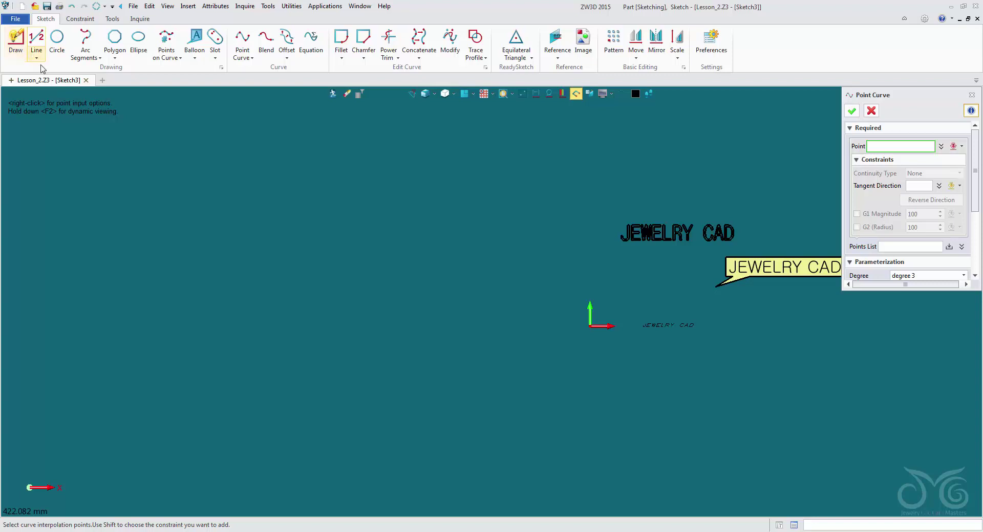
pyautogui.click(116, 213)
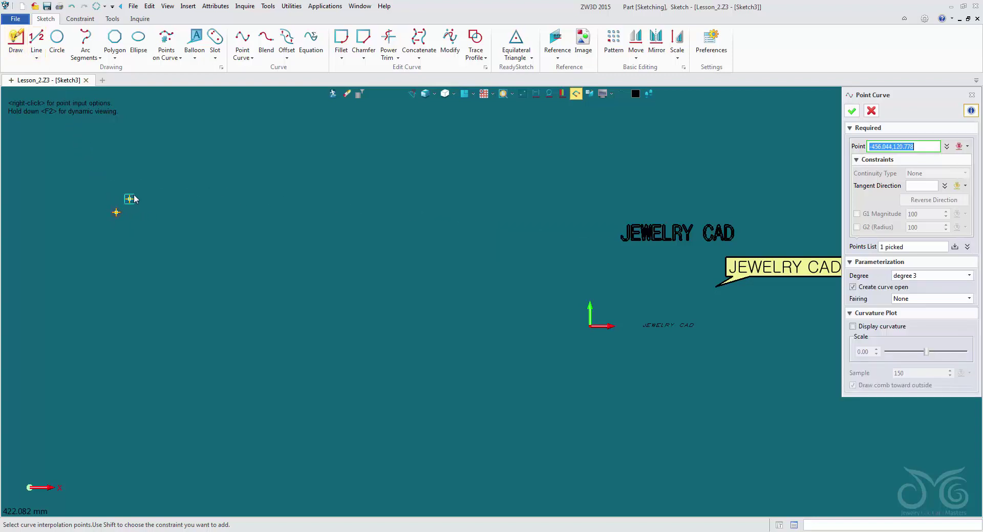
pyautogui.click(180, 176)
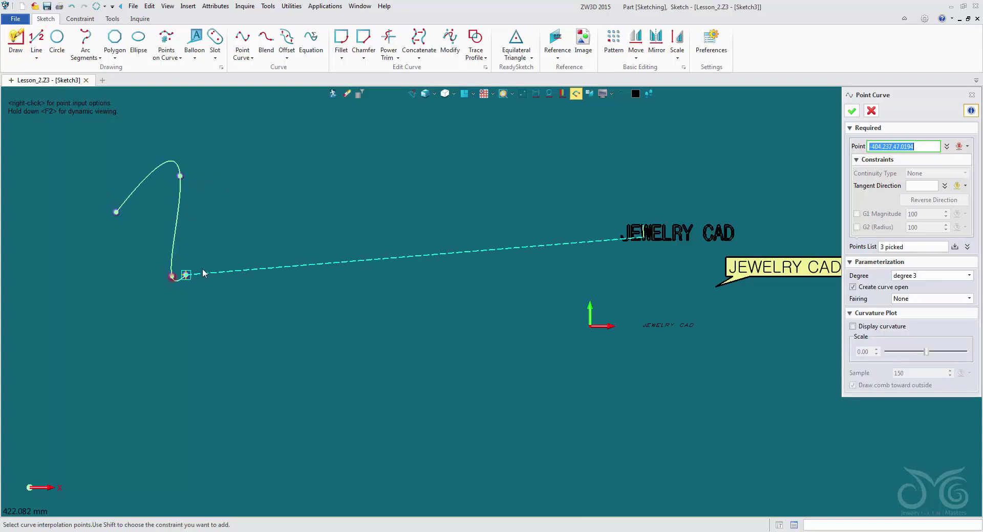
pyautogui.click(172, 276)
pyautogui.click(240, 241)
pyautogui.click(265, 327)
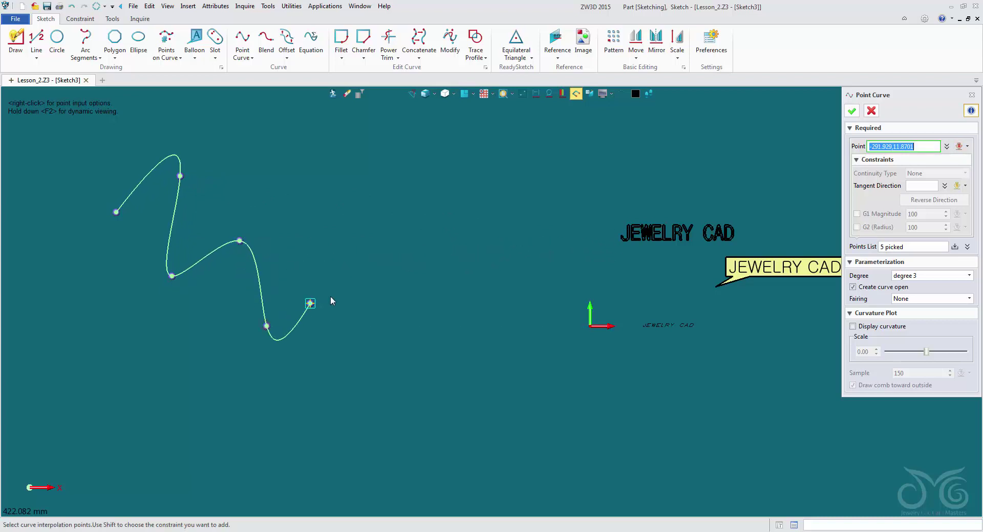
pyautogui.click(358, 276)
pyautogui.click(396, 348)
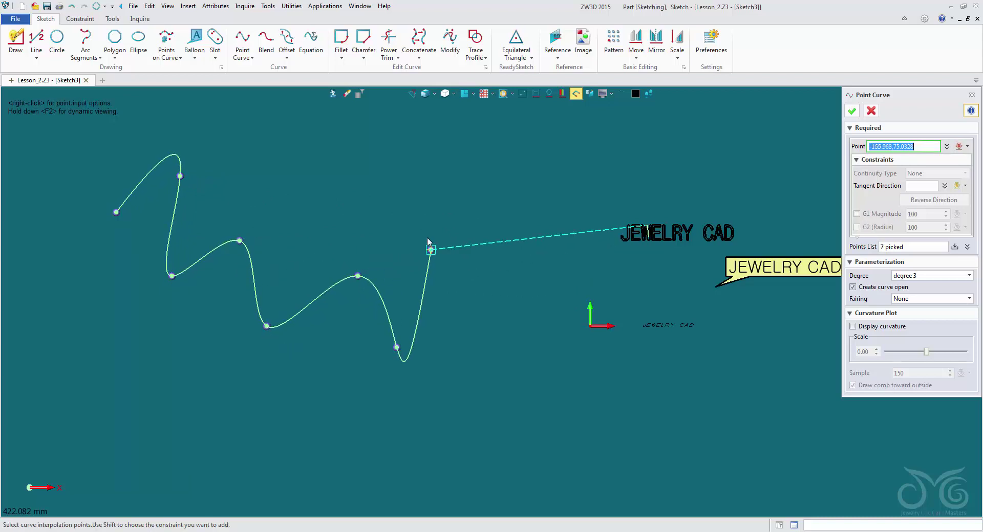
pyautogui.click(429, 232)
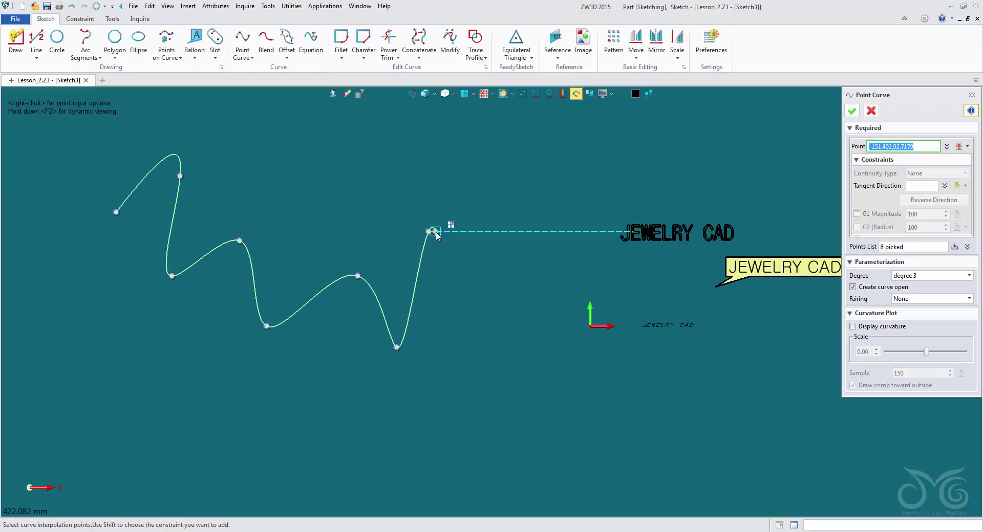
pyautogui.middleClick(465, 231)
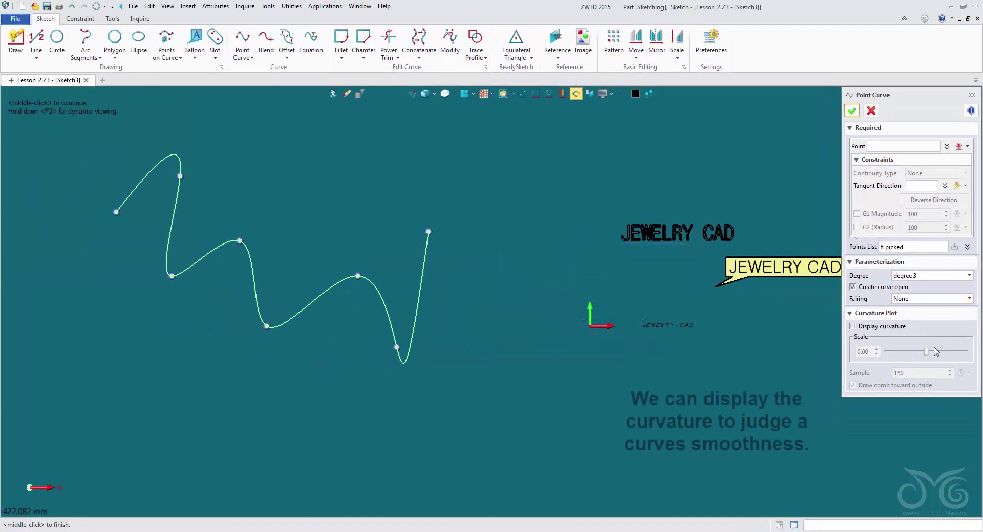
# - Display the curvature comb on the new curve to judge its smoothness, and hide it again
pyautogui.click(882, 327)
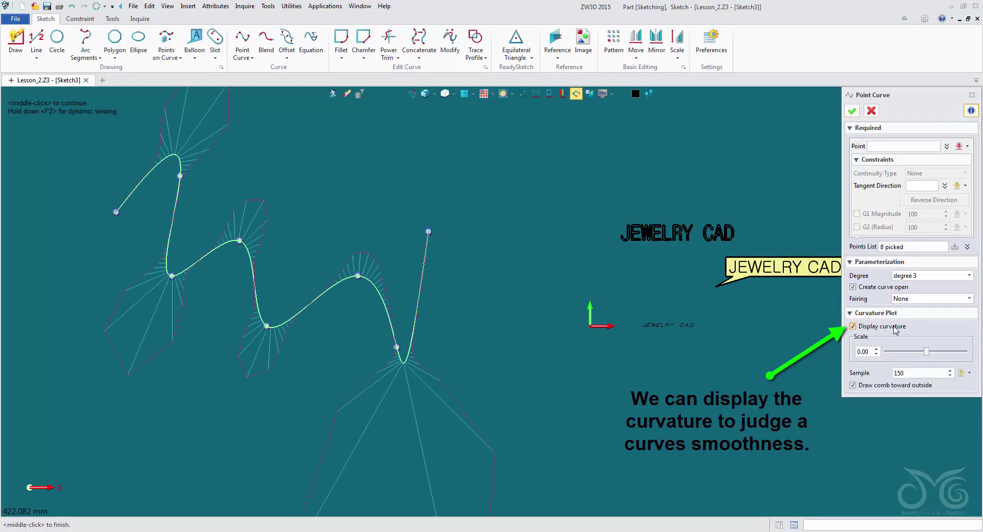
pyautogui.click(896, 328)
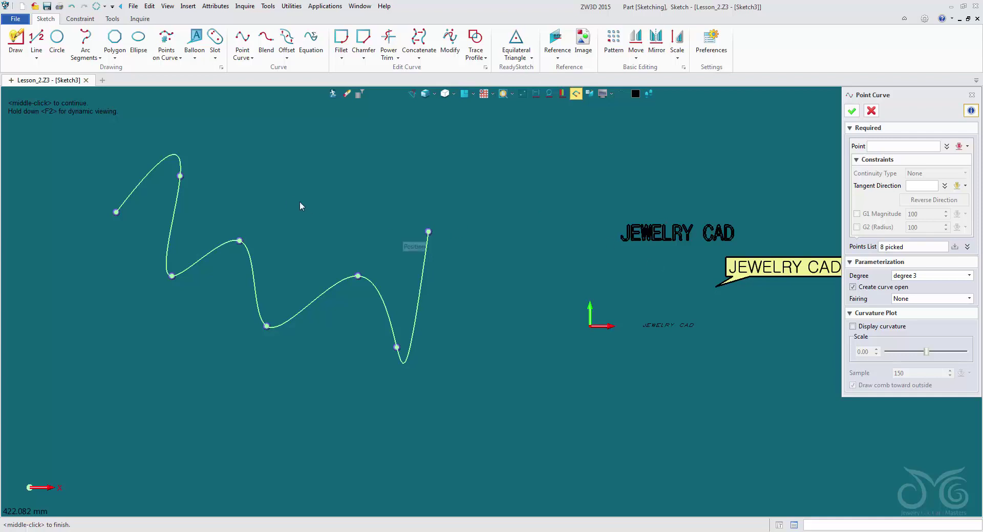
# - Adjust the tangent and curvature handles at the curve's sixth point, giving about 428.7 G1 magnitude and about 47.2 G2 radius
pyautogui.scroll(2, 292, 202)
pyautogui.moveTo(322, 258); pyautogui.dragTo(409, 263, button='right')
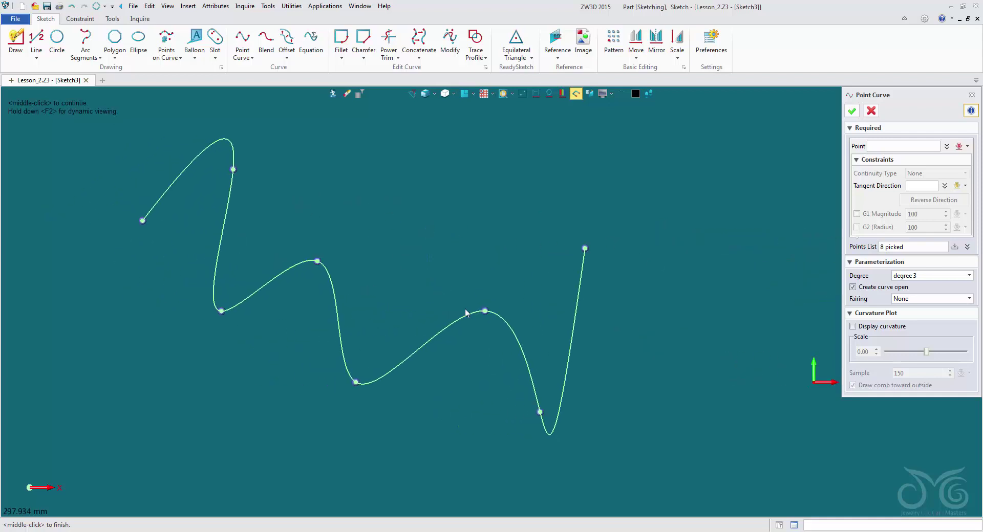
pyautogui.click(483, 314)
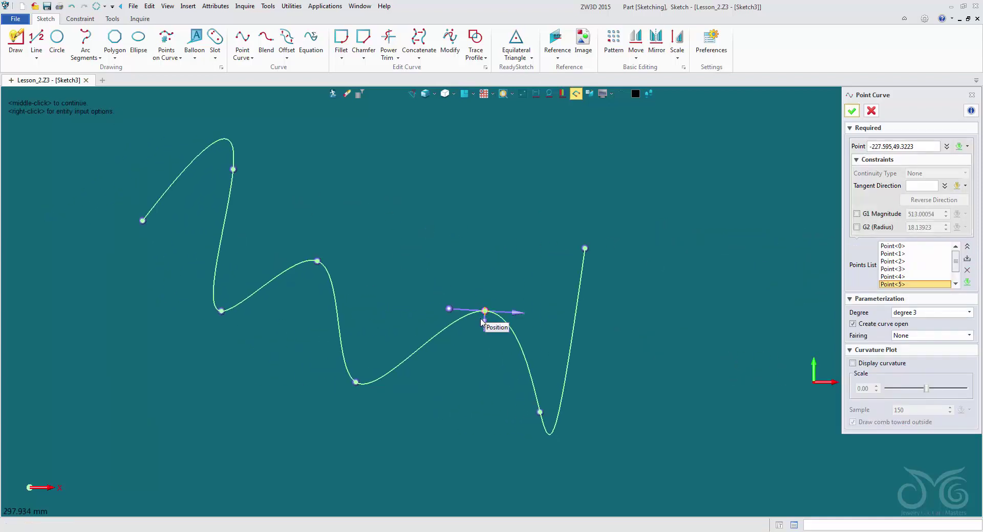
pyautogui.moveTo(449, 310)
pyautogui.mouseDown()
pyautogui.moveTo(435, 289)
pyautogui.moveTo(418, 291)
pyautogui.moveTo(433, 343)
pyautogui.moveTo(438, 294)
pyautogui.mouseUp()
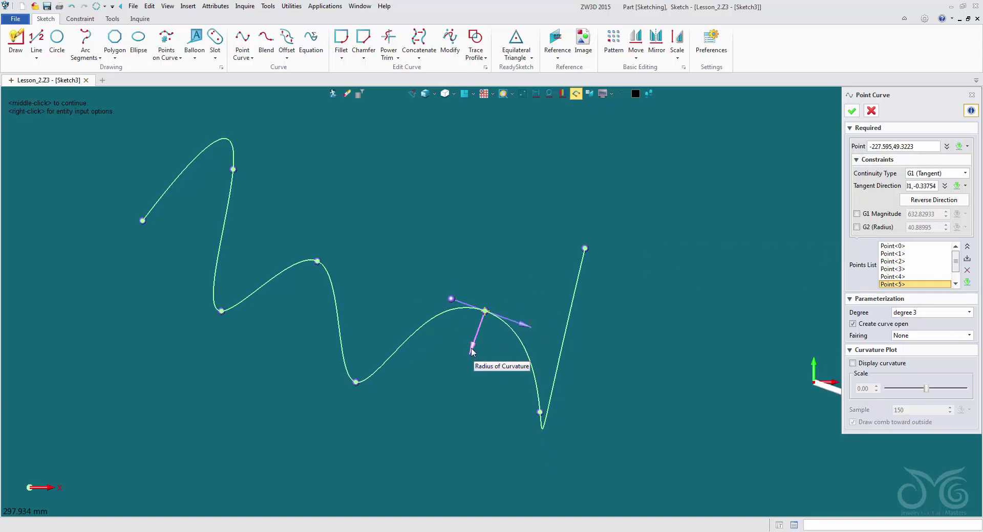
pyautogui.moveTo(525, 329); pyautogui.dragTo(465, 353)
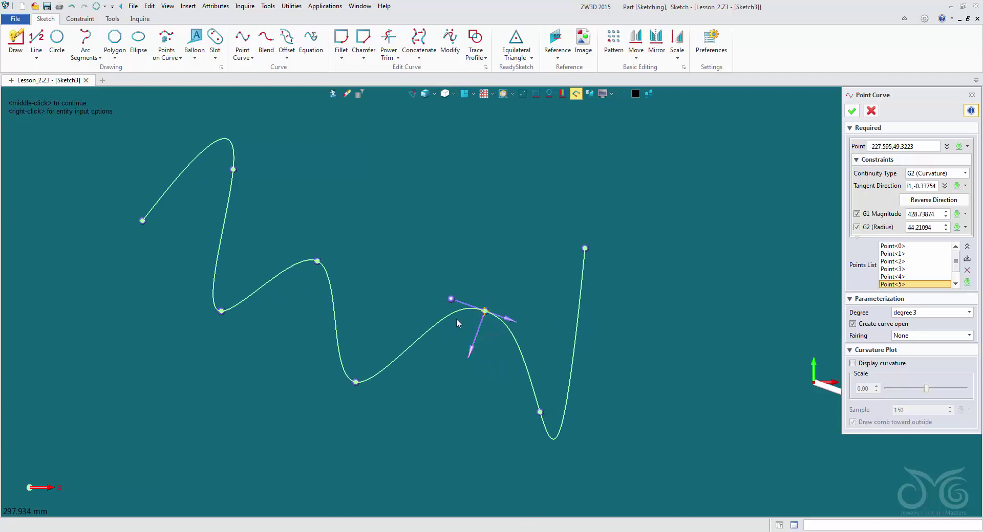
pyautogui.moveTo(451, 301)
pyautogui.mouseDown()
pyautogui.moveTo(450, 321)
pyautogui.moveTo(471, 277)
pyautogui.moveTo(456, 302)
pyautogui.mouseUp()
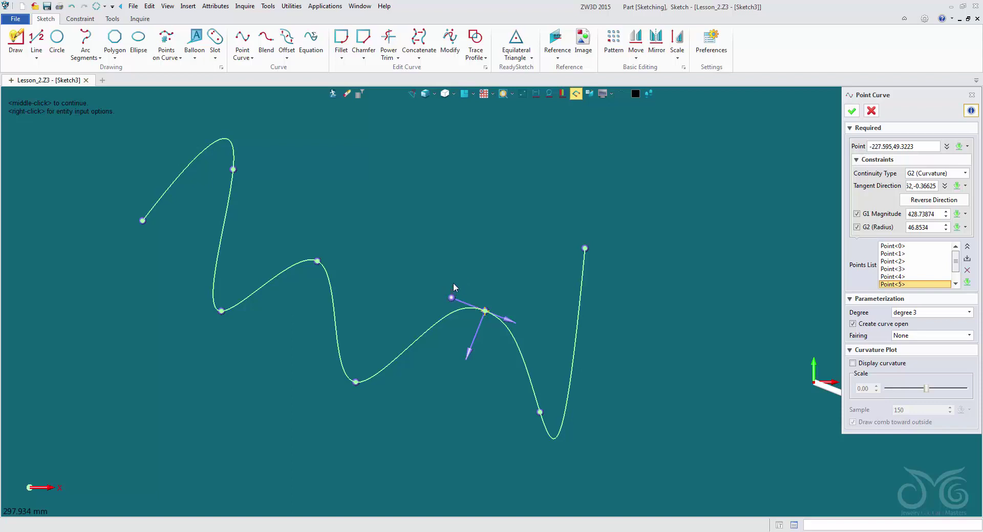
pyautogui.moveTo(452, 298); pyautogui.dragTo(461, 296)
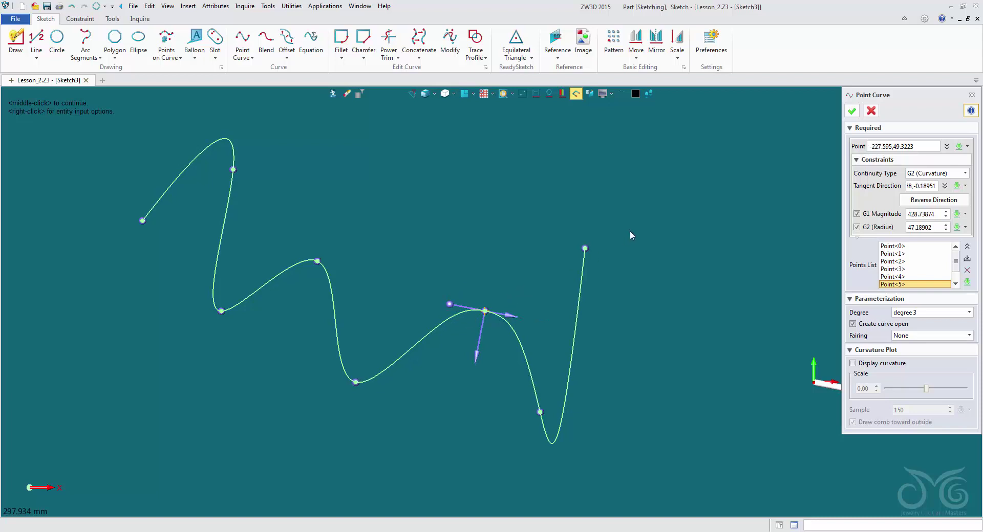
# - Try the sketch's Y axis as the tangent direction at the sixth point, and clear the direction
pyautogui.moveTo(768, 237)
pyautogui.mouseDown(button='right')
pyautogui.moveTo(655, 220)
pyautogui.moveTo(665, 226)
pyautogui.mouseUp(button='right')
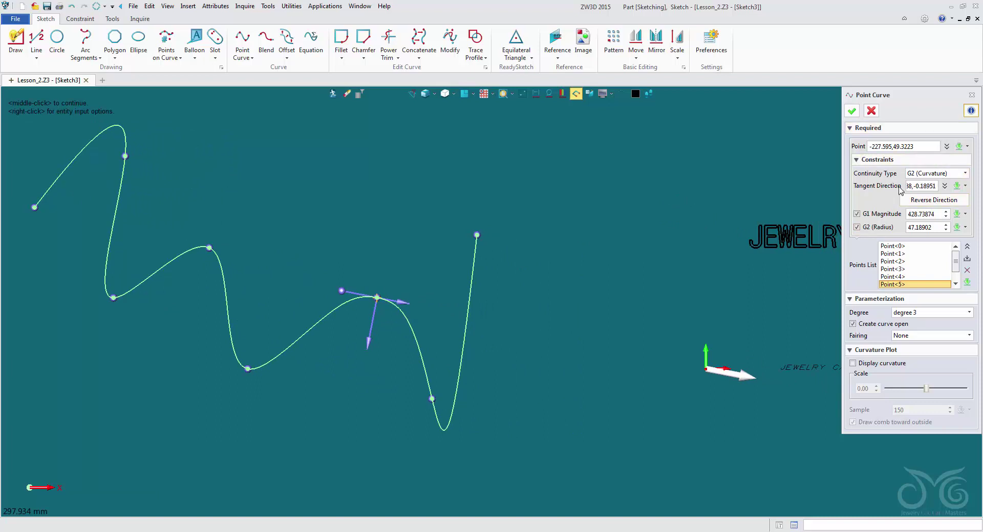
pyautogui.click(919, 186)
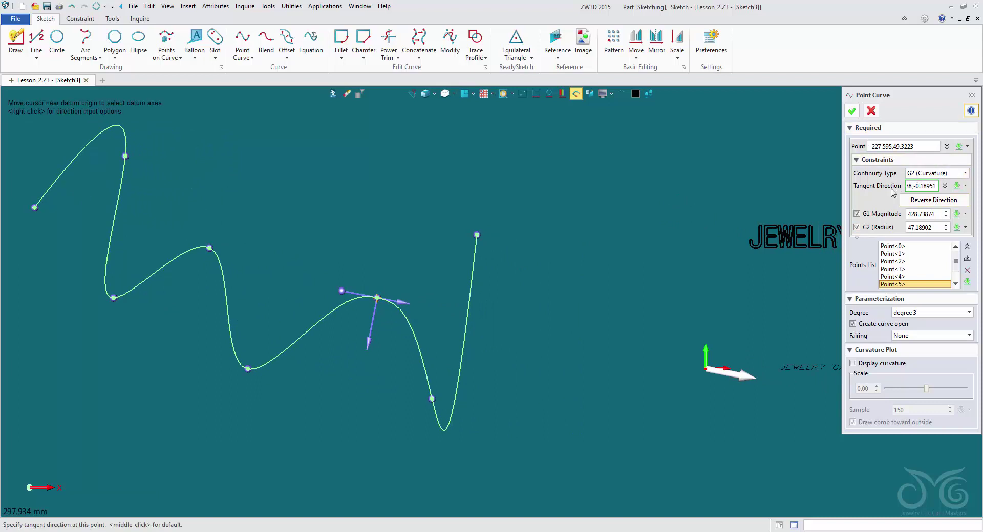
pyautogui.press('BackSpace')
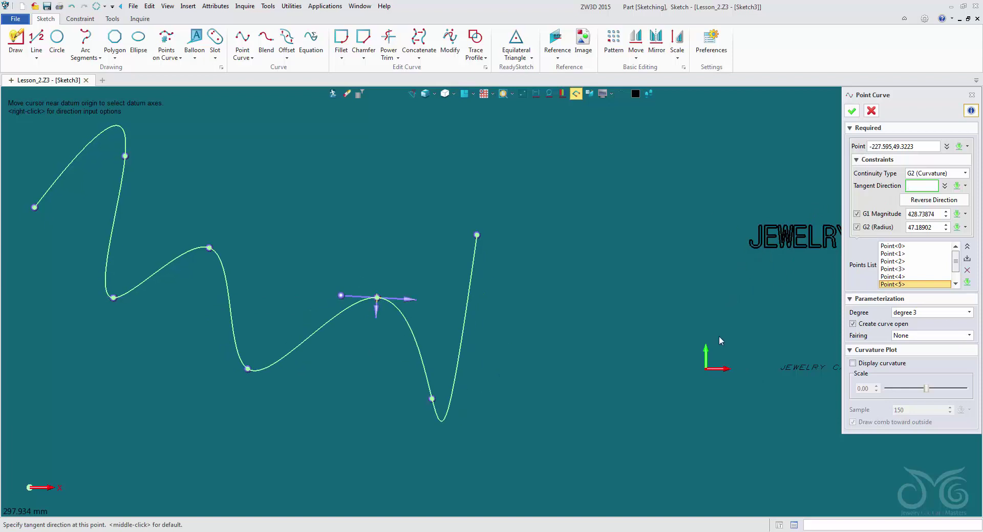
pyautogui.click(707, 356)
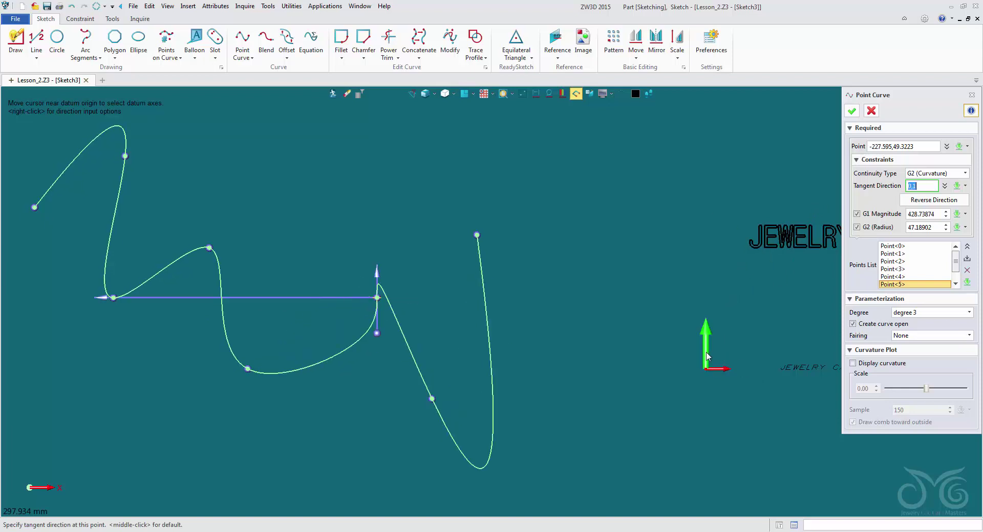
pyautogui.press('BackSpace')
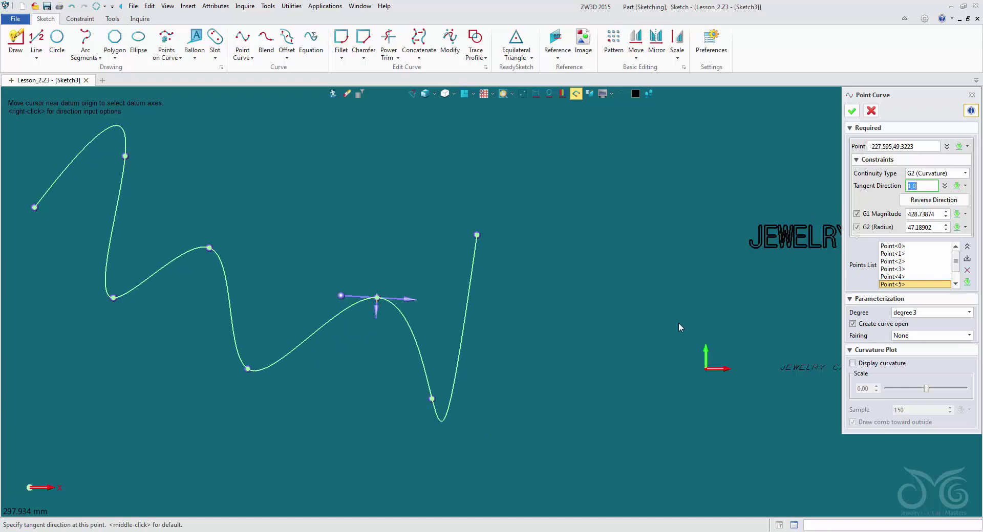
pyautogui.rightClick(667, 296)
pyautogui.rightClick(664, 292)
pyautogui.rightClick(620, 286)
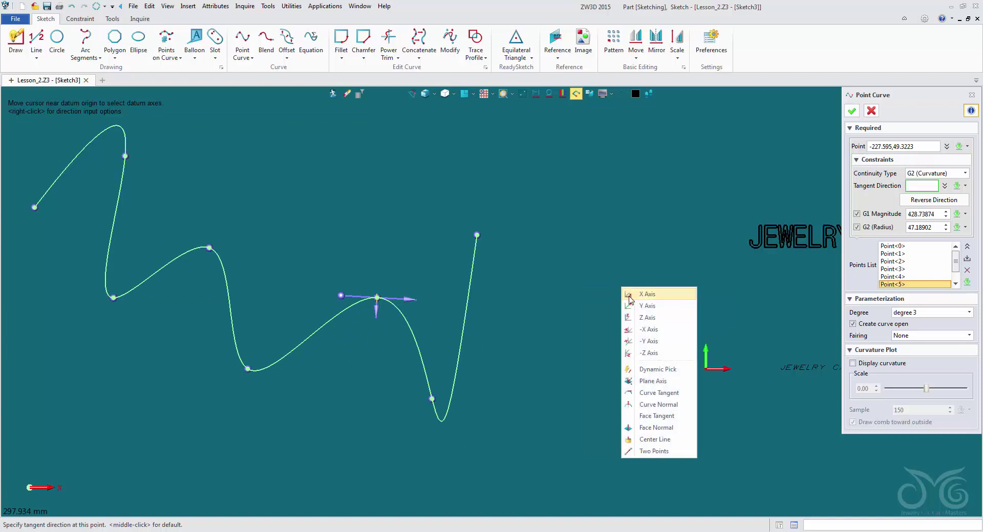
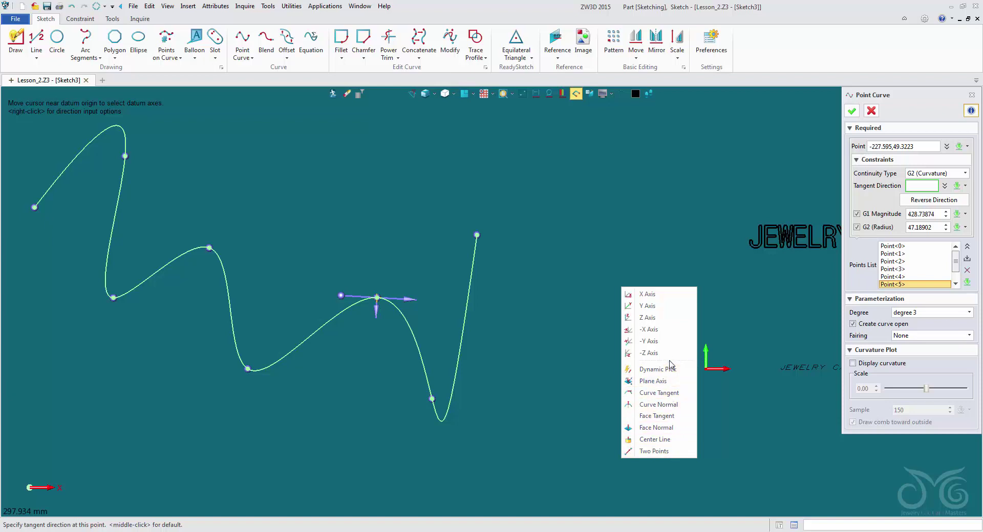
pyautogui.click(724, 295)
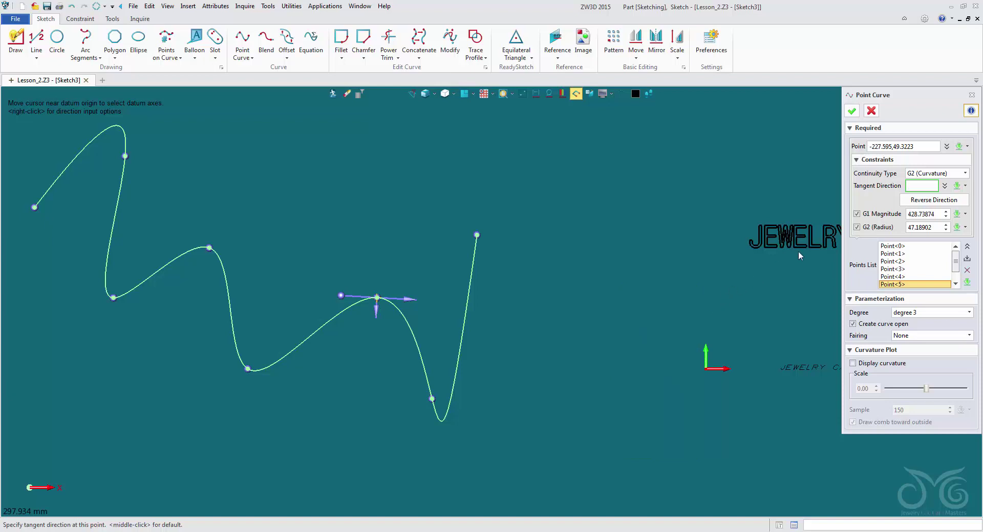
# - Set the sixth point's tangent direction to the X axis (1,0) and create the point curve
pyautogui.click(725, 368)
pyautogui.click(726, 367)
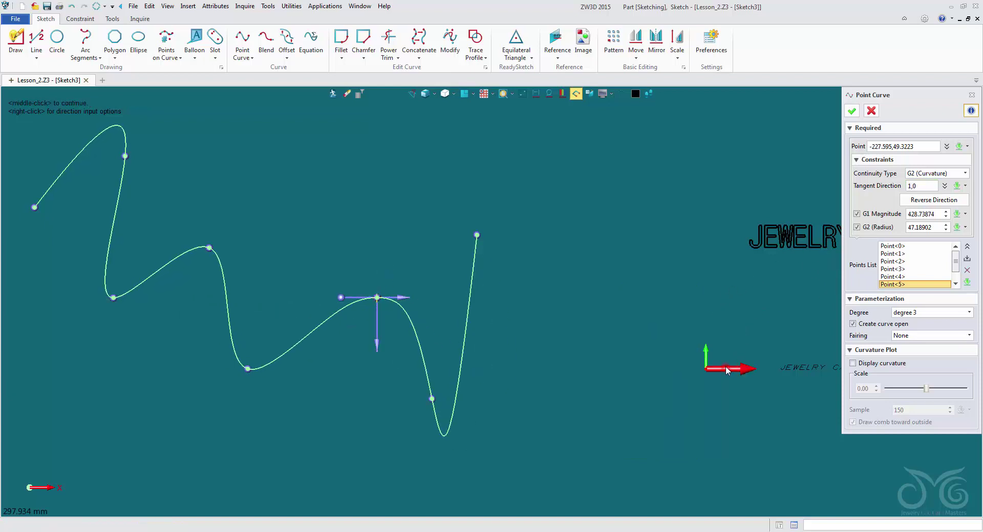
pyautogui.click(850, 111)
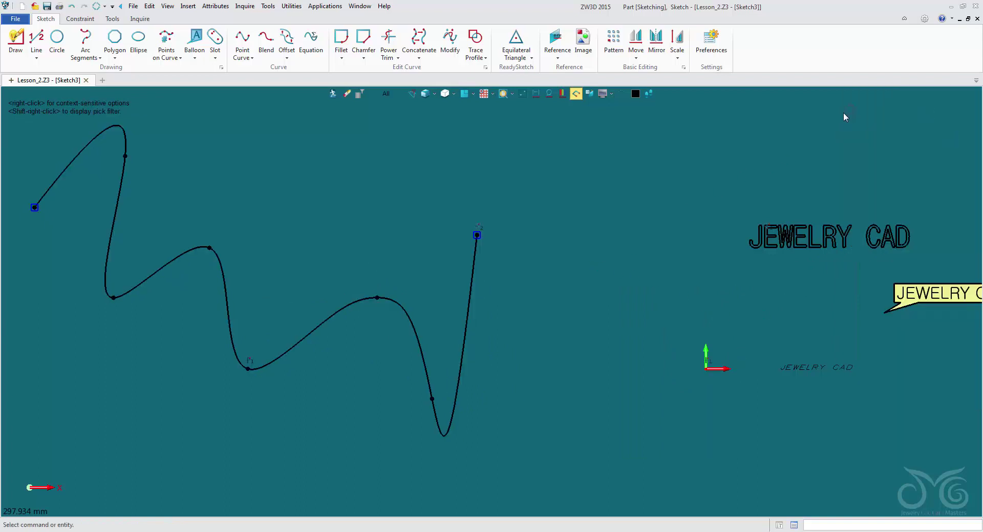
# - Move the curve's last point down and outward, its sixth point to about (-240.5, 105.6) and its fourth point to about (-331.5, 116.2)
pyautogui.click(477, 236)
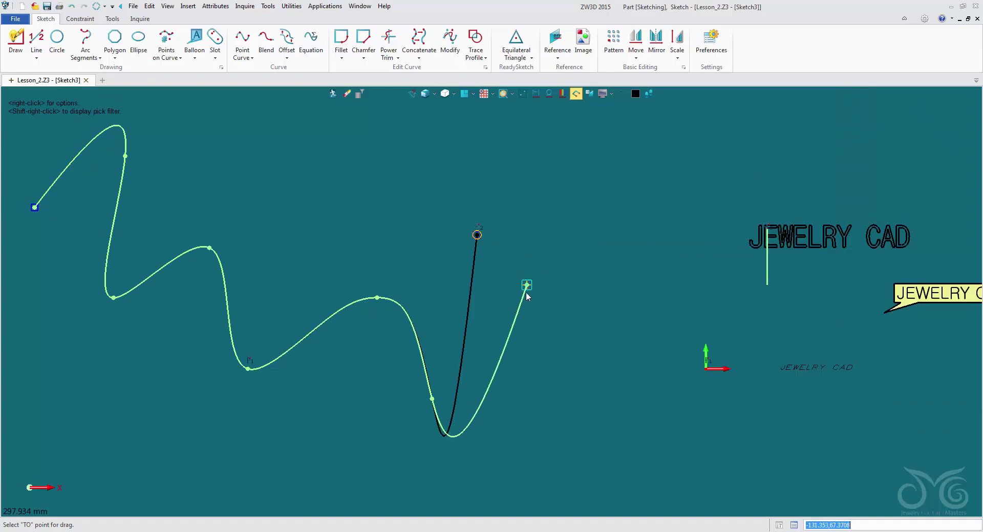
pyautogui.click(521, 325)
pyautogui.click(377, 298)
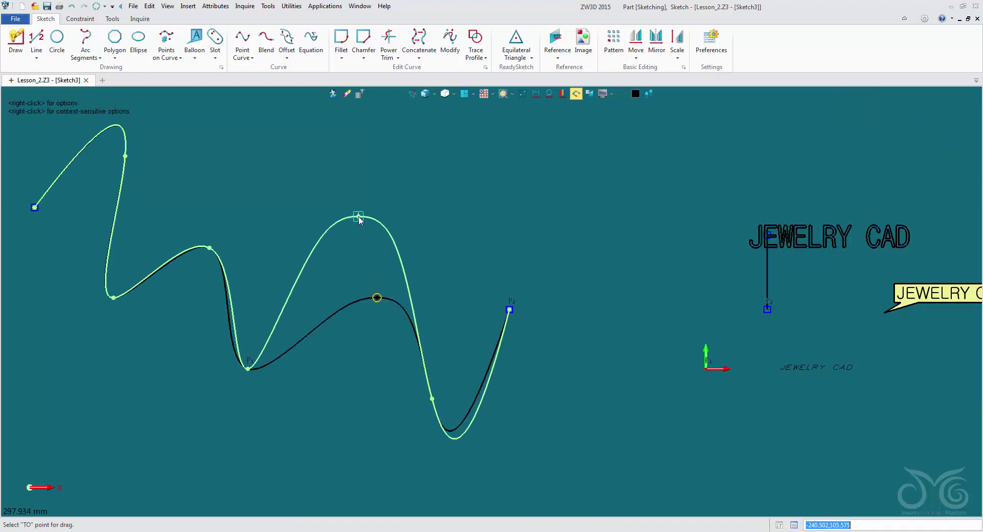
pyautogui.click(358, 217)
pyautogui.click(209, 248)
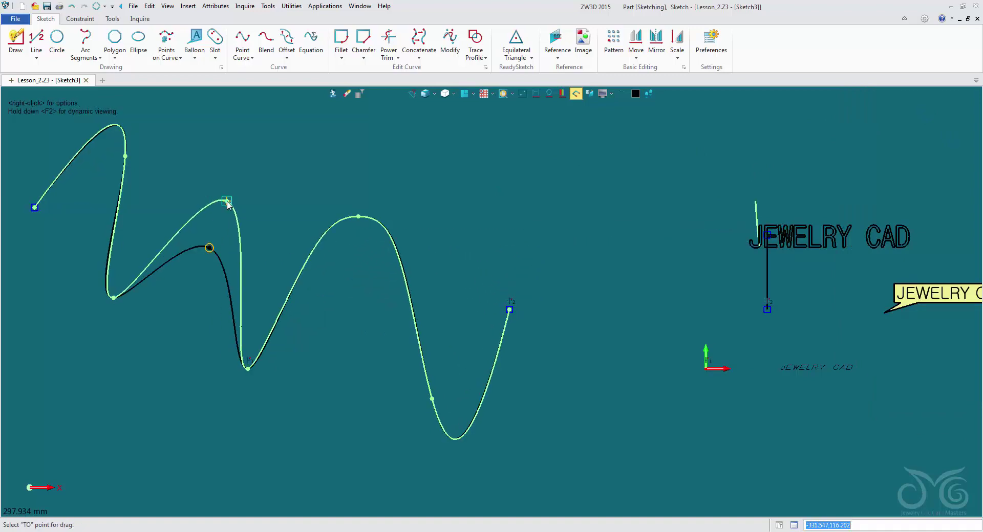
pyautogui.click(227, 201)
# - Modify the point curve again, tilting the tangent direction at its fourth point more steeply, and apply the change
pyautogui.scroll(-1, 262, 193)
pyautogui.moveTo(319, 197); pyautogui.dragTo(426, 213, button='middle')
pyautogui.scroll(1, 425, 213)
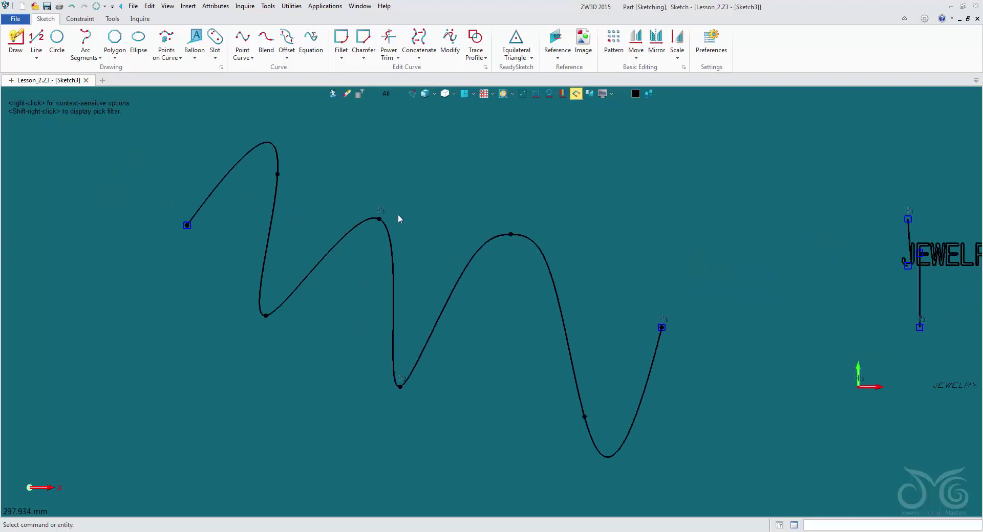
pyautogui.doubleClick(366, 223)
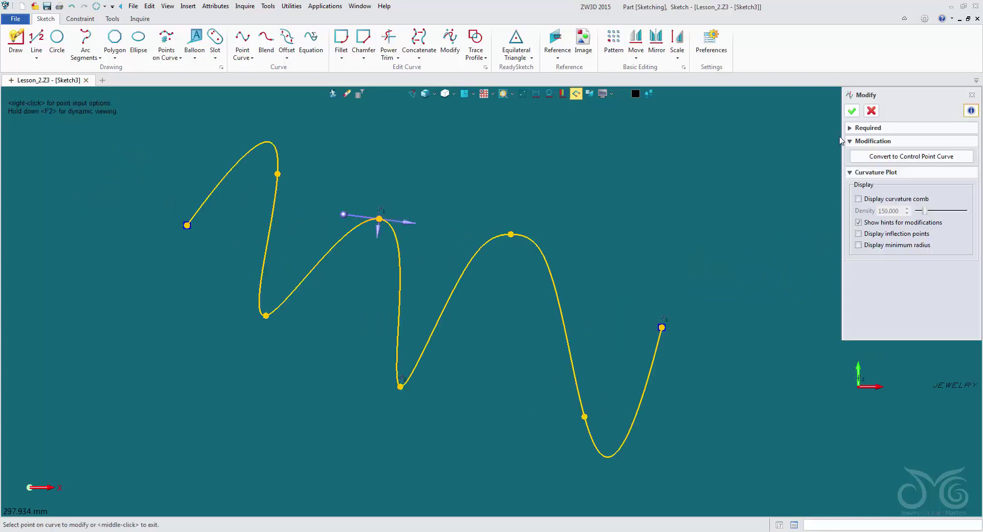
pyautogui.click(849, 128)
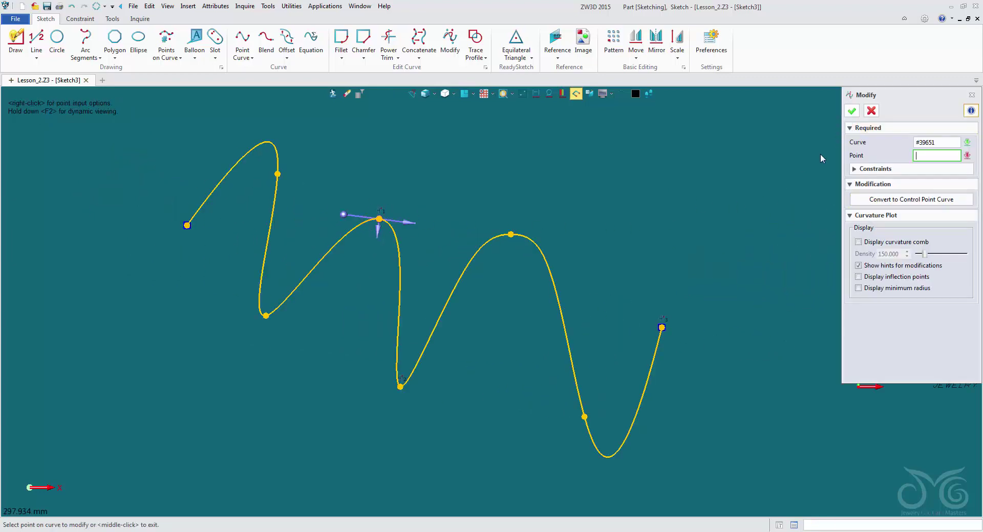
pyautogui.click(855, 169)
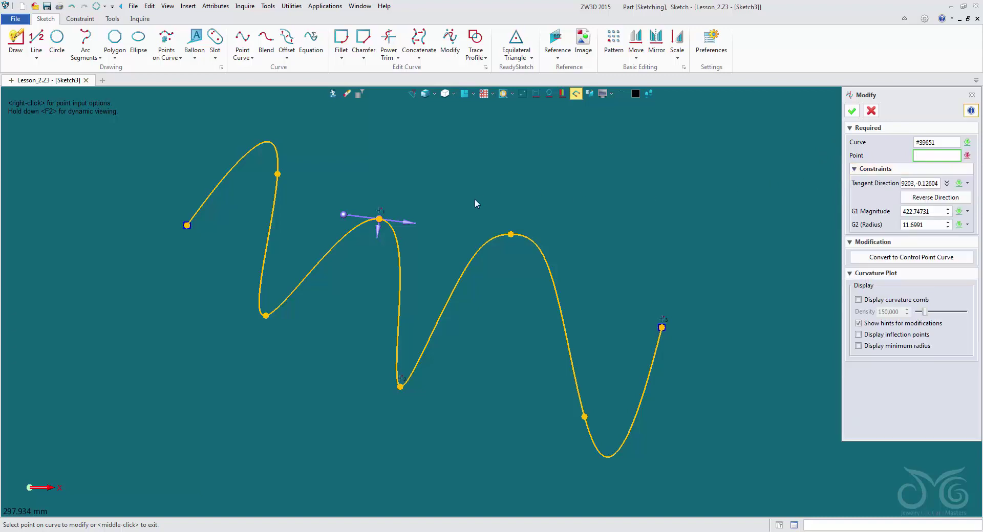
pyautogui.moveTo(343, 221); pyautogui.dragTo(349, 200)
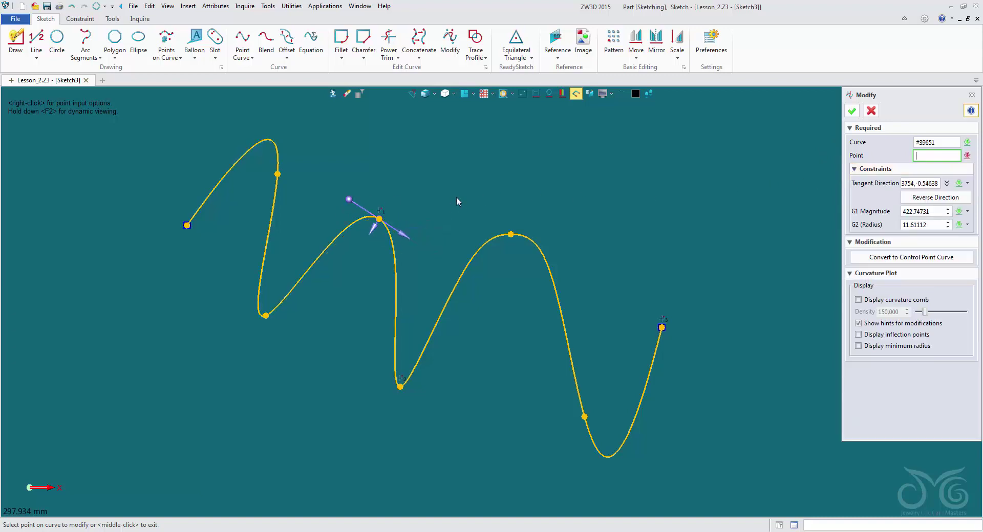
pyautogui.click(851, 110)
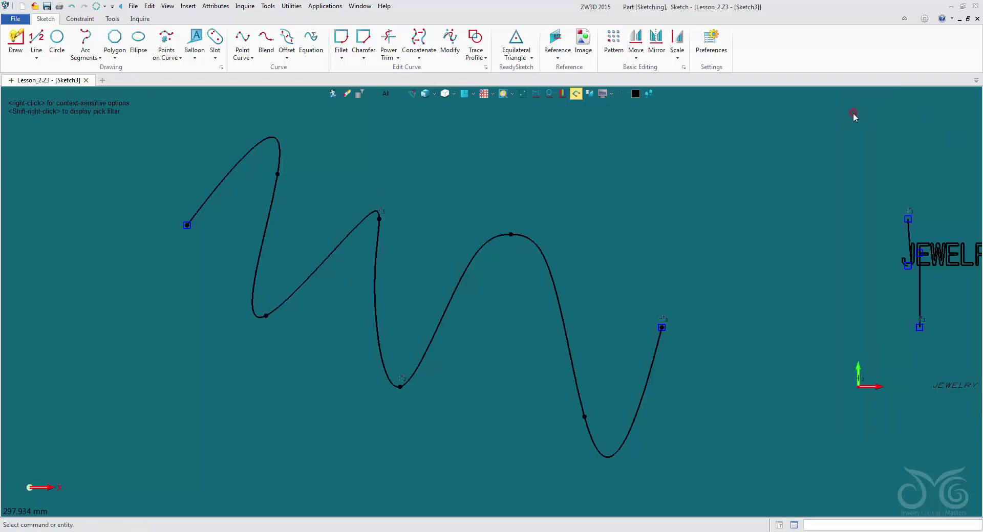
# - Draw a degree 3 Control Point curve below the point curve, using ten control points placed in a zigzag
pyautogui.scroll(-3, 821, 152)
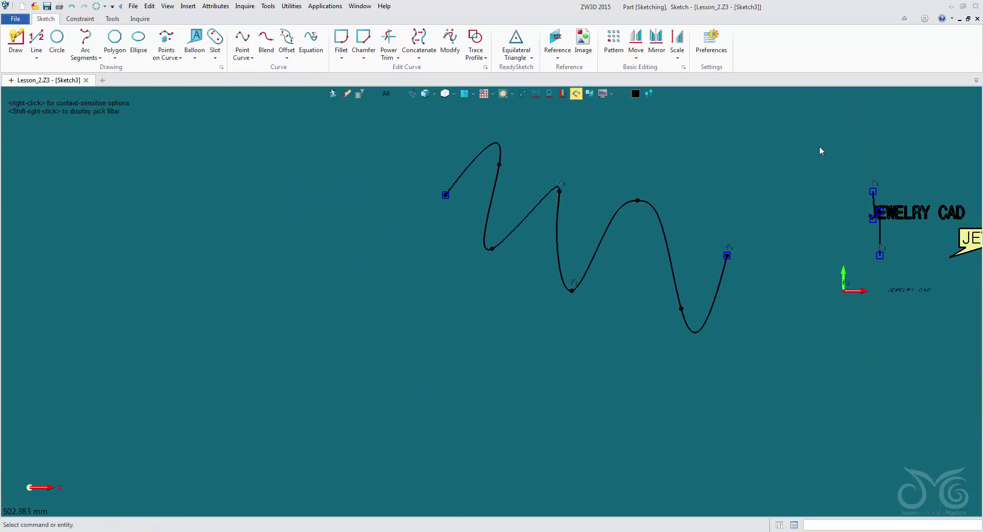
pyautogui.click(244, 56)
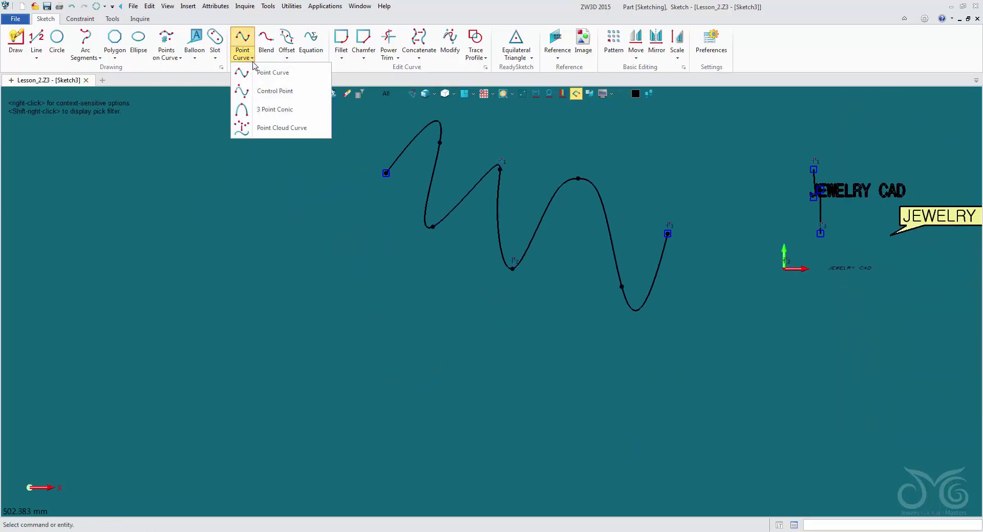
pyautogui.click(274, 94)
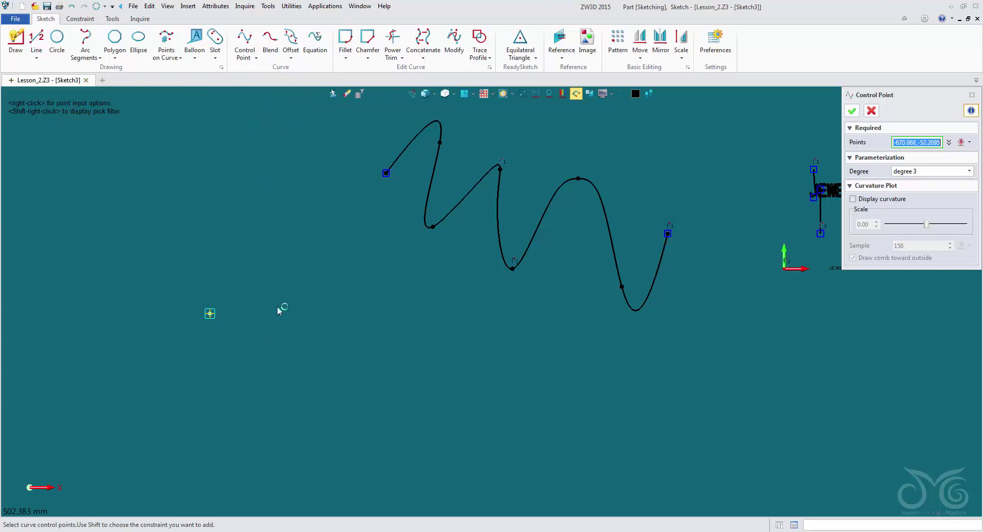
pyautogui.click(160, 329)
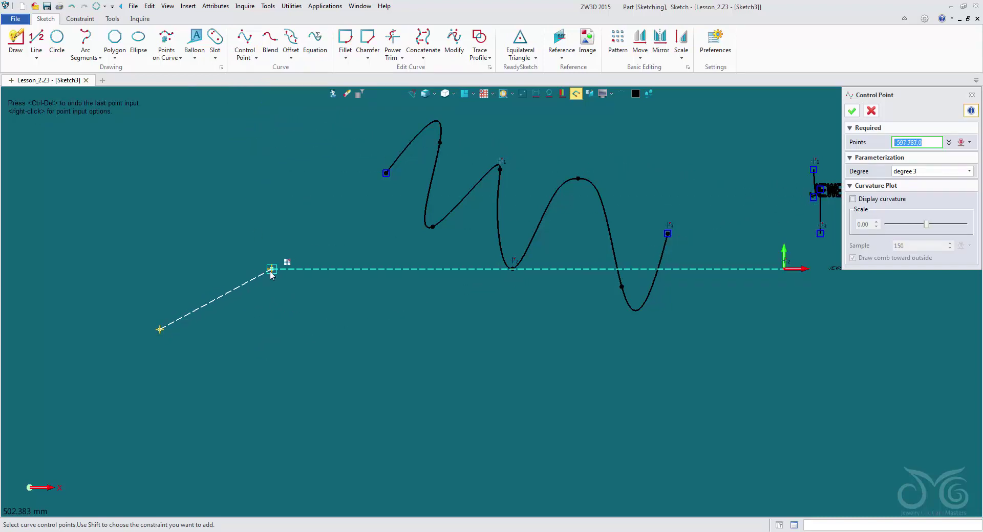
pyautogui.click(269, 270)
pyautogui.click(290, 422)
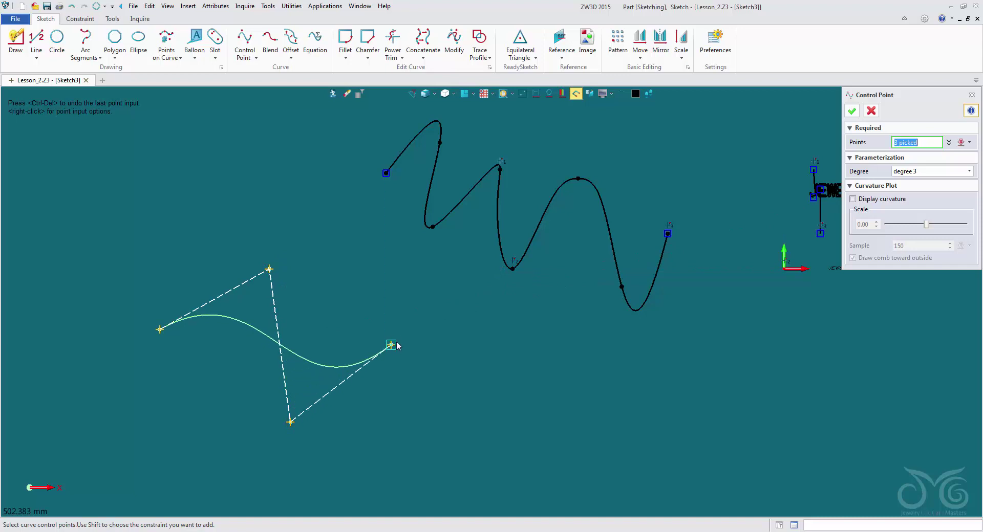
pyautogui.click(407, 331)
pyautogui.click(446, 443)
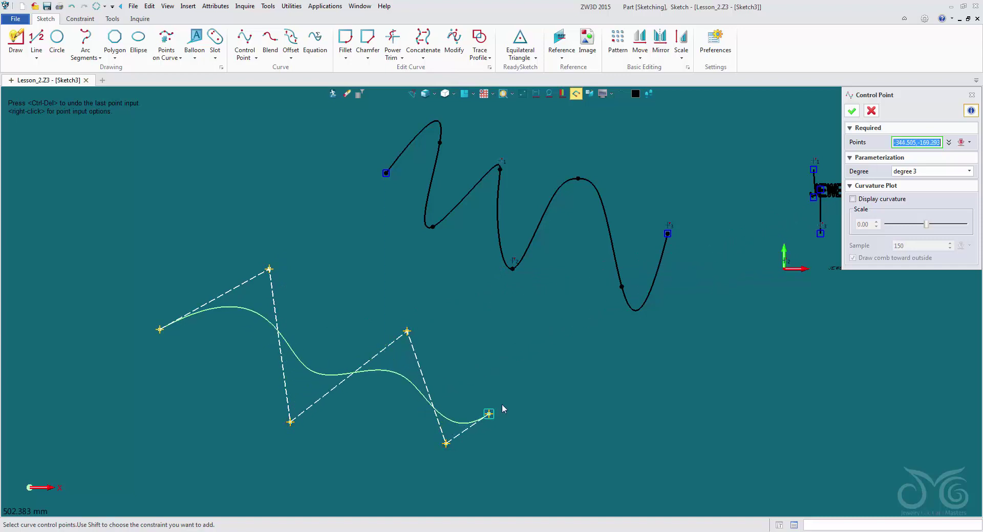
pyautogui.click(554, 362)
pyautogui.click(602, 454)
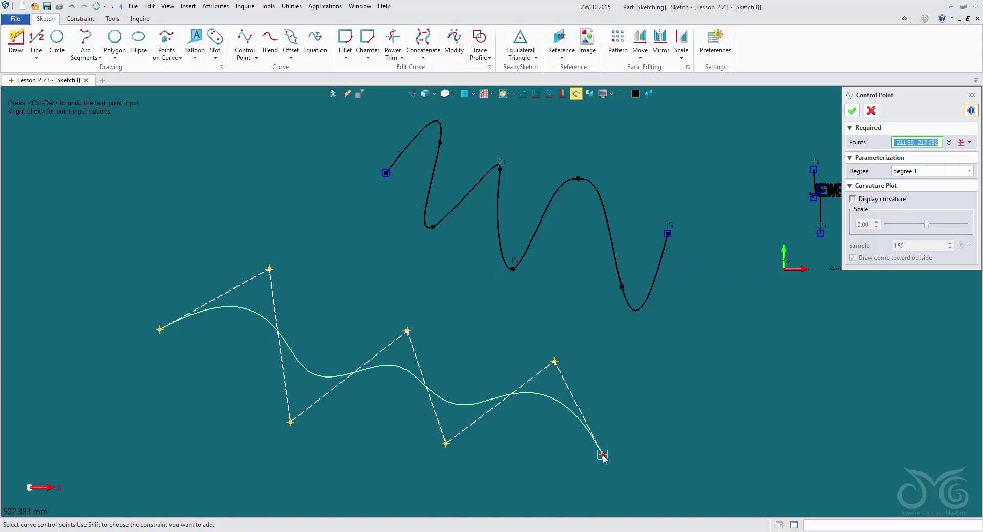
pyautogui.click(674, 373)
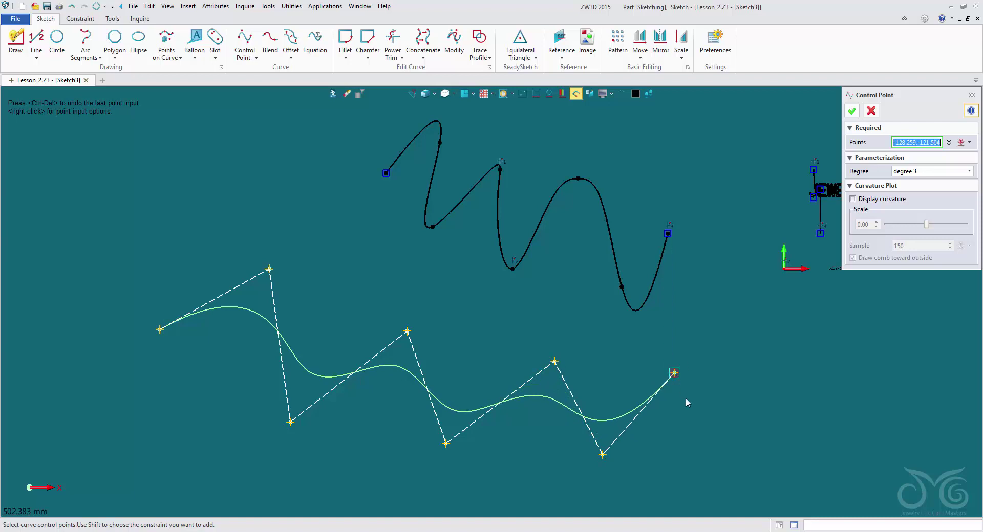
pyautogui.click(738, 452)
pyautogui.click(761, 361)
pyautogui.scroll(-1, 823, 349)
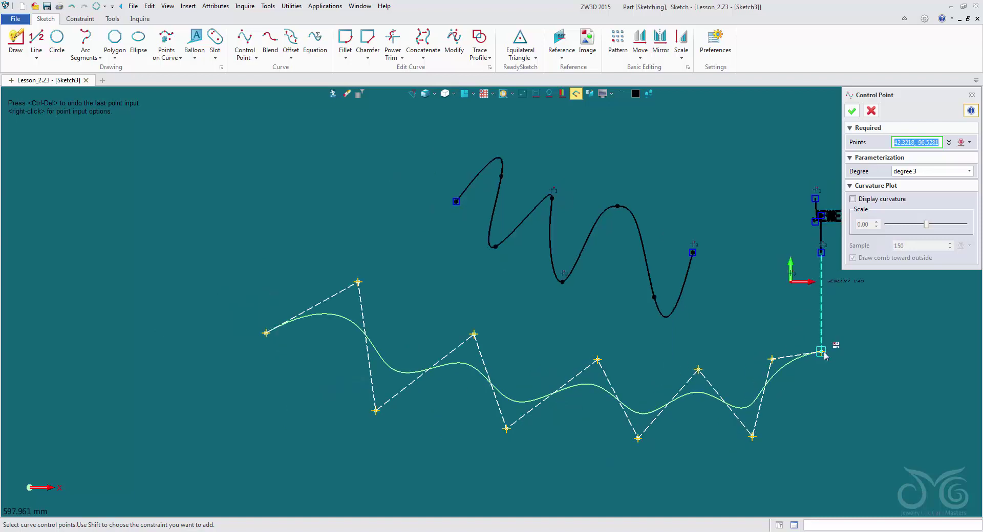
pyautogui.click(852, 111)
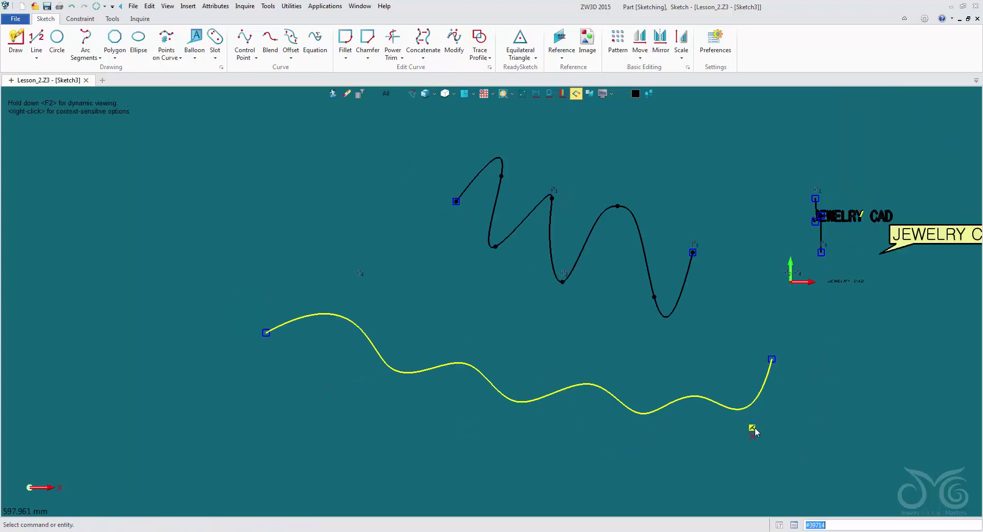
# - Raise the control point curve's eighth and sixth control points, placing the sixth at about (-268.1, -70.7)
pyautogui.click(738, 411)
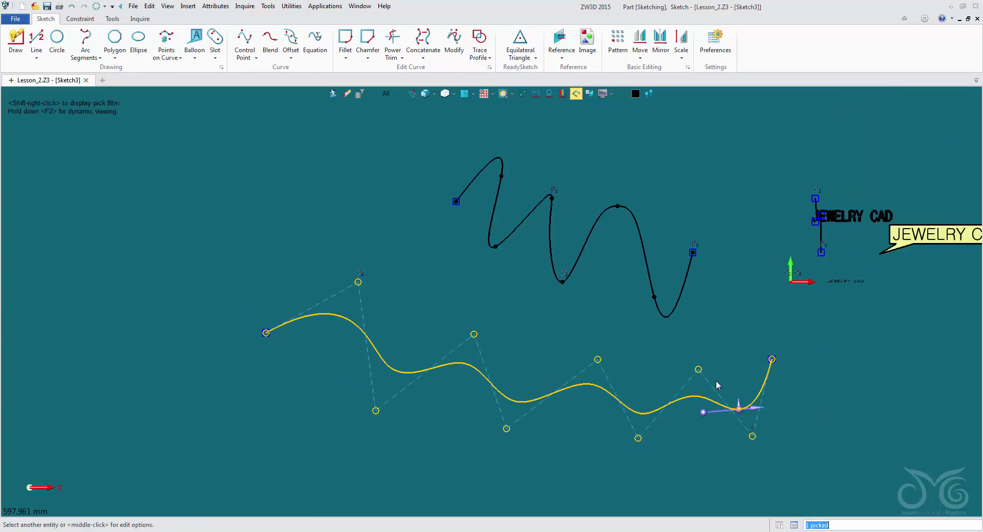
pyautogui.scroll(2, 717, 385)
pyautogui.click(686, 362)
pyautogui.click(686, 362)
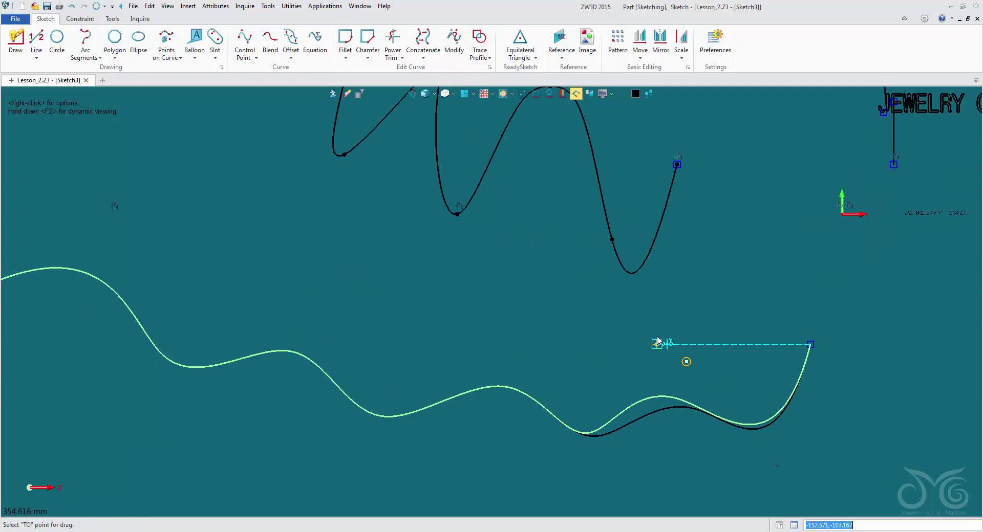
pyautogui.click(689, 300)
pyautogui.click(516, 345)
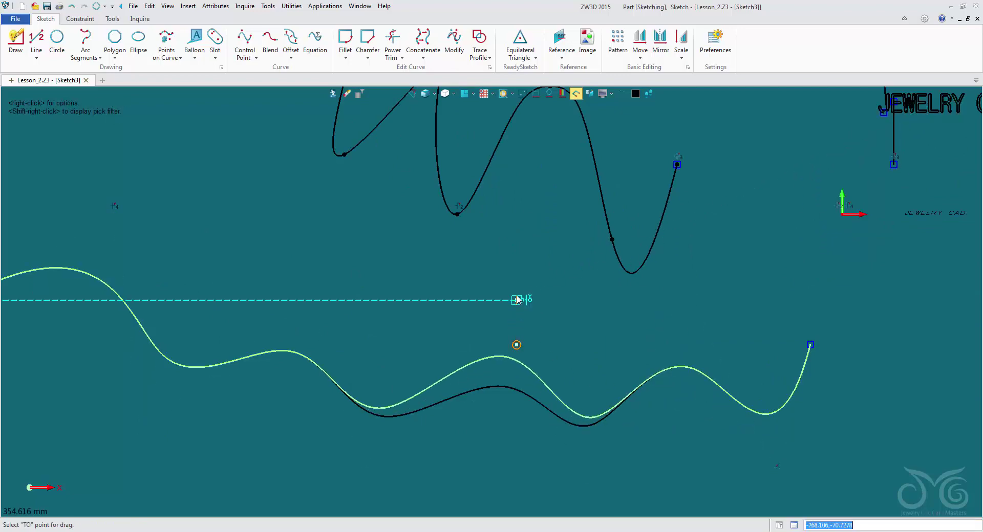
pyautogui.click(517, 300)
# - Steepen the tangents on both sides of the control point curve's middle crest, then deselect the curve
pyautogui.click(521, 358)
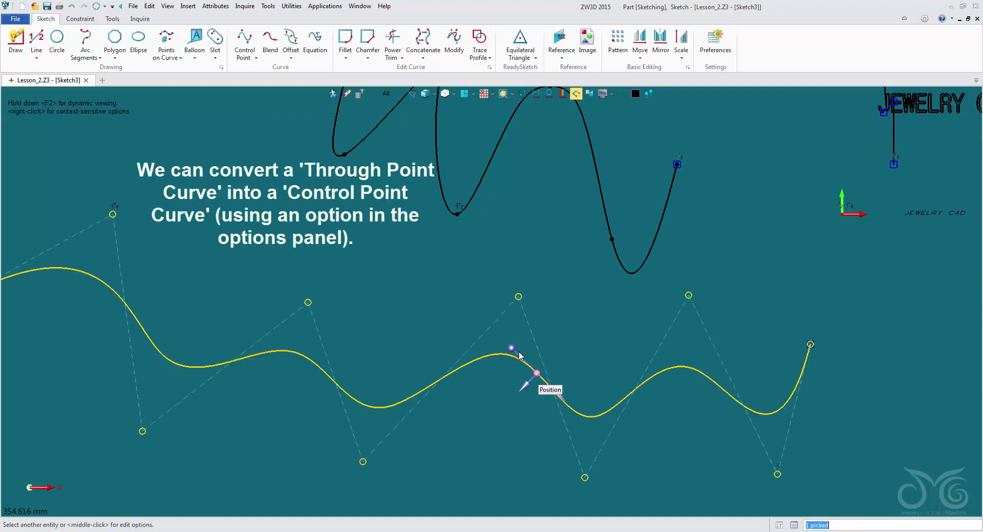
pyautogui.click(512, 349)
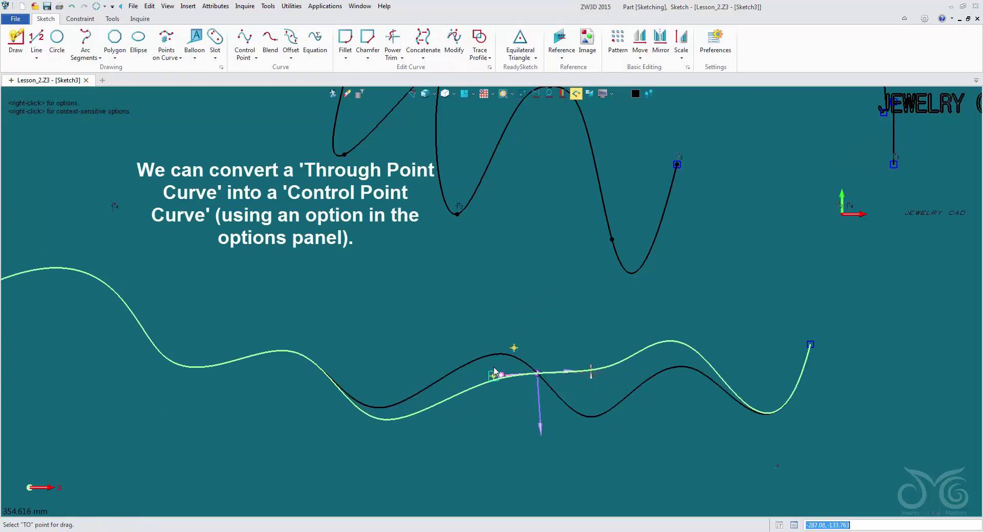
pyautogui.click(512, 348)
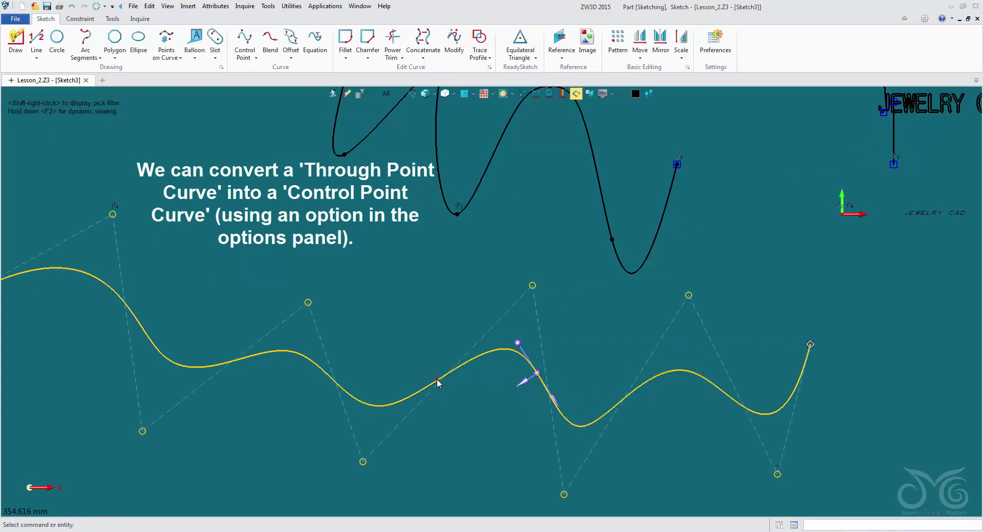
pyautogui.click(438, 382)
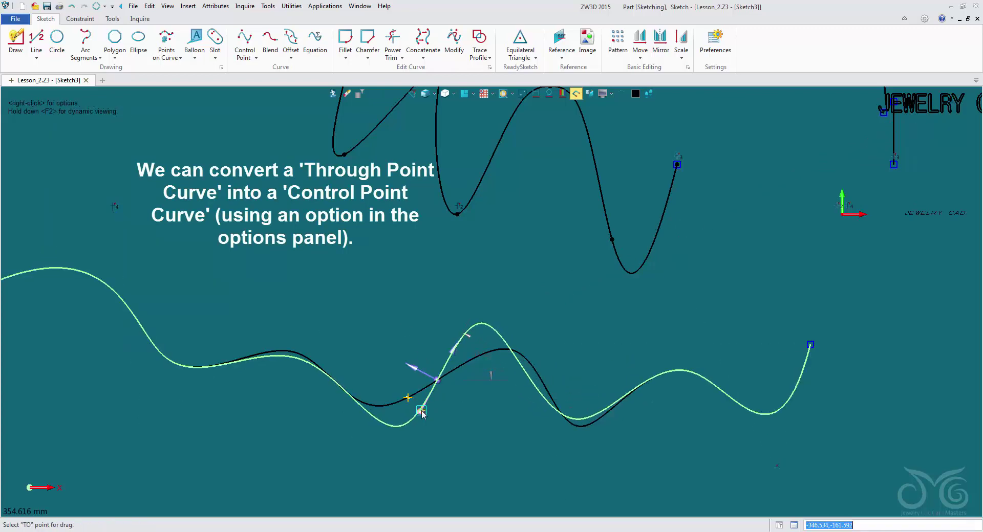
pyautogui.click(422, 412)
pyautogui.press('Escape')
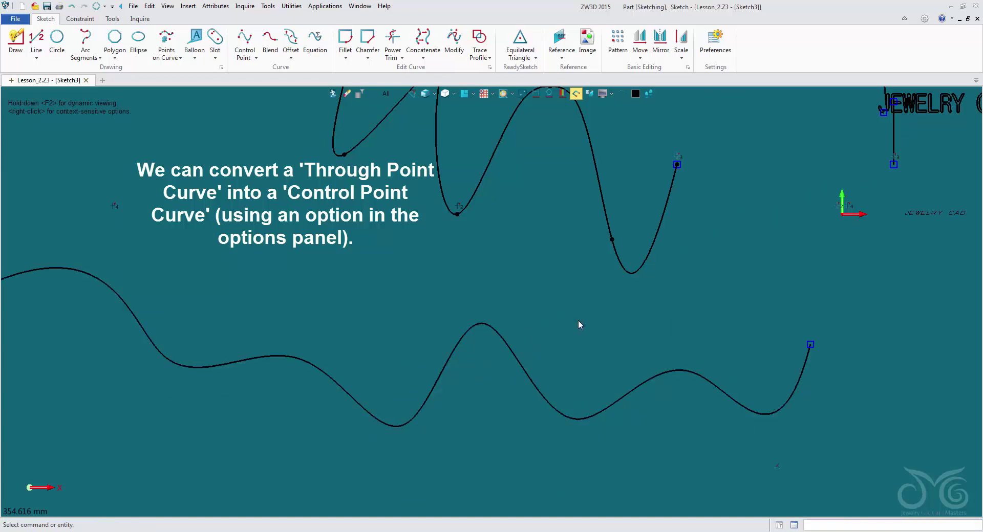
# - Draw a 3 Point Conic from about (-642.3, 61.1) to (-585.5, 106.3) with its shoulder point at about (-528.3, -16.7)
pyautogui.scroll(-2, 575, 318)
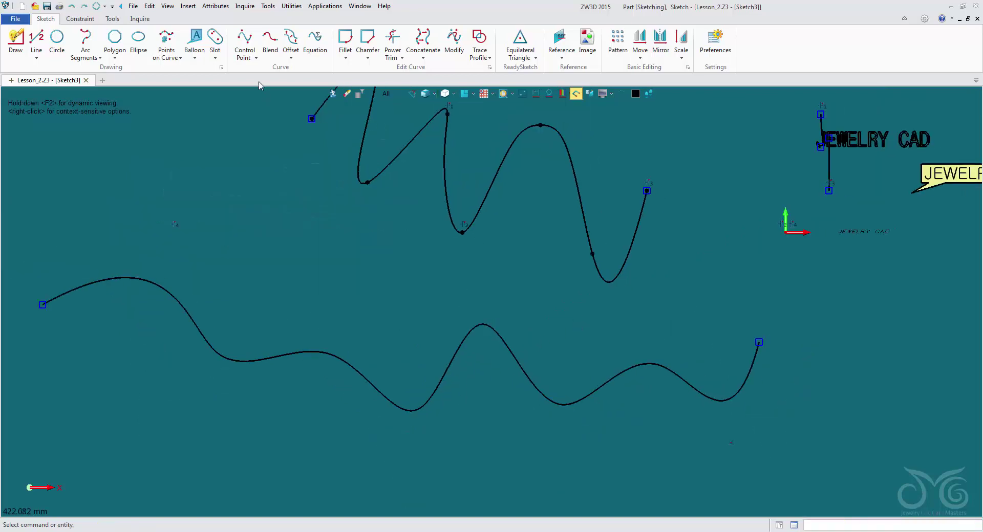
pyautogui.click(254, 58)
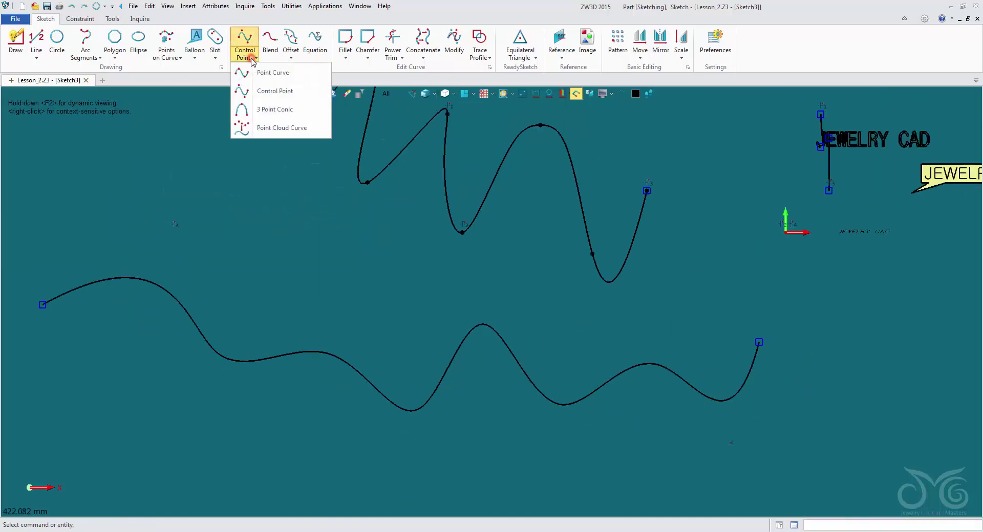
pyautogui.click(275, 109)
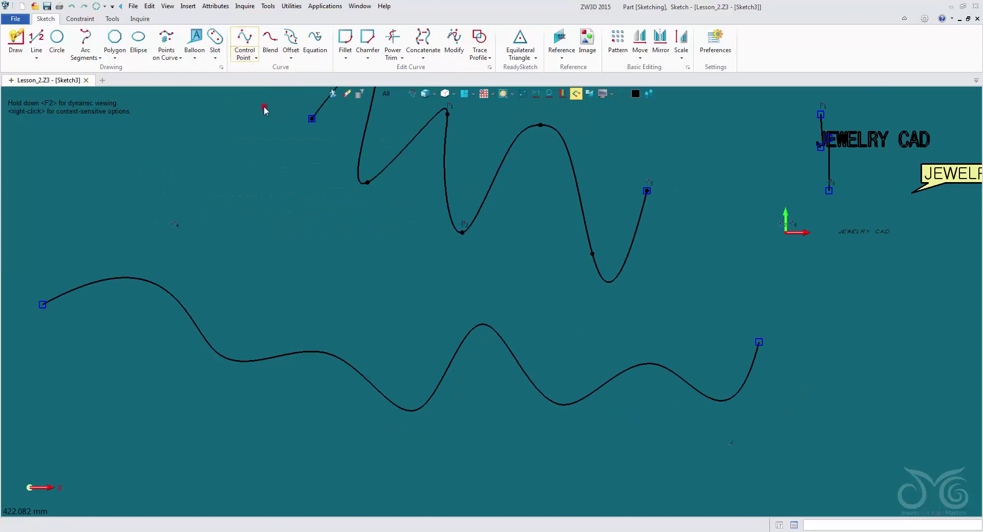
pyautogui.click(130, 171)
pyautogui.click(188, 124)
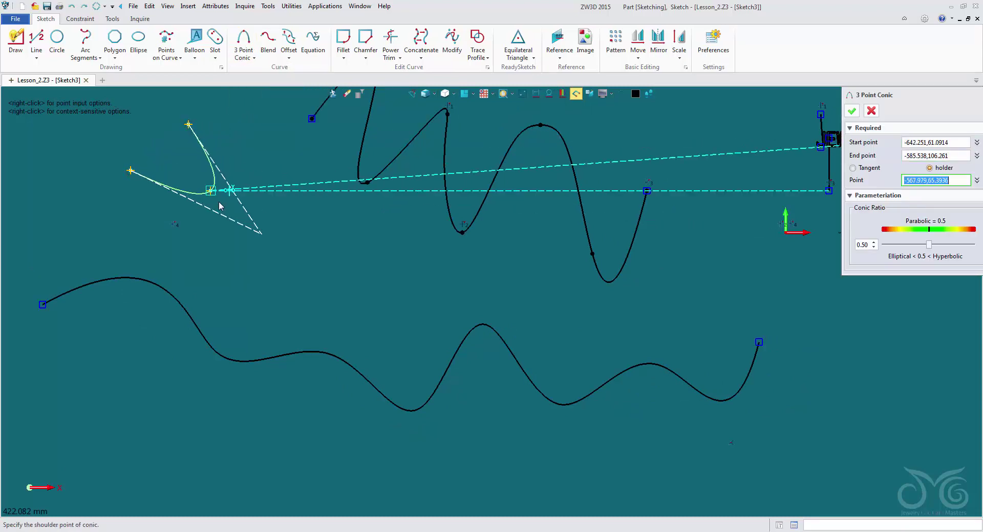
pyautogui.click(247, 249)
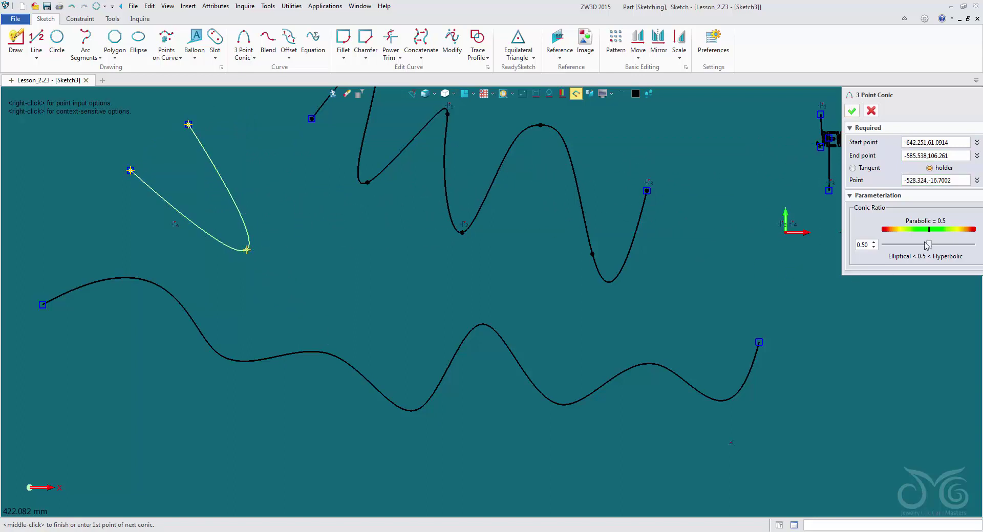
# - Try elliptical and hyperbolic values for the conic ratio, set it to 0.30 and finish the conic
pyautogui.click(898, 246)
pyautogui.scroll(-4, 900, 248)
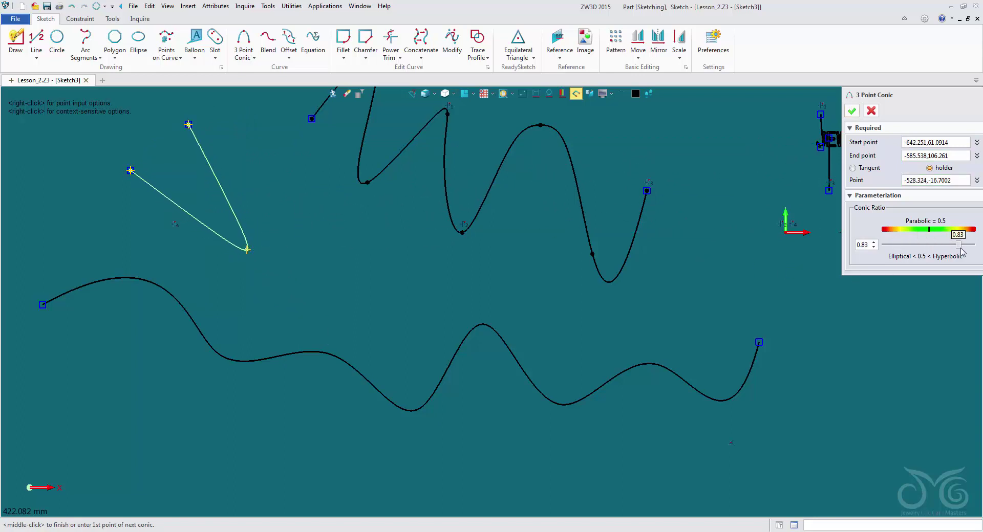
pyautogui.scroll(-3, 953, 248)
pyautogui.scroll(2, 953, 248)
pyautogui.middleClick(786, 155)
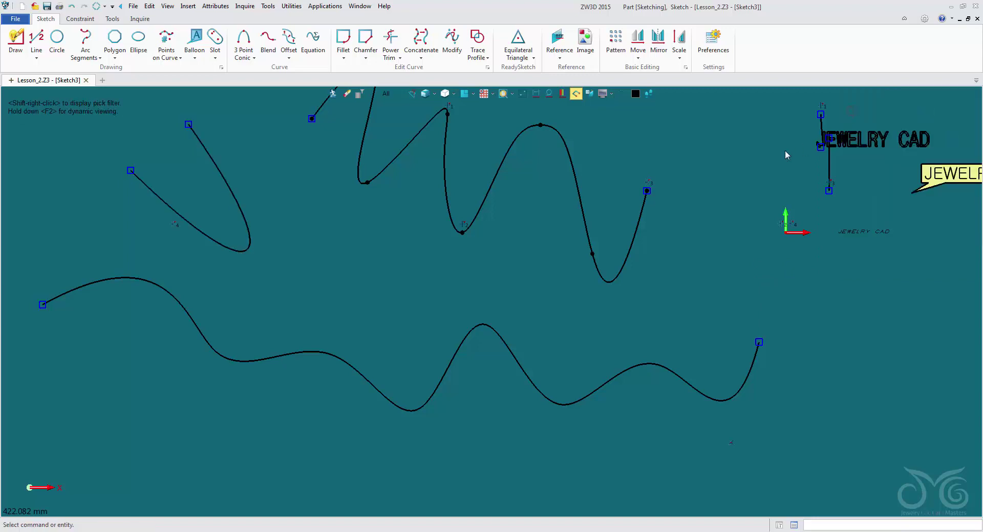
# - Draw a second 3 Point Conic from about (-767.6, 121.8) to (-715.7, 196.7), with a sharp hyperbolic shoulder above both ends
pyautogui.scroll(-1, 261, 246)
pyautogui.moveTo(261, 245)
pyautogui.mouseDown(button='middle')
pyautogui.moveTo(323, 270)
pyautogui.moveTo(487, 417)
pyautogui.mouseUp(button='middle')
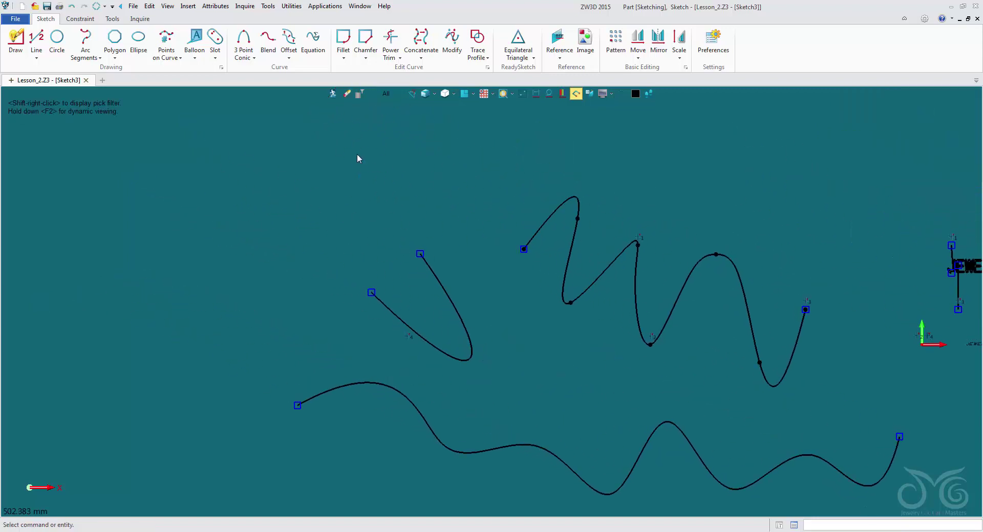
pyautogui.click(244, 44)
pyautogui.click(264, 241)
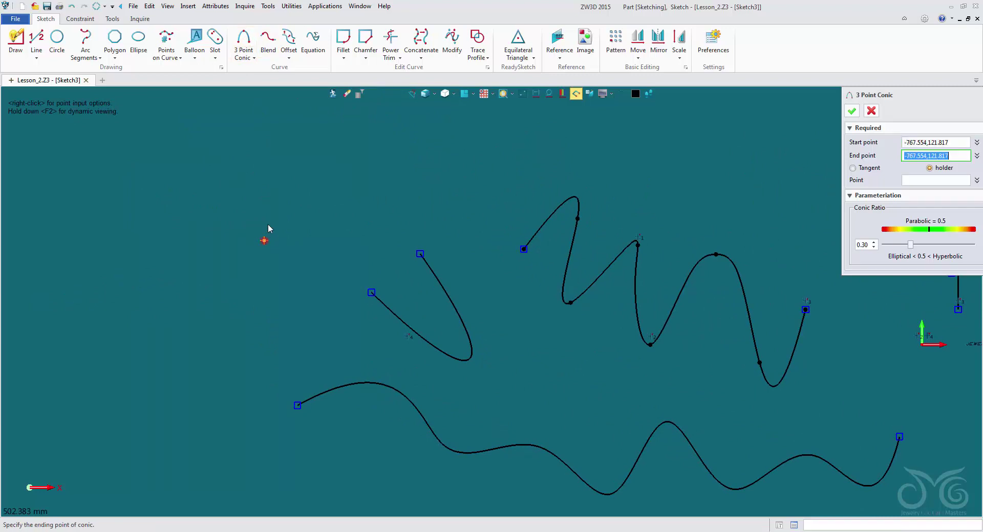
pyautogui.click(308, 176)
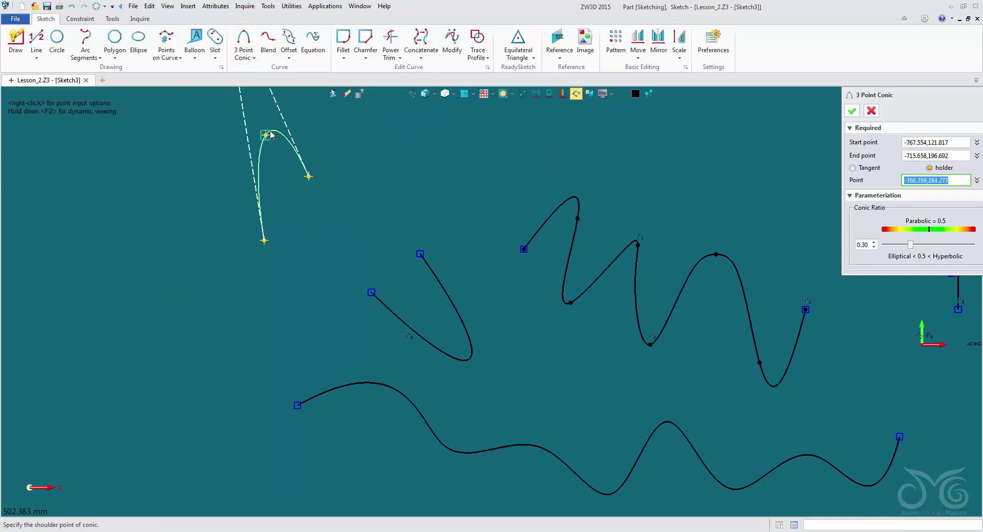
pyautogui.click(273, 128)
pyautogui.middleClick(670, 160)
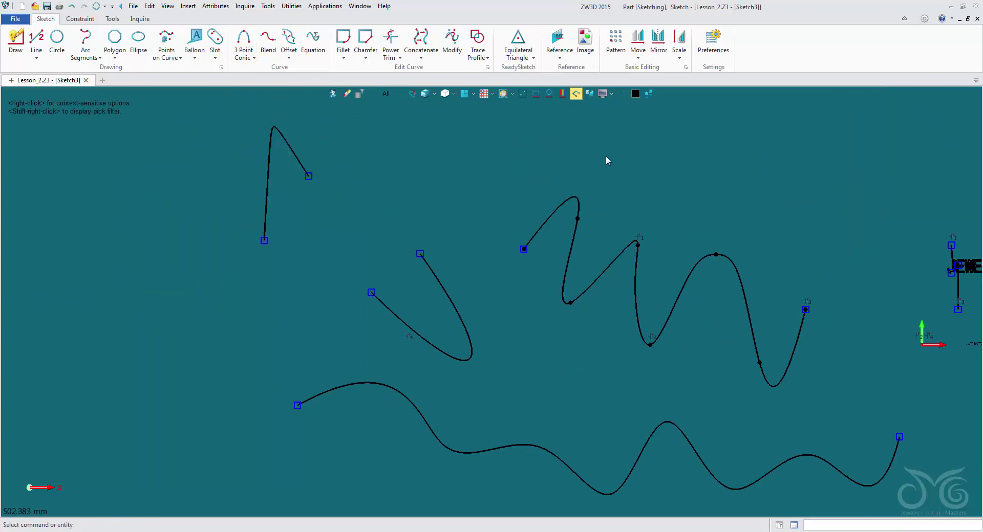
pyautogui.click(246, 58)
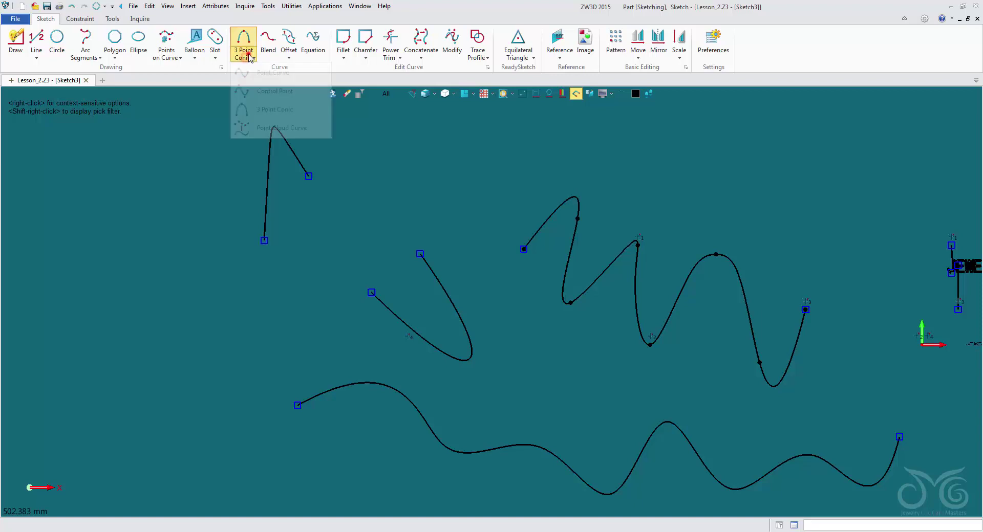
pyautogui.click(266, 129)
pyautogui.click(389, 153)
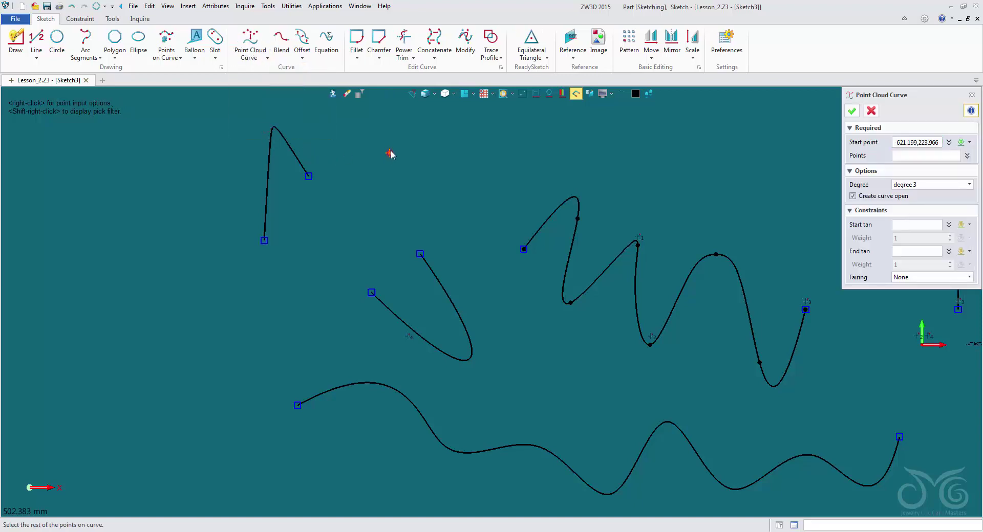
pyautogui.click(870, 111)
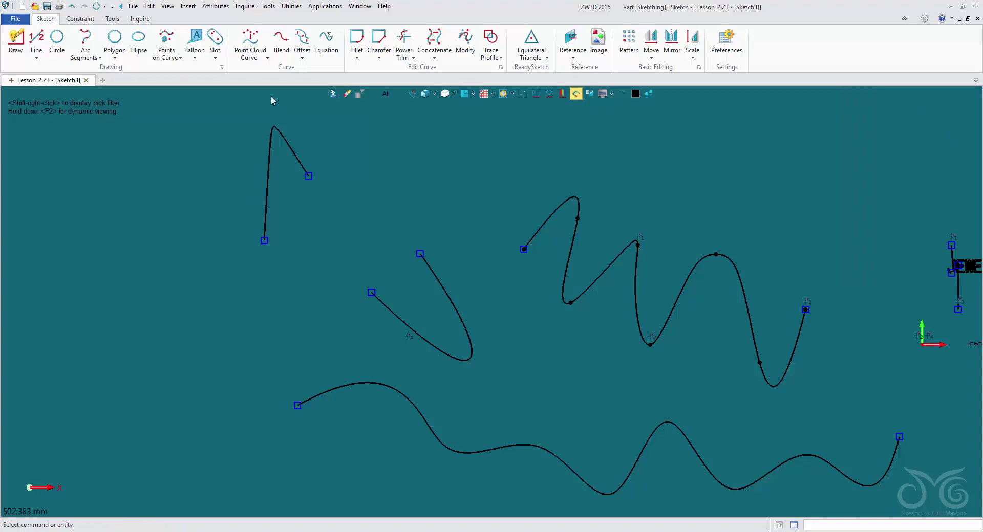
# - Start a Blend between the upper endpoints of the two conics, picking the sharp upper conic first and the lower one second
pyautogui.click(282, 49)
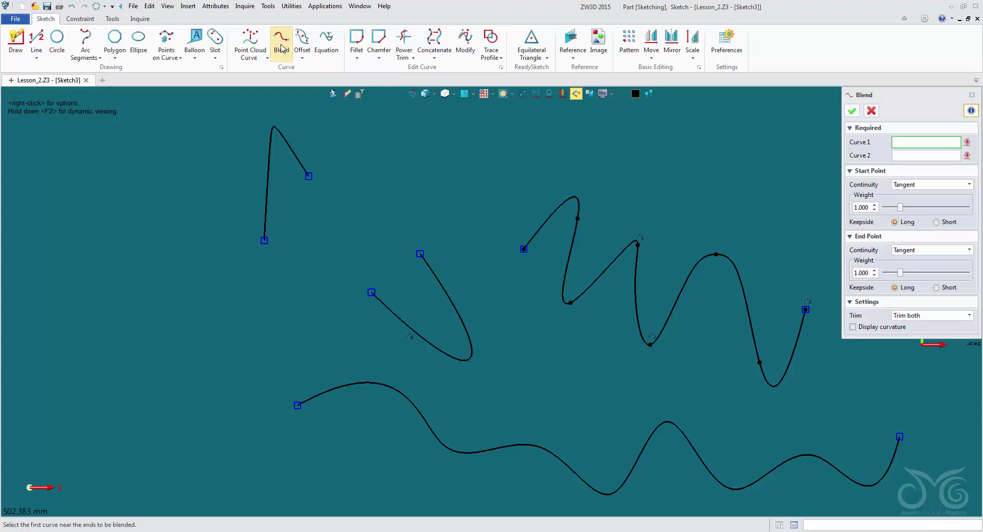
pyautogui.click(305, 169)
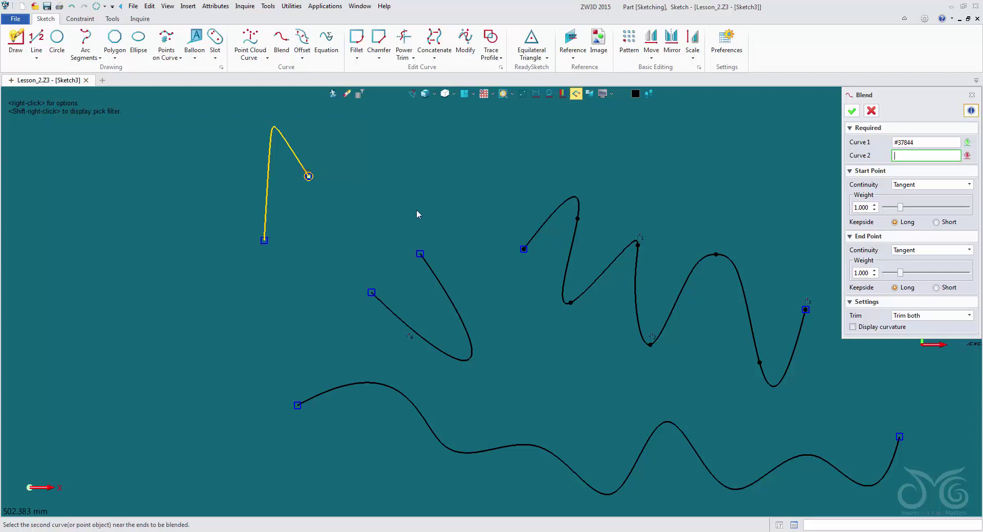
pyautogui.click(428, 257)
pyautogui.scroll(3, 373, 156)
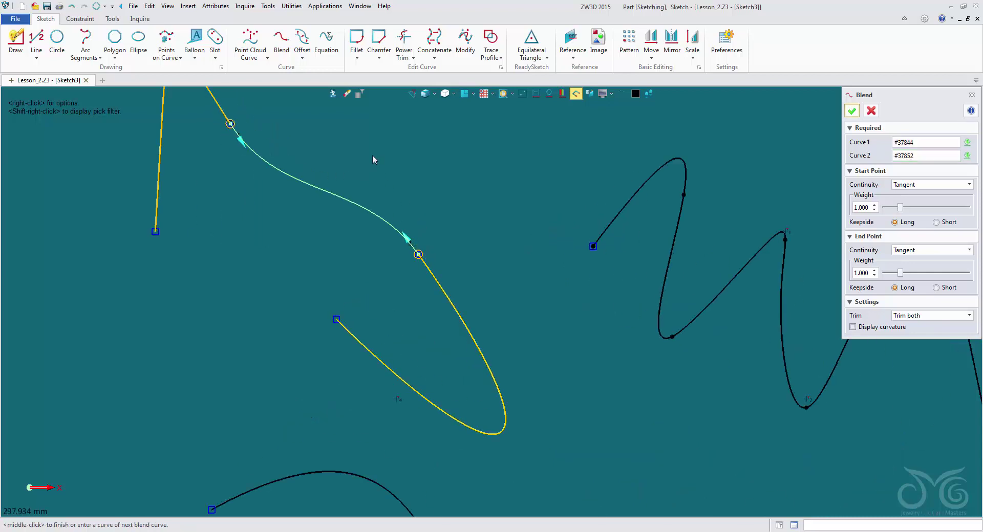
pyautogui.scroll(3, 328, 172)
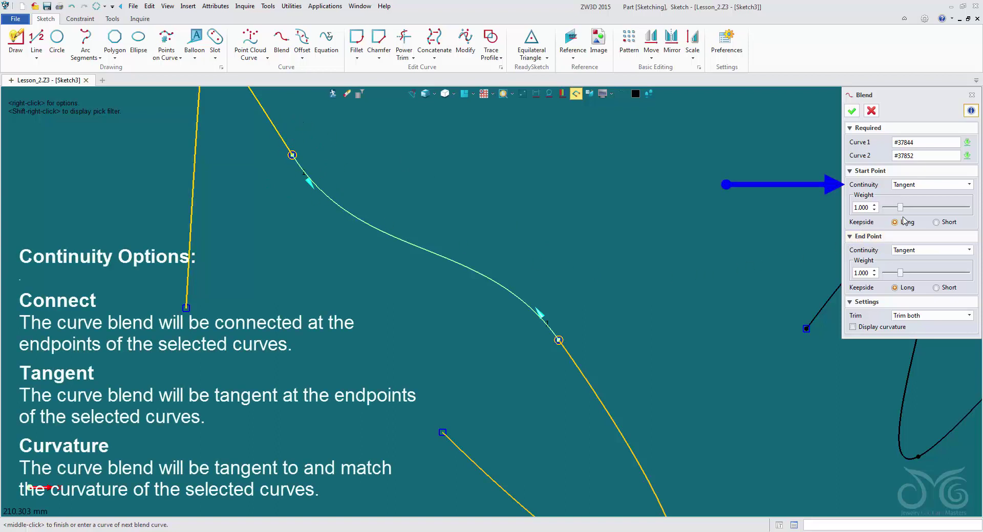
# - Set the blend's start continuity to Curvature with weight 1.010 and its end weight to 2.430, then finish the blend
pyautogui.moveTo(902, 211)
pyautogui.mouseDown()
pyautogui.moveTo(929, 211)
pyautogui.moveTo(904, 212)
pyautogui.mouseUp()
pyautogui.moveTo(900, 272)
pyautogui.mouseDown()
pyautogui.moveTo(923, 275)
pyautogui.moveTo(896, 274)
pyautogui.moveTo(914, 274)
pyautogui.mouseUp()
pyautogui.click(912, 188)
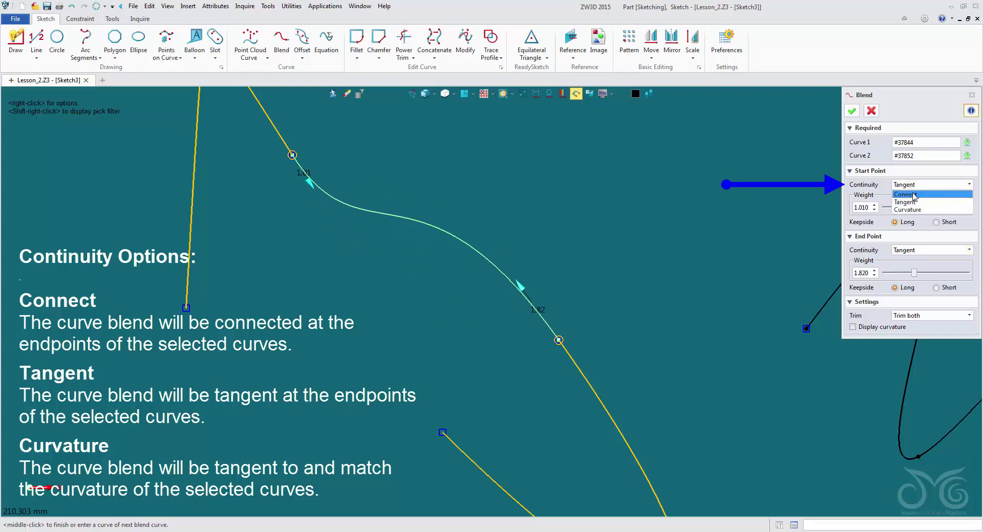
pyautogui.click(914, 208)
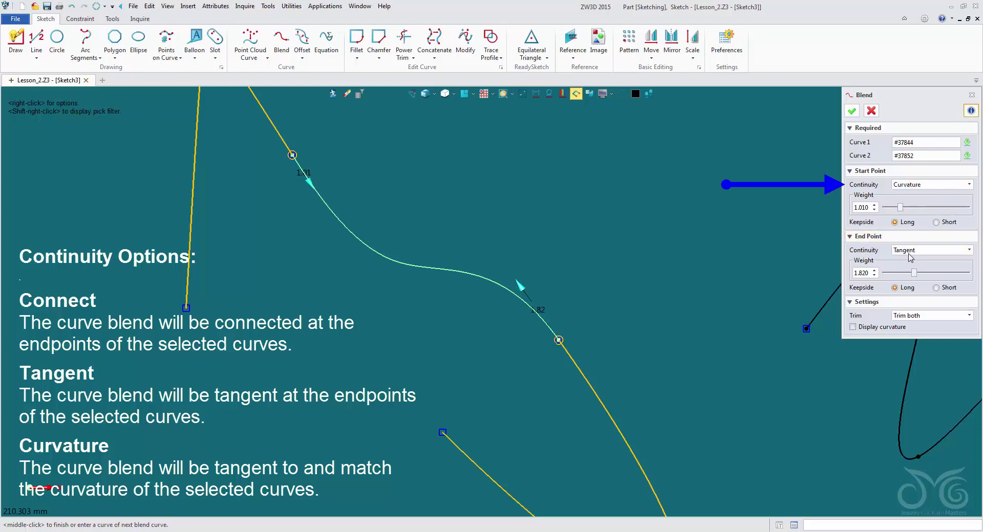
pyautogui.moveTo(914, 274); pyautogui.dragTo(925, 274)
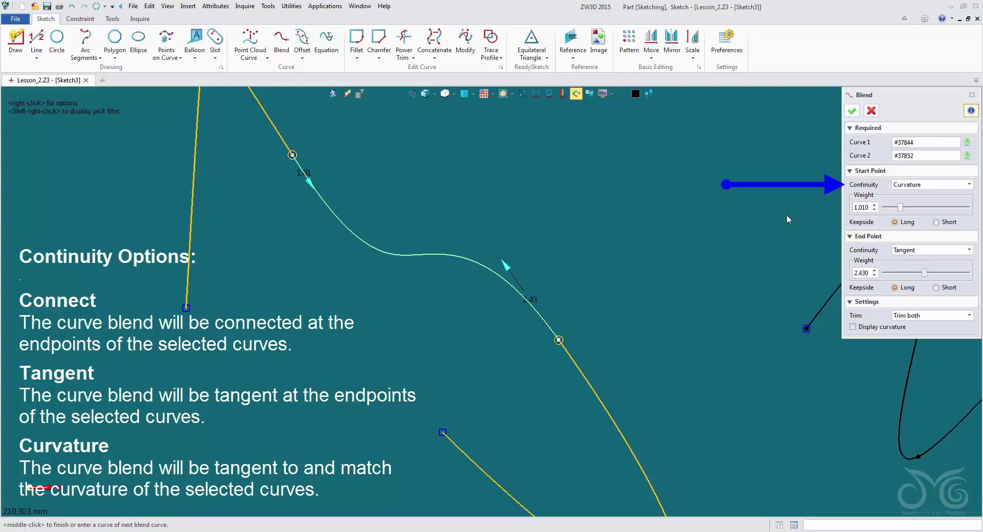
pyautogui.scroll(-3, 595, 159)
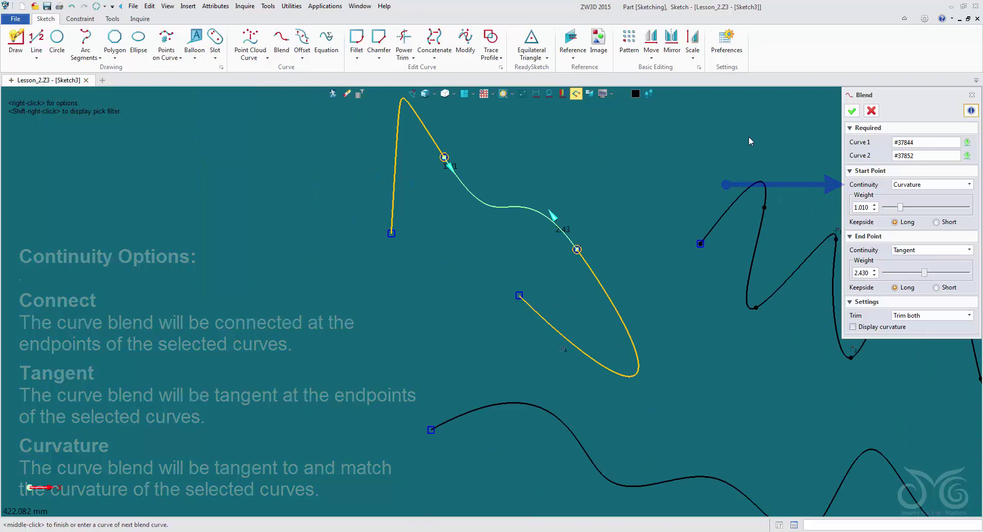
pyautogui.click(852, 111)
# - Blend the lower endpoints of the two conics to close the shape, with Curvature at the start and Tangent at the end
pyautogui.scroll(1, 573, 202)
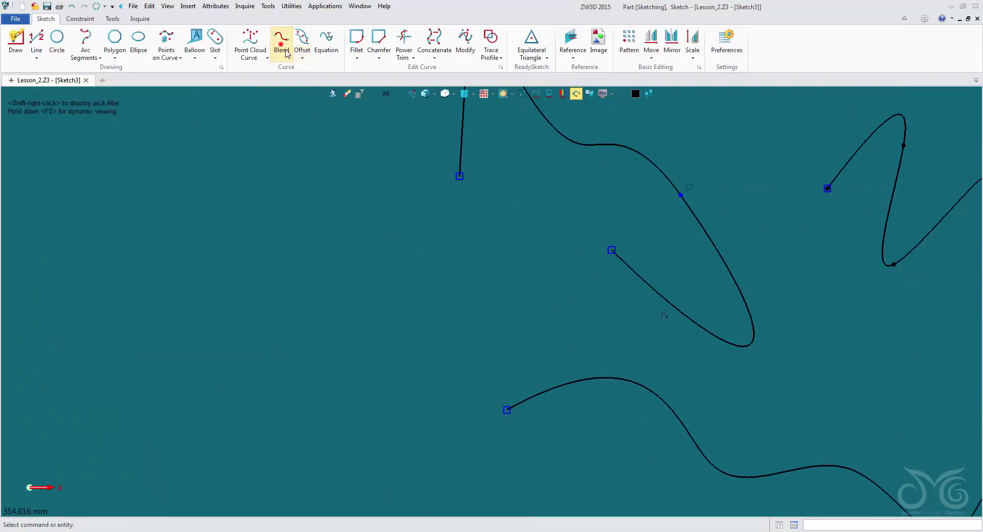
pyautogui.click(281, 41)
pyautogui.click(459, 177)
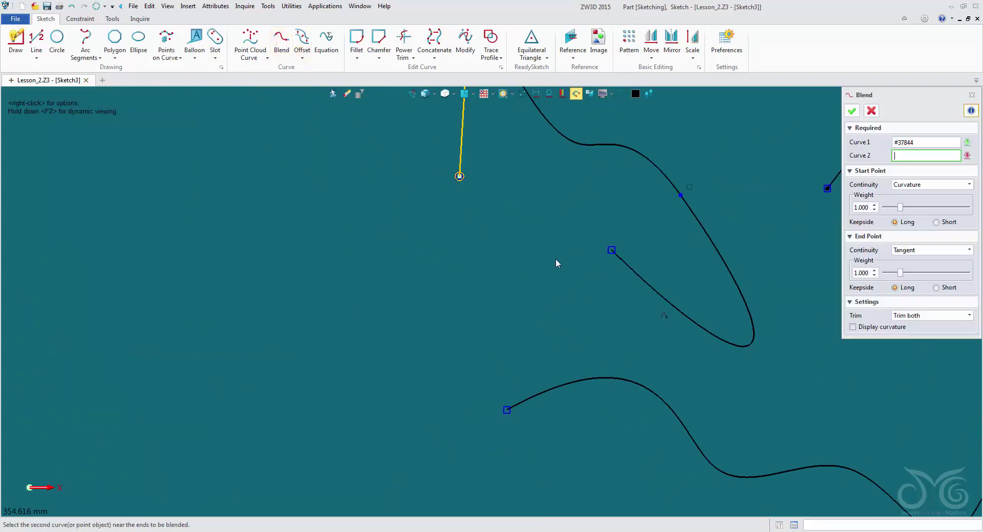
pyautogui.click(604, 250)
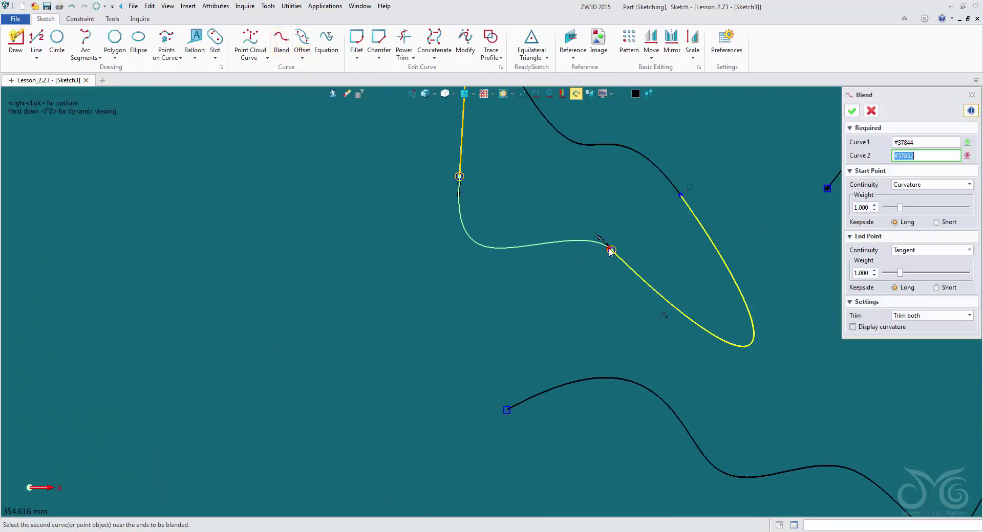
pyautogui.click(851, 111)
# - Blend the point curve near its lower end to the control point curve's nearby end, with start weight 0.280 and end weight 0.400
pyautogui.scroll(-3, 454, 254)
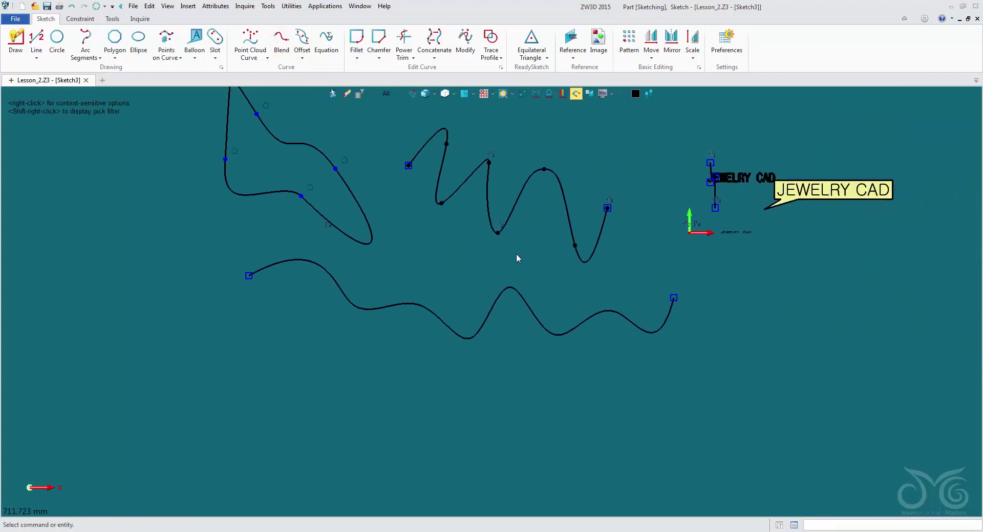
pyautogui.scroll(3, 652, 250)
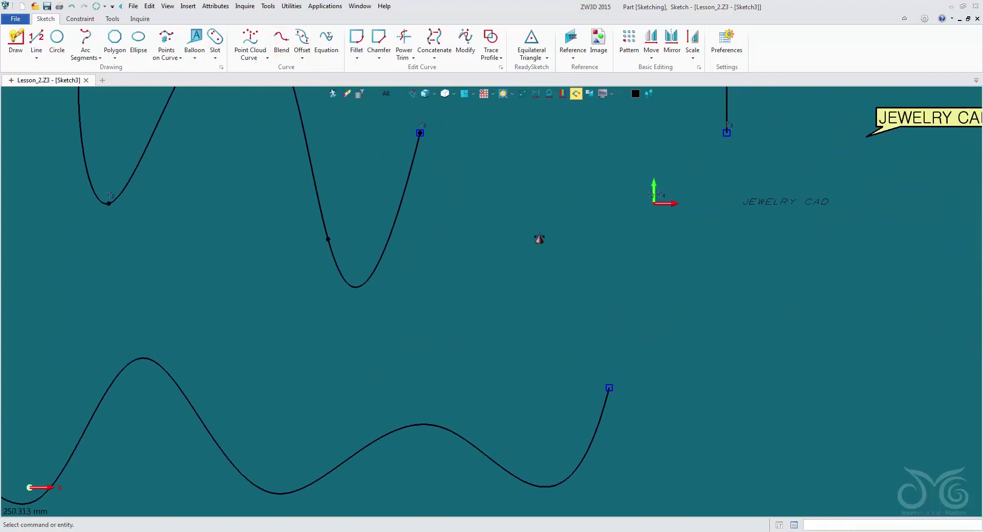
pyautogui.click(281, 41)
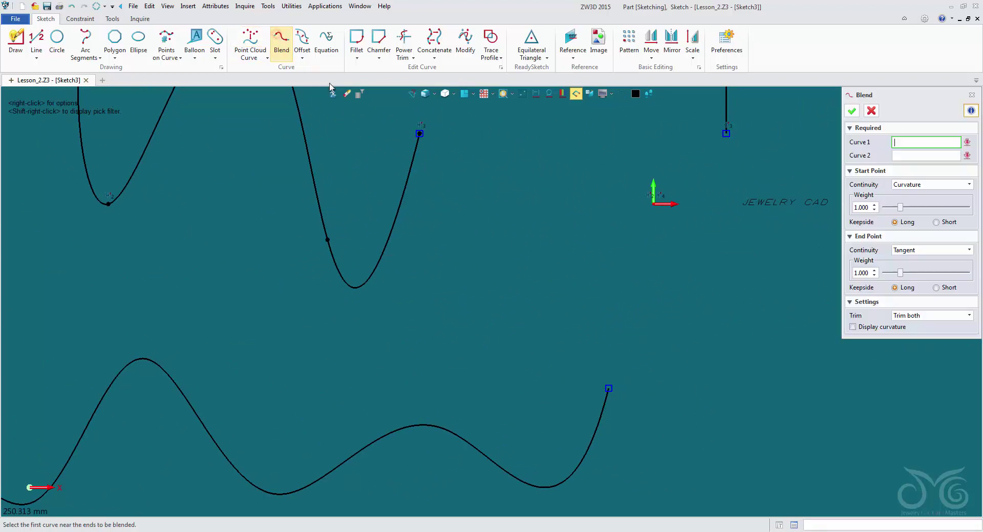
pyautogui.click(420, 134)
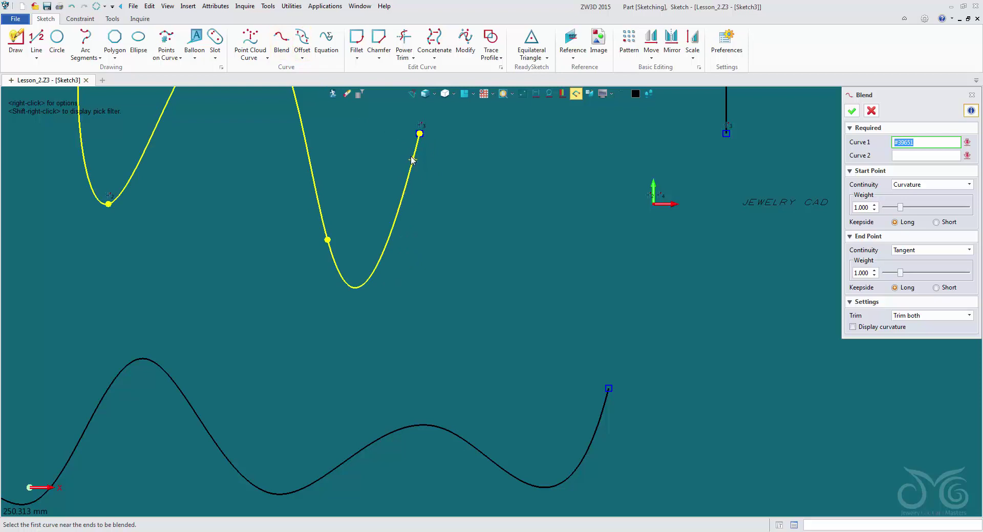
pyautogui.click(411, 174)
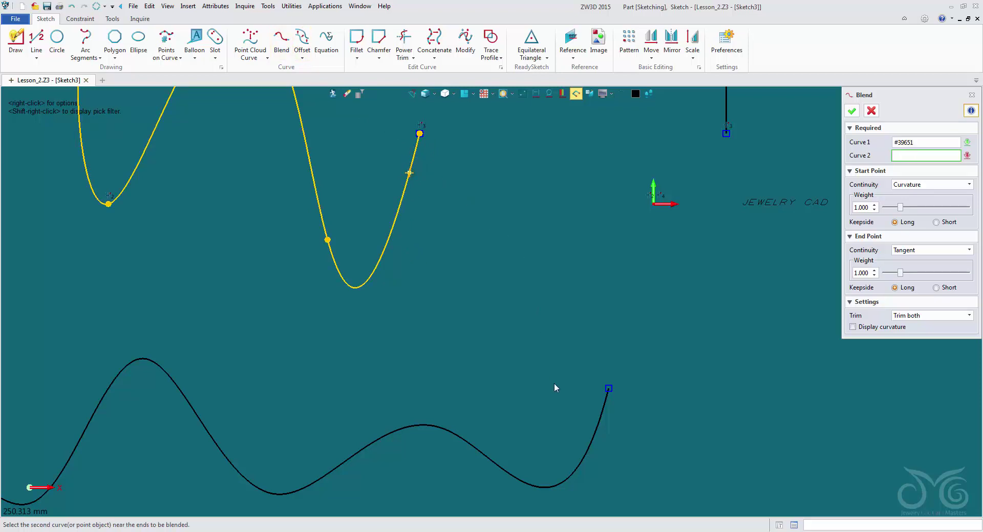
pyautogui.click(590, 434)
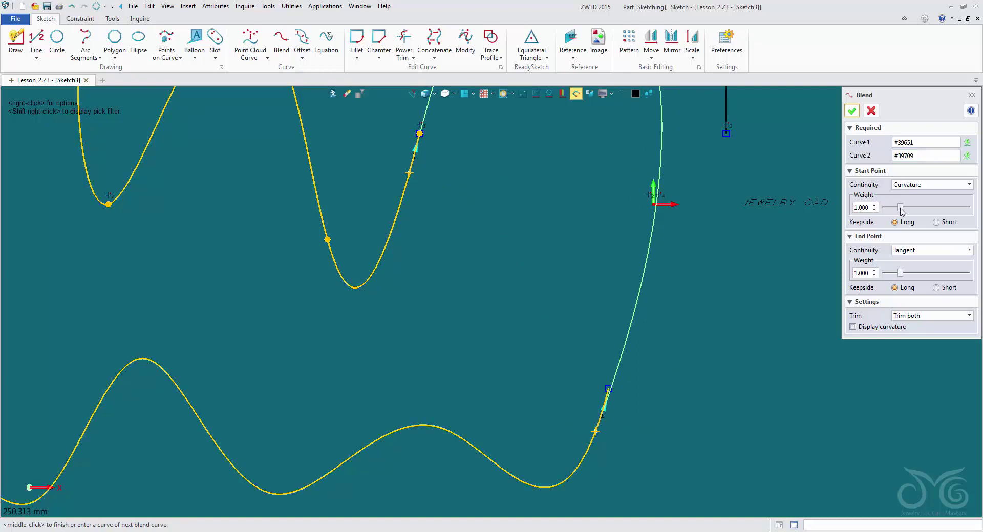
pyautogui.moveTo(900, 210)
pyautogui.mouseDown()
pyautogui.moveTo(884, 213)
pyautogui.moveTo(890, 218)
pyautogui.mouseUp()
pyautogui.moveTo(901, 275); pyautogui.dragTo(891, 279)
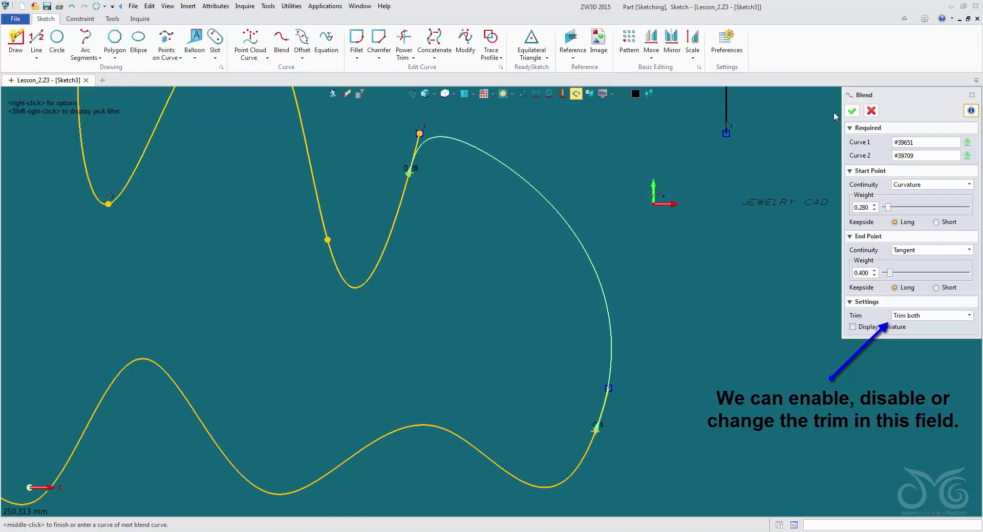
pyautogui.click(851, 111)
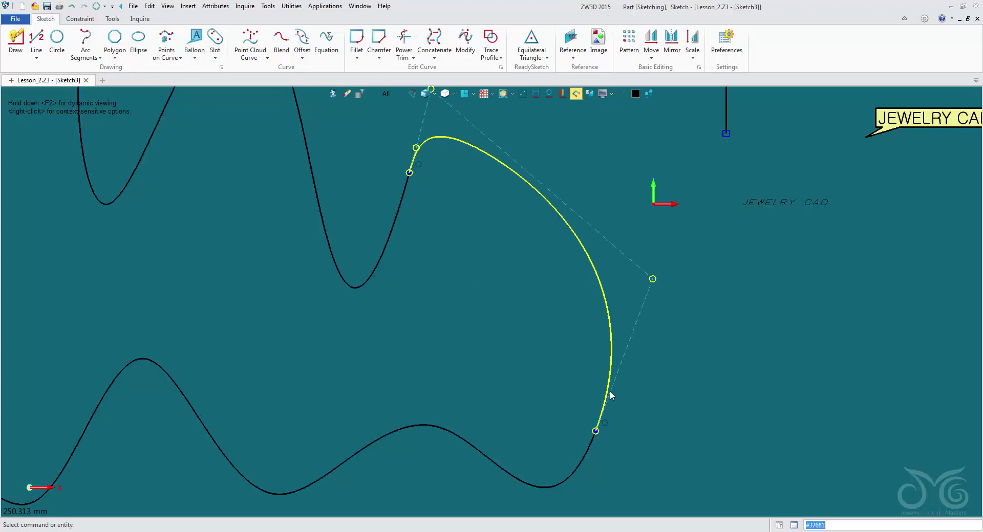
# - Start an Offset and pick the long wavy control point curve as the curve to offset
pyautogui.scroll(-5, 507, 274)
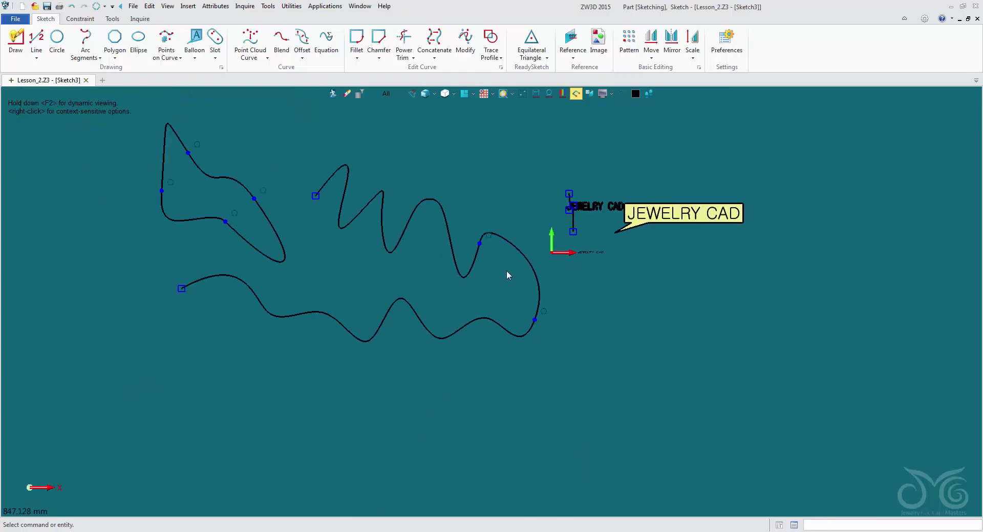
pyautogui.scroll(-1, 507, 272)
pyautogui.click(302, 38)
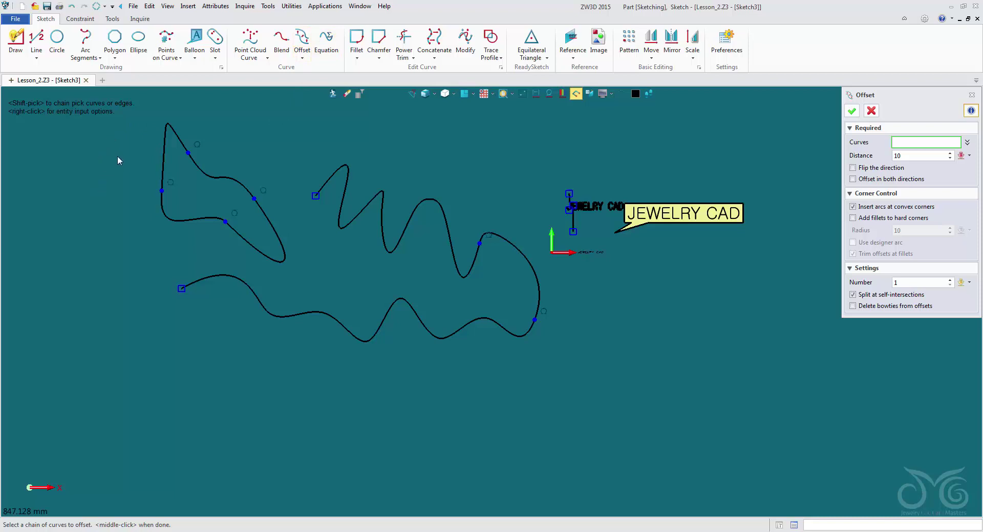
pyautogui.click(263, 312)
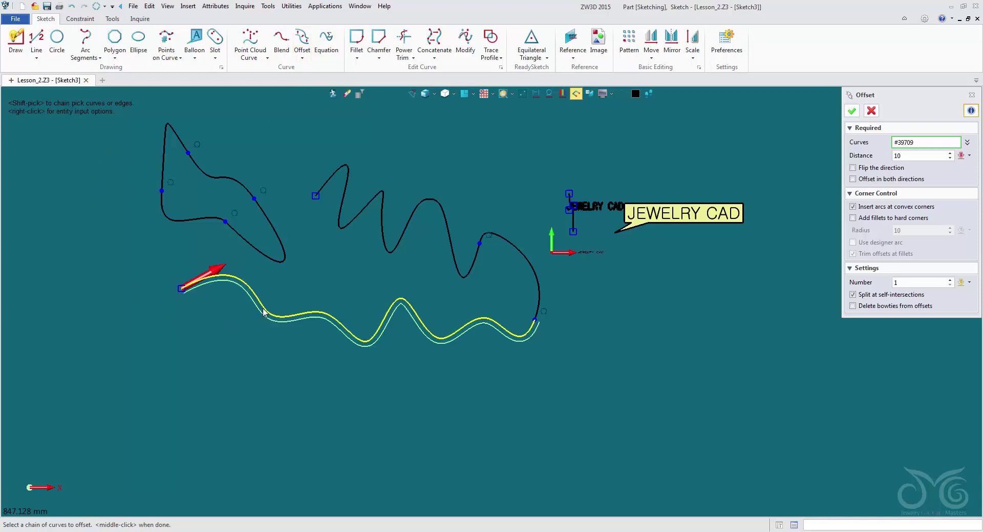
pyautogui.click(258, 338)
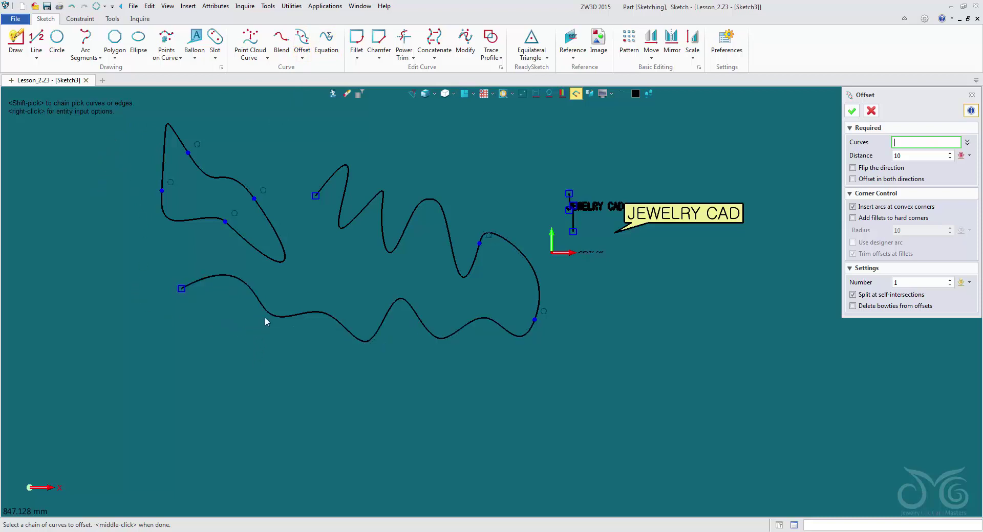
pyautogui.click(266, 321)
pyautogui.click(258, 340)
pyautogui.click(270, 318)
pyautogui.scroll(4, 274, 318)
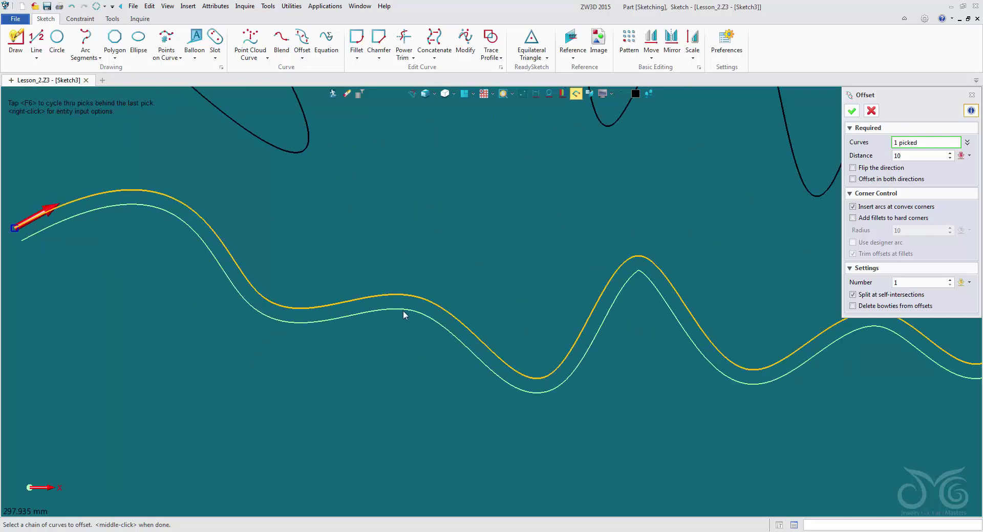
pyautogui.scroll(-1, 404, 310)
# - Raise the offset distance to 12.6, then open and accept the step size settings for the distance
pyautogui.click(923, 156)
pyautogui.scroll(3, 923, 158)
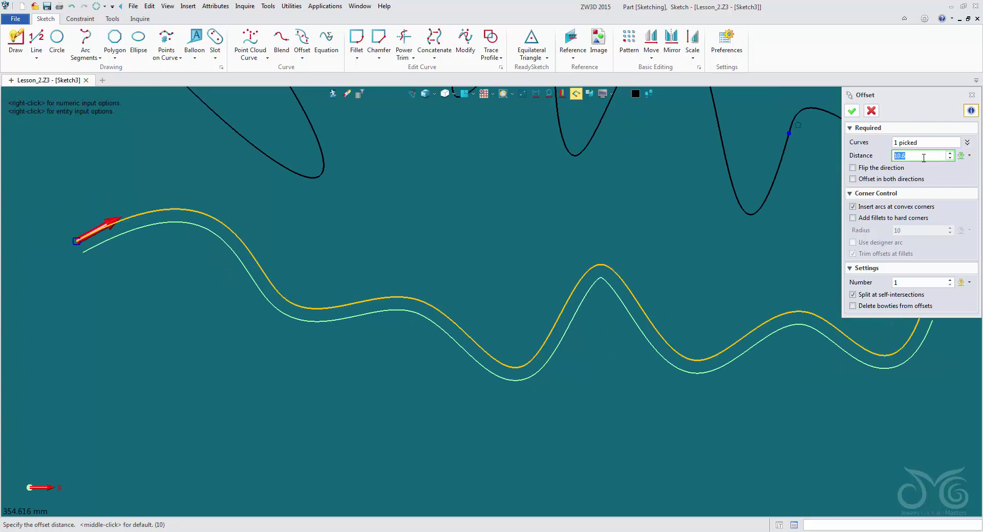
pyautogui.scroll(2, 923, 158)
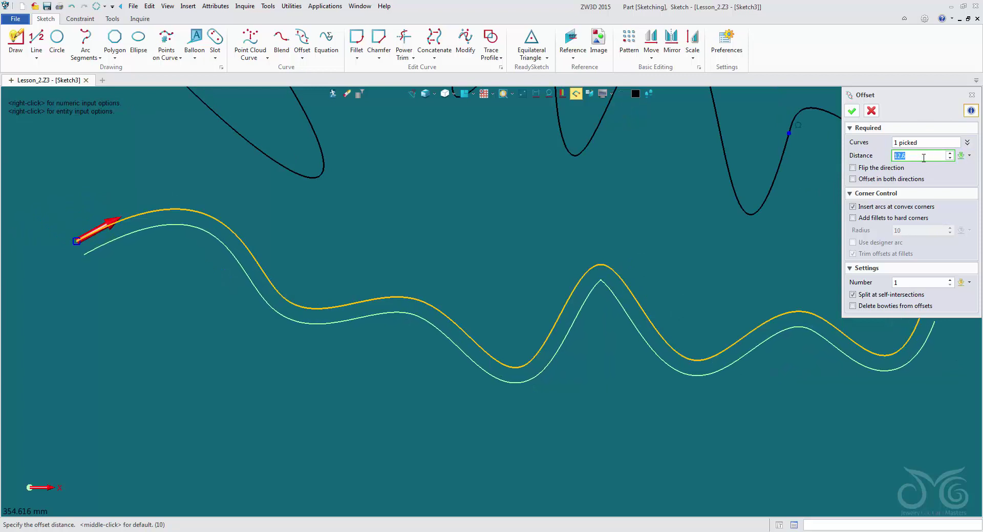
pyautogui.rightClick(633, 167)
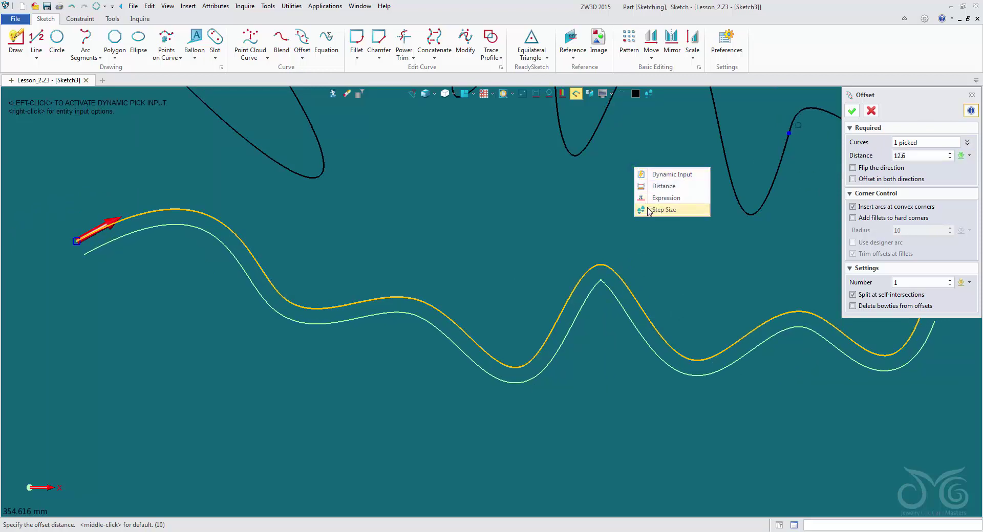
pyautogui.click(647, 209)
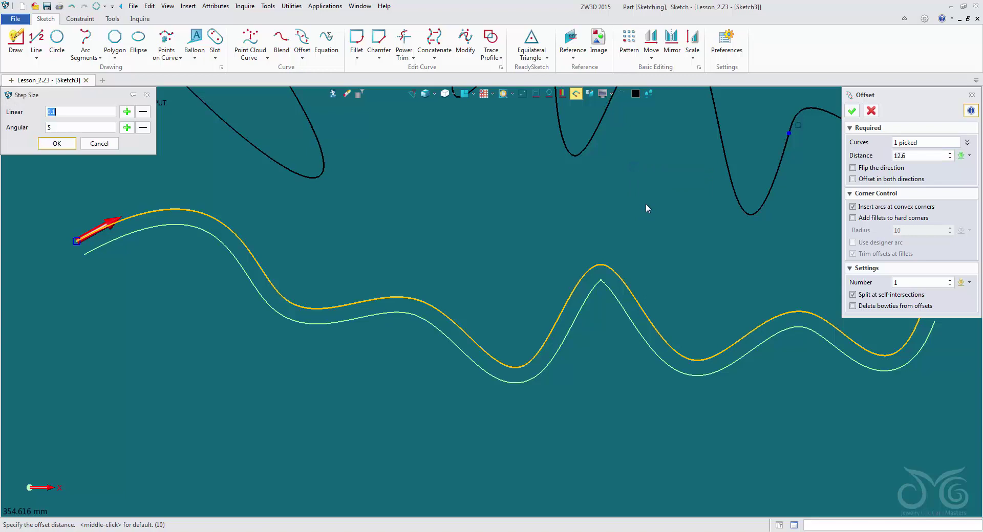
pyautogui.click(60, 143)
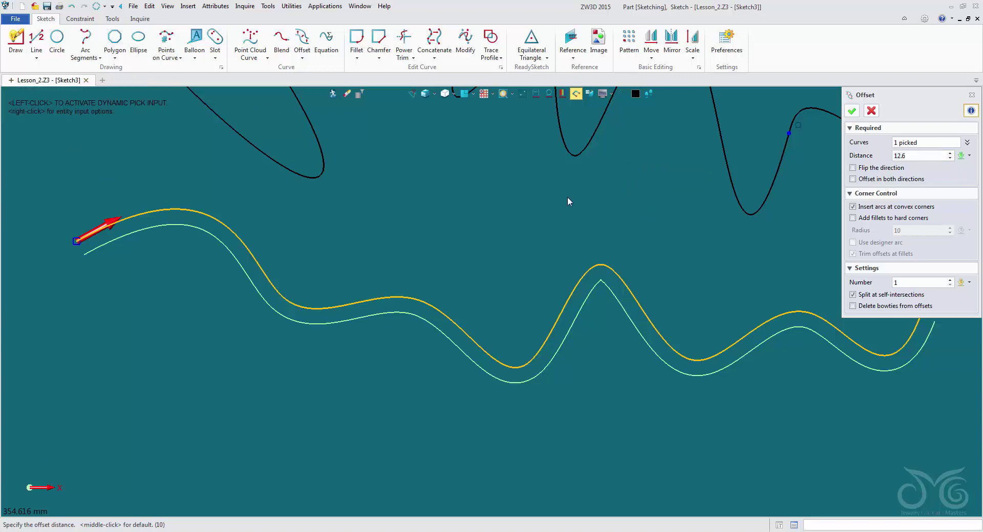
# - Increase the offset distance of the wavy curve to 36.6 and finish the offset
pyautogui.click(916, 155)
pyautogui.scroll(20, 916, 155)
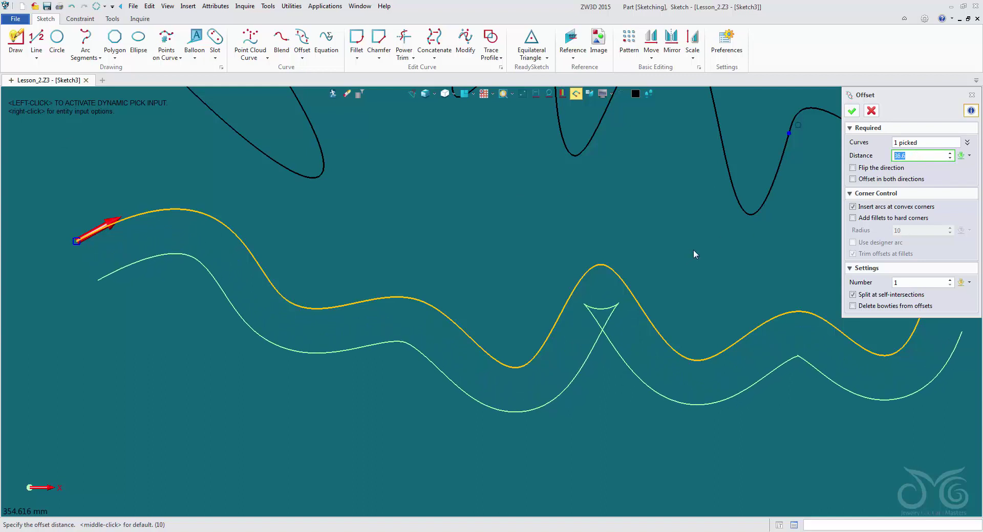
pyautogui.moveTo(693, 250); pyautogui.dragTo(542, 215, button='middle')
pyautogui.moveTo(341, 222); pyautogui.dragTo(410, 191, button='middle')
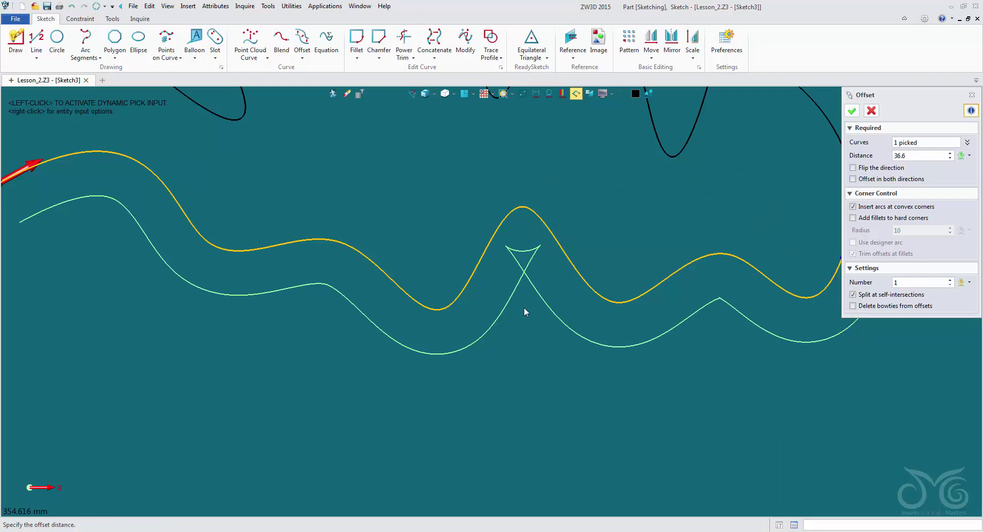
pyautogui.click(852, 111)
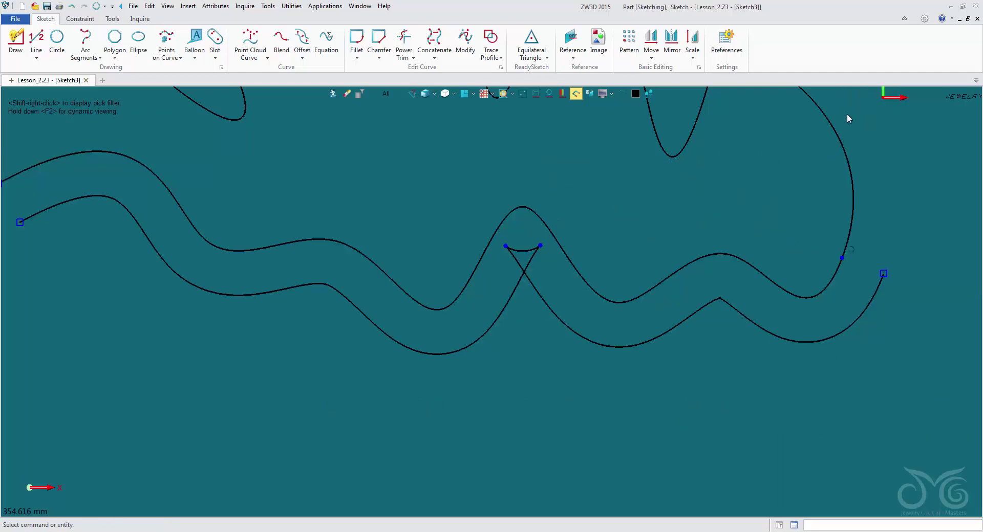
# - Start another Offset of the sketch curves
pyautogui.scroll(-5, 645, 170)
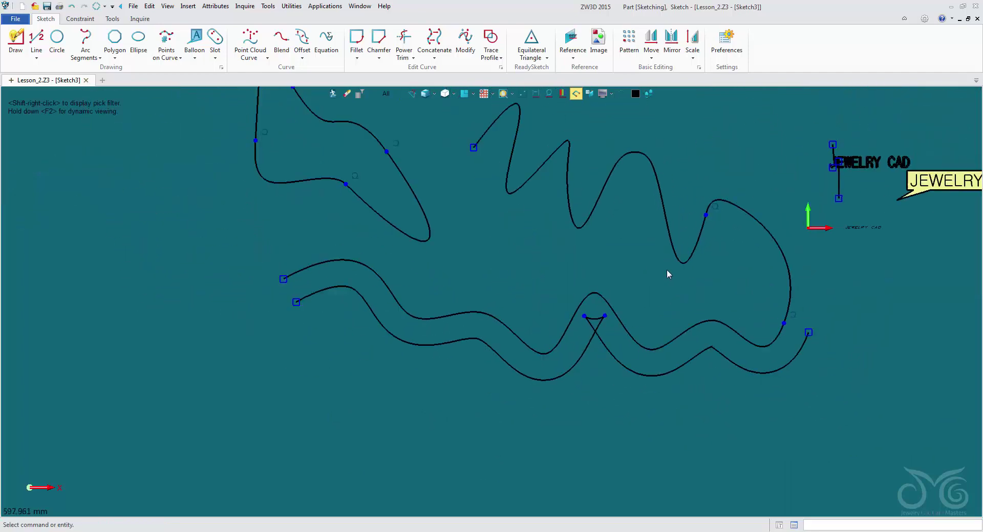
pyautogui.moveTo(696, 165); pyautogui.dragTo(647, 221, button='middle')
pyautogui.middleClick(647, 222)
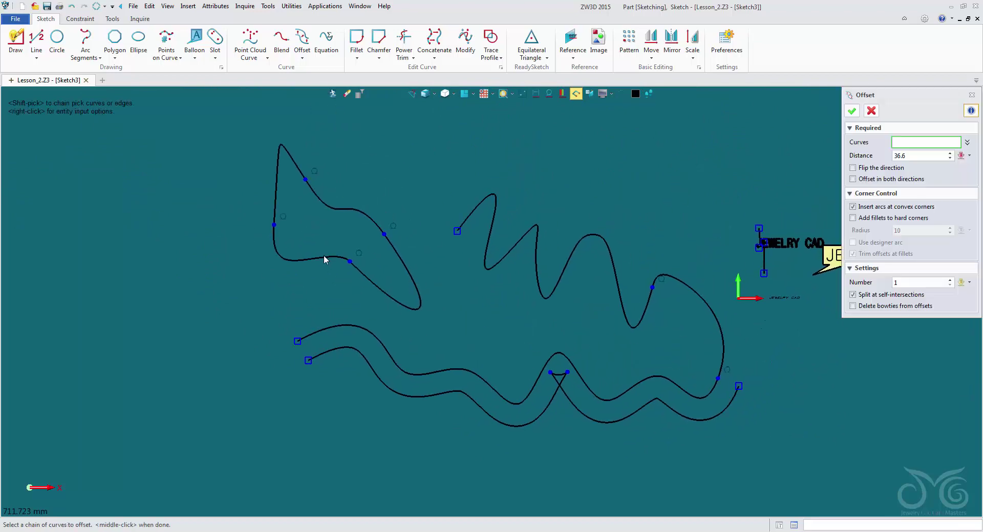
# - Offset the lower-left curve of the closed spline shape outward by a distance of 21.6 mm
pyautogui.click(319, 261)
pyautogui.scroll(6, 283, 261)
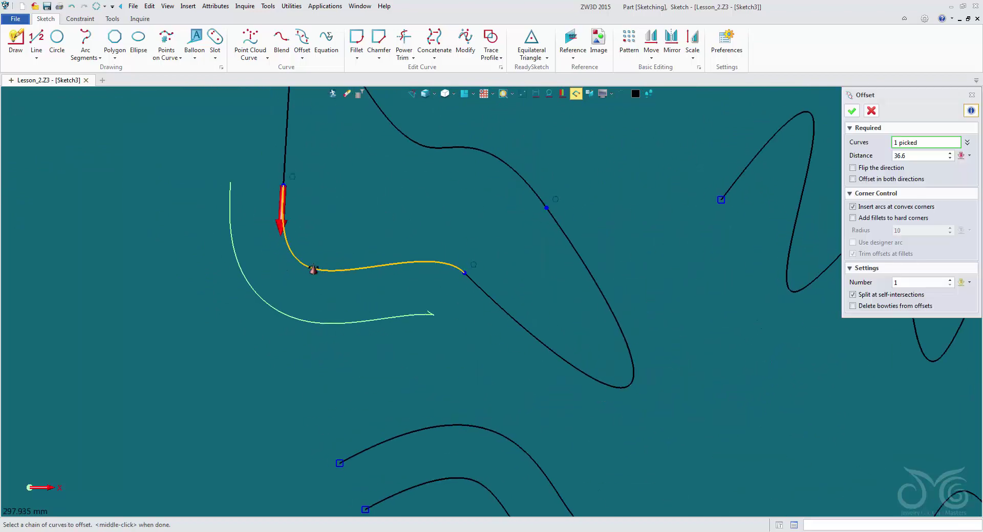
pyautogui.click(910, 156)
pyautogui.write('24.6')
pyautogui.press('Return')
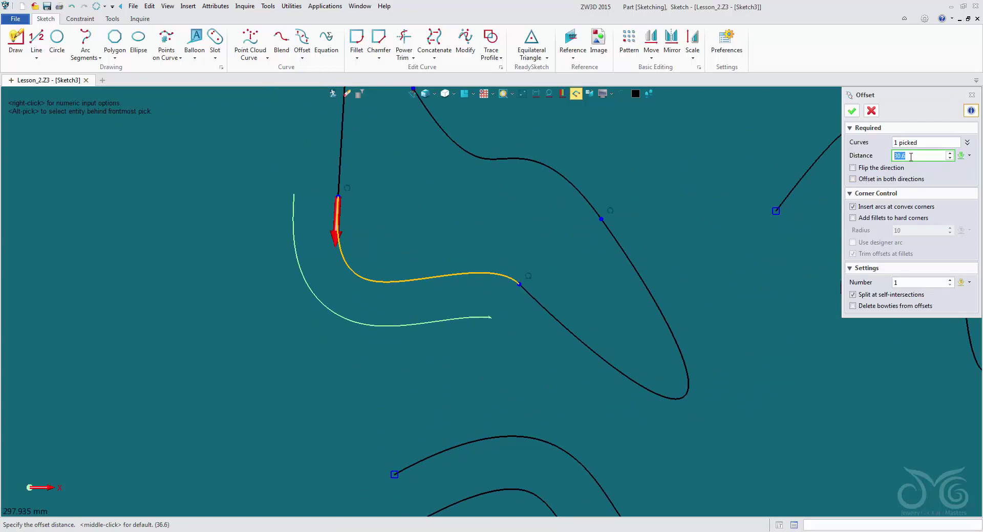
pyautogui.scroll(-3, 911, 157)
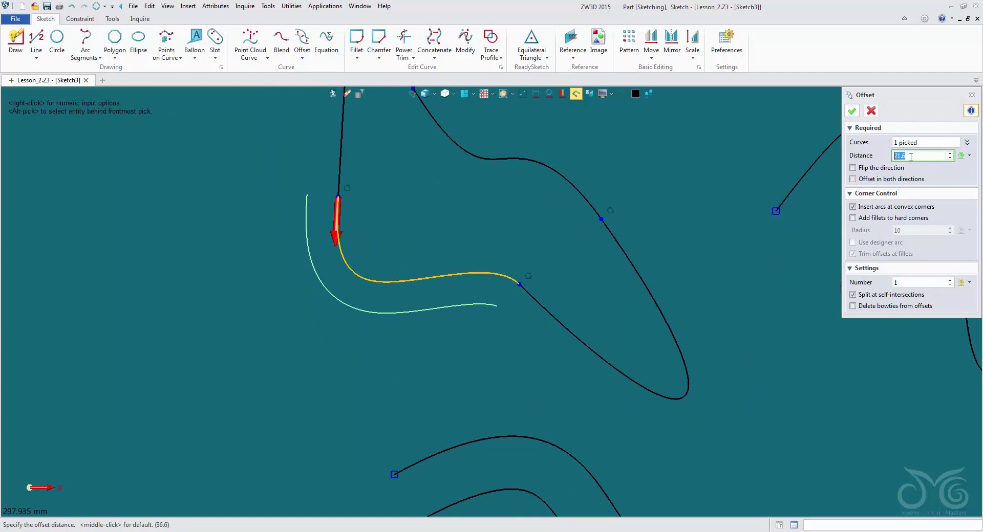
pyautogui.click(851, 111)
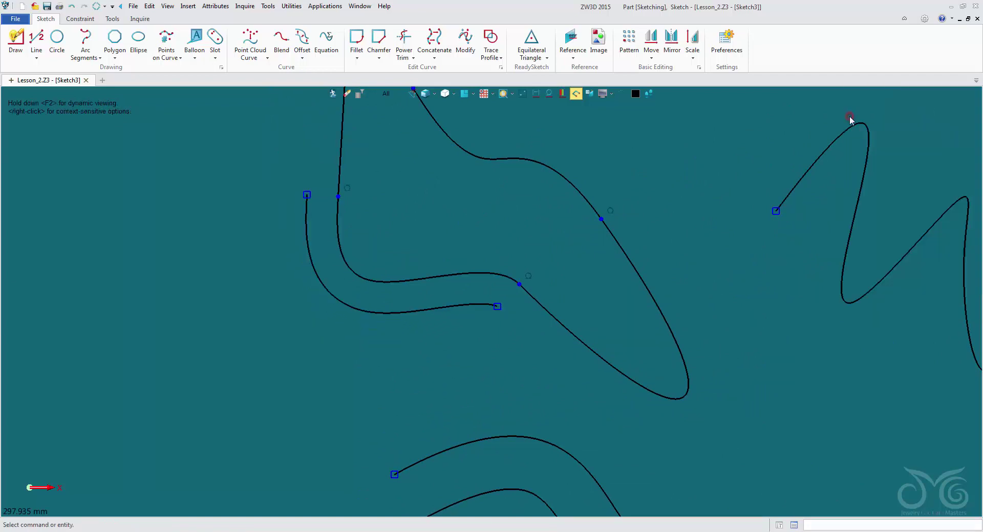
# - Offset the long looped lower-right curve of the closed shape outward, increasing the offset distance beyond 21.6 mm
pyautogui.click(303, 46)
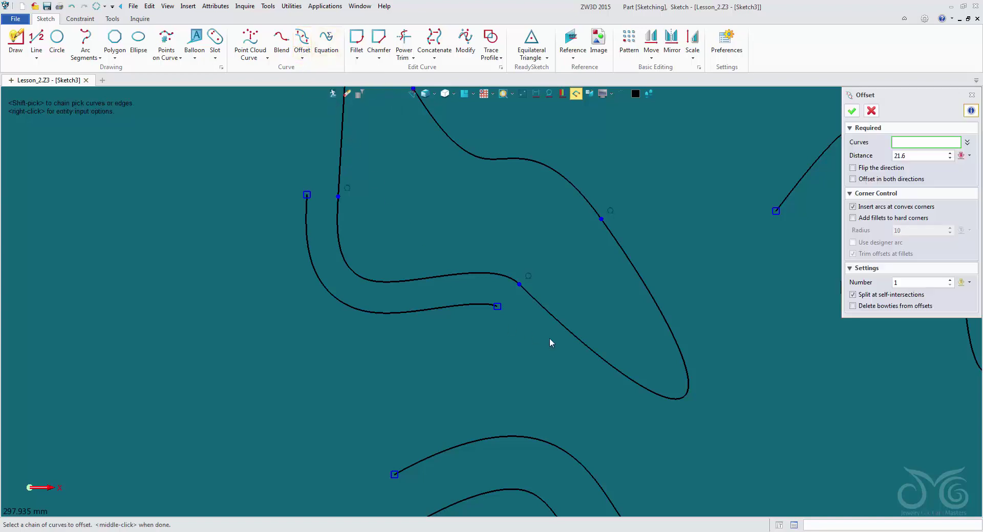
pyautogui.click(577, 347)
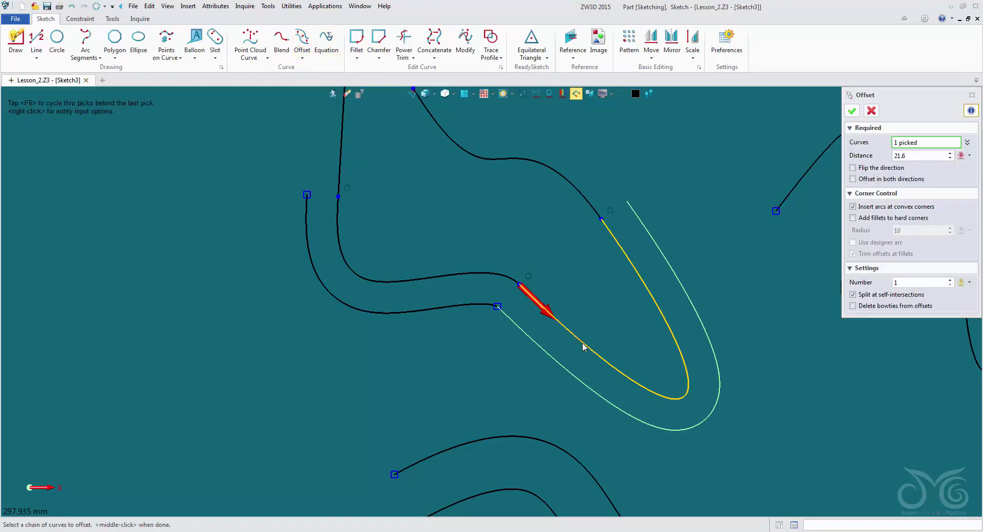
pyautogui.click(910, 157)
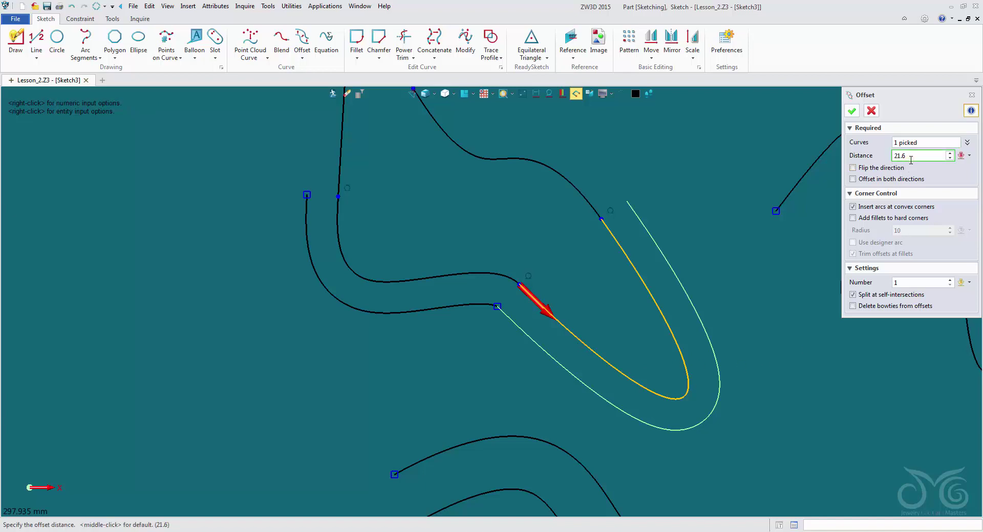
pyautogui.scroll(16, 911, 161)
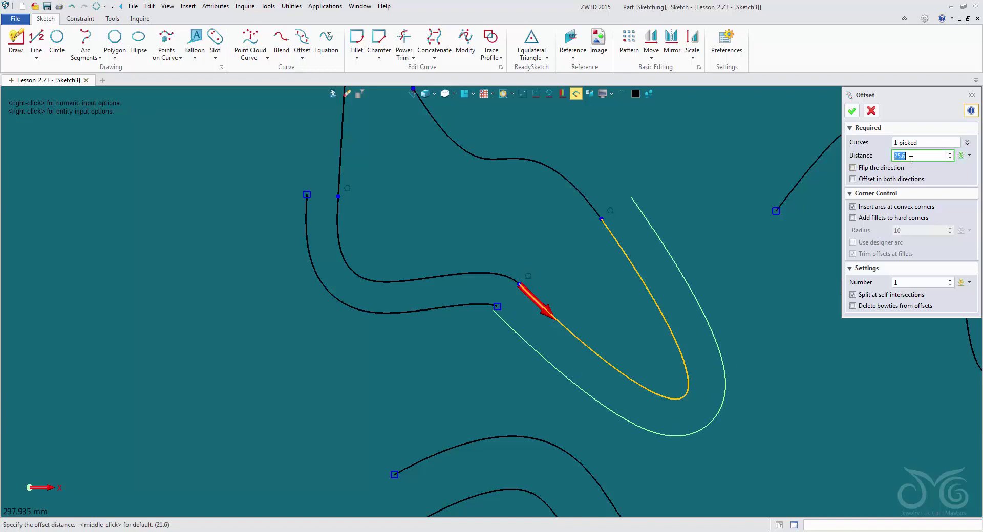
pyautogui.click(853, 111)
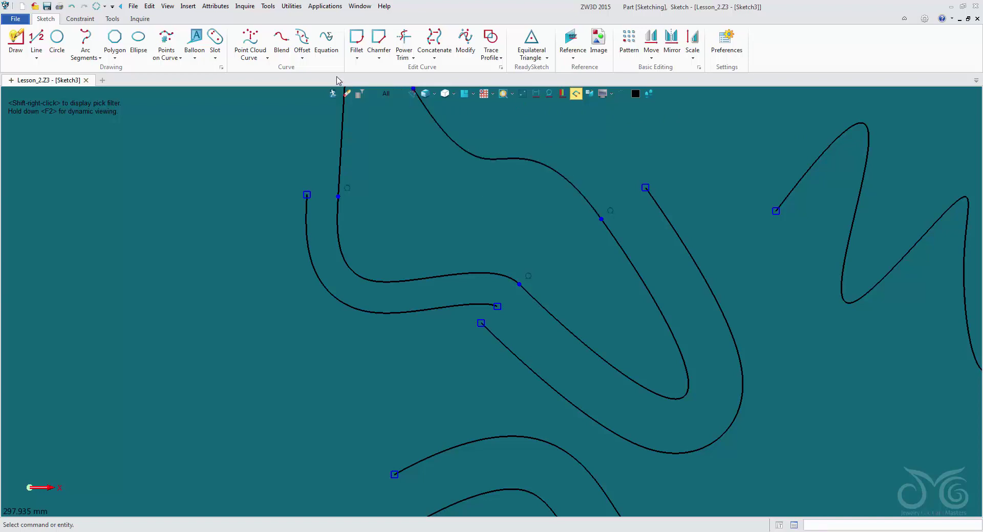
# - Create a 2D Medial curve between the lower-left curve and its offset, using the Bisect option
pyautogui.click(304, 57)
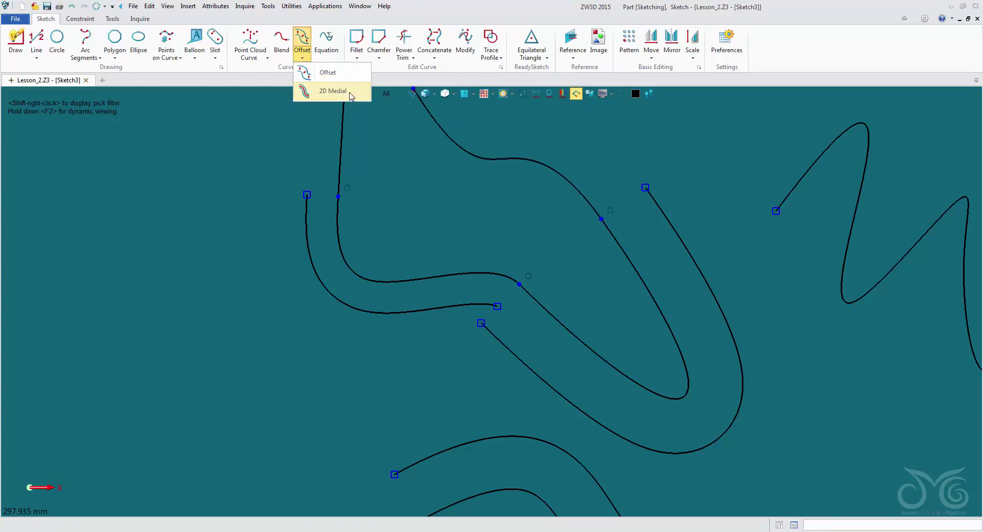
pyautogui.click(307, 92)
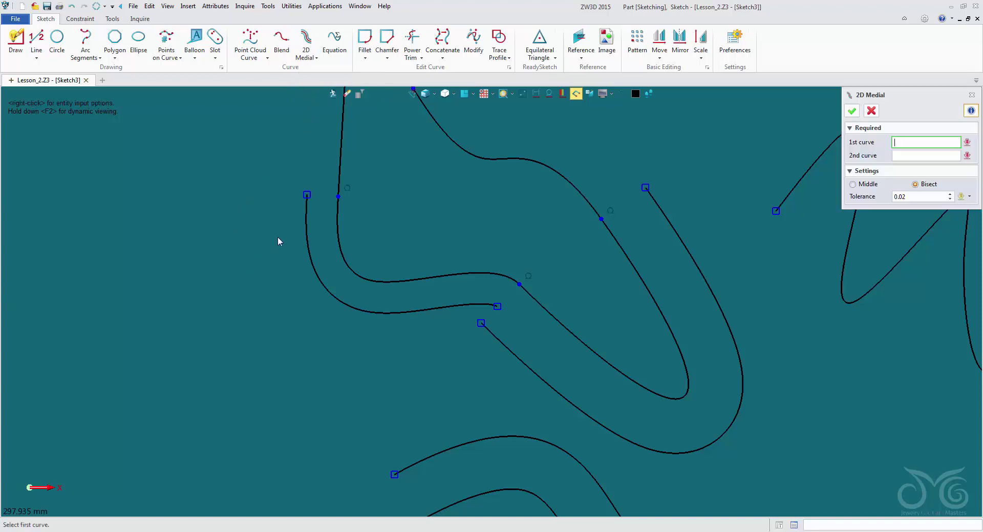
pyautogui.click(304, 229)
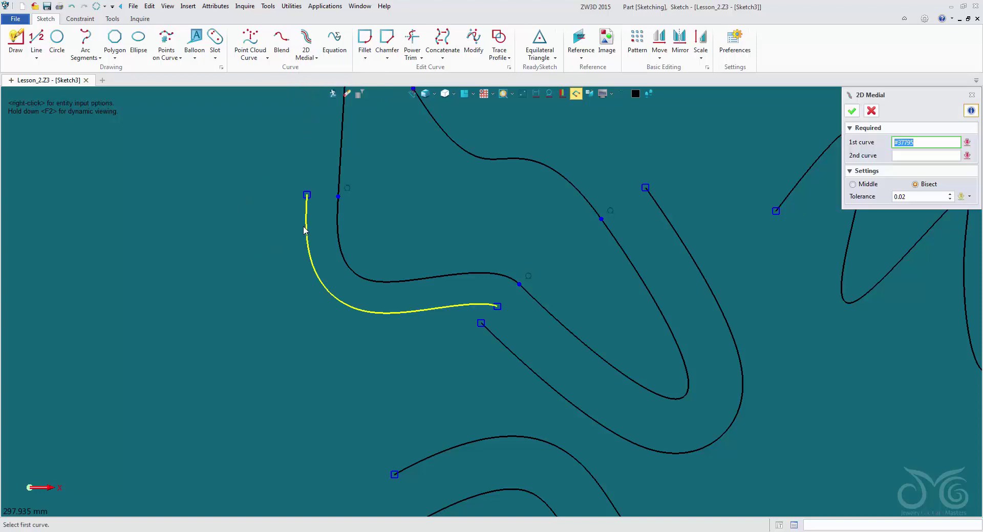
pyautogui.click(336, 212)
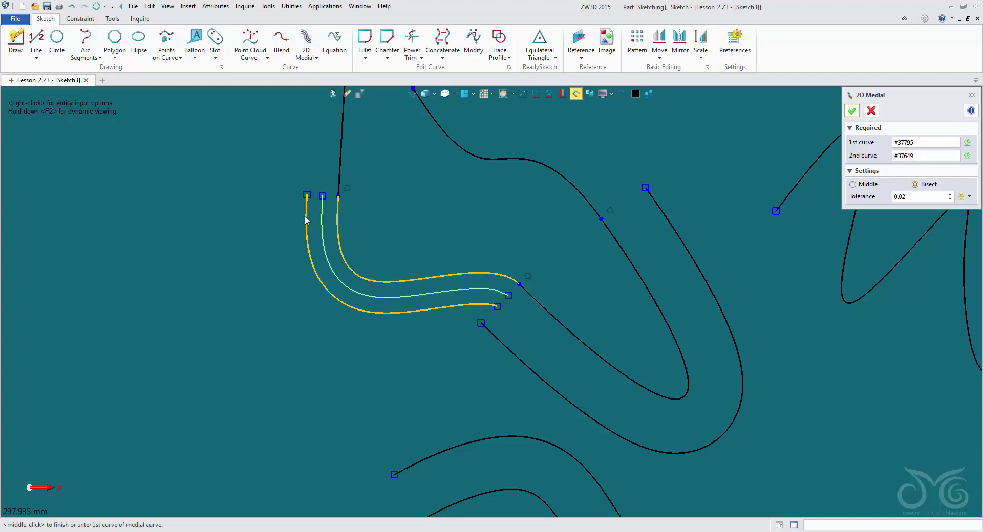
pyautogui.click(852, 111)
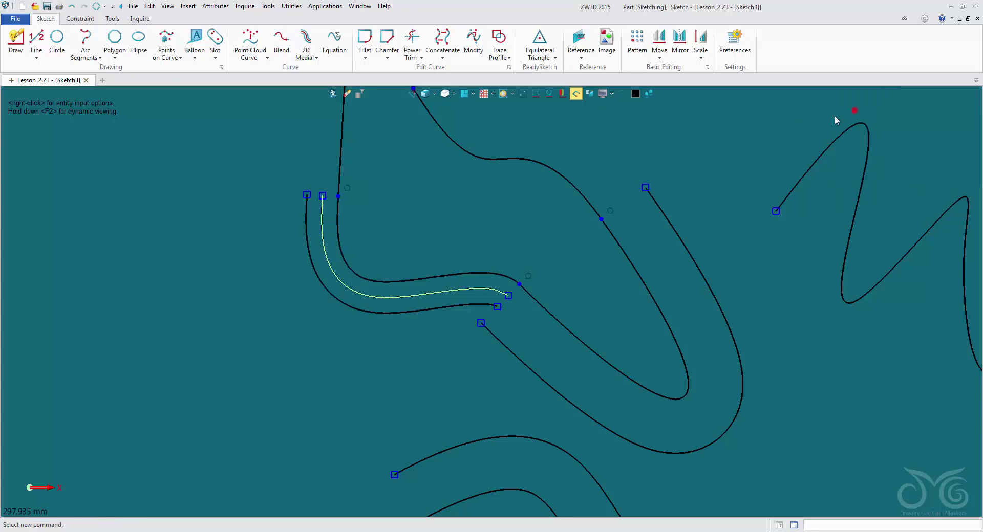
# - Create a 2D Medial curve between the lower-right looped curve and its offset copy
pyautogui.middleClick(564, 256)
pyautogui.click(559, 321)
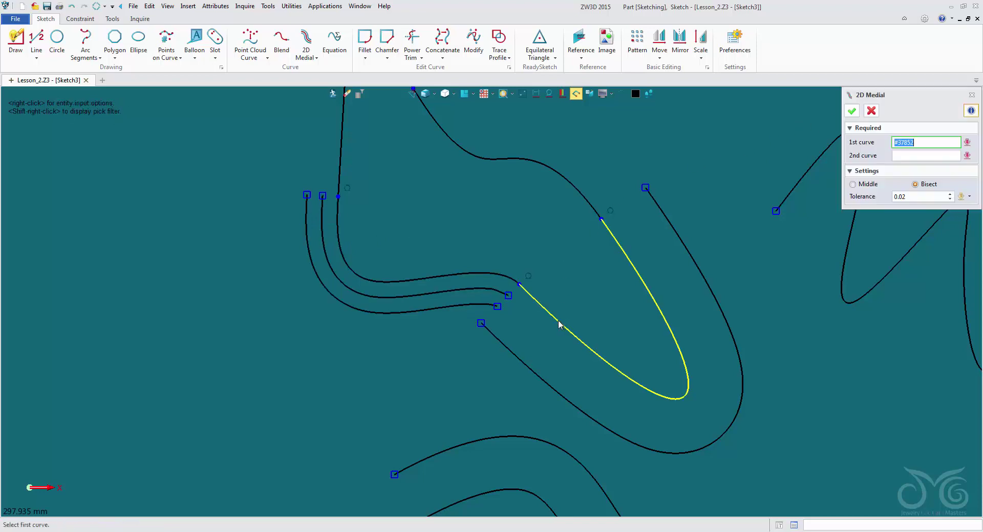
pyautogui.click(530, 366)
pyautogui.click(852, 111)
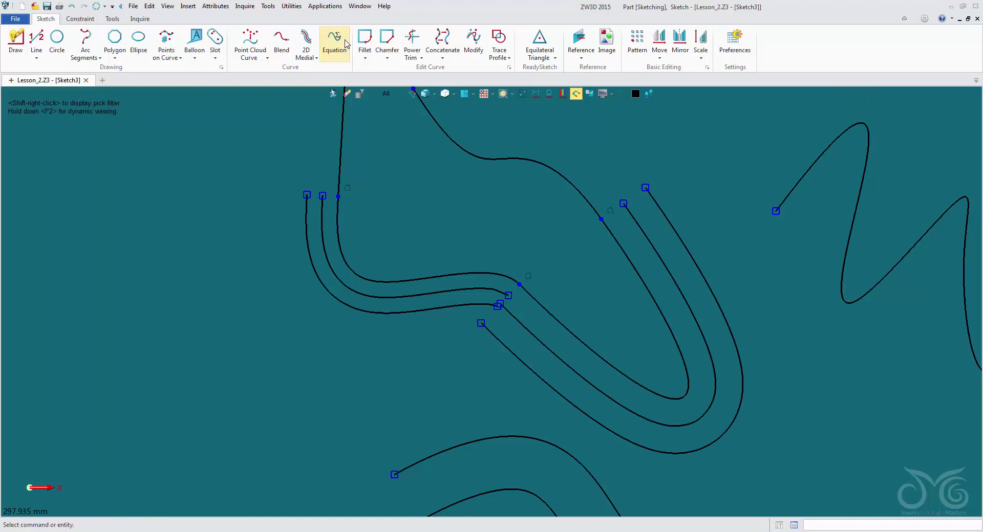
# - Sketch a diagonal slot left of the curves with centers about 218 mm apart and a radius of 40 mm
pyautogui.click(342, 54)
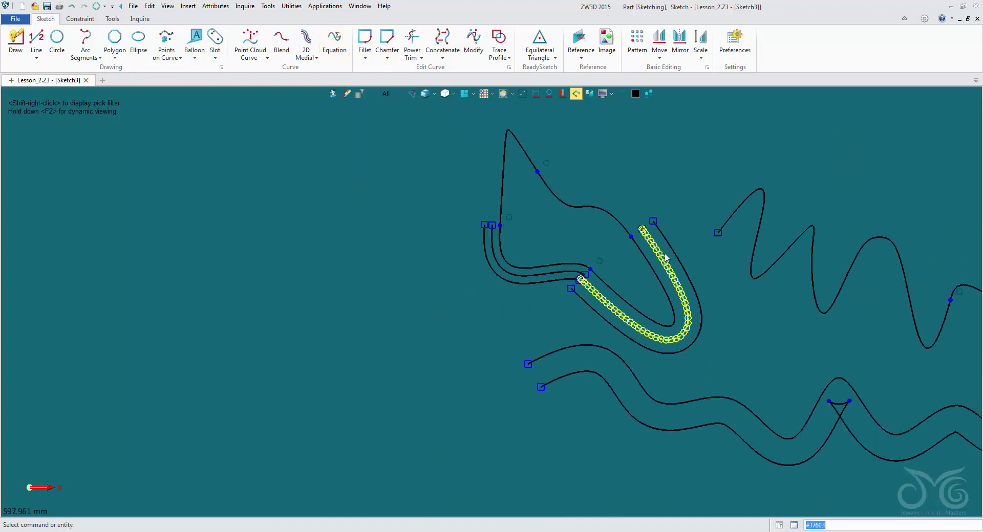
pyautogui.scroll(-5, 649, 256)
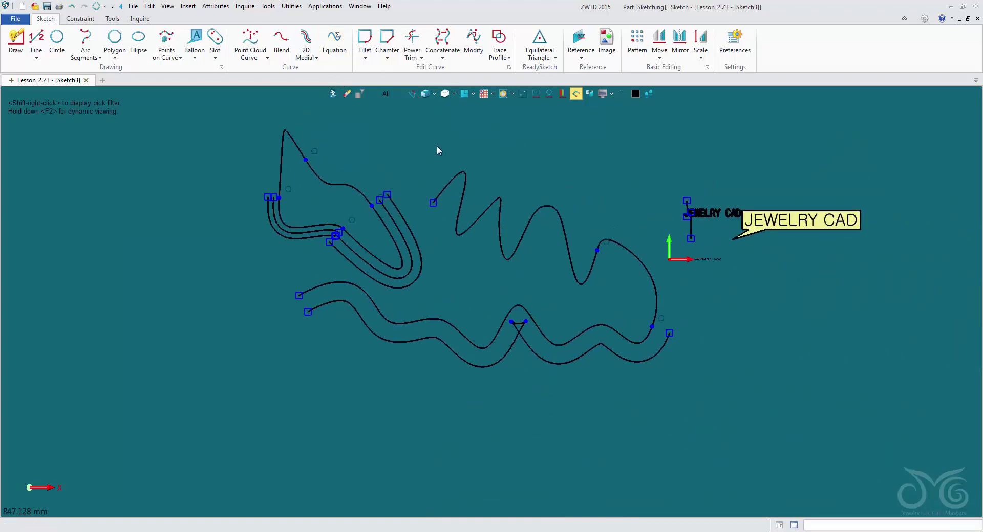
pyautogui.click(217, 43)
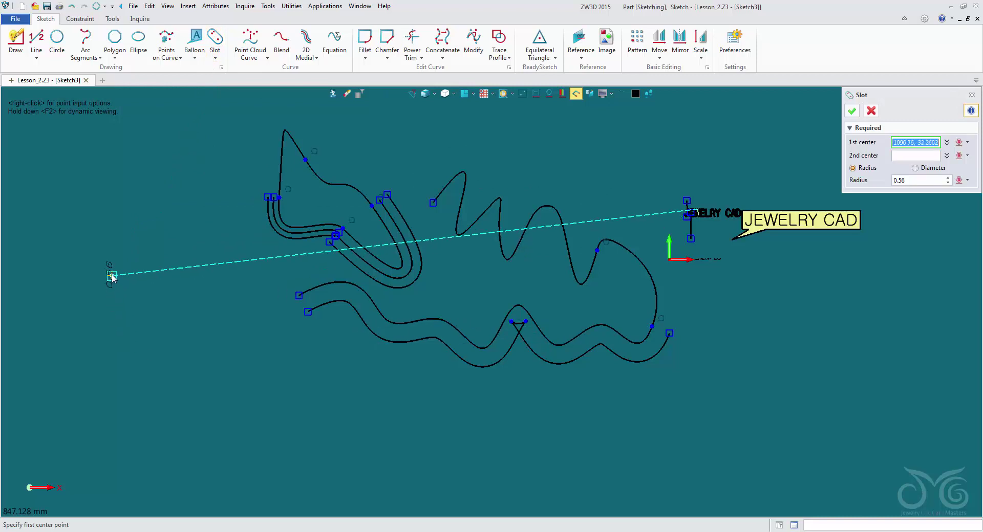
pyautogui.click(112, 276)
pyautogui.click(190, 354)
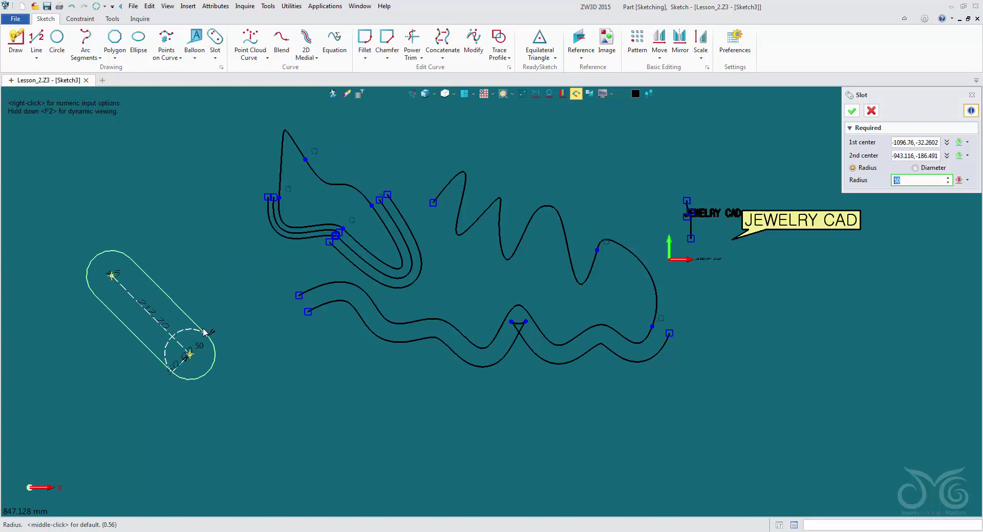
pyautogui.write('40')
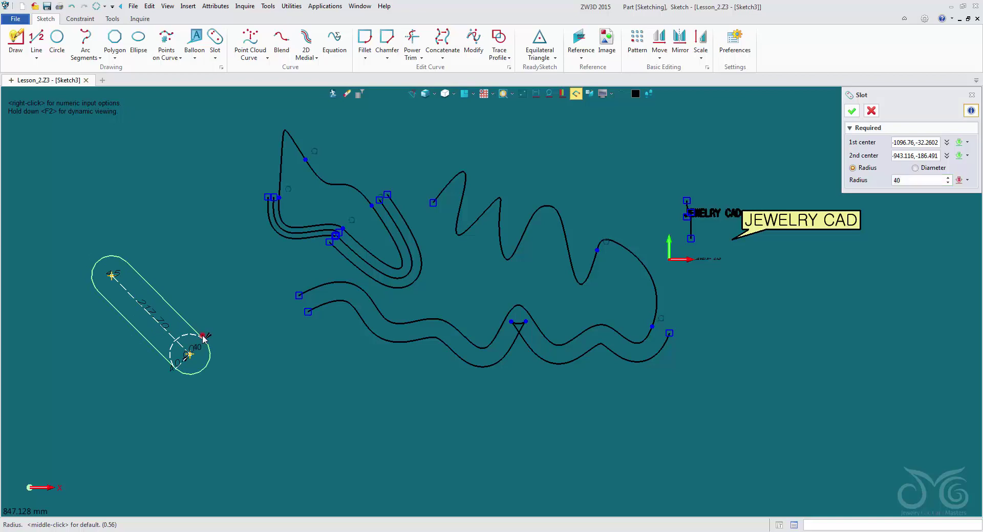
pyautogui.press('Return')
pyautogui.scroll(1, 126, 302)
pyautogui.scroll(3, 126, 304)
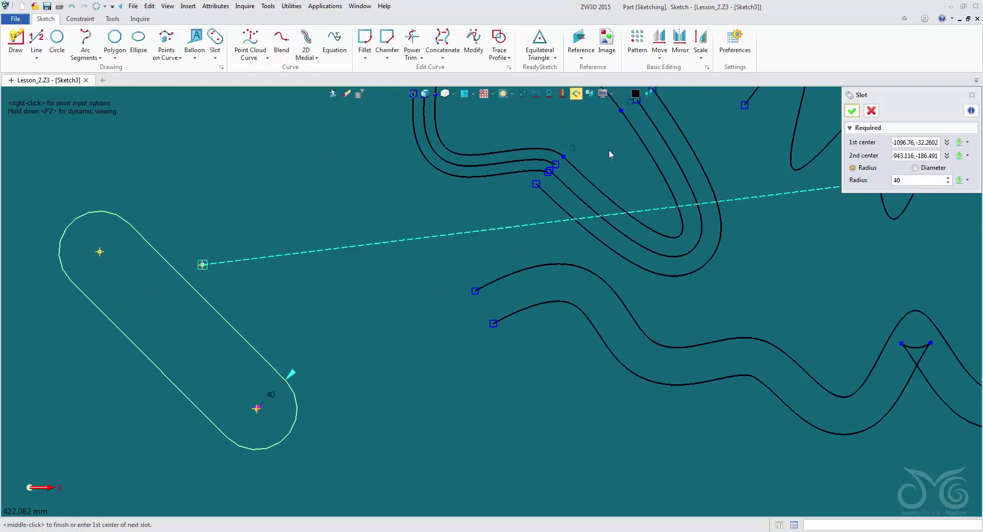
pyautogui.middleClick(854, 115)
pyautogui.click(87, 221)
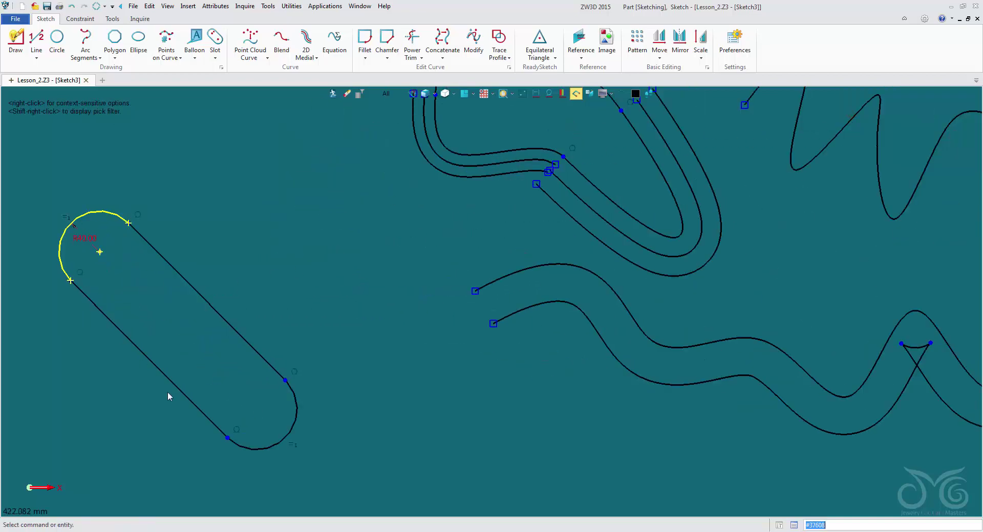
pyautogui.press('Escape')
# - Sketch a second slot above the first, with centers at about (-992, 61) and (-883, 87) and a radius of 16 mm
pyautogui.middleClick(216, 155)
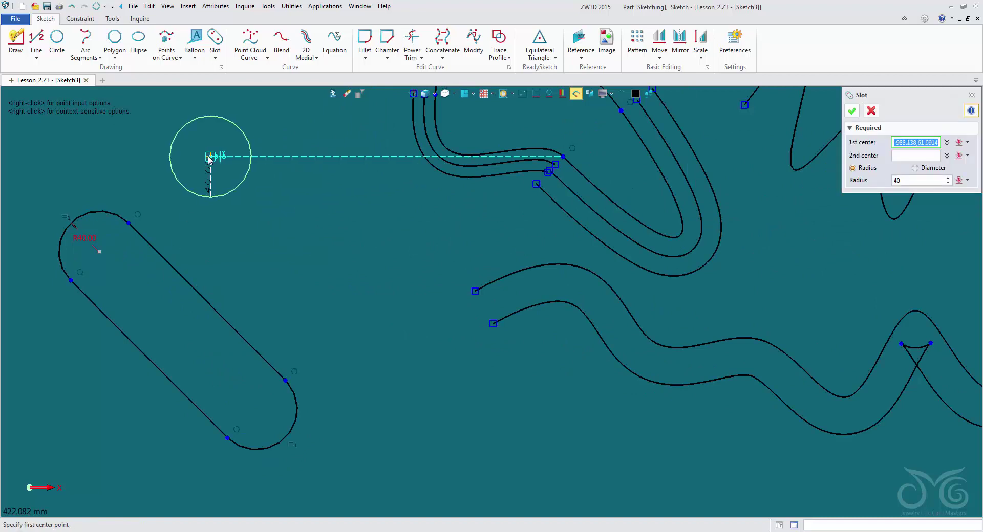
pyautogui.click(207, 156)
pyautogui.click(317, 130)
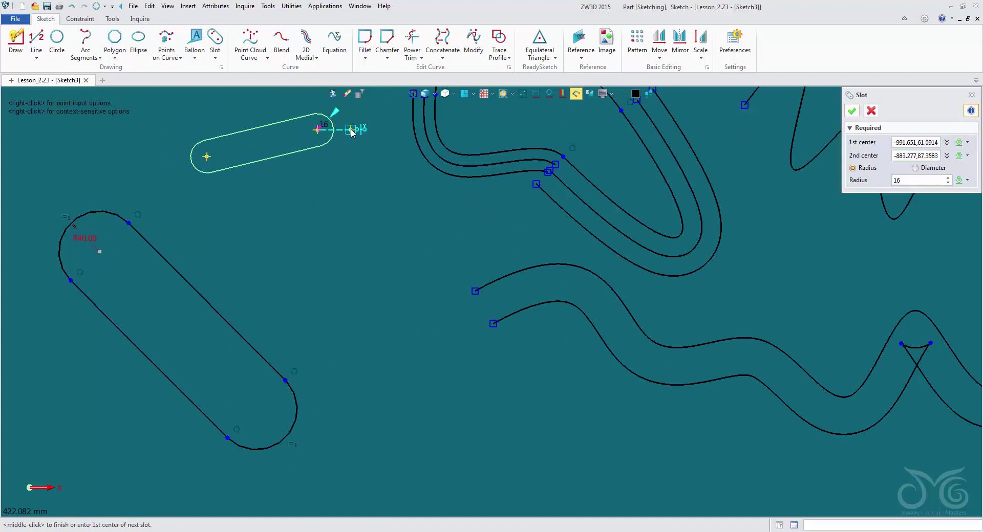
pyautogui.middleClick(337, 129)
# - Start a notch on the upper wavy curve near its left end, with the slant point above and slightly left of the base
pyautogui.click(215, 57)
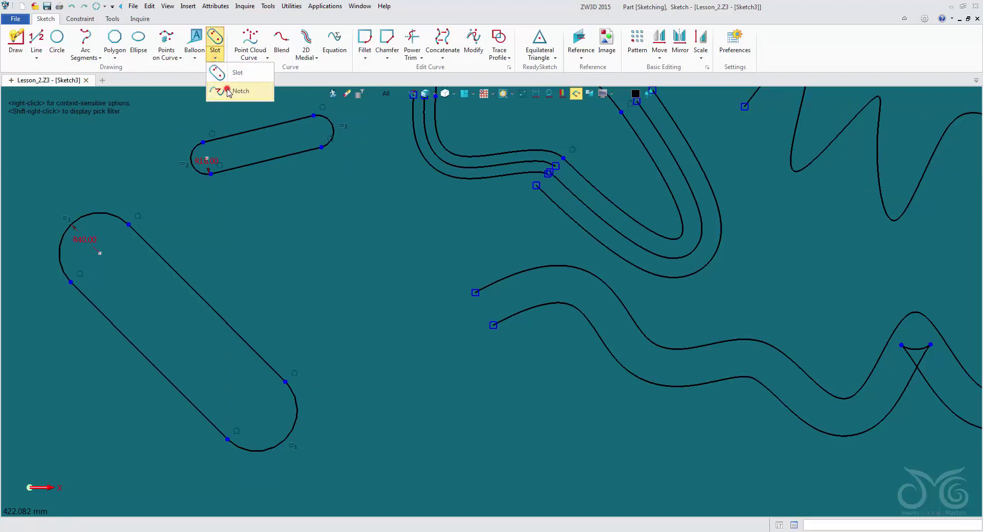
pyautogui.click(228, 91)
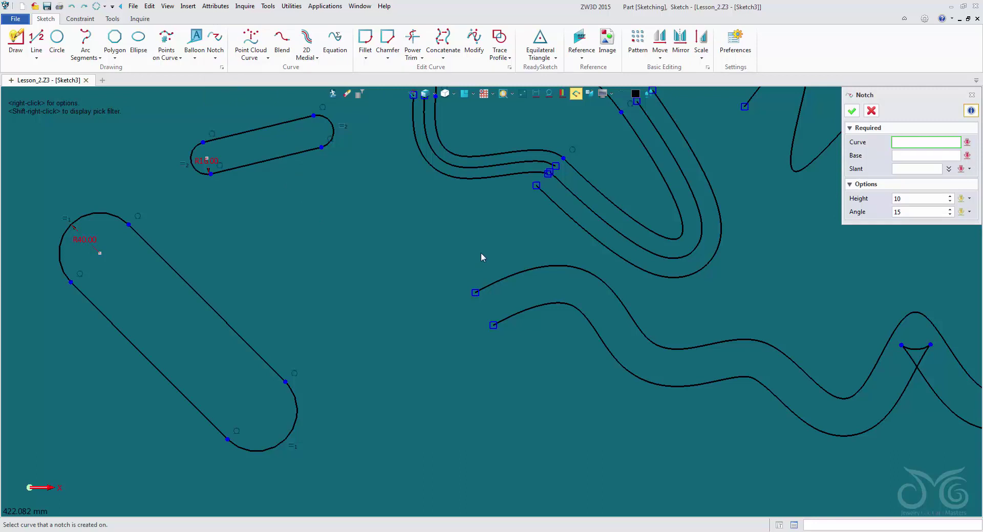
pyautogui.click(505, 278)
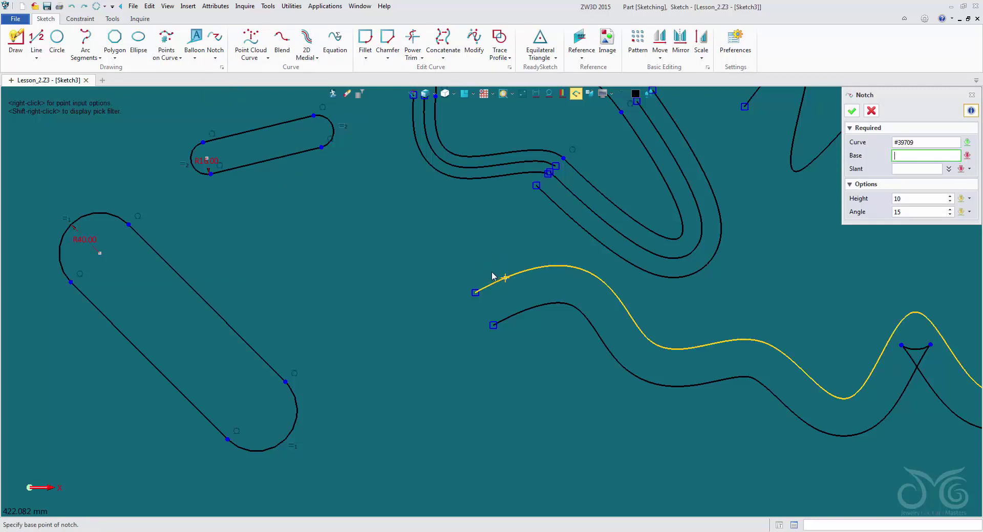
pyautogui.click(485, 287)
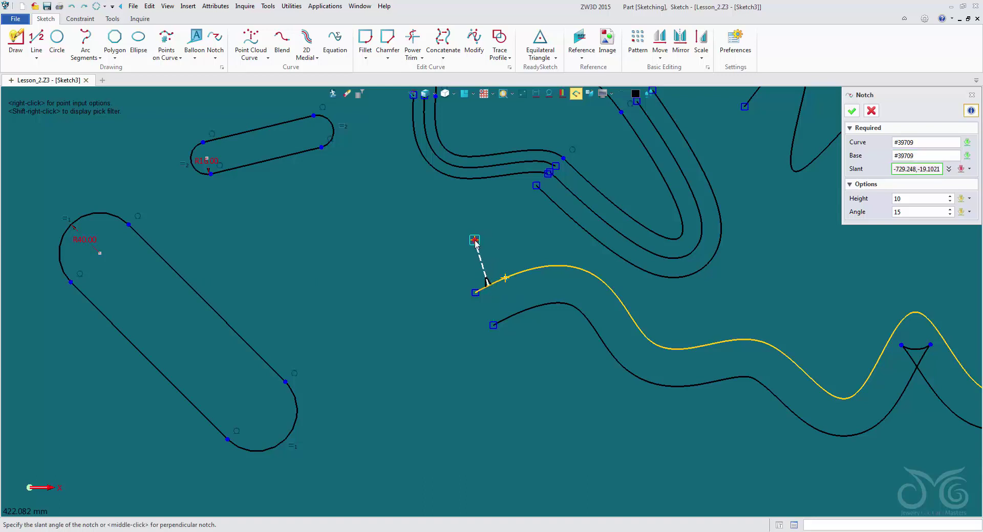
pyautogui.click(474, 240)
# - Set the notch's height to 15 mm, widen its angle beyond 15 degrees and create it
pyautogui.click(896, 199)
pyautogui.write('15')
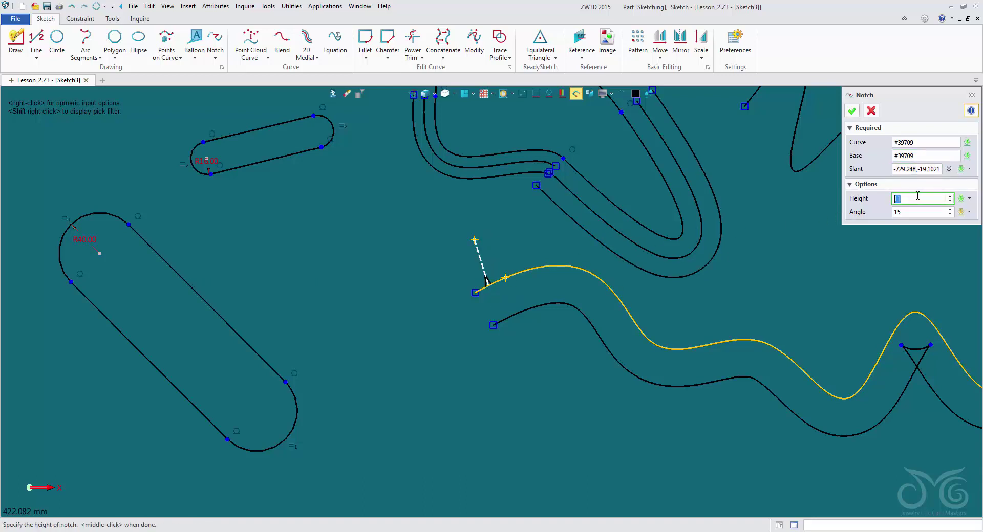
pyautogui.press('Return')
pyautogui.click(919, 210)
pyautogui.write('45')
pyautogui.press('Return')
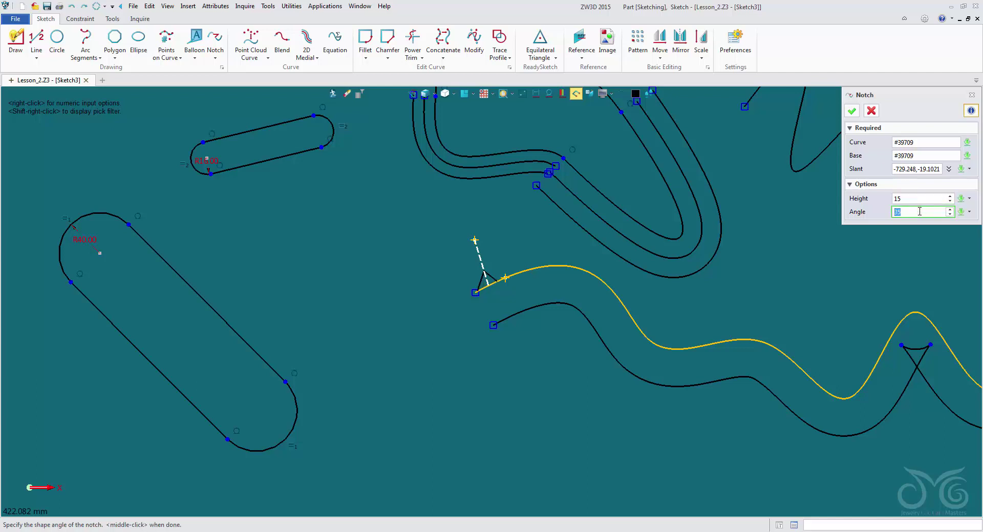
pyautogui.click(852, 111)
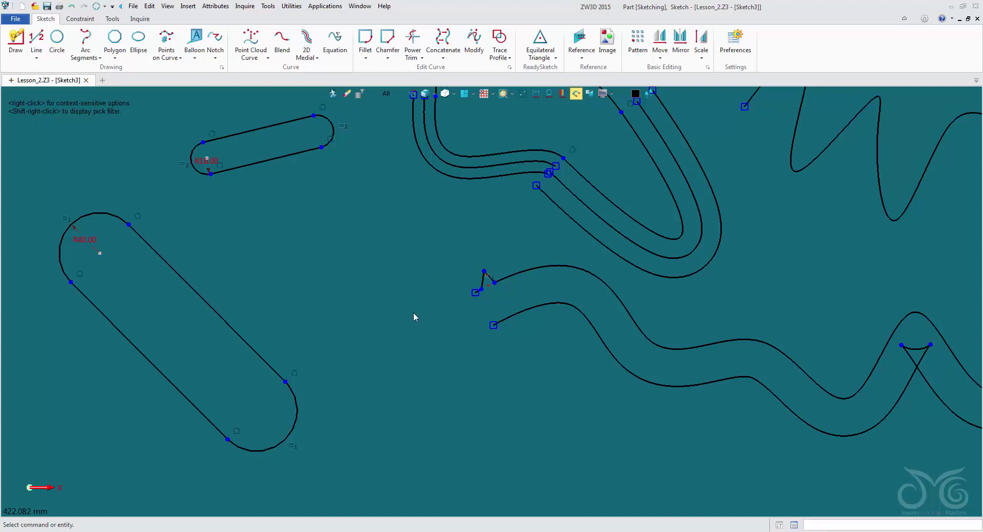
pyautogui.scroll(5, 481, 300)
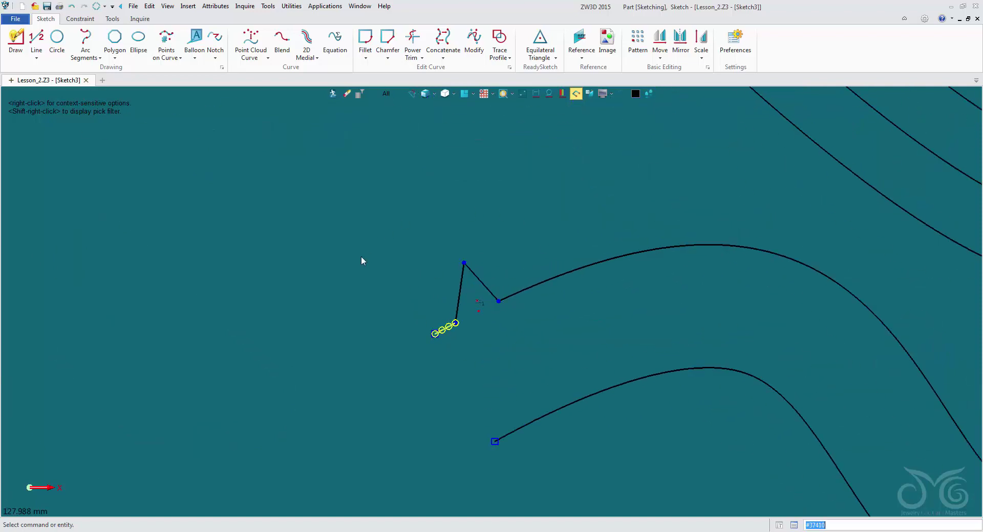
pyautogui.scroll(-4, 361, 261)
pyautogui.moveTo(307, 307); pyautogui.dragTo(353, 313, button='middle')
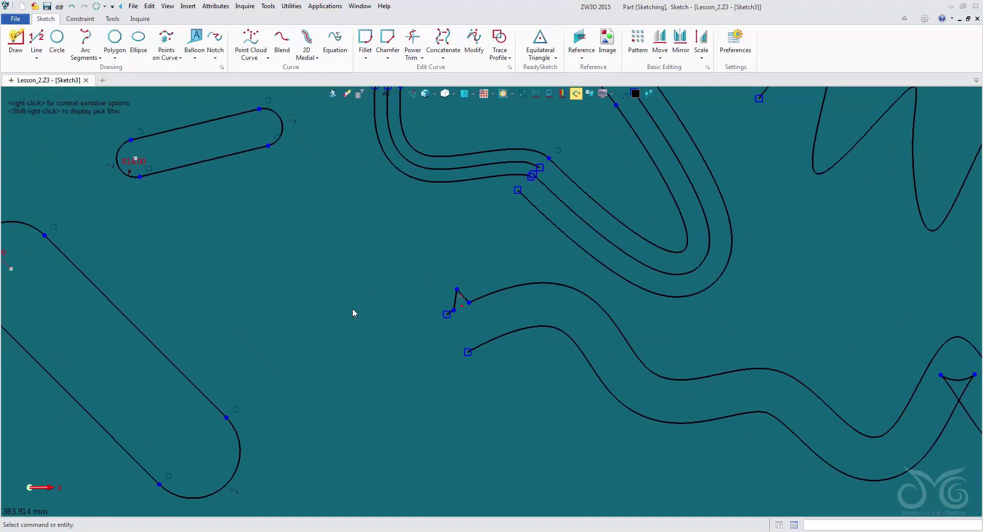
pyautogui.scroll(-4, 352, 313)
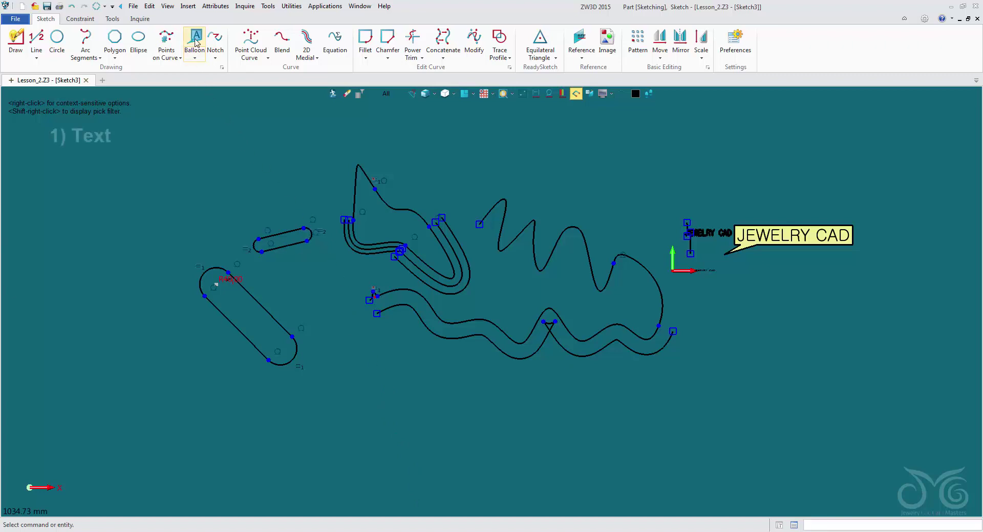
pyautogui.click(195, 58)
pyautogui.click(219, 58)
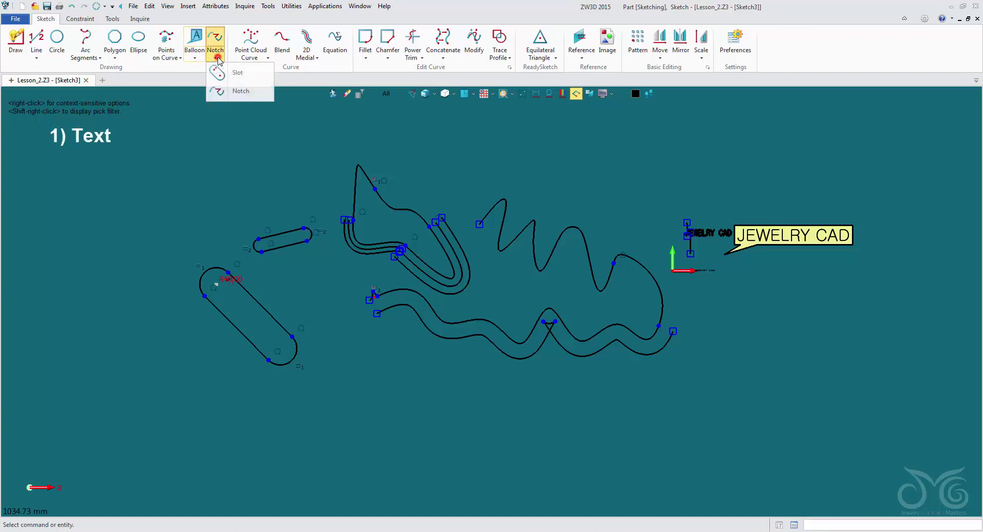
pyautogui.click(245, 53)
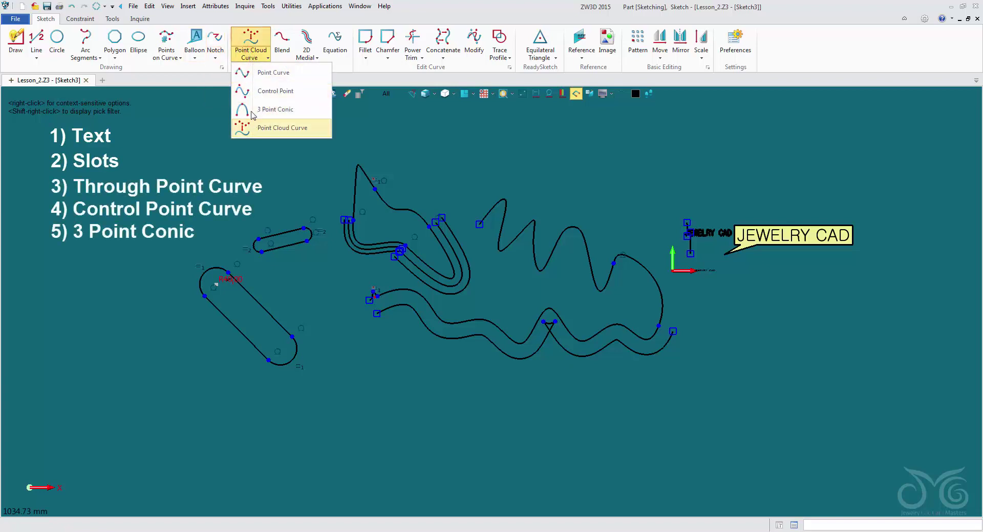
pyautogui.click(249, 51)
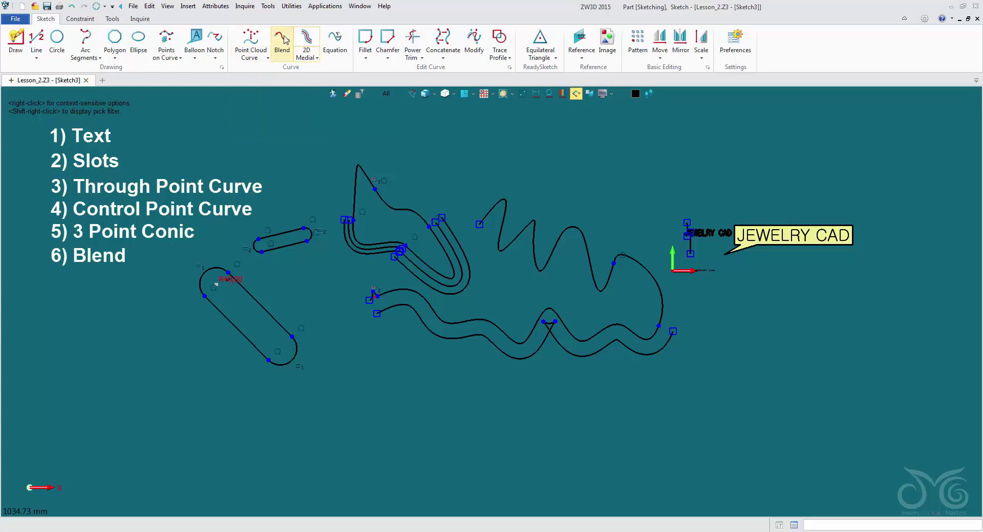
pyautogui.click(307, 58)
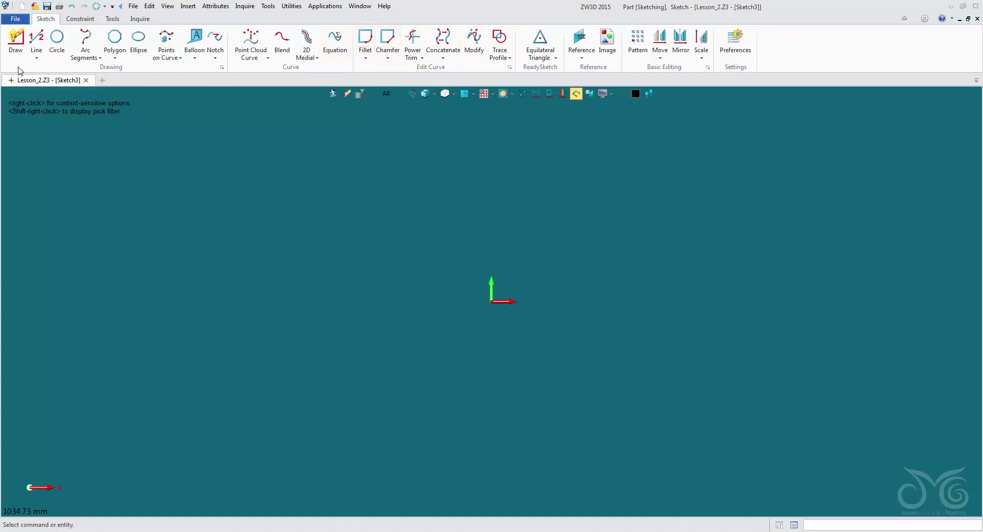
# - Draw a zigzag polyline of six straight segments, with three peaks, above and left of the origin
pyautogui.click(17, 49)
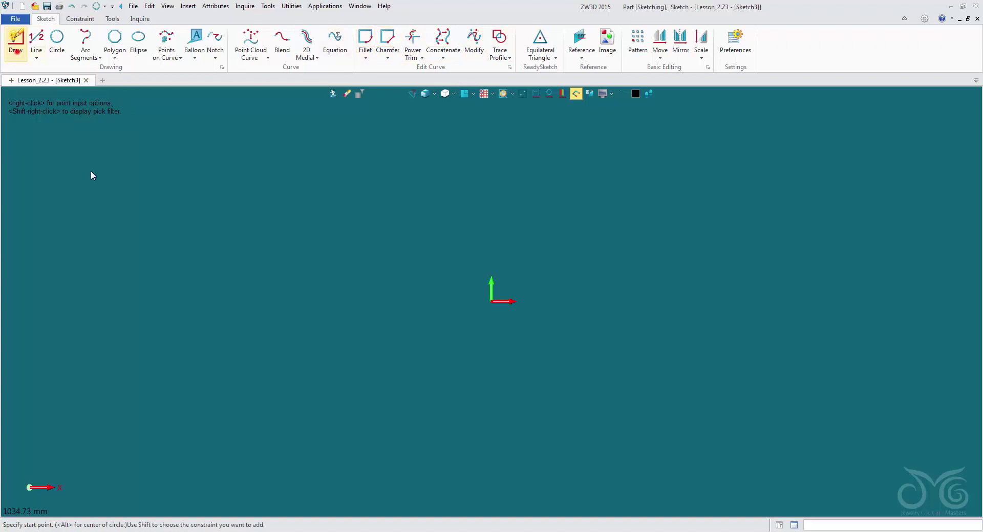
pyautogui.click(82, 223)
pyautogui.click(124, 133)
pyautogui.click(197, 284)
pyautogui.click(236, 148)
pyautogui.click(283, 275)
pyautogui.click(336, 155)
pyautogui.click(370, 260)
# - Draw a second open polyline of seven segments above and right of the origin, bending around with its last segment running back leftward
pyautogui.click(566, 155)
pyautogui.click(521, 189)
pyautogui.click(585, 259)
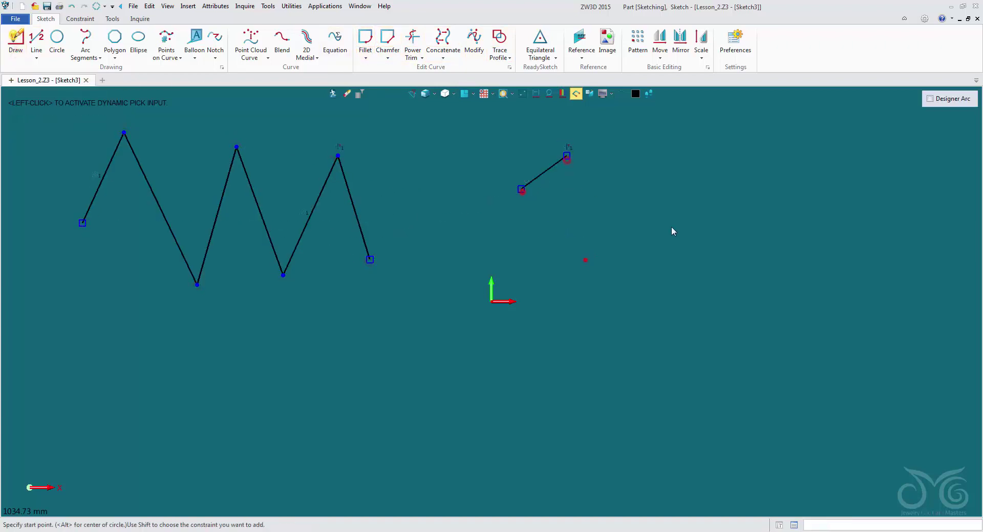
pyautogui.click(723, 199)
pyautogui.click(724, 147)
pyautogui.click(808, 155)
pyautogui.click(802, 260)
pyautogui.click(709, 275)
# - Draw a corner-to-corner rectangle about 325 mm wide and 194 mm high below the zigzag
pyautogui.click(115, 57)
pyautogui.click(128, 72)
pyautogui.click(186, 436)
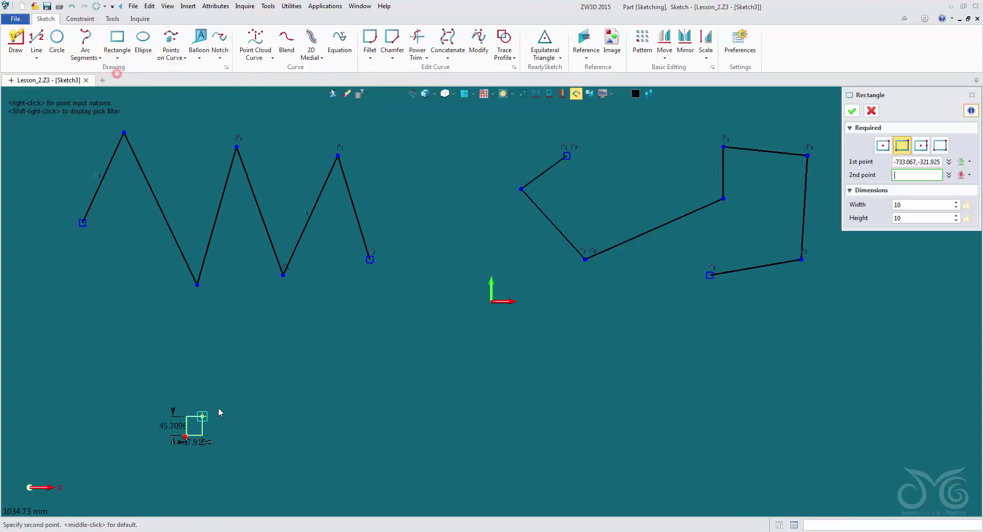
pyautogui.click(321, 355)
# - Draw a seven-sided polygon centered at about (181, -225) below the second polyline, with a radius slightly over 191 mm
pyautogui.click(114, 58)
pyautogui.click(131, 86)
pyautogui.click(864, 145)
pyautogui.click(566, 395)
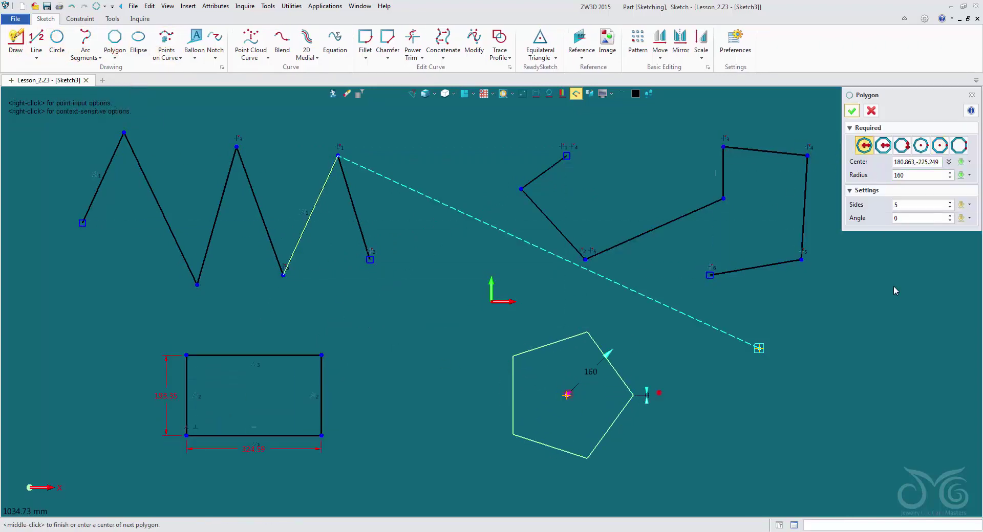
pyautogui.write('160')
pyautogui.press('Return')
pyautogui.write('7')
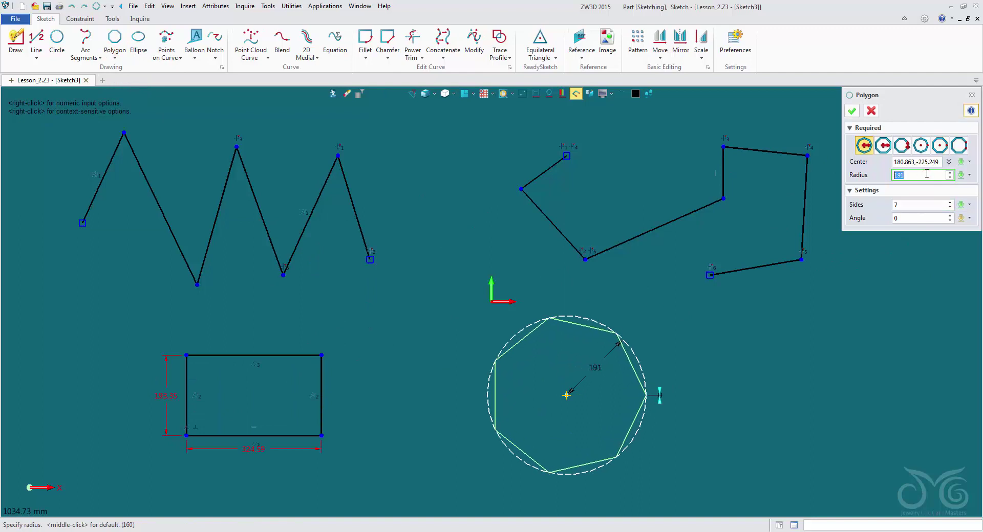
pyautogui.middleClick(661, 395)
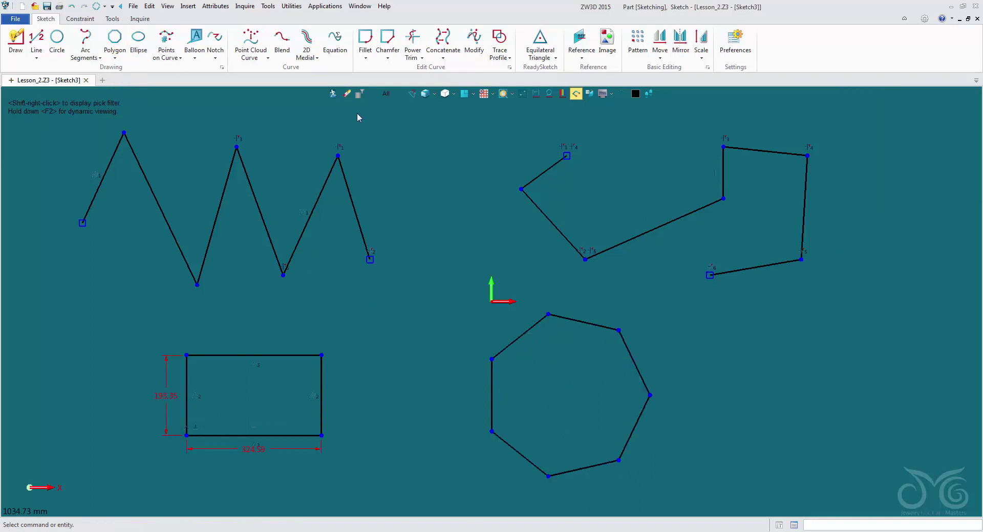
# - Fillet the zigzag's first peak with a radius of 16 mm, trimming both lines
pyautogui.click(366, 44)
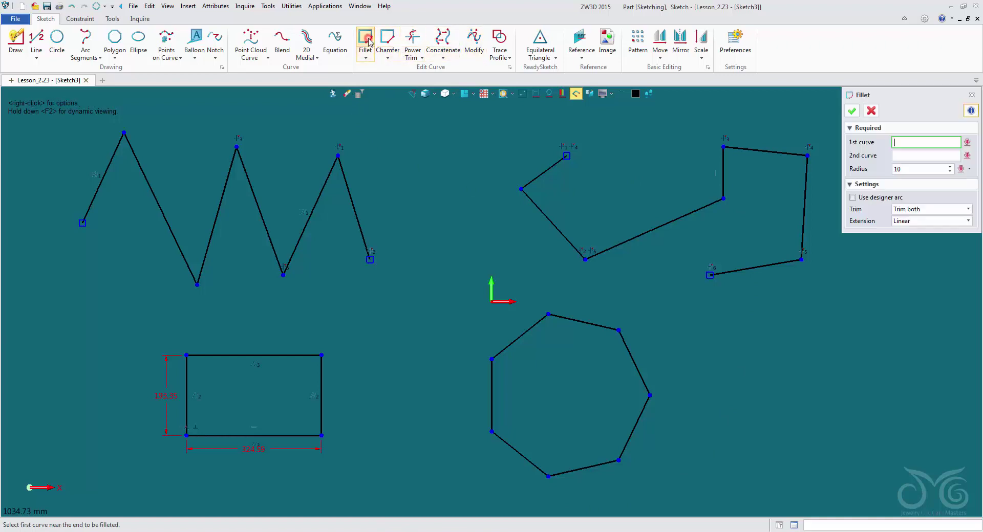
pyautogui.click(115, 150)
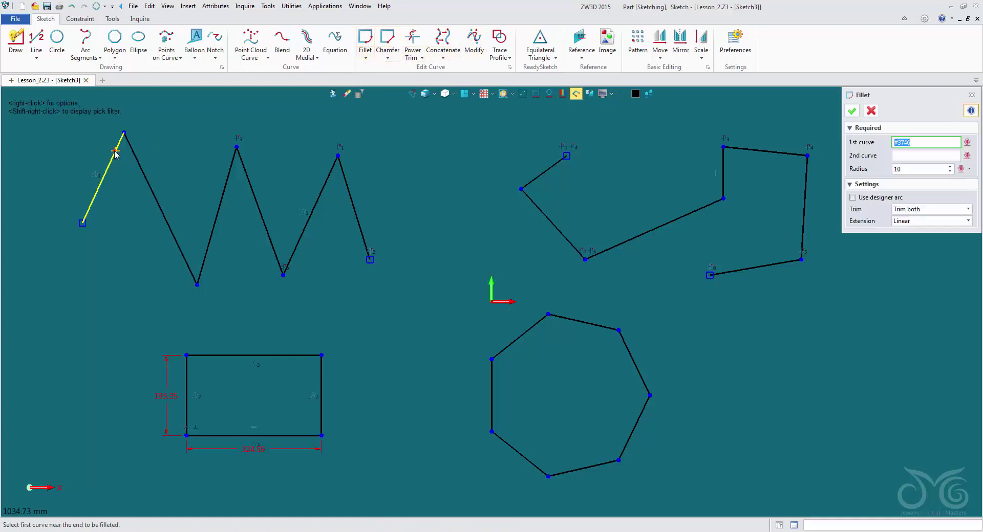
pyautogui.click(131, 153)
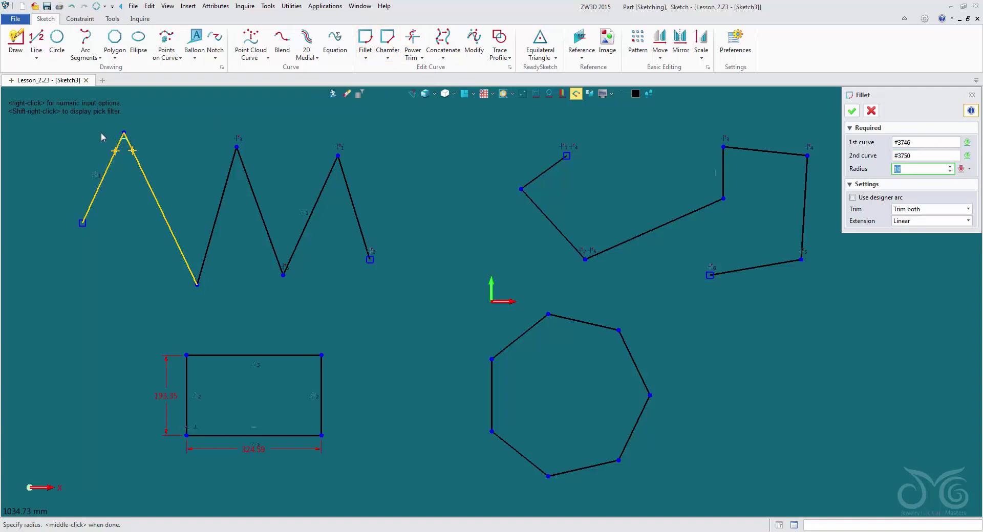
pyautogui.scroll(5, 107, 137)
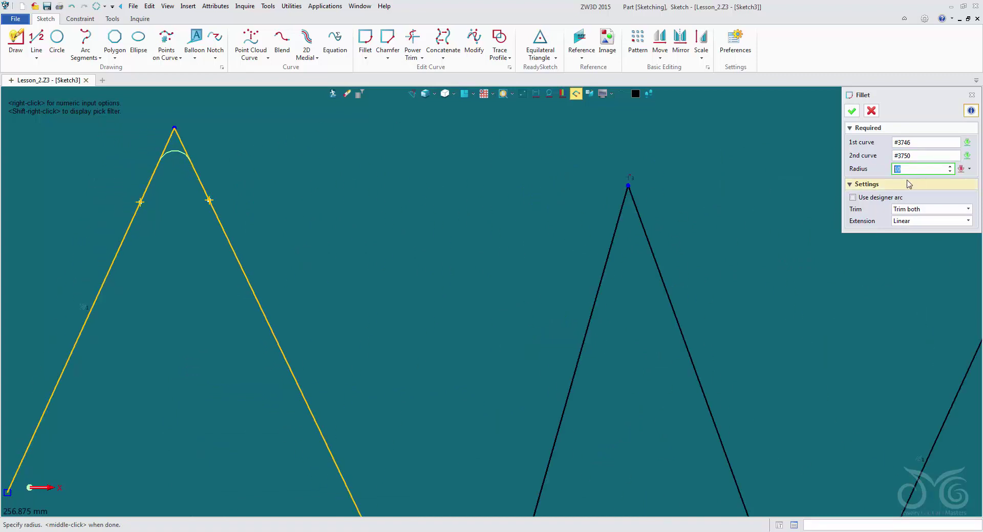
pyautogui.scroll(2, 917, 170)
pyautogui.scroll(3, 918, 170)
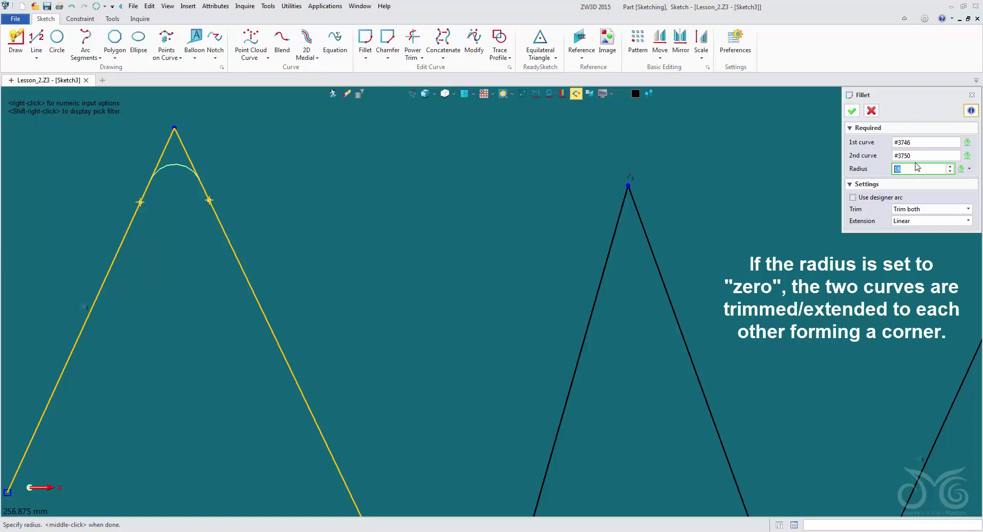
pyautogui.click(852, 110)
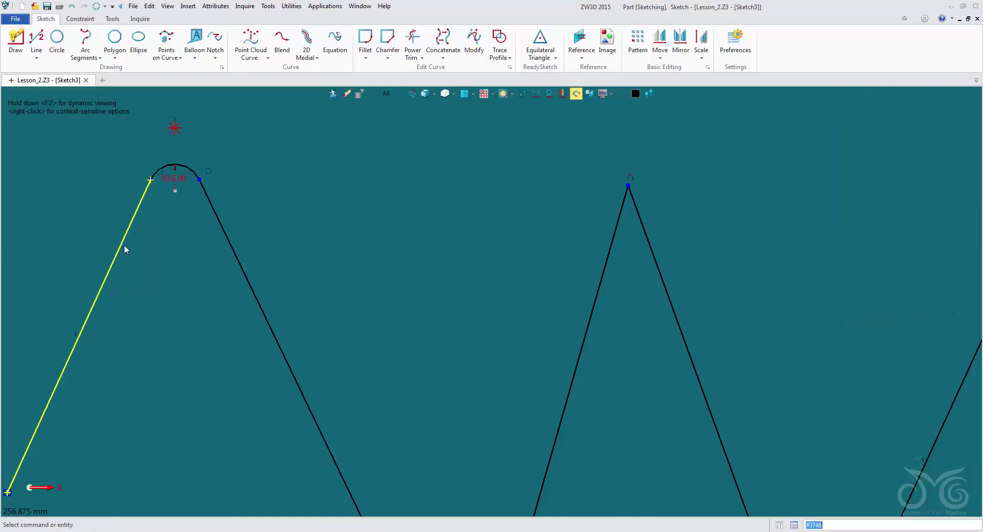
pyautogui.click(194, 177)
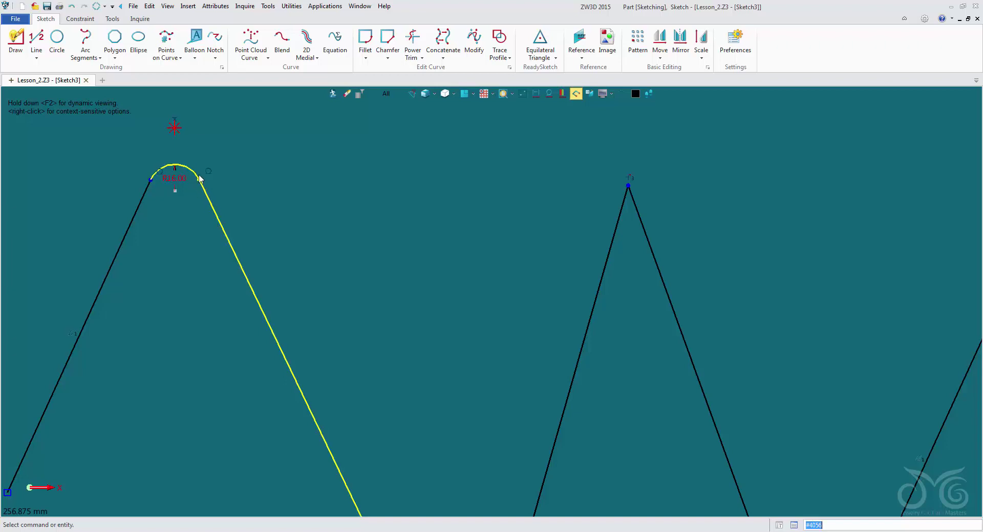
# - Fillet the zigzag's first valley with a radius of 16 mm, trimming both lines
pyautogui.scroll(-5, 307, 200)
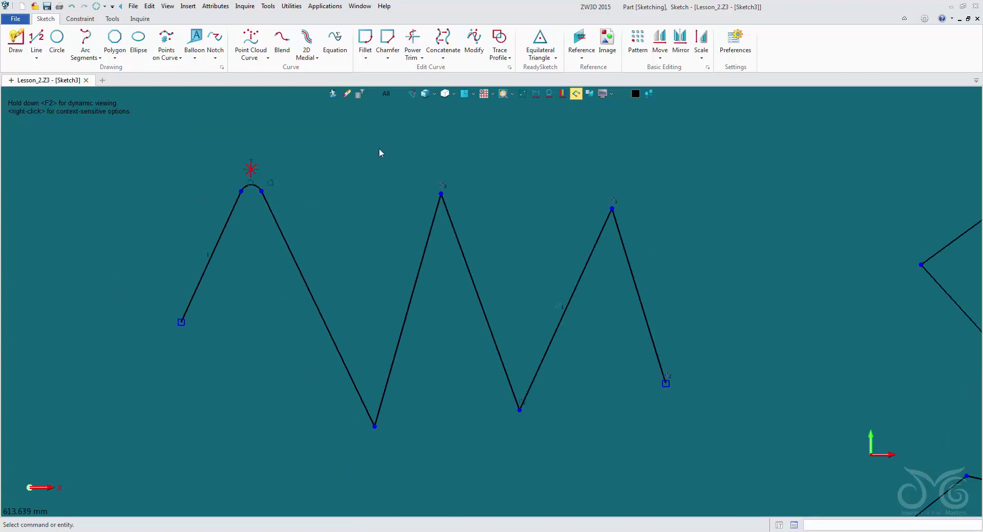
pyautogui.click(362, 40)
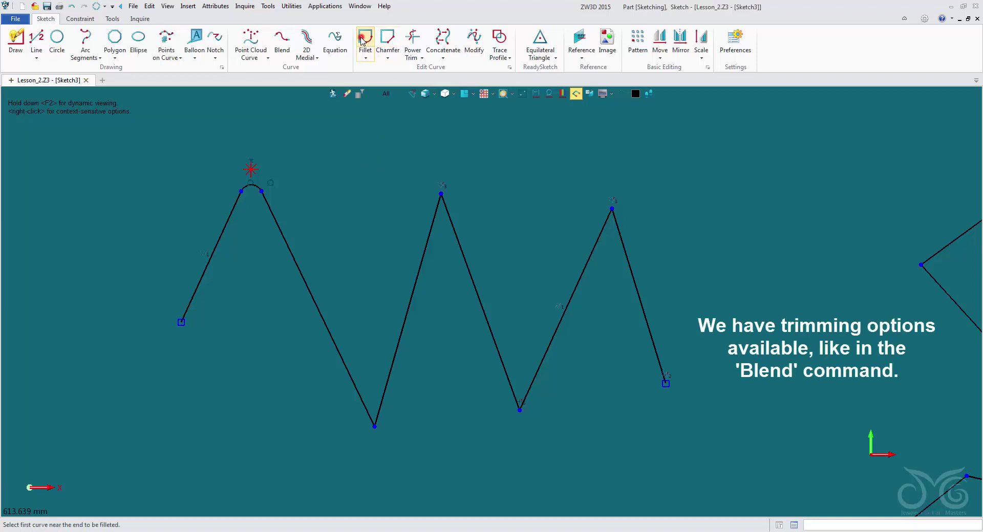
pyautogui.click(338, 352)
pyautogui.click(396, 348)
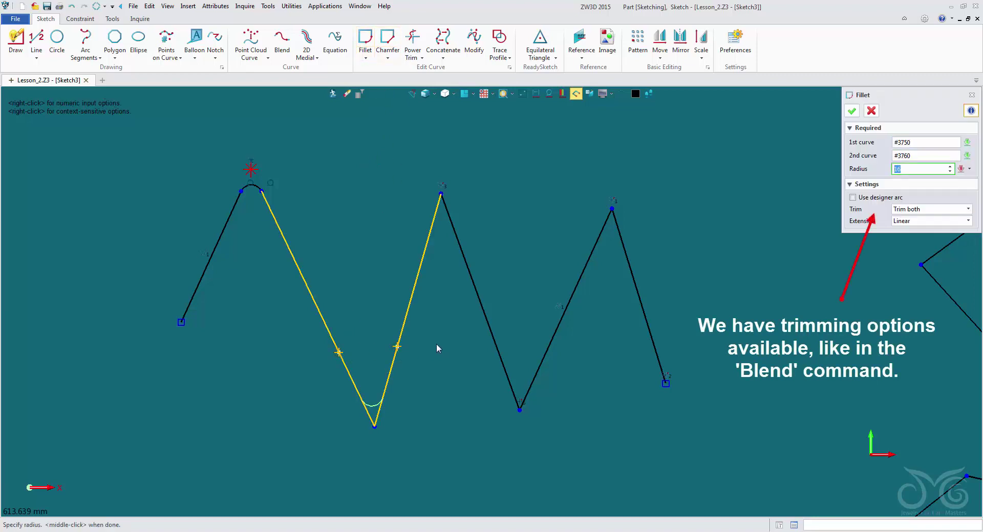
pyautogui.press('Return')
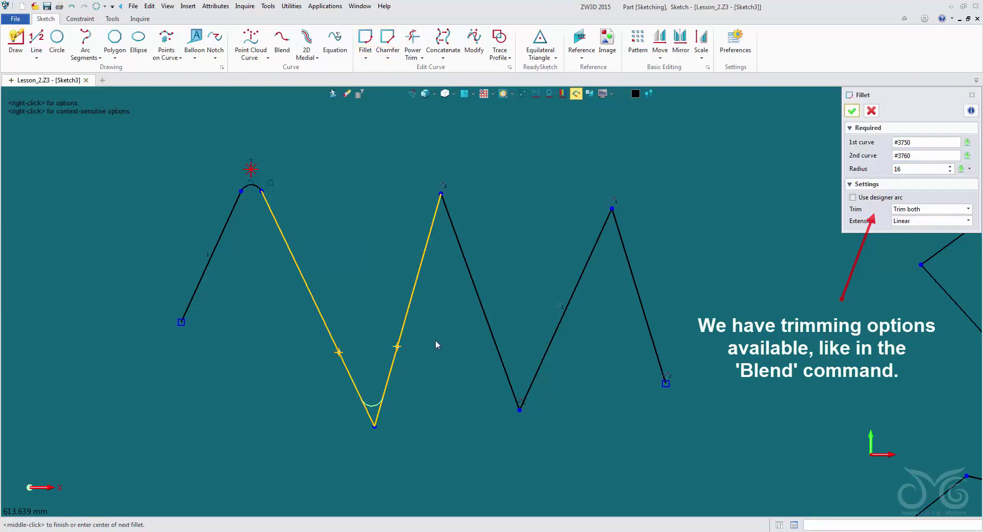
pyautogui.middleClick(434, 340)
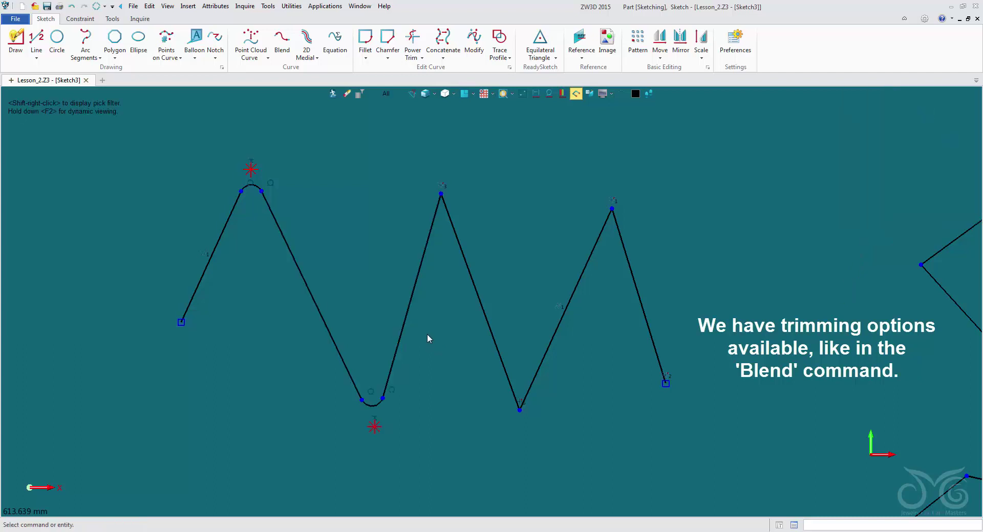
# - Fillet the zigzag's middle peak with a radius of 10 mm, trimming both lines
pyautogui.middleClick(373, 261)
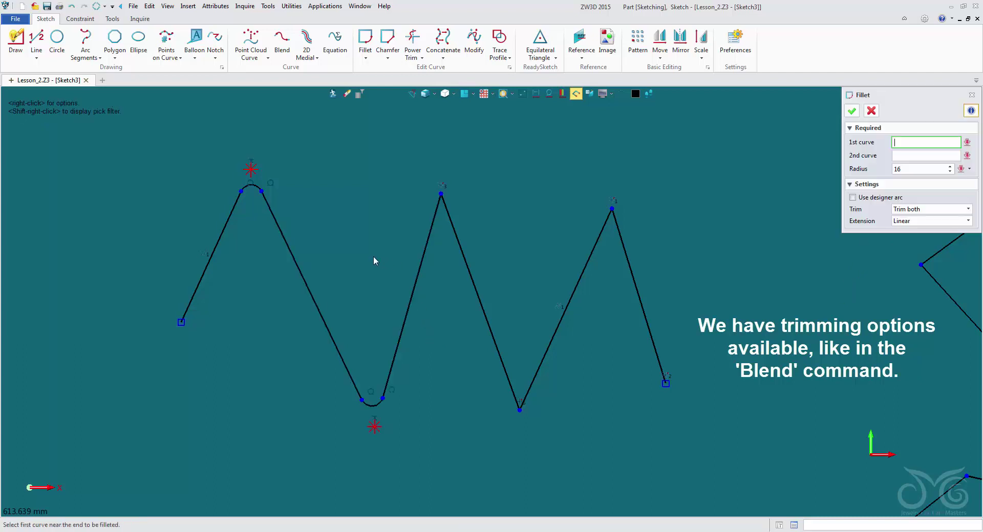
pyautogui.click(431, 224)
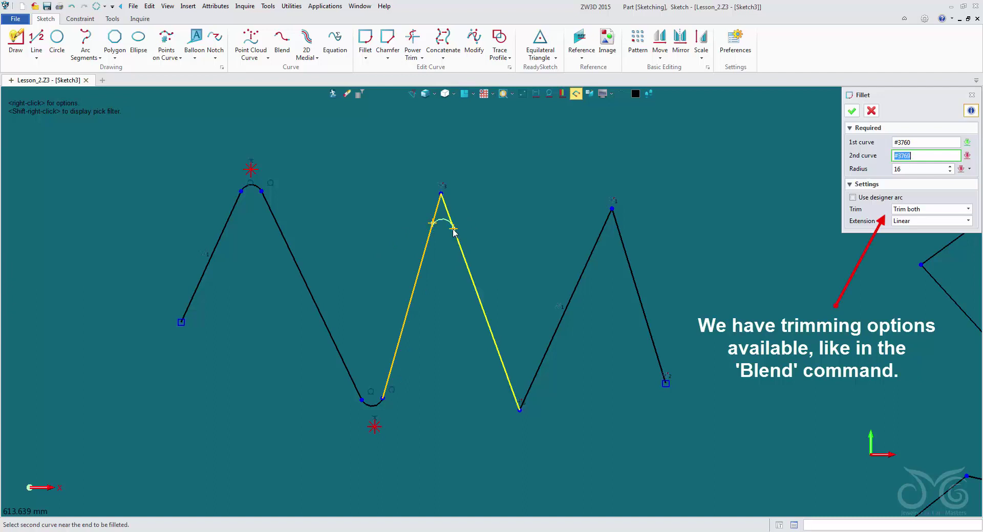
pyautogui.click(454, 228)
pyautogui.click(910, 170)
pyautogui.press('BackSpace')
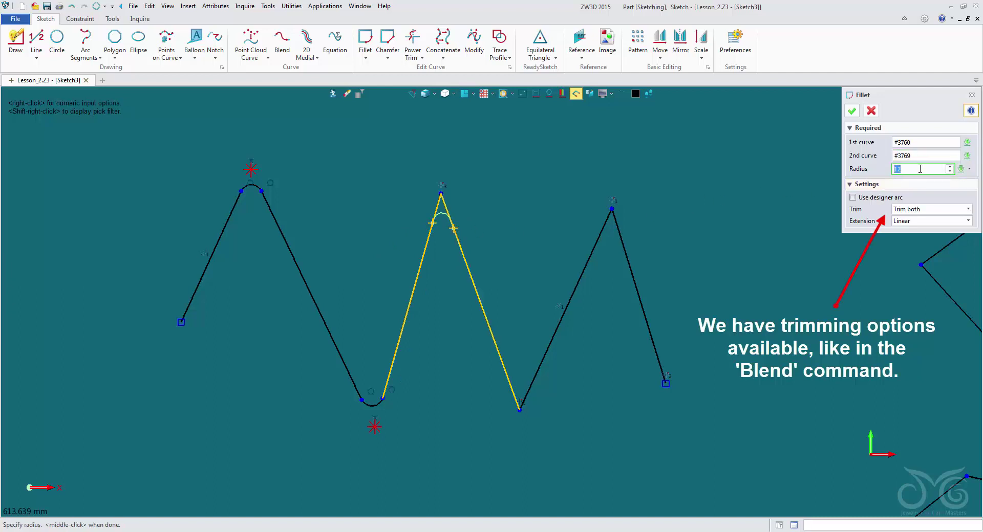
pyautogui.write('0')
pyautogui.press('Return')
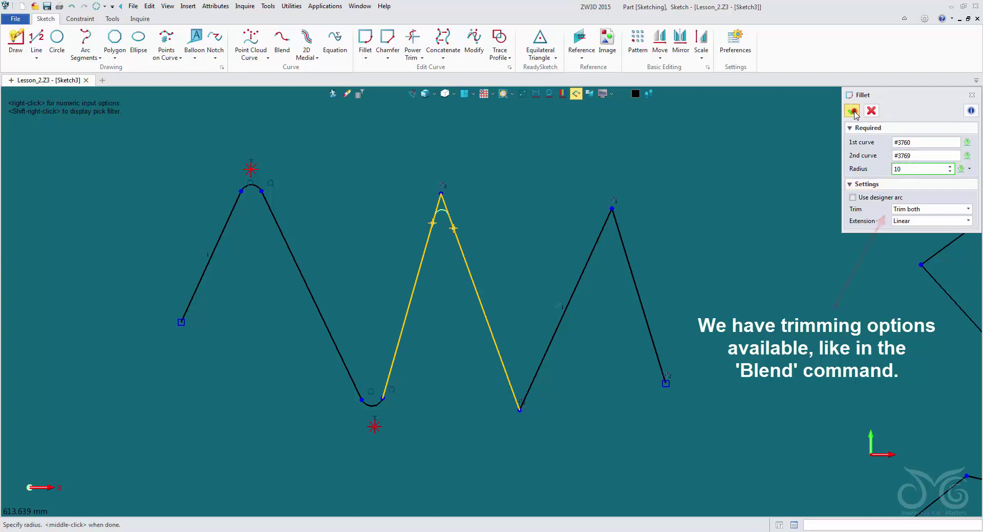
pyautogui.click(852, 111)
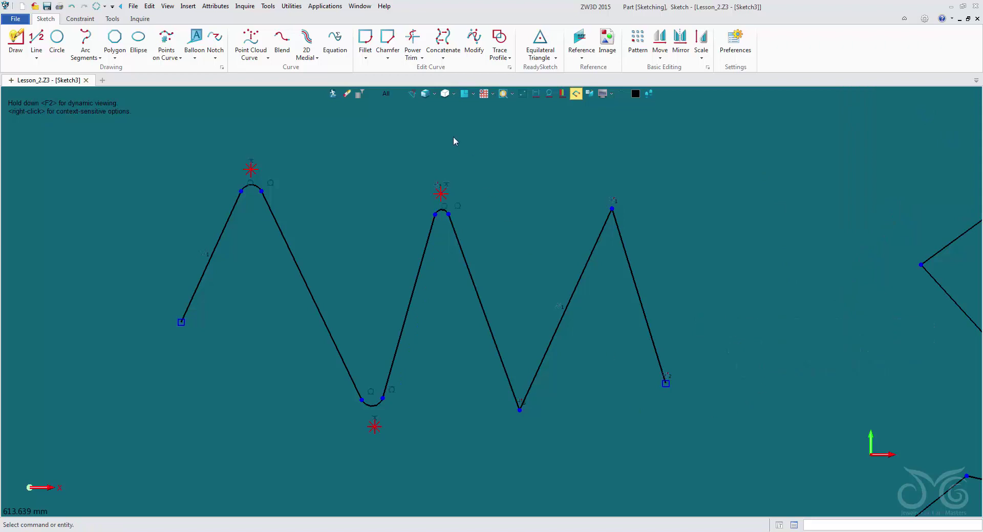
pyautogui.click(365, 58)
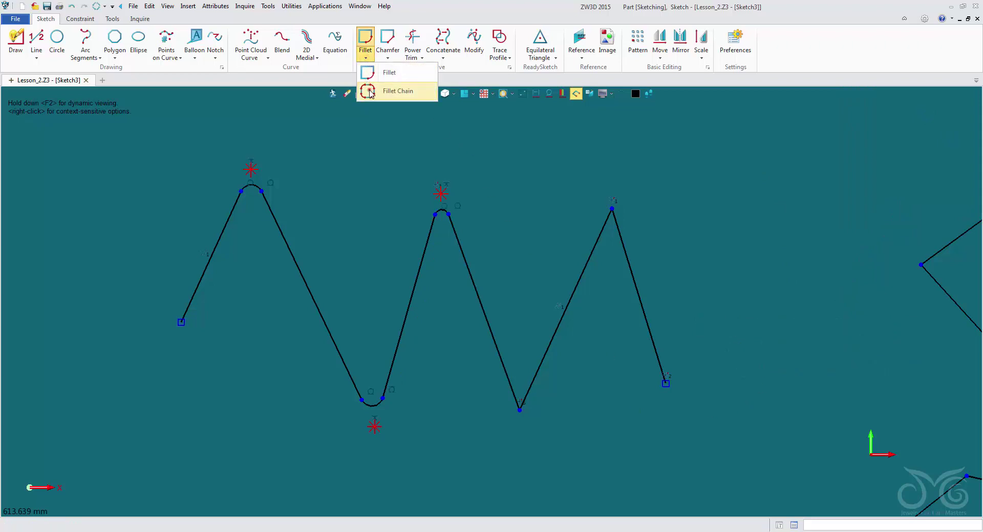
pyautogui.click(391, 88)
pyautogui.scroll(-4, 543, 295)
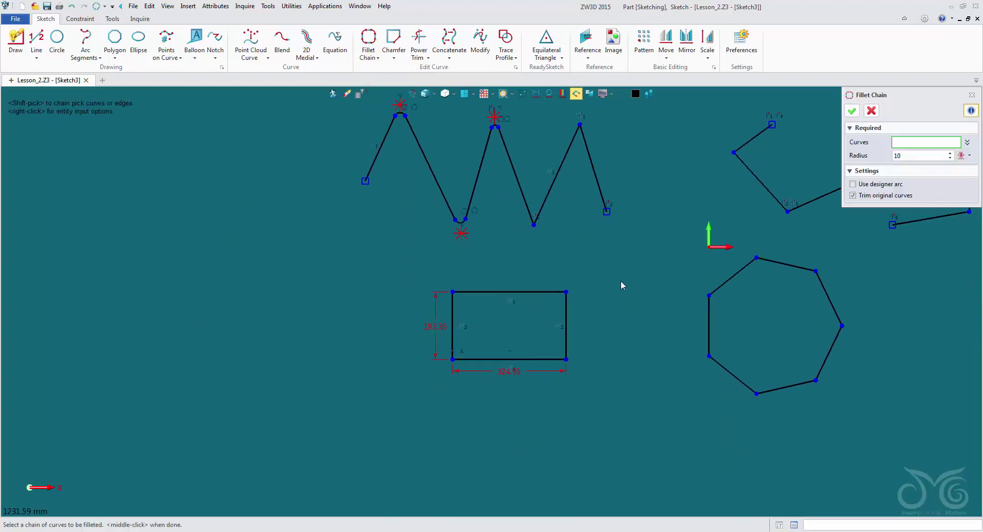
pyautogui.scroll(3, 514, 375)
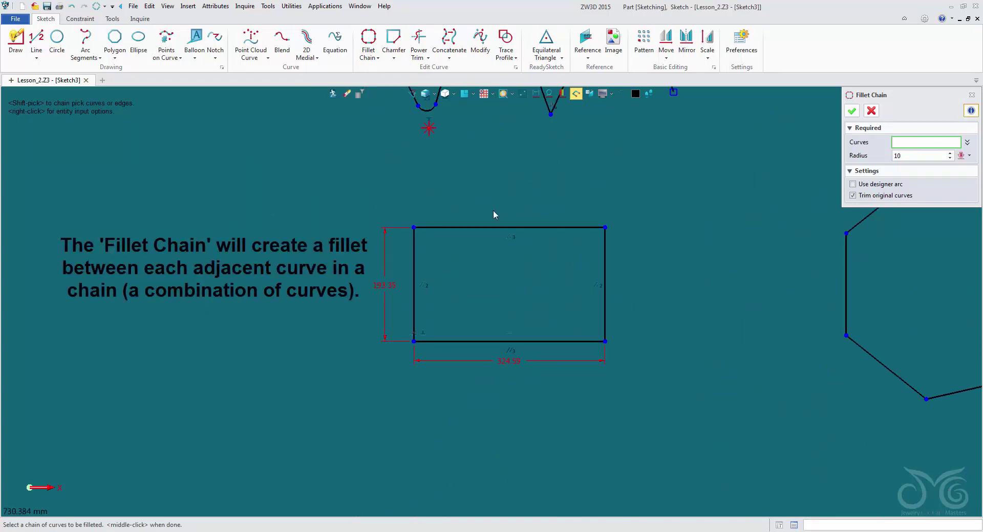
pyautogui.click(498, 228)
pyautogui.click(413, 254)
pyautogui.click(481, 341)
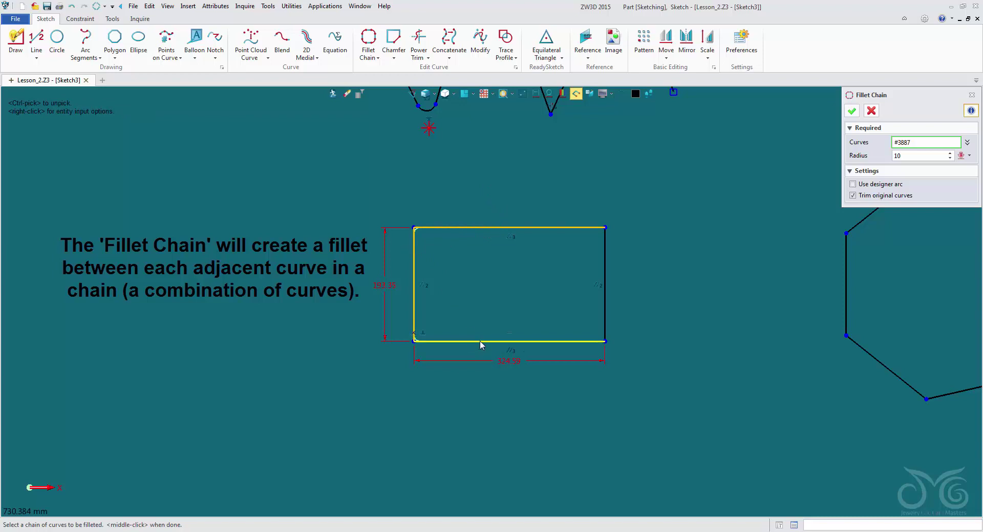
pyautogui.click(604, 279)
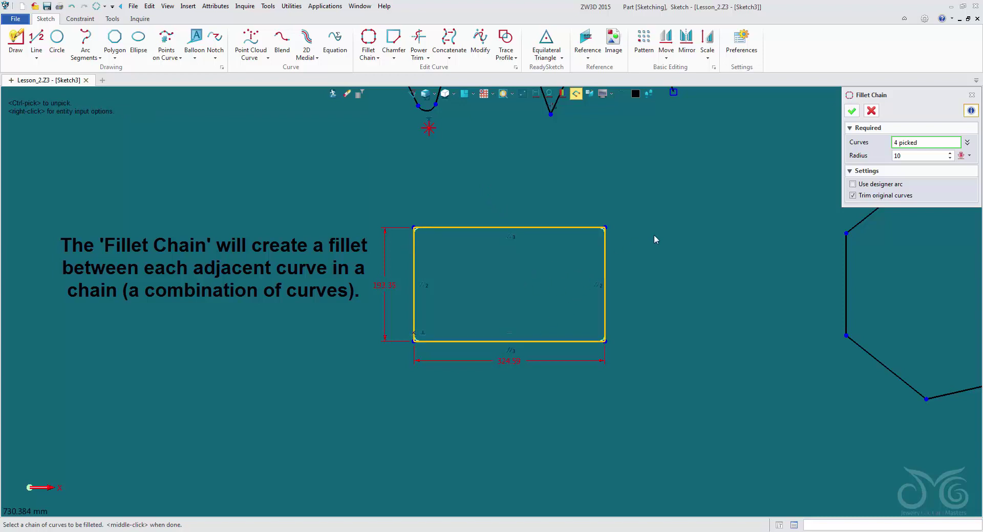
pyautogui.click(870, 111)
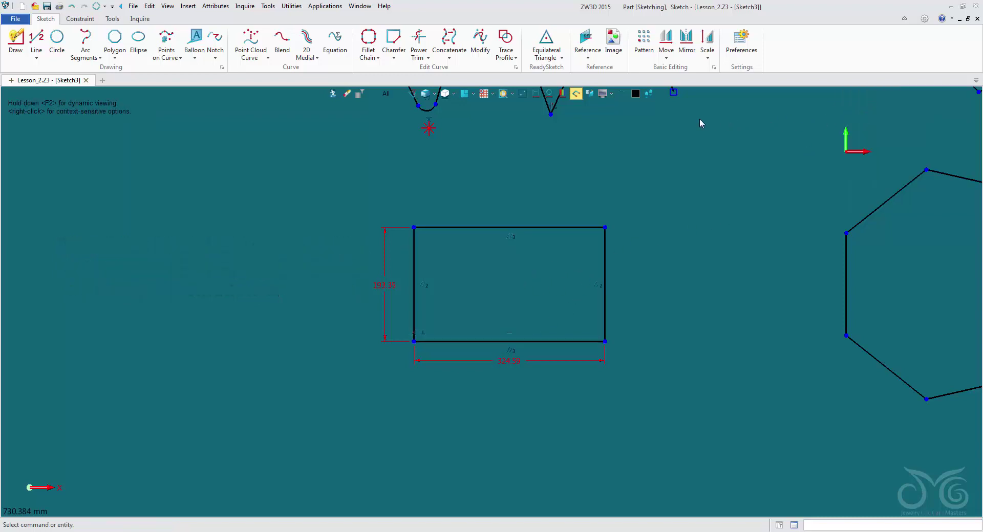
# - Try a Fillet Chain on all four sides of the rectangle with a radius of 40 mm, and leave it unapplied
pyautogui.click(368, 38)
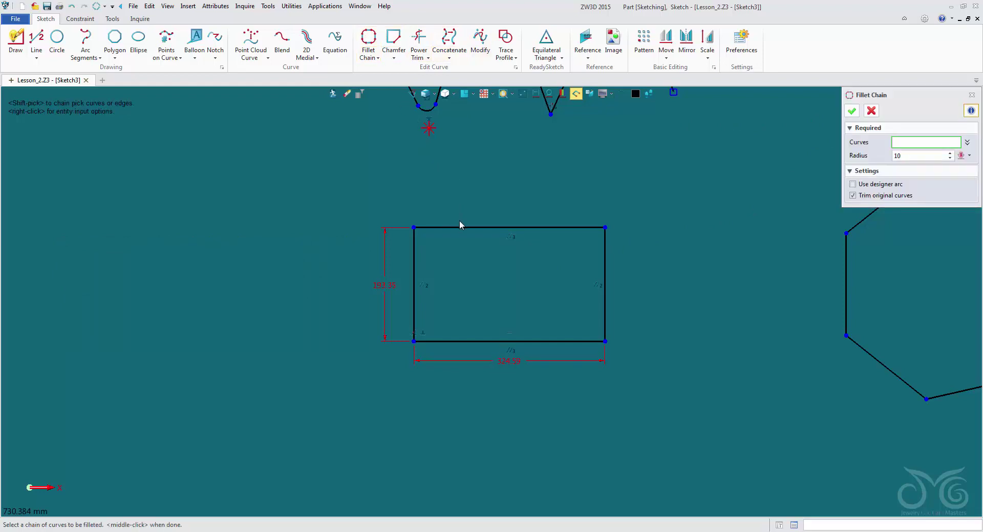
pyautogui.rightClick(458, 198)
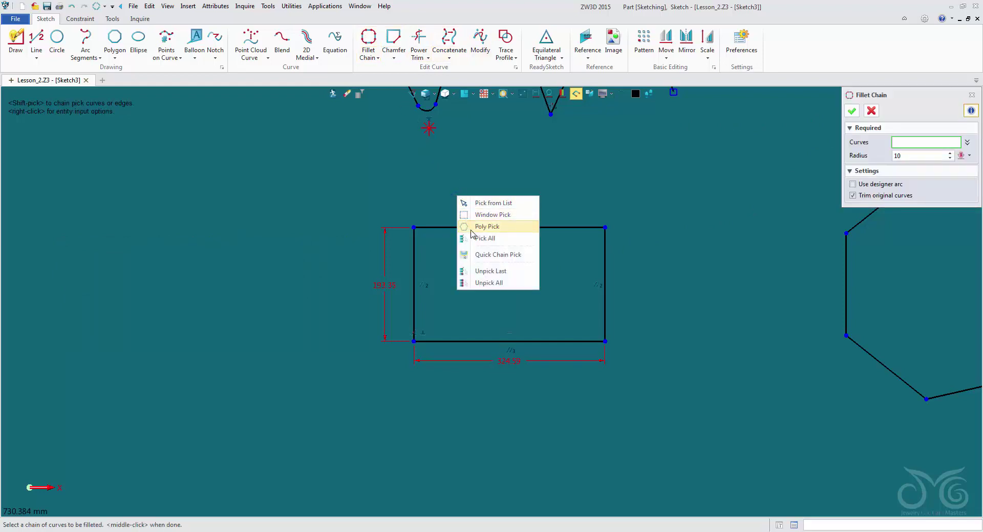
pyautogui.click(484, 254)
pyautogui.click(476, 228)
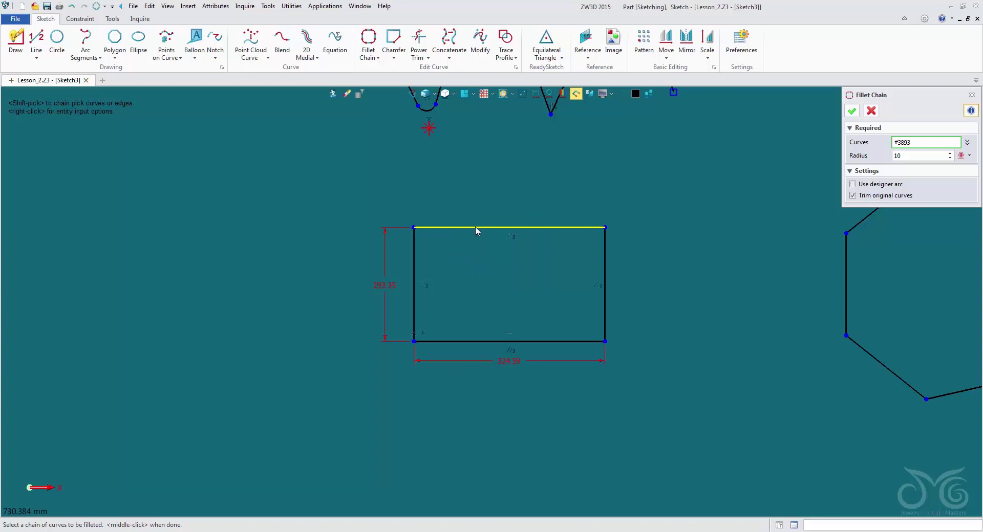
pyautogui.click(475, 226)
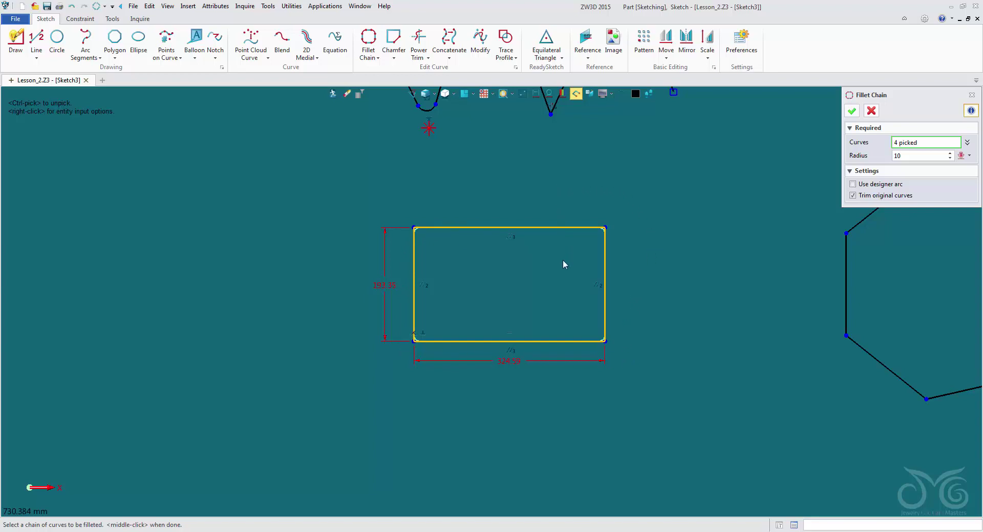
pyautogui.click(922, 155)
pyautogui.write('15')
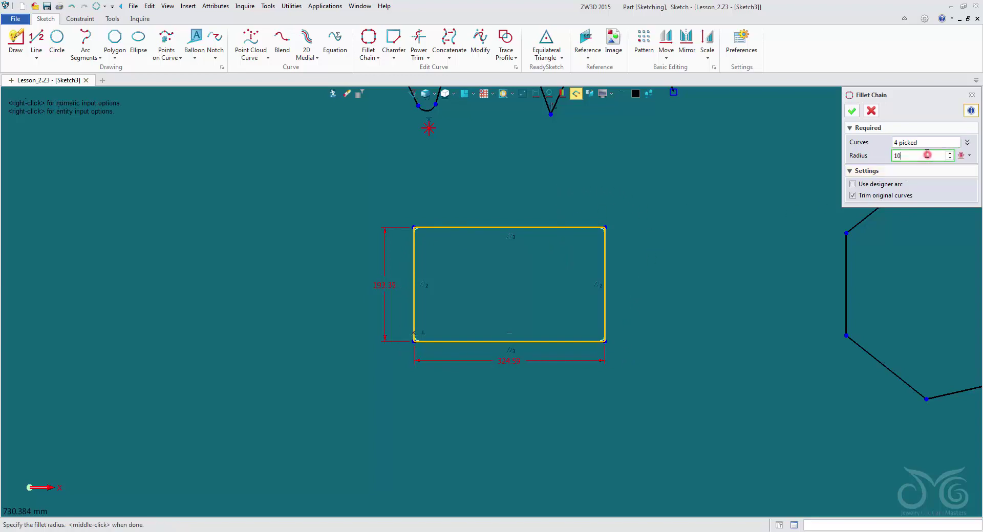
pyautogui.press('Return')
pyautogui.write('33')
pyautogui.press('Return')
pyautogui.write('42')
pyautogui.press('Return')
pyautogui.click(871, 110)
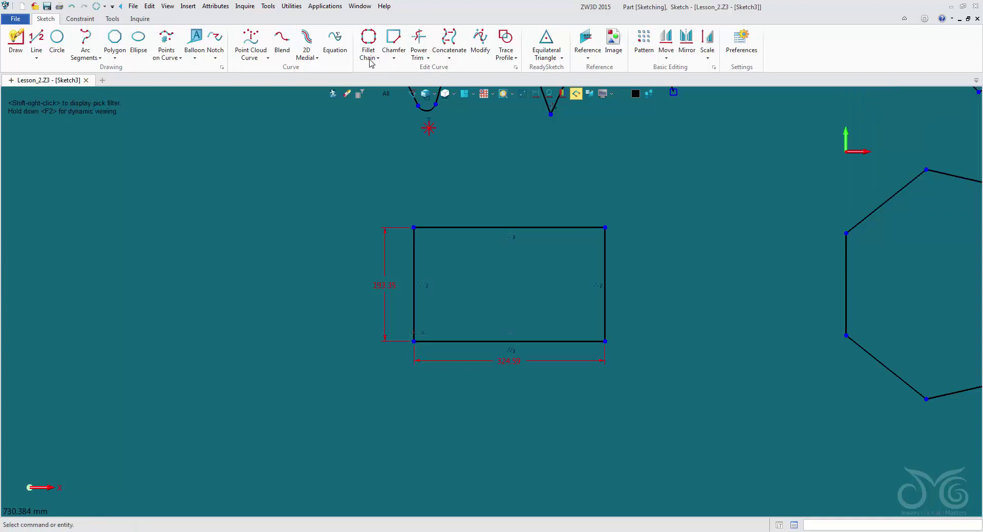
# - Round all four corners of the rectangle with Fillet Chain at a radius of 40 mm, trimming the original curves
pyautogui.click(367, 40)
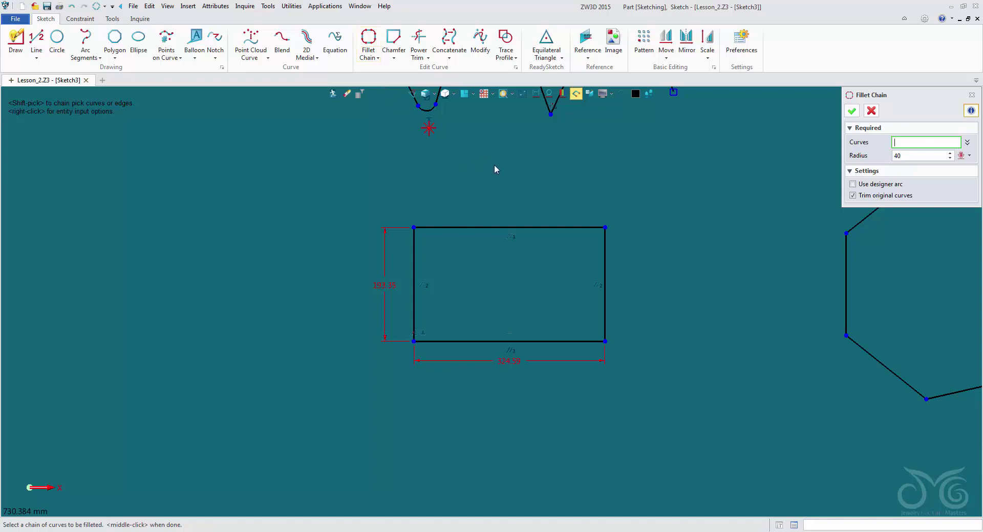
pyautogui.click(473, 227)
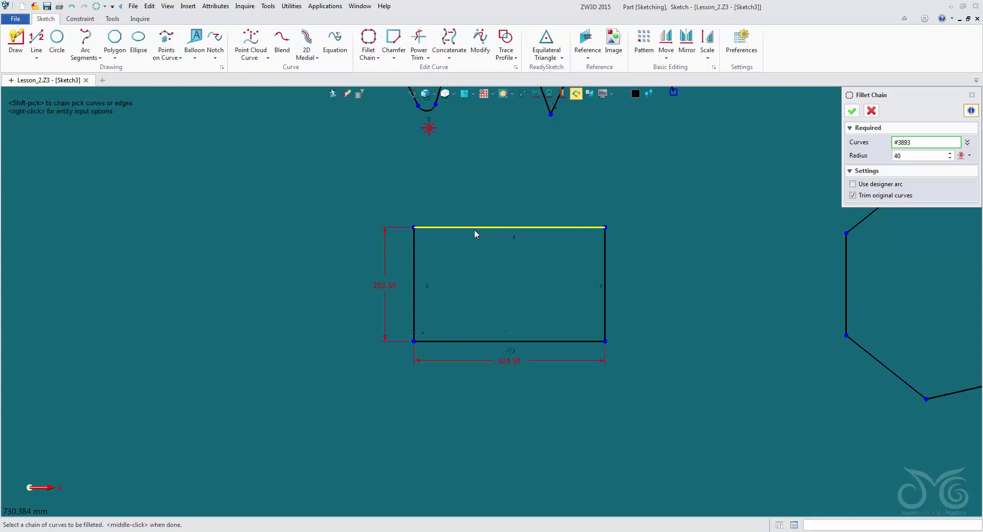
pyautogui.press('shift')
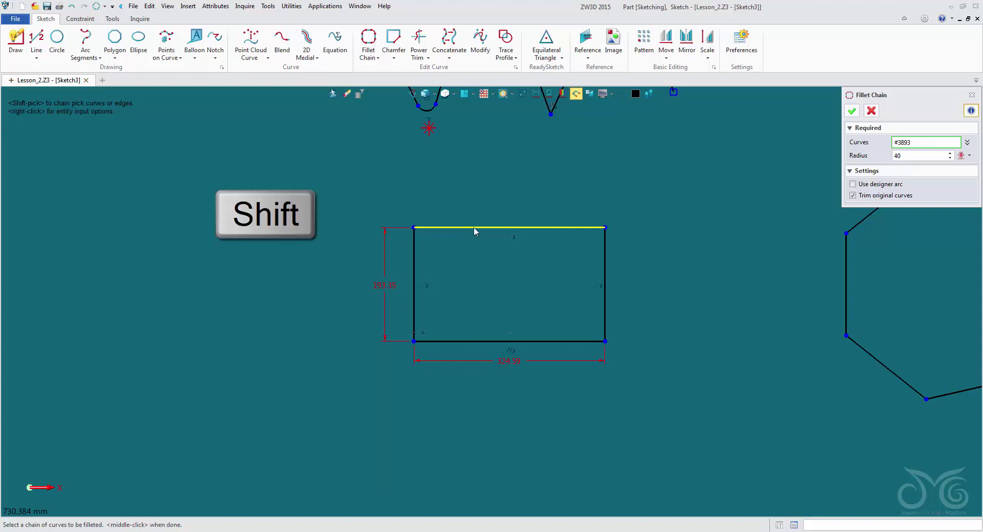
pyautogui.keyDown('shift'); pyautogui.click(474, 227); pyautogui.keyUp('shift')
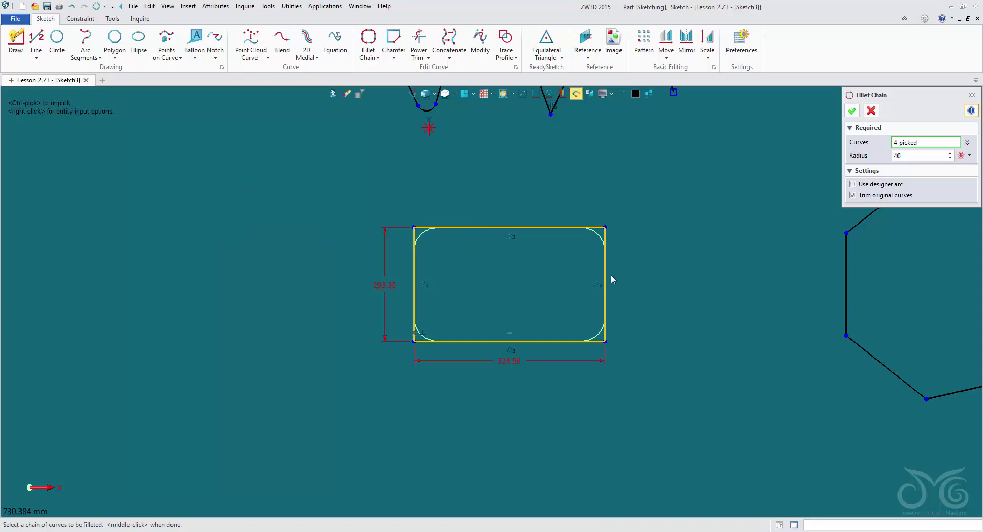
pyautogui.click(852, 111)
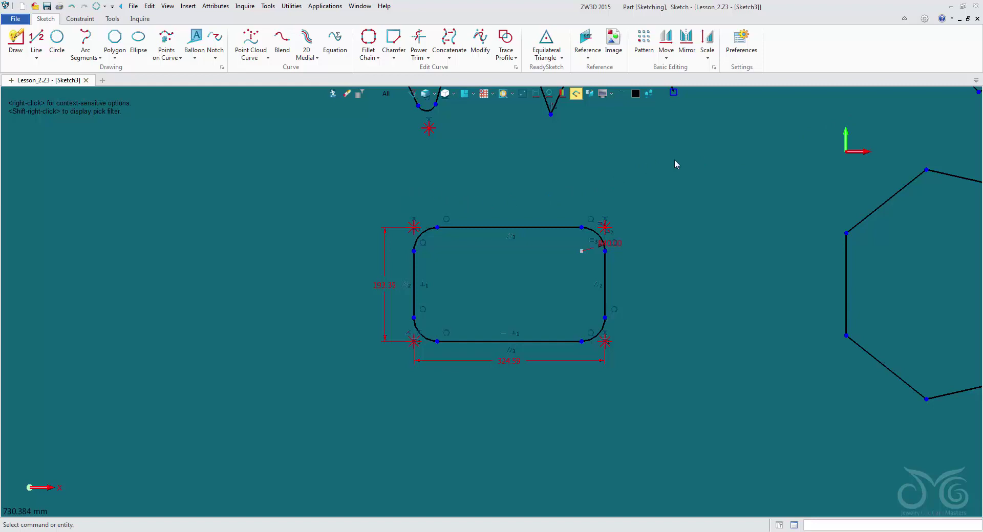
# - Chamfer the zigzag's last peak with an equal setback of 16 mm, trimming both lines
pyautogui.scroll(-3, 674, 165)
pyautogui.scroll(5, 584, 222)
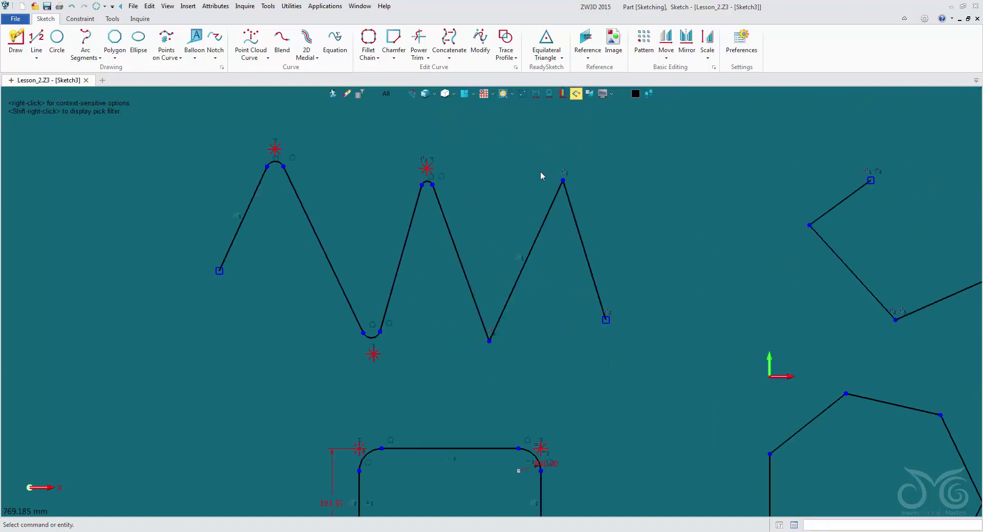
pyautogui.click(391, 40)
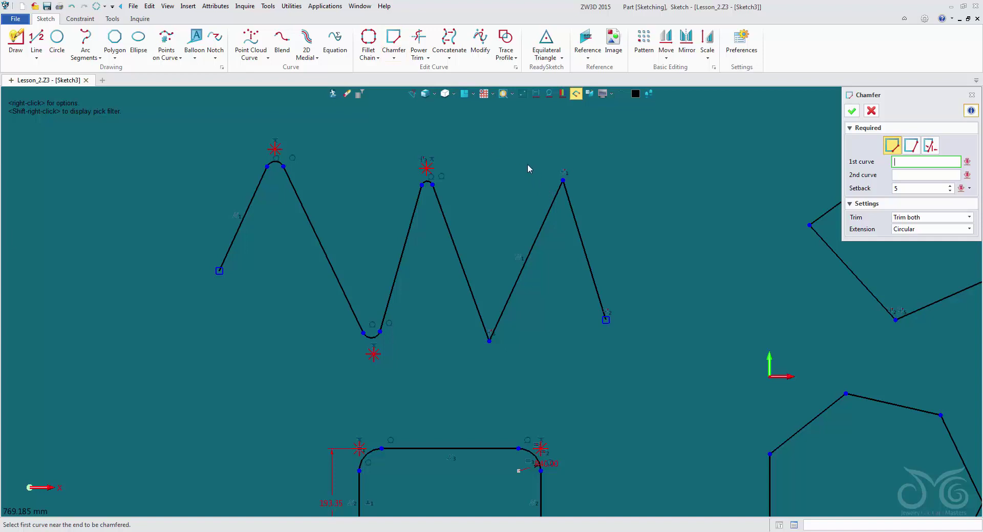
pyautogui.scroll(3, 548, 179)
pyautogui.click(568, 202)
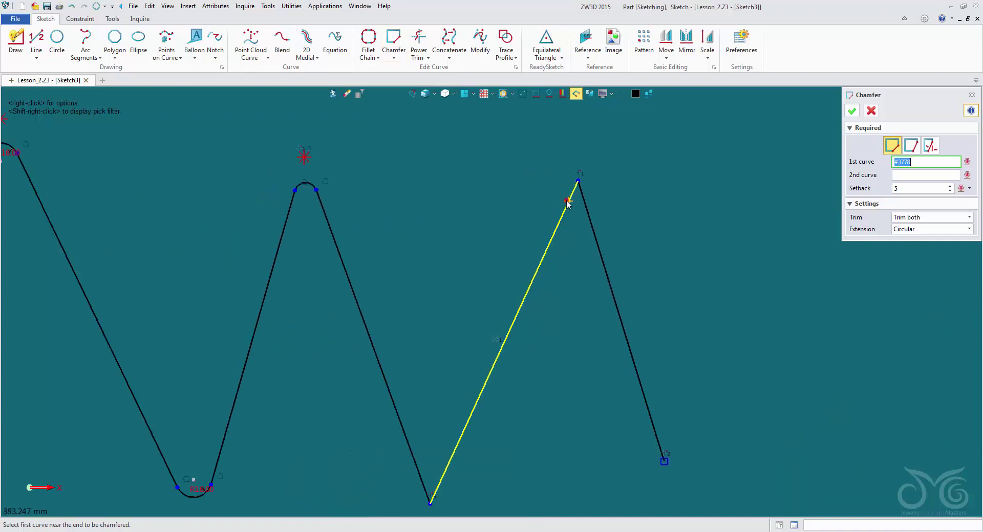
pyautogui.click(584, 203)
pyautogui.scroll(3, 580, 185)
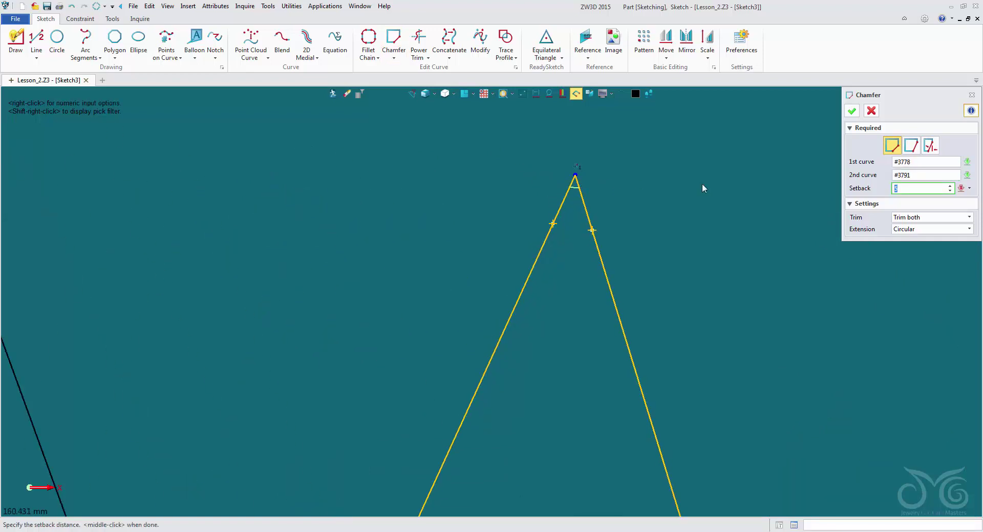
pyautogui.click(905, 189)
pyautogui.scroll(11, 904, 189)
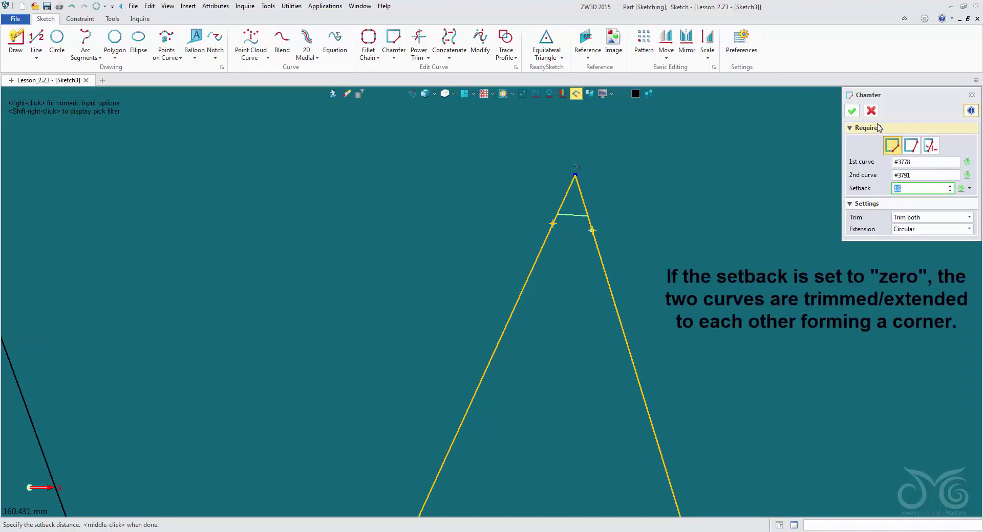
pyautogui.click(851, 111)
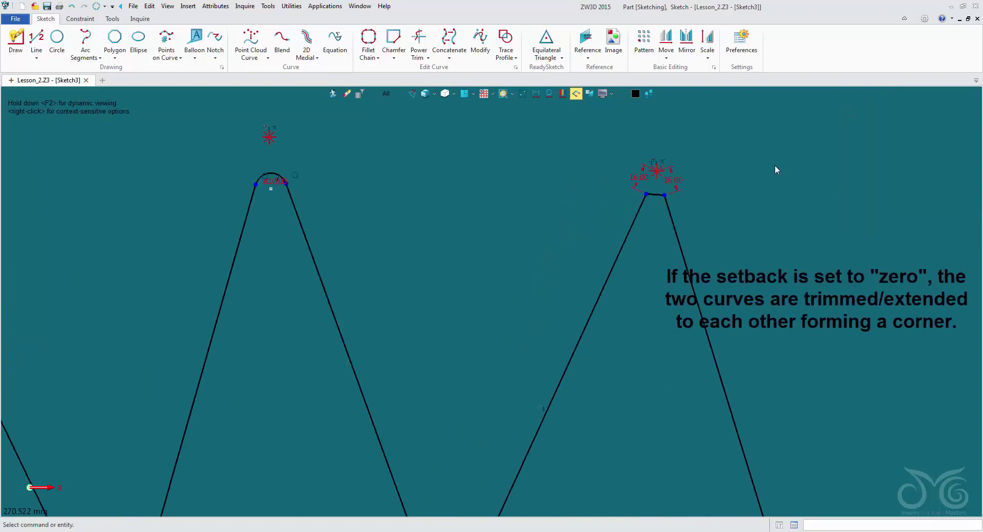
# - Chamfer the zigzag's last valley with two setbacks, 35 mm on the line after it and 11 mm on the line before it
pyautogui.click(604, 387)
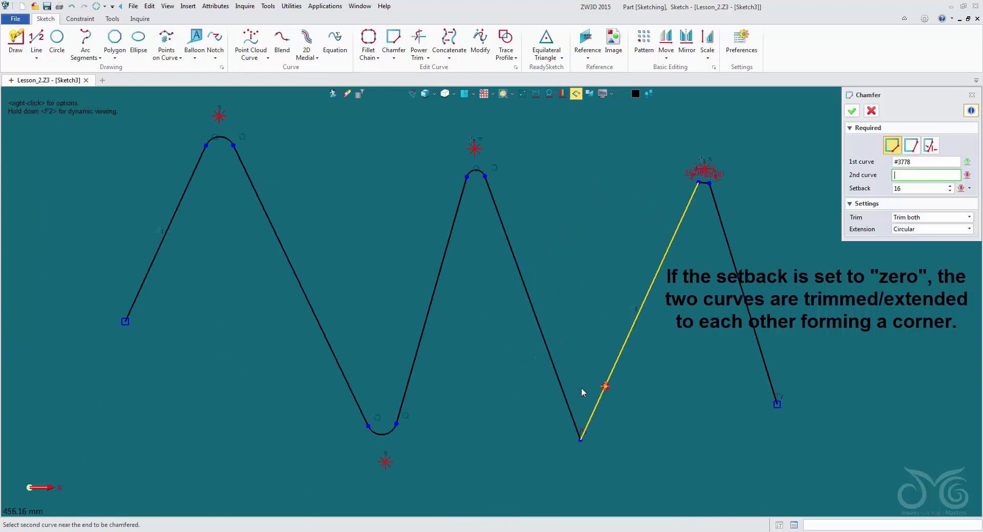
pyautogui.click(562, 389)
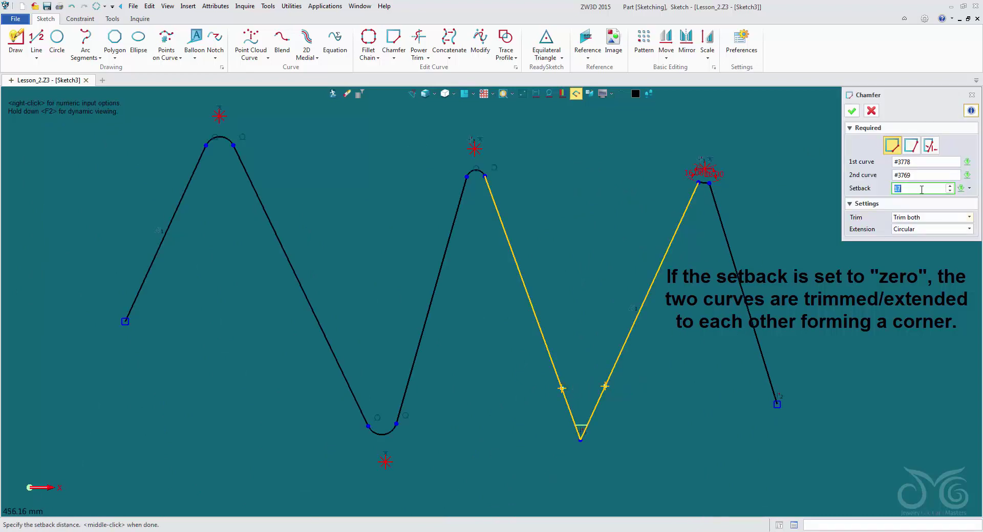
pyautogui.scroll(12, 921, 190)
pyautogui.click(910, 145)
pyautogui.click(922, 201)
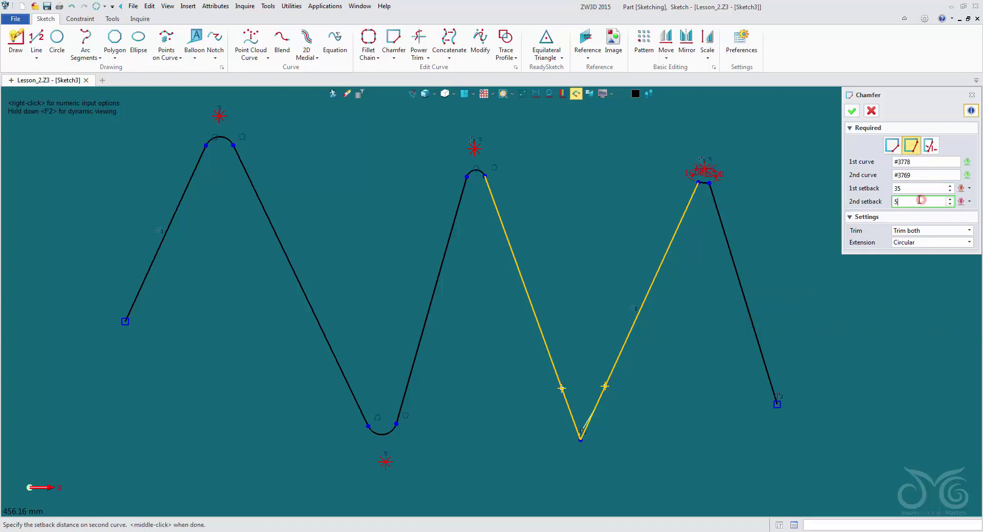
pyautogui.scroll(6, 920, 201)
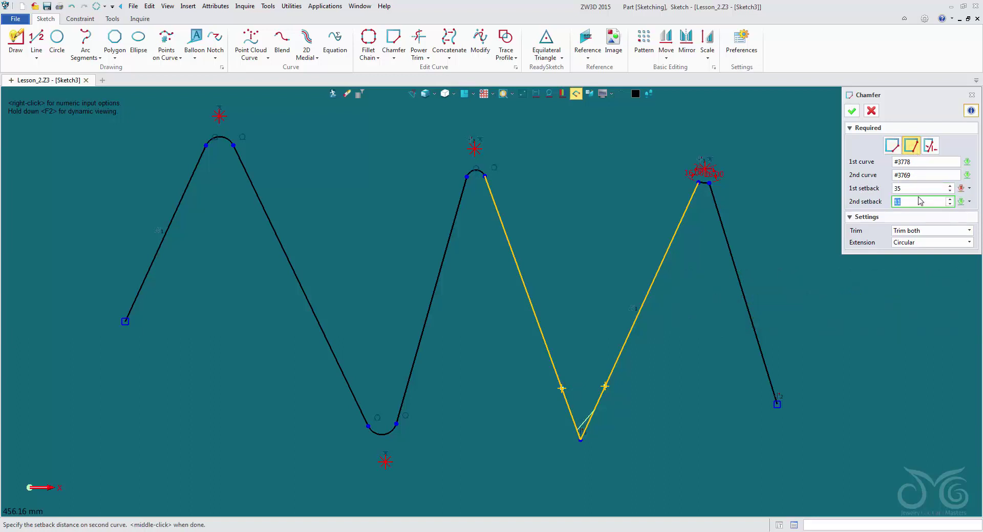
pyautogui.click(852, 110)
# - Chamfer all seven corners of the polygon with Chamfer Chain at a setback of 32 mm, trimming the original curves
pyautogui.scroll(-4, 856, 140)
pyautogui.moveTo(904, 228); pyautogui.dragTo(548, 167, button='middle')
pyautogui.click(394, 55)
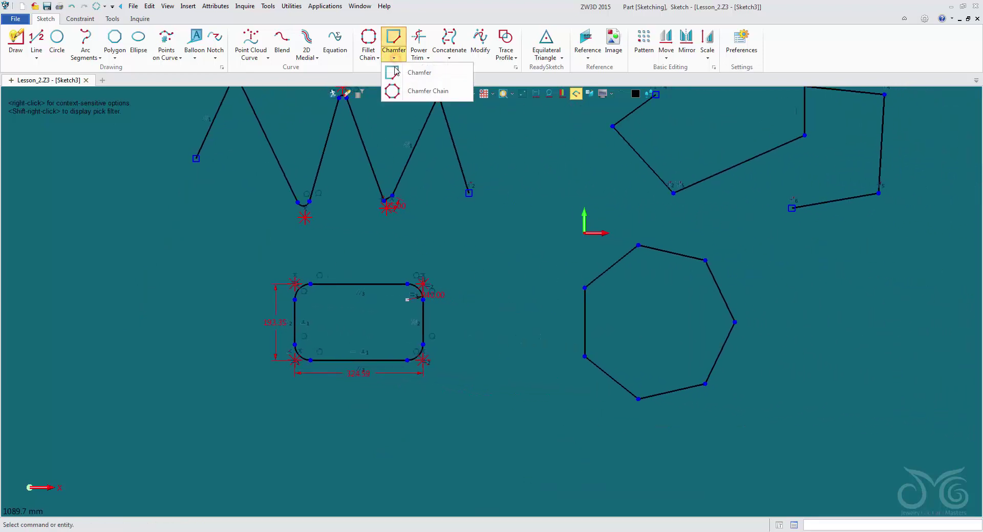
pyautogui.click(398, 92)
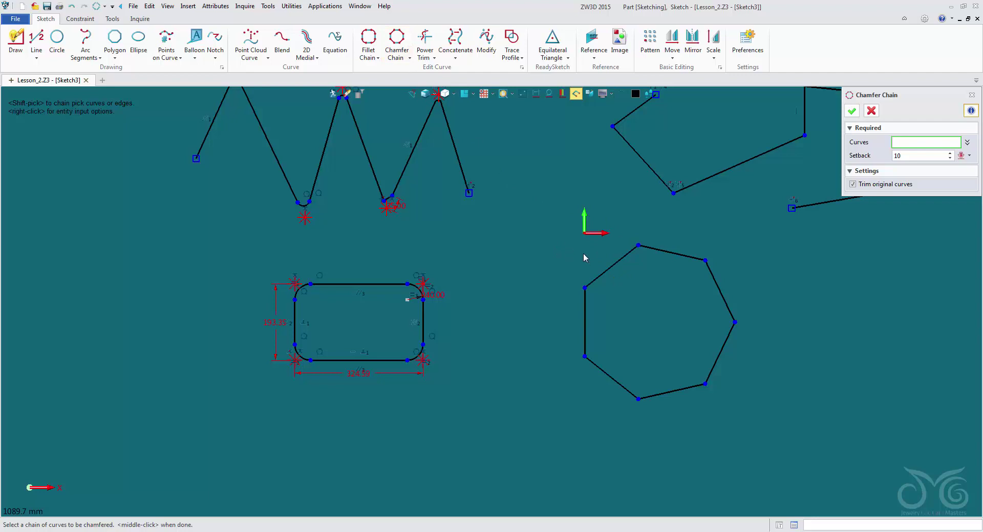
pyautogui.keyDown('shift'); pyautogui.click(617, 262); pyautogui.keyUp('shift')
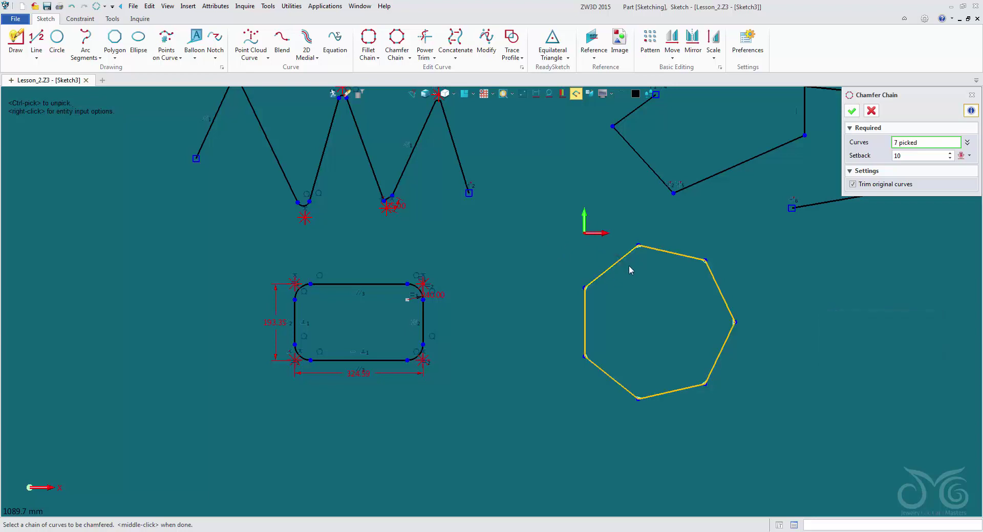
pyautogui.click(906, 156)
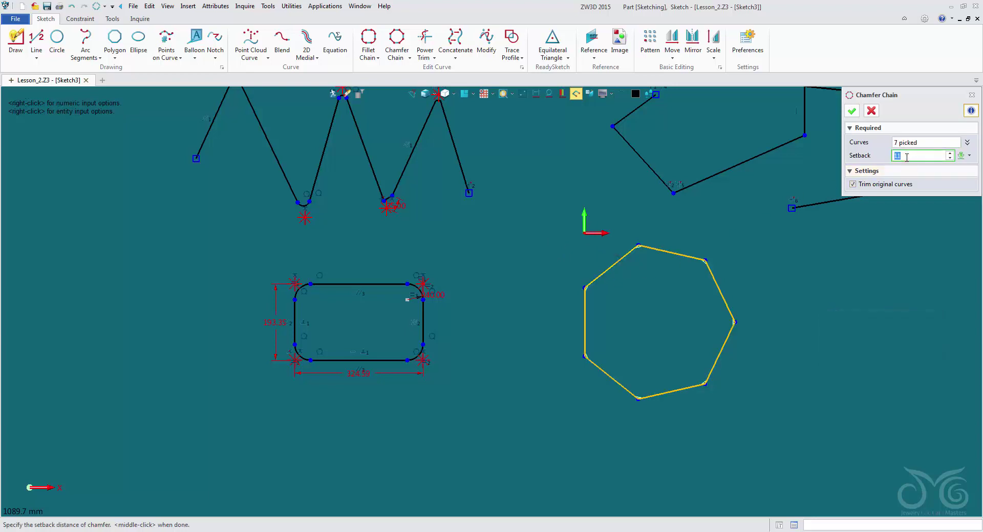
pyautogui.scroll(10, 906, 157)
pyautogui.click(852, 111)
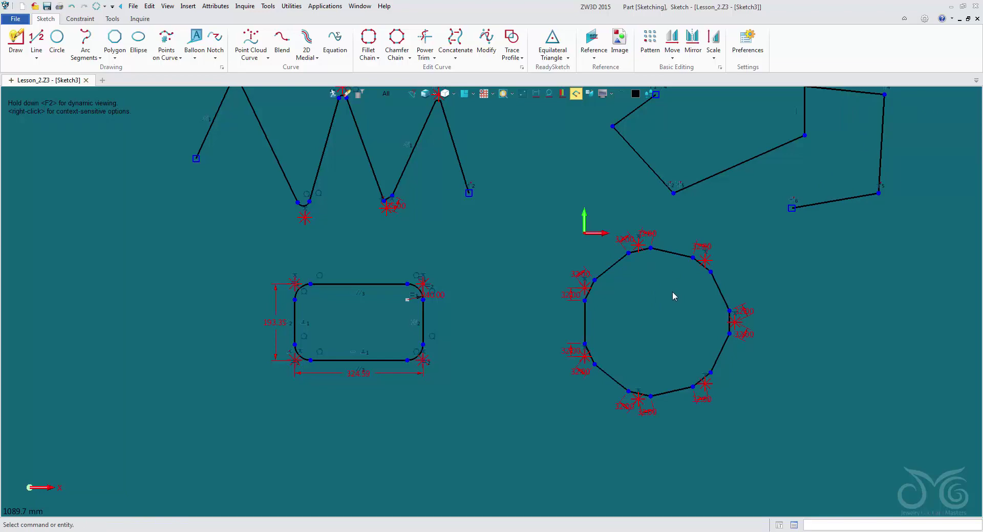
pyautogui.moveTo(671, 300); pyautogui.dragTo(725, 350, button='middle')
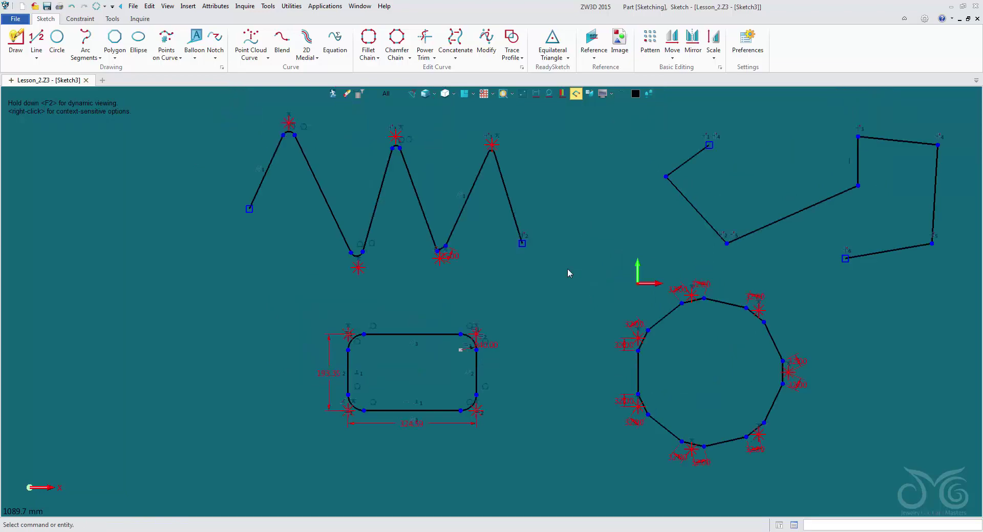
pyautogui.click(434, 57)
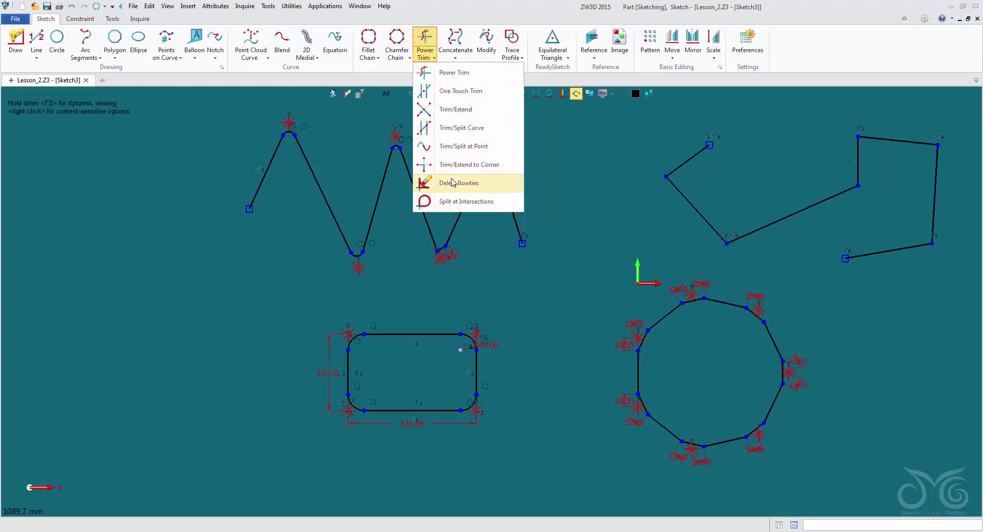
pyautogui.click(435, 60)
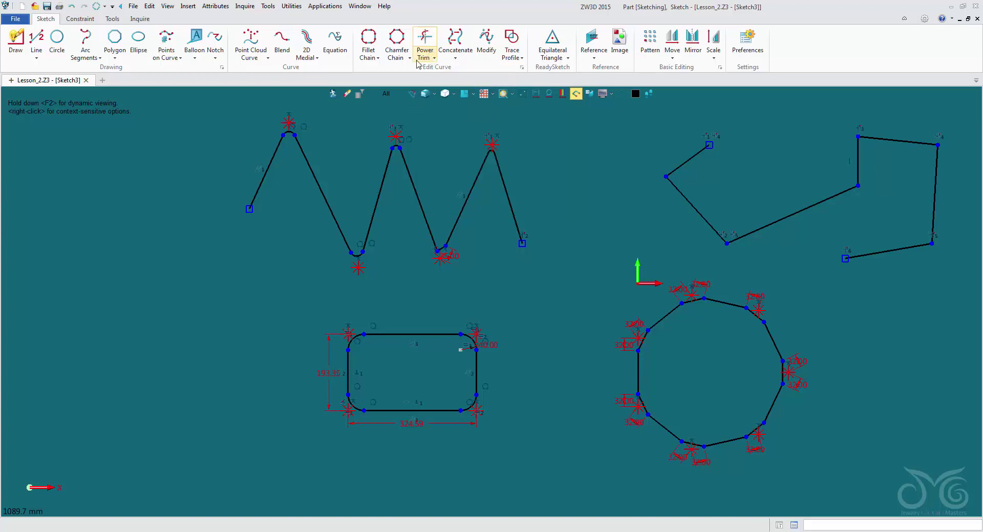
# - Draw an open degree 3 Point Curve weaving through the zigzag, polyline, polygon and rectangle, then back across the zigzag to near its start
pyautogui.click(268, 58)
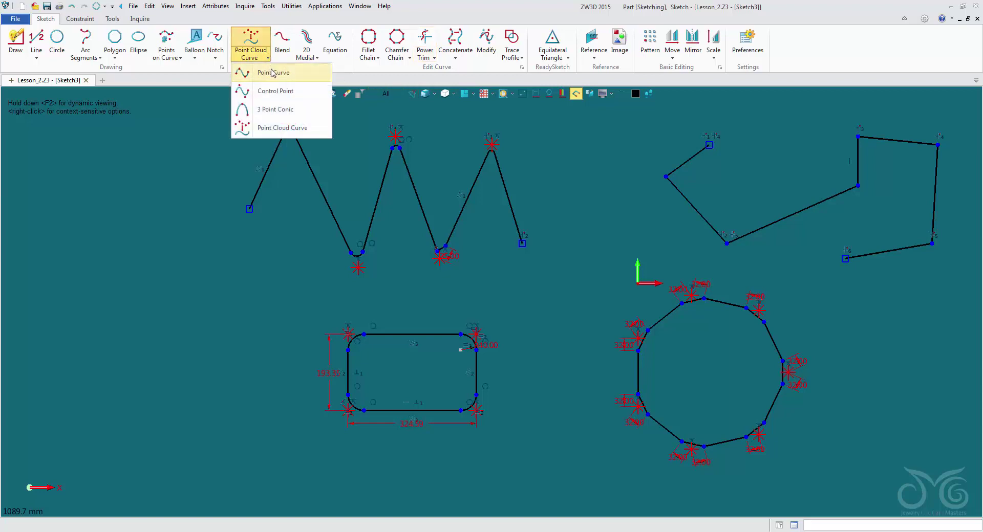
pyautogui.click(249, 71)
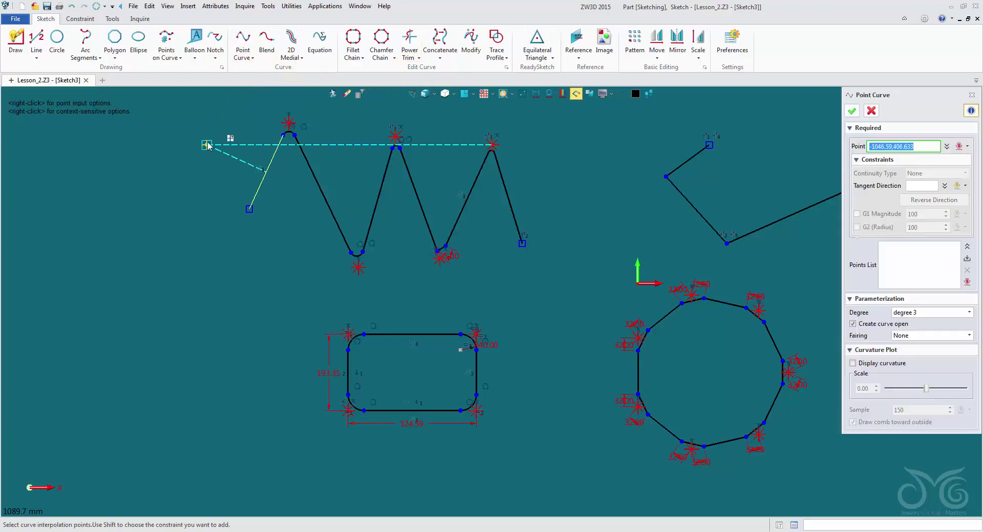
pyautogui.click(200, 148)
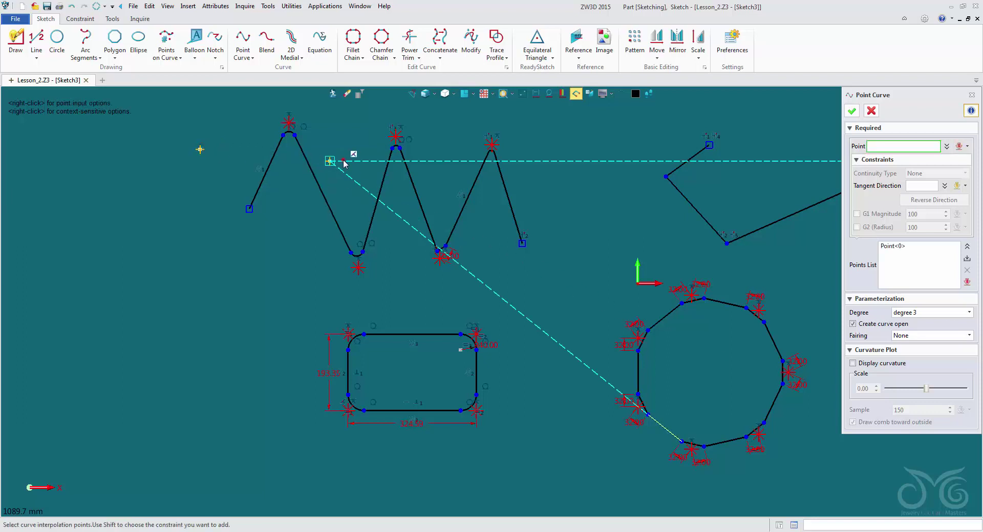
pyautogui.click(340, 161)
pyautogui.click(460, 123)
pyautogui.click(482, 185)
pyautogui.click(564, 192)
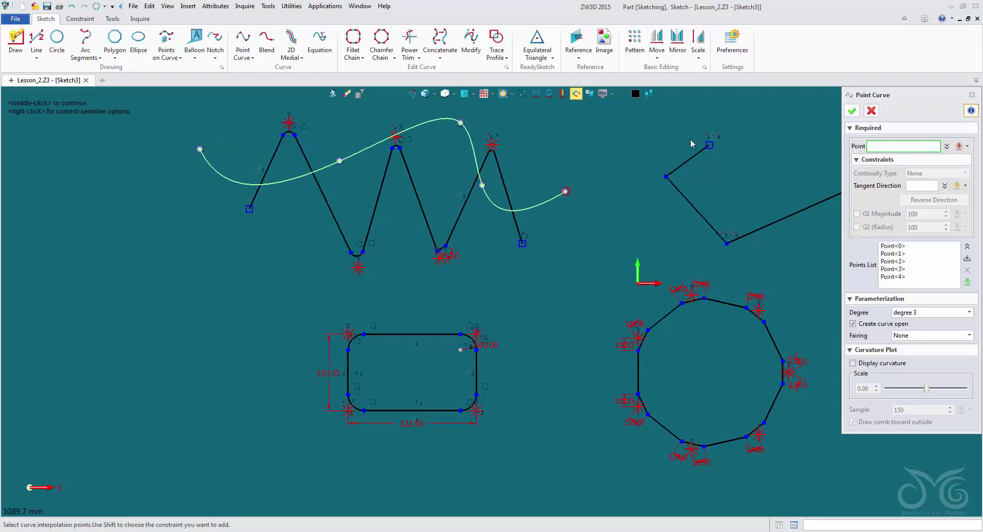
pyautogui.click(691, 136)
pyautogui.click(758, 167)
pyautogui.click(664, 226)
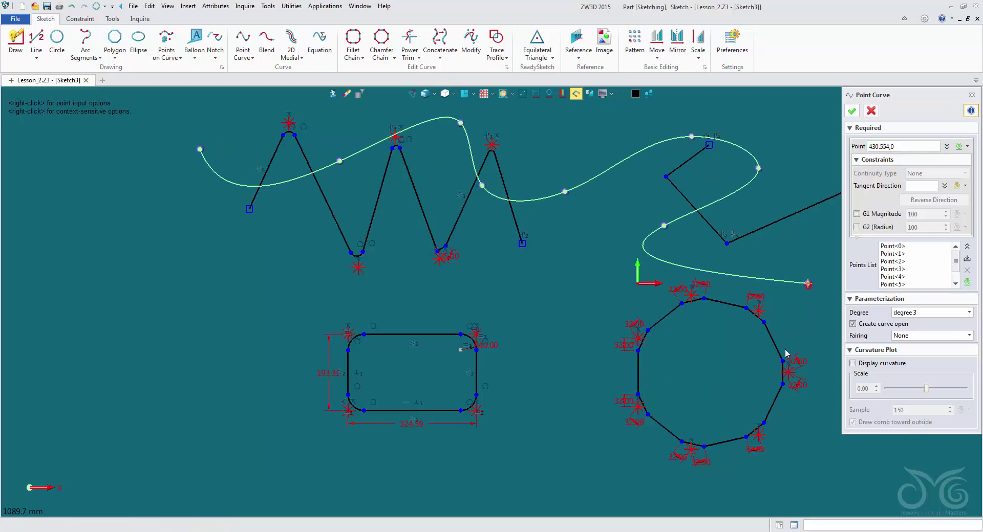
pyautogui.click(807, 283)
pyautogui.click(777, 350)
pyautogui.click(691, 372)
pyautogui.click(456, 303)
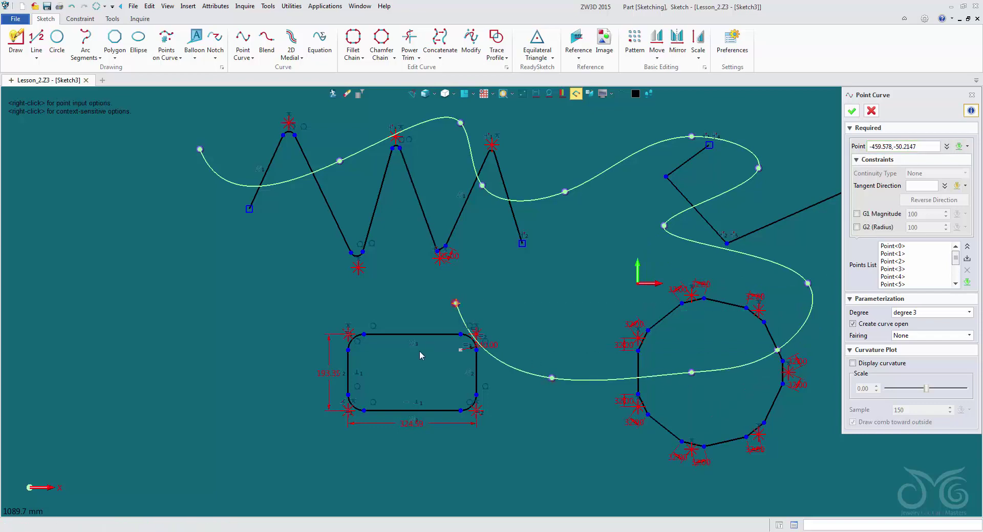
pyautogui.click(413, 361)
pyautogui.click(400, 464)
pyautogui.click(282, 394)
pyautogui.click(348, 295)
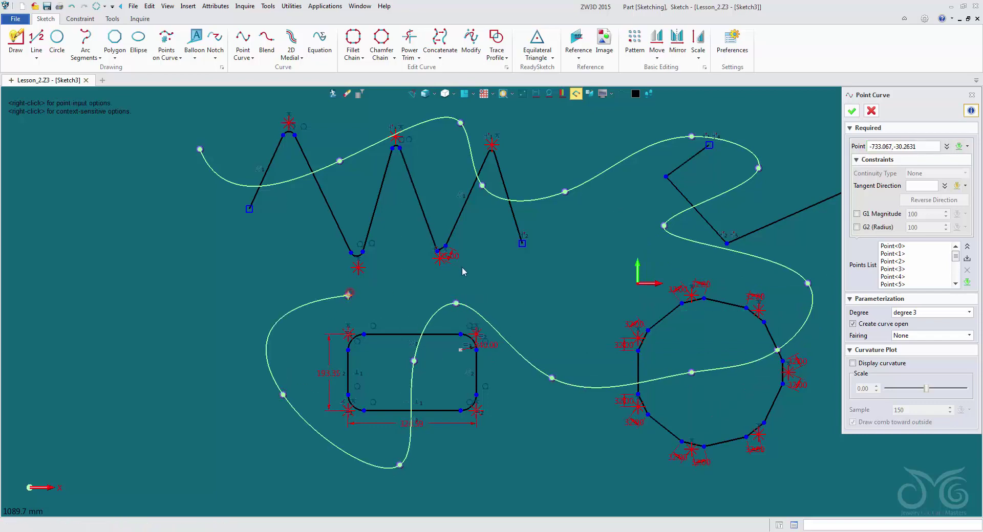
pyautogui.click(482, 251)
pyautogui.click(445, 209)
pyautogui.click(385, 210)
pyautogui.click(331, 209)
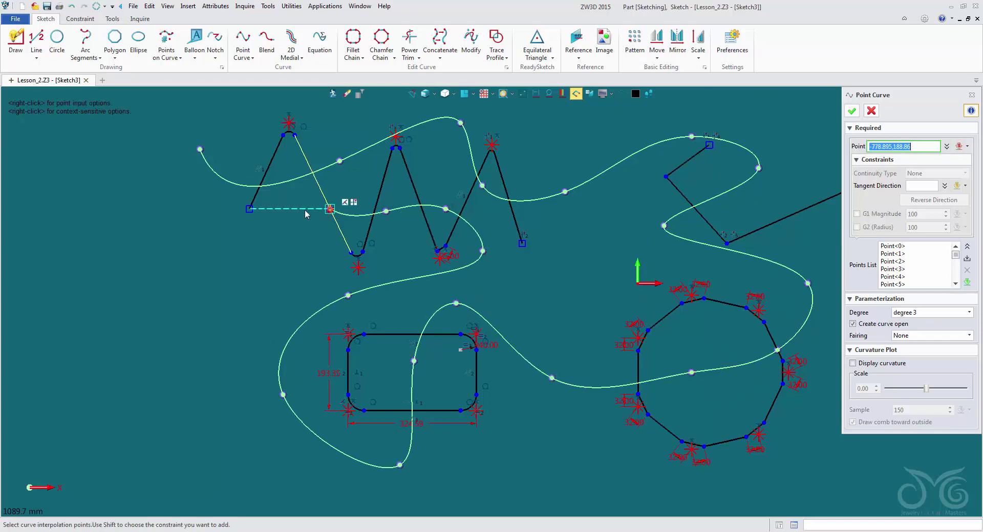
pyautogui.click(231, 208)
pyautogui.click(185, 172)
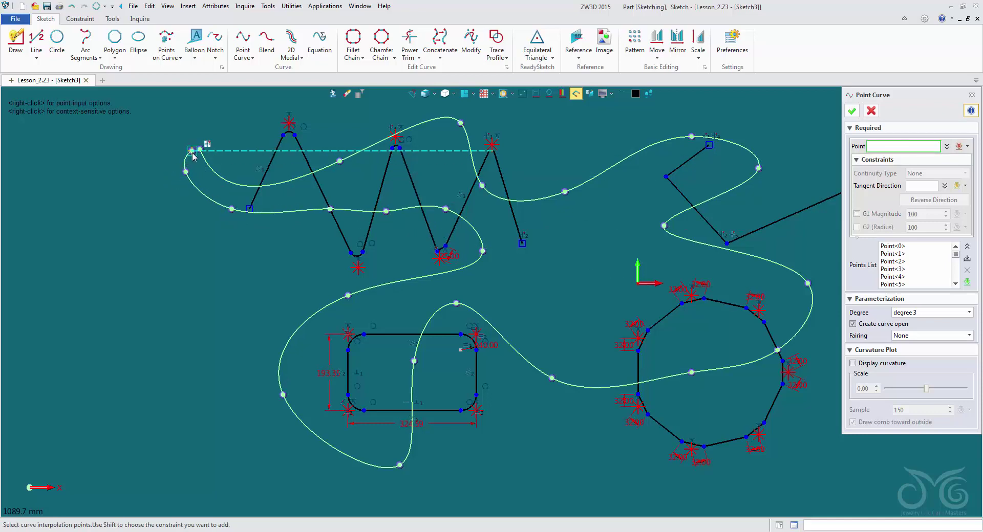
pyautogui.middleClick(137, 167)
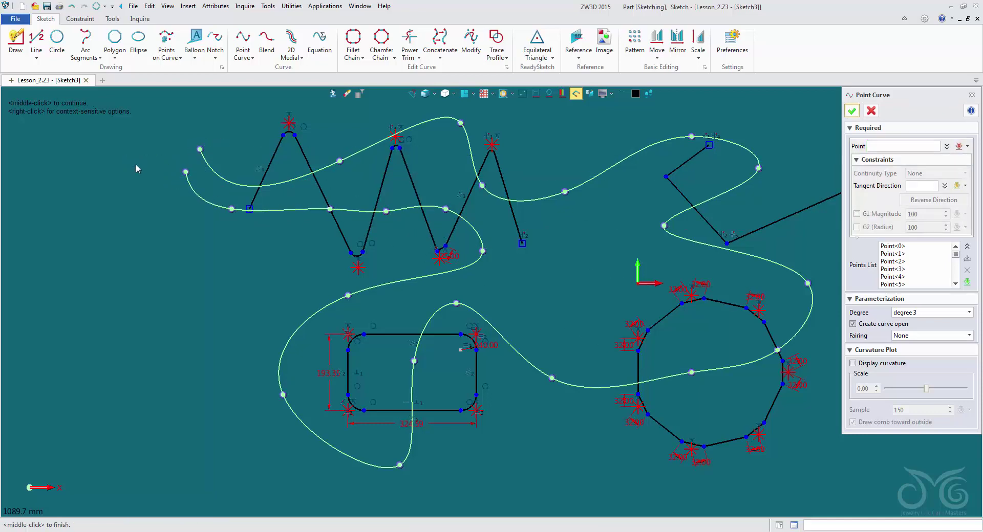
pyautogui.click(852, 111)
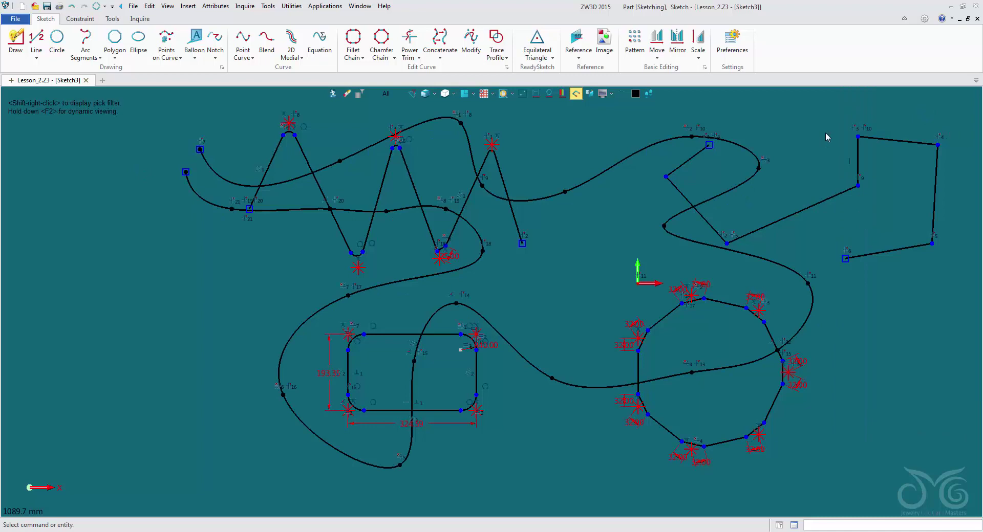
# - Power Trim the curve's upper start, both line segments below the zigzag's first peak, and the upper curve from there to its last peak
pyautogui.click(416, 58)
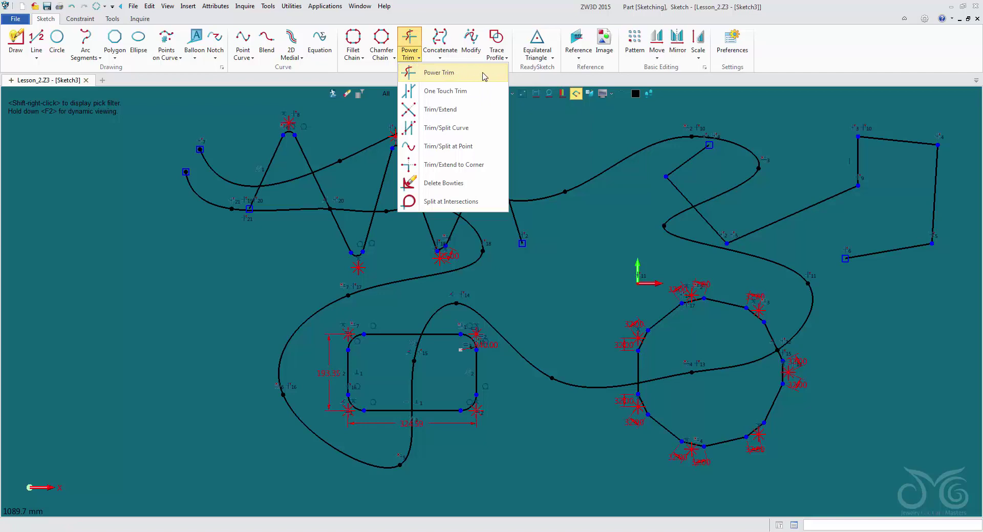
pyautogui.click(482, 76)
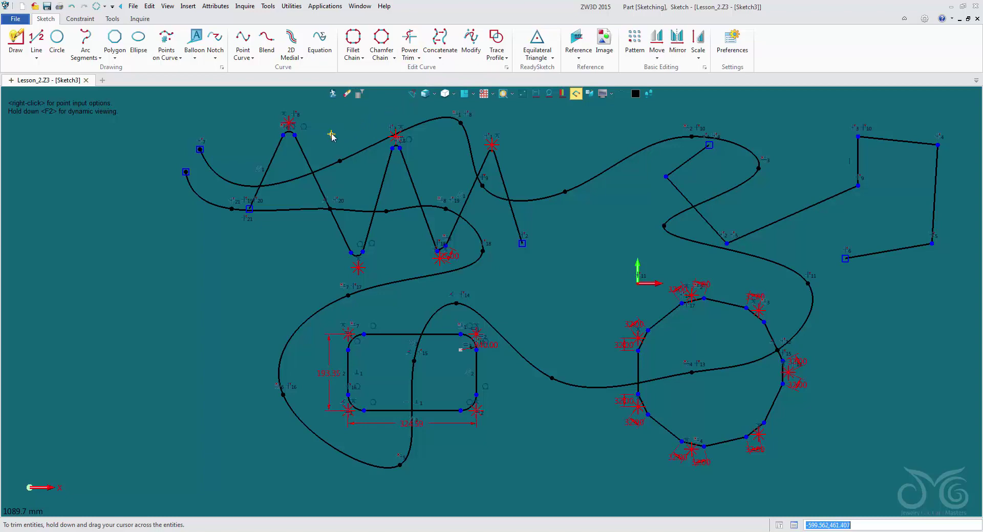
pyautogui.moveTo(338, 142); pyautogui.dragTo(359, 147, button='middle')
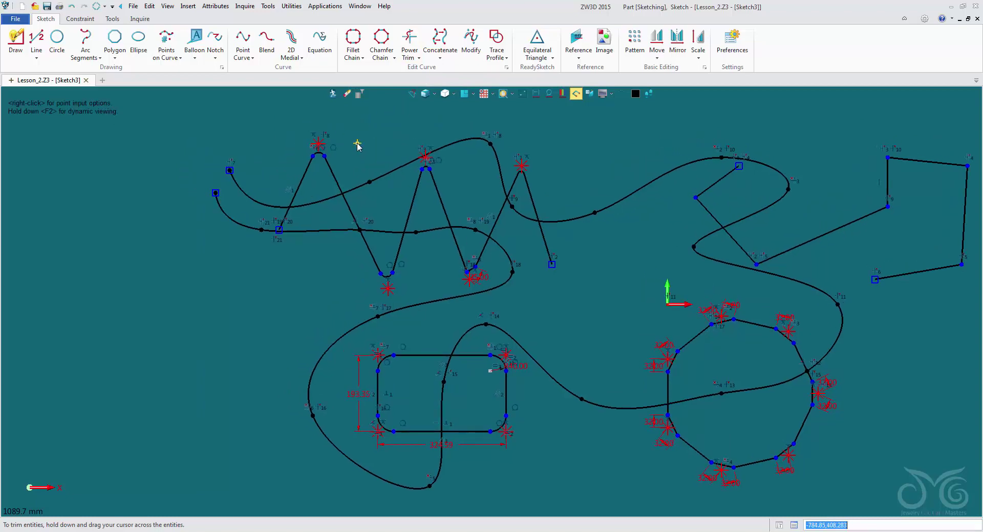
pyautogui.scroll(2, 286, 146)
pyautogui.scroll(2, 286, 147)
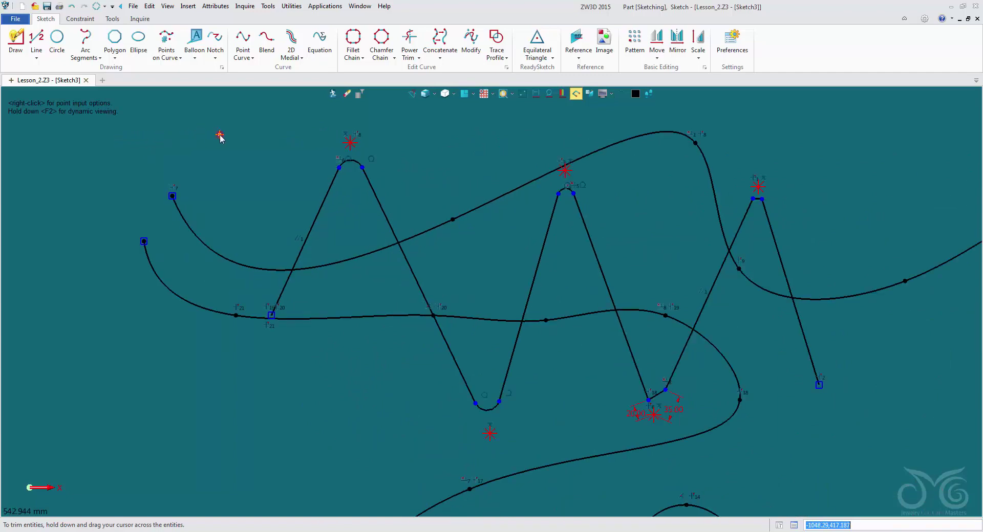
pyautogui.moveTo(220, 135)
pyautogui.mouseDown()
pyautogui.moveTo(137, 135)
pyautogui.moveTo(236, 168)
pyautogui.moveTo(170, 161)
pyautogui.moveTo(252, 229)
pyautogui.mouseUp()
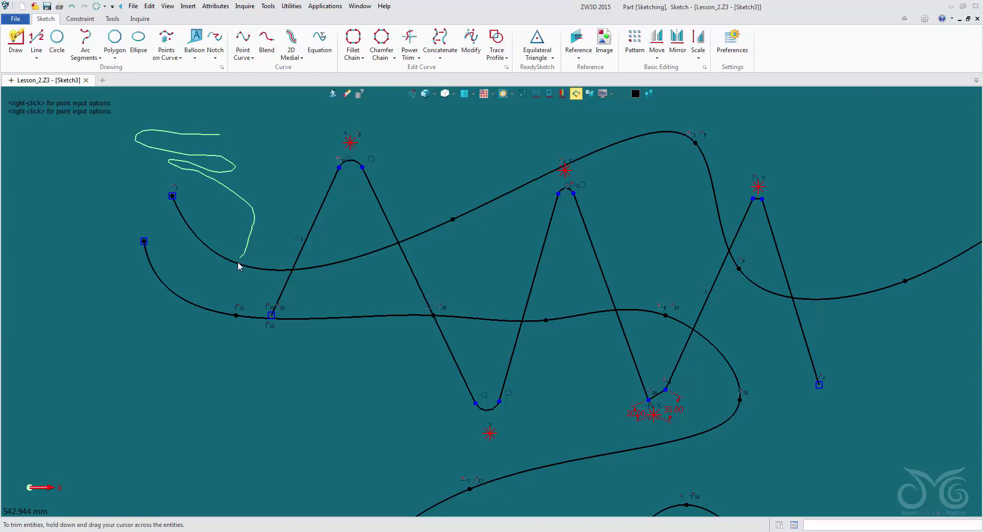
pyautogui.moveTo(238, 263); pyautogui.dragTo(234, 269)
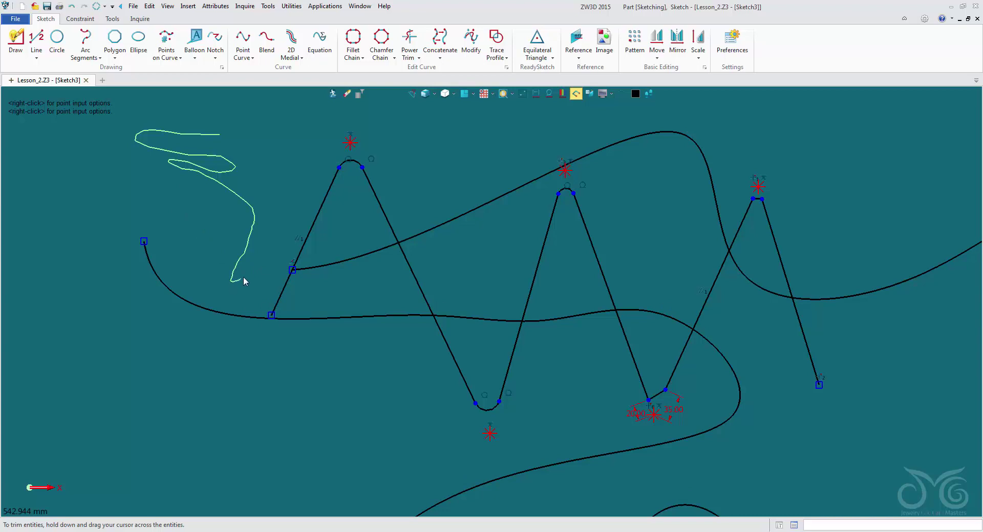
pyautogui.moveTo(244, 278); pyautogui.dragTo(291, 288)
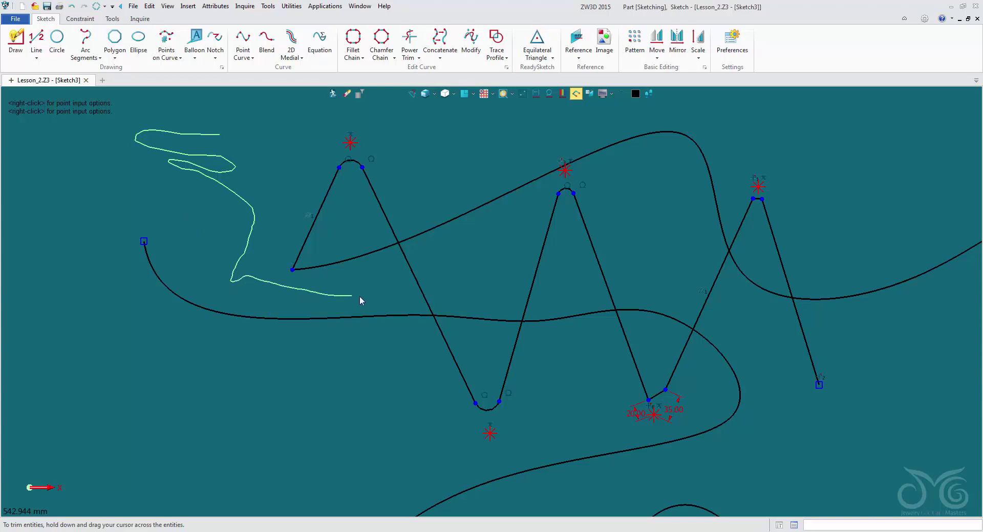
pyautogui.moveTo(359, 296)
pyautogui.mouseDown()
pyautogui.moveTo(426, 273)
pyautogui.moveTo(440, 248)
pyautogui.moveTo(439, 200)
pyautogui.mouseUp()
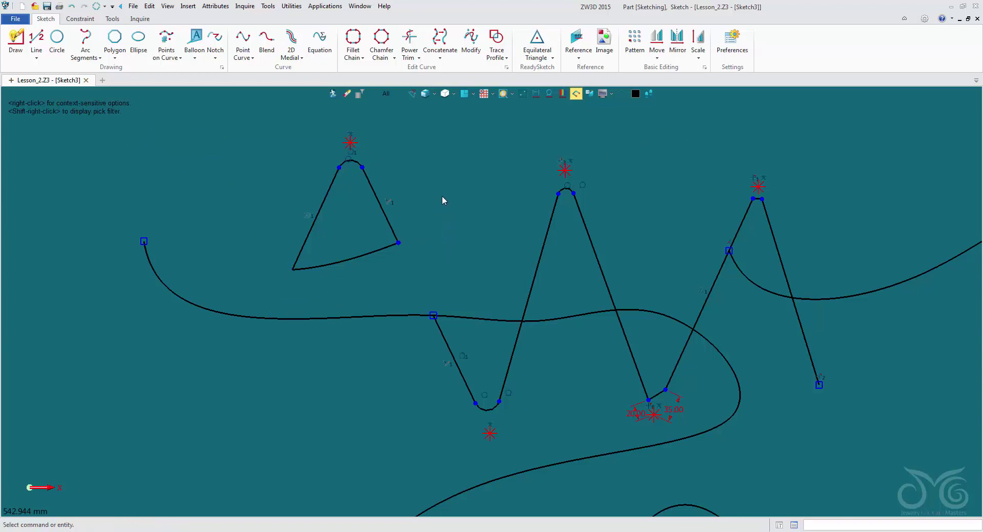
# - Power Trim the line and curve segments around the zigzag's second and last peaks, keeping each peak closed by a piece of the curve
pyautogui.middleClick(458, 197)
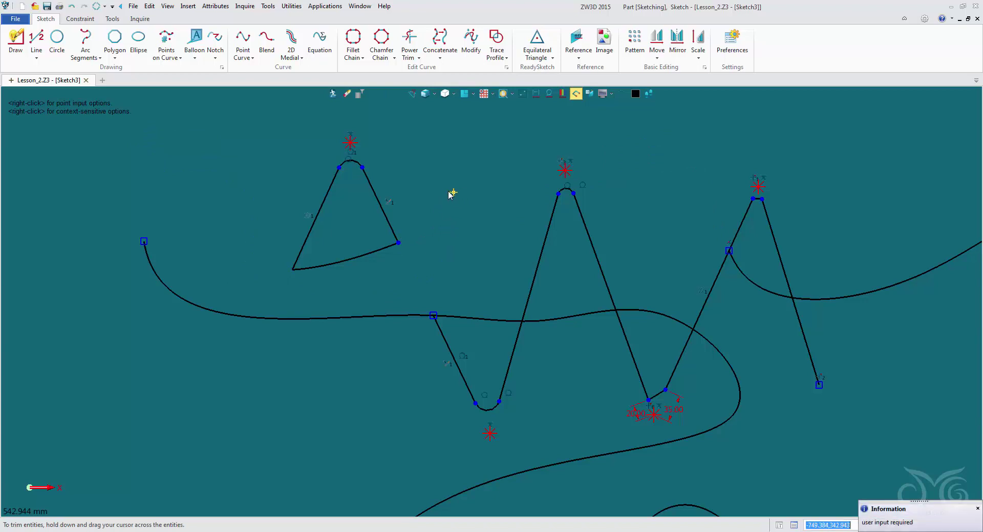
pyautogui.moveTo(471, 237)
pyautogui.mouseDown()
pyautogui.moveTo(475, 279)
pyautogui.moveTo(502, 333)
pyautogui.moveTo(545, 347)
pyautogui.mouseUp()
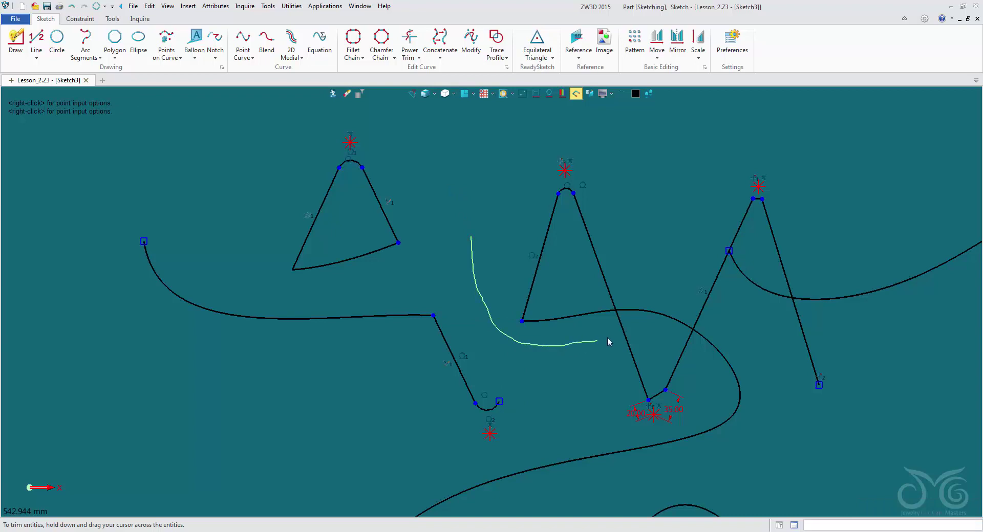
pyautogui.moveTo(609, 341); pyautogui.dragTo(646, 312)
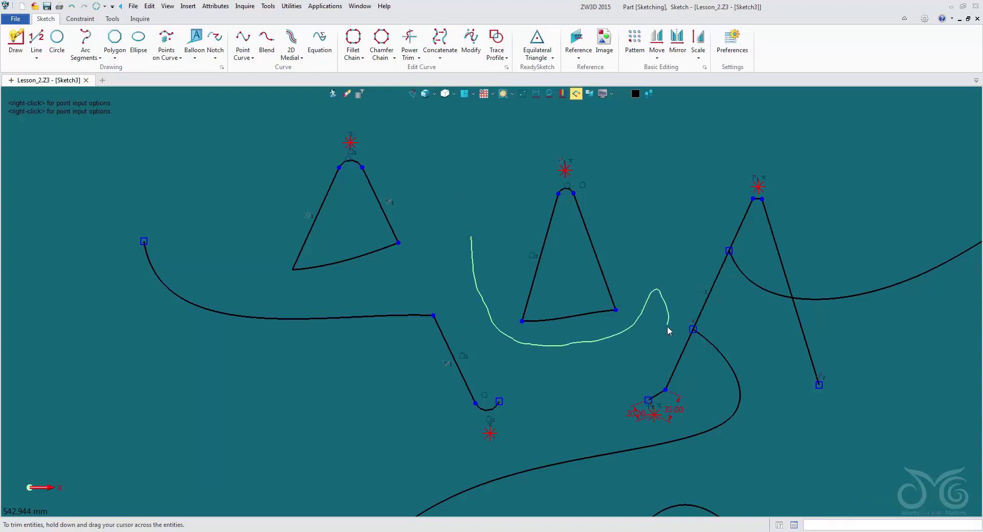
pyautogui.moveTo(681, 278)
pyautogui.mouseDown()
pyautogui.moveTo(783, 322)
pyautogui.moveTo(811, 322)
pyautogui.moveTo(833, 293)
pyautogui.moveTo(829, 310)
pyautogui.mouseUp()
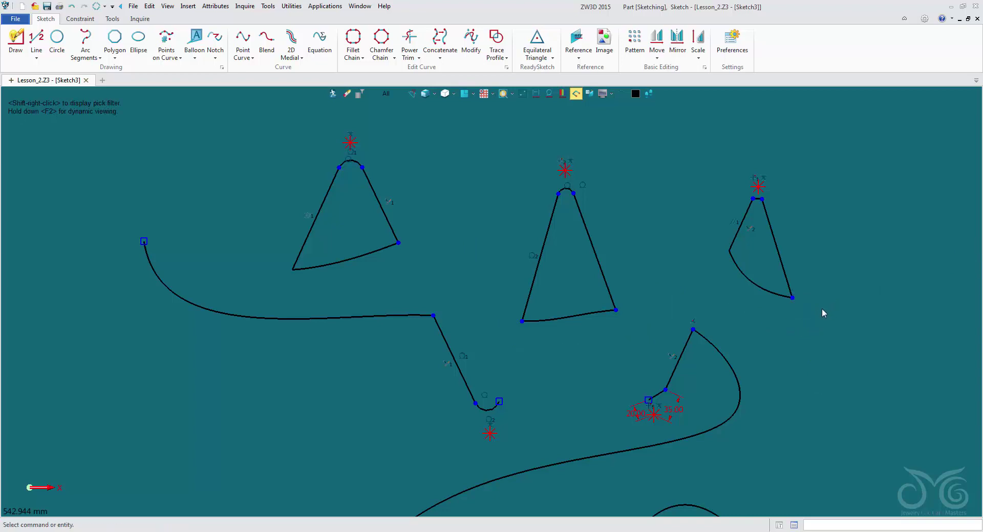
# - Use One Touch Trim to remove the curve outside the rectangle and the rectangle's upper and lower edges left of the curve
pyautogui.click(418, 58)
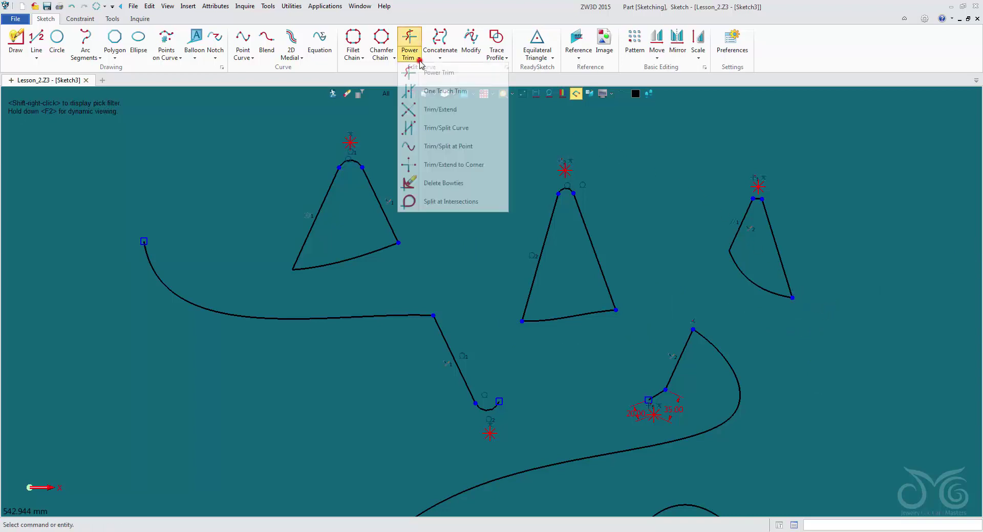
pyautogui.click(431, 92)
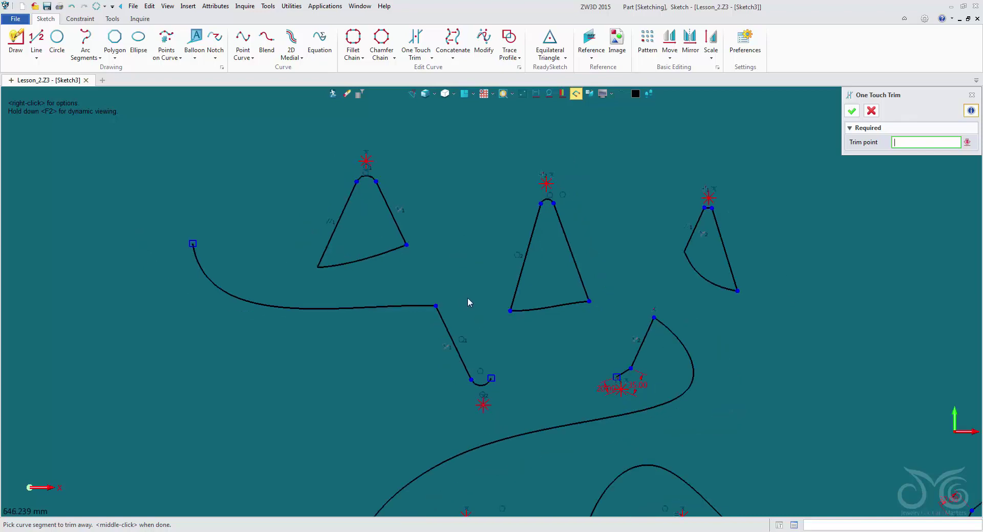
pyautogui.moveTo(468, 297)
pyautogui.mouseDown(button='right')
pyautogui.moveTo(466, 235)
pyautogui.moveTo(410, 169)
pyautogui.mouseUp(button='right')
pyautogui.scroll(-1, 421, 249)
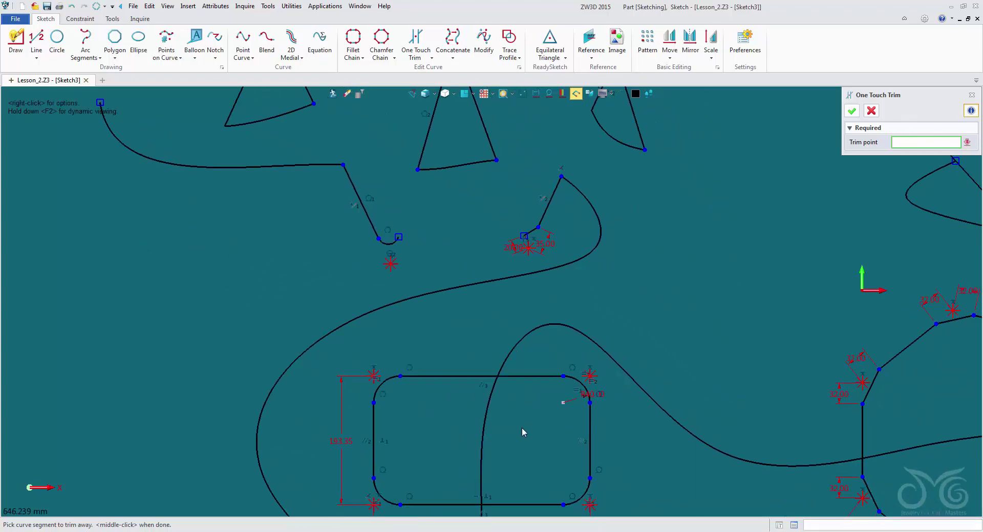
pyautogui.moveTo(521, 427); pyautogui.dragTo(457, 270, button='right')
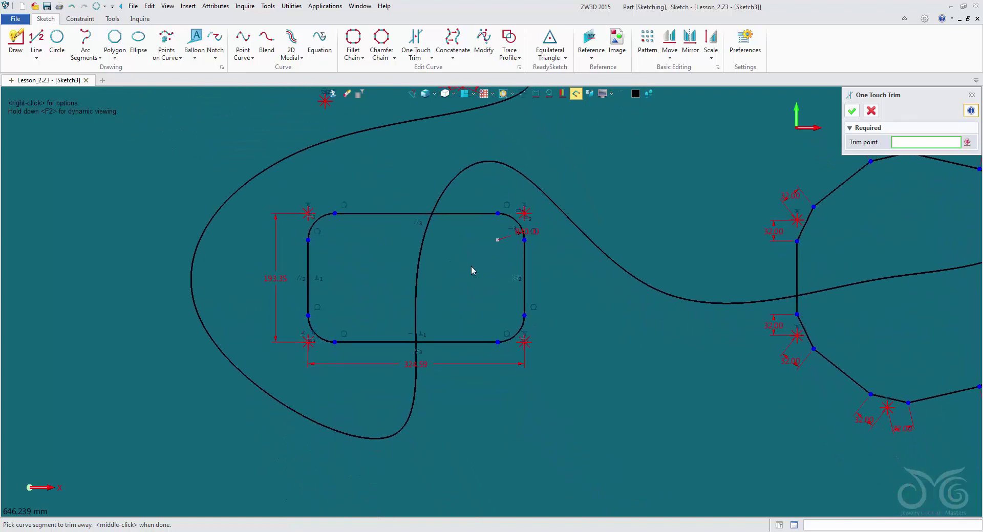
pyautogui.scroll(1, 422, 199)
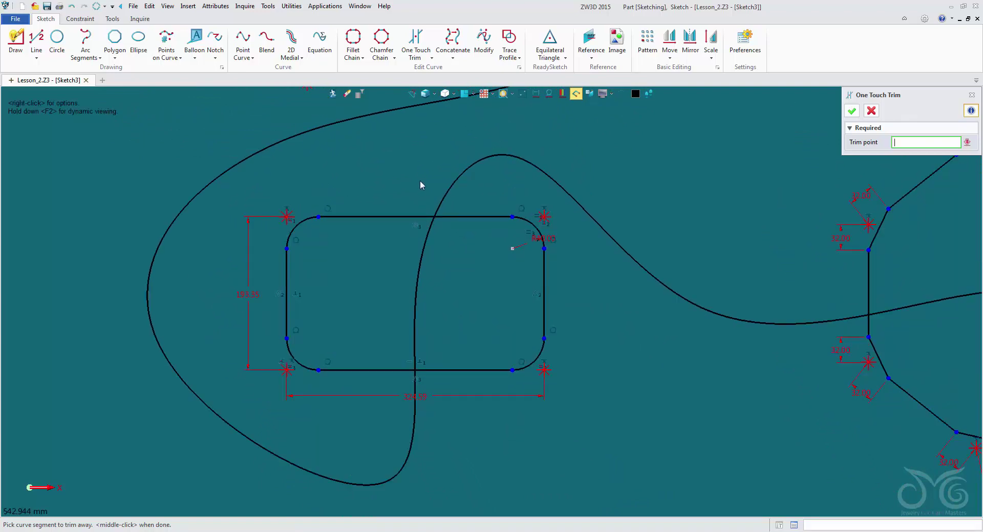
pyautogui.click(458, 177)
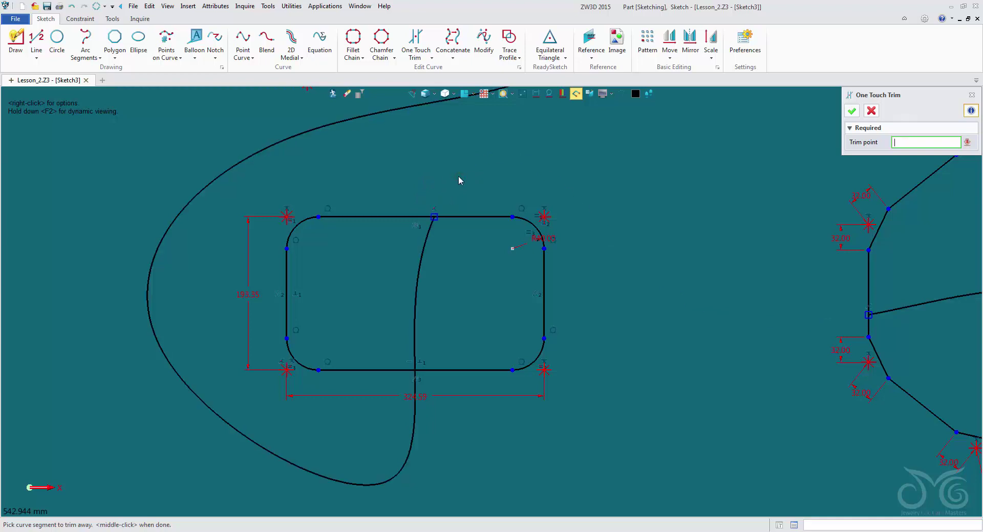
pyautogui.click(404, 217)
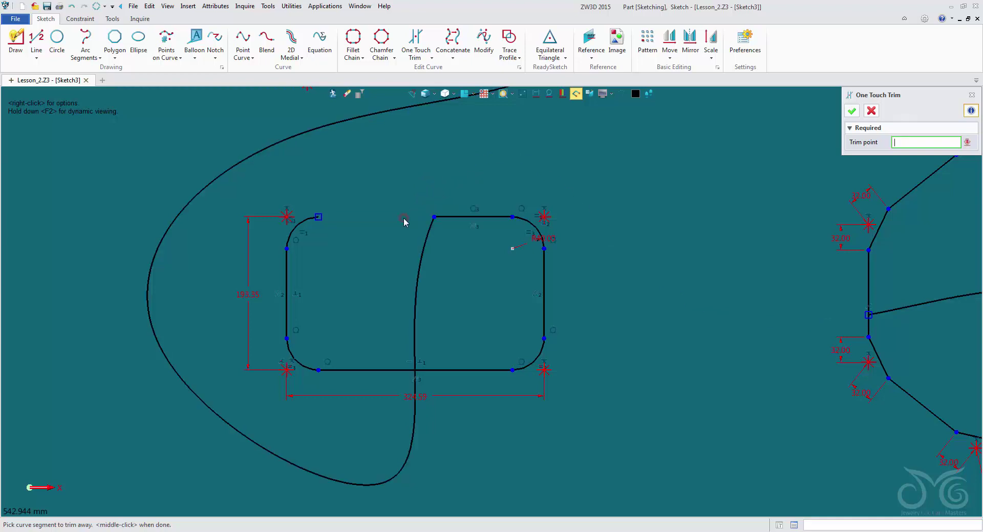
pyautogui.click(359, 371)
pyautogui.click(413, 387)
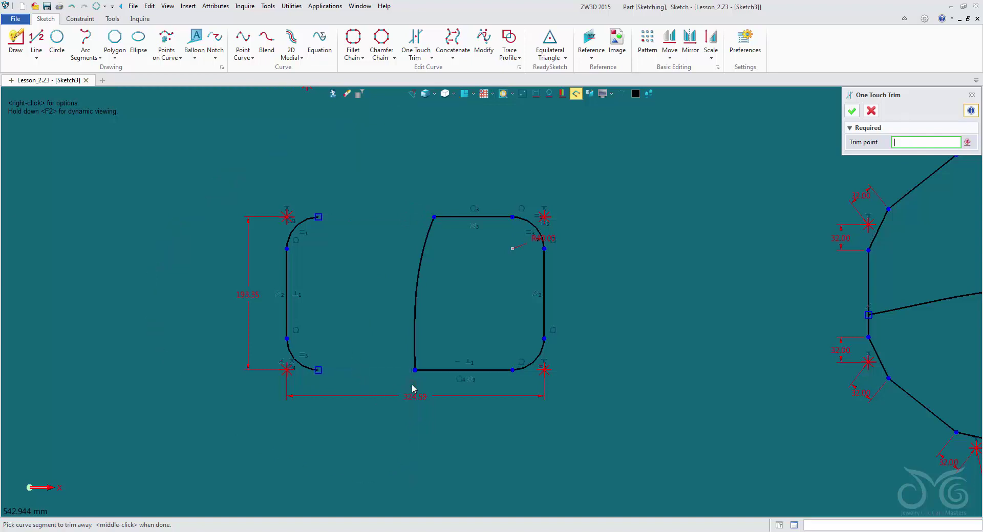
pyautogui.click(871, 110)
# - Use Trim/Extend with Reflect extension to lengthen the upper open end of the slanted line below the gap between the last two peaks
pyautogui.scroll(2, 480, 167)
pyautogui.scroll(-3, 480, 166)
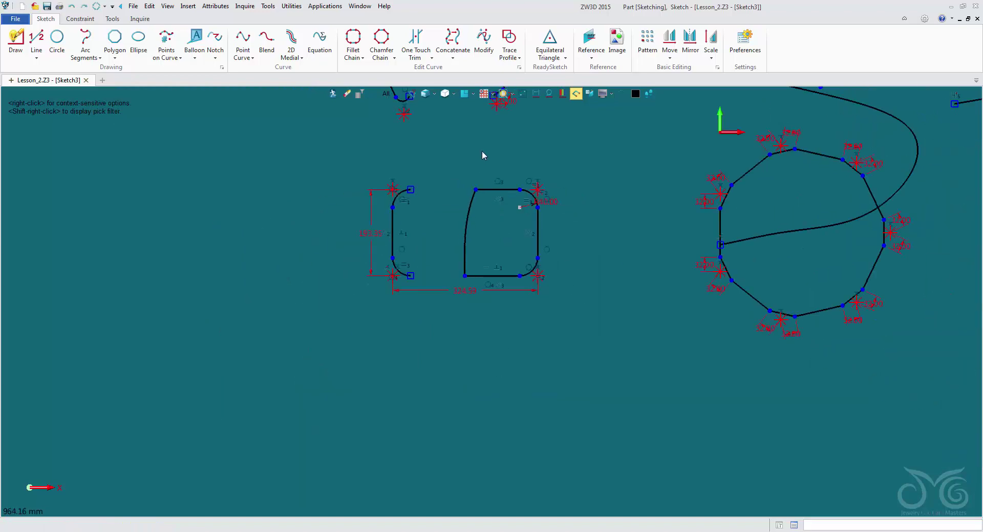
pyautogui.moveTo(481, 151); pyautogui.dragTo(452, 316, button='middle')
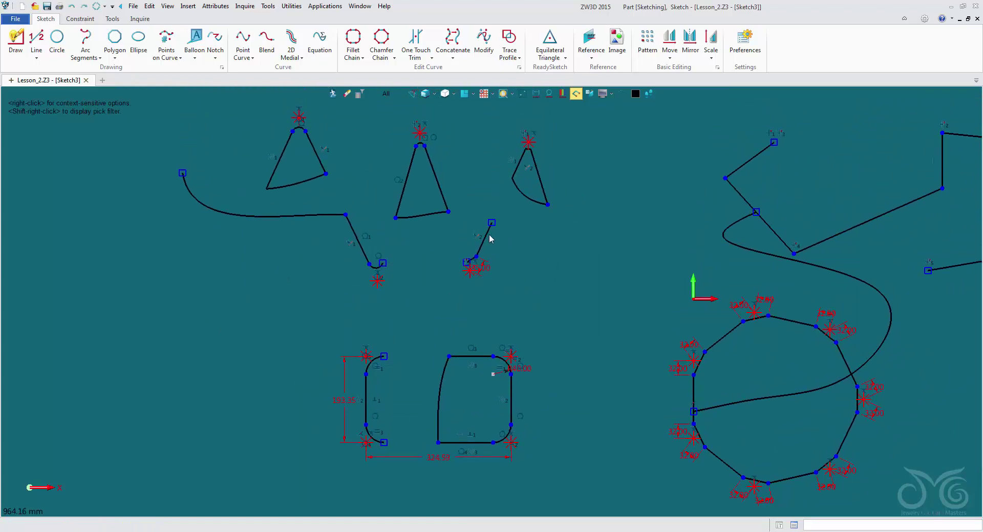
pyautogui.scroll(3, 506, 204)
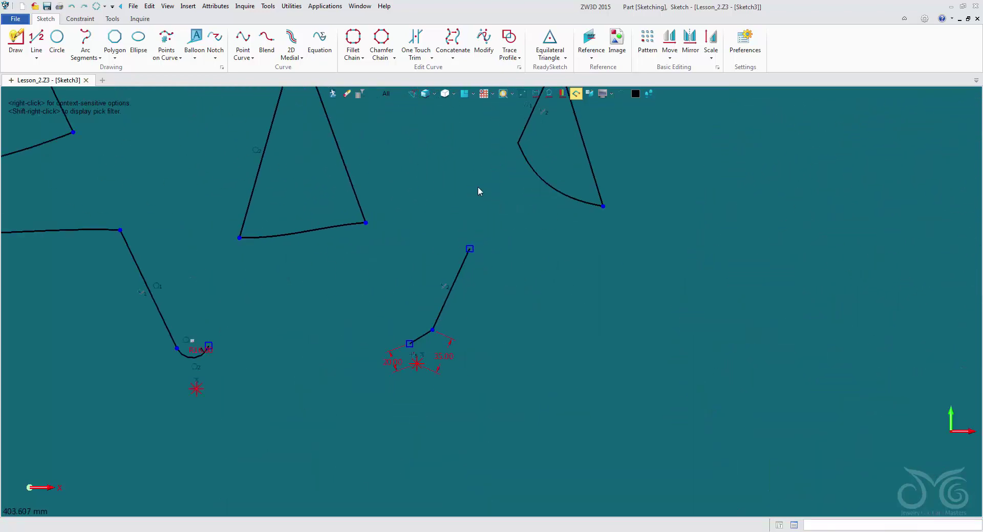
pyautogui.scroll(3, 479, 190)
pyautogui.click(425, 61)
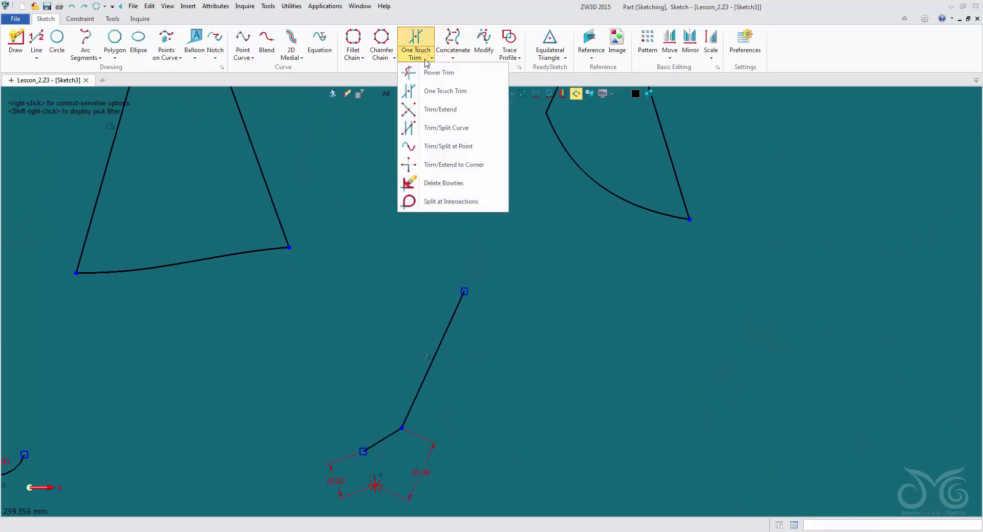
pyautogui.click(440, 109)
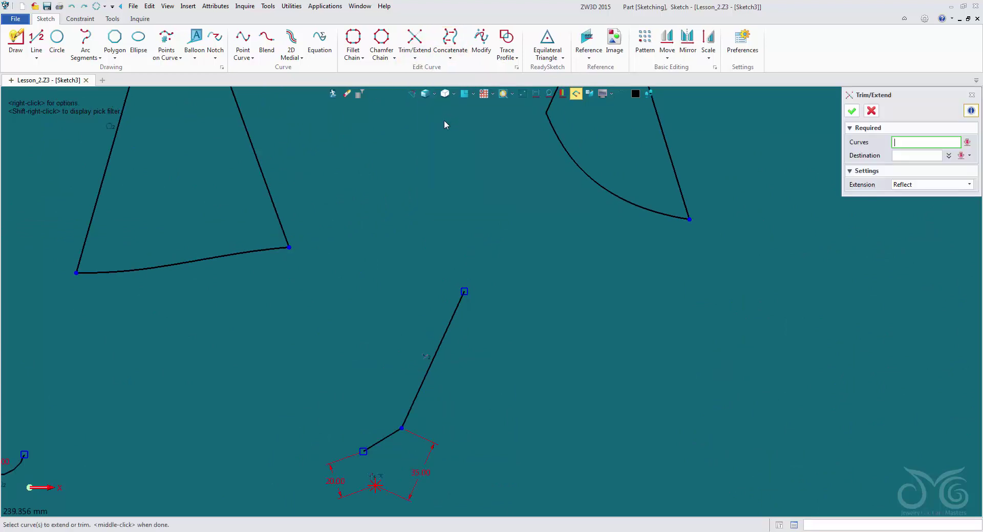
pyautogui.click(459, 310)
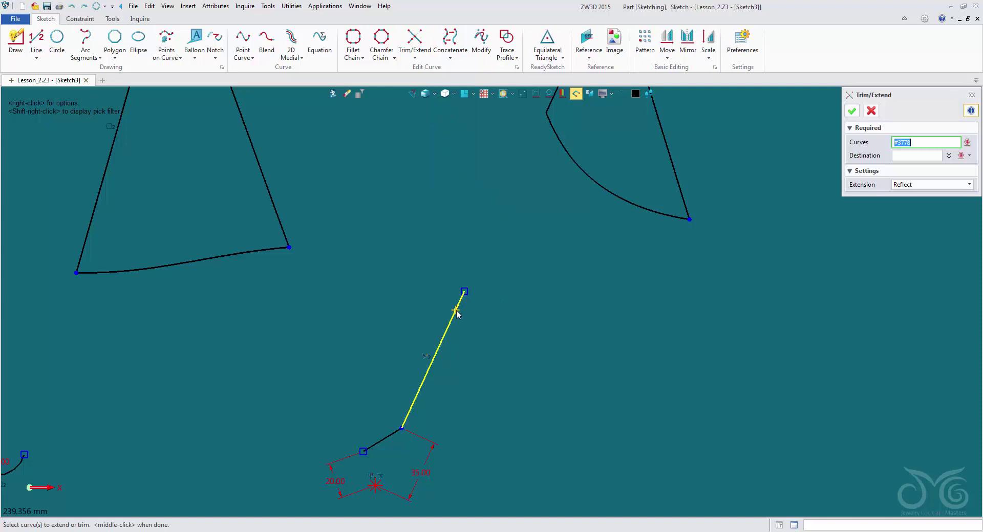
pyautogui.middleClick(532, 234)
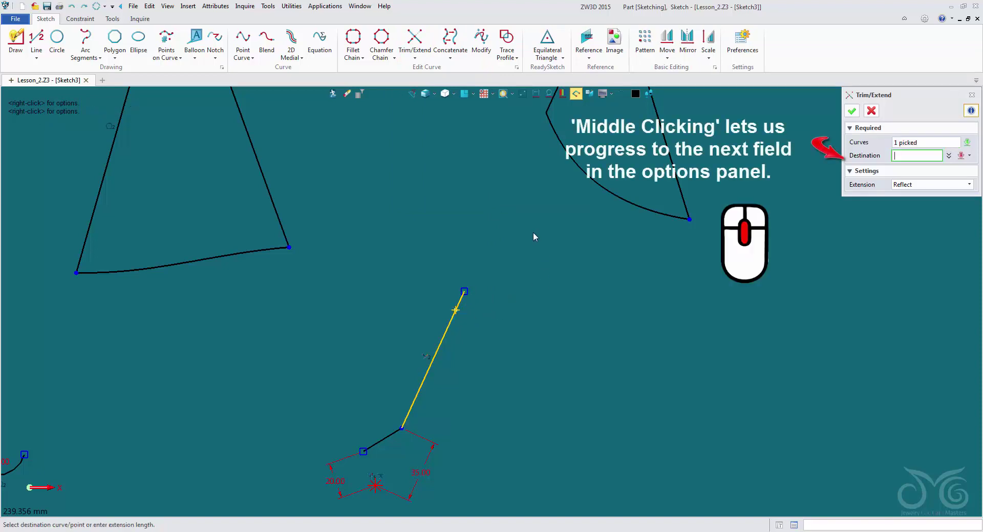
pyautogui.click(474, 206)
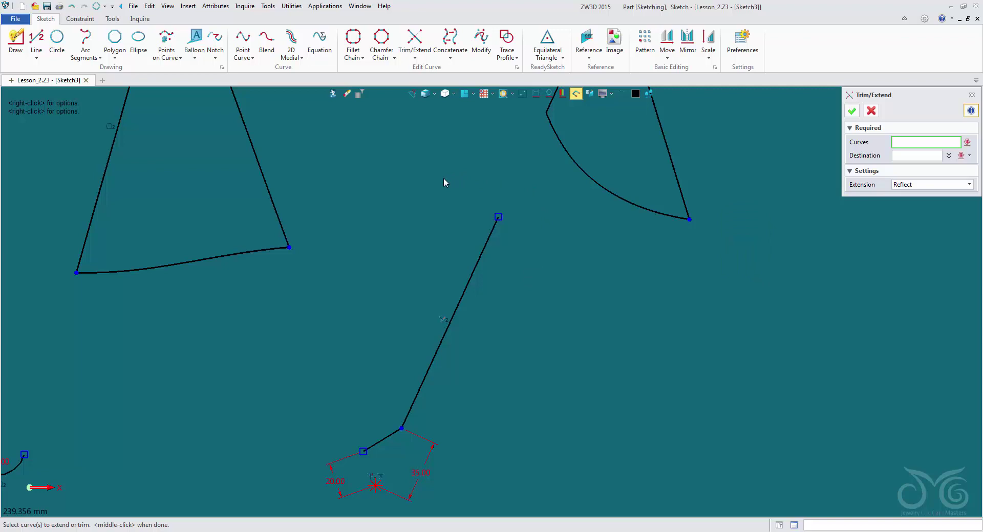
# - Trim the upper end of the same slanted line back down with Trim/Extend, and leave the command
pyautogui.click(483, 249)
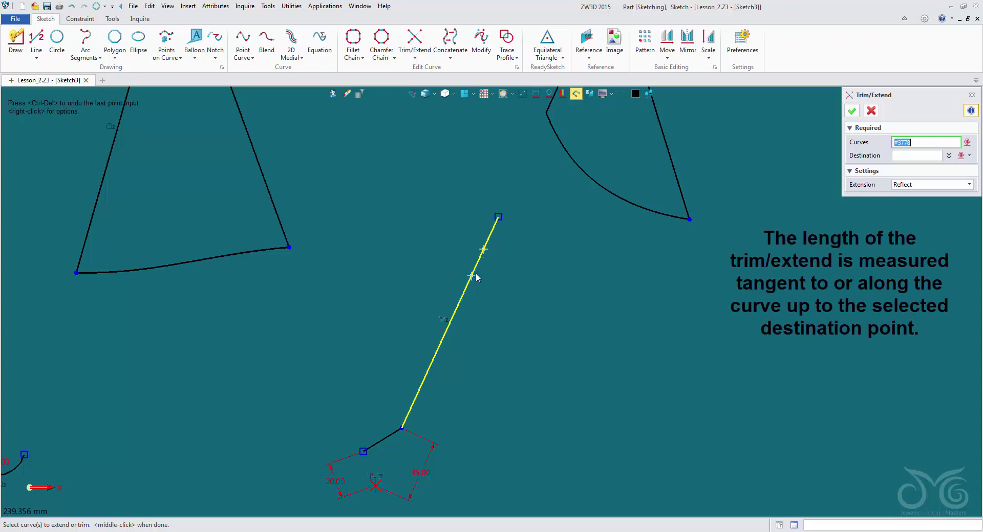
pyautogui.middleClick(575, 262)
pyautogui.click(481, 298)
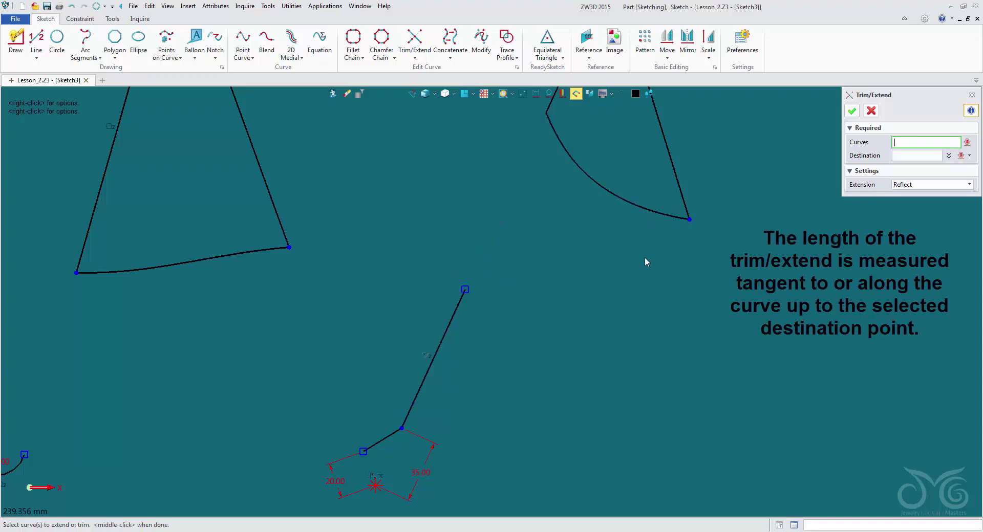
pyautogui.click(871, 110)
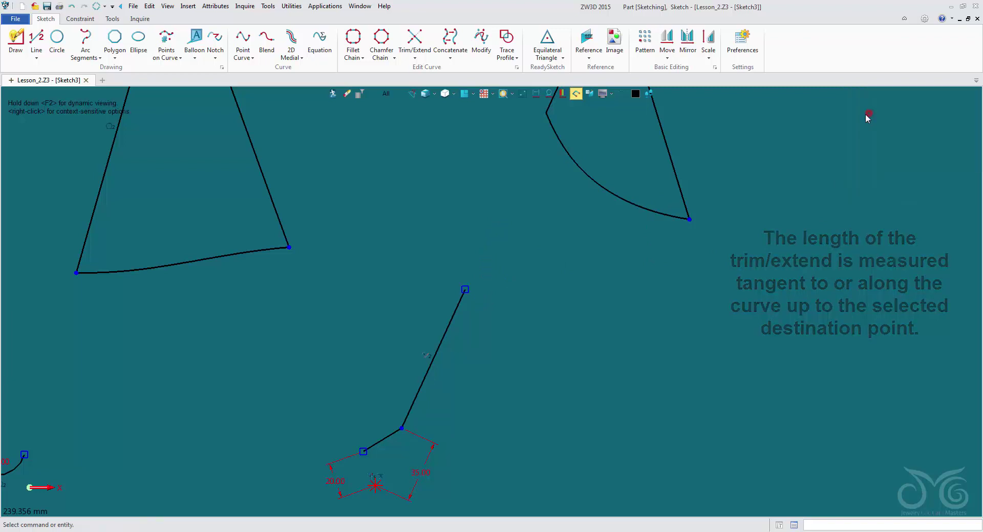
# - Try Trim/Split Curve with the Delete option on the part of the polygon's upper-right edge above the crossing curve
pyautogui.click(412, 55)
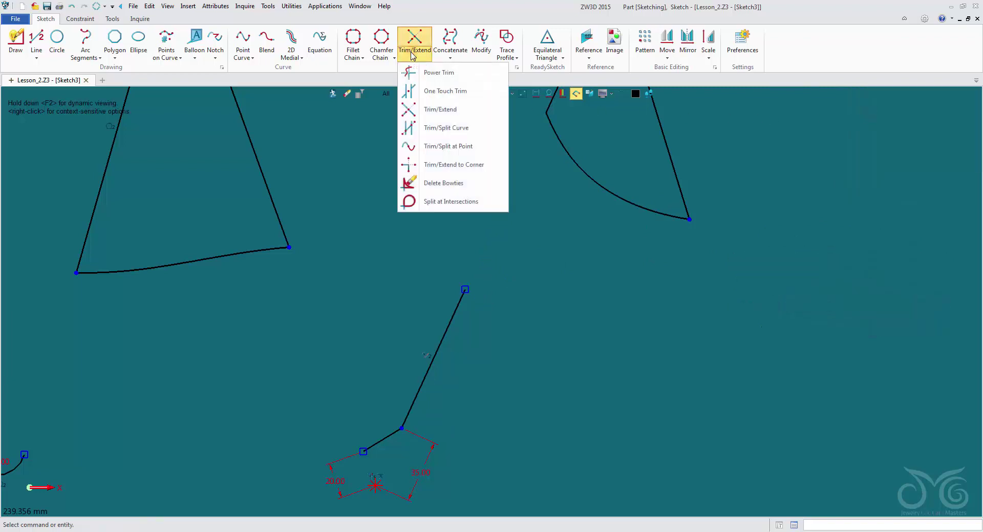
pyautogui.click(454, 131)
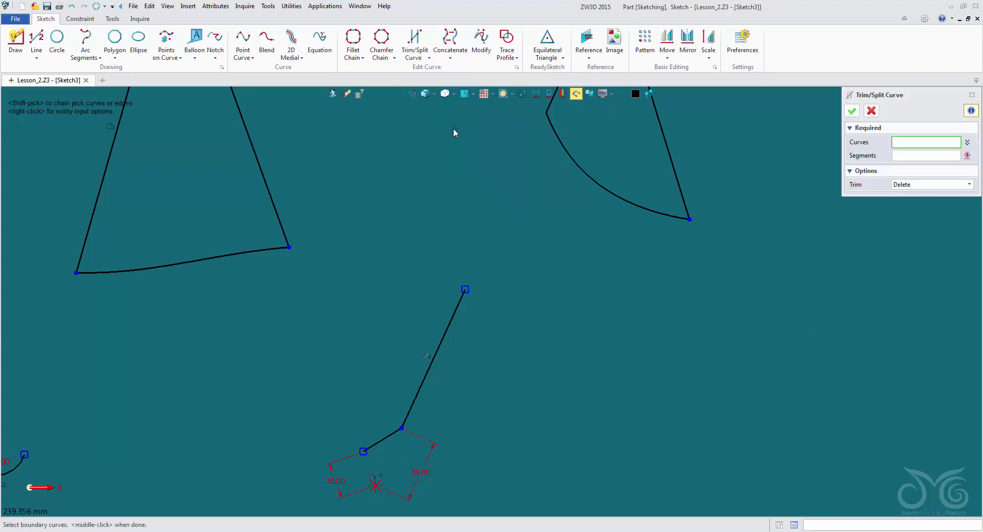
pyautogui.scroll(-5, 452, 127)
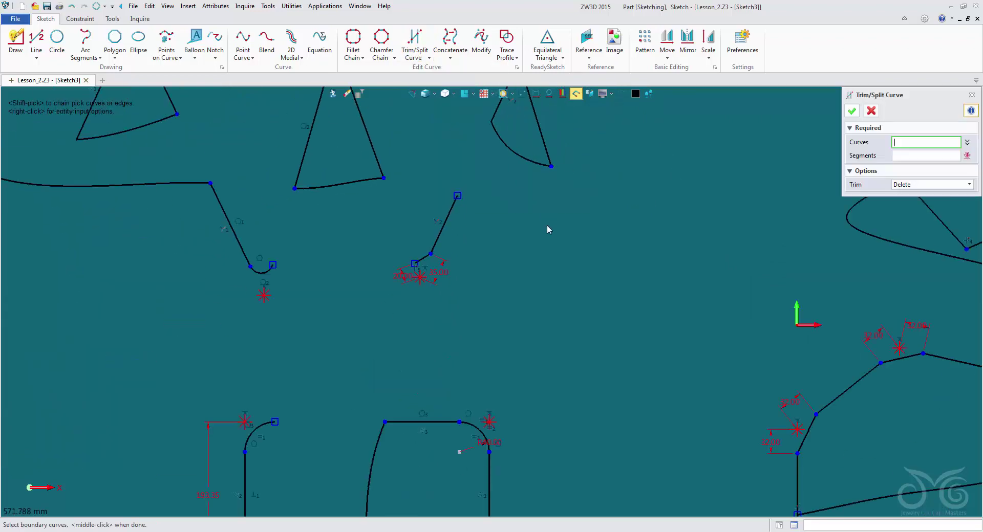
pyautogui.moveTo(532, 137)
pyautogui.mouseDown(button='right')
pyautogui.moveTo(359, 100)
pyautogui.moveTo(263, 169)
pyautogui.moveTo(165, 259)
pyautogui.moveTo(153, 283)
pyautogui.moveTo(234, 110)
pyautogui.mouseUp(button='right')
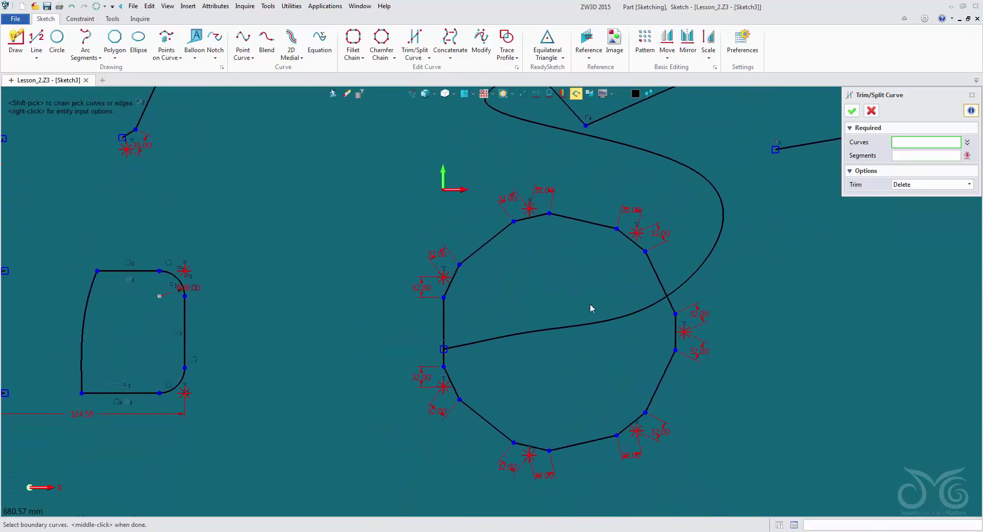
pyautogui.scroll(3, 622, 363)
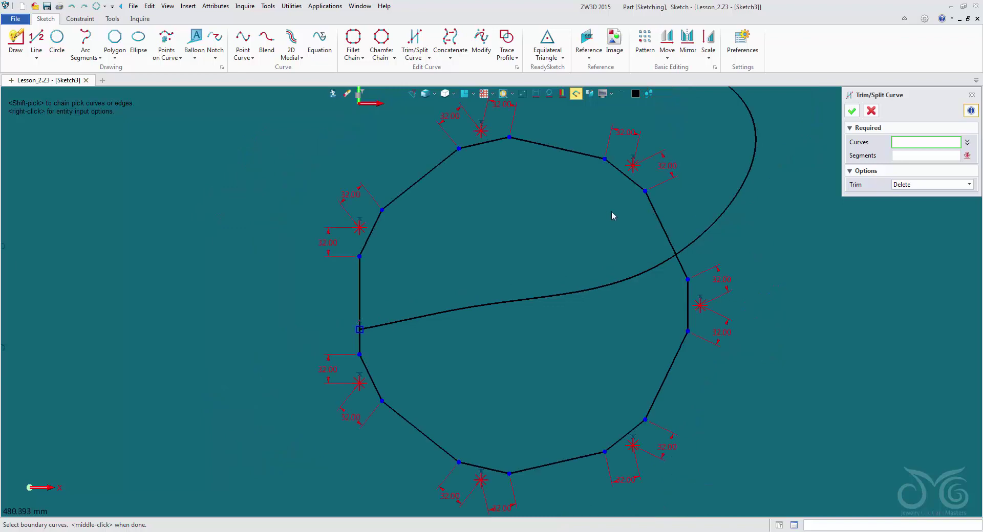
pyautogui.click(658, 219)
pyautogui.click(694, 238)
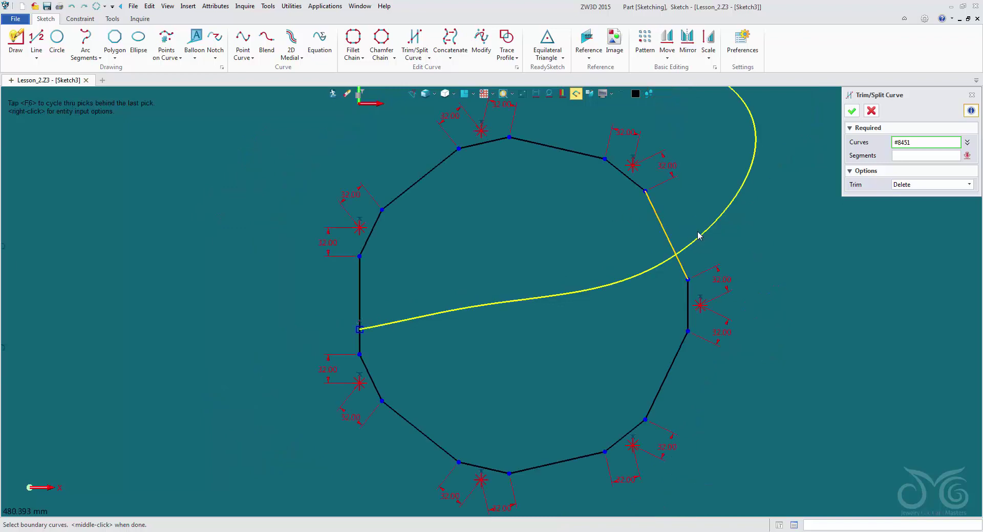
pyautogui.middleClick(723, 244)
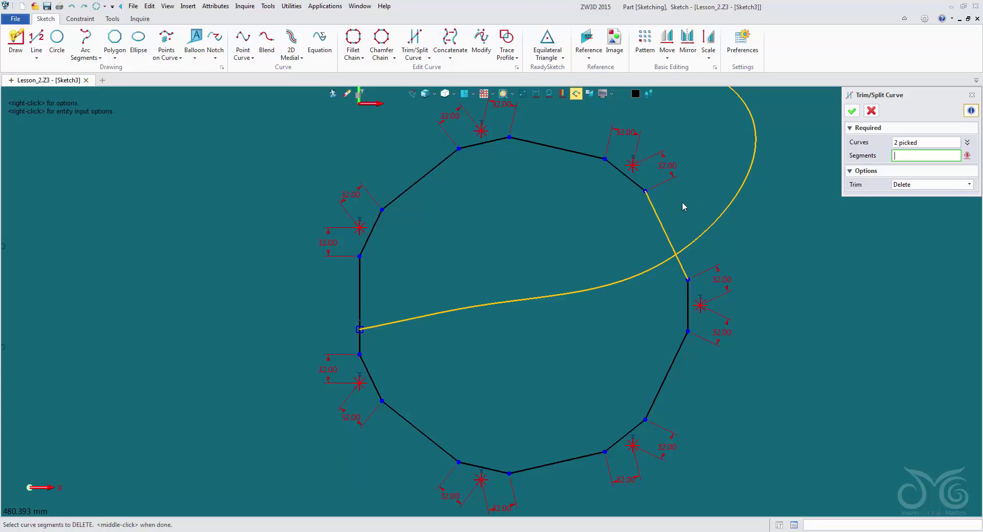
pyautogui.click(659, 221)
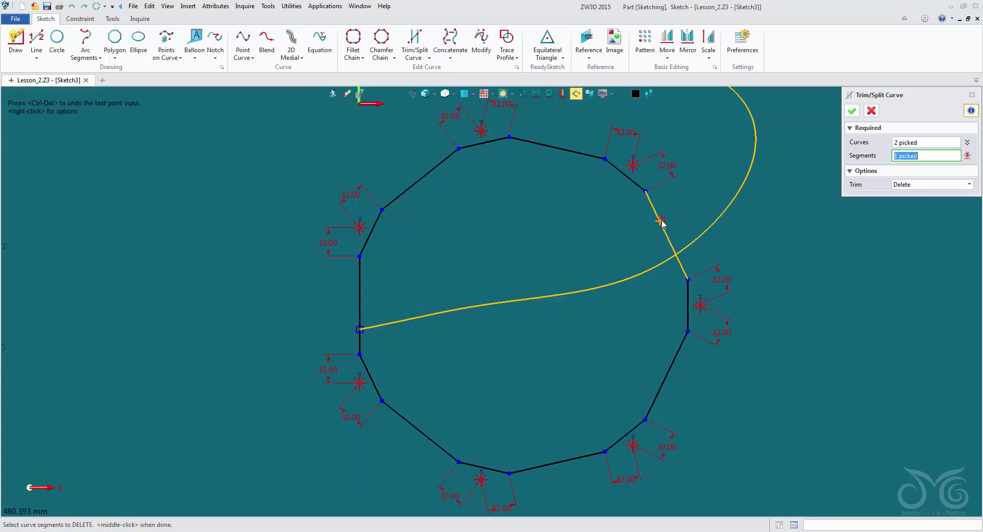
pyautogui.click(967, 184)
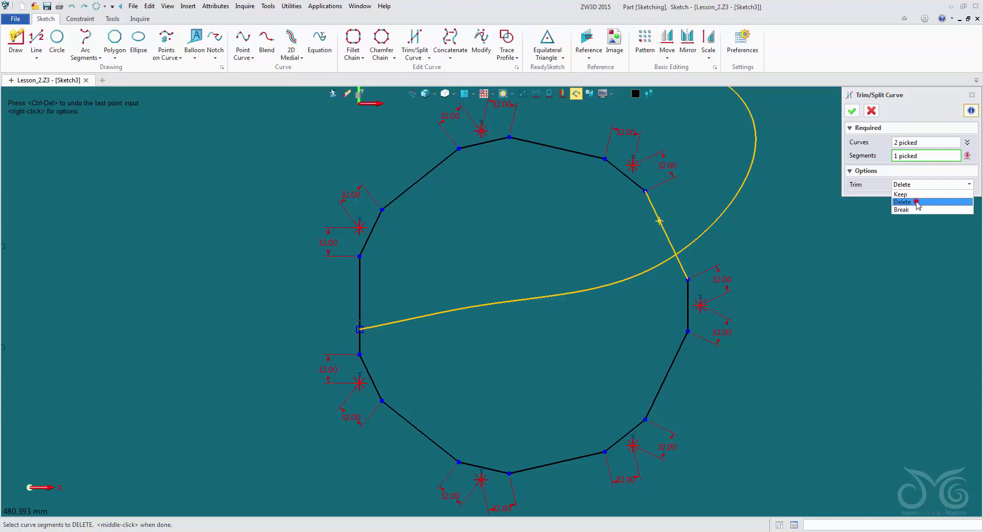
pyautogui.click(915, 202)
pyautogui.click(851, 111)
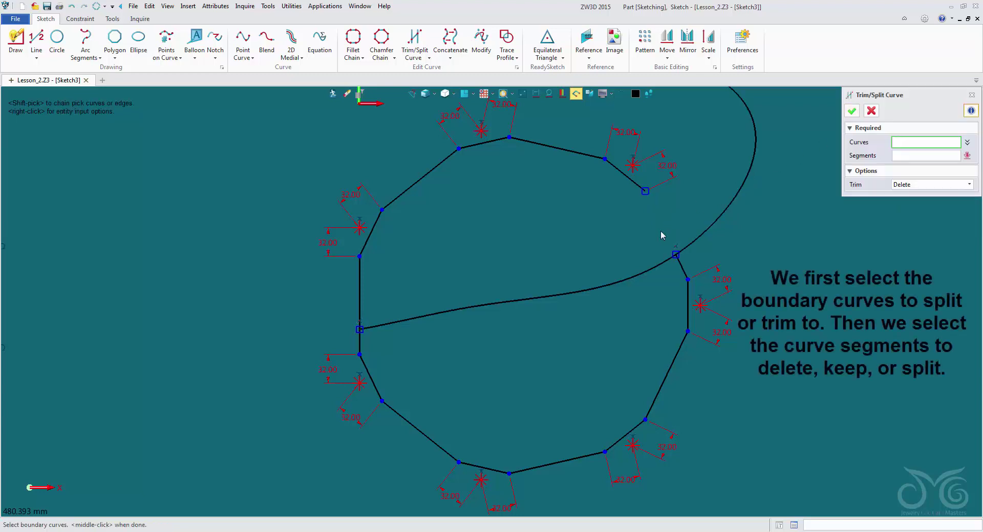
pyautogui.click(71, 6)
# - Split the polygon's upper-right edge where the curve crosses it, using Trim/Split Curve with the Break option, and leave the command
pyautogui.middleClick(752, 222)
pyautogui.click(666, 231)
pyautogui.click(704, 237)
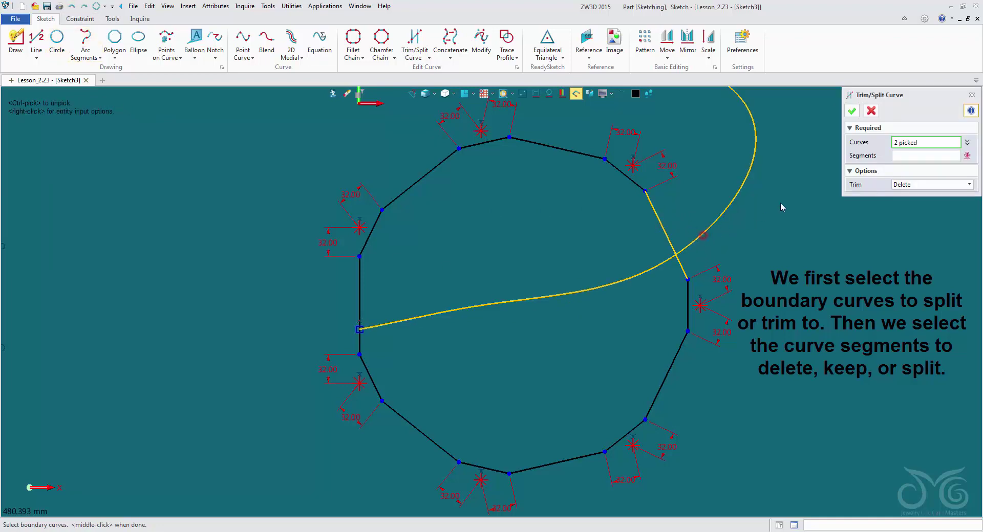
pyautogui.middleClick(781, 207)
pyautogui.click(663, 229)
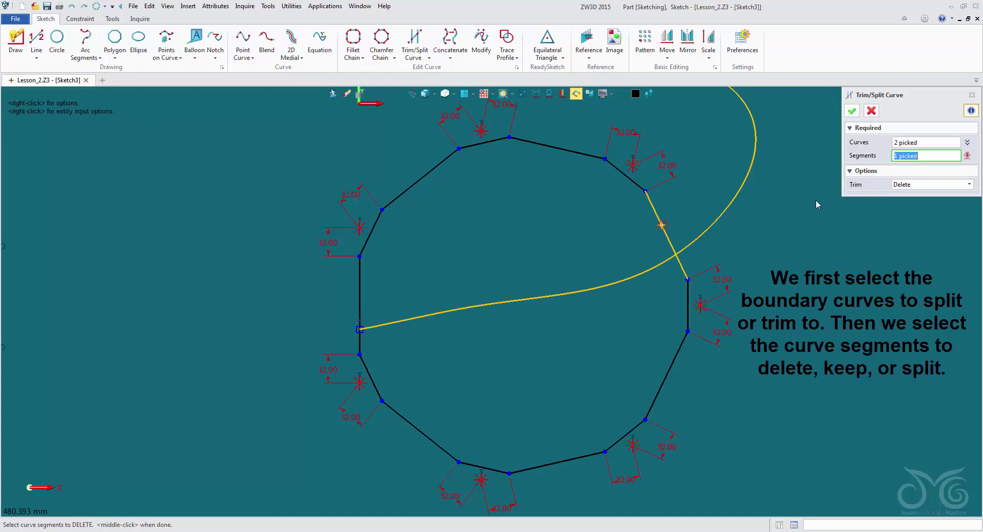
pyautogui.click(968, 184)
pyautogui.click(900, 210)
pyautogui.click(852, 111)
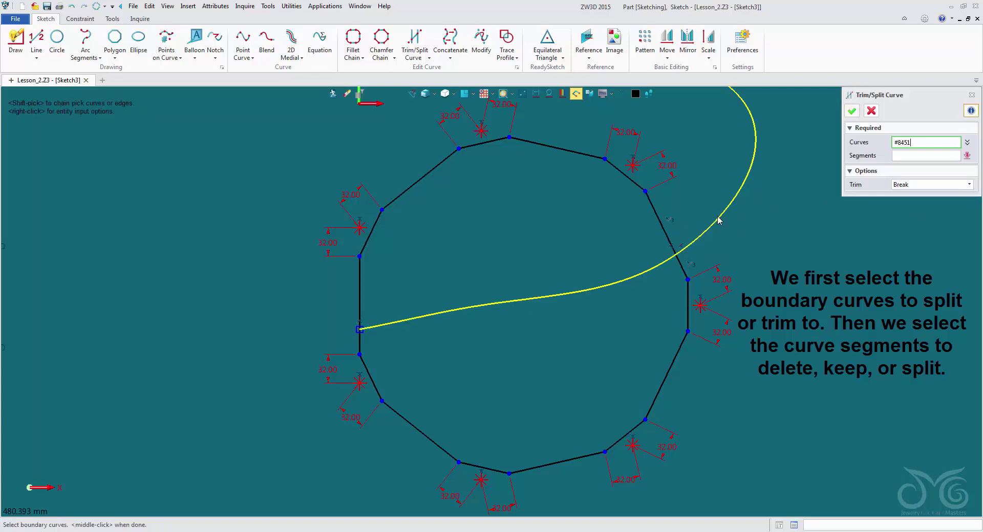
pyautogui.click(667, 234)
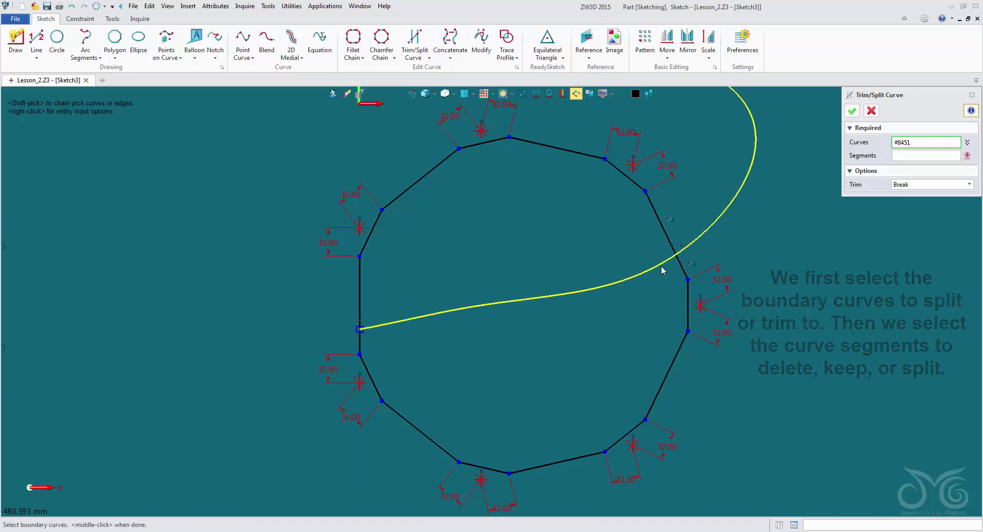
pyautogui.click(870, 112)
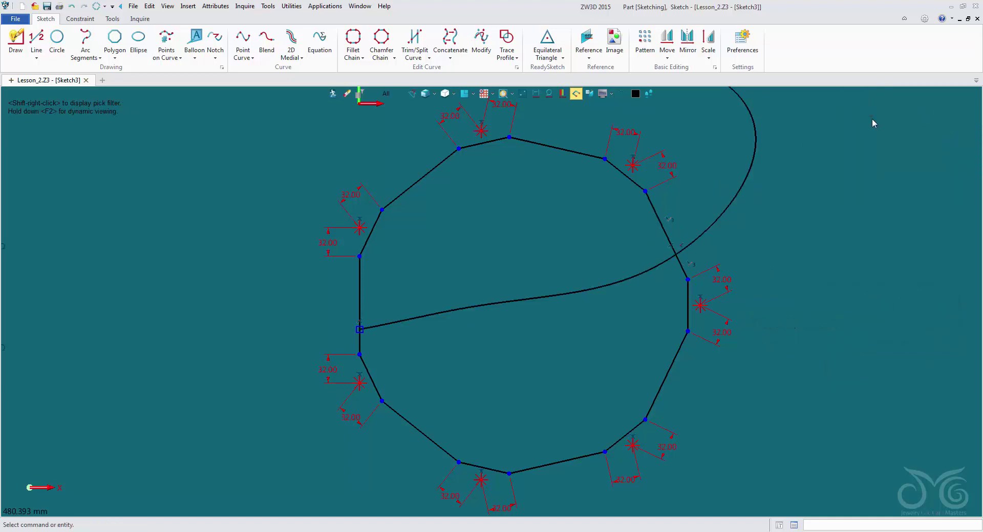
# - Try to split the polygon's upper-left slanted edge near its middle with Trim/Split at Point
pyautogui.click(415, 56)
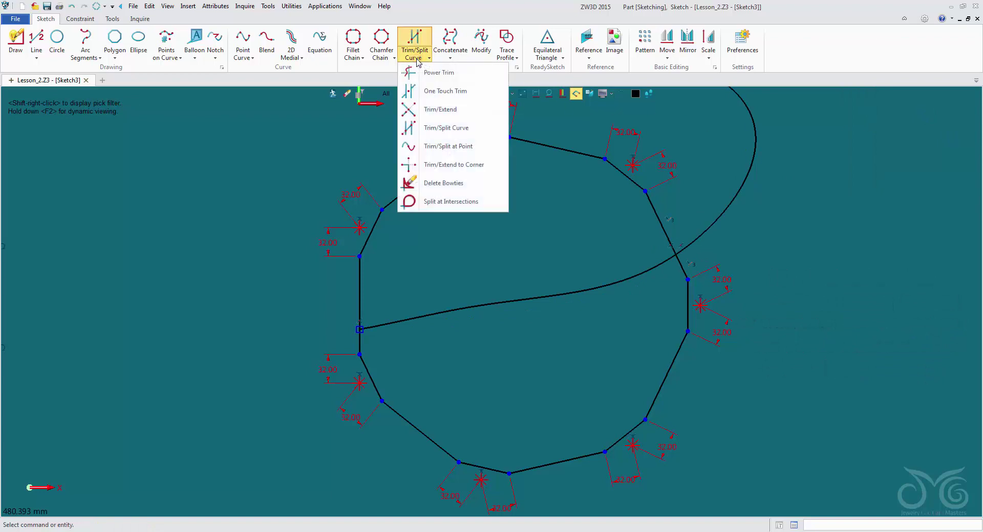
pyautogui.click(421, 148)
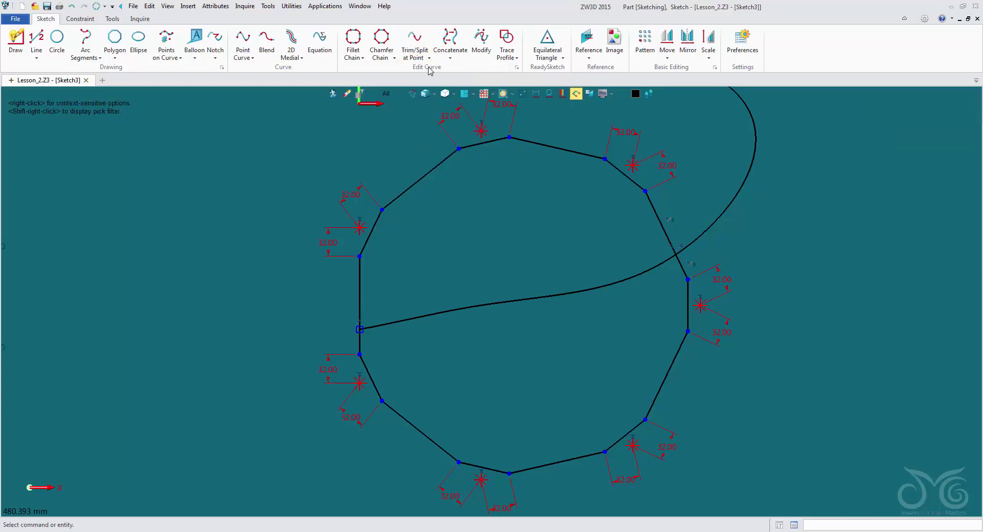
pyautogui.click(415, 51)
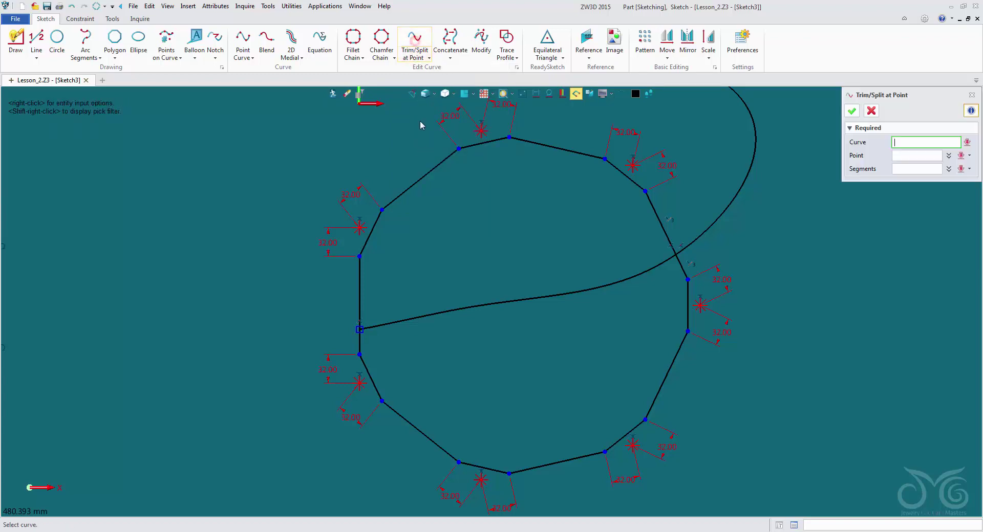
pyautogui.click(428, 173)
pyautogui.click(420, 182)
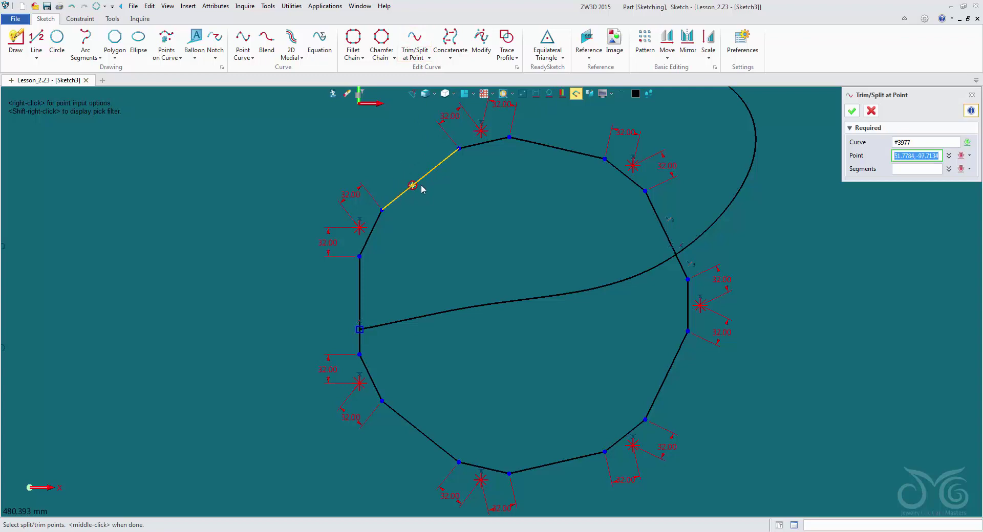
pyautogui.click(419, 180)
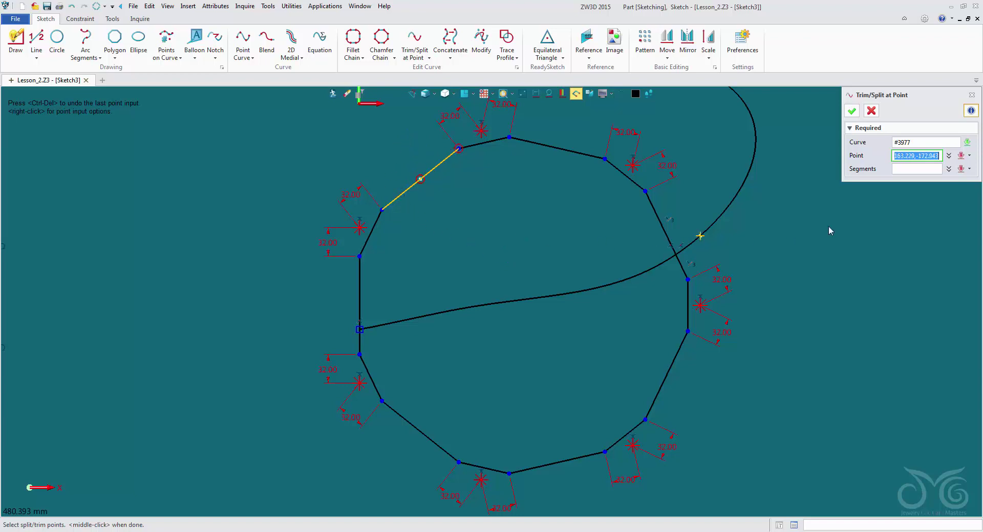
pyautogui.click(851, 111)
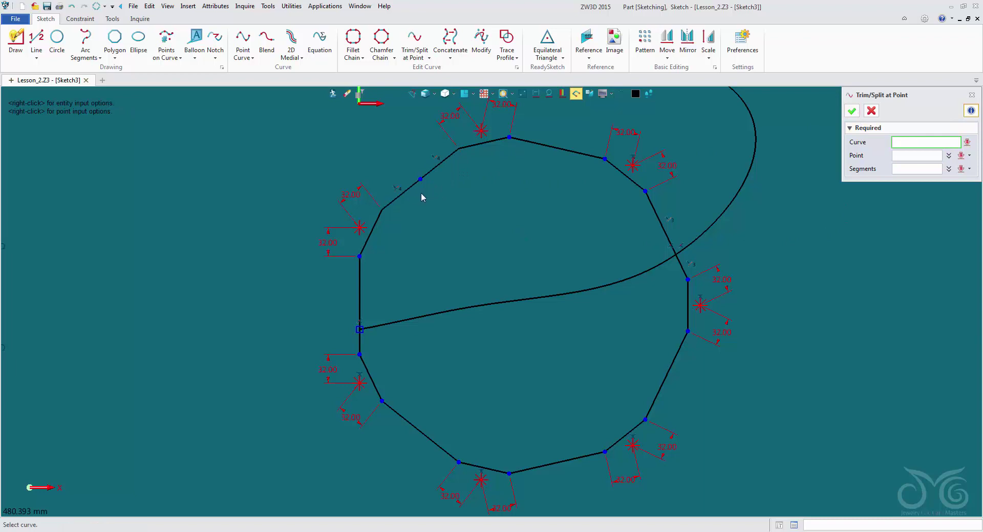
pyautogui.click(71, 6)
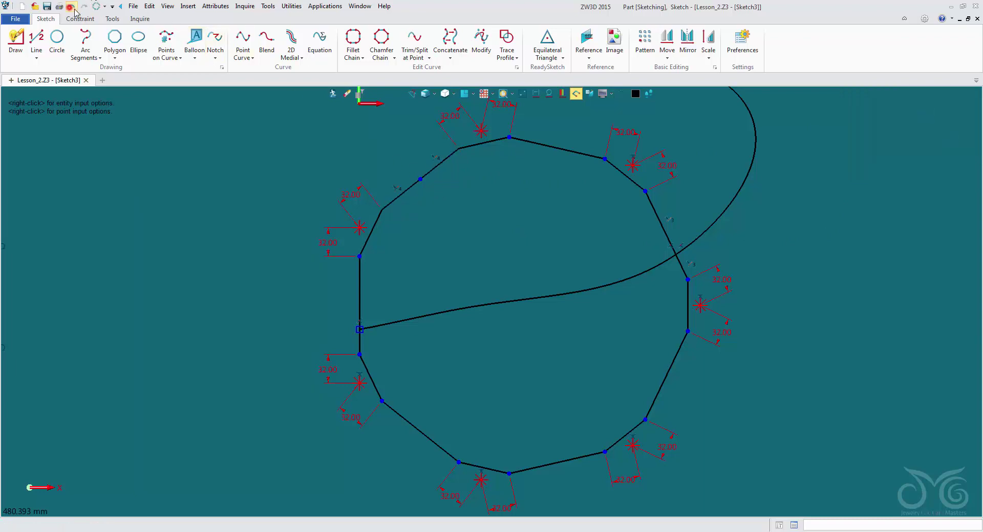
# - Split the polygon's upper-left slanted edge near its middle with Trim/Split at Point, keeping only the upper segment
pyautogui.middleClick(353, 137)
pyautogui.click(429, 173)
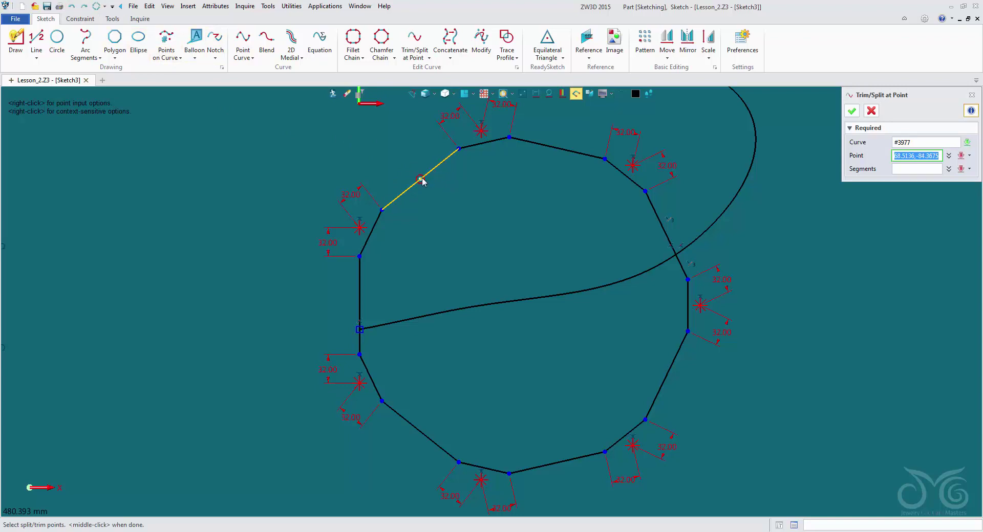
pyautogui.click(421, 180)
pyautogui.middleClick(819, 197)
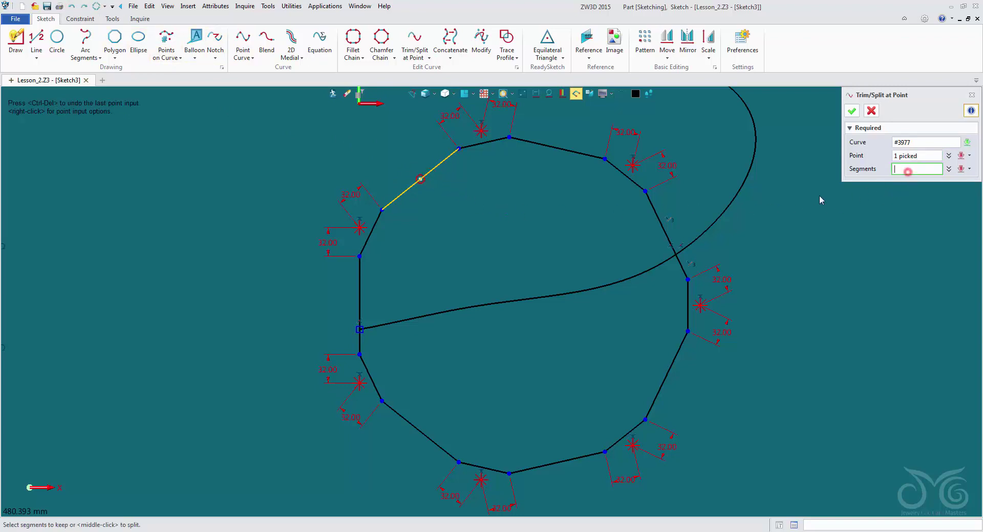
pyautogui.click(438, 166)
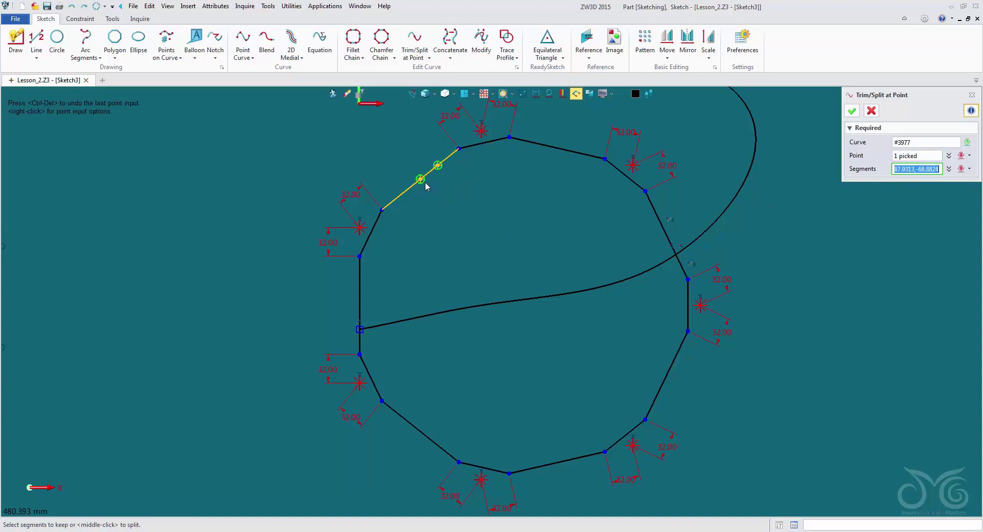
pyautogui.click(852, 111)
# - Trim the polygon's left vertical edge and the crossing curve to a shared corner with Trim/Extend to Corner, keeping the edge's upper part
pyautogui.click(428, 62)
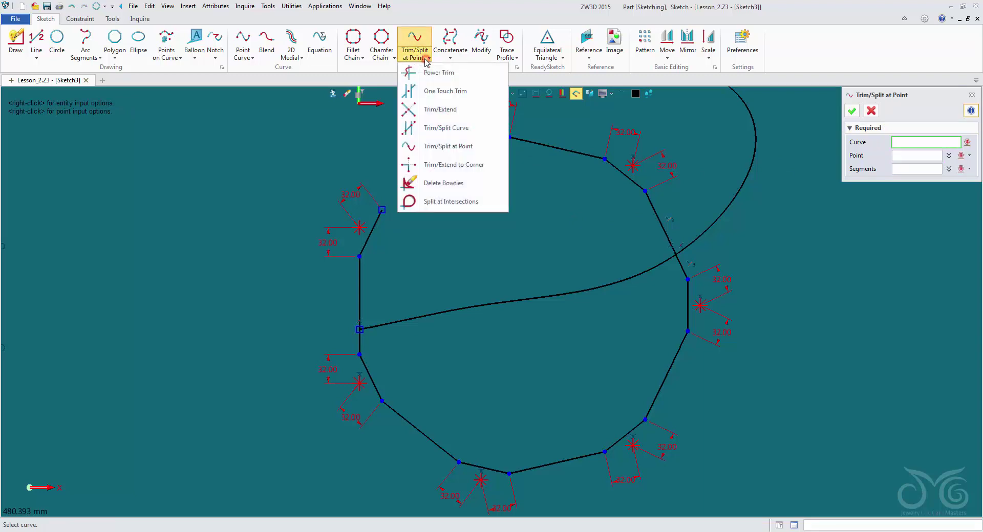
pyautogui.click(449, 165)
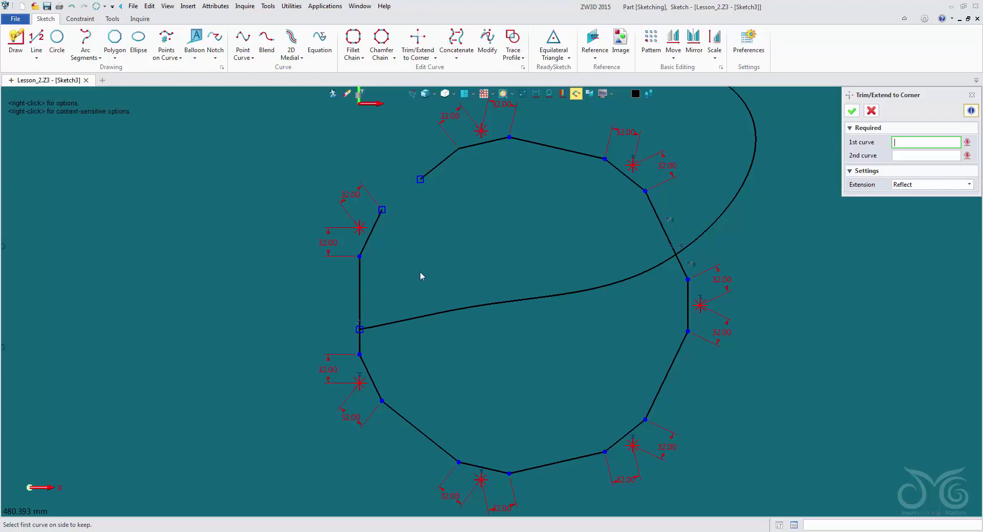
pyautogui.click(372, 278)
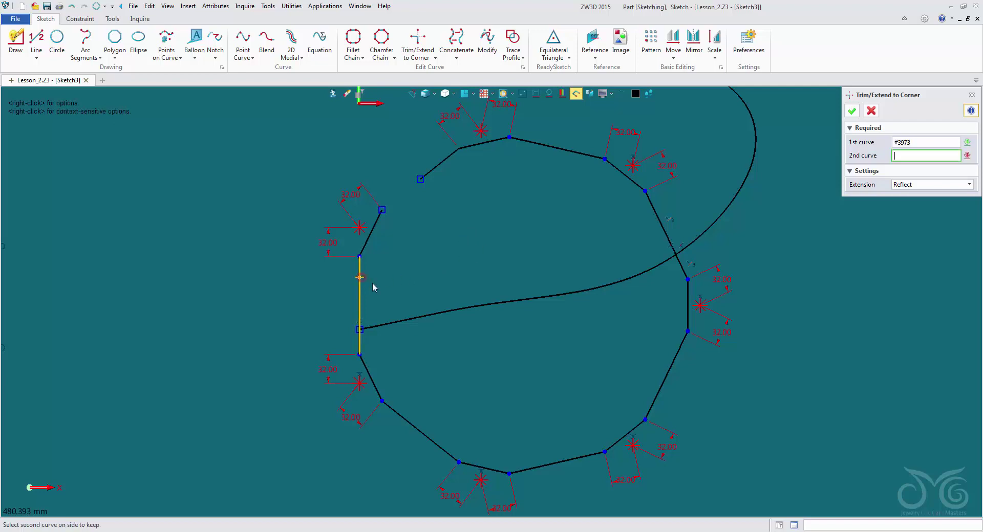
pyautogui.click(397, 322)
pyautogui.middleClick(399, 325)
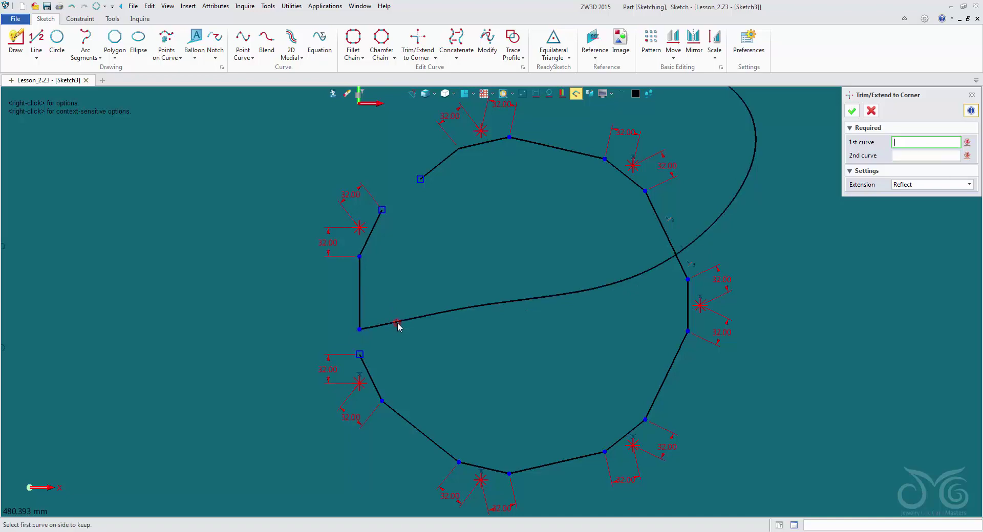
pyautogui.scroll(3, 349, 320)
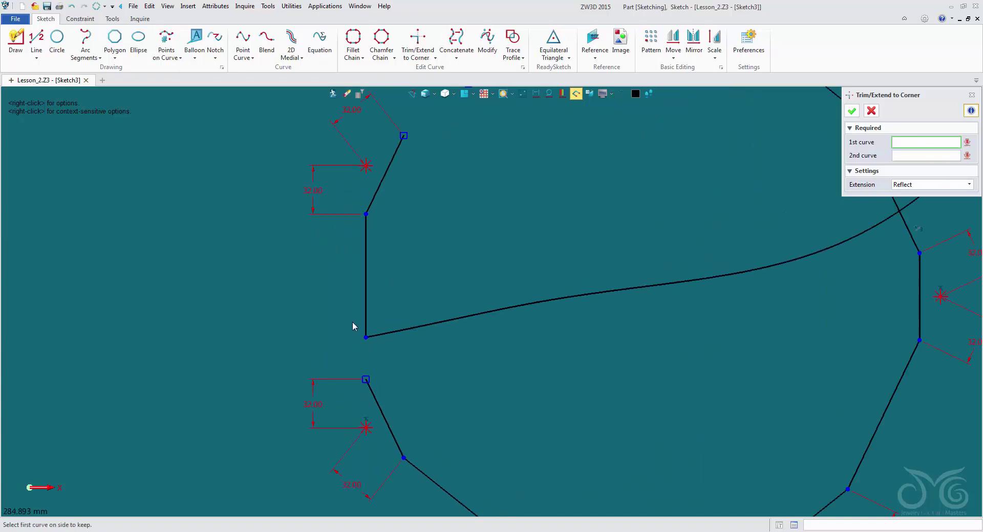
pyautogui.click(391, 332)
pyautogui.click(367, 338)
pyautogui.scroll(-2, 255, 233)
pyautogui.scroll(-1, 246, 215)
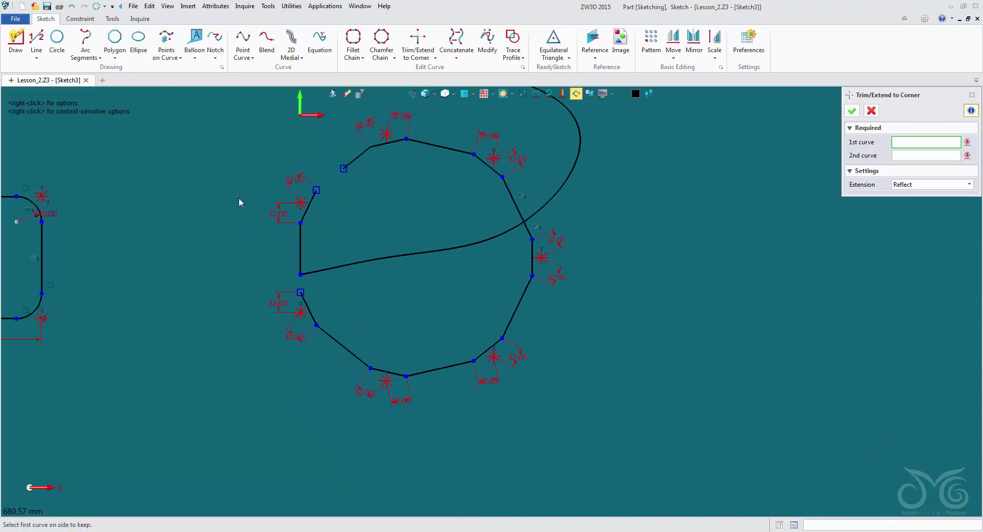
# - Close the gap in the polygon's upper-left side by extending the shortened slanted edge to a corner with the neighbouring short edge
pyautogui.moveTo(241, 201)
pyautogui.mouseDown(button='middle')
pyautogui.moveTo(421, 292)
pyautogui.moveTo(409, 278)
pyautogui.mouseUp(button='middle')
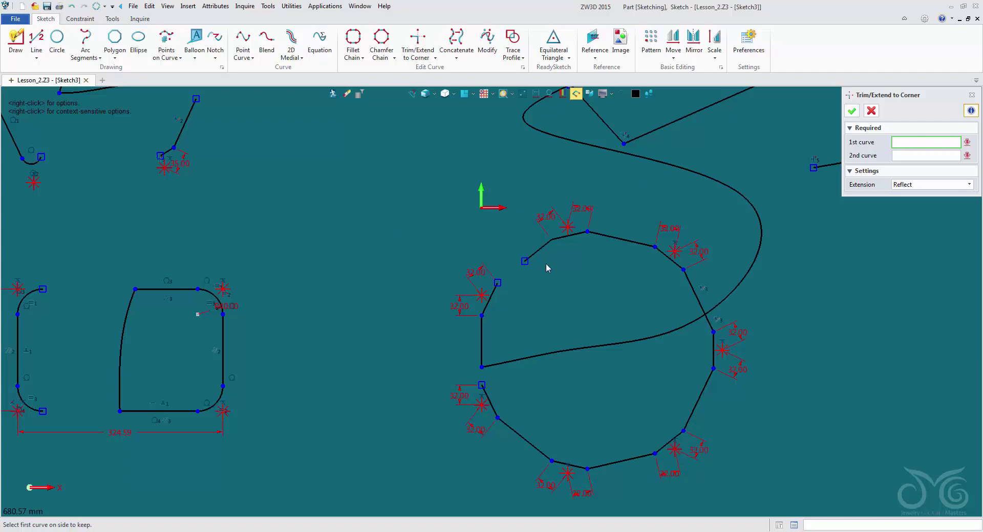
pyautogui.scroll(5, 545, 296)
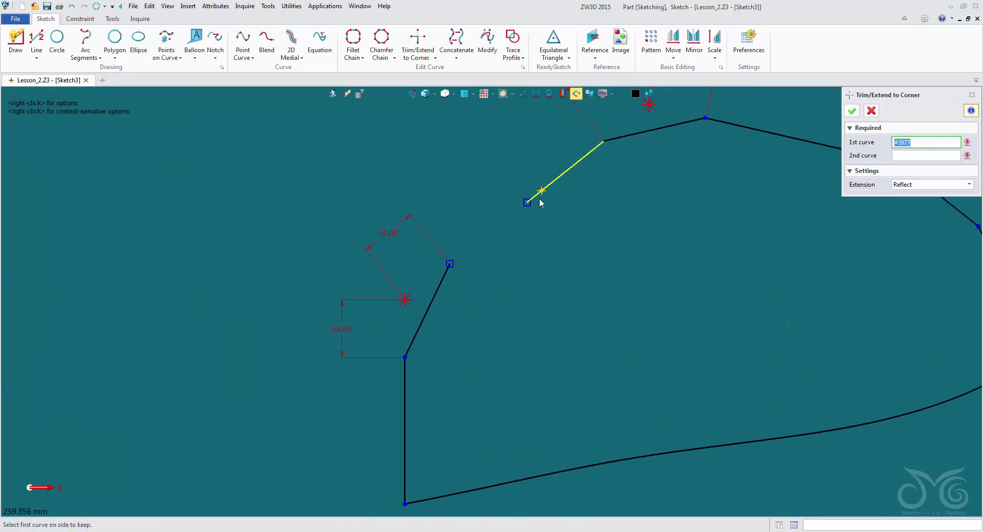
pyautogui.click(441, 285)
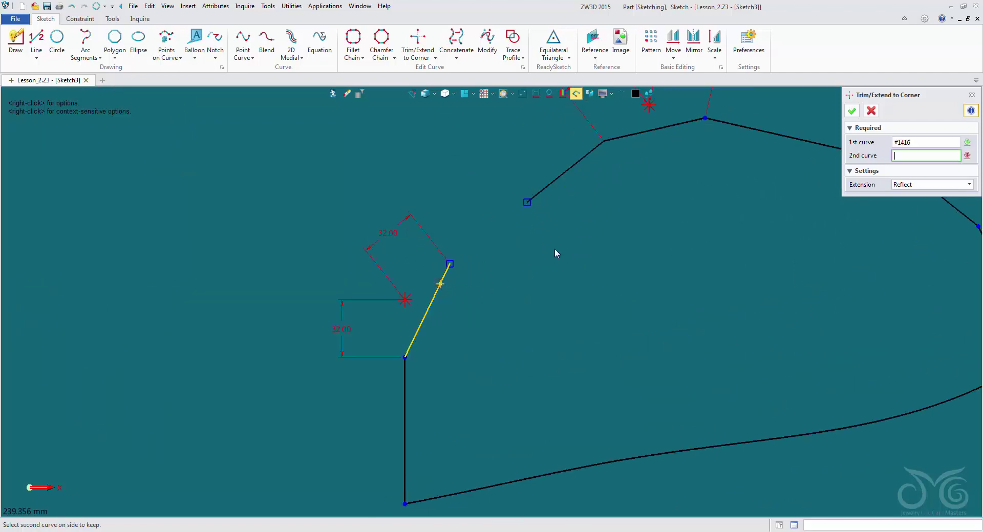
pyautogui.click(551, 184)
pyautogui.click(551, 187)
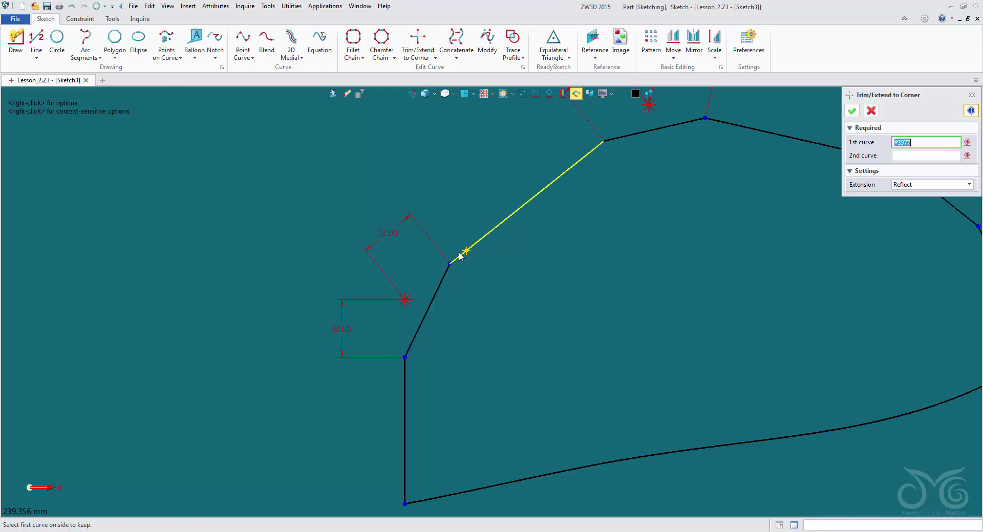
# - Trim the crossing curve to a corner with the polygon's upper-right edge, keeping the curve portion outside the polygon
pyautogui.scroll(-3, 537, 318)
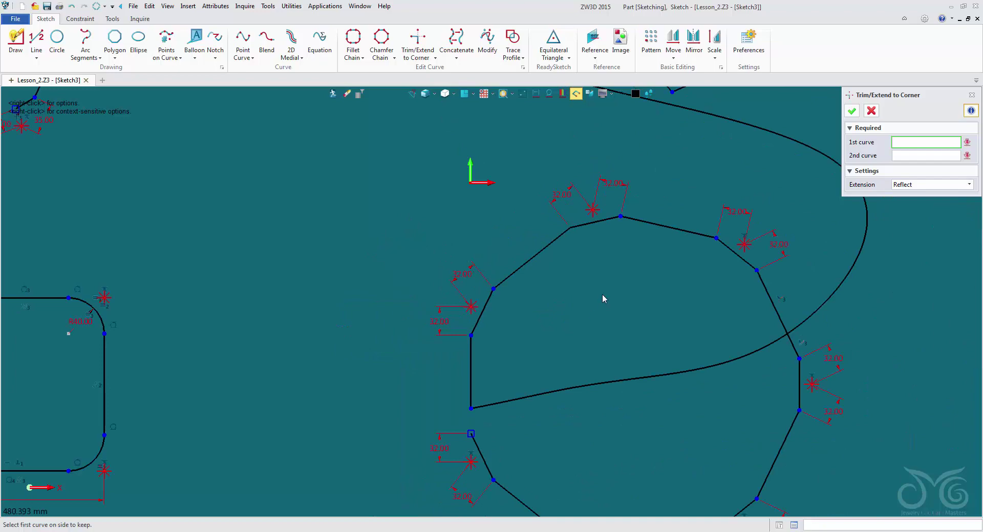
pyautogui.scroll(-2, 297, 280)
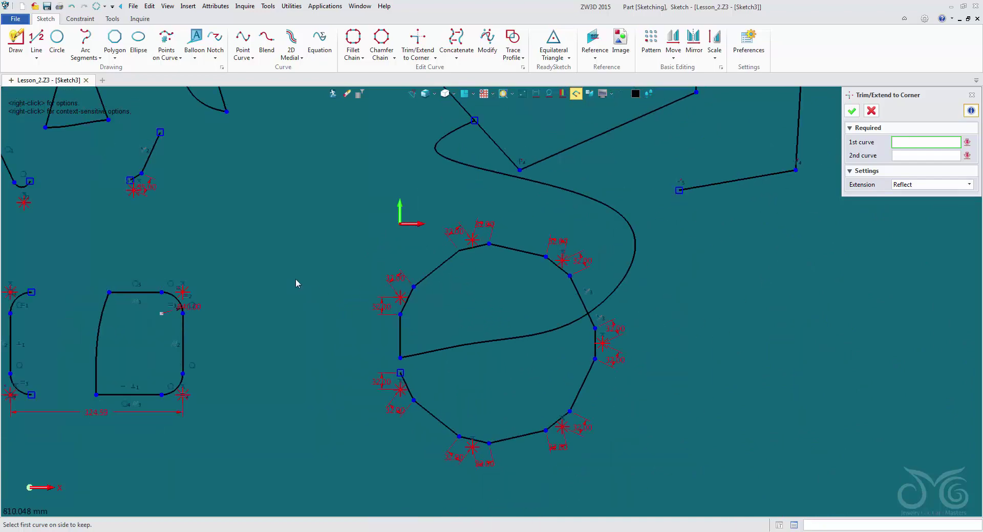
pyautogui.scroll(6, 543, 300)
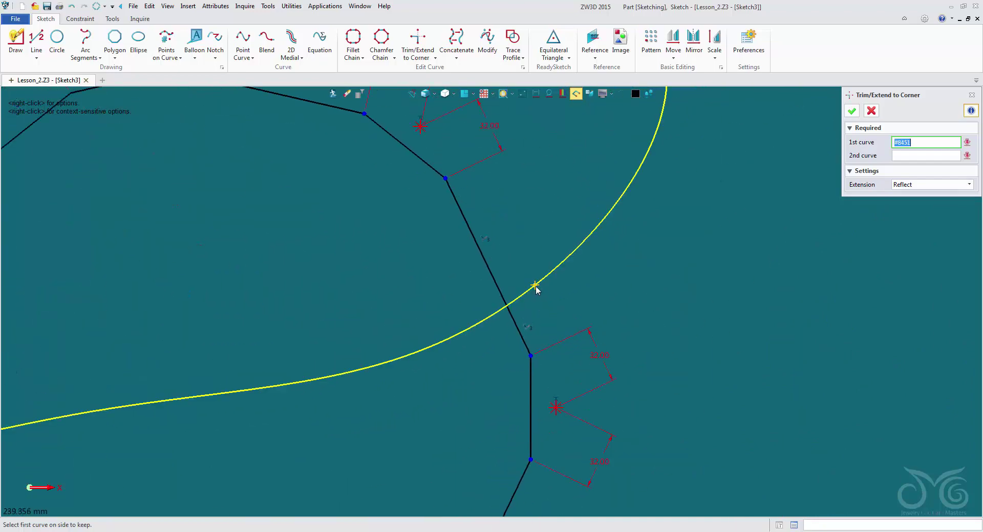
pyautogui.click(536, 289)
pyautogui.click(488, 275)
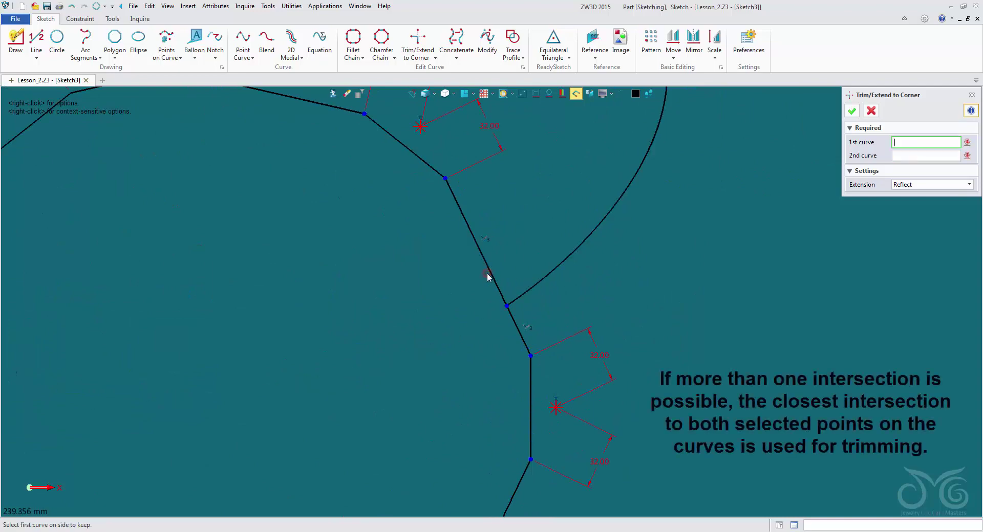
# - Extend the left vertical edge down to a corner with the short lower-left edge, and leave Trim/Extend to Corner
pyautogui.scroll(-5, 542, 252)
pyautogui.scroll(2, 543, 251)
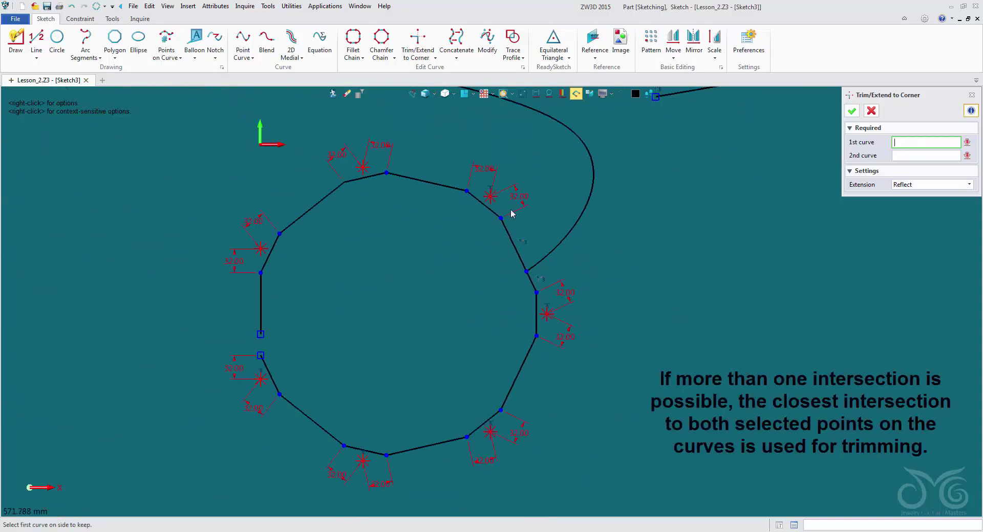
pyautogui.scroll(5, 354, 222)
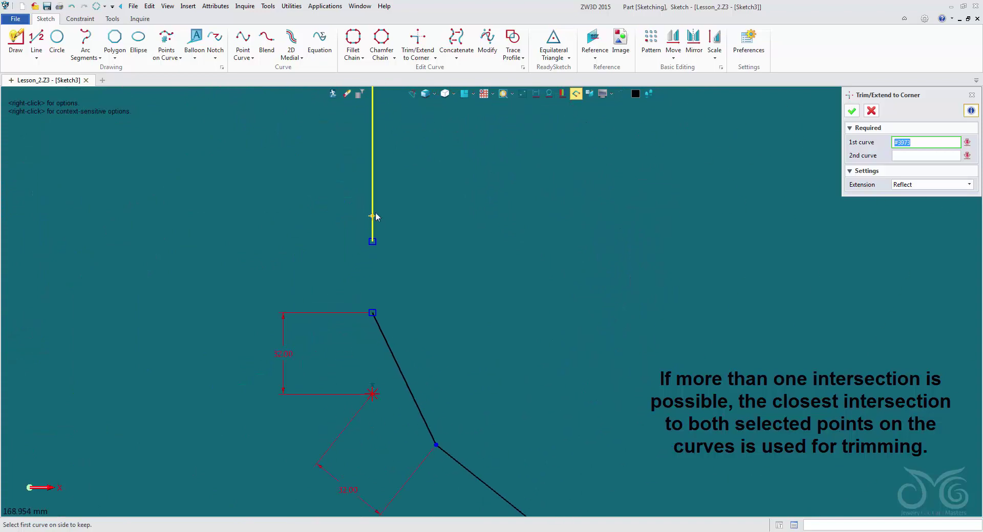
pyautogui.click(374, 210)
pyautogui.click(387, 344)
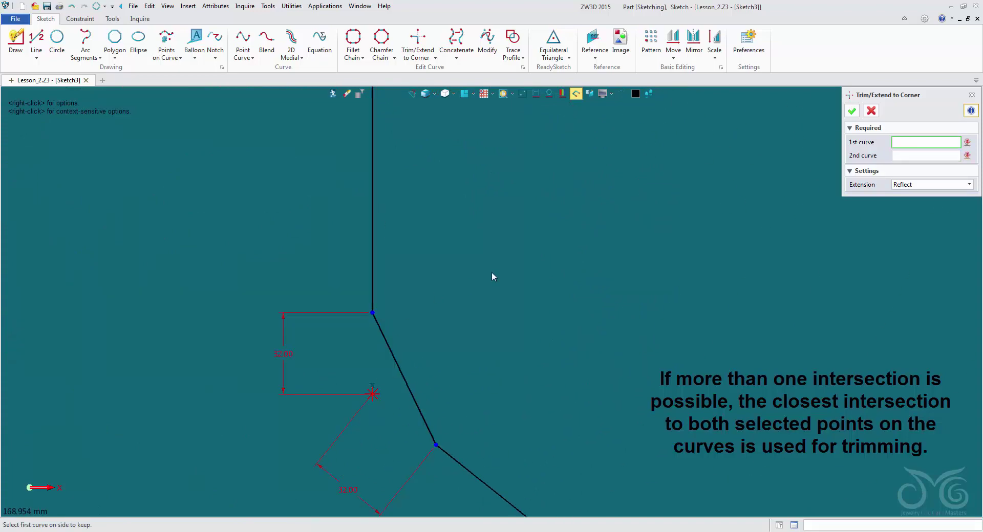
pyautogui.scroll(-6, 538, 252)
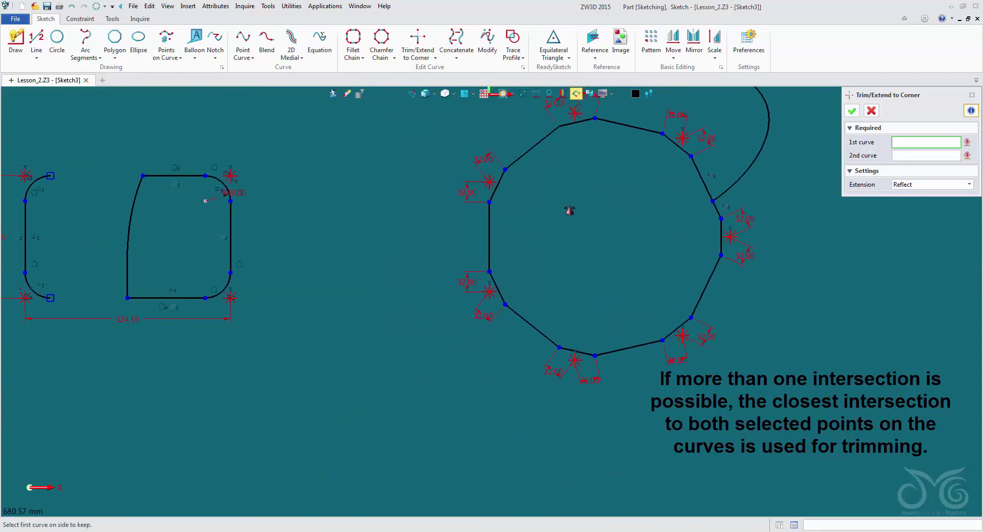
pyautogui.scroll(-4, 539, 311)
pyautogui.press('Escape')
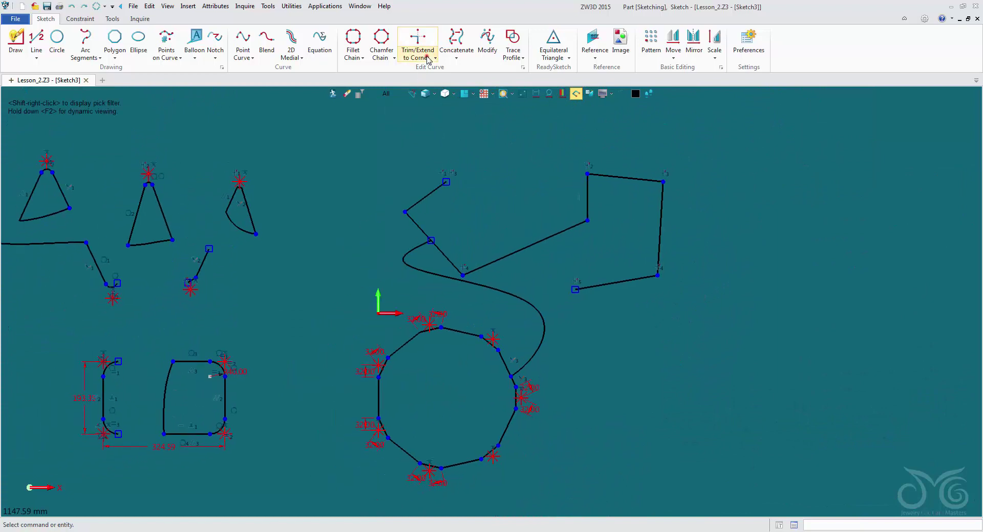
pyautogui.click(434, 58)
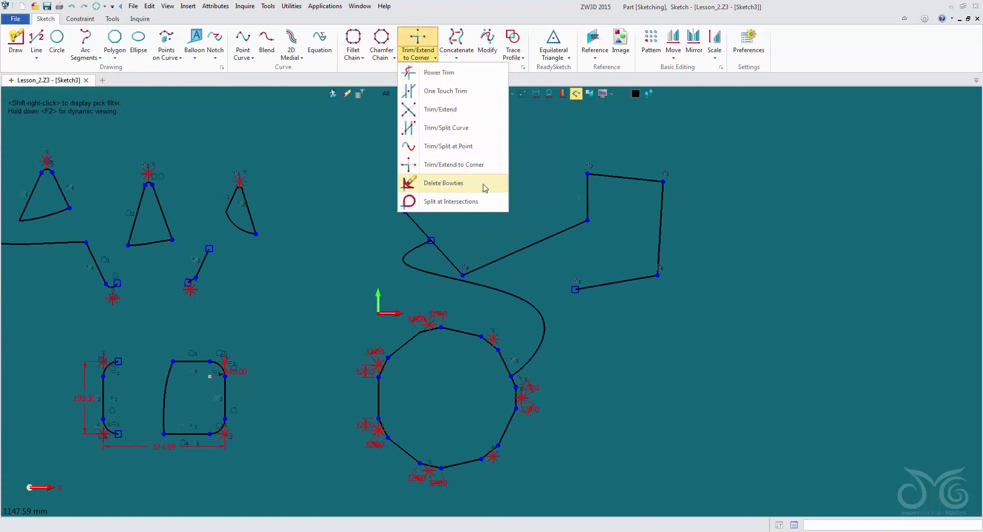
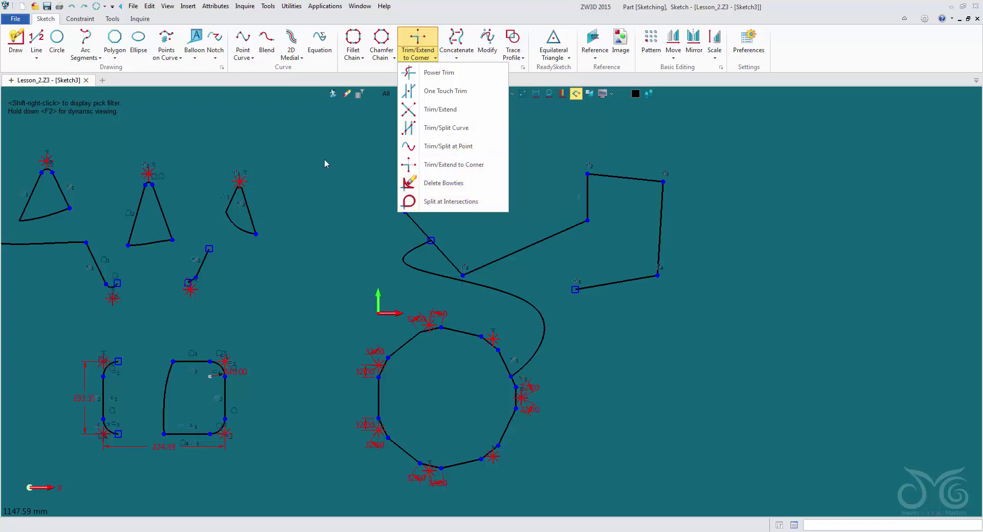
pyautogui.click(267, 123)
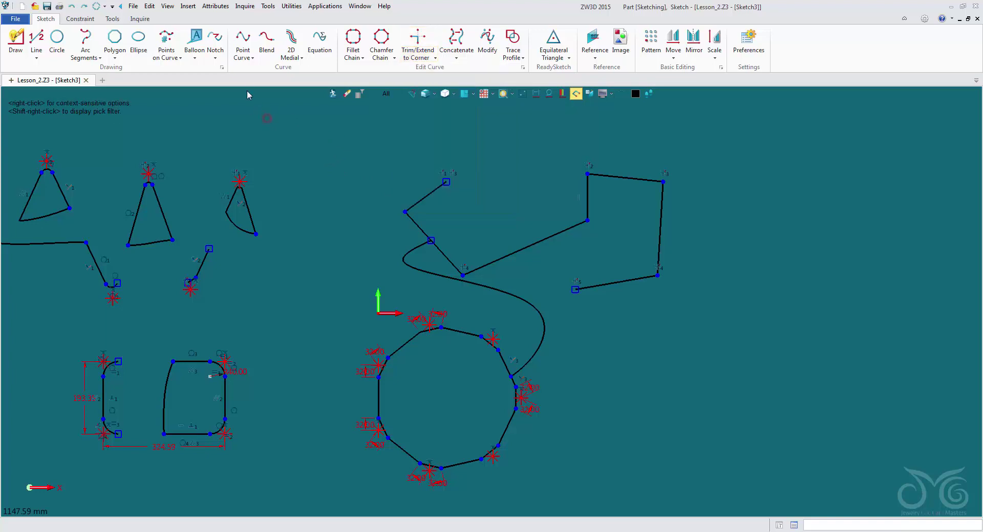
# - Draw an open degree 3 point curve through nine points above the polygon, looping so that it crosses itself three times
pyautogui.click(242, 41)
pyautogui.click(298, 160)
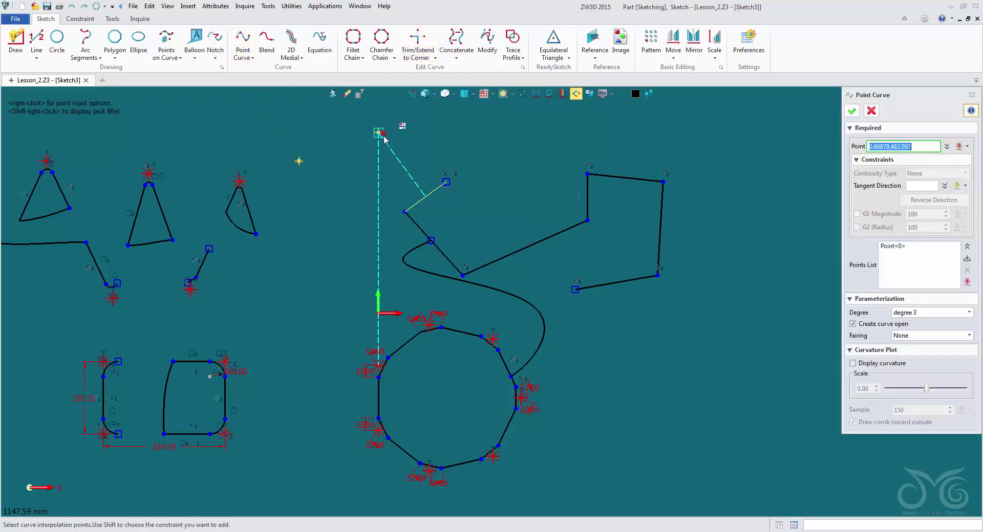
pyautogui.click(378, 132)
pyautogui.click(370, 196)
pyautogui.click(319, 136)
pyautogui.click(285, 109)
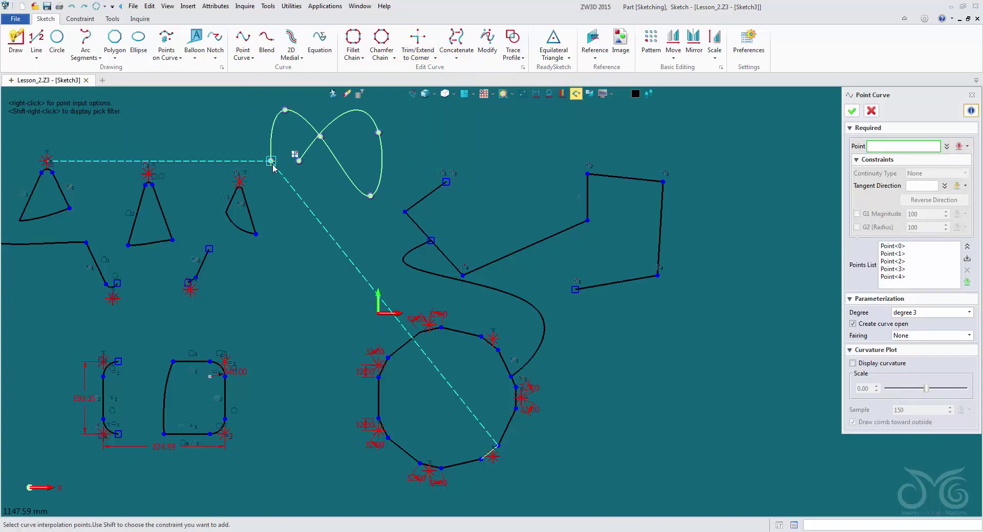
pyautogui.click(270, 161)
pyautogui.click(333, 181)
pyautogui.click(378, 160)
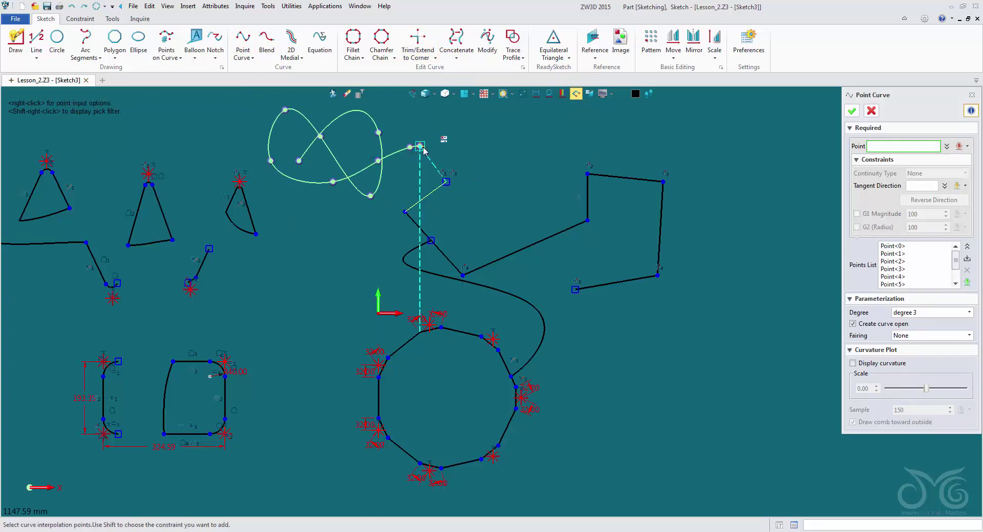
pyautogui.middleClick(419, 149)
pyautogui.middleClick(443, 115)
# - Split the looping point curve at its crossings using Split at Intersections with both self and curve-curve options on, and leave the command
pyautogui.scroll(3, 312, 115)
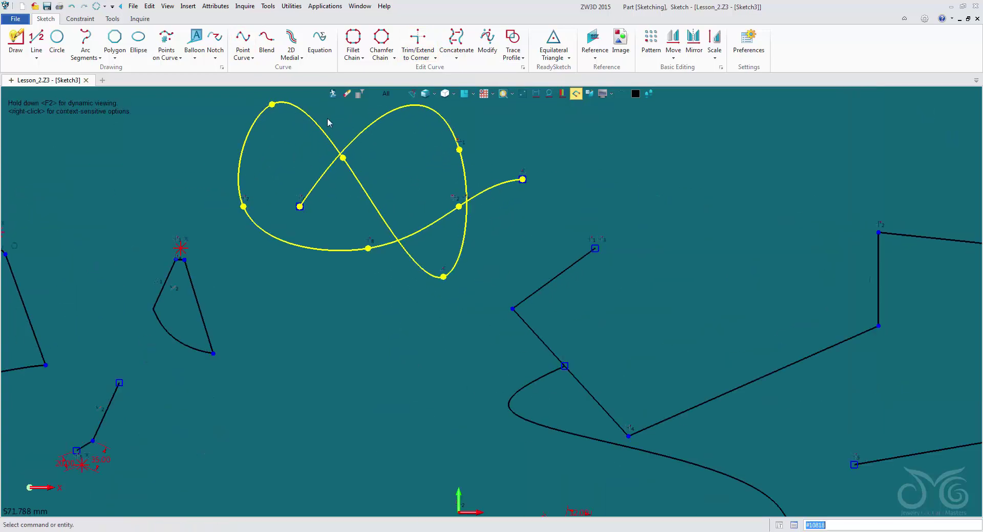
pyautogui.click(430, 55)
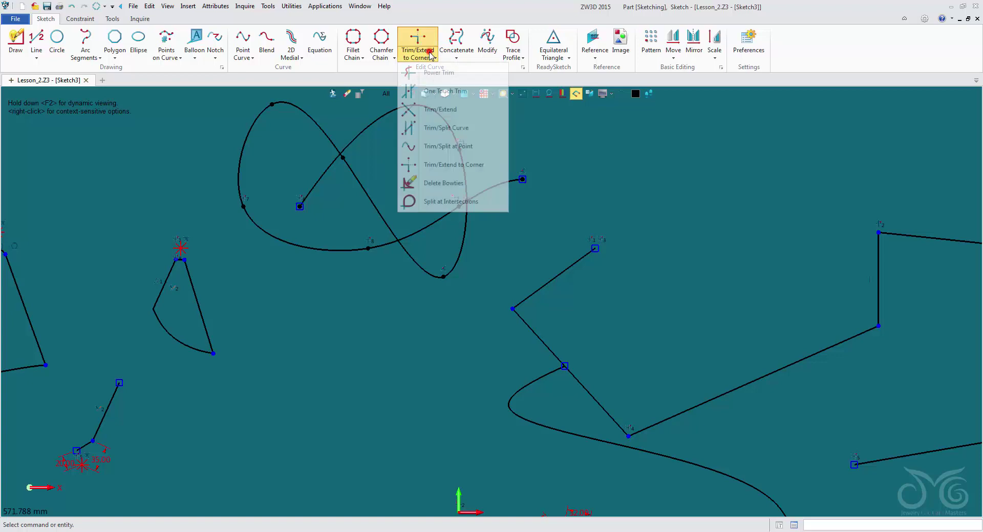
pyautogui.click(441, 200)
pyautogui.click(370, 198)
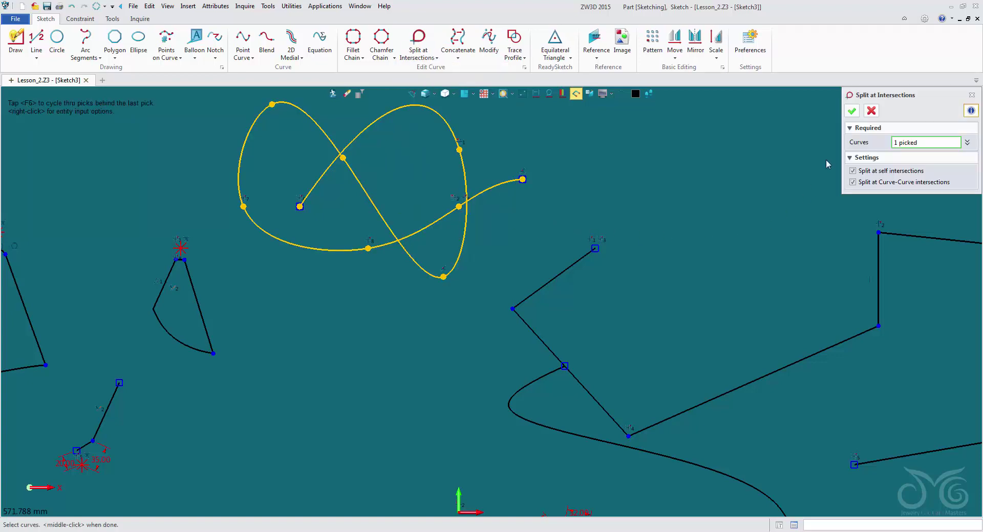
pyautogui.click(852, 111)
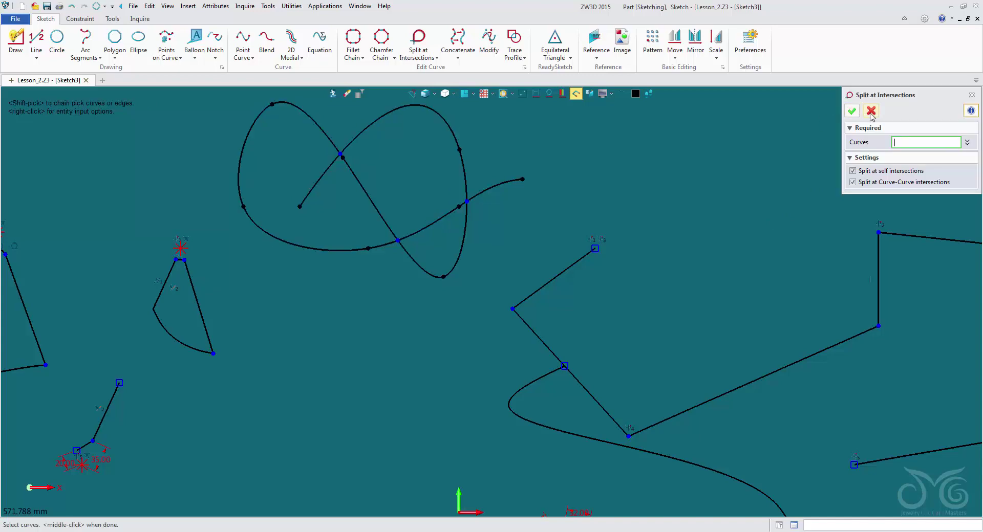
pyautogui.click(870, 113)
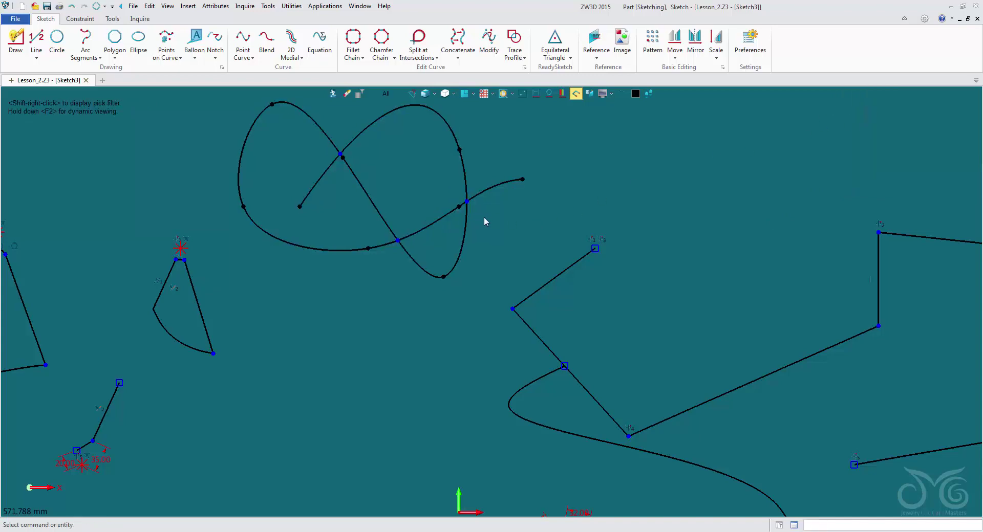
# - Blank the original unsplit point curve that overlaps the split segments
pyautogui.click(466, 224)
pyautogui.rightClick(467, 224)
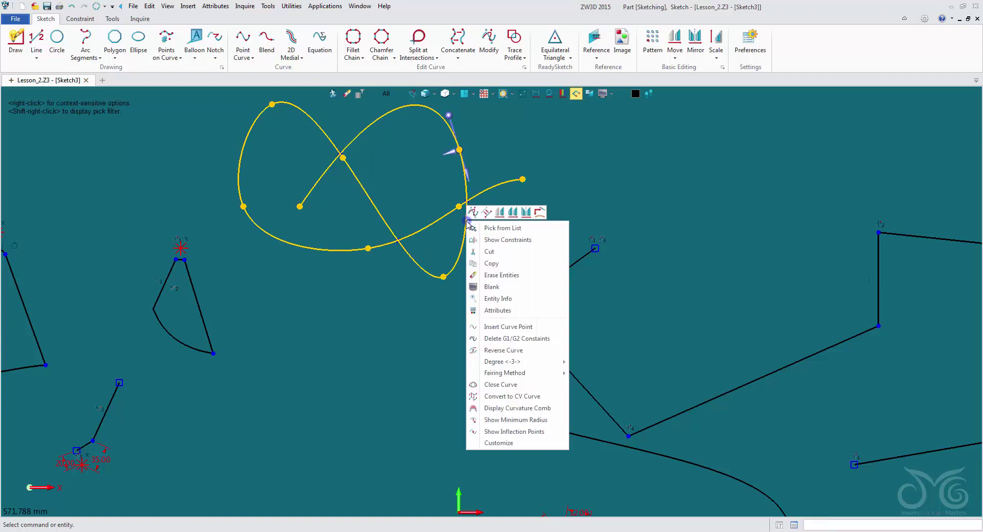
pyautogui.click(489, 287)
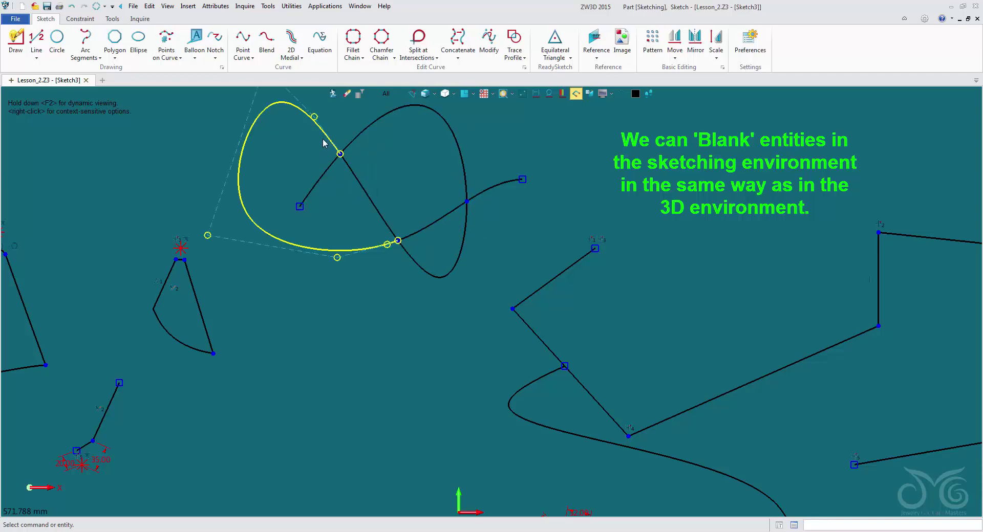
# - Concatenate the long open curve near the leftmost triangle with its adjoining slanted line, using Tangent continuity and the Local method
pyautogui.scroll(-5, 466, 299)
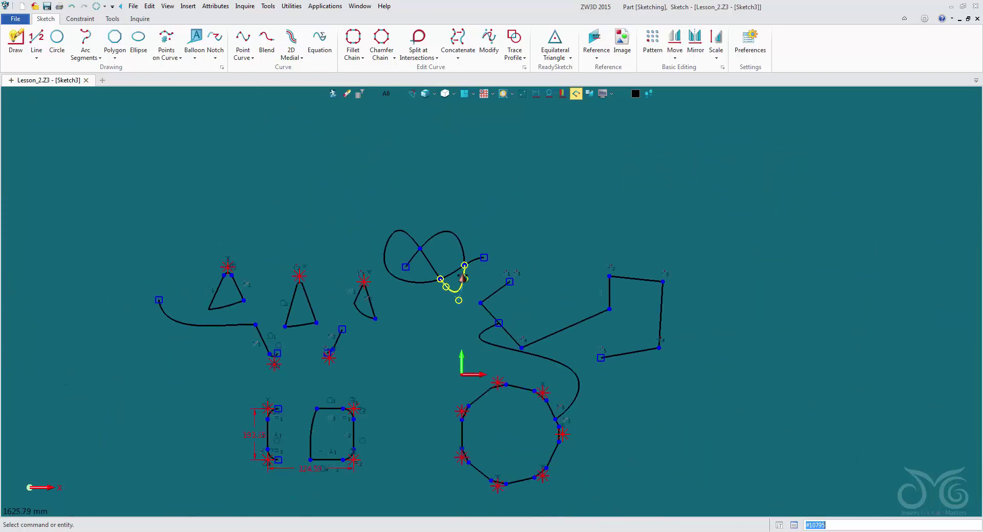
pyautogui.scroll(1, 537, 204)
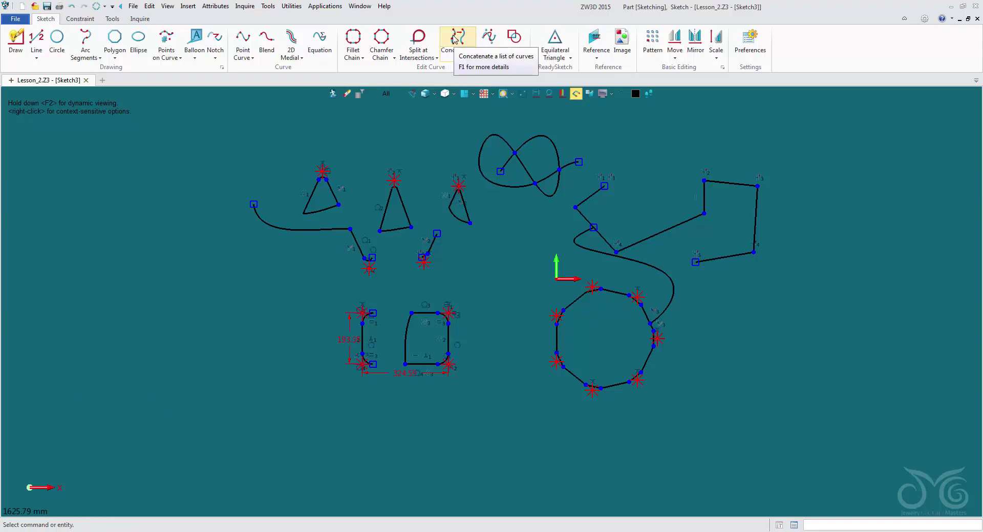
pyautogui.click(454, 38)
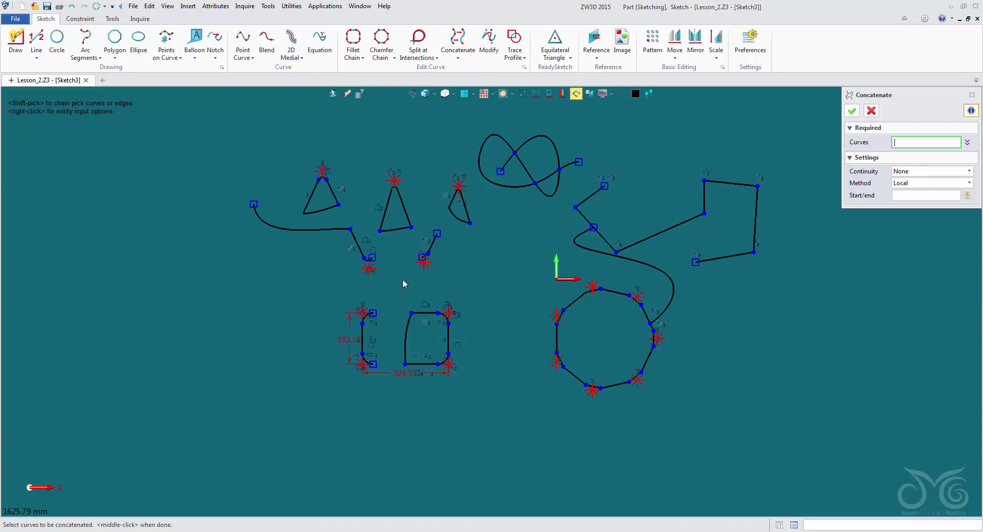
pyautogui.scroll(3, 311, 255)
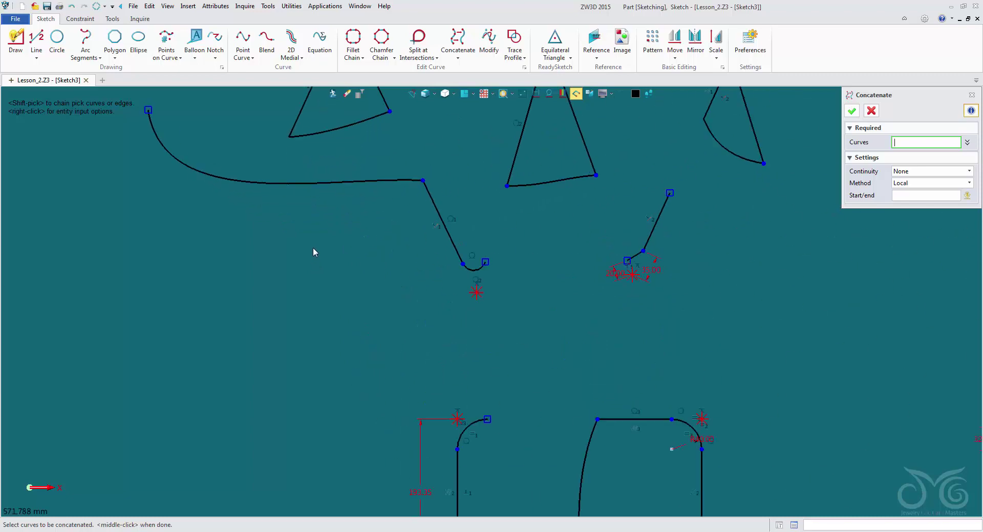
pyautogui.click(386, 181)
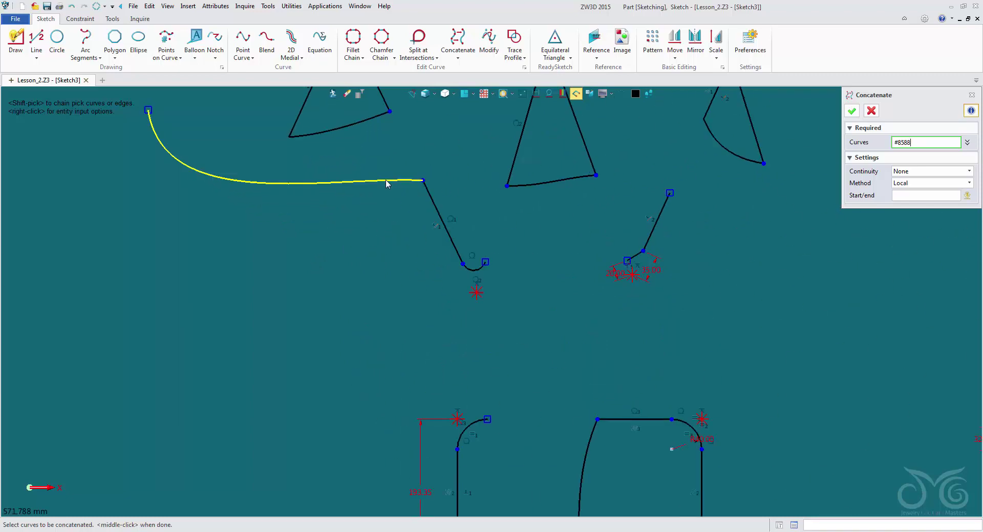
pyautogui.click(427, 192)
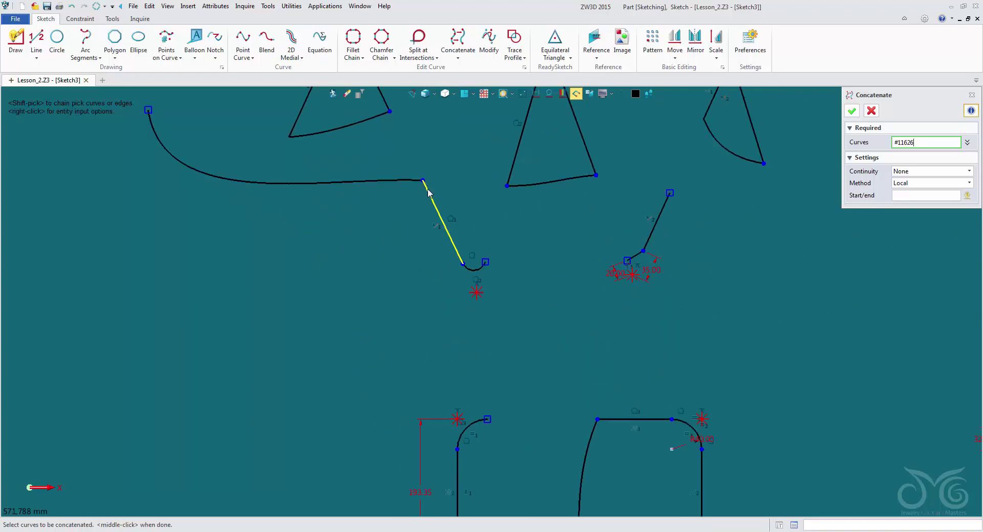
pyautogui.click(403, 181)
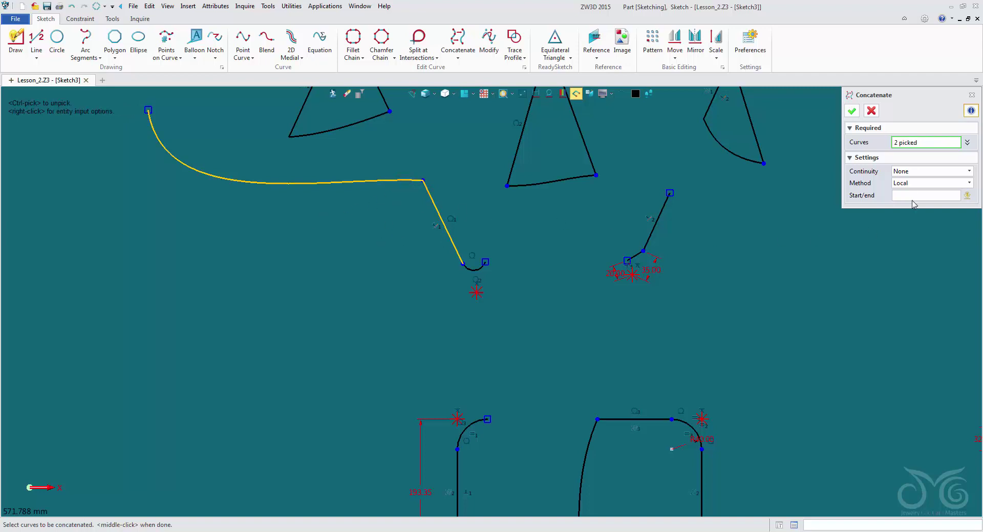
pyautogui.click(925, 174)
pyautogui.click(921, 175)
pyautogui.click(917, 174)
pyautogui.click(914, 190)
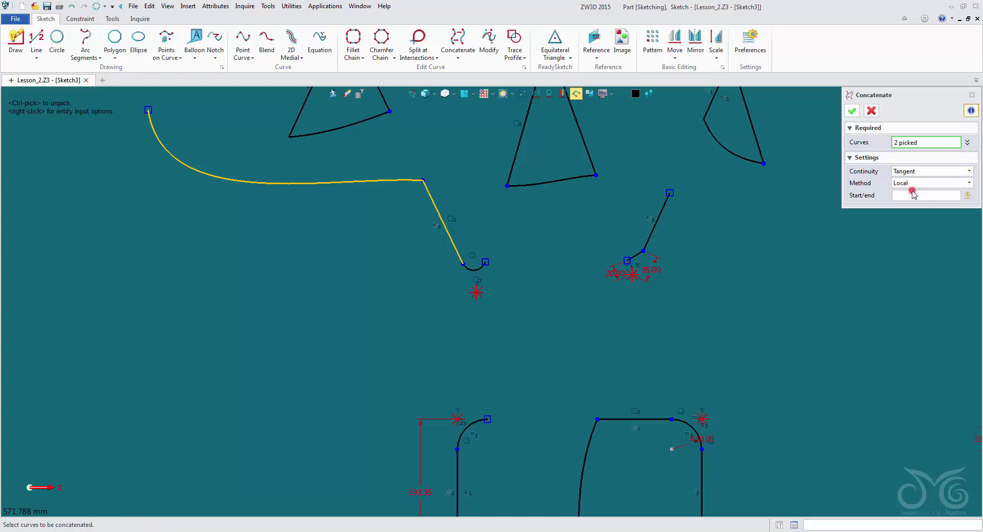
pyautogui.click(852, 111)
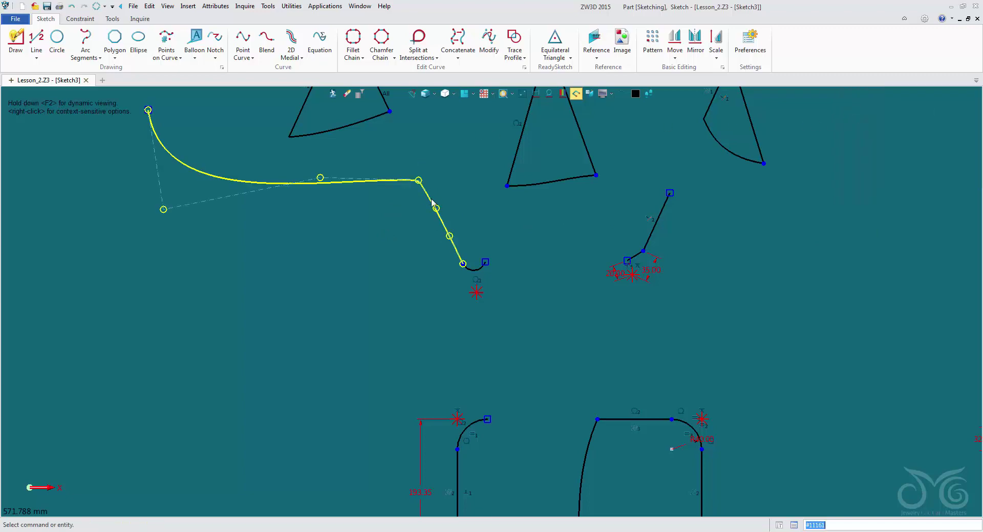
# - Concatenate the upper-left fillet arc with the left vertical edge of the rounded rectangle, keeping Tangent continuity
pyautogui.scroll(-4, 498, 342)
pyautogui.scroll(1, 491, 312)
pyautogui.scroll(4, 491, 312)
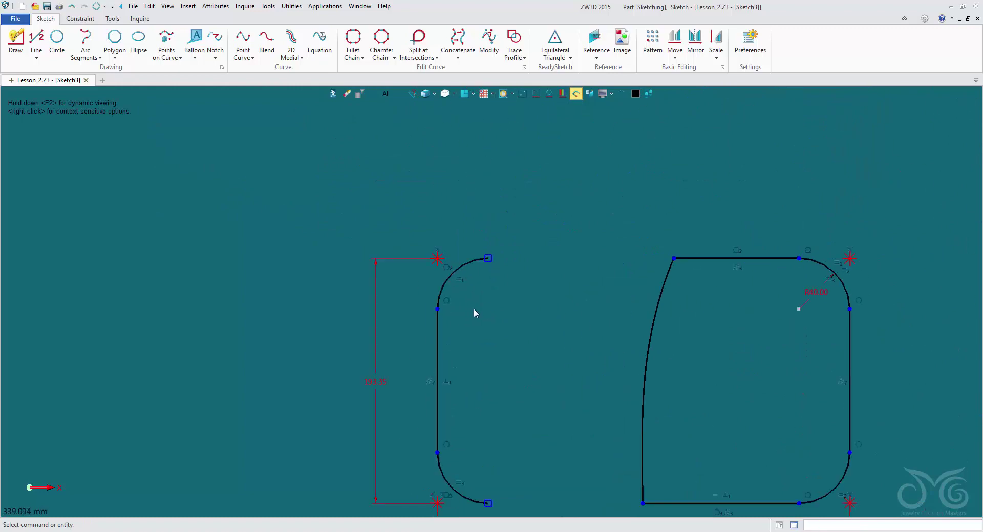
pyautogui.moveTo(405, 332); pyautogui.dragTo(441, 256, button='middle')
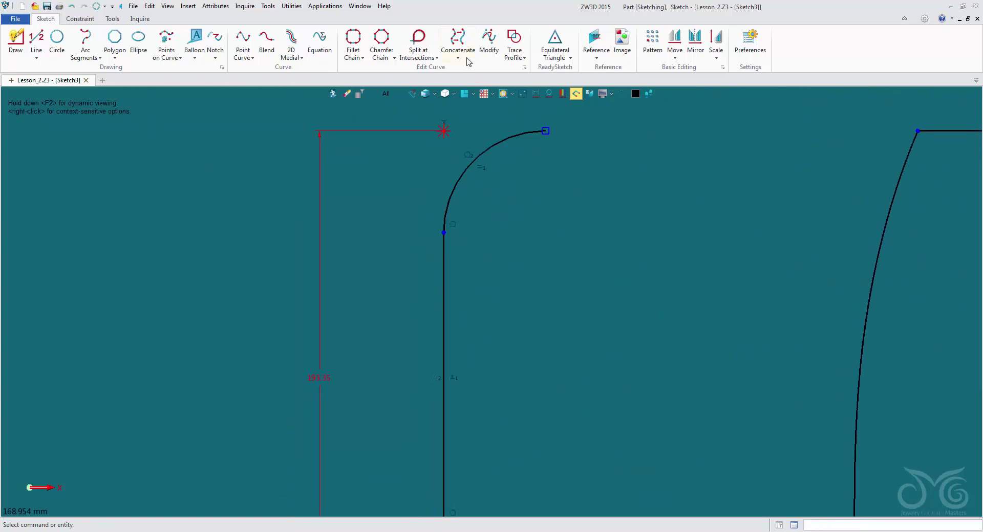
pyautogui.click(458, 41)
pyautogui.click(453, 194)
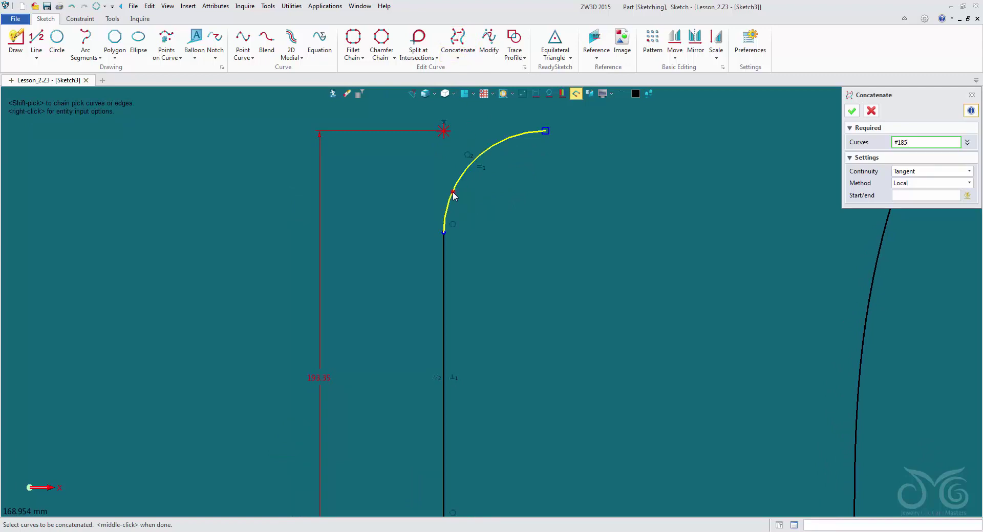
pyautogui.click(442, 251)
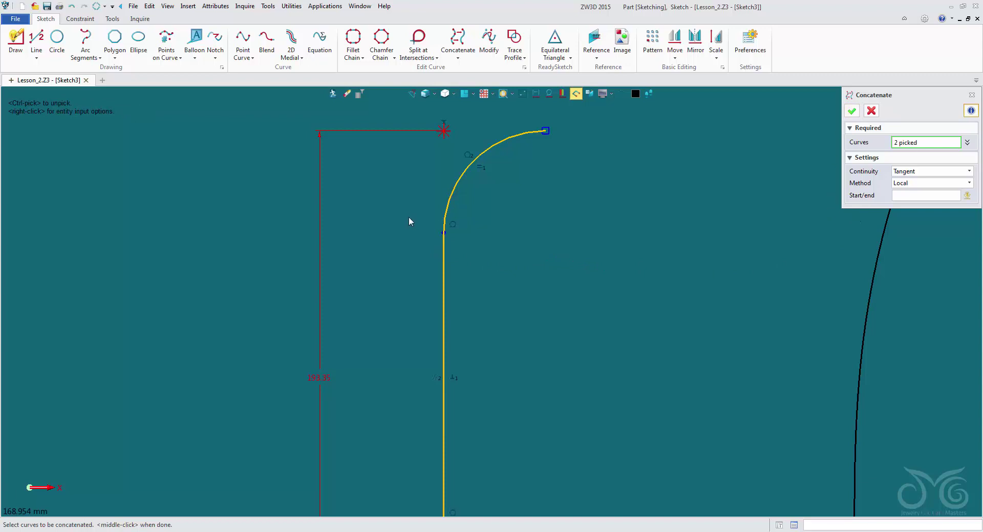
pyautogui.click(851, 111)
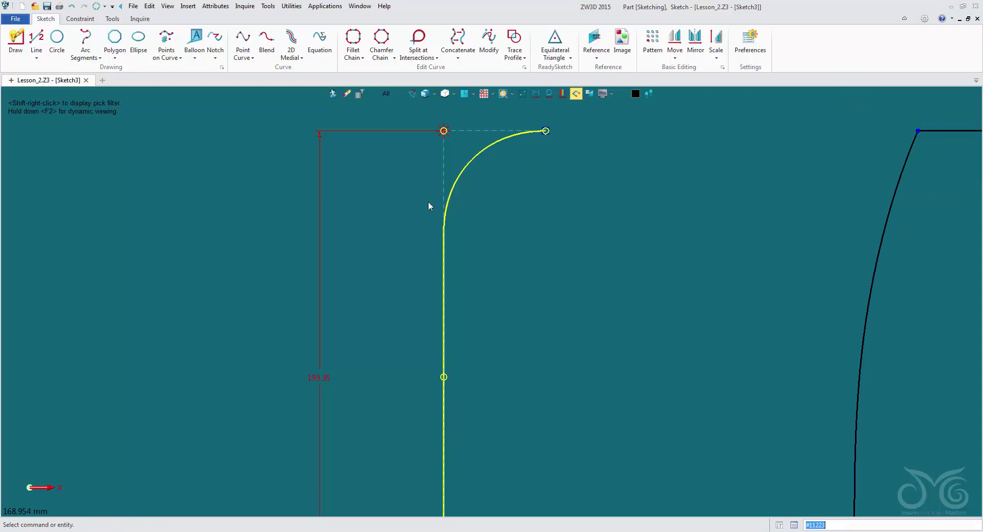
# - Concatenate the rounded rectangle's inner curved edge with the horizontal line above it, using Curvature continuity
pyautogui.scroll(-5, 425, 231)
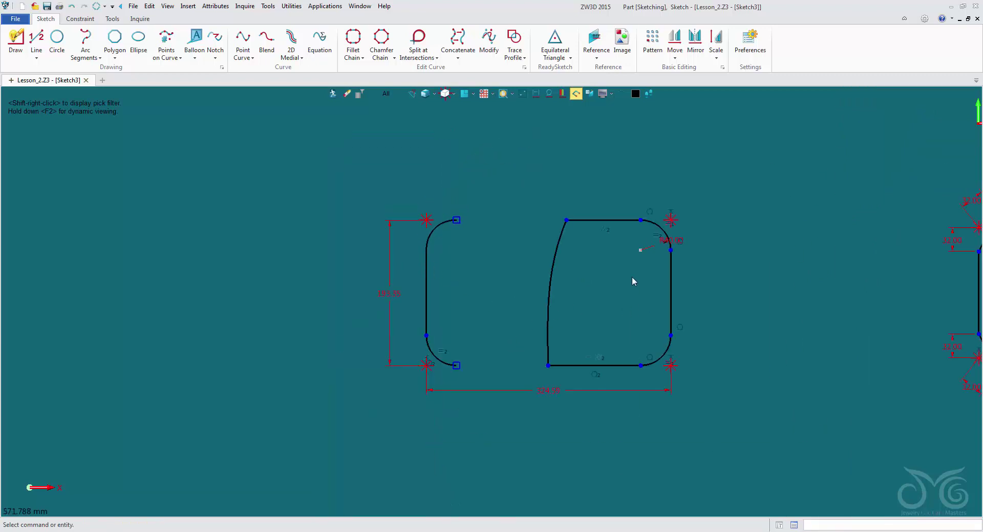
pyautogui.scroll(5, 570, 215)
pyautogui.click(511, 282)
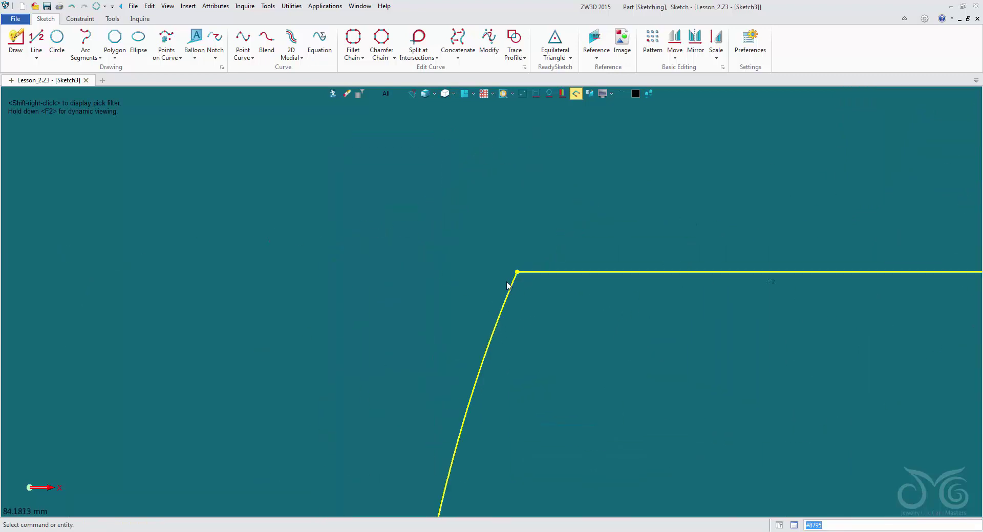
pyautogui.middleClick(518, 174)
pyautogui.click(555, 272)
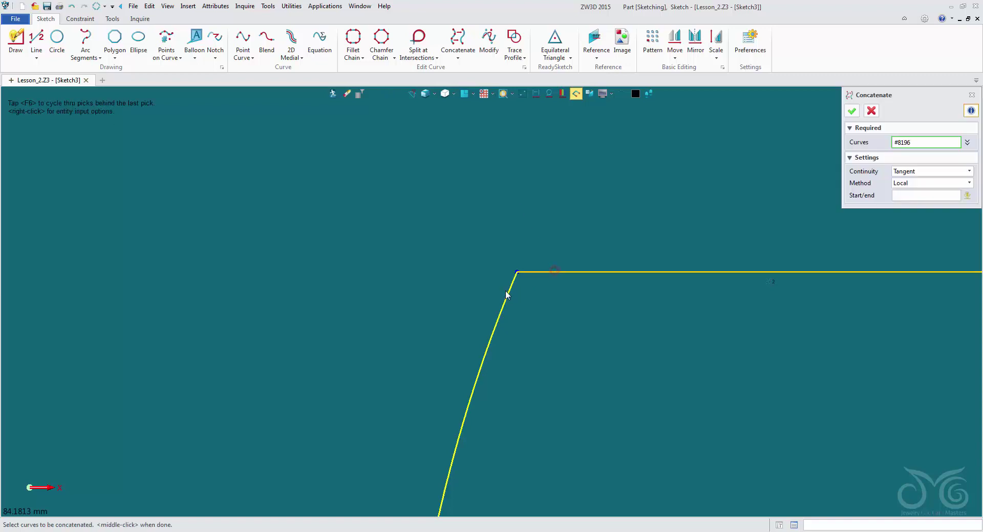
pyautogui.click(505, 292)
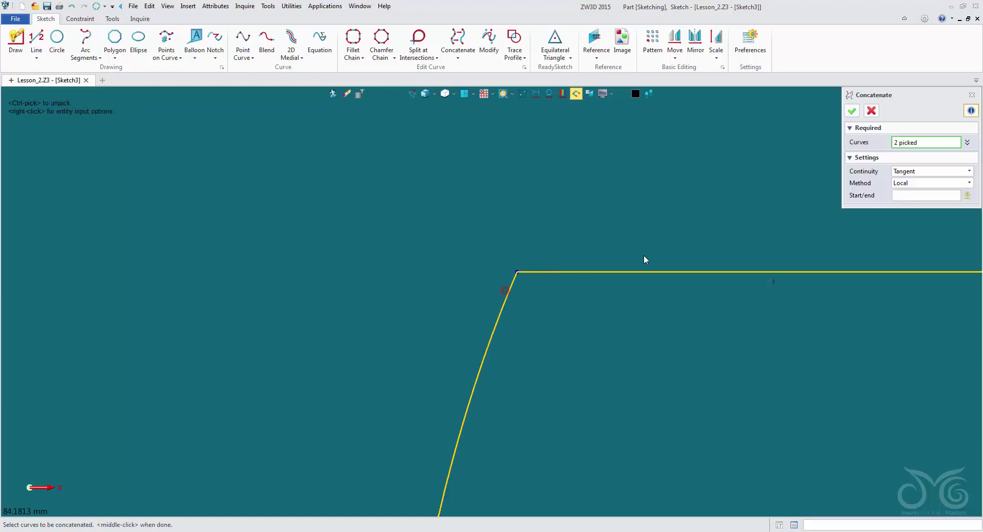
pyautogui.click(935, 172)
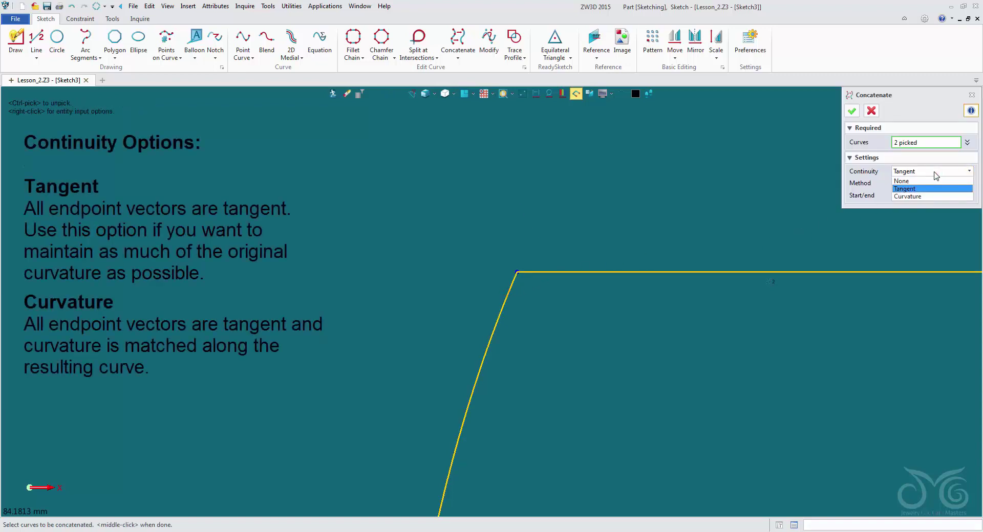
pyautogui.click(930, 197)
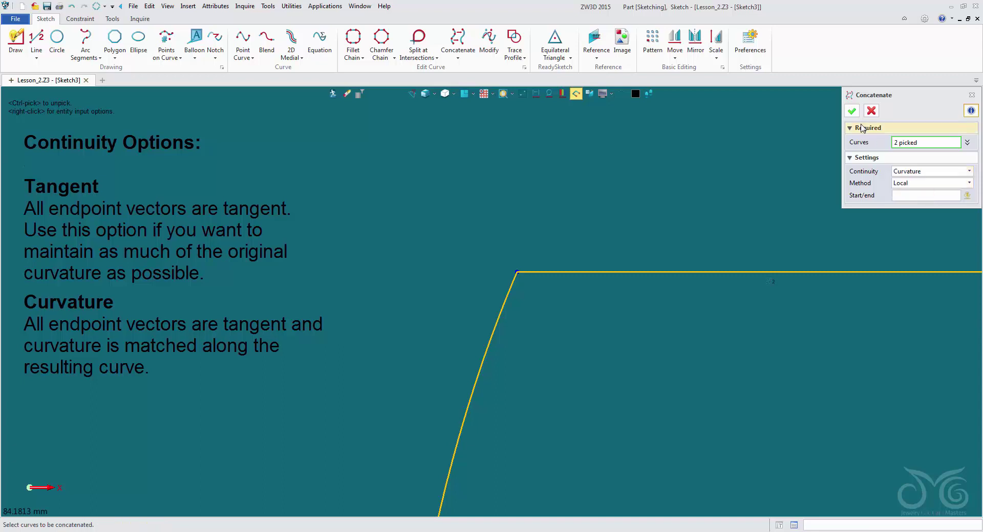
pyautogui.click(852, 111)
# - Concatenate the resulting curve with the bottom horizontal line of the same shape, keeping Curvature continuity
pyautogui.scroll(-4, 619, 326)
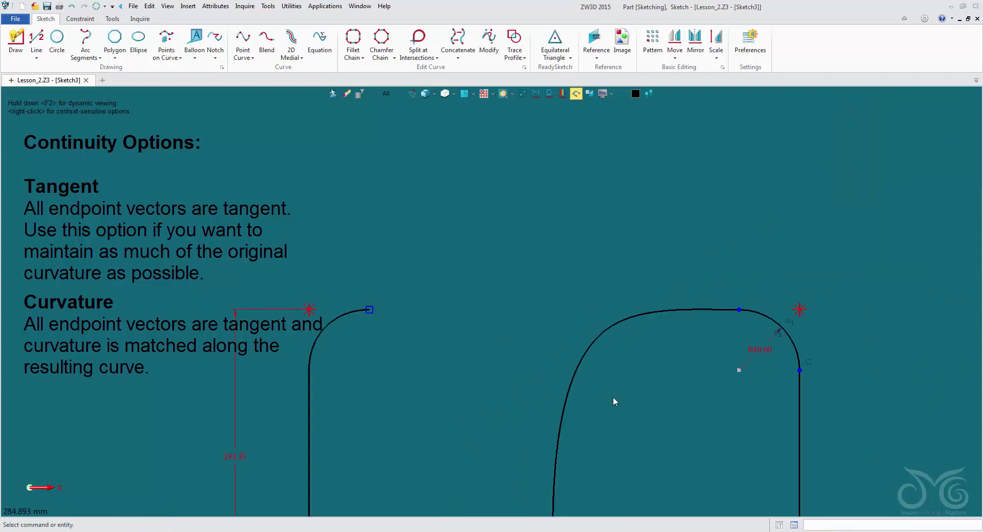
pyautogui.scroll(-2, 588, 360)
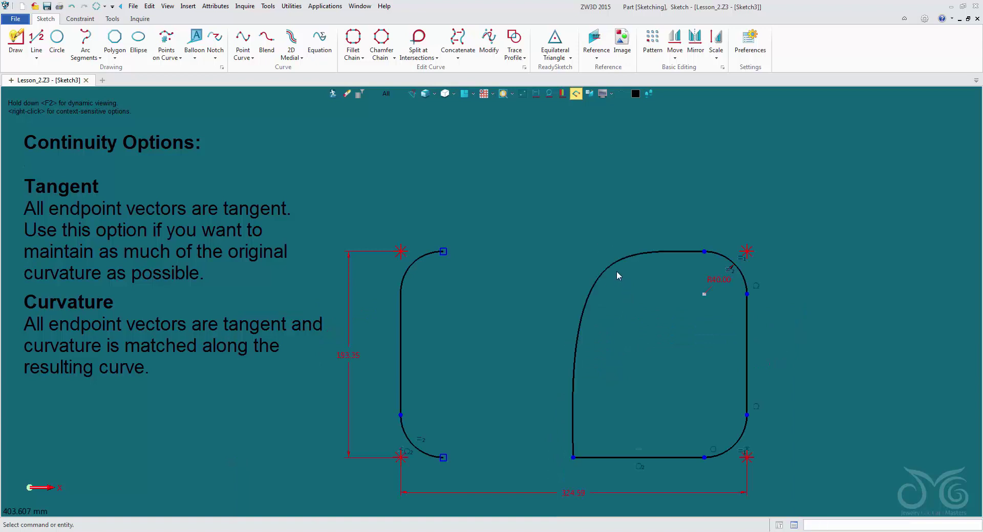
pyautogui.middleClick(638, 311)
pyautogui.click(574, 374)
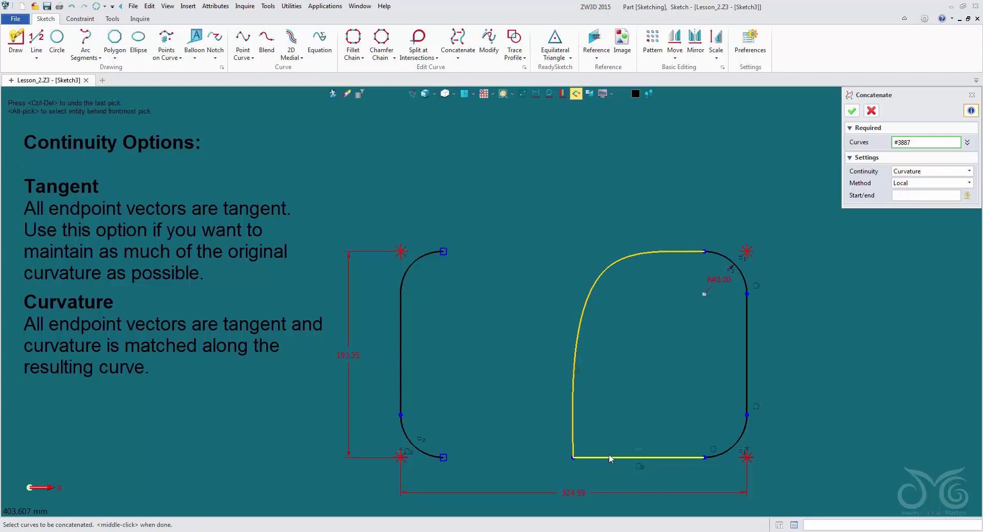
pyautogui.click(609, 459)
pyautogui.click(852, 110)
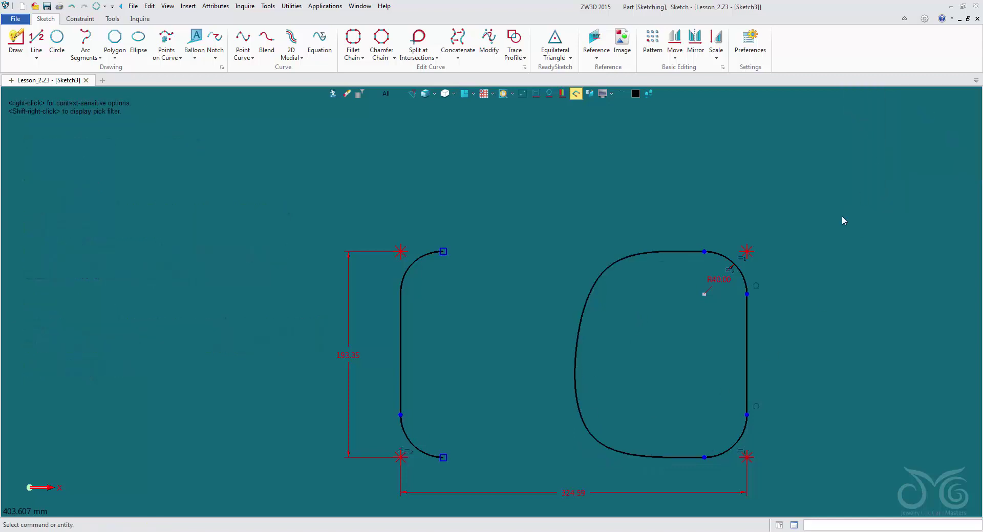
# - Try concatenating the merged curve, the upper-right R40 arc and the right vertical edge with Continuity None, and undo it
pyautogui.middleClick(738, 203)
pyautogui.click(677, 252)
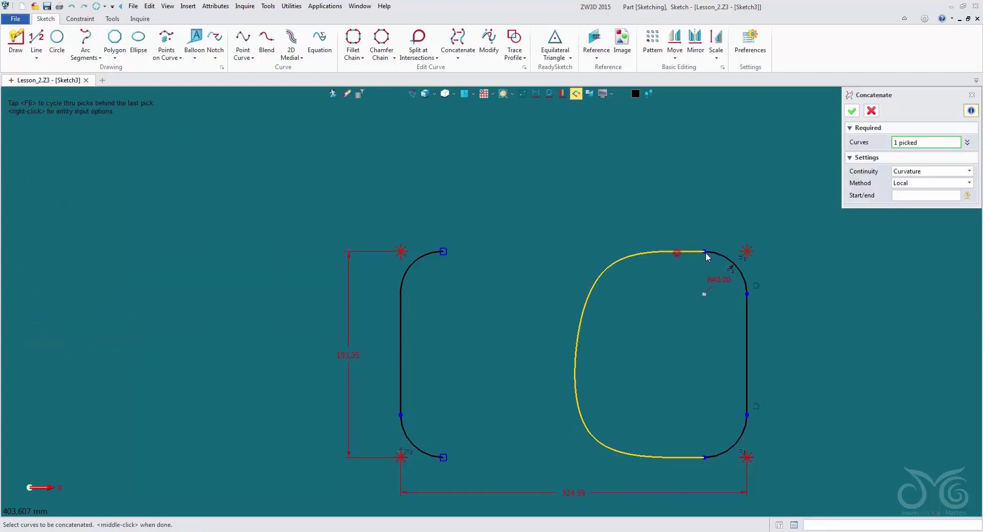
pyautogui.click(716, 253)
pyautogui.click(746, 332)
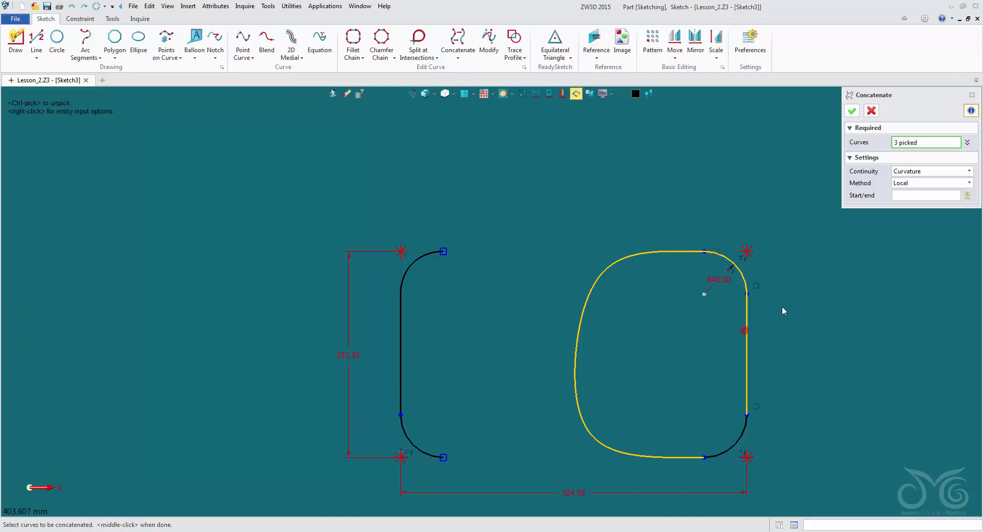
pyautogui.click(911, 172)
pyautogui.click(908, 181)
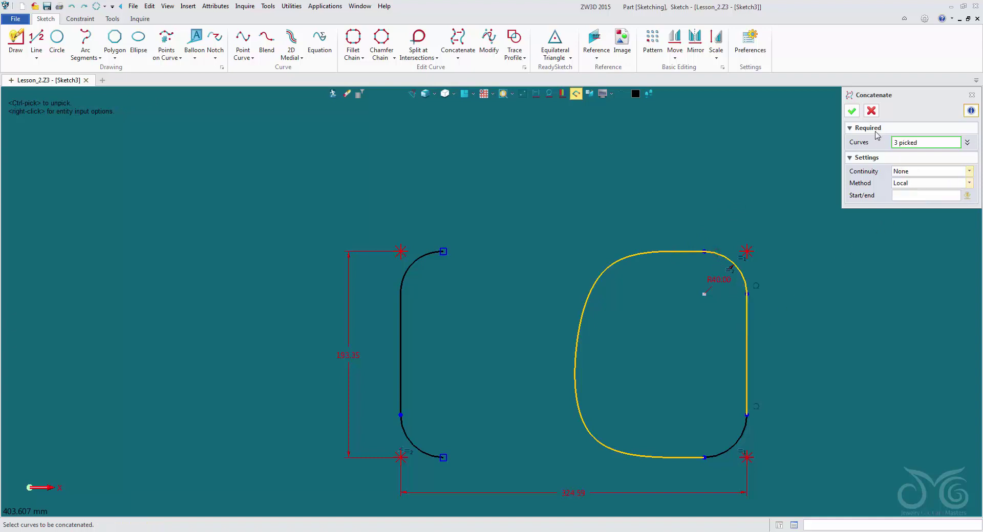
pyautogui.click(852, 111)
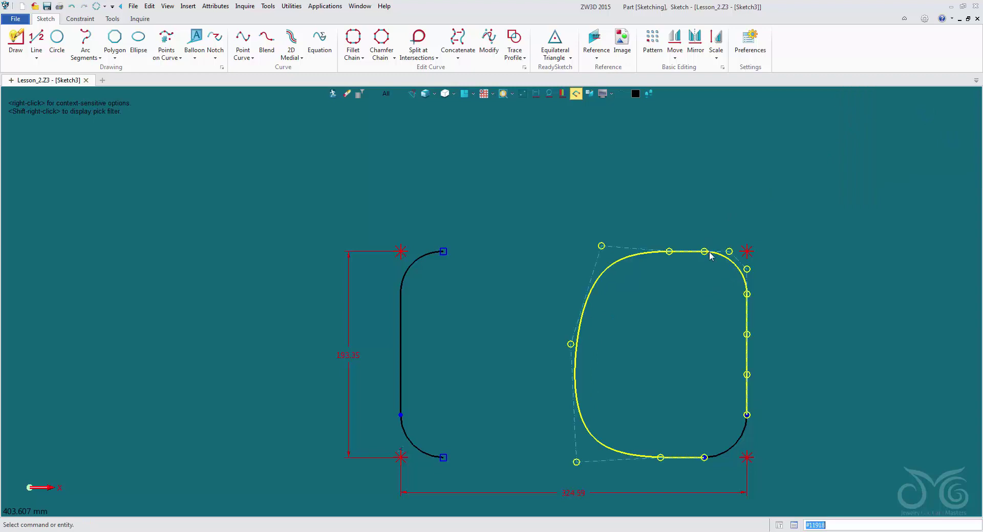
pyautogui.hotkey('ctrl', 'z')
# - Concatenate the merged curve, the upper-right R40 arc and the right vertical edge using Curvature continuity
pyautogui.click(458, 39)
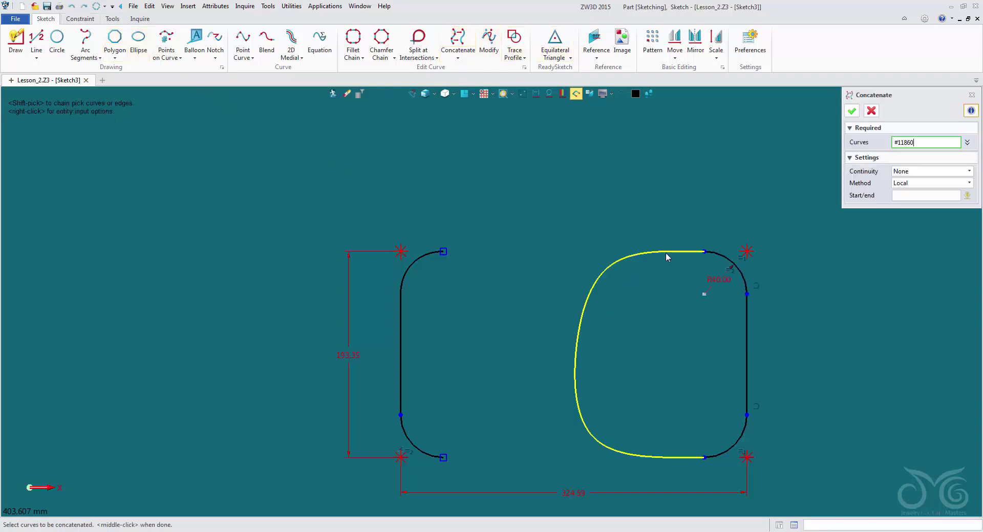
pyautogui.click(668, 252)
pyautogui.click(729, 272)
pyautogui.click(751, 316)
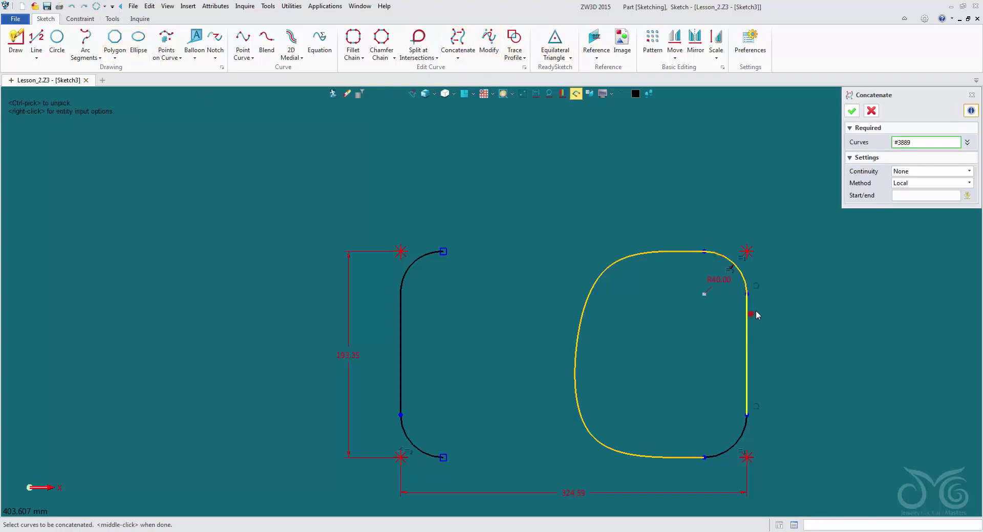
pyautogui.hotkey('ctrl', 'z')
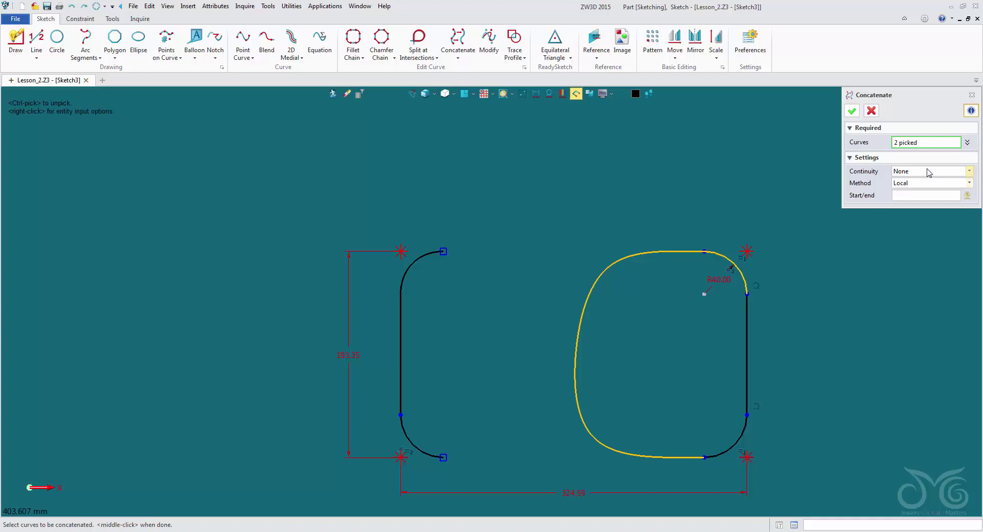
pyautogui.click(747, 320)
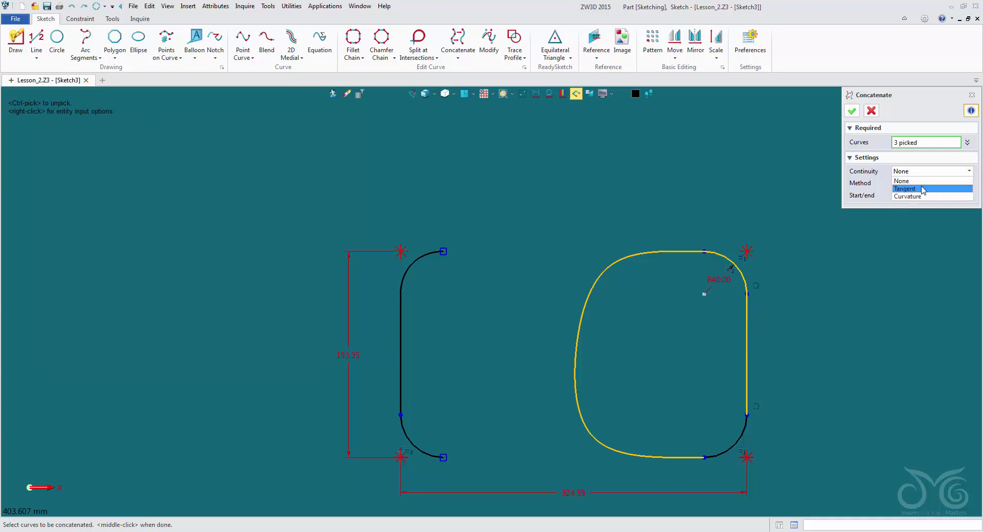
pyautogui.click(917, 196)
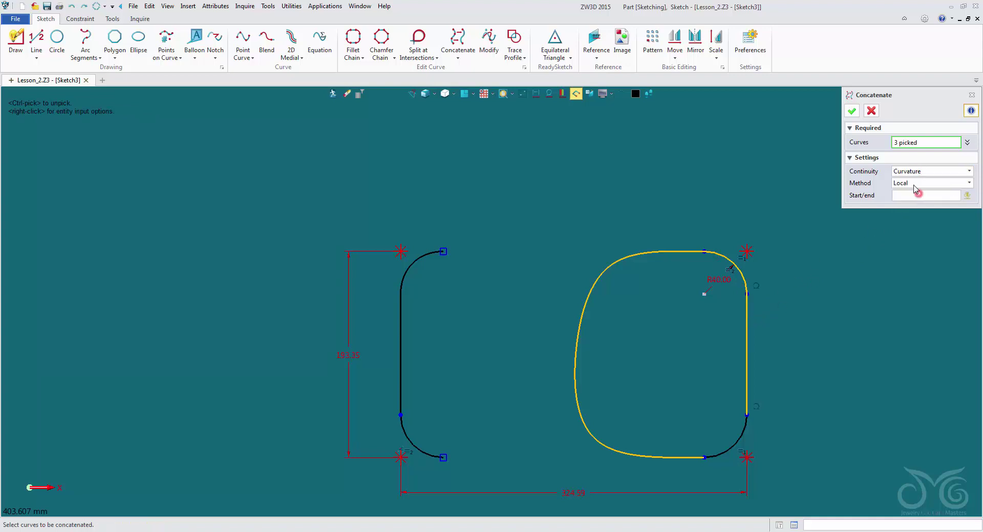
pyautogui.click(850, 110)
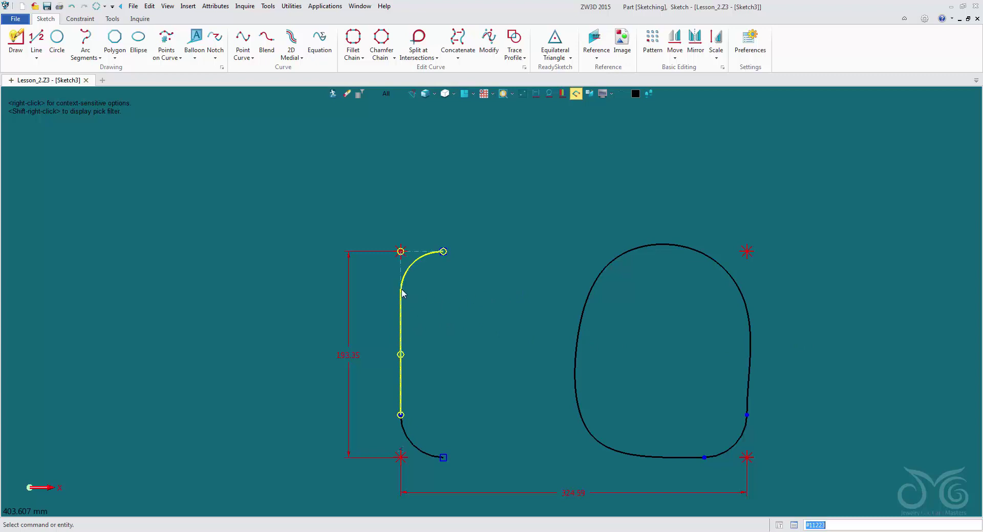
# - Convert the large concatenated curve on the sketch's closed rounded shape to arcs and lines with a tolerance of 0.5
pyautogui.click(458, 56)
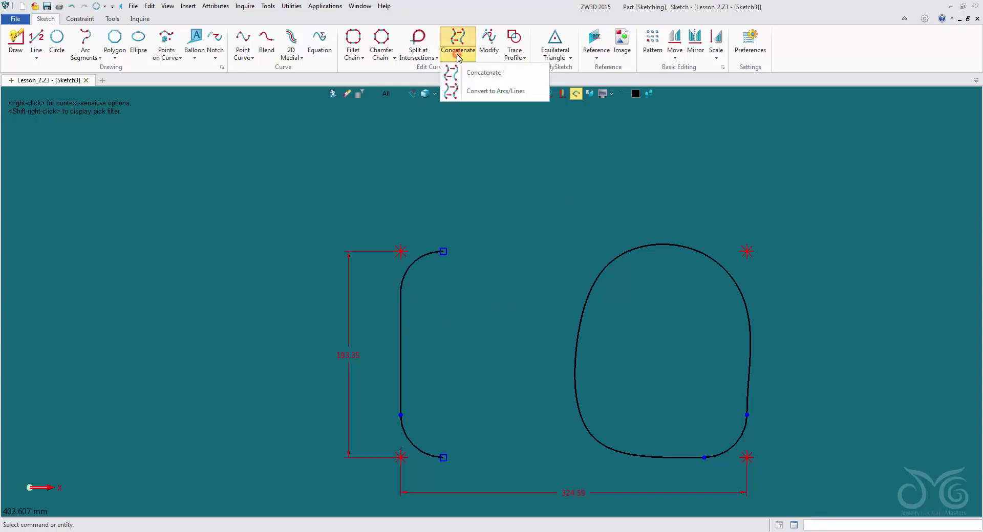
pyautogui.click(481, 93)
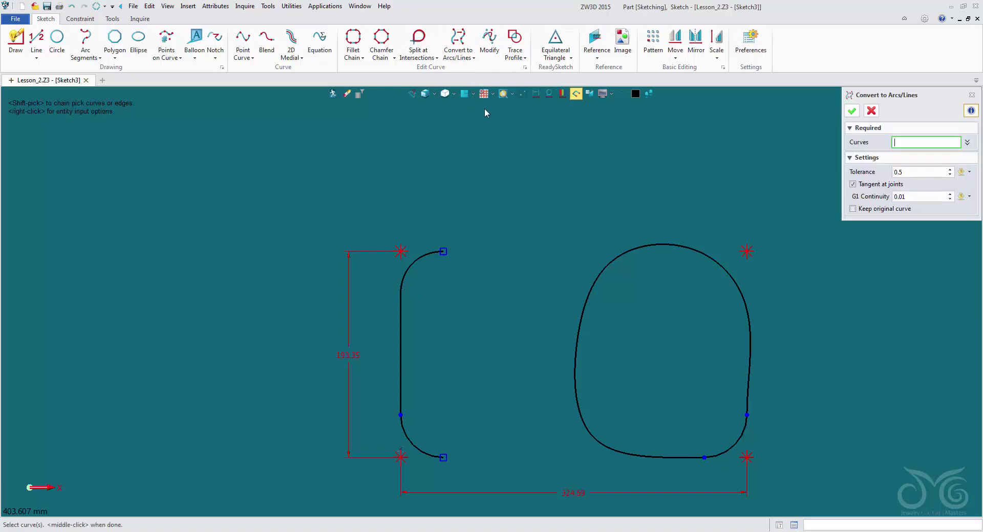
pyautogui.click(625, 252)
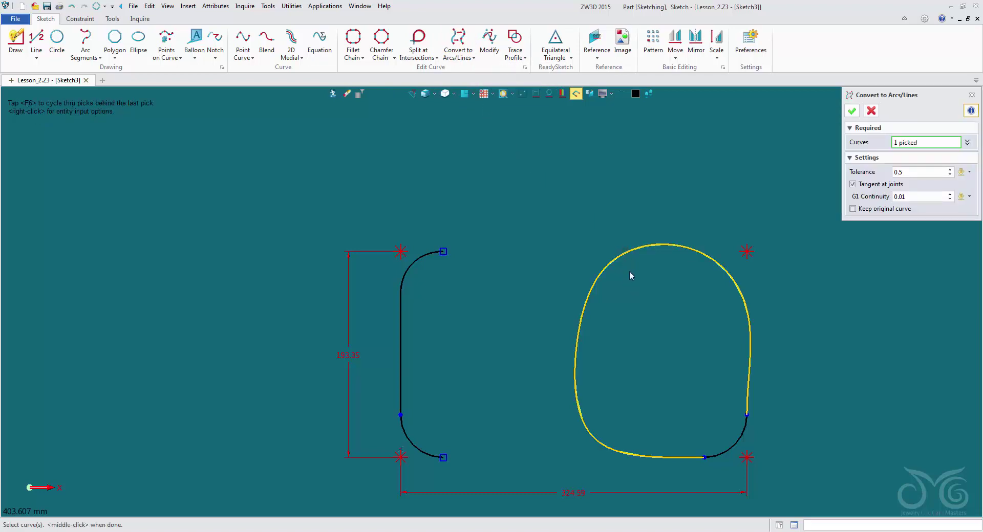
pyautogui.click(851, 111)
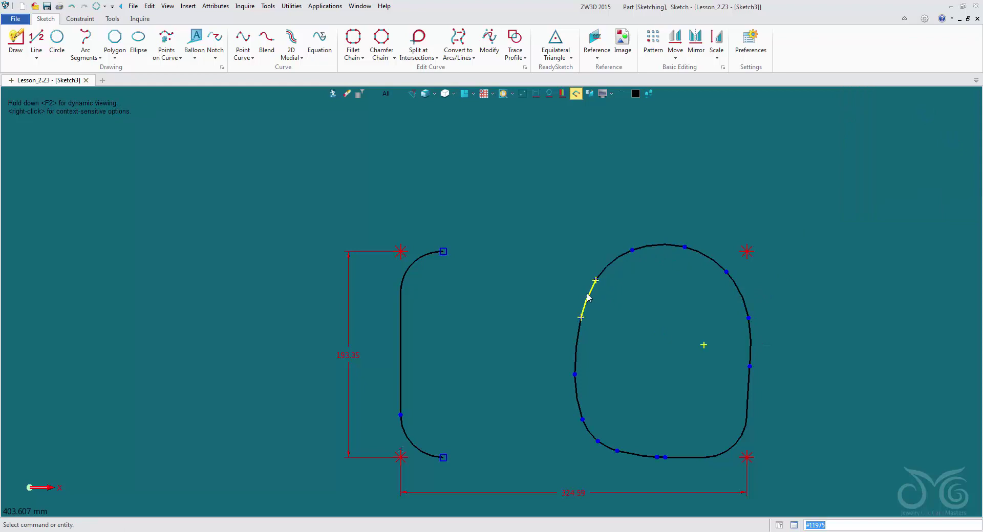
# - Convert the concatenated vertical edge and upper fillet of the open rounded profile to arcs and lines with tolerance 0.5
pyautogui.middleClick(496, 182)
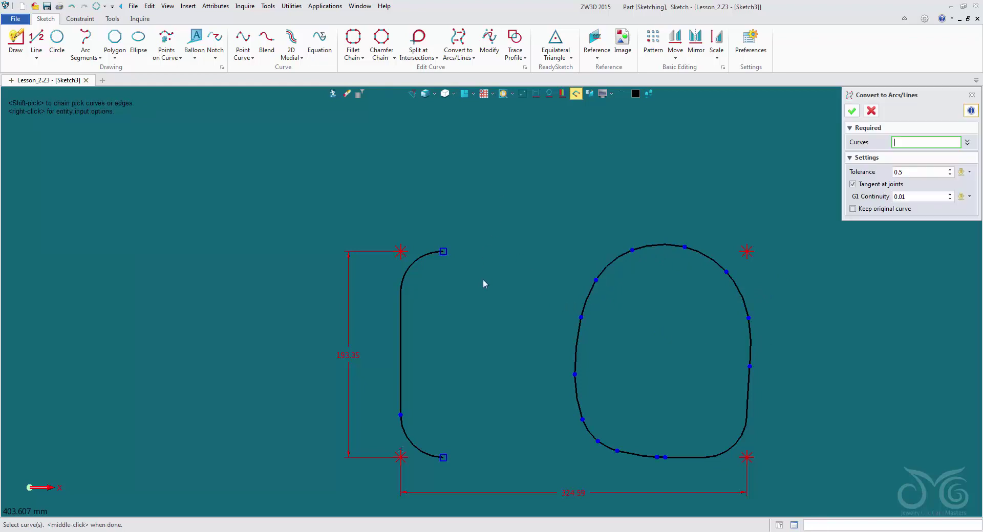
pyautogui.click(404, 279)
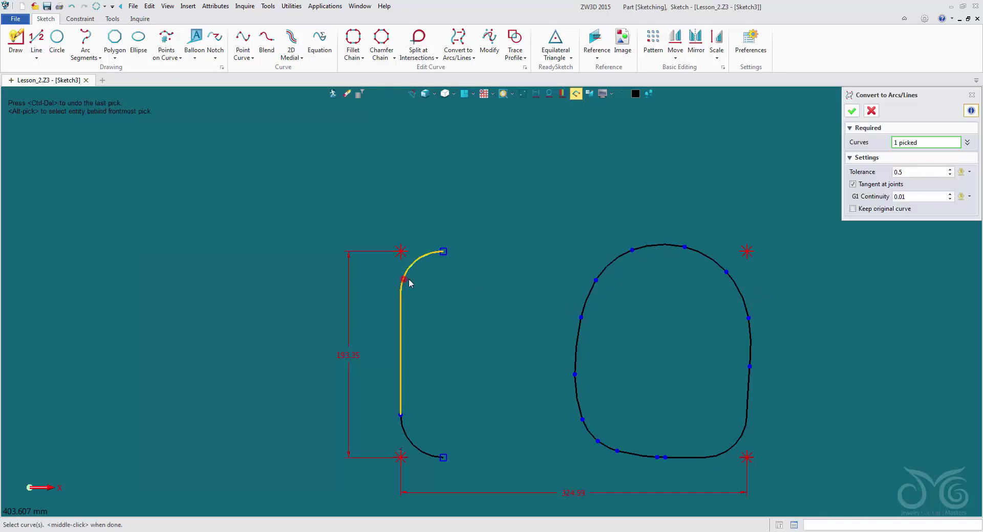
pyautogui.click(935, 171)
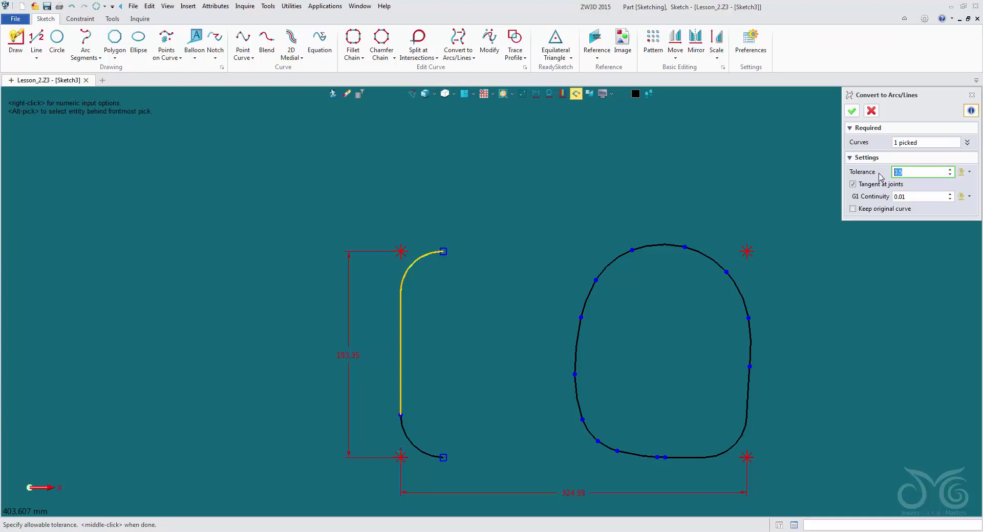
pyautogui.click(851, 111)
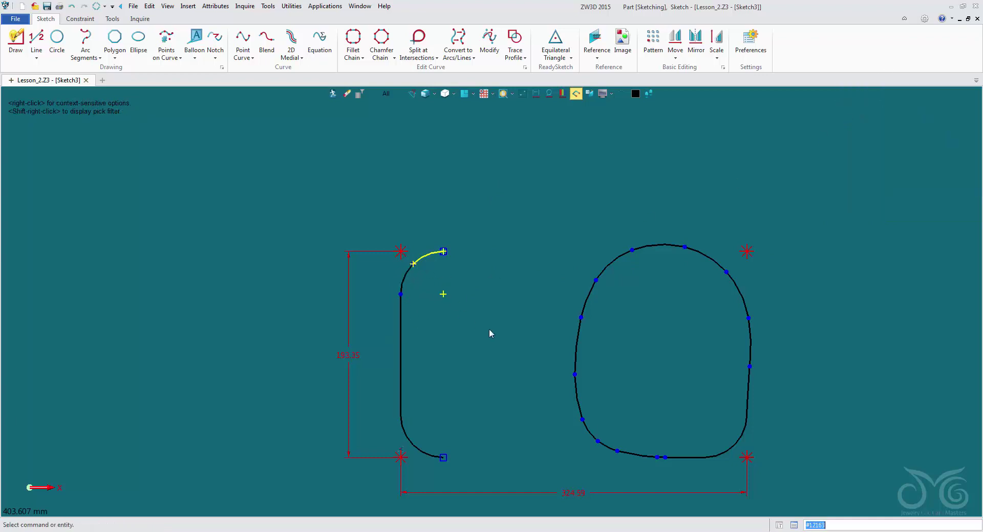
# - Modify the long S-shaped curve beneath the first triangle by moving its middle control point up towards the triangle's base
pyautogui.click(490, 51)
pyautogui.scroll(-2, 621, 210)
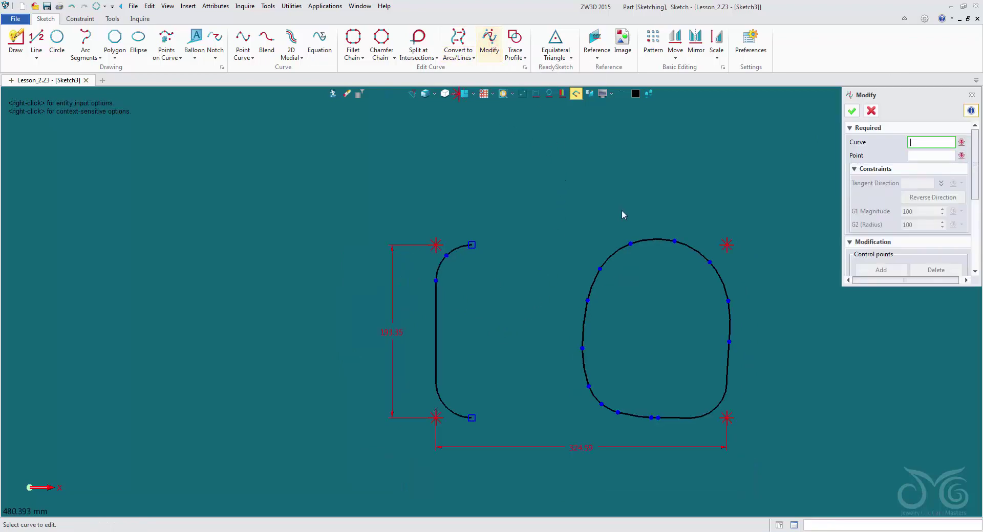
pyautogui.moveTo(524, 270); pyautogui.dragTo(500, 263, button='middle')
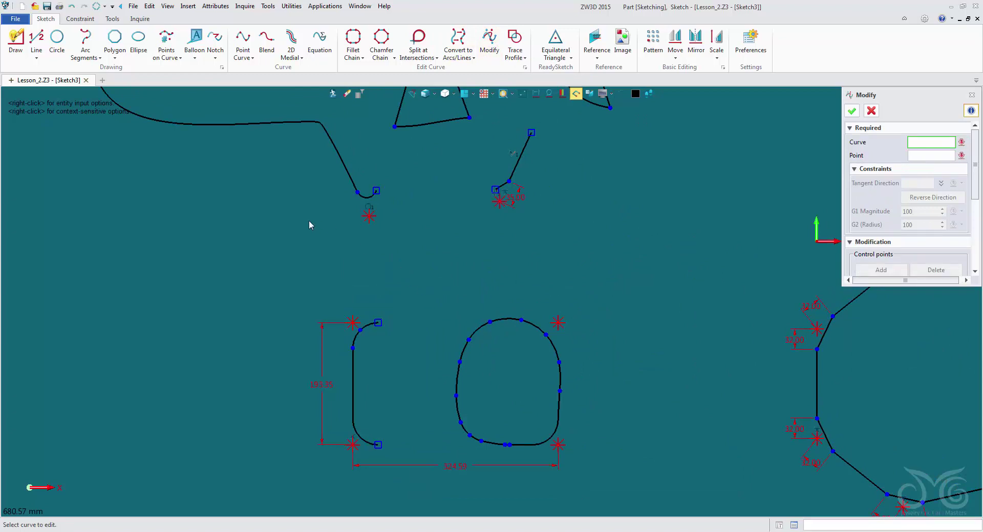
pyautogui.moveTo(308, 220); pyautogui.dragTo(477, 404, button='middle')
pyautogui.click(390, 308)
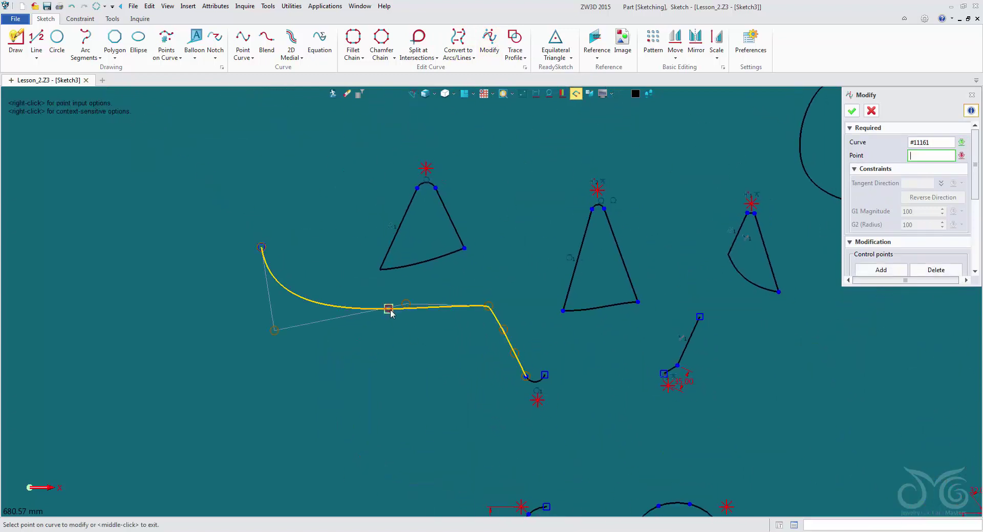
pyautogui.click(405, 303)
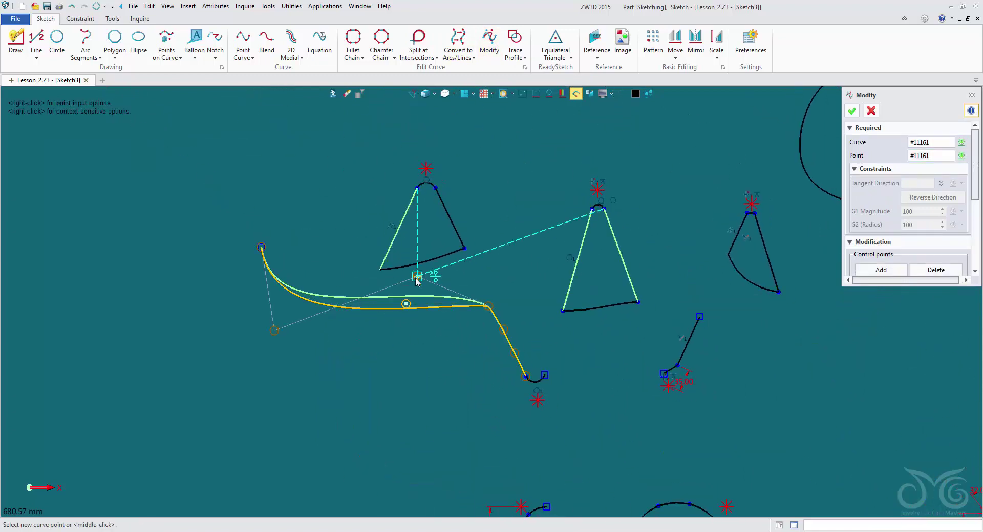
pyautogui.click(418, 277)
pyautogui.click(872, 111)
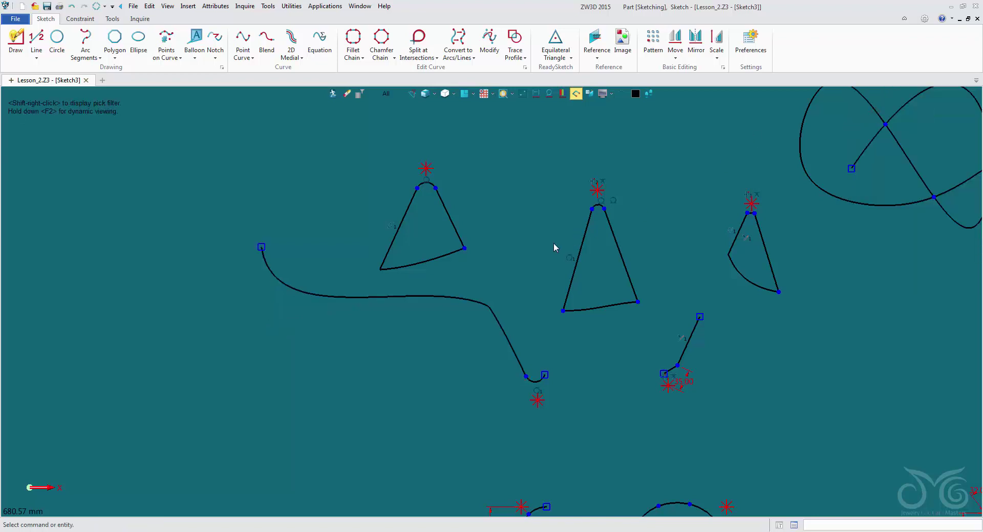
# - Open the reshaped S-shaped curve for modification again and exit without editing it
pyautogui.doubleClick(435, 296)
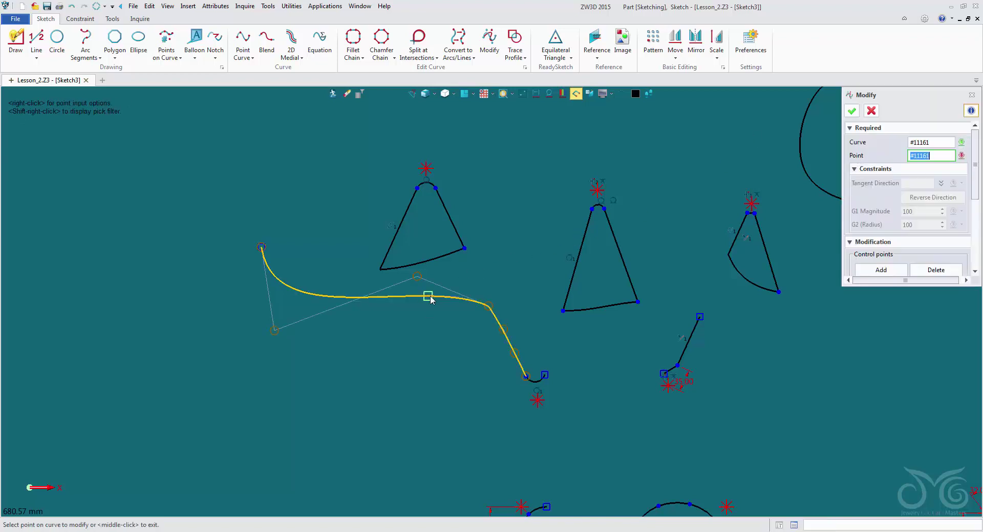
pyautogui.click(870, 111)
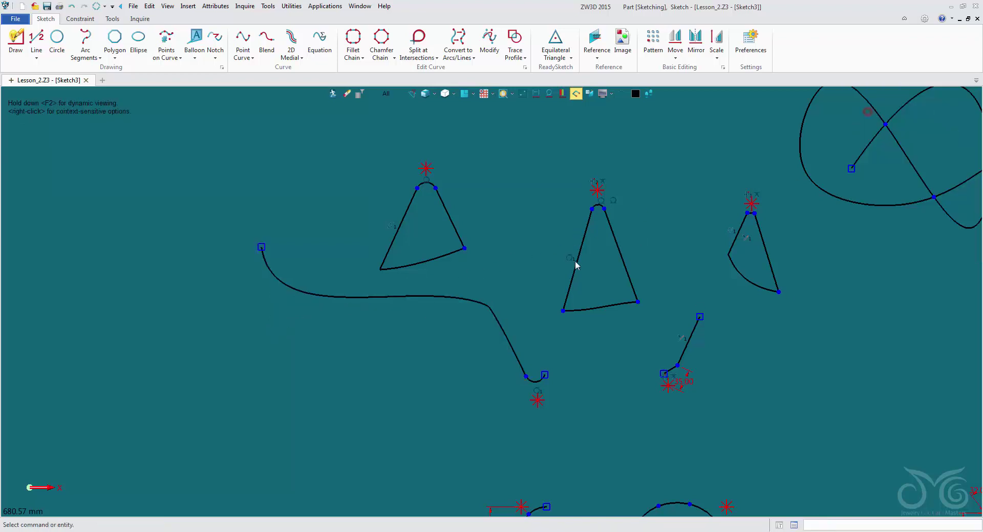
pyautogui.rightClick(422, 296)
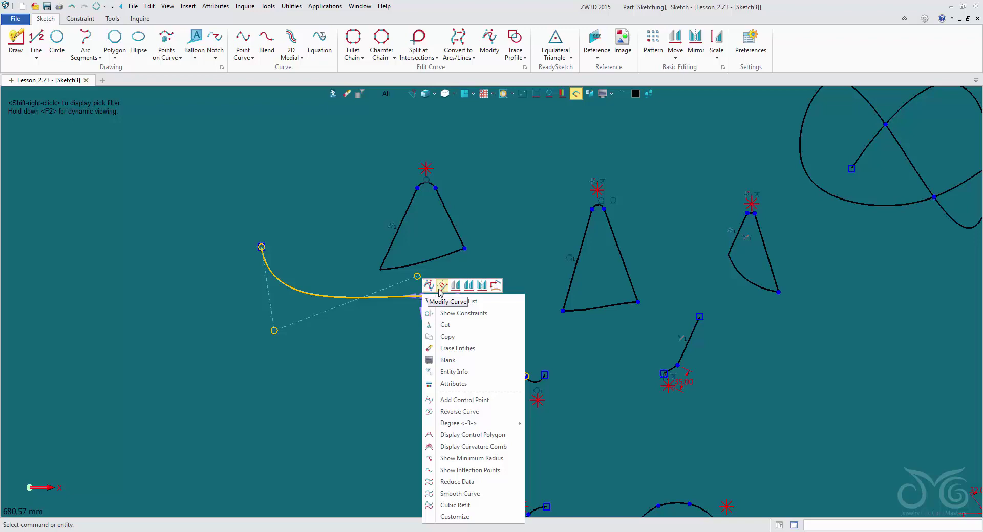
pyautogui.click(441, 285)
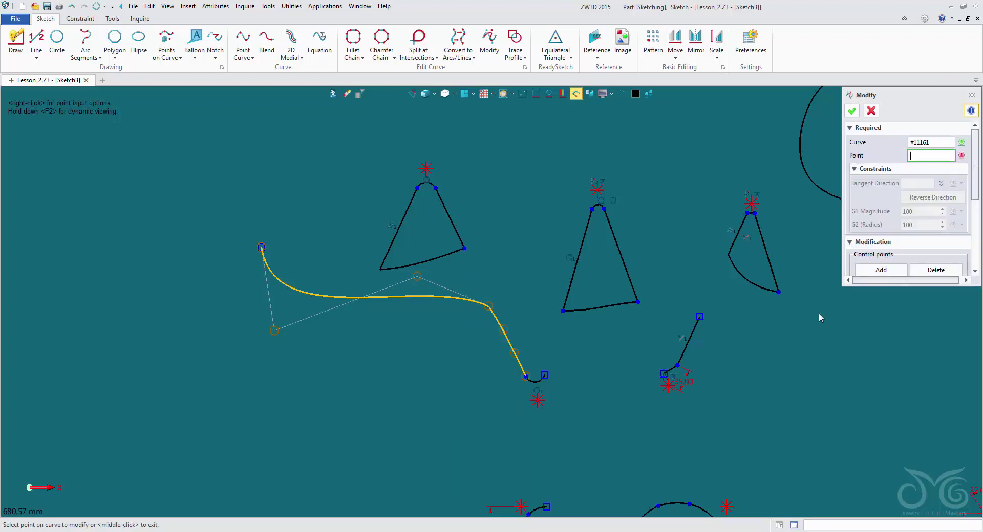
pyautogui.middleClick(522, 291)
pyautogui.scroll(-2, 522, 290)
pyautogui.scroll(-3, 522, 291)
pyautogui.moveTo(686, 373); pyautogui.dragTo(555, 330, button='middle')
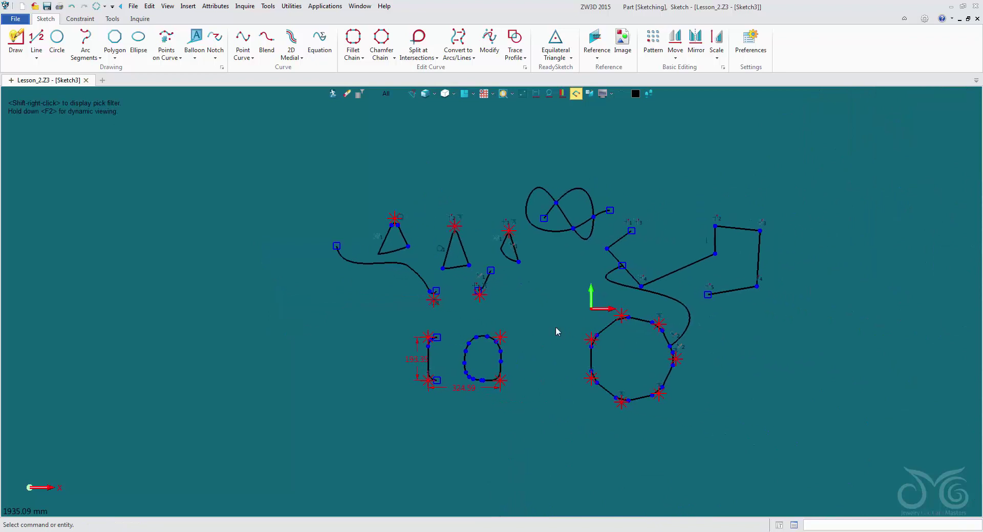
pyautogui.scroll(2, 557, 328)
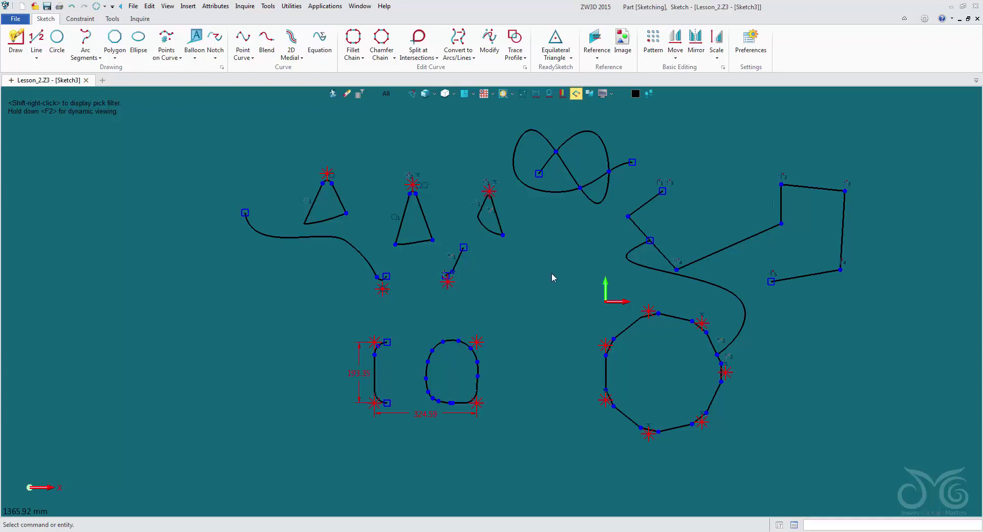
pyautogui.click(115, 57)
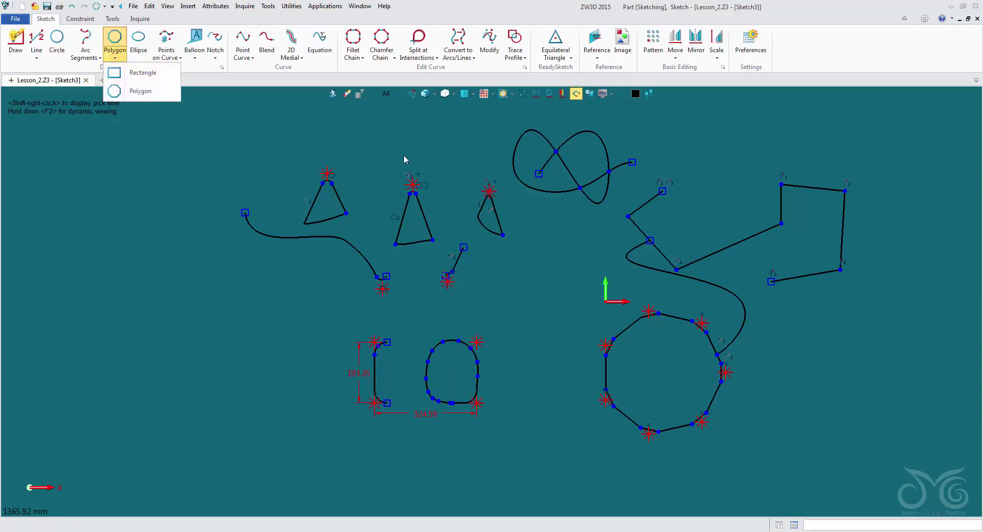
pyautogui.click(424, 150)
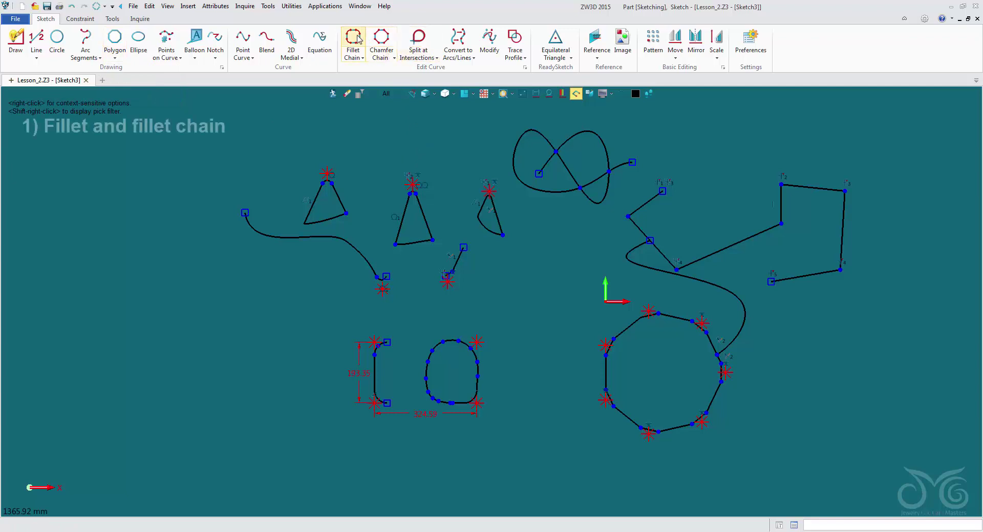
pyautogui.click(353, 56)
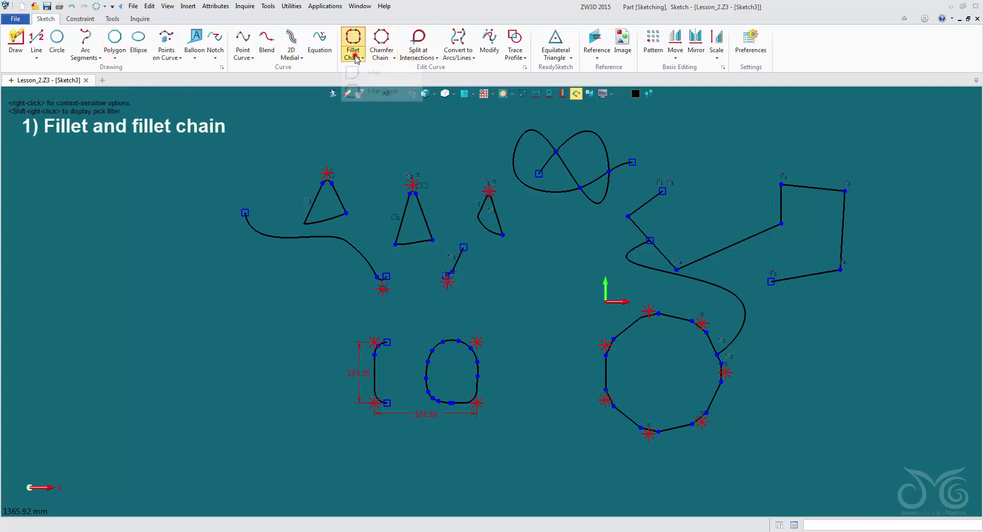
pyautogui.click(381, 56)
pyautogui.click(382, 148)
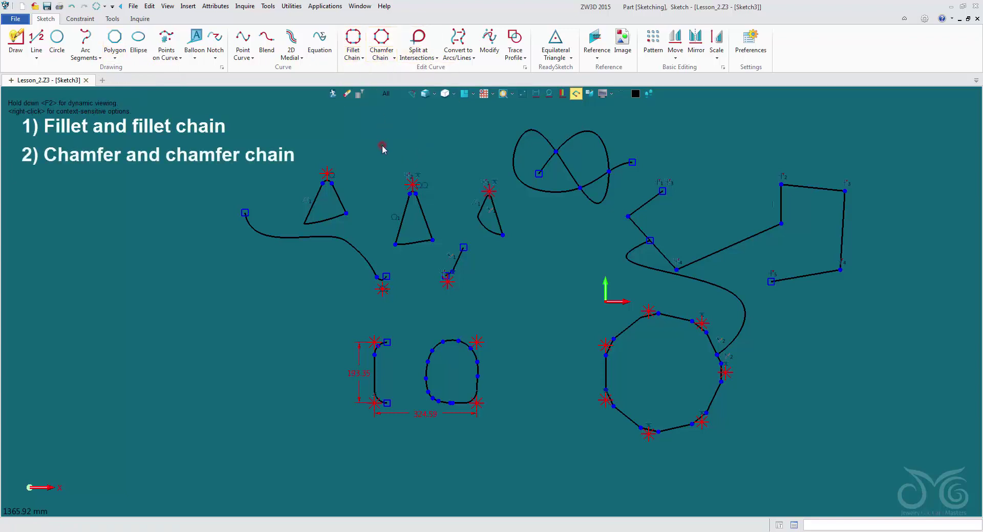
# - Draw an open degree 3 Point Curve through nine points, waving across the triangles and ending near the looped curve
pyautogui.click(242, 39)
pyautogui.click(146, 144)
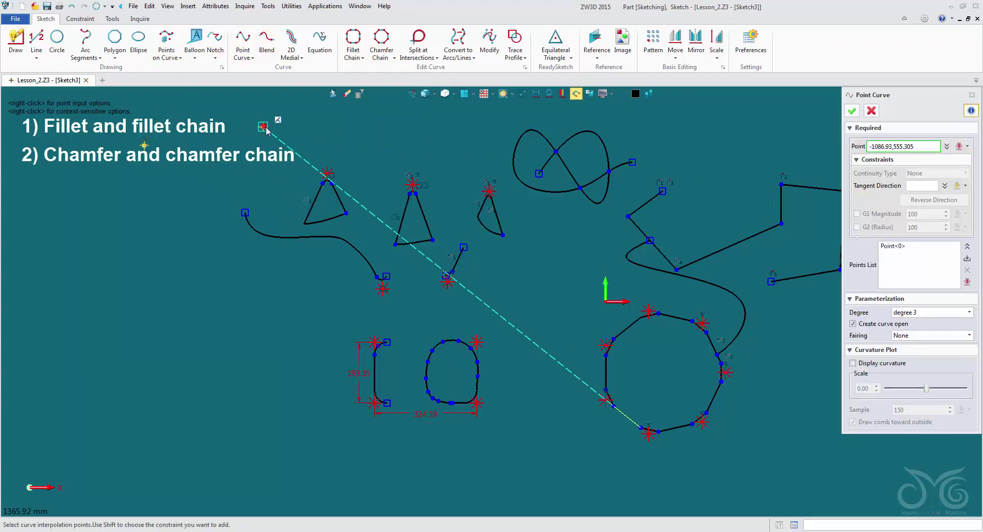
pyautogui.click(262, 126)
pyautogui.click(269, 183)
pyautogui.click(281, 301)
pyautogui.click(375, 186)
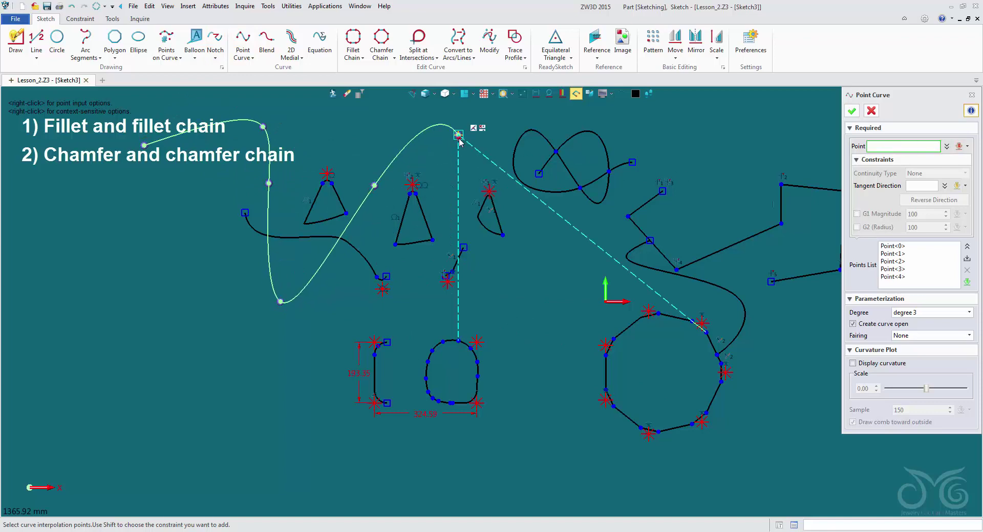
pyautogui.click(458, 135)
pyautogui.click(488, 191)
pyautogui.click(511, 280)
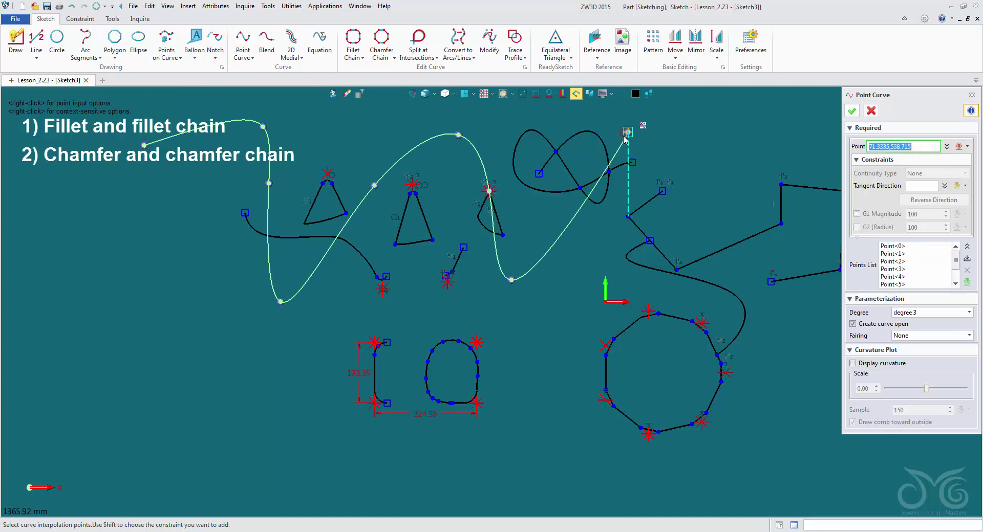
pyautogui.click(624, 136)
pyautogui.middleClick(625, 137)
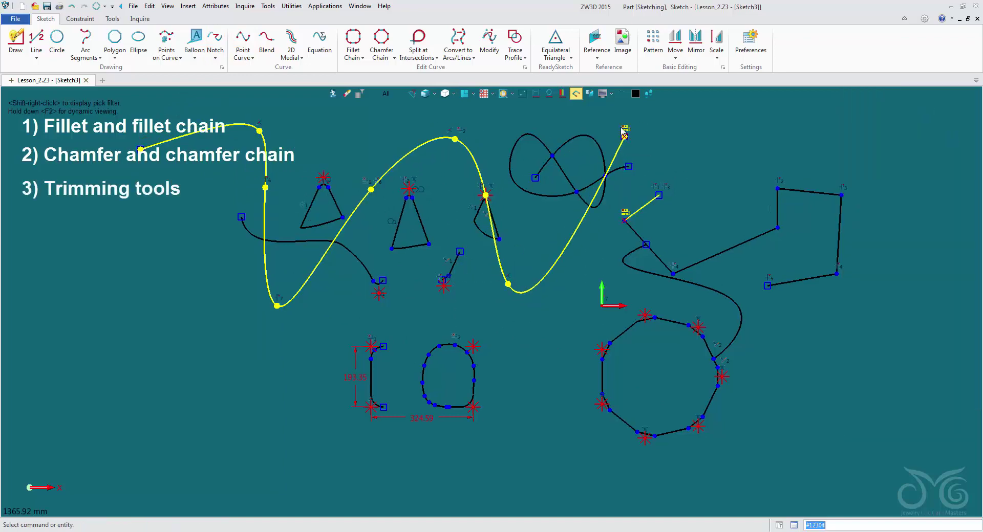
# - Use Power Trim to cut away the crossing segments of the wavy curve, the first triangle and the S-shaped curve
pyautogui.click(429, 63)
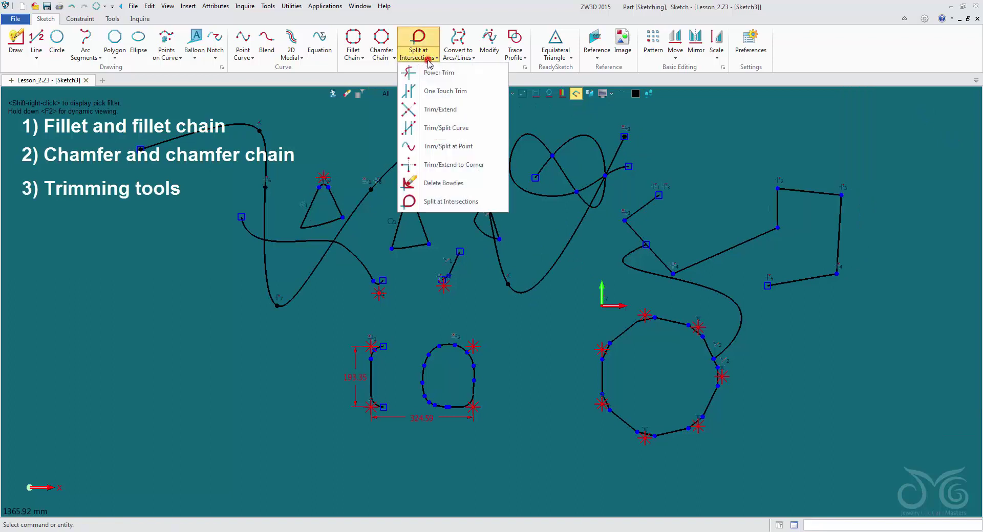
pyautogui.click(409, 70)
pyautogui.moveTo(341, 125)
pyautogui.mouseDown()
pyautogui.moveTo(217, 164)
pyautogui.moveTo(182, 207)
pyautogui.moveTo(207, 236)
pyautogui.moveTo(327, 214)
pyautogui.moveTo(350, 183)
pyautogui.moveTo(327, 184)
pyautogui.moveTo(323, 209)
pyautogui.moveTo(365, 245)
pyautogui.moveTo(354, 267)
pyautogui.mouseUp()
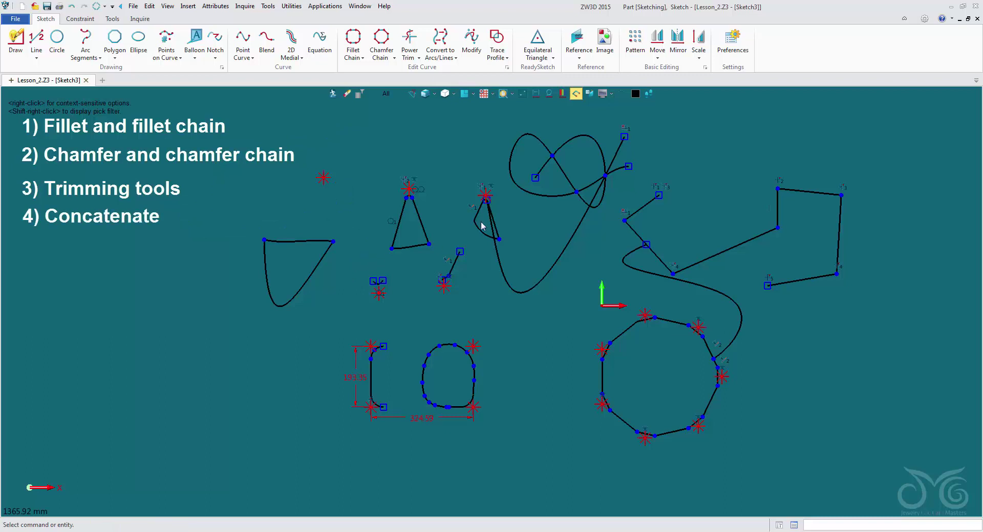
pyautogui.click(451, 59)
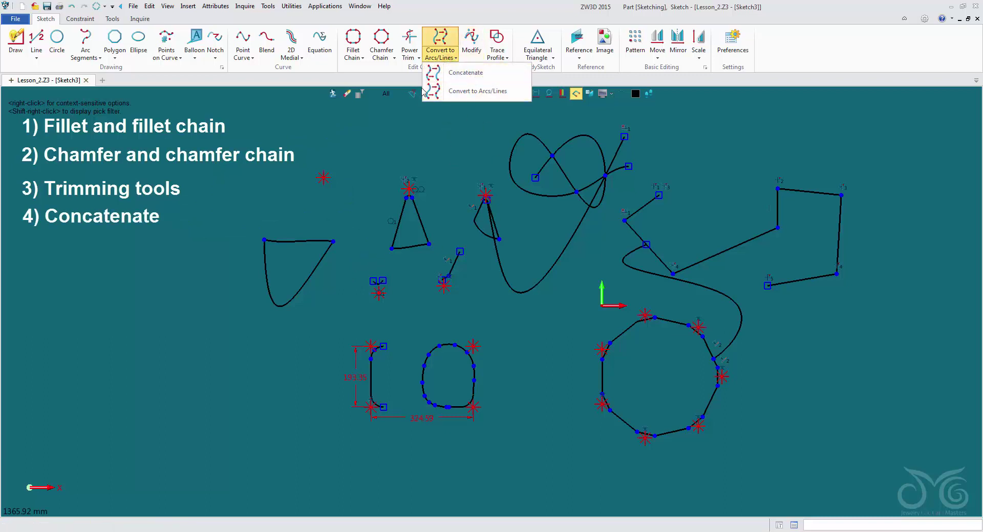
pyautogui.click(458, 147)
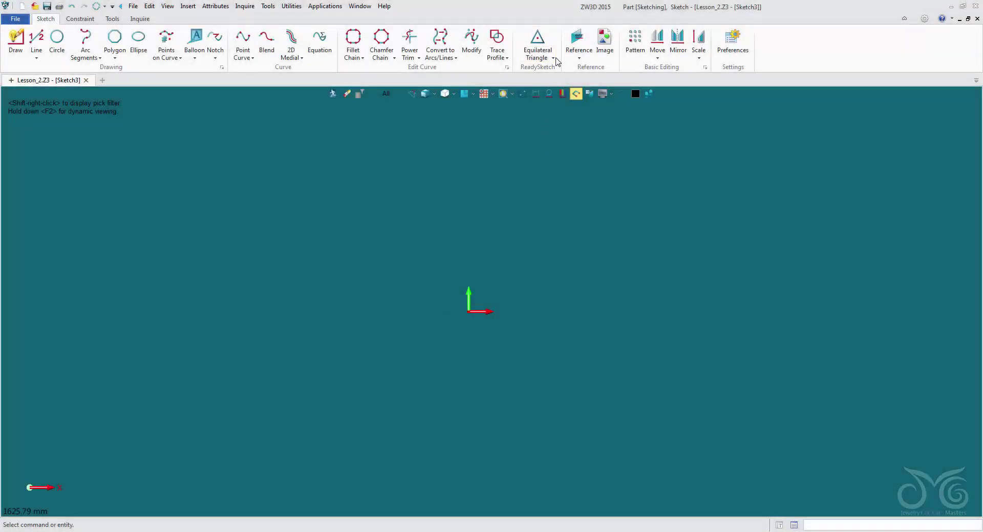
# - Place three ready-made octagons of 50 mm diameter at separate points above and to the left of the sketch origin
pyautogui.click(553, 58)
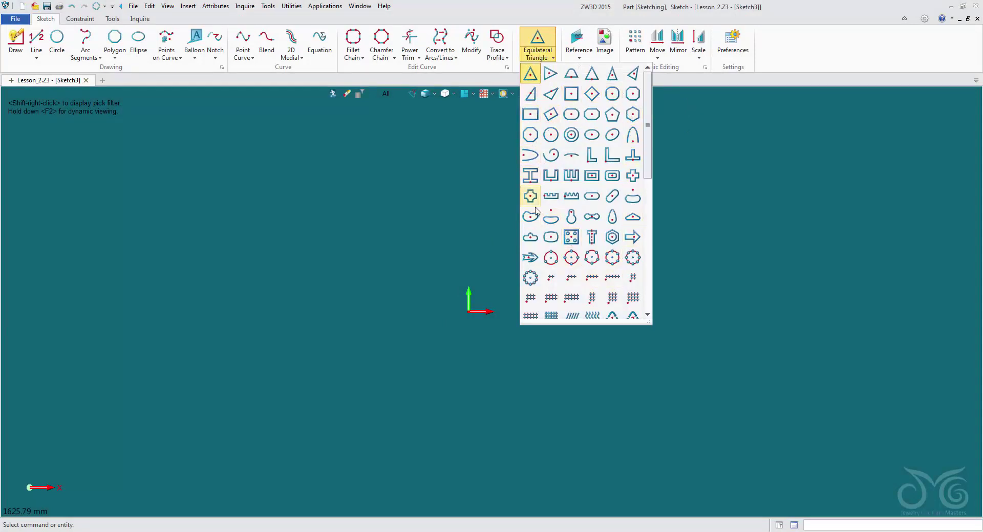
pyautogui.click(531, 136)
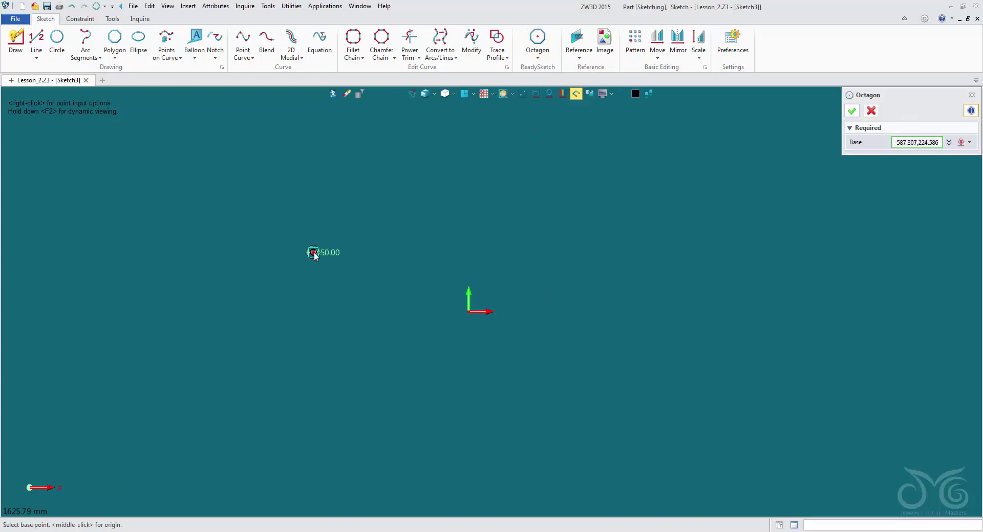
pyautogui.click(313, 253)
pyautogui.scroll(3, 362, 267)
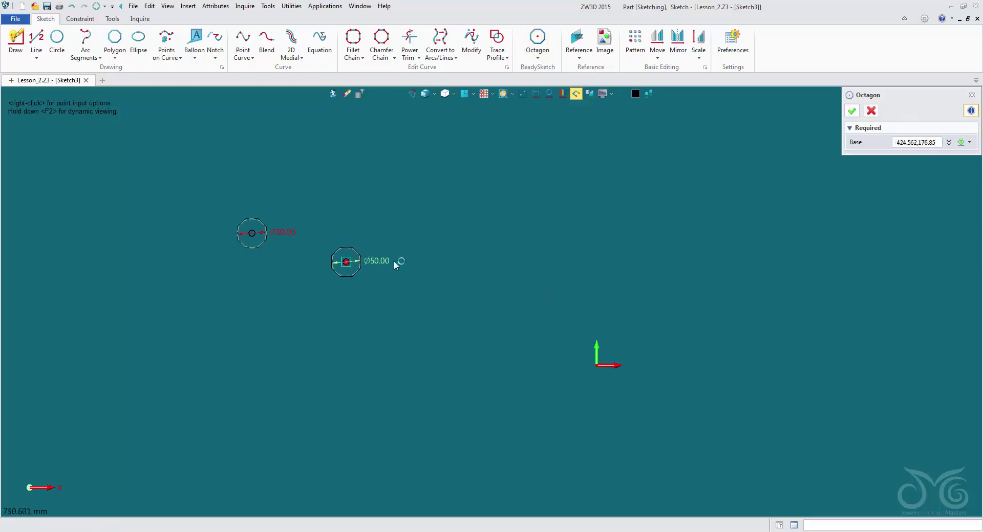
pyautogui.click(477, 247)
# - Place three ready-made squares of 50 mm at separate points above and to the left of the sketch origin
pyautogui.click(538, 51)
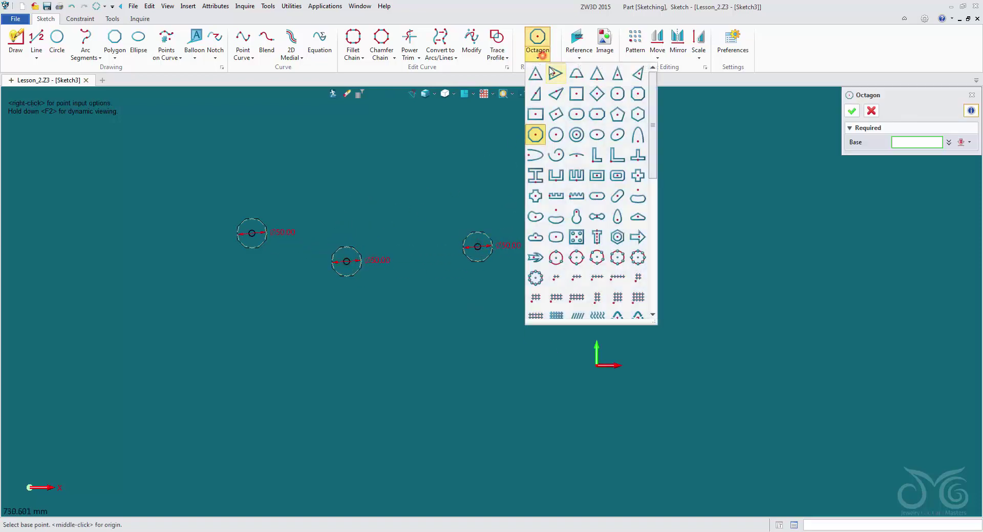
pyautogui.click(574, 95)
pyautogui.click(596, 227)
pyautogui.click(522, 312)
pyautogui.click(433, 327)
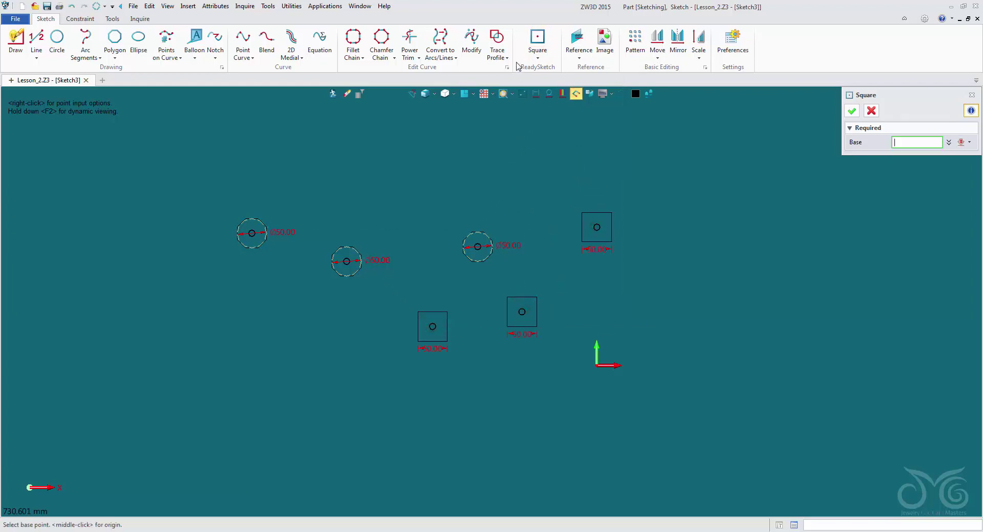
# - Place three ready-made Rotated Equilateral Triangles with 50 mm sides at separate points above the octagons
pyautogui.click(537, 46)
pyautogui.click(555, 71)
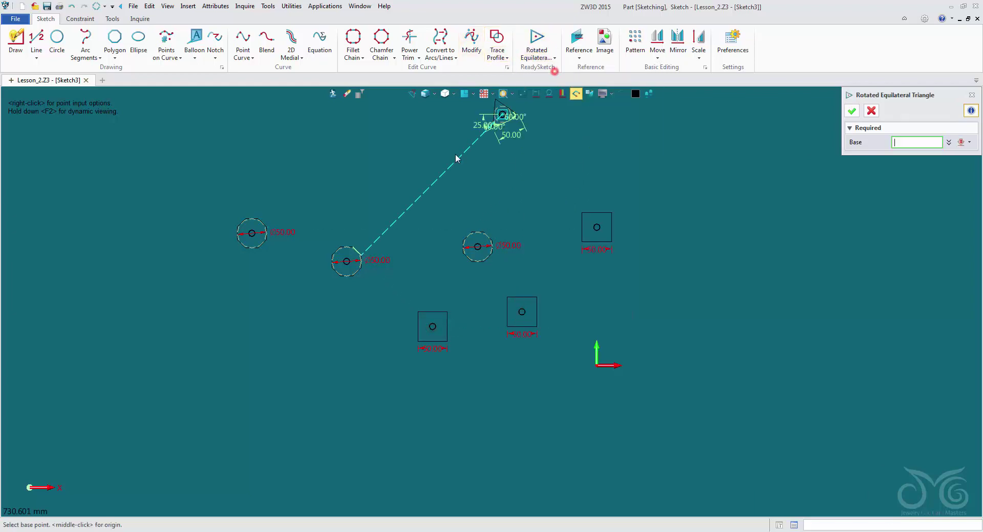
pyautogui.click(432, 181)
pyautogui.click(521, 172)
pyautogui.click(373, 164)
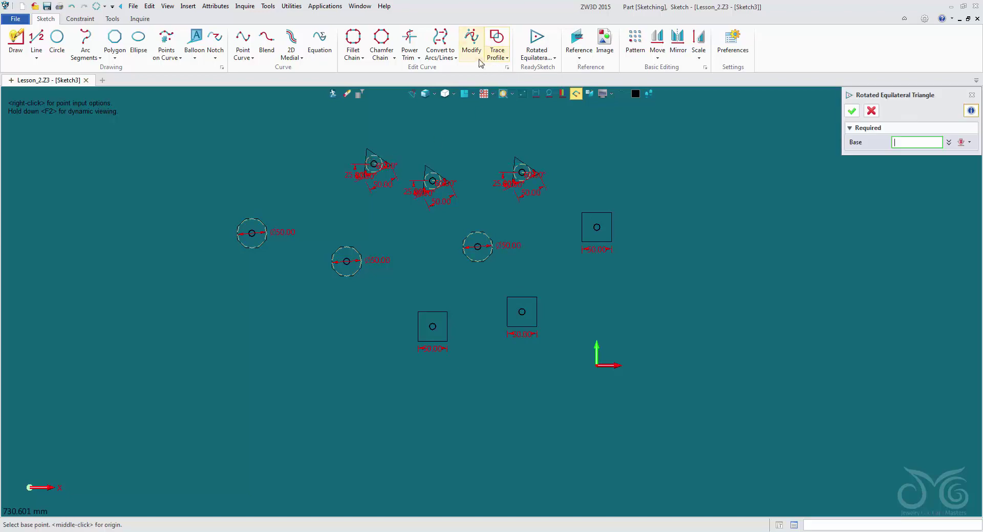
# - Place two ready-made Fastener Slots side by side below the leftmost octagons and finish placing shapes
pyautogui.click(493, 60)
pyautogui.click(530, 60)
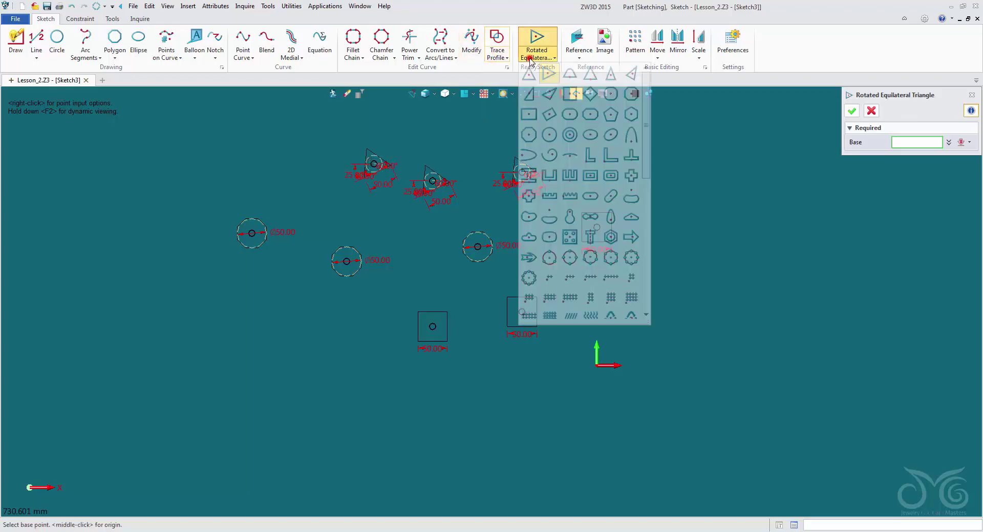
pyautogui.click(531, 61)
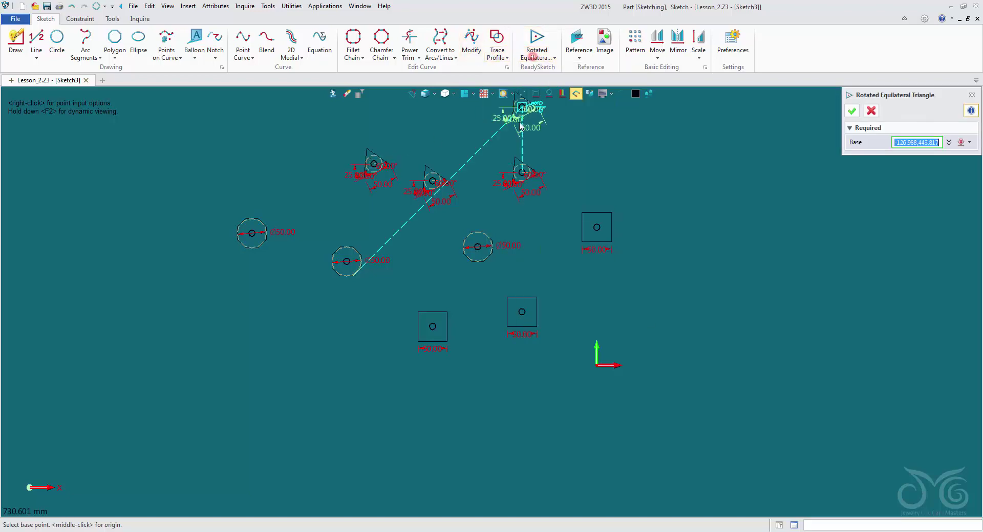
pyautogui.click(533, 41)
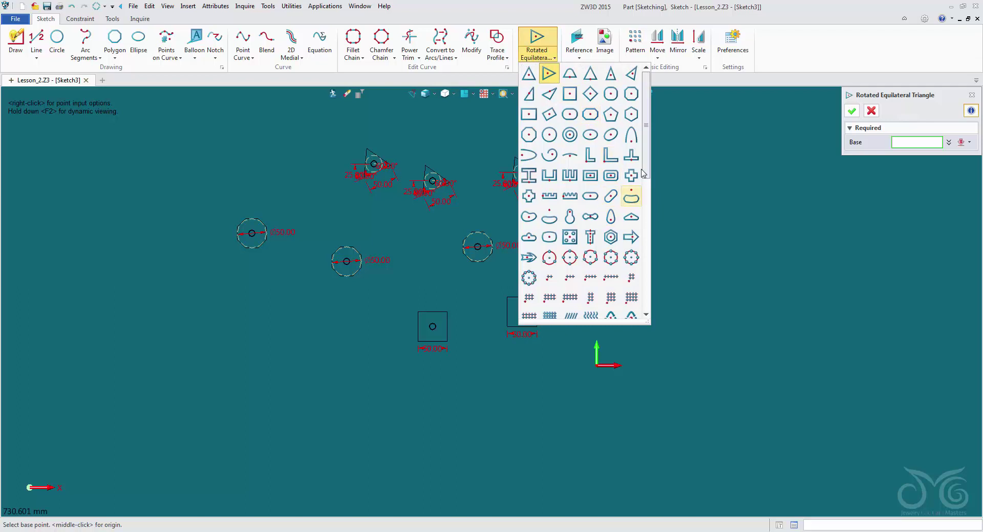
pyautogui.scroll(-3, 644, 236)
pyautogui.scroll(3, 646, 210)
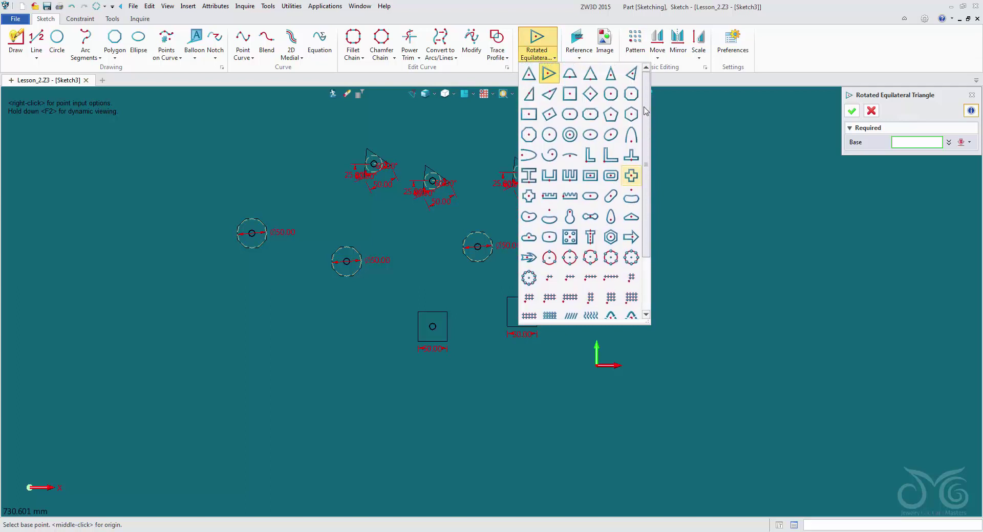
pyautogui.click(570, 215)
pyautogui.click(332, 349)
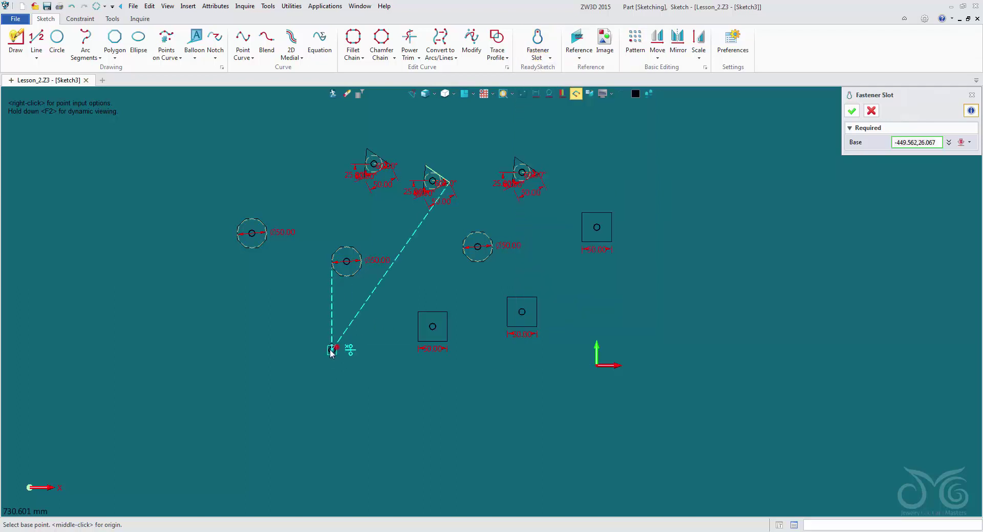
pyautogui.click(284, 344)
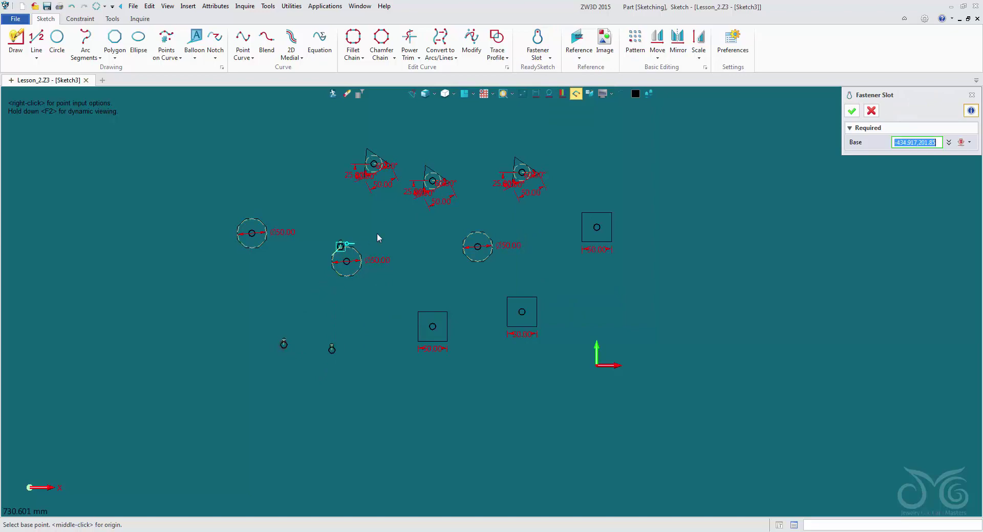
pyautogui.click(852, 110)
# - Set the side length of the middle rotated equilateral triangle to 111 mm
pyautogui.scroll(5, 363, 185)
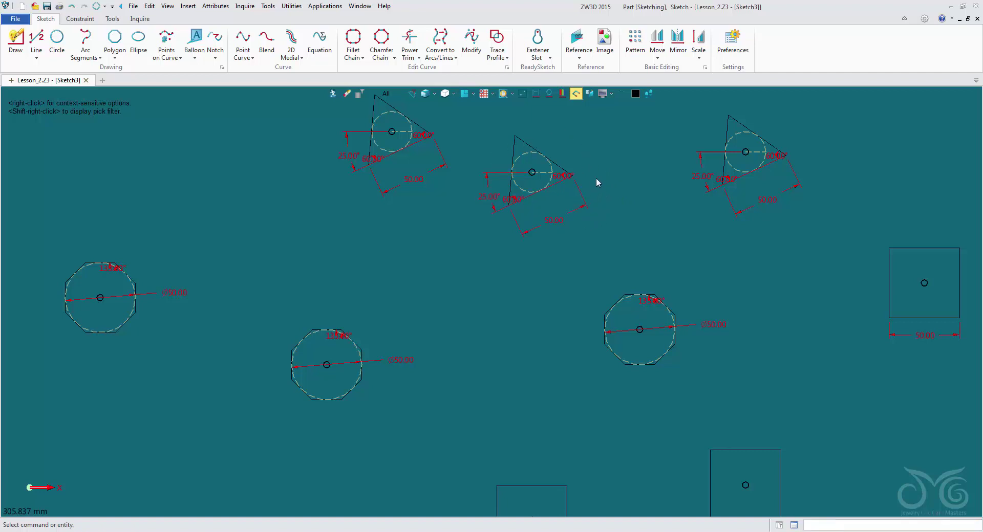
pyautogui.scroll(4, 563, 225)
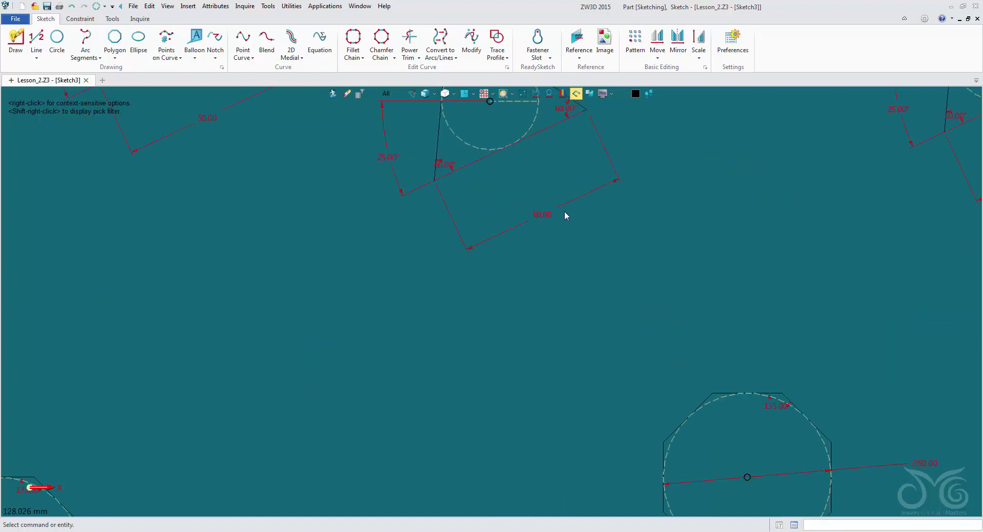
pyautogui.doubleClick(557, 214)
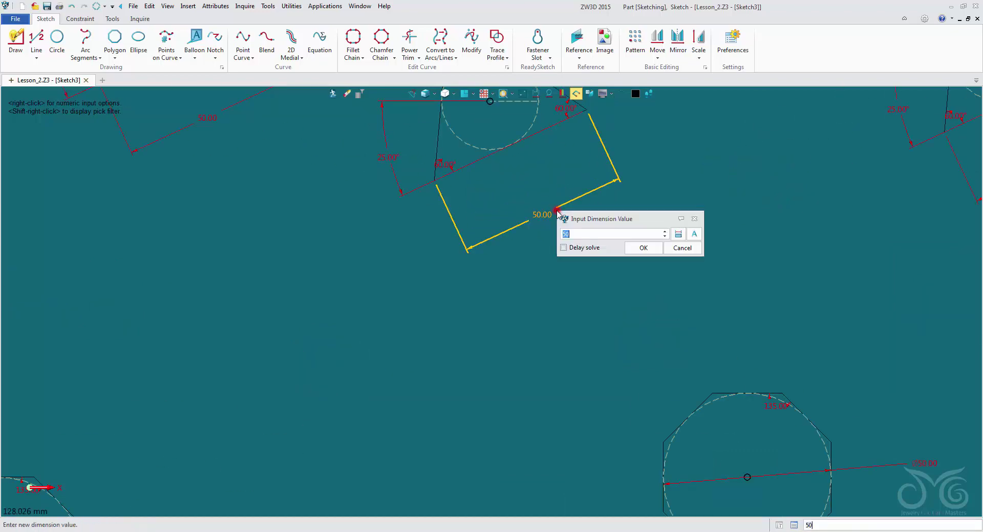
pyautogui.click(678, 250)
pyautogui.rightClick(580, 203)
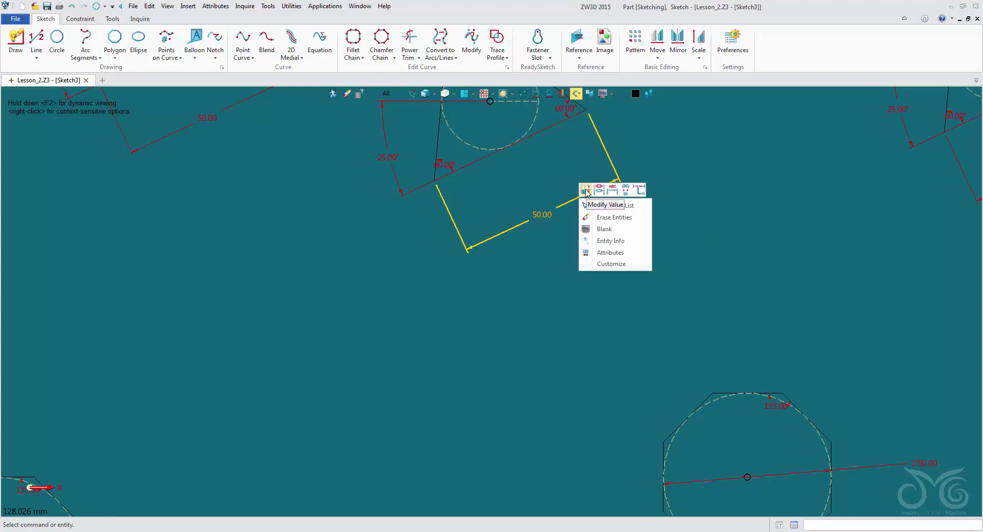
pyautogui.click(586, 192)
pyautogui.write('60.0')
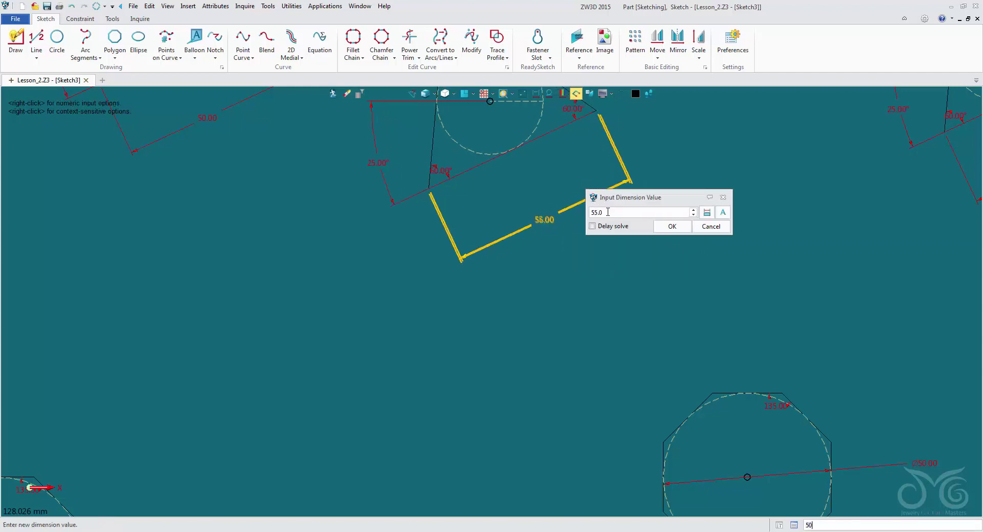
pyautogui.scroll(8, 655, 212)
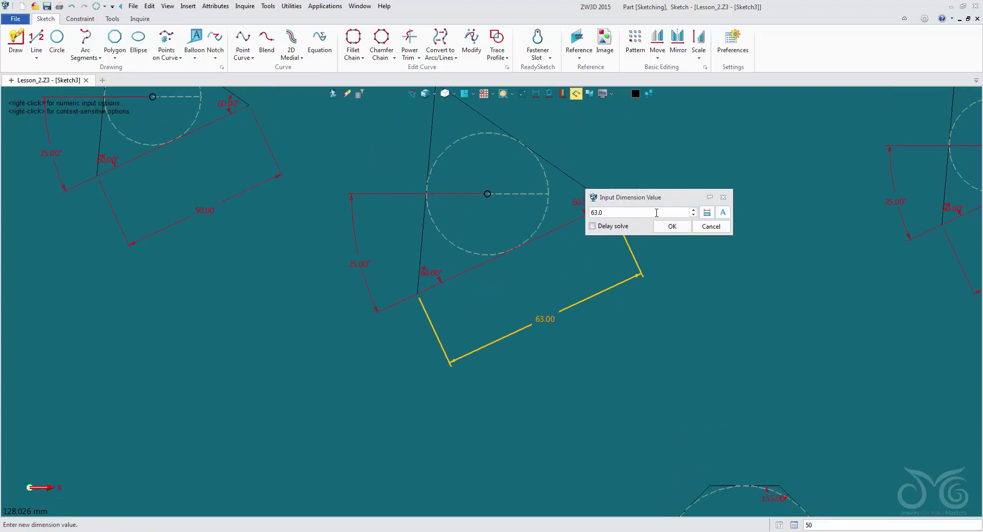
pyautogui.scroll(20, 655, 212)
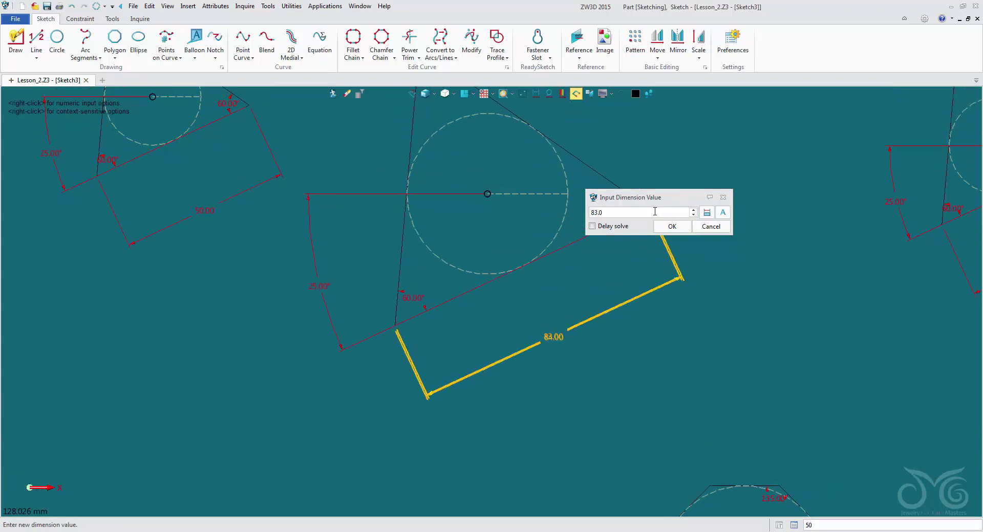
pyautogui.scroll(12, 649, 212)
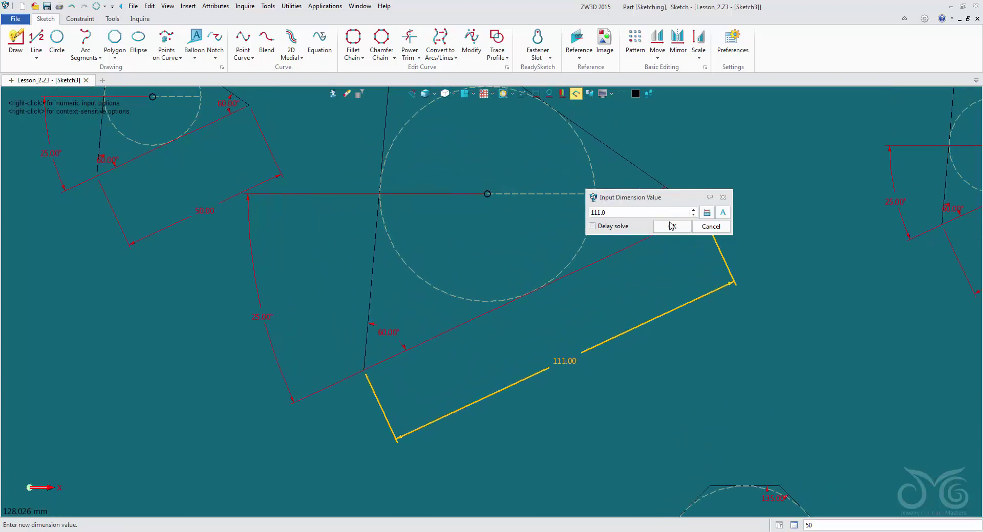
pyautogui.click(668, 224)
# - Set the diameter of the rightmost octagon to 64 mm
pyautogui.scroll(-5, 665, 218)
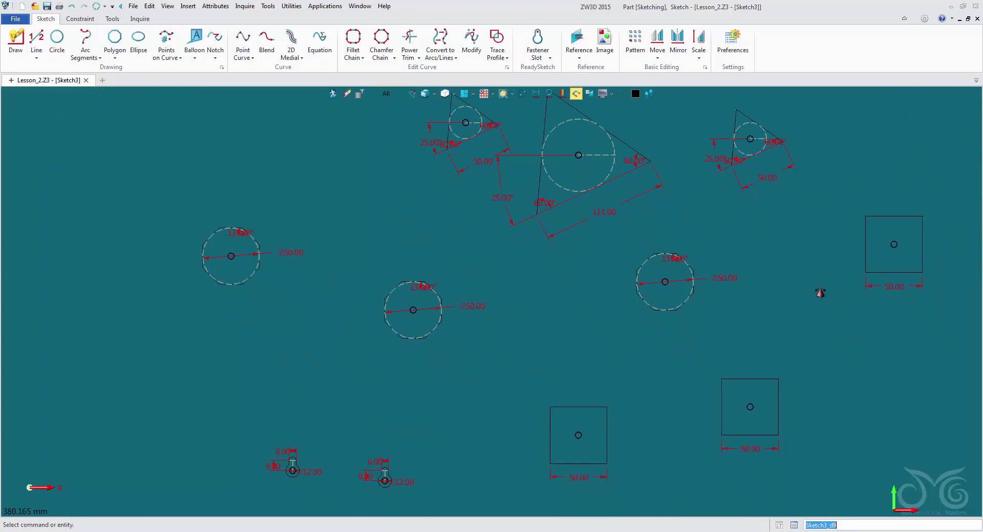
pyautogui.scroll(6, 681, 277)
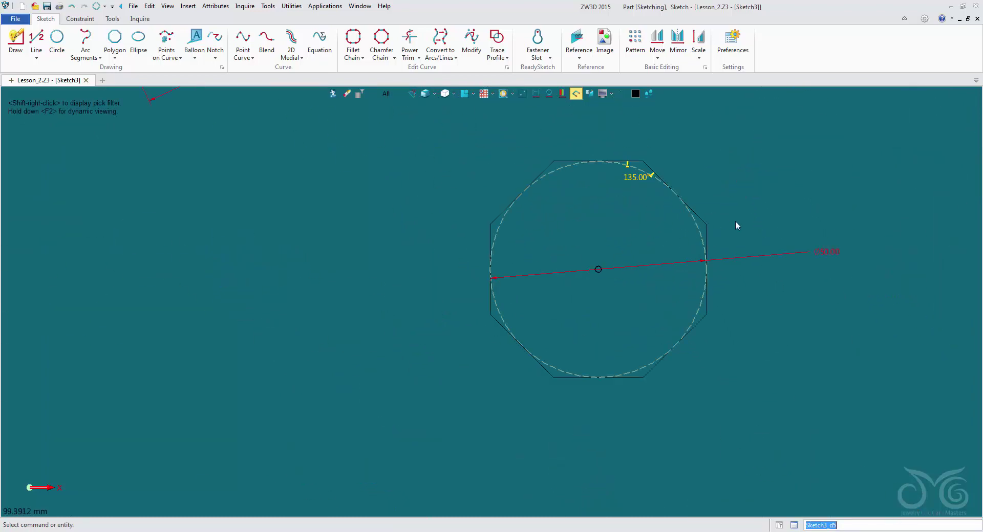
pyautogui.click(765, 252)
pyautogui.rightClick(766, 256)
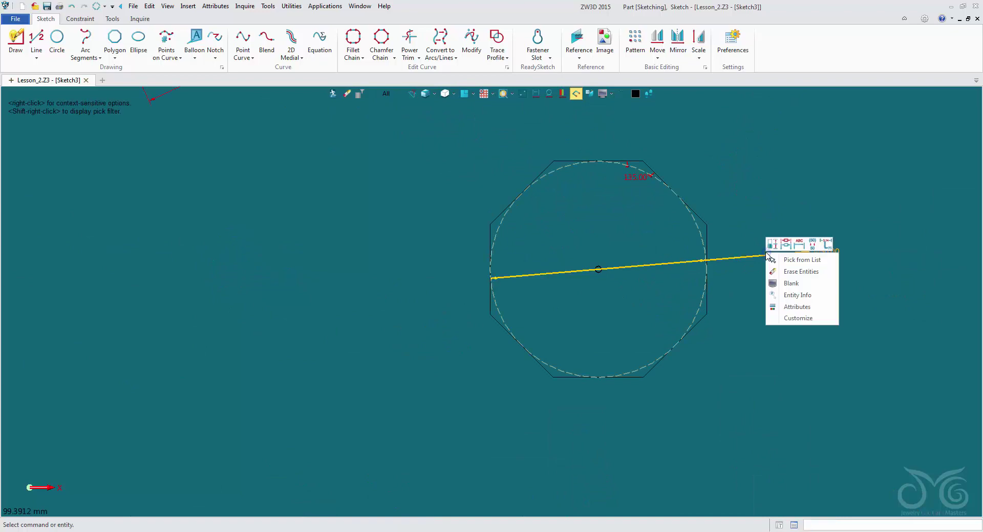
pyautogui.click(770, 243)
pyautogui.click(877, 268)
pyautogui.doubleClick(810, 271)
pyautogui.write('64')
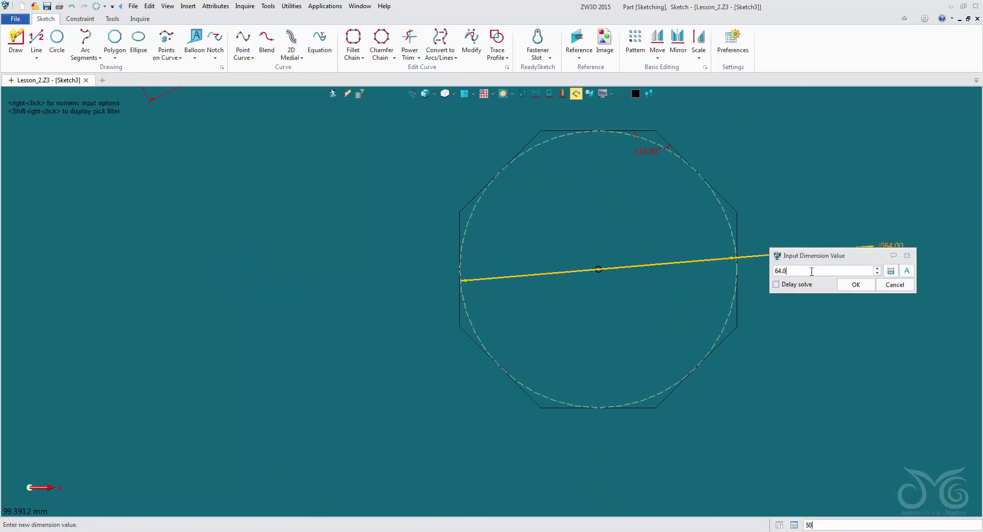
pyautogui.click(855, 285)
pyautogui.scroll(-6, 842, 281)
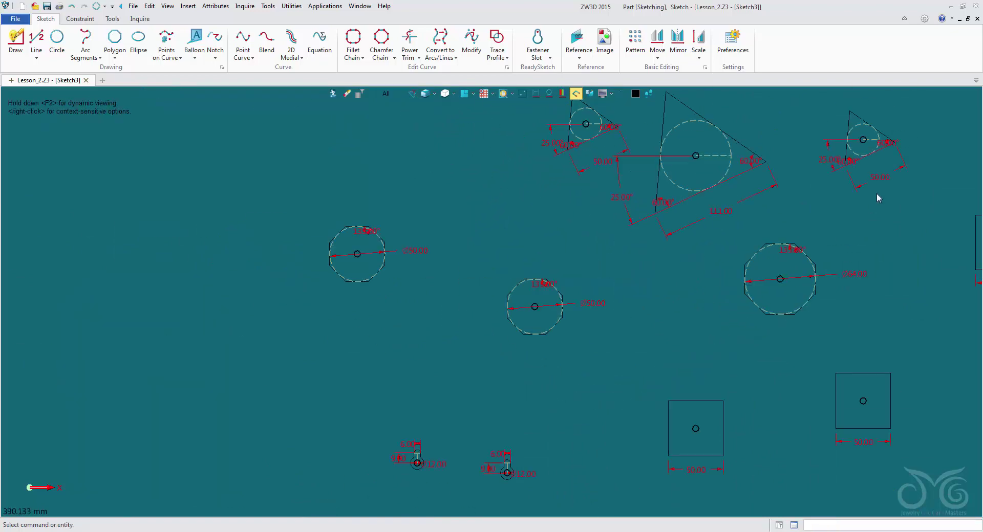
pyautogui.moveTo(878, 197); pyautogui.dragTo(735, 215, button='middle')
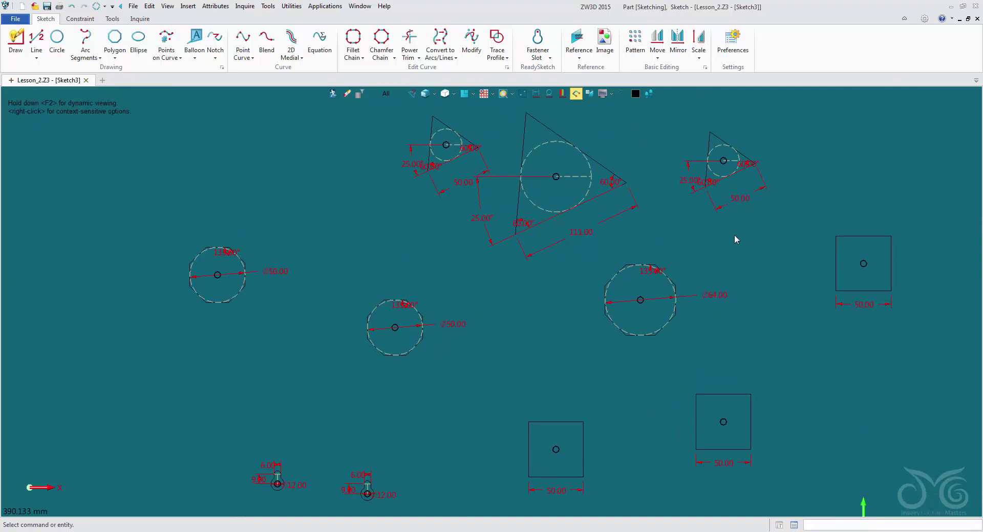
pyautogui.click(500, 59)
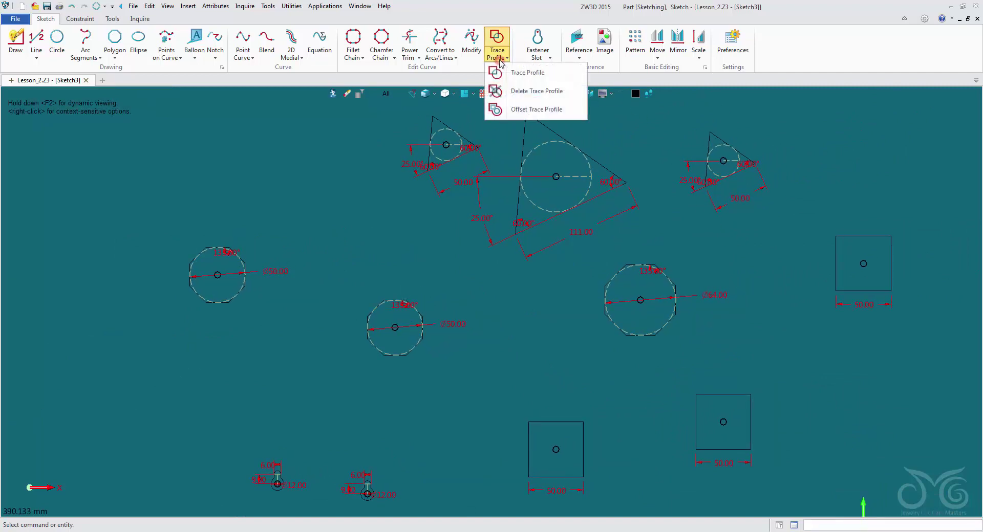
pyautogui.click(500, 61)
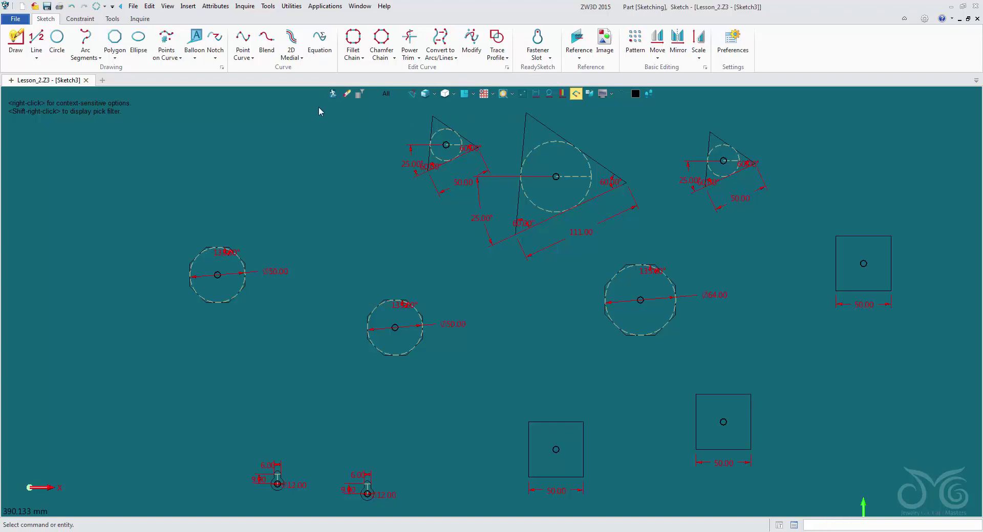
# - Exit the sketch and roll the part history back to just before Sketch3
pyautogui.click(332, 93)
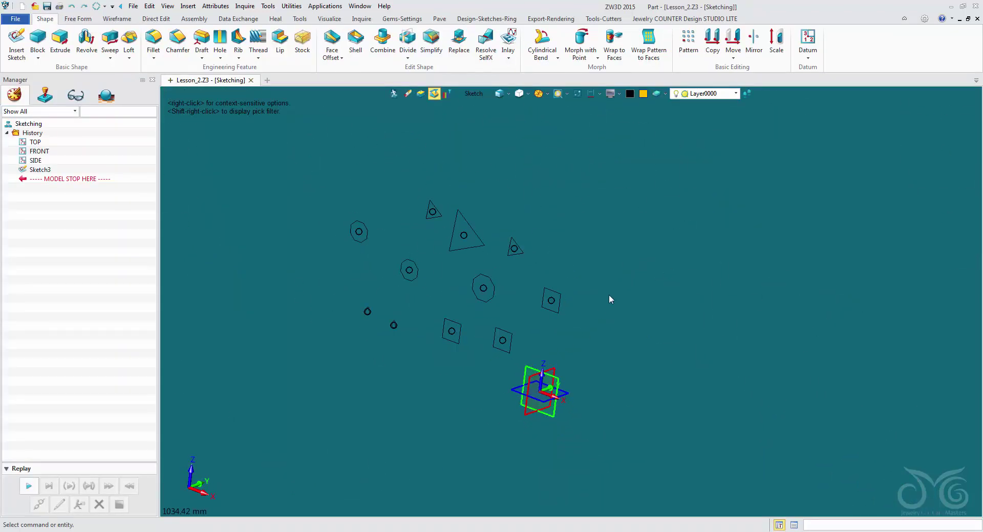
pyautogui.scroll(3, 577, 354)
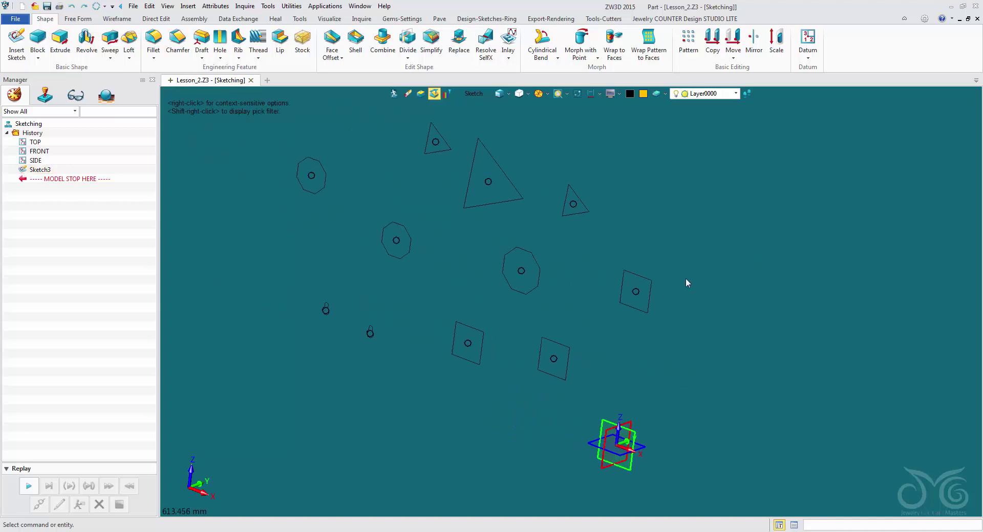
pyautogui.moveTo(724, 329)
pyautogui.mouseDown(button='middle')
pyautogui.moveTo(696, 357)
pyautogui.moveTo(713, 327)
pyautogui.mouseUp(button='middle')
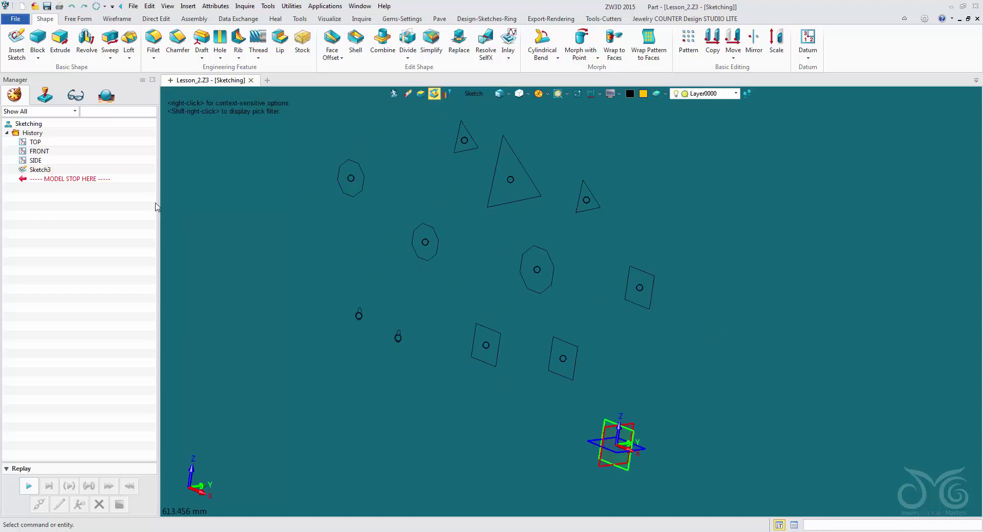
pyautogui.moveTo(105, 180)
pyautogui.mouseDown()
pyautogui.moveTo(78, 178)
pyautogui.moveTo(87, 169)
pyautogui.mouseUp()
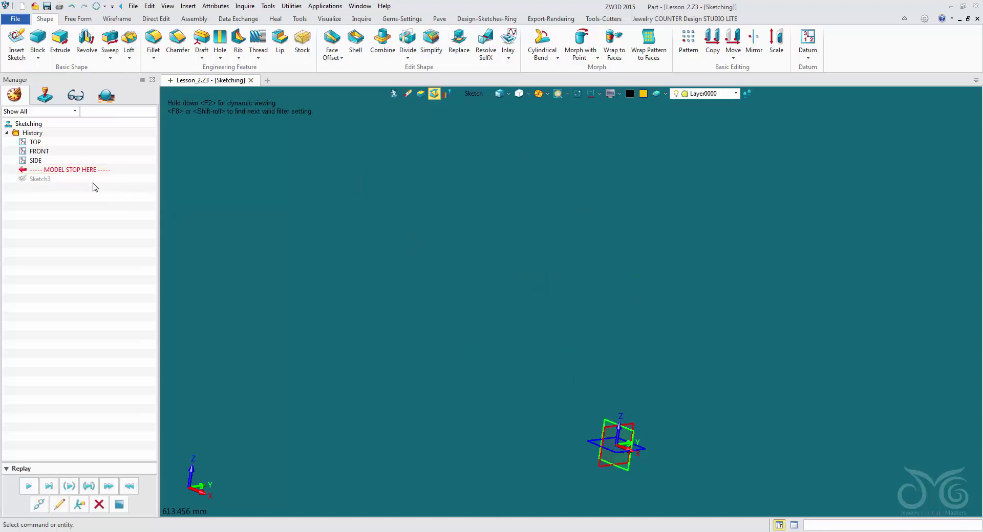
# - Create a block 200 mm long, 220 mm wide and 180 mm high from its center point above the datum planes
pyautogui.click(45, 41)
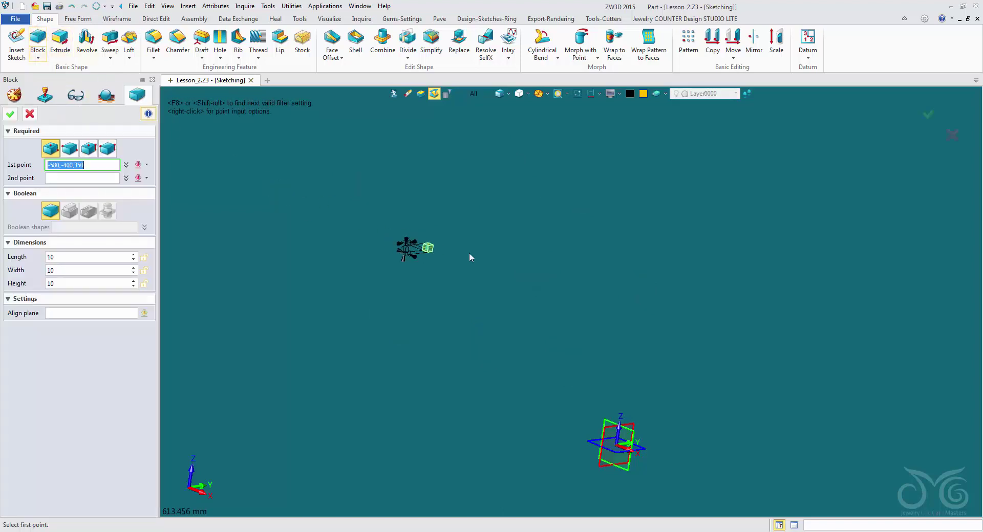
pyautogui.click(534, 301)
pyautogui.click(648, 251)
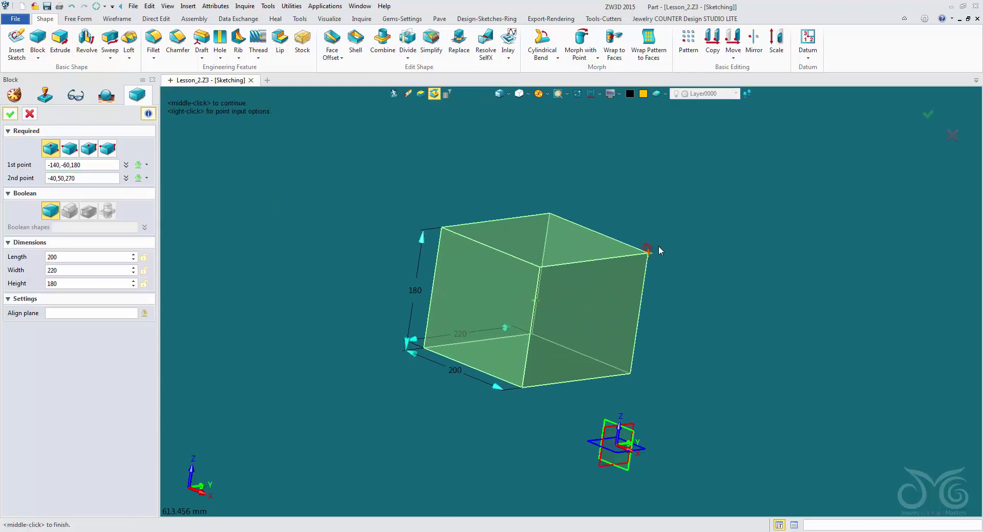
pyautogui.click(11, 114)
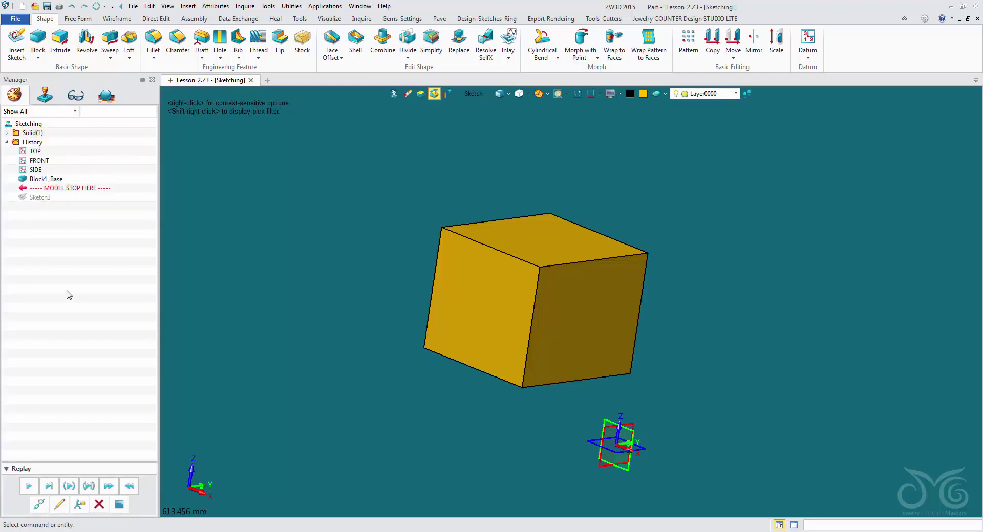
# - Reopen Sketch3 for editing with the new block in the background
pyautogui.click(60, 505)
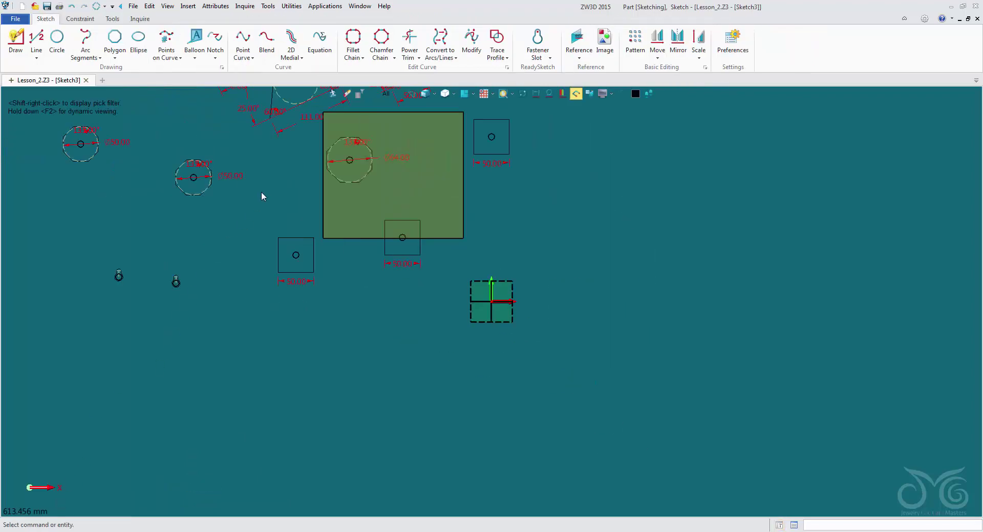
pyautogui.moveTo(266, 186); pyautogui.dragTo(329, 279, button='right')
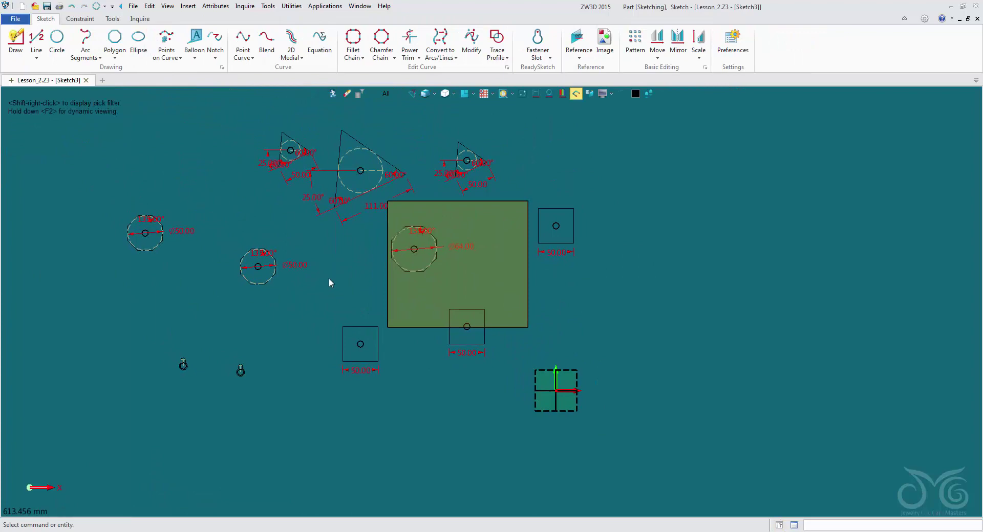
# - Project the block's front top edge onto the sketch plane as construction geometry with the Reference command
pyautogui.press('Home')
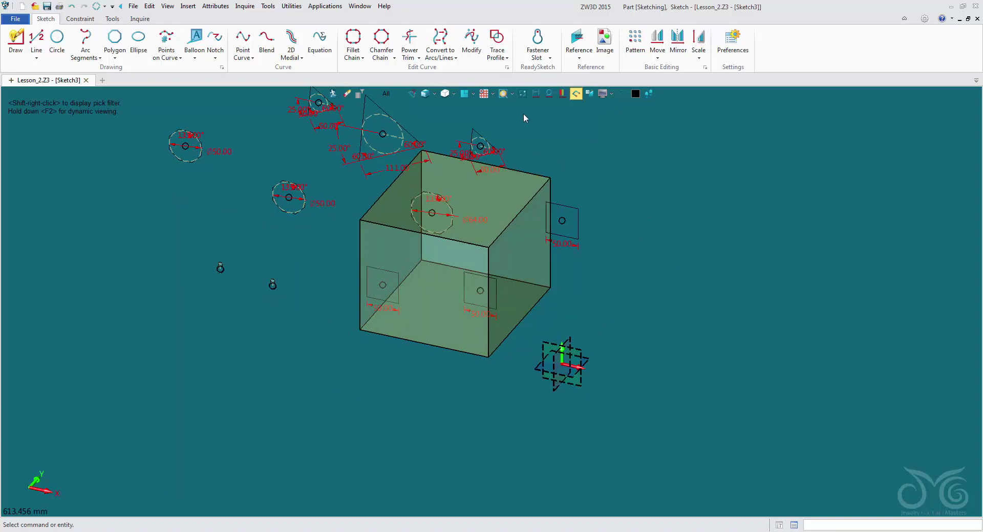
pyautogui.click(464, 94)
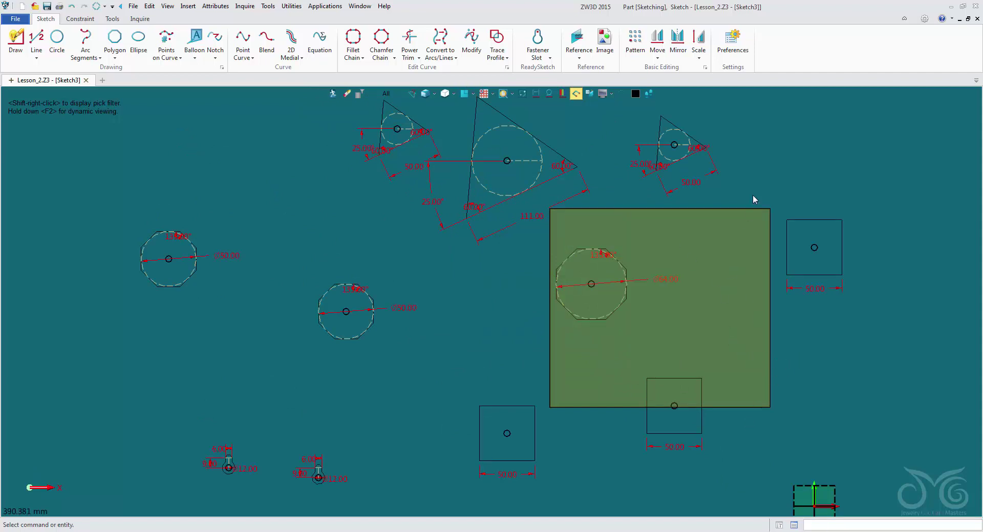
pyautogui.moveTo(734, 254); pyautogui.dragTo(725, 264, button='middle')
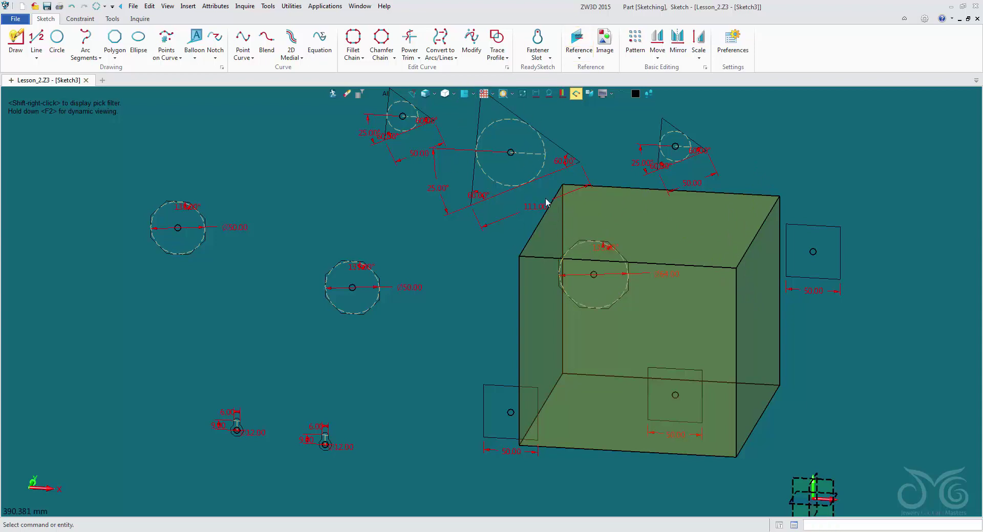
pyautogui.click(576, 44)
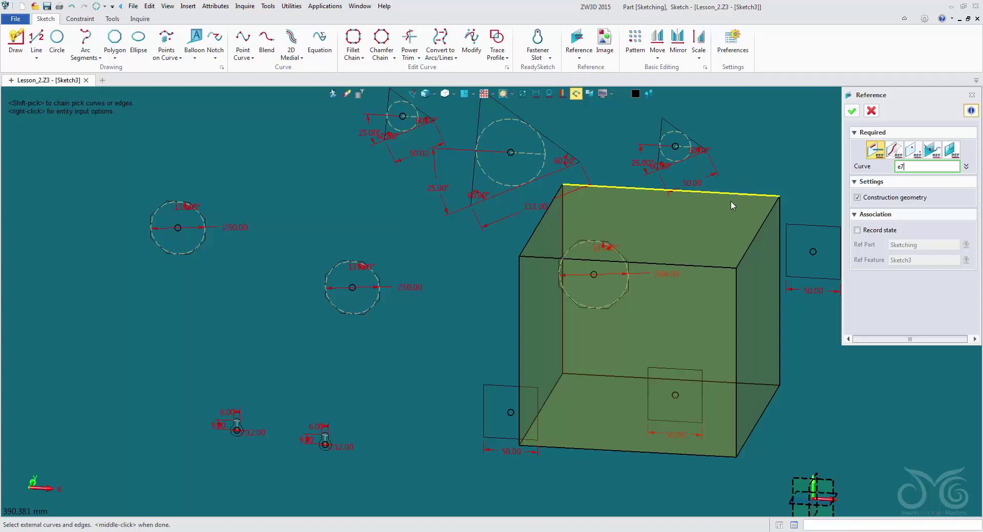
pyautogui.click(709, 266)
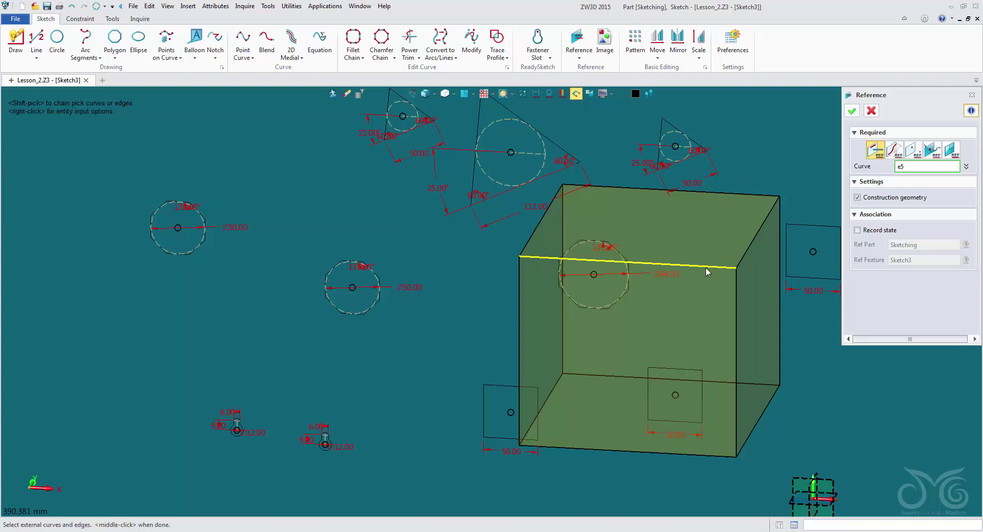
pyautogui.middleClick(699, 253)
pyautogui.click(696, 263)
pyautogui.middleClick(696, 263)
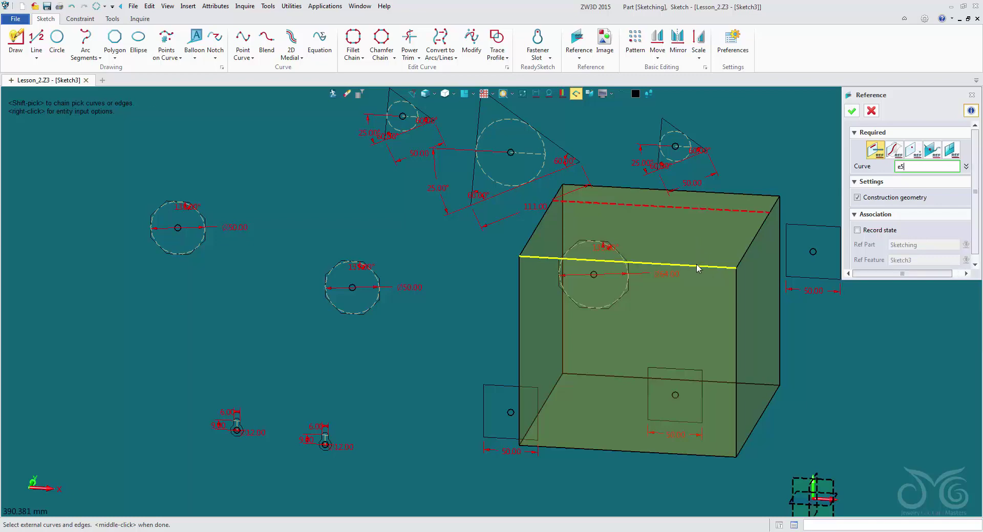
# - Add the intersection of the block's side face with the sketch plane as construction reference geometry
pyautogui.moveTo(761, 332)
pyautogui.mouseDown(button='right')
pyautogui.moveTo(846, 418)
pyautogui.moveTo(839, 442)
pyautogui.moveTo(786, 440)
pyautogui.moveTo(843, 450)
pyautogui.mouseUp(button='right')
pyautogui.click(893, 149)
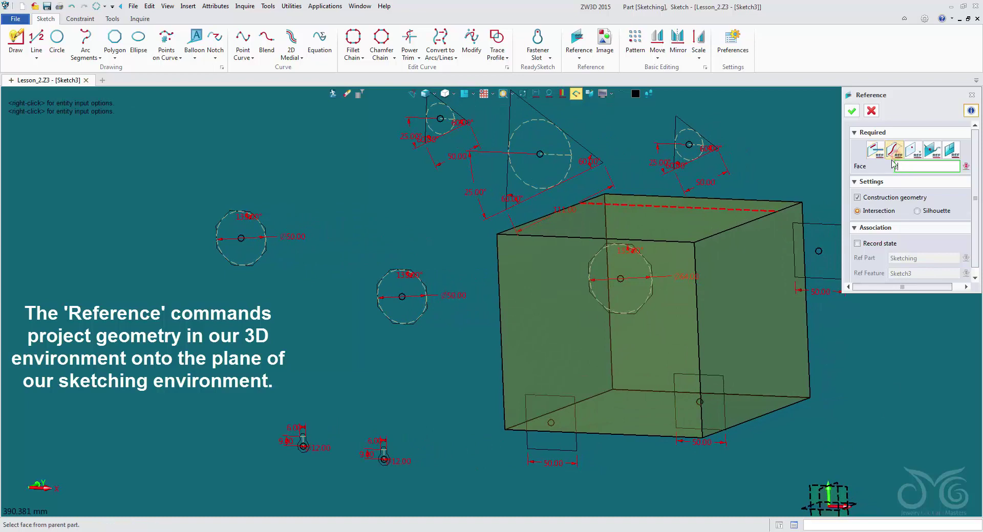
pyautogui.click(768, 267)
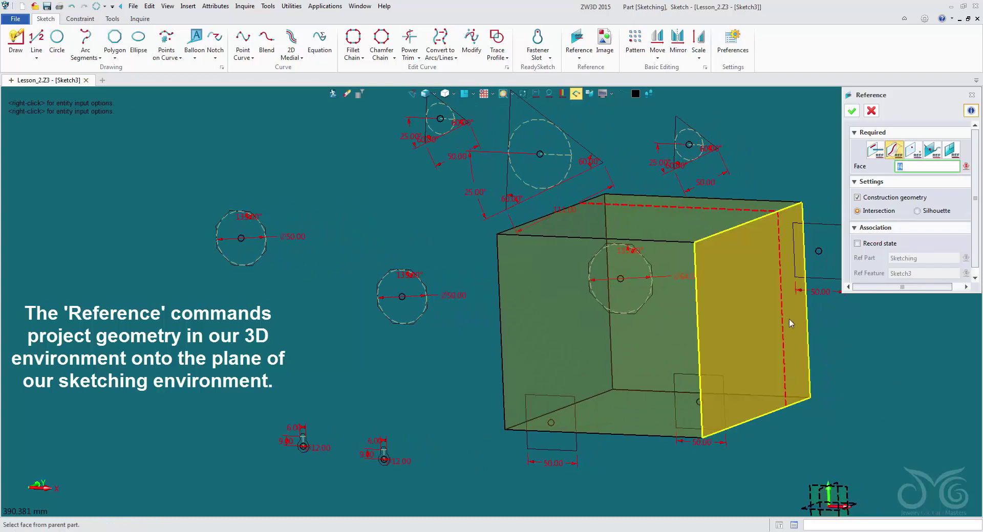
pyautogui.click(871, 111)
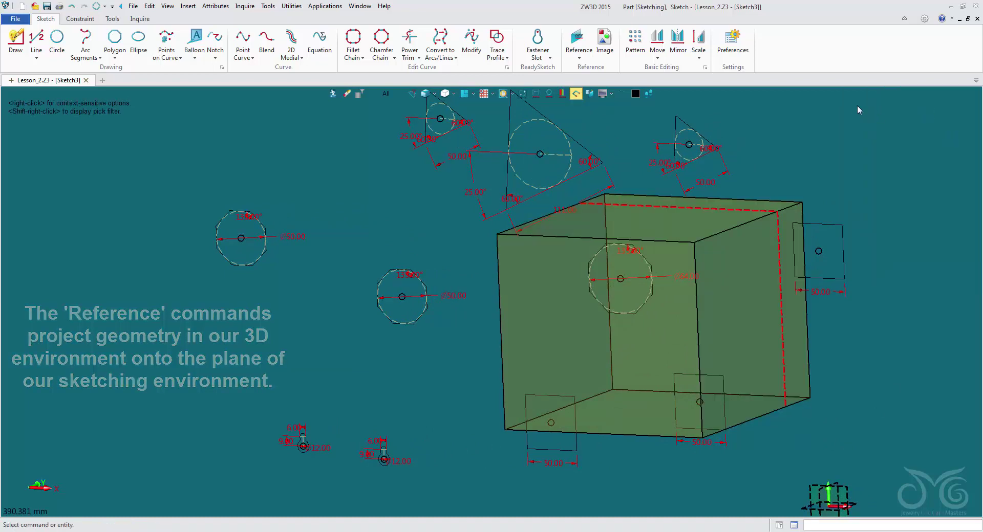
# - Exit the sketch, set the pick filter to Shape and hide the block
pyautogui.click(522, 93)
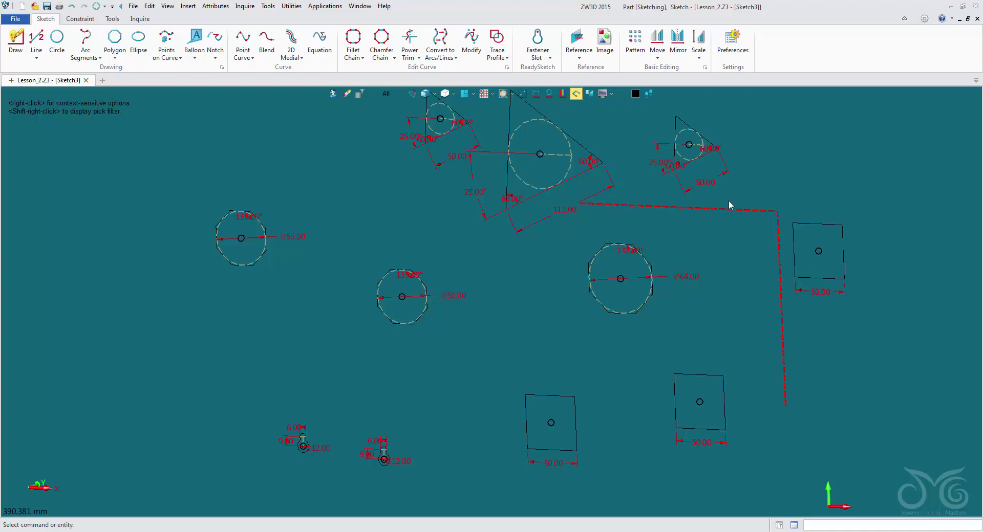
pyautogui.click(332, 94)
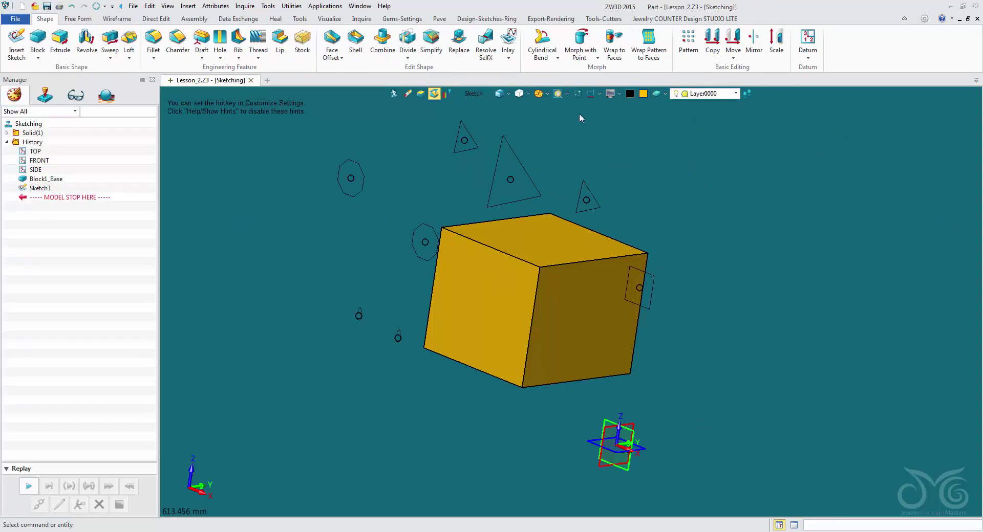
pyautogui.click(474, 94)
pyautogui.click(494, 187)
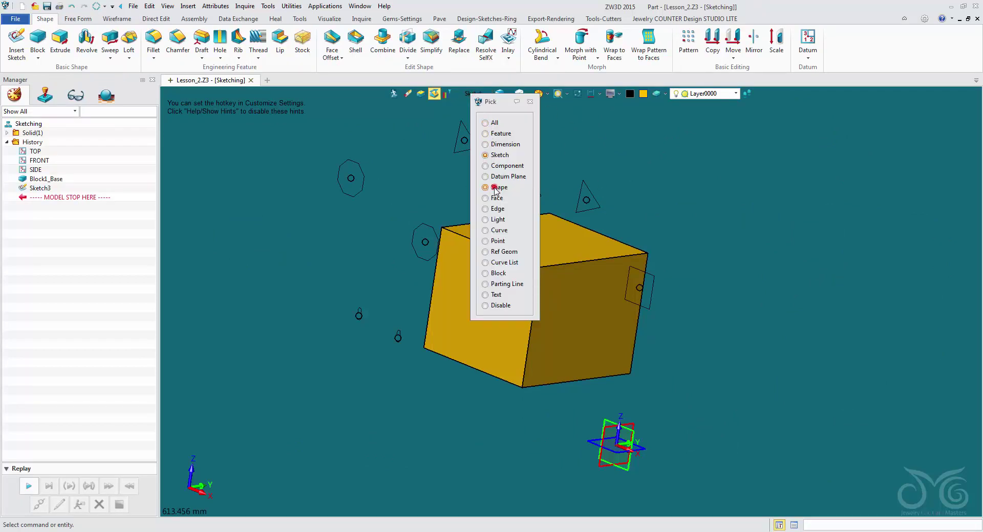
pyautogui.rightClick(502, 236)
pyautogui.click(516, 262)
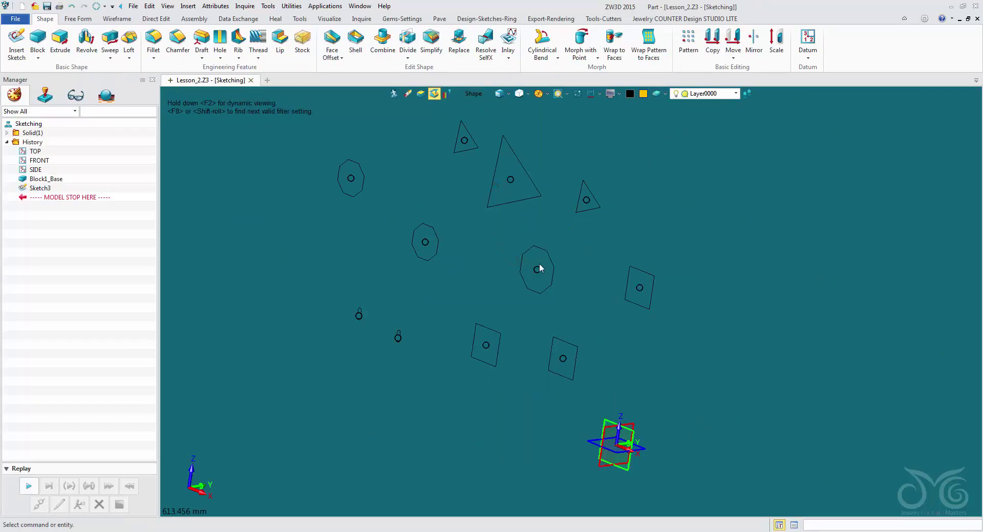
# - Set the pick filter to Sketch, and open Sketch3 to view its reference lines before exiting it
pyautogui.click(473, 93)
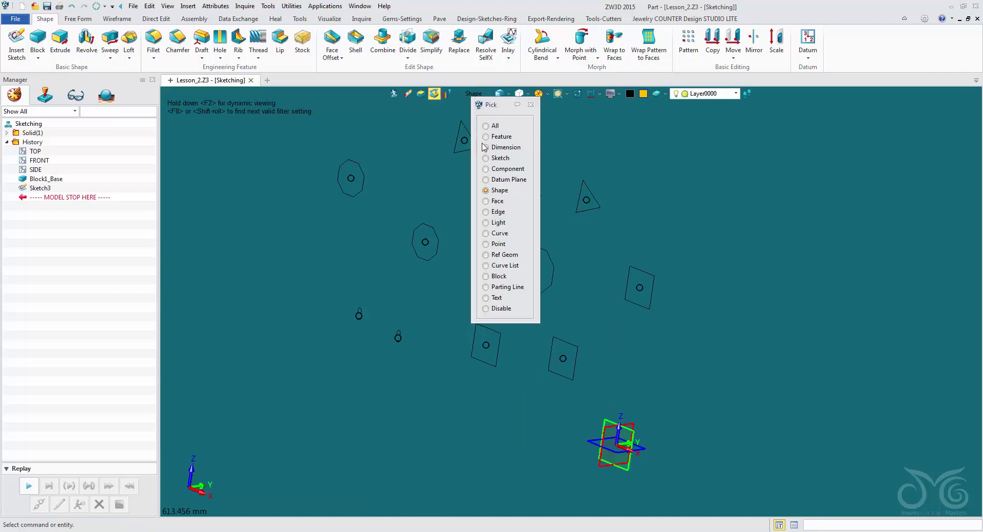
pyautogui.click(494, 159)
pyautogui.doubleClick(502, 167)
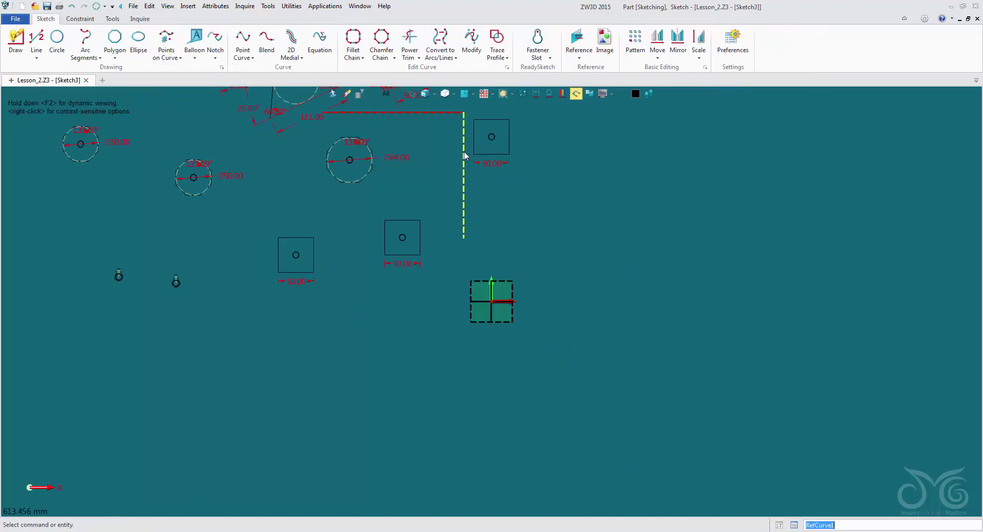
pyautogui.scroll(3, 536, 233)
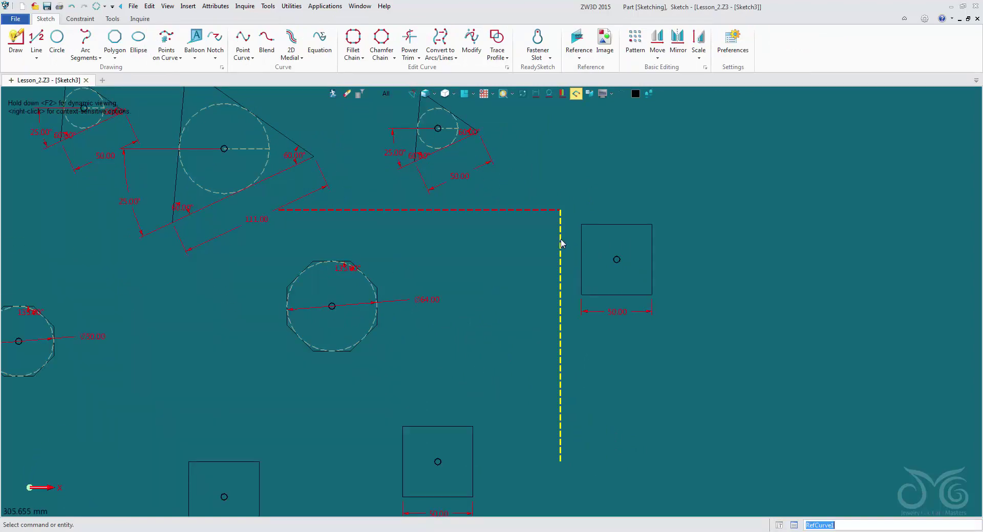
pyautogui.click(332, 93)
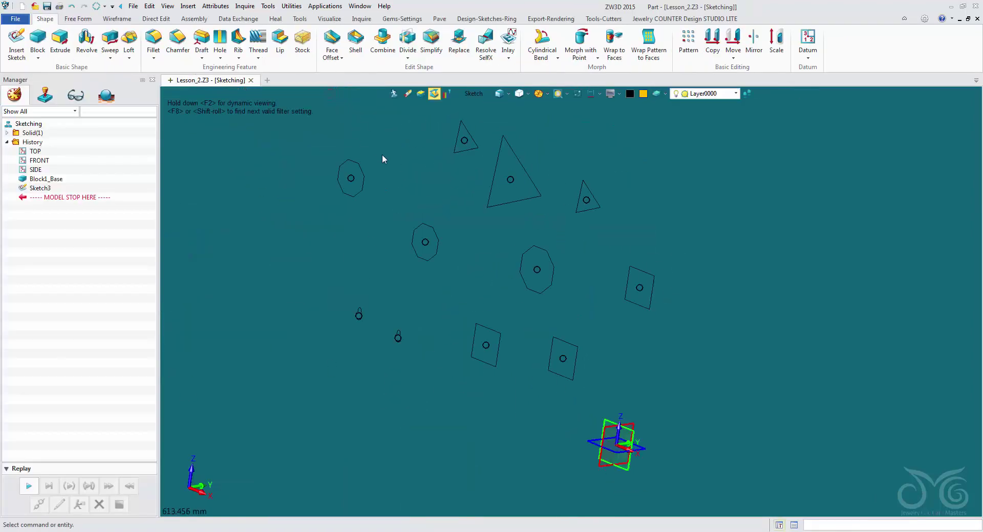
# - Reopen Sketch3, toggle the horizontal reference line from construction to regular geometry, and exit to the part
pyautogui.doubleClick(549, 257)
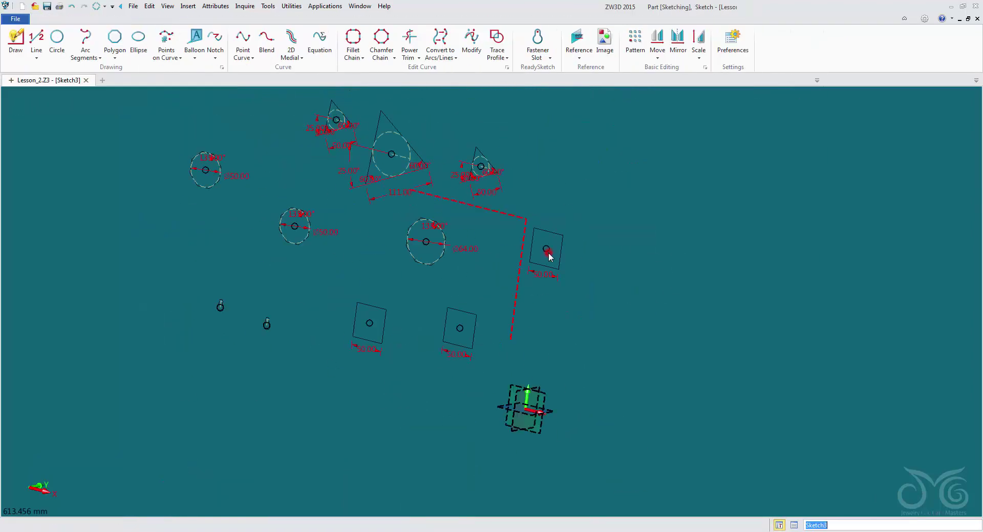
pyautogui.scroll(2, 505, 241)
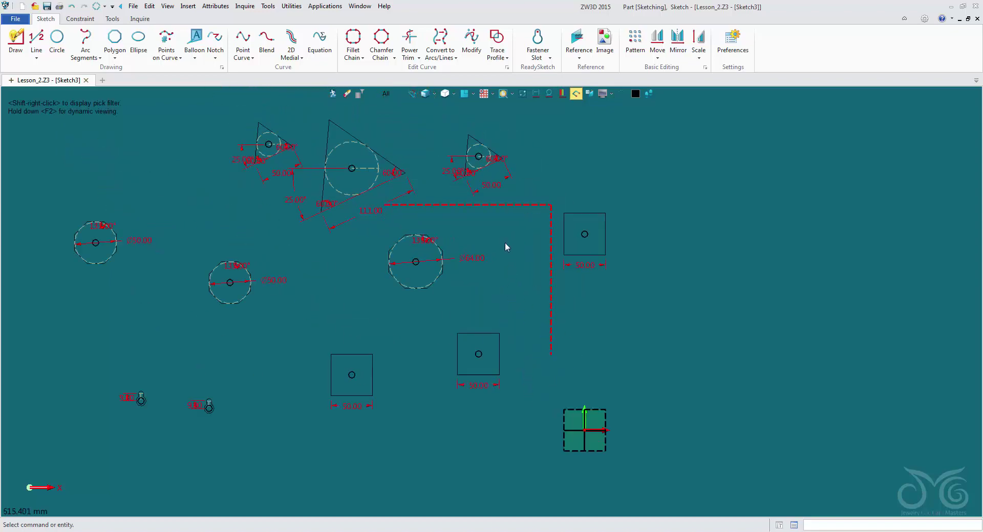
pyautogui.rightClick(514, 196)
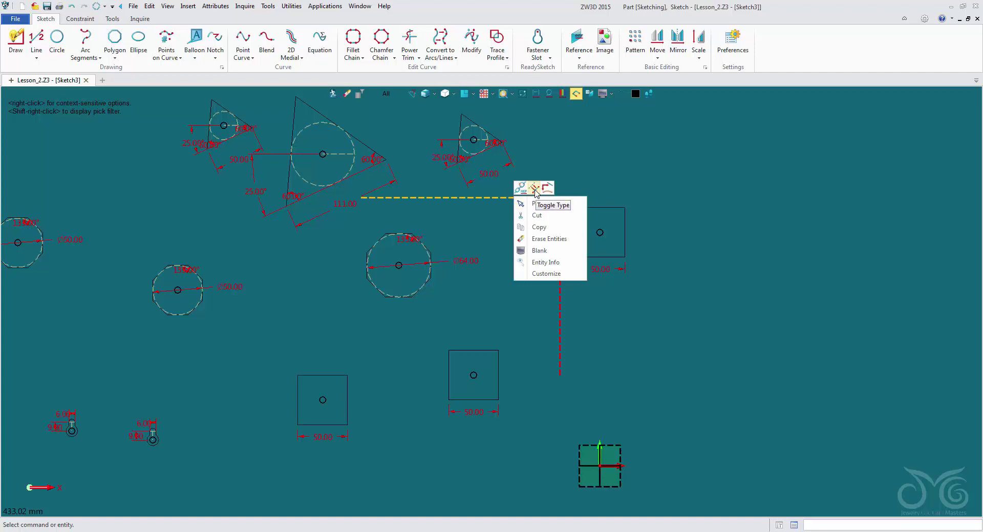
pyautogui.click(535, 189)
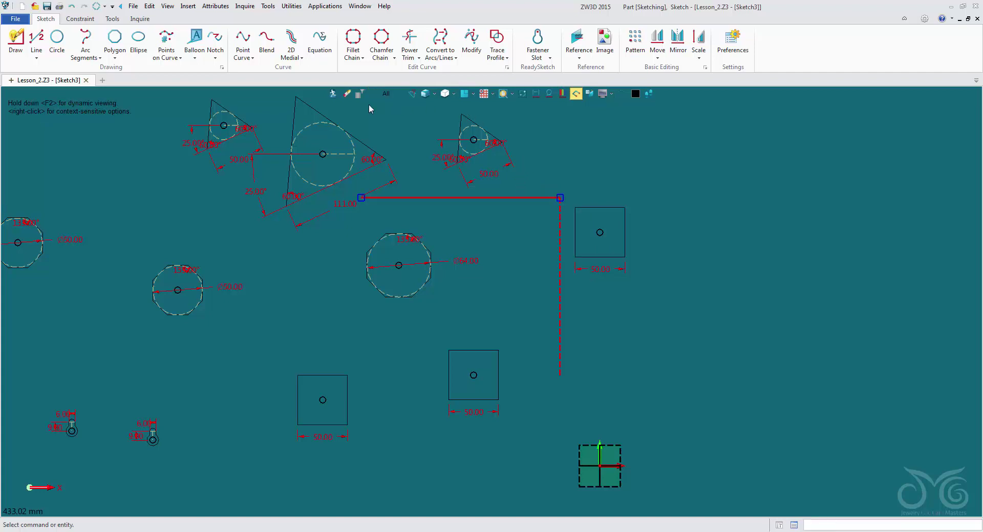
pyautogui.click(333, 93)
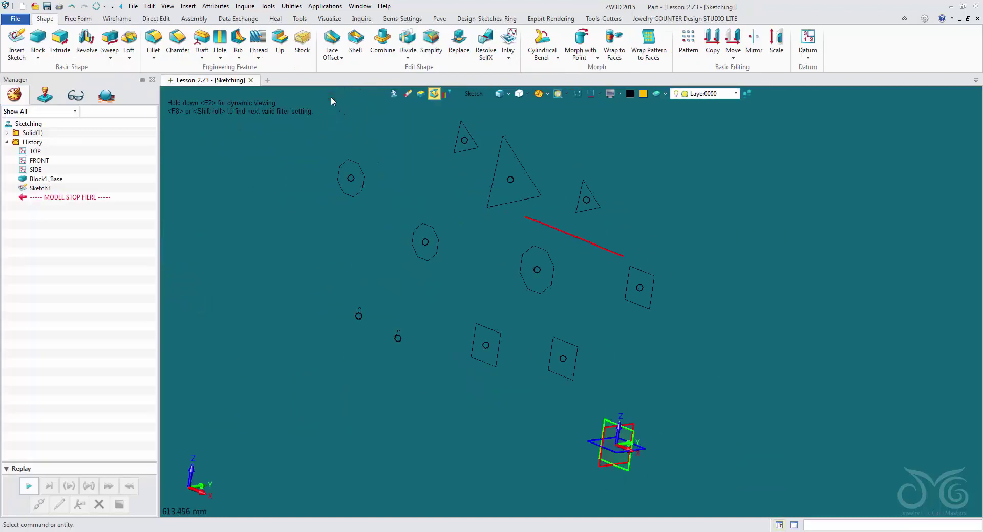
# - Reopen Sketch3 and toggle the upper side of the square beside the vertical reference line to construction geometry
pyautogui.doubleClick(565, 237)
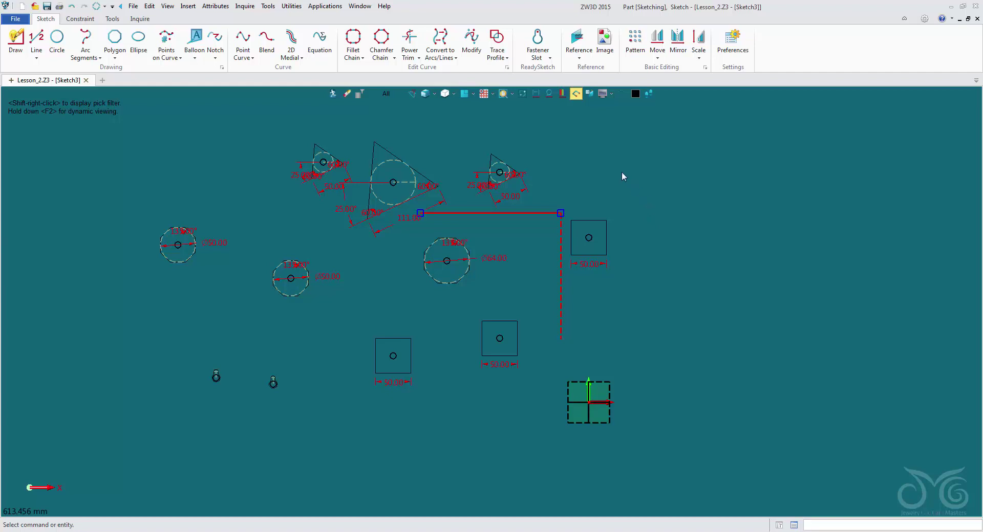
pyautogui.rightClick(588, 222)
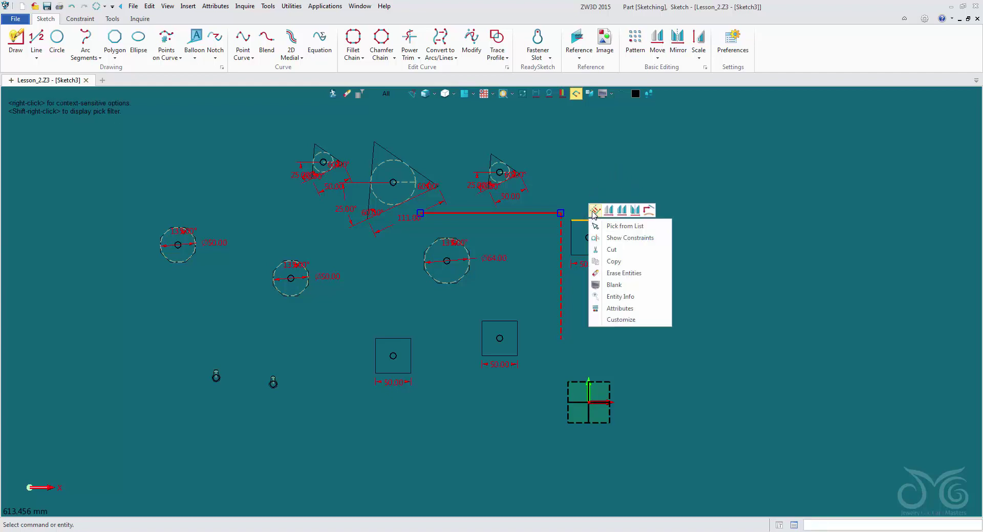
pyautogui.click(594, 210)
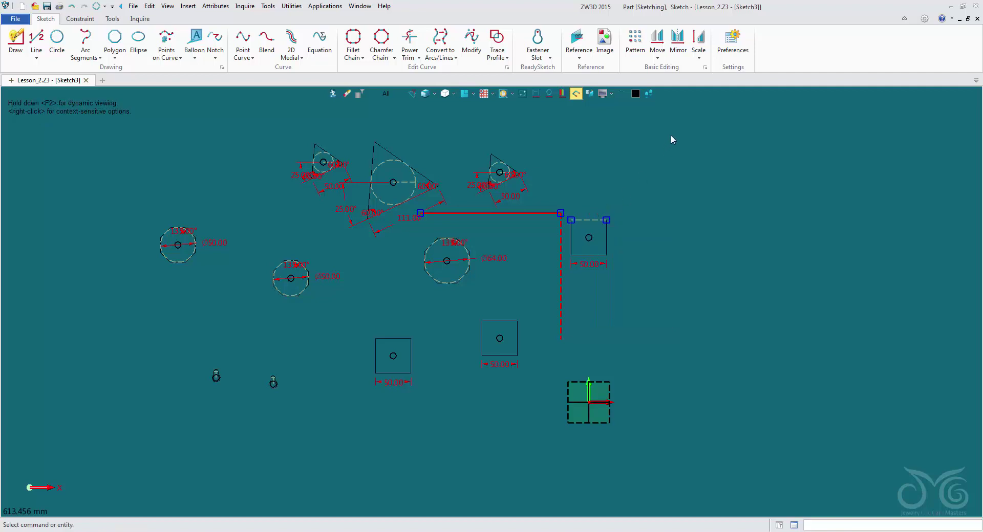
# - Turn the horizontal reference line back into construction geometry with Toggle Type and exit the sketch
pyautogui.click(705, 69)
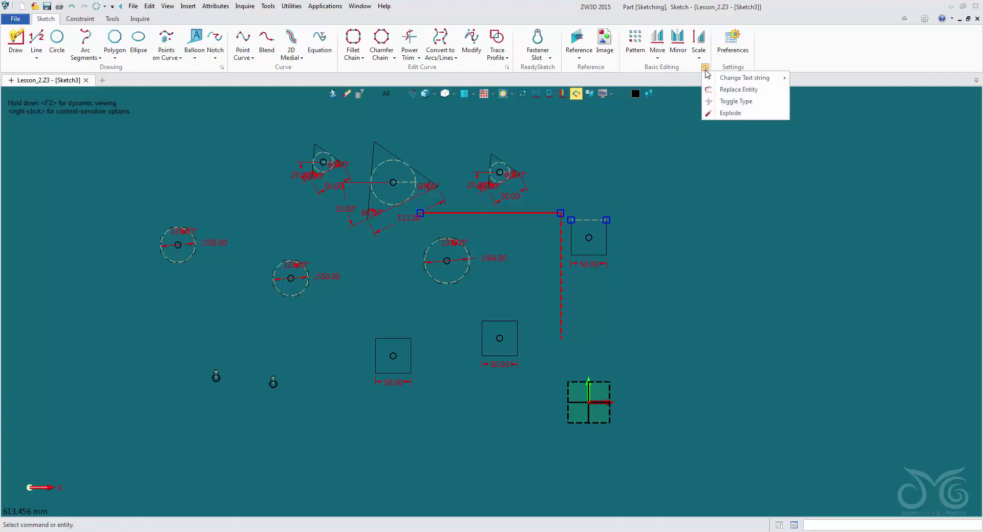
pyautogui.click(713, 102)
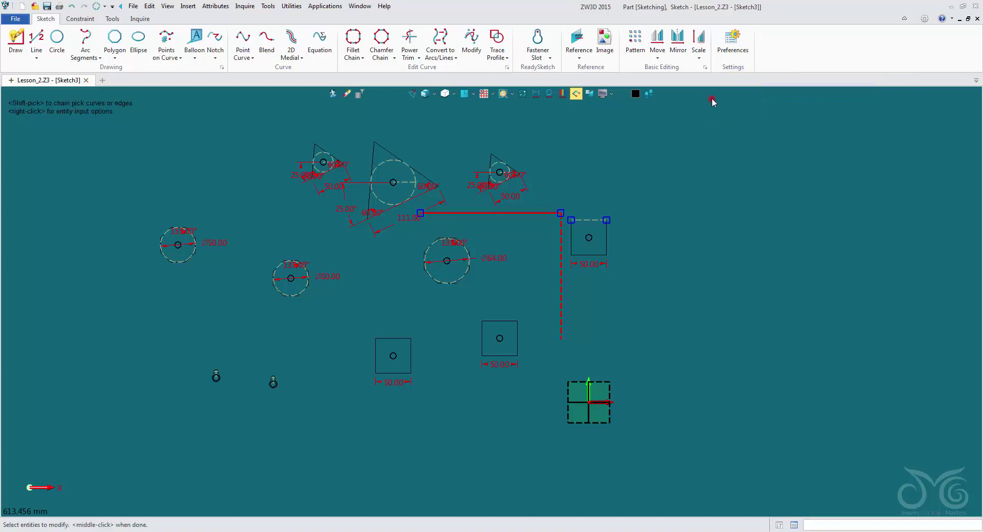
pyautogui.click(531, 214)
pyautogui.middleClick(548, 183)
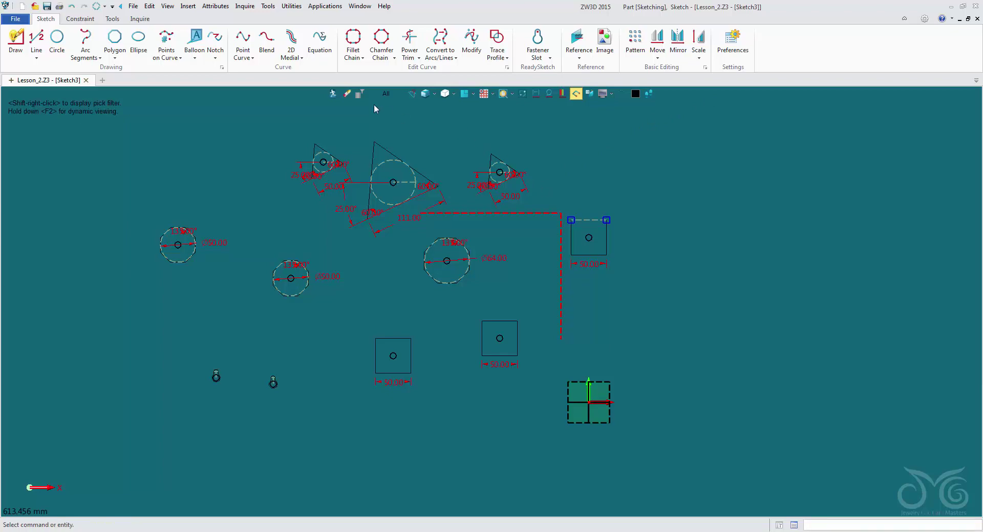
pyautogui.click(333, 94)
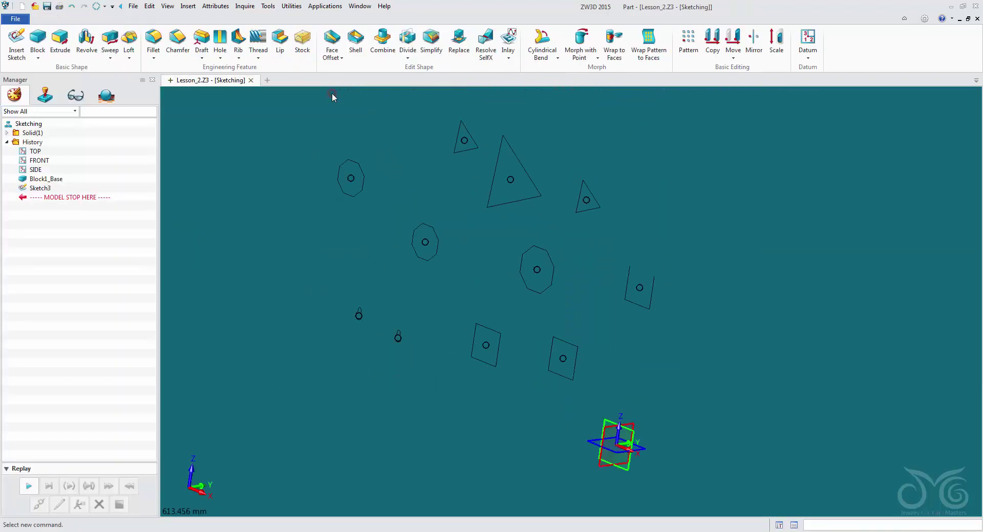
# - Reopen Sketch3 and load the butterfly_PNG1037 picture with the Image command
pyautogui.click(652, 299)
pyautogui.doubleClick(627, 284)
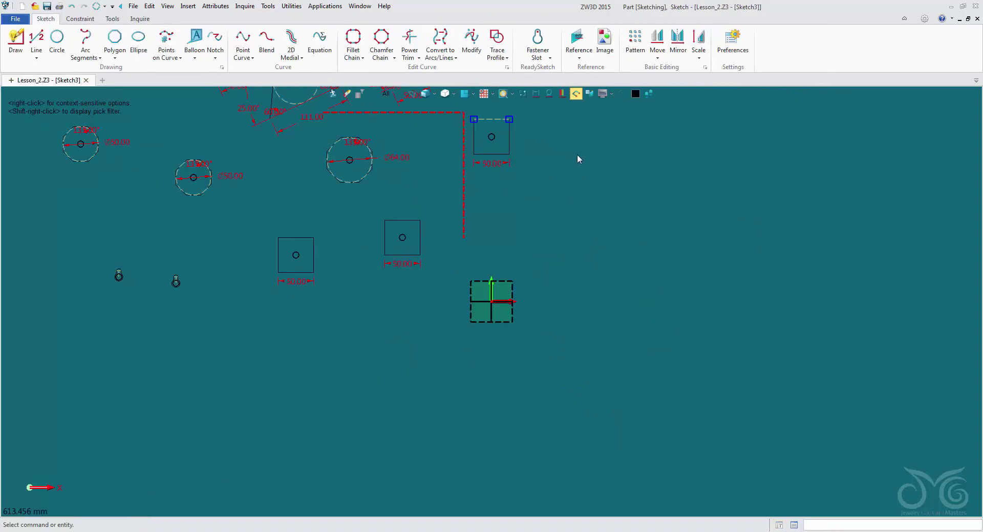
pyautogui.moveTo(577, 158); pyautogui.dragTo(710, 233, button='middle')
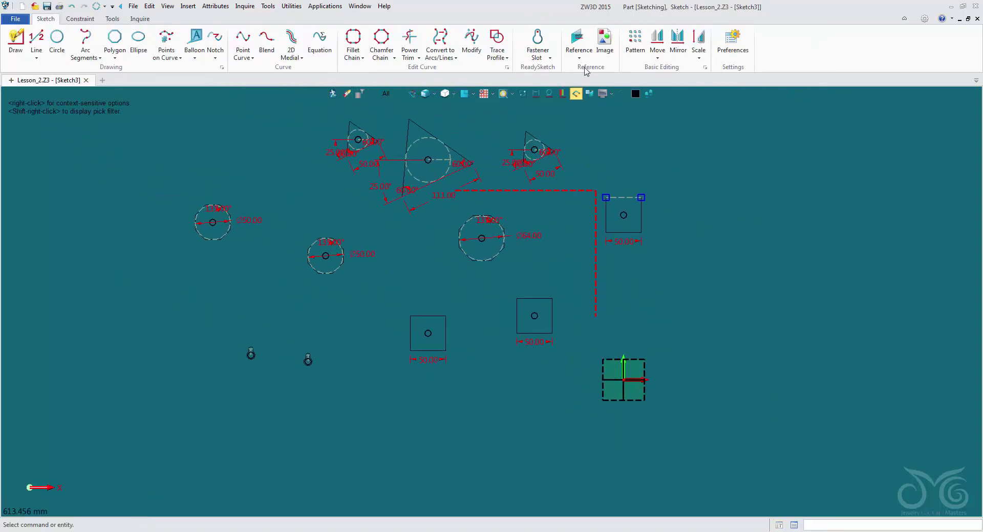
pyautogui.click(605, 43)
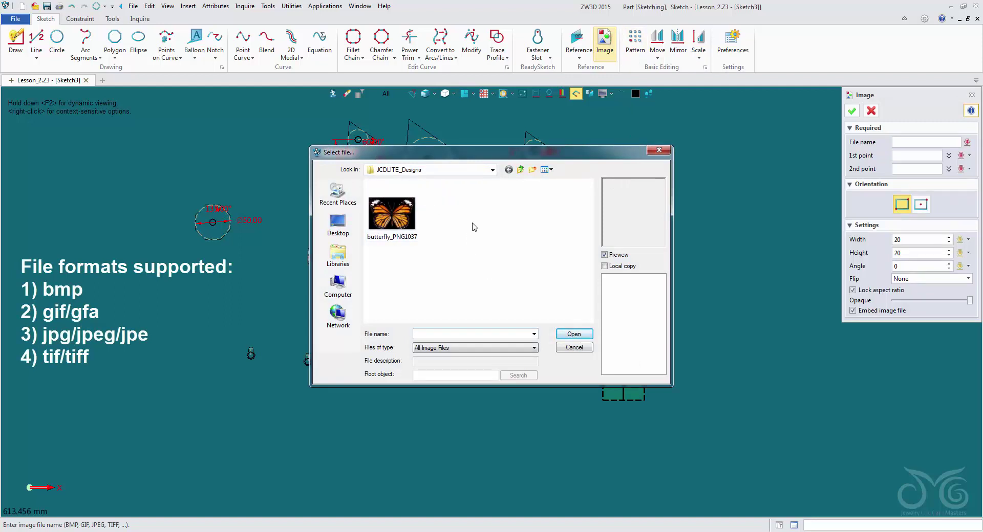
pyautogui.click(394, 218)
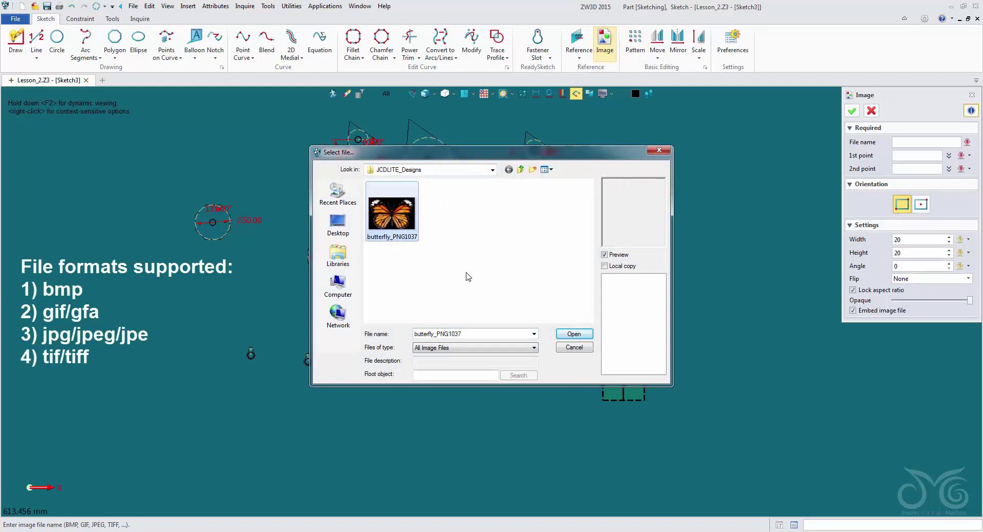
pyautogui.click(572, 334)
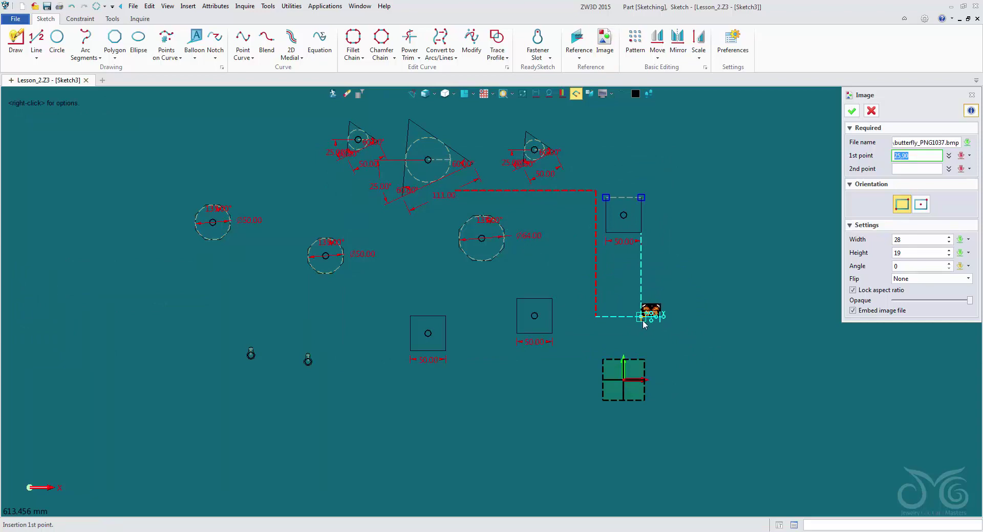
# - Place the butterfly image with its lower corner directly above the origin, spanning about 149 mm wide by 102 mm high
pyautogui.scroll(5, 650, 325)
pyautogui.click(578, 337)
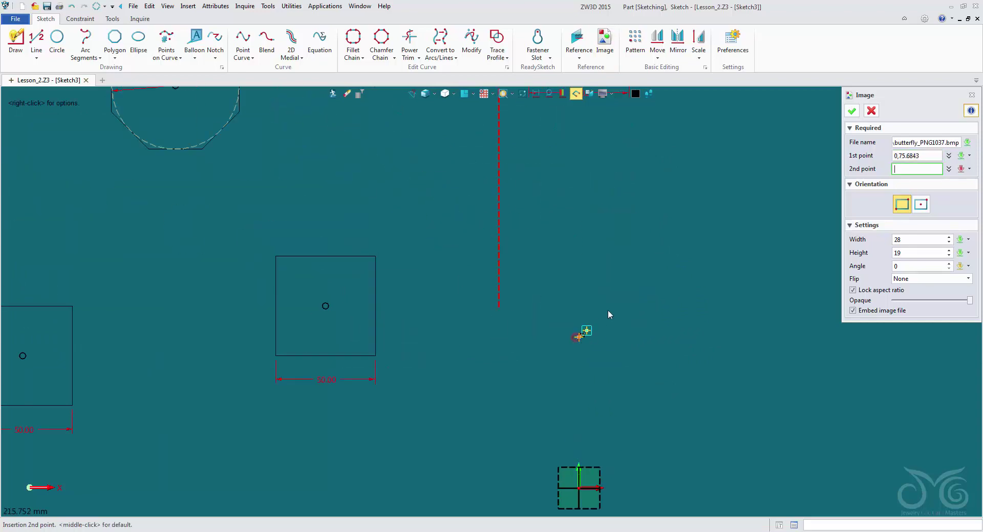
pyautogui.scroll(-3, 752, 213)
pyautogui.moveTo(762, 202); pyautogui.dragTo(544, 332, button='middle')
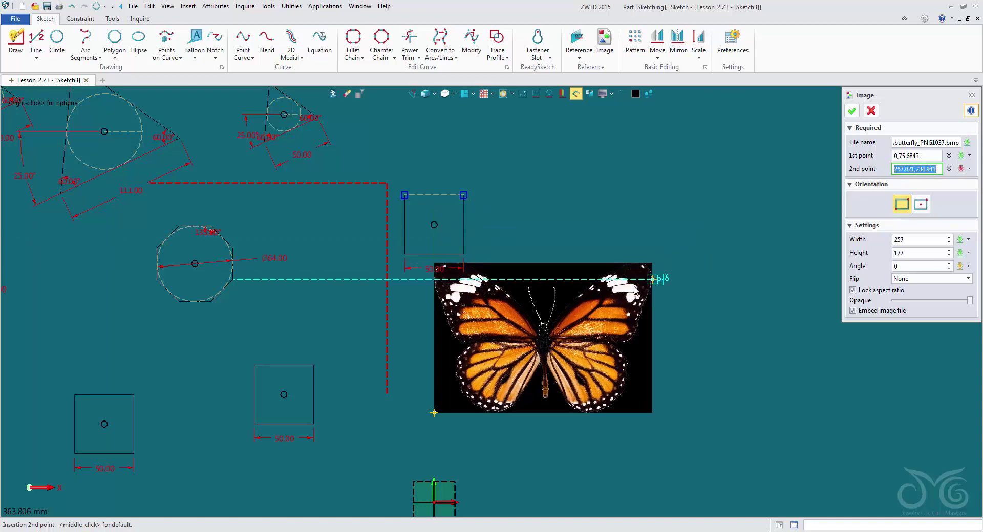
pyautogui.click(611, 302)
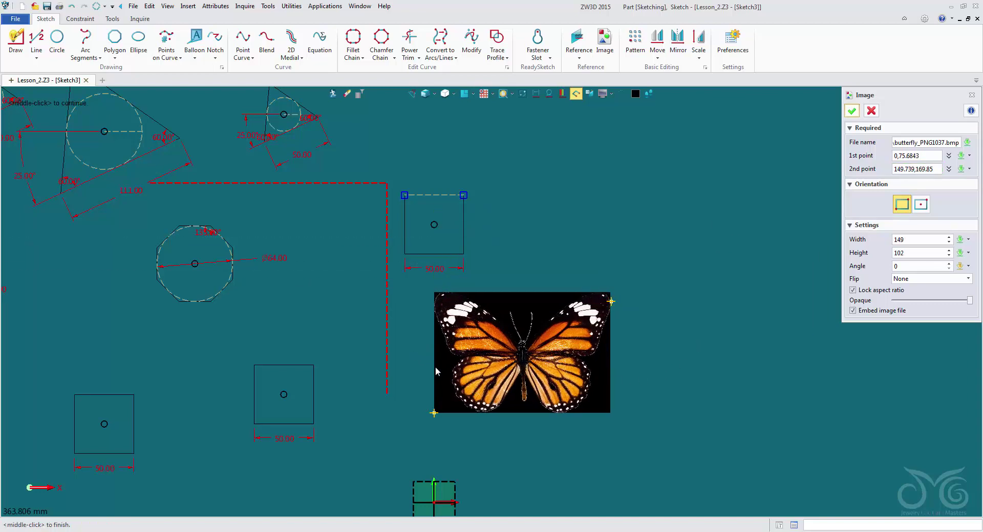
# - Set the butterfly image's width to 157 mm with the aspect ratio locked, and finish inserting it
pyautogui.click(919, 240)
pyautogui.scroll(-13, 919, 240)
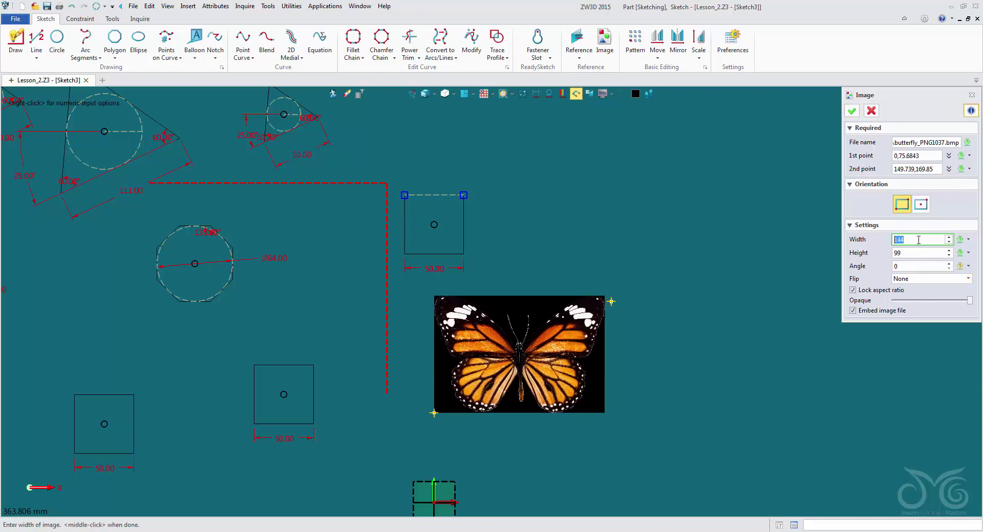
pyautogui.scroll(16, 916, 239)
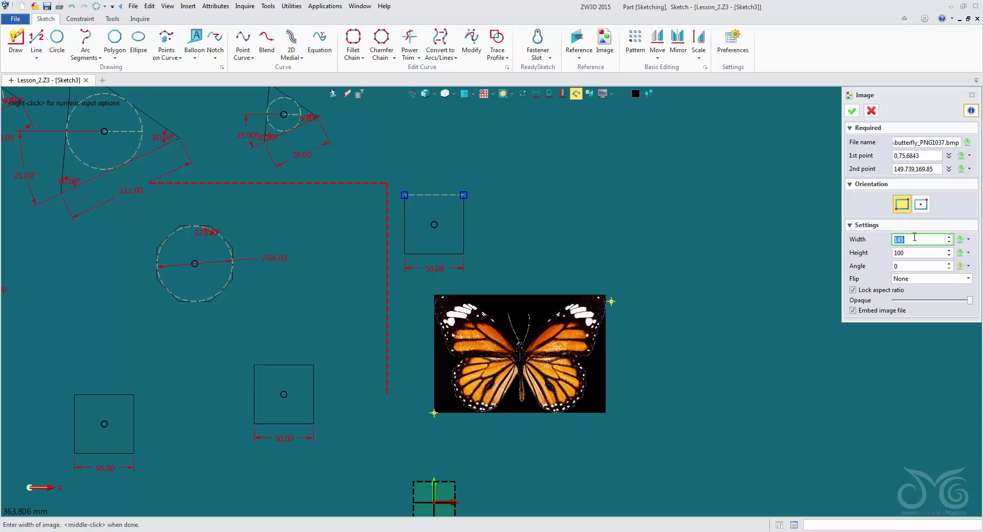
pyautogui.scroll(5, 914, 238)
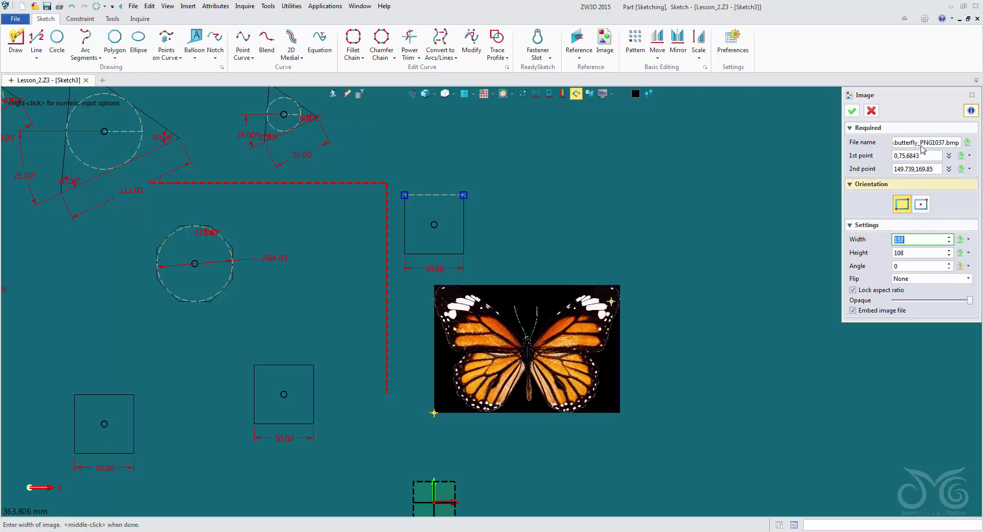
pyautogui.click(852, 111)
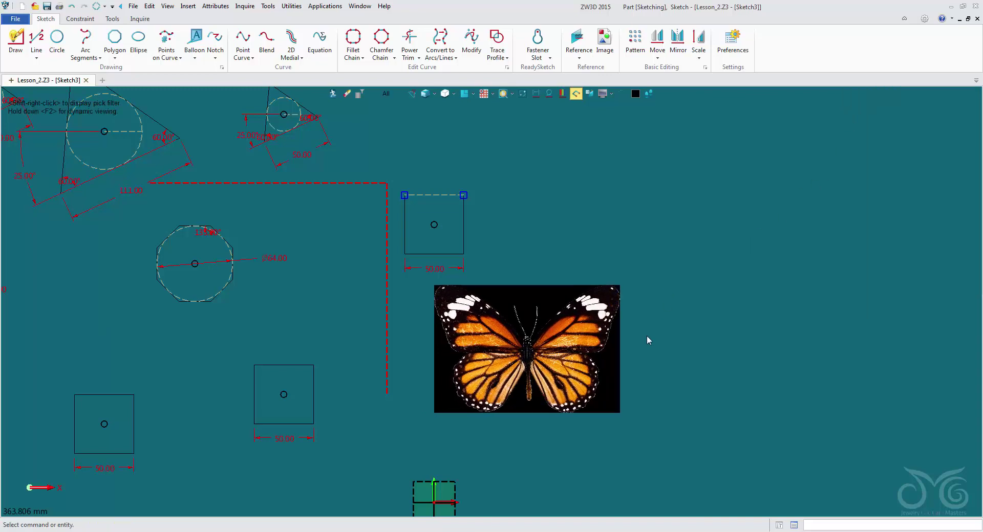
# - Begin a Point Curve beside the butterfly's head and trace the left upper wing's top edge to the rounded wing tip
pyautogui.click(505, 395)
pyautogui.scroll(3, 504, 398)
pyautogui.click(509, 172)
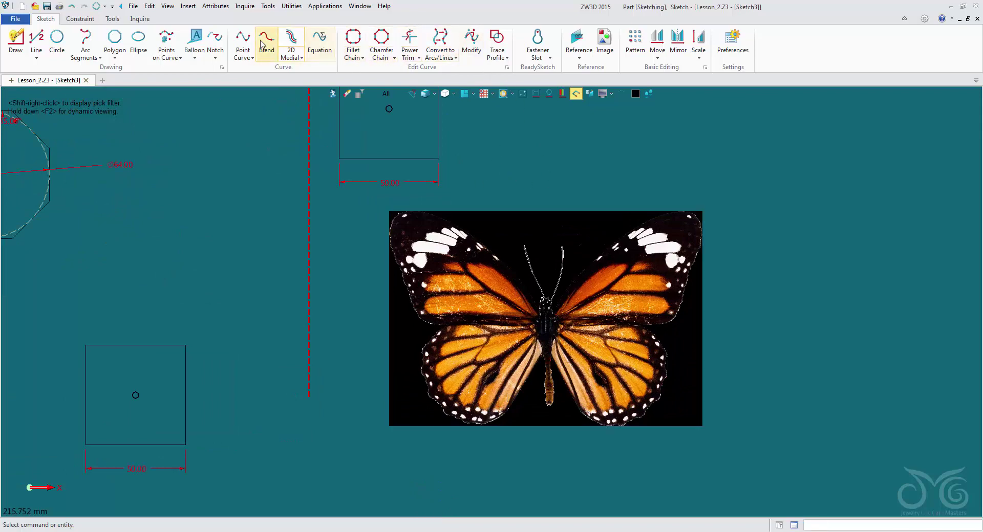
pyautogui.click(243, 38)
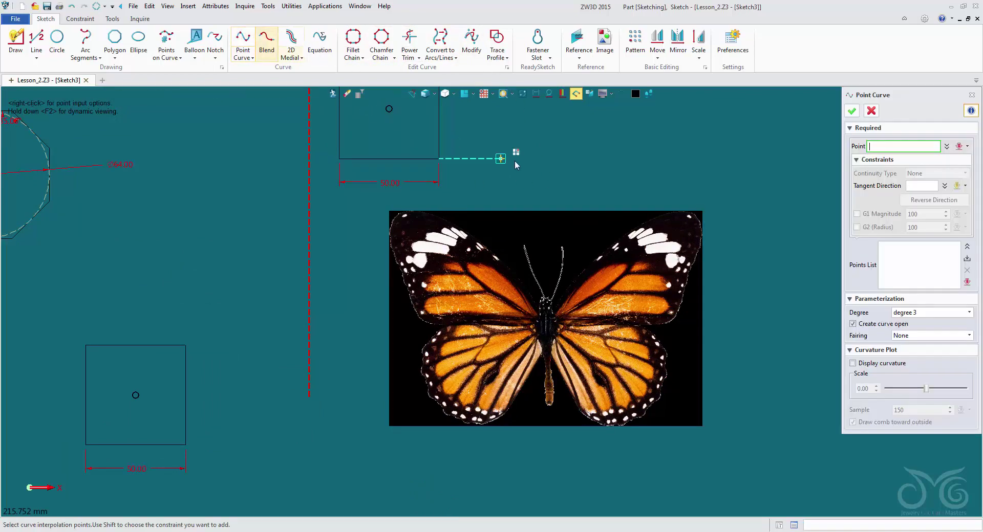
pyautogui.scroll(3, 507, 211)
pyautogui.click(565, 393)
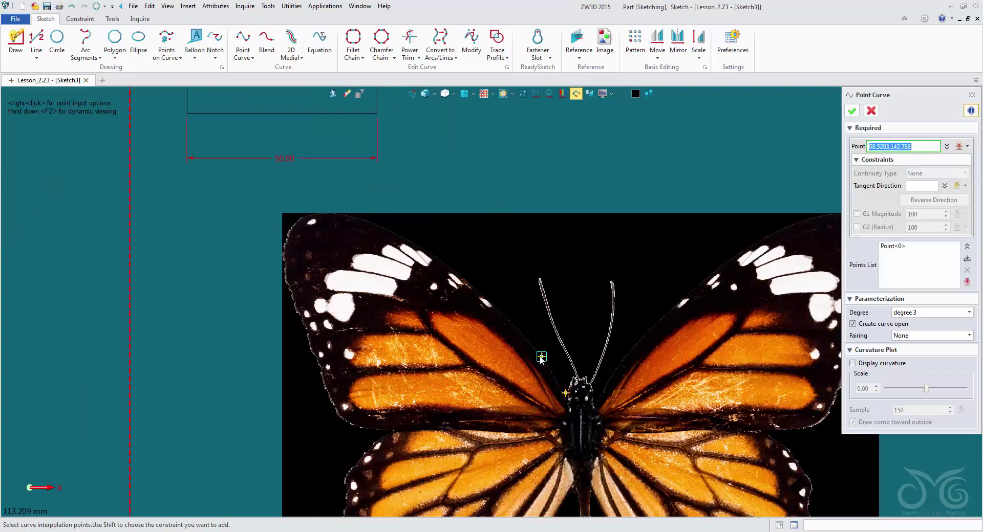
pyautogui.click(538, 356)
pyautogui.click(481, 295)
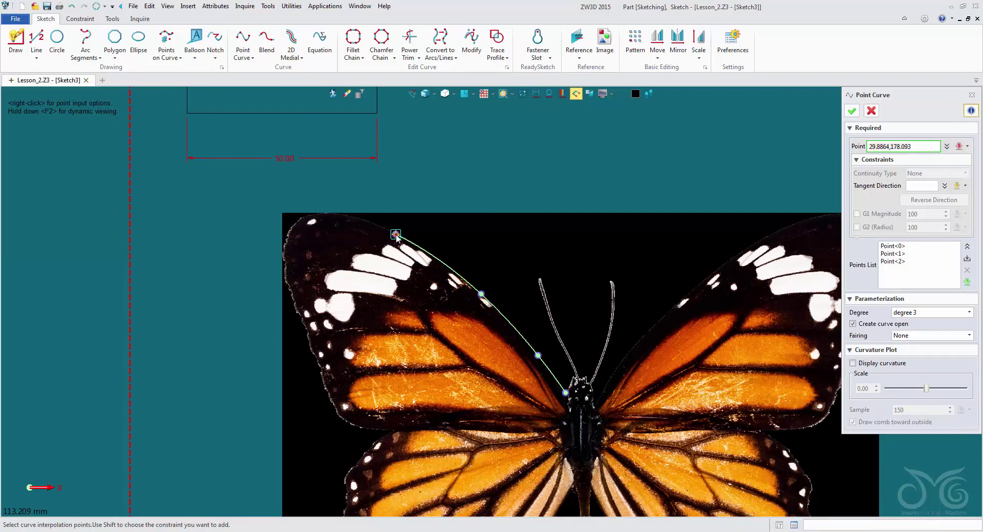
pyautogui.click(396, 234)
pyautogui.click(318, 214)
pyautogui.click(290, 226)
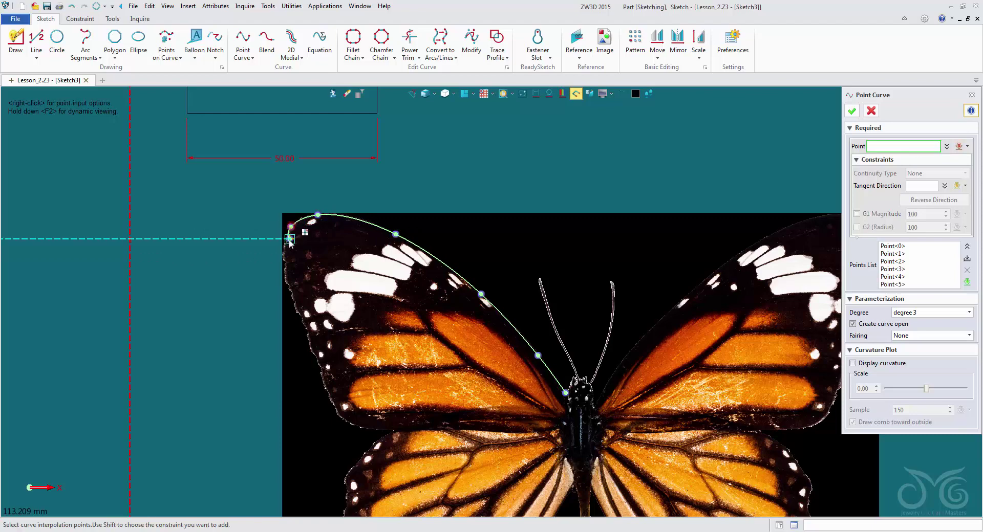
# - Continue the point curve down the left upper wing's outer edge to the notch between the two wings
pyautogui.click(282, 255)
pyautogui.click(292, 299)
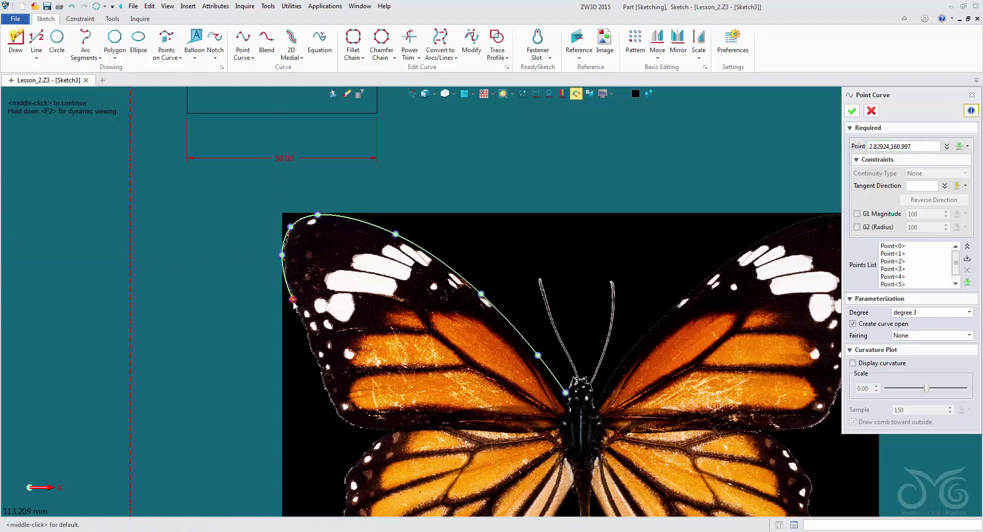
pyautogui.click(311, 353)
pyautogui.click(328, 394)
pyautogui.click(342, 419)
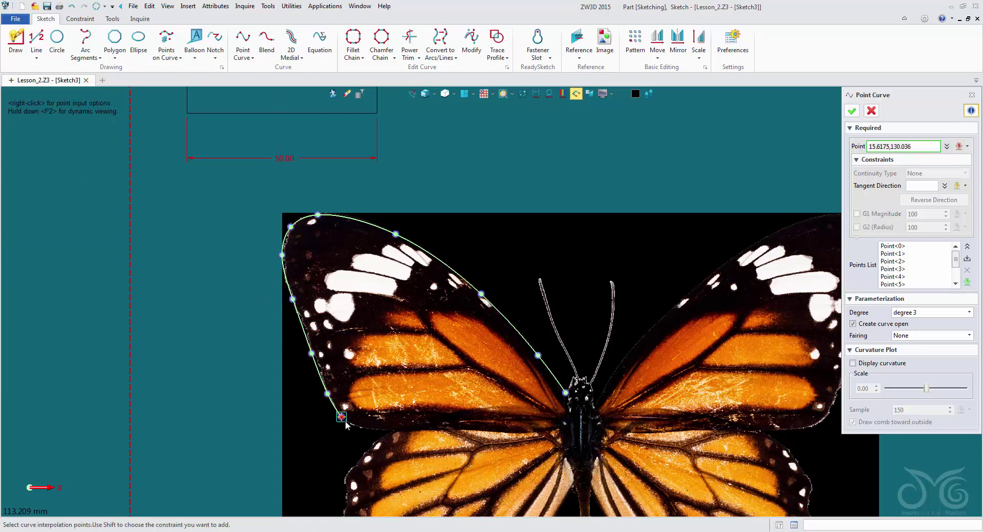
pyautogui.click(377, 430)
pyautogui.click(396, 434)
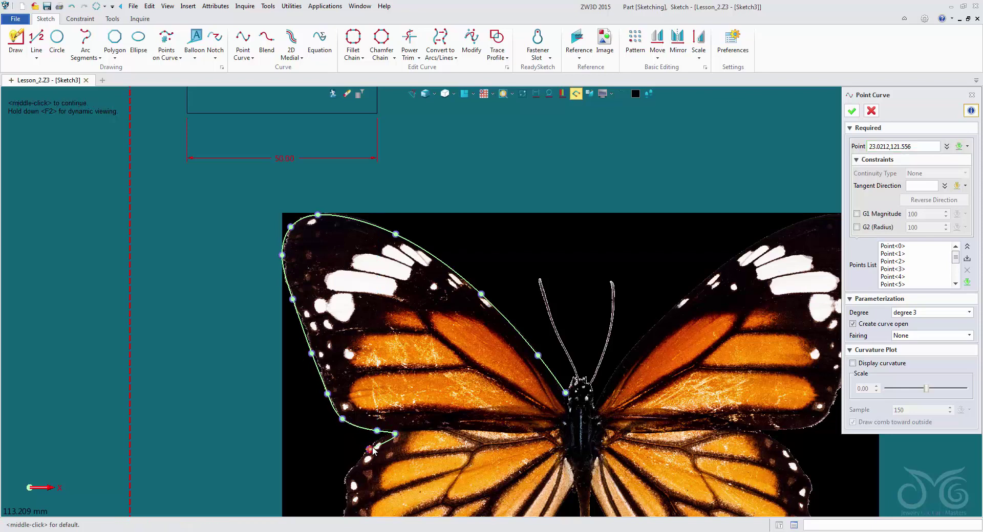
# - Trace the left lower wing's outline with curve points from the notch around to where the wing meets the body
pyautogui.moveTo(373, 448); pyautogui.dragTo(397, 243, button='middle')
pyautogui.click(395, 244)
pyautogui.click(373, 261)
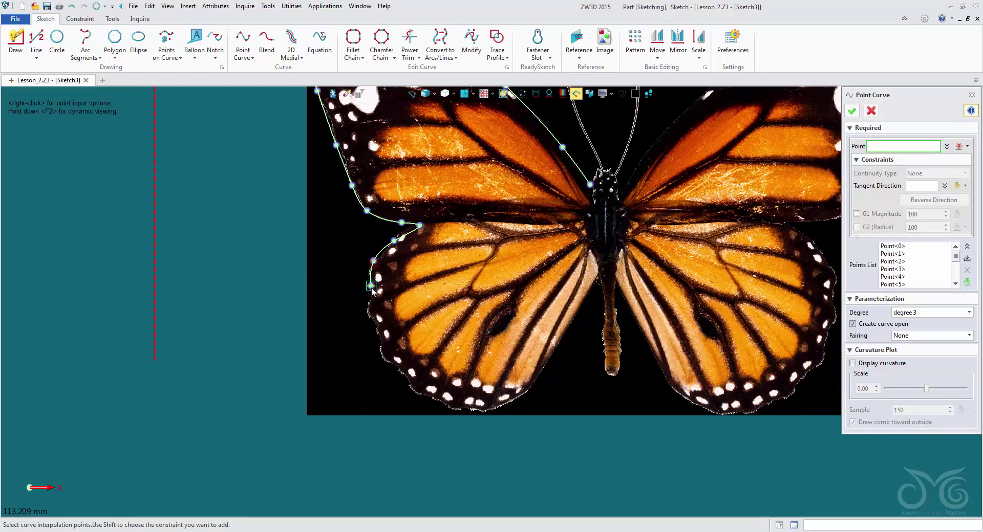
pyautogui.click(371, 288)
pyautogui.click(382, 351)
pyautogui.click(418, 387)
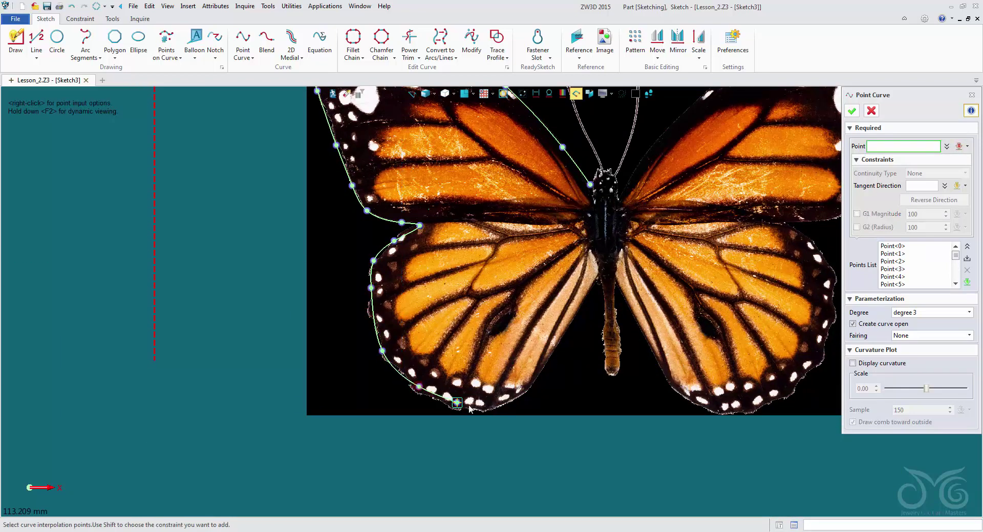
pyautogui.click(477, 411)
pyautogui.click(527, 393)
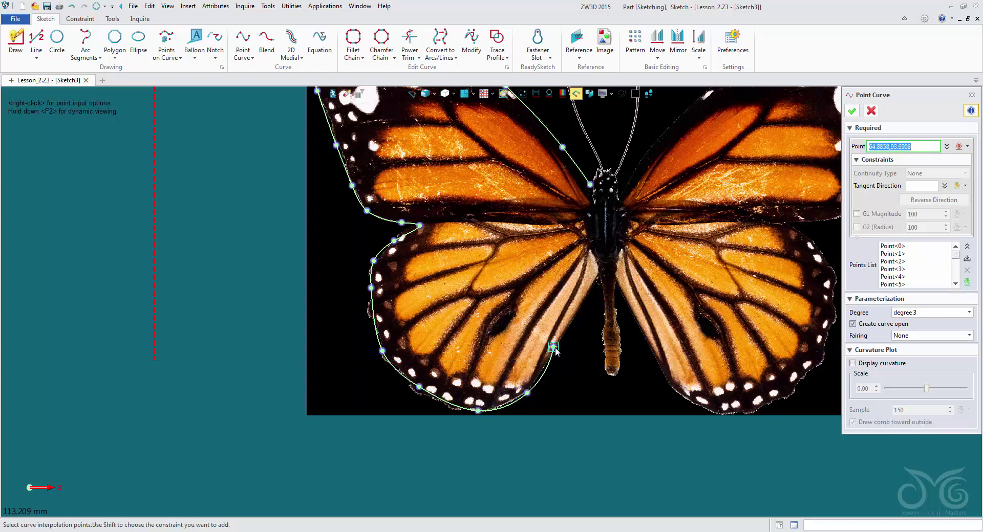
pyautogui.click(555, 347)
pyautogui.click(597, 278)
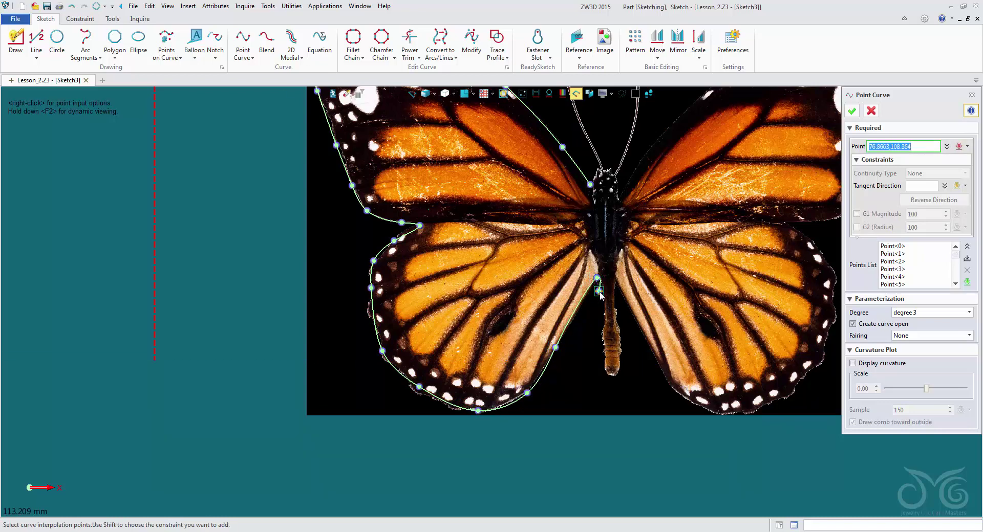
# - Extend the point curve down the left side of the butterfly's body to the tail tip and finish the open curve
pyautogui.click(601, 293)
pyautogui.click(602, 320)
pyautogui.click(603, 349)
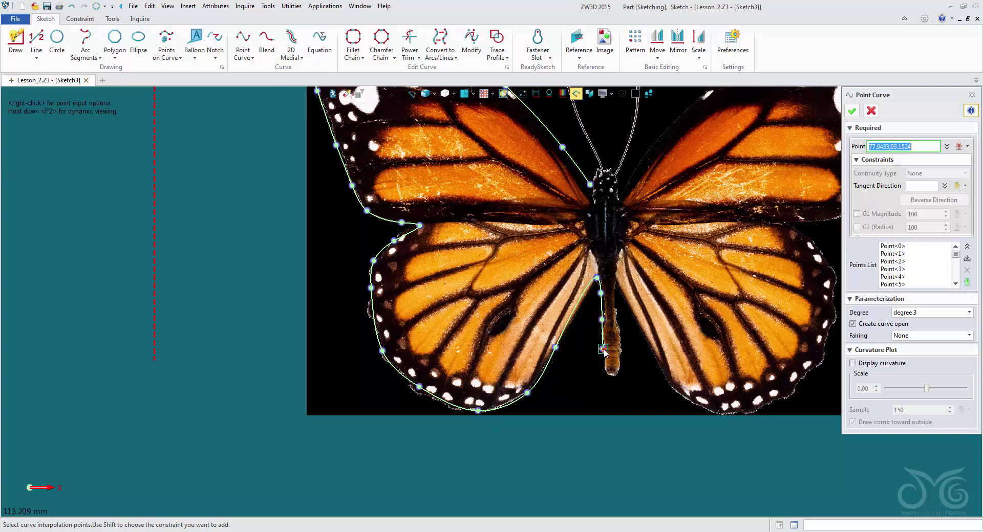
pyautogui.click(611, 374)
pyautogui.middleClick(627, 325)
pyautogui.moveTo(662, 221); pyautogui.dragTo(643, 322, button='middle')
pyautogui.click(852, 111)
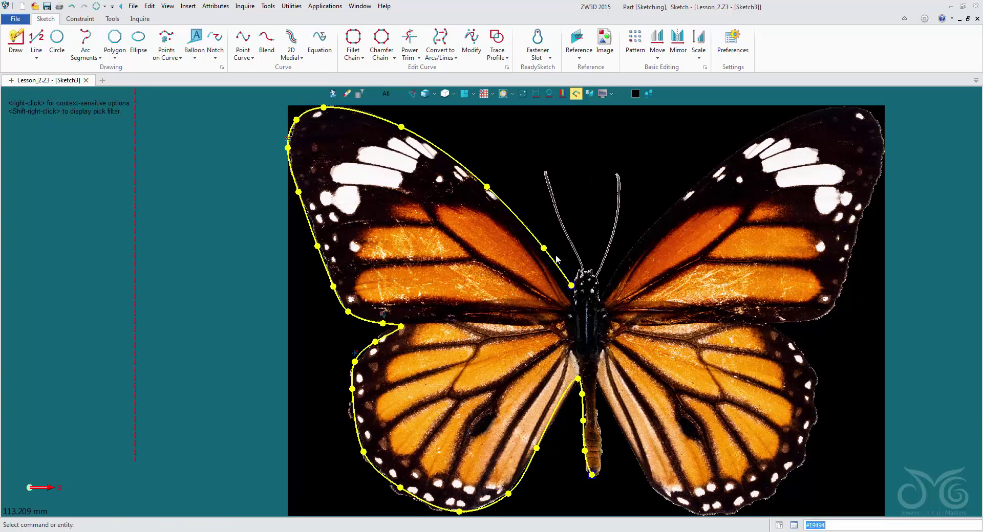
# - Blank the butterfly image so only the traced curve shows
pyautogui.scroll(-2, 657, 158)
pyautogui.moveTo(657, 158); pyautogui.dragTo(608, 186, button='middle')
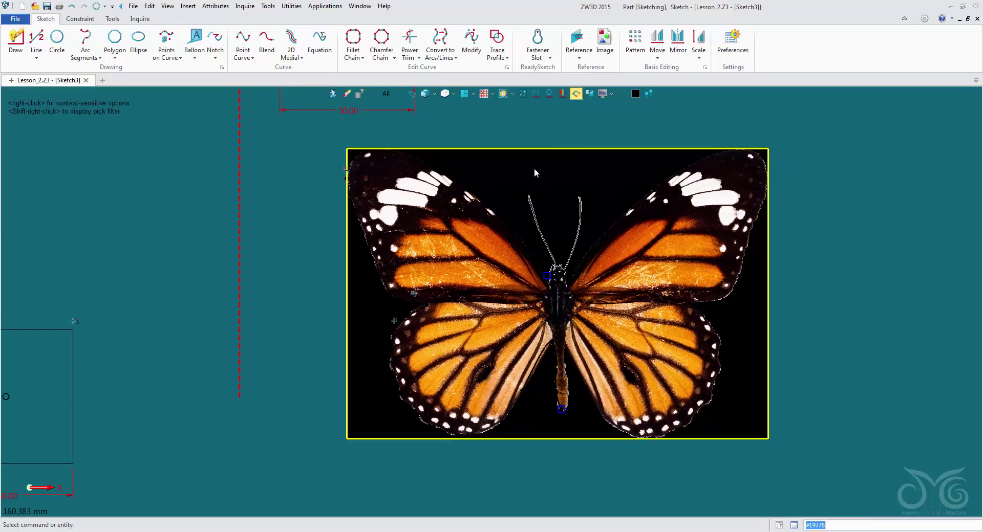
pyautogui.rightClick(571, 162)
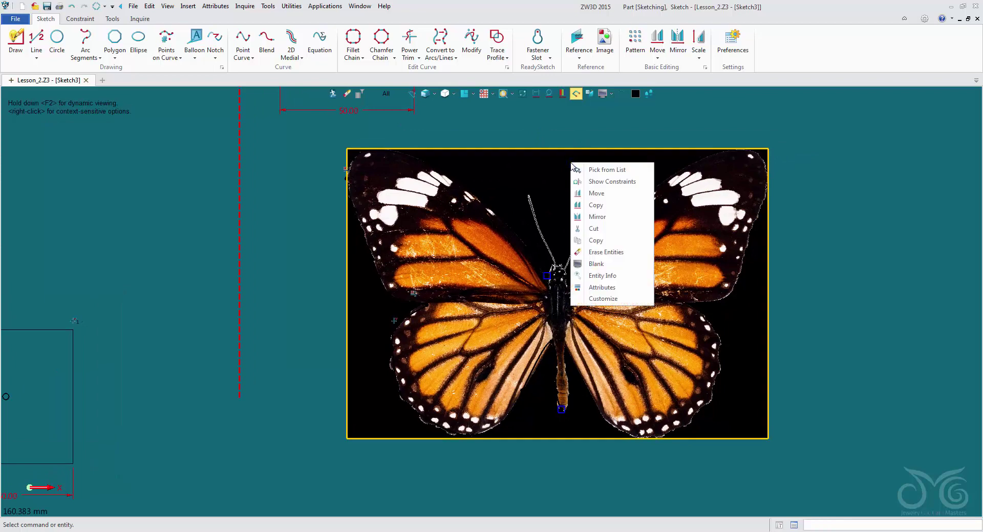
pyautogui.click(604, 264)
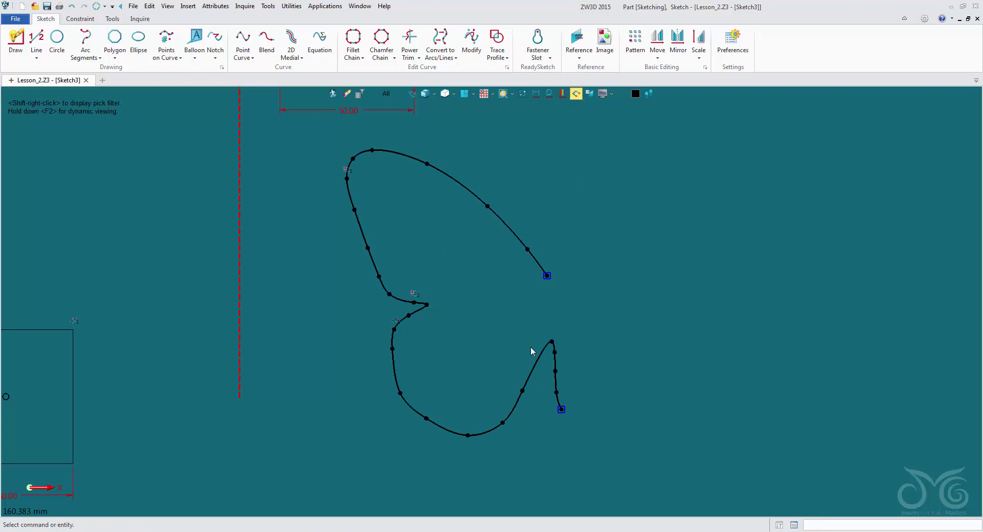
pyautogui.click(657, 56)
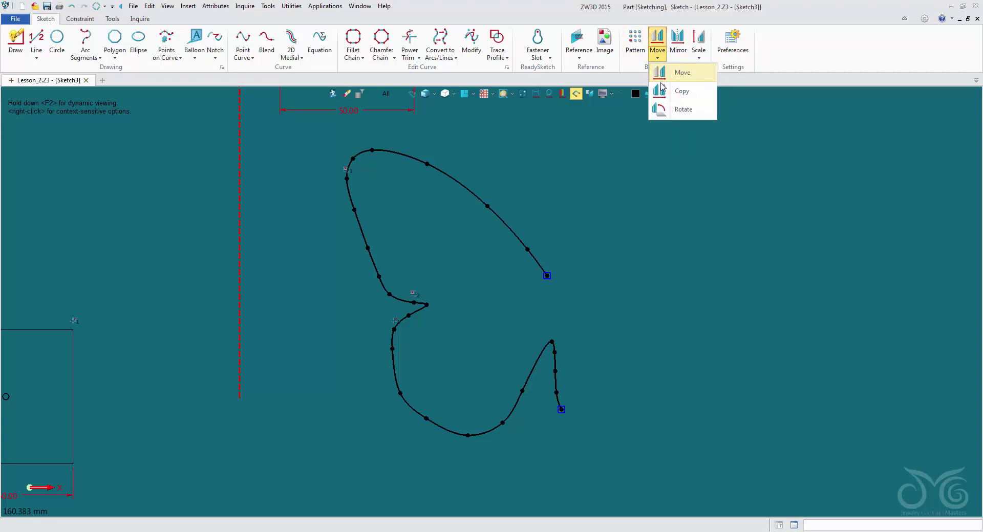
pyautogui.click(657, 58)
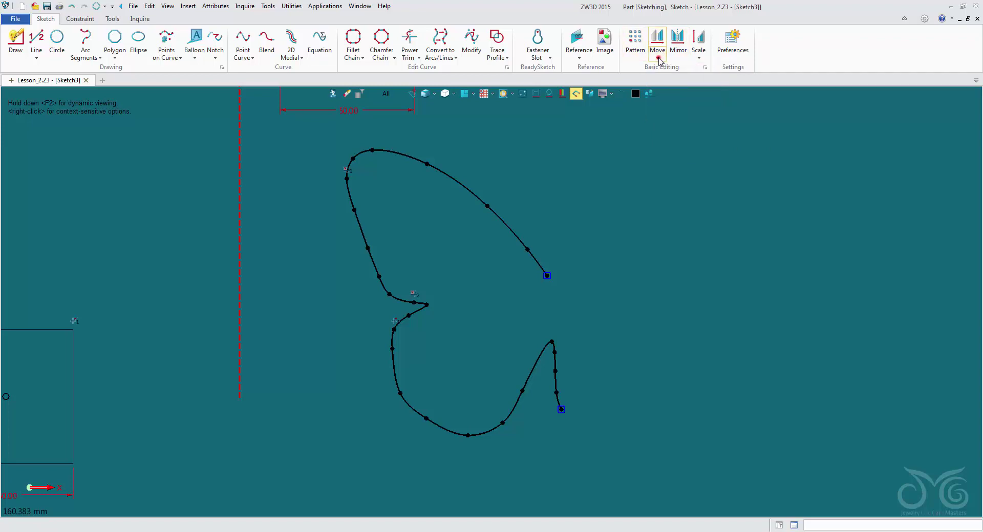
pyautogui.click(678, 51)
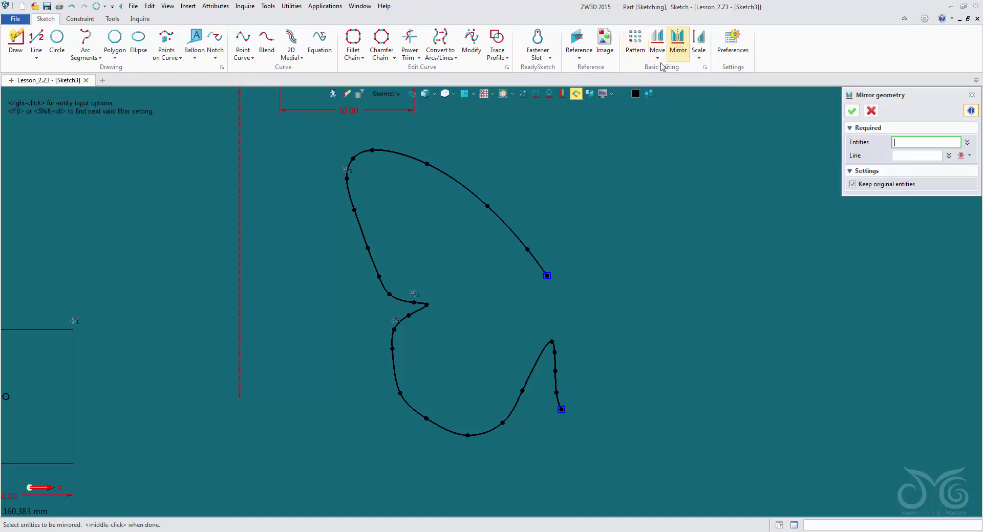
pyautogui.click(870, 111)
# - Draw a vertical line upward from the traced curve's tail end to just above the body's lower-wing junction
pyautogui.click(36, 41)
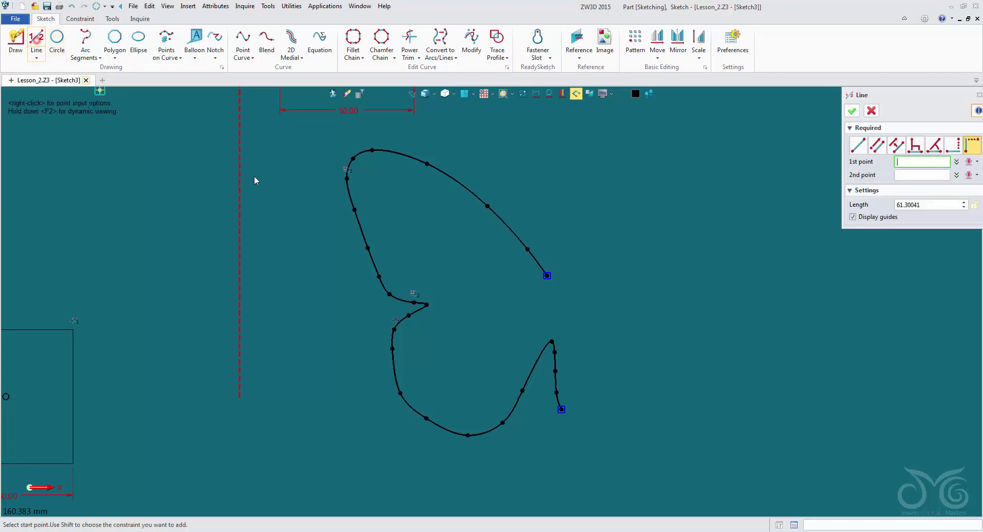
pyautogui.click(561, 410)
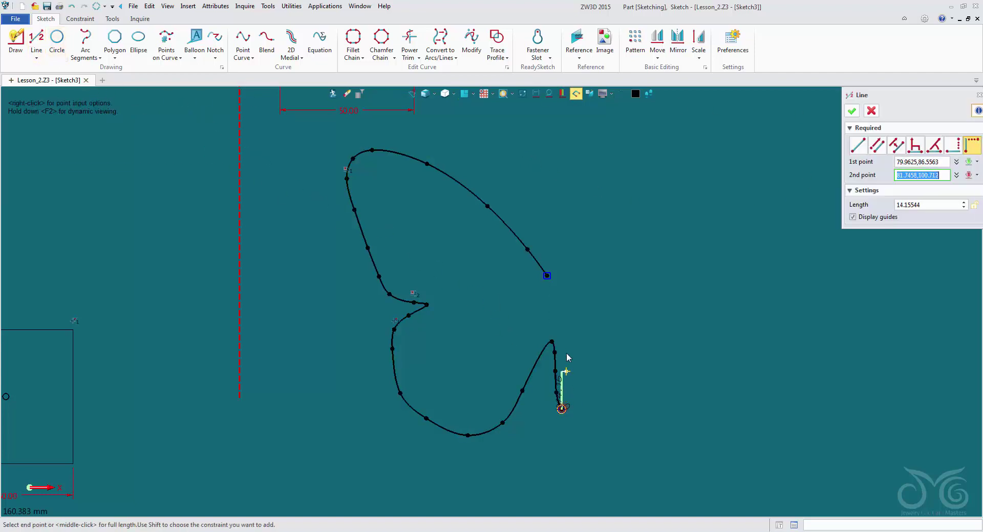
pyautogui.click(566, 319)
pyautogui.middleClick(617, 295)
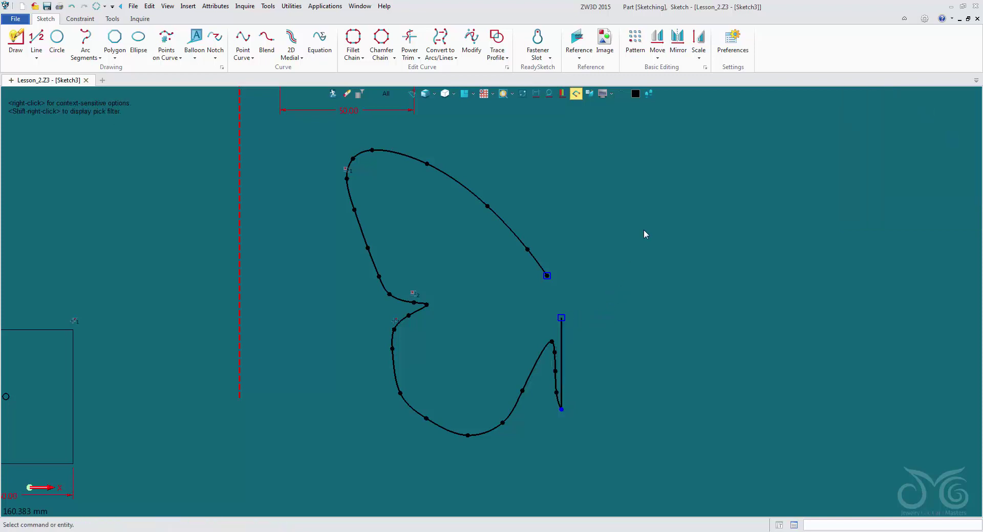
# - Mirror the traced half-butterfly curve about the vertical line, keeping the original, and erase the vertical line
pyautogui.click(677, 42)
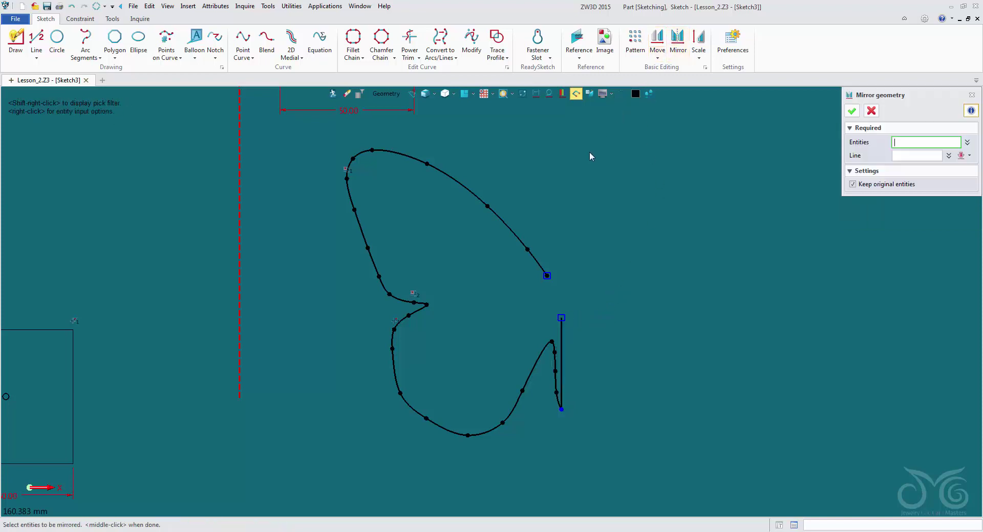
pyautogui.click(499, 224)
pyautogui.click(504, 225)
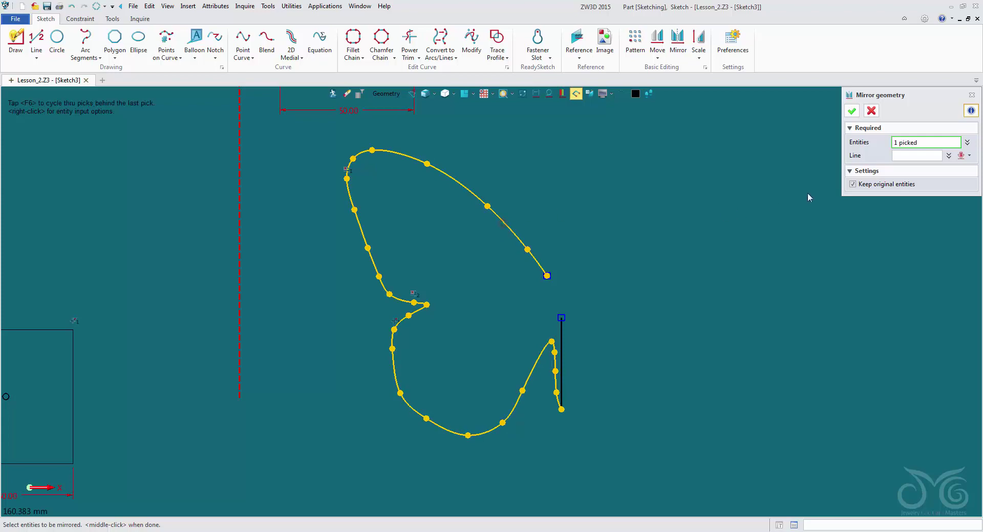
pyautogui.click(913, 154)
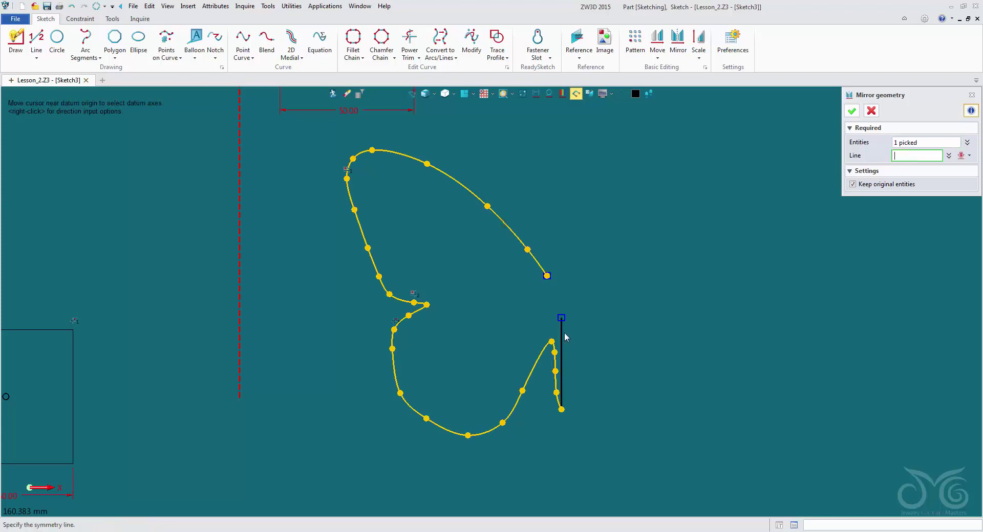
pyautogui.click(565, 333)
pyautogui.middleClick(623, 320)
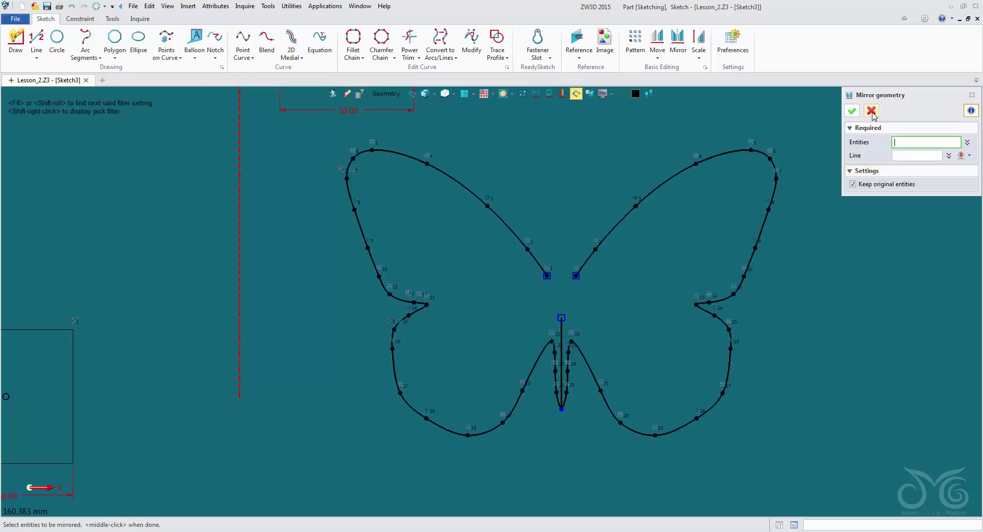
pyautogui.click(871, 111)
pyautogui.rightClick(562, 320)
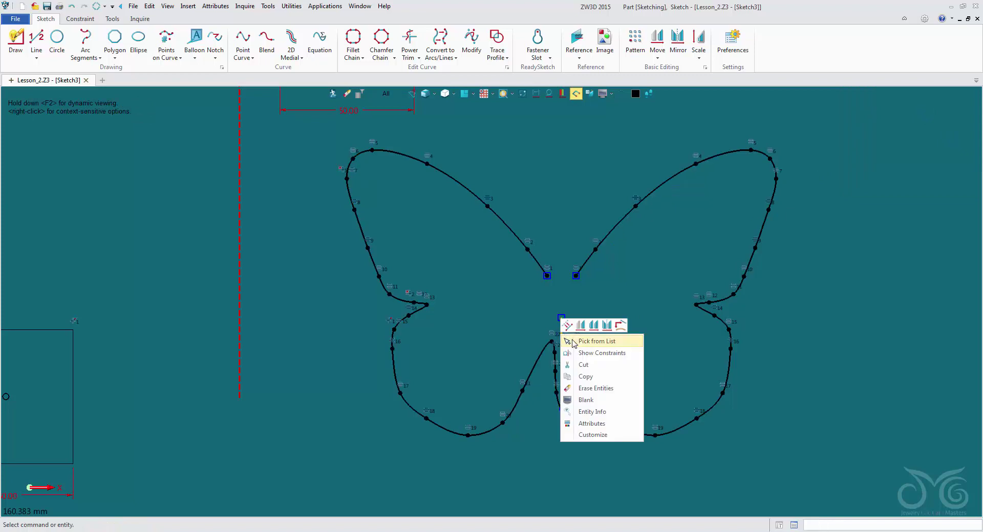
pyautogui.click(593, 388)
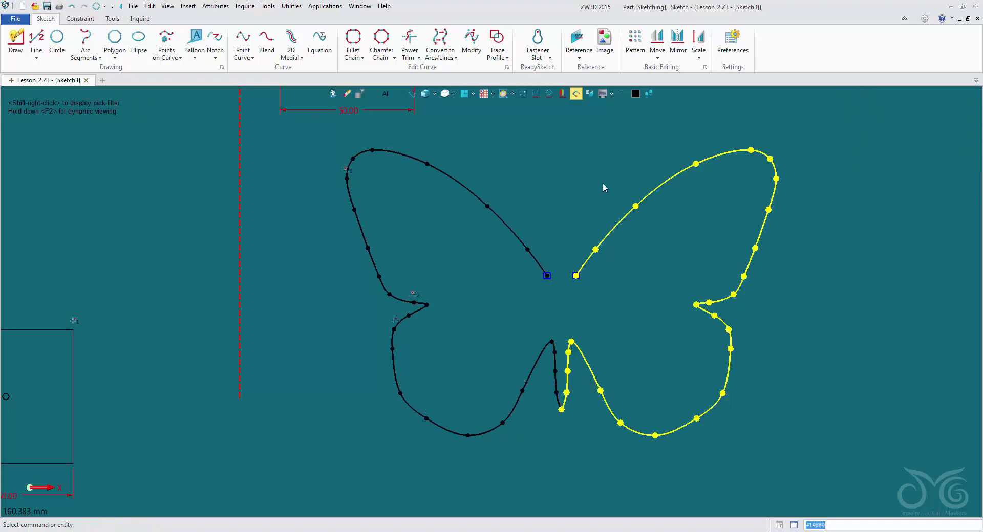
# - Draw a three-point arc joining the upper ends of both wing curves, bulging about 7 mm upward as the butterfly's head
pyautogui.click(77, 53)
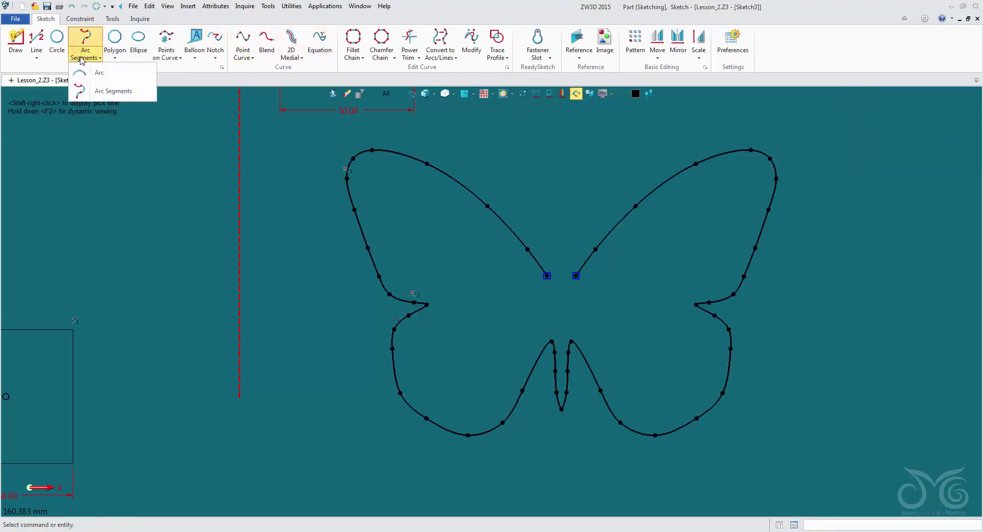
pyautogui.click(99, 72)
pyautogui.click(547, 276)
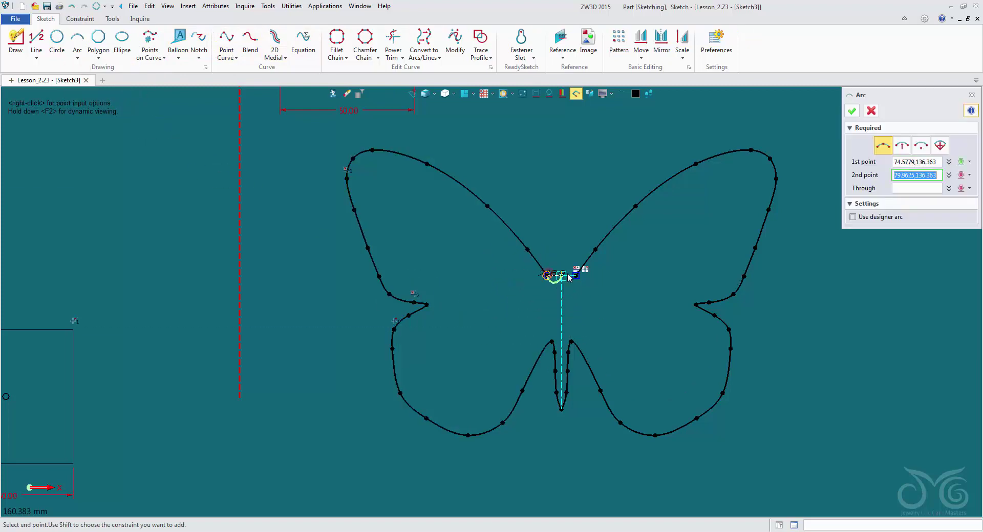
pyautogui.click(575, 275)
pyautogui.click(562, 257)
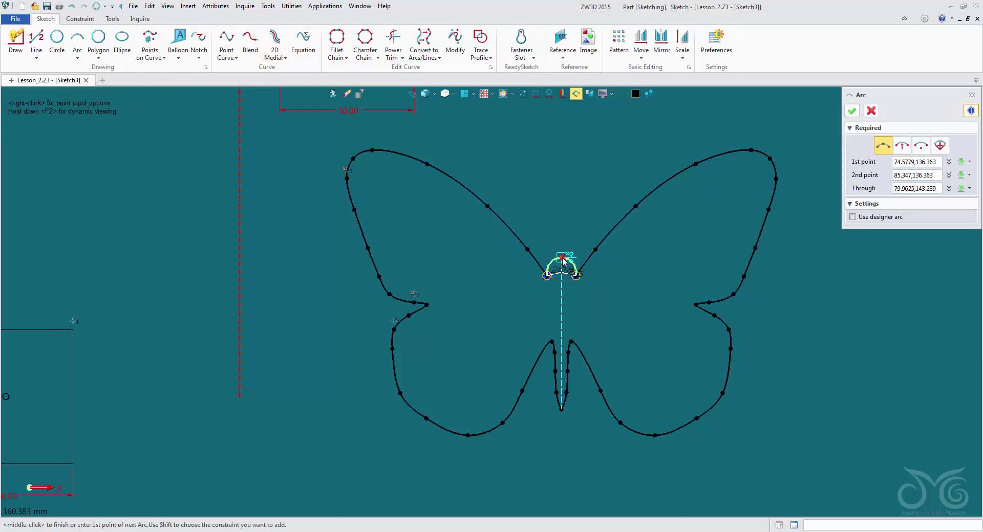
pyautogui.middleClick(576, 233)
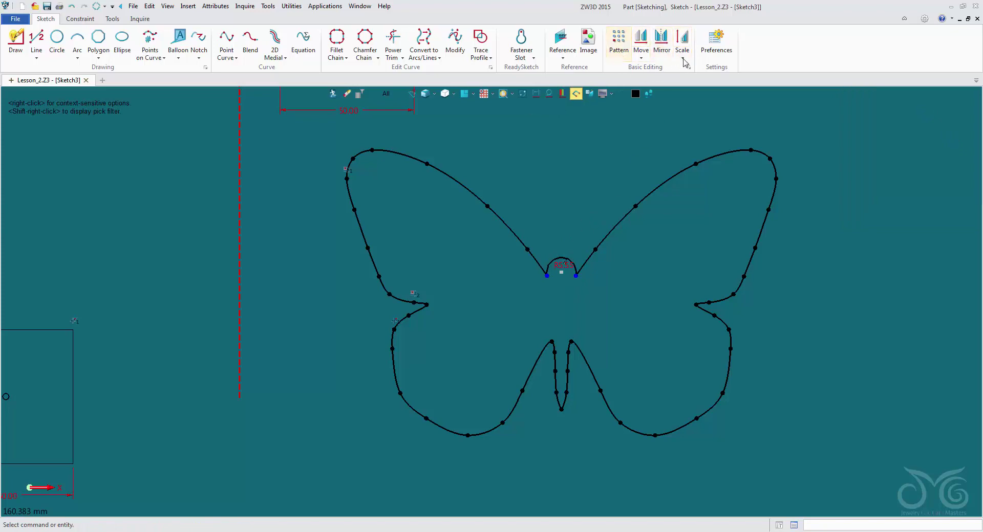
# - Insert a ready-made square sketch in the empty area above the butterfly, beyond the existing square
pyautogui.scroll(-1, 617, 302)
pyautogui.scroll(-2, 615, 299)
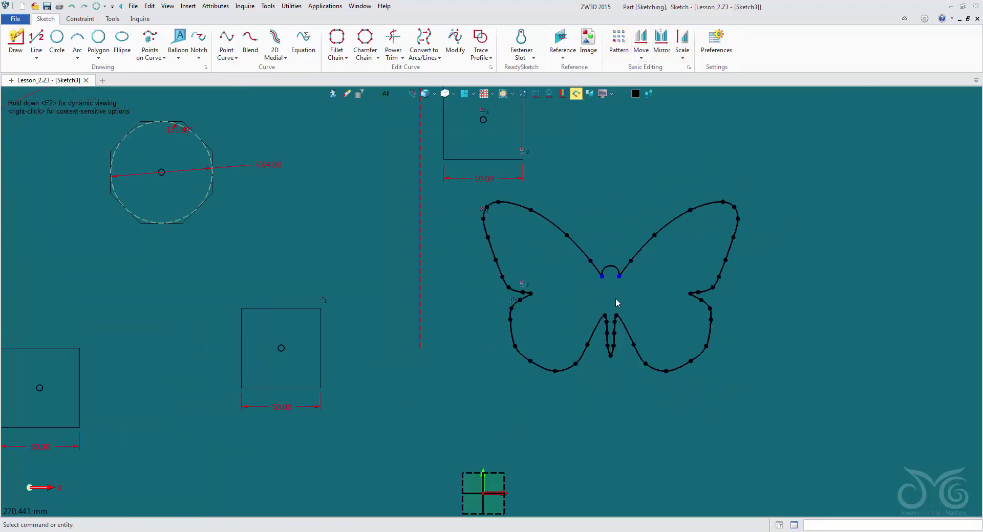
pyautogui.scroll(-1, 614, 298)
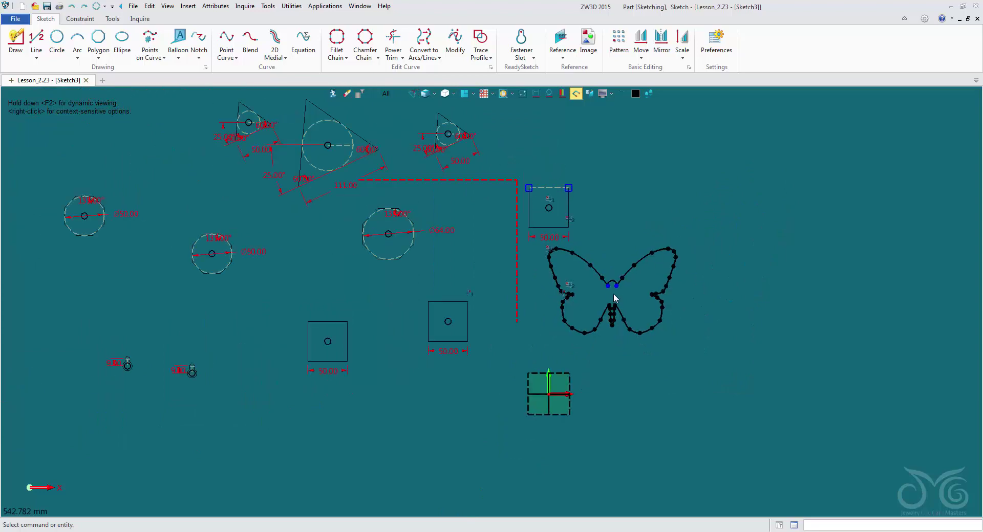
pyautogui.moveTo(613, 294); pyautogui.dragTo(733, 333, button='middle')
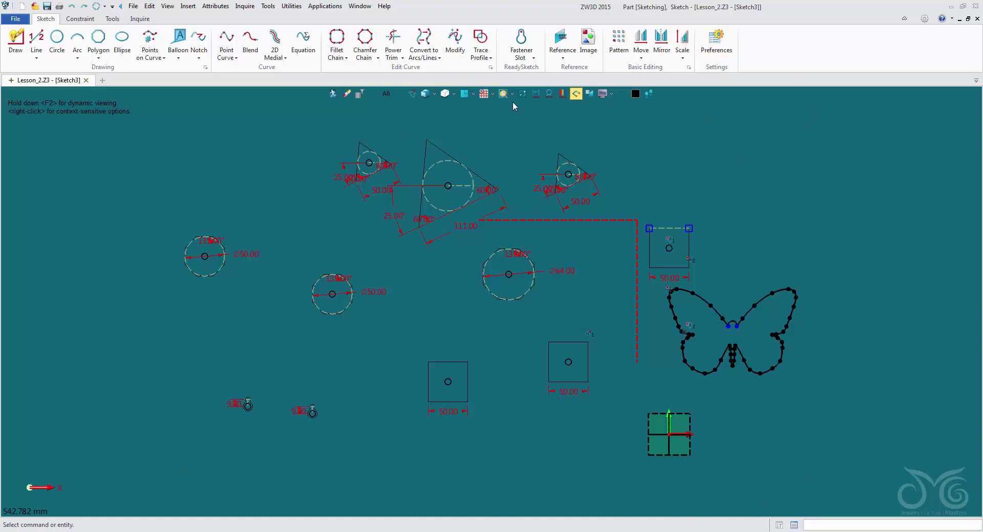
pyautogui.click(527, 60)
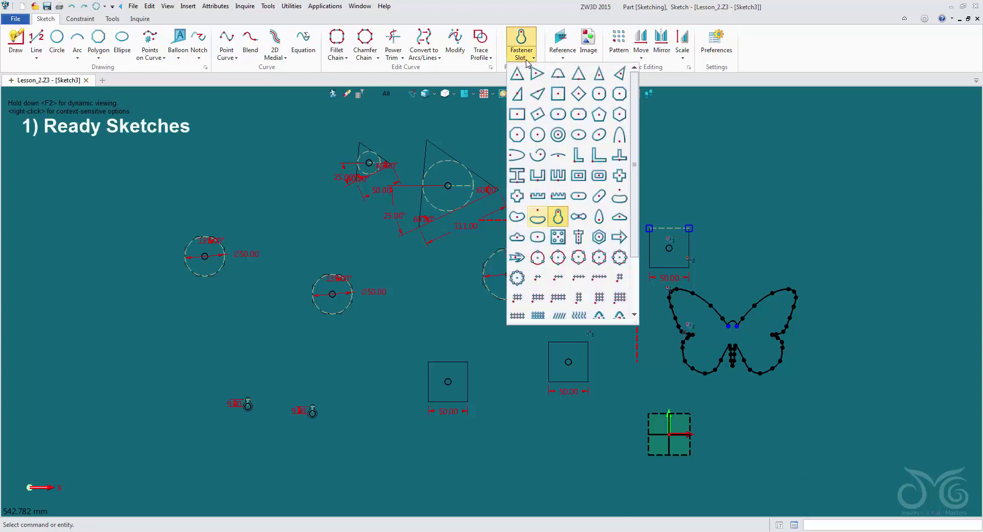
pyautogui.click(557, 94)
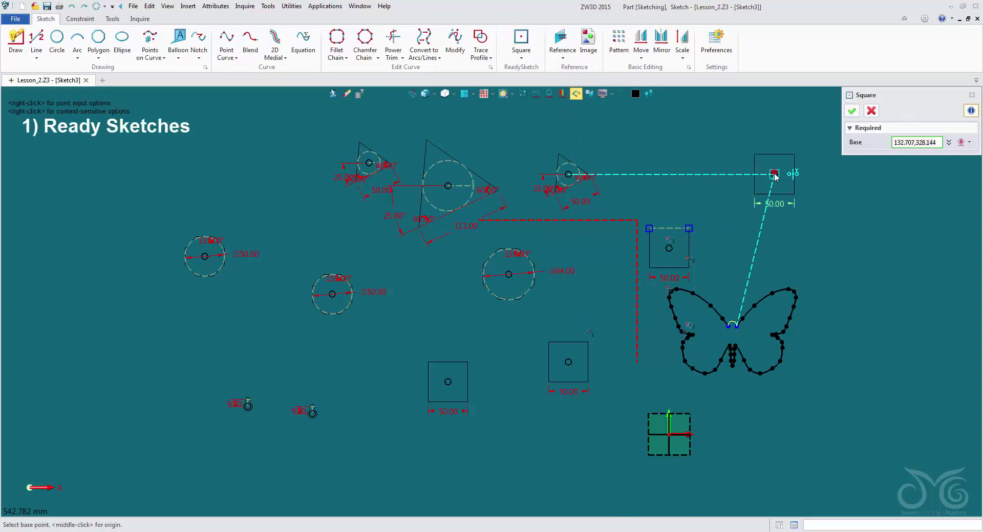
pyautogui.click(774, 175)
pyautogui.click(852, 111)
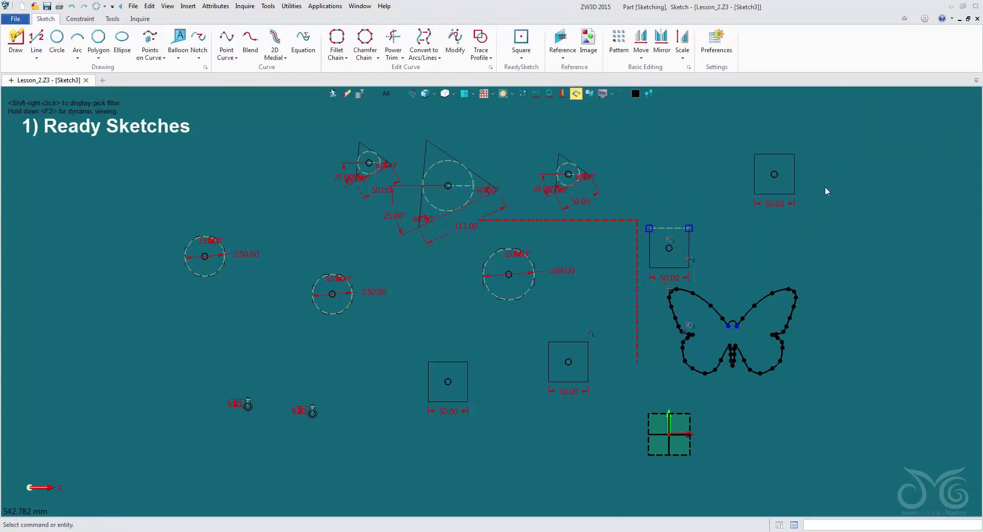
# - Set the new square's width dimension to 61 mm
pyautogui.rightClick(792, 202)
pyautogui.click(841, 222)
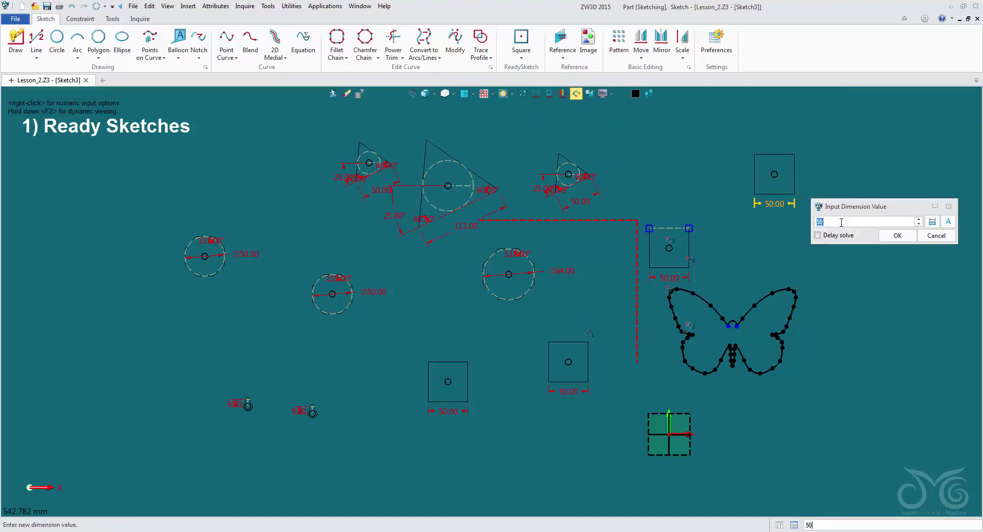
pyautogui.write('61.')
pyautogui.click(889, 238)
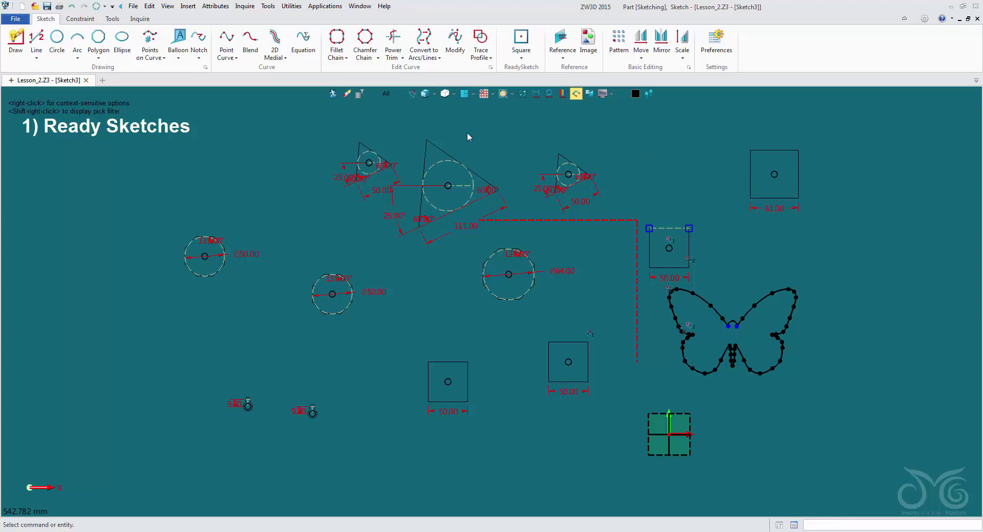
# - Exit Sketch3 and unblank all entities in the part
pyautogui.click(332, 94)
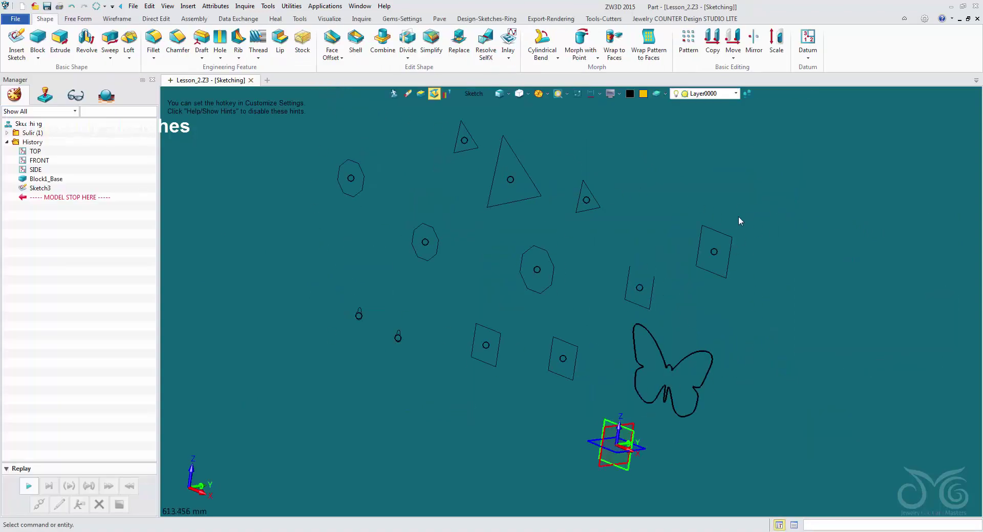
pyautogui.rightClick(652, 154)
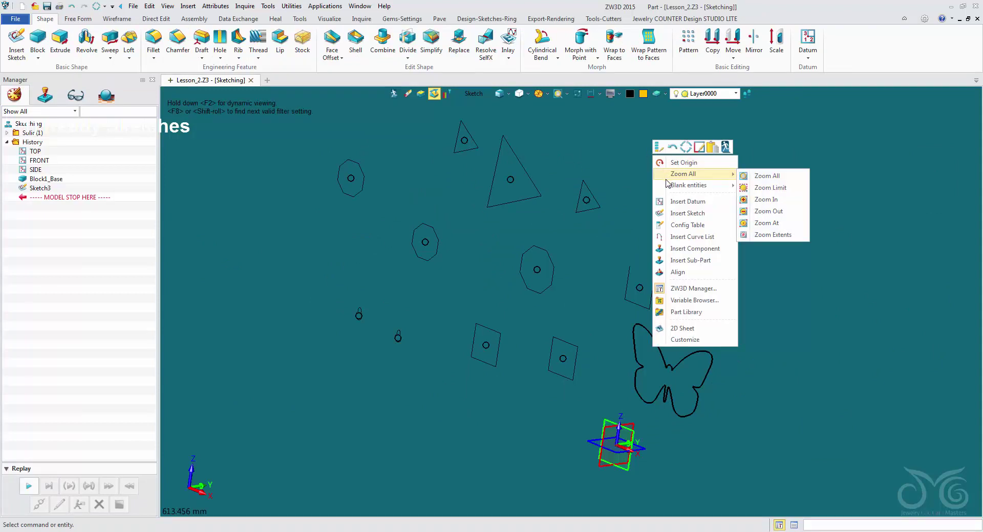
pyautogui.moveTo(668, 186)
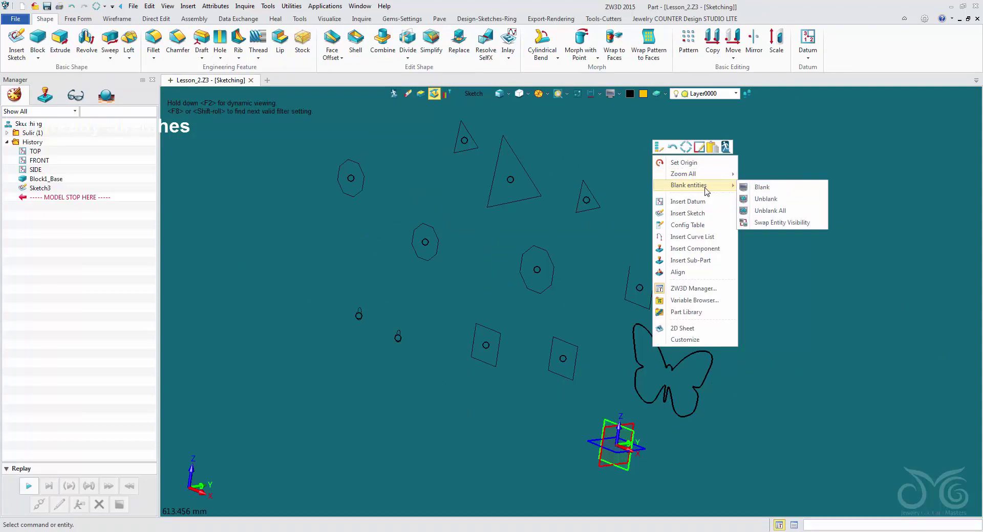
pyautogui.click(771, 211)
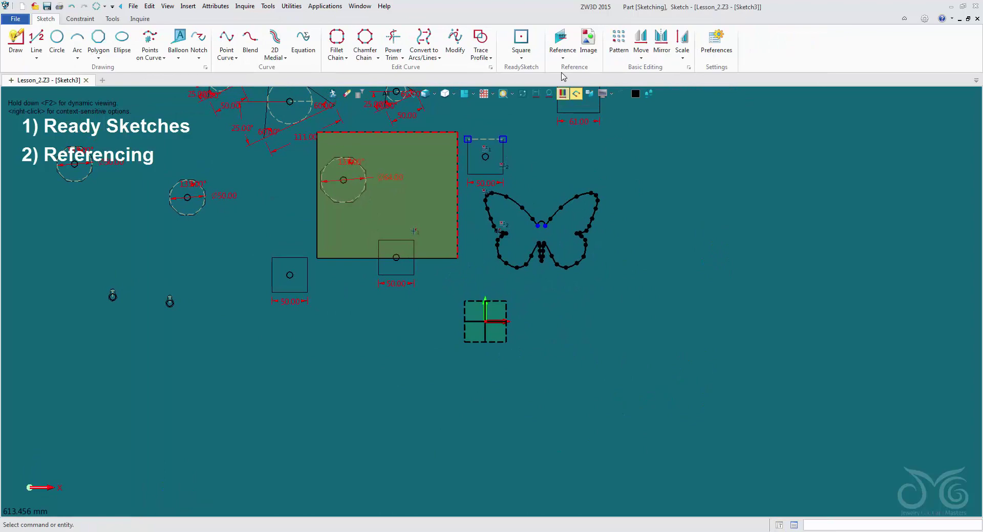
# - In Sketch3, reference the block's lower side face as an intersection curve in construction geometry
pyautogui.click(561, 41)
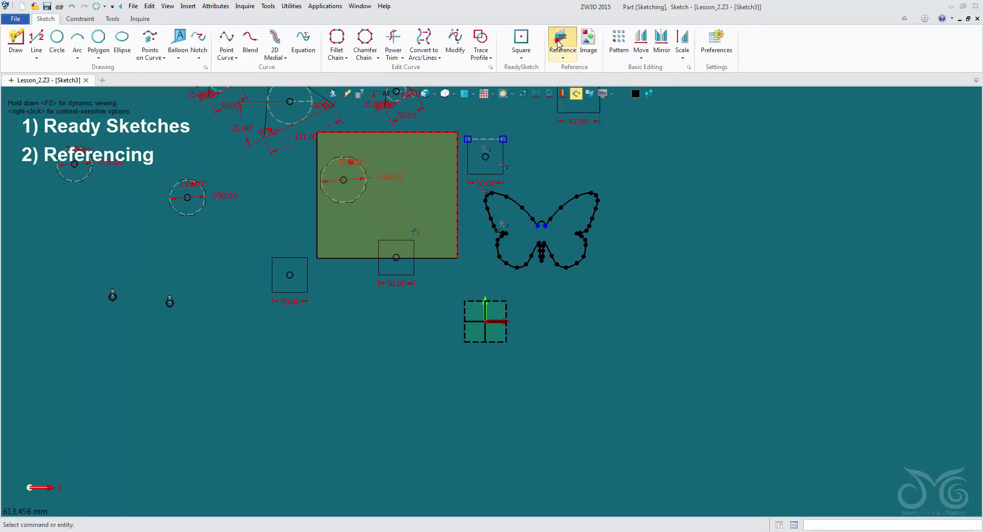
pyautogui.click(402, 201)
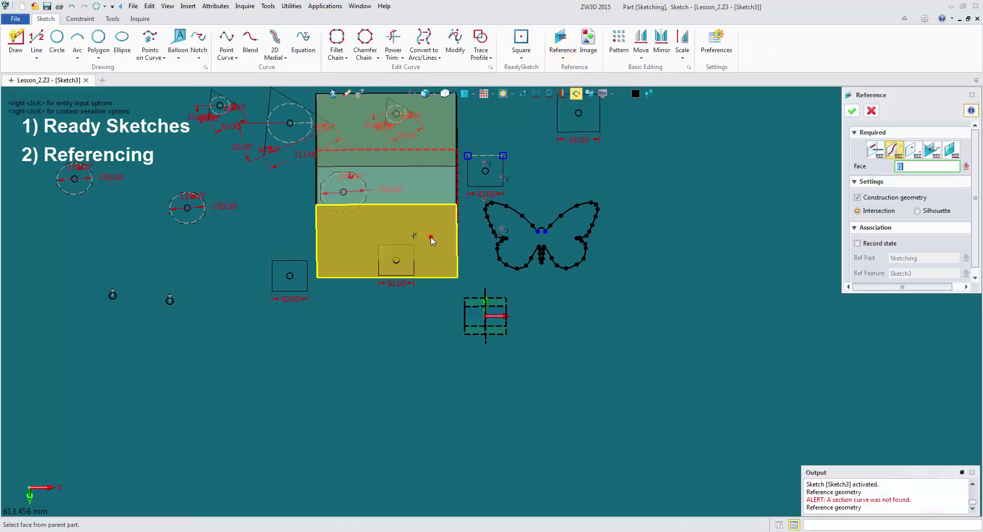
pyautogui.click(433, 236)
pyautogui.click(870, 111)
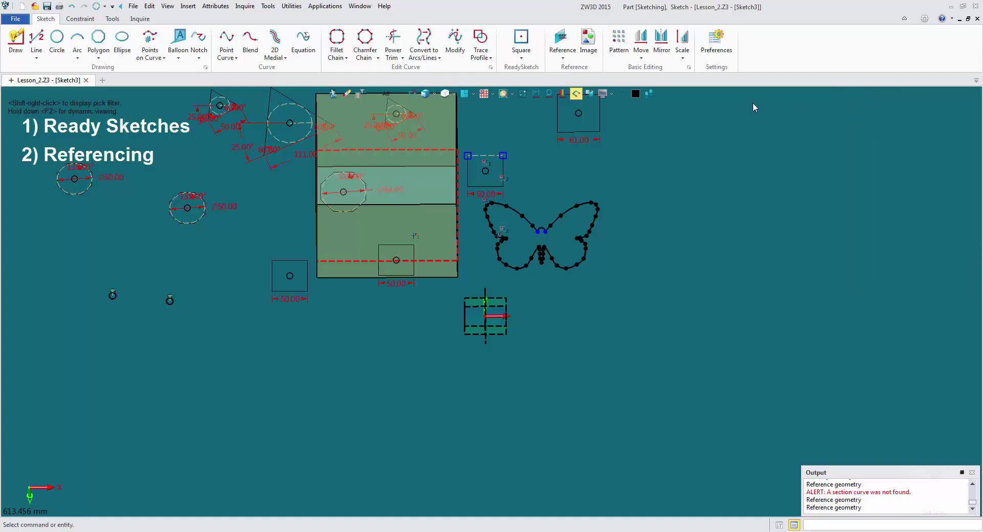
# - Hide the block and datum planes in the sketch and view the sketch plane straight on
pyautogui.click(522, 95)
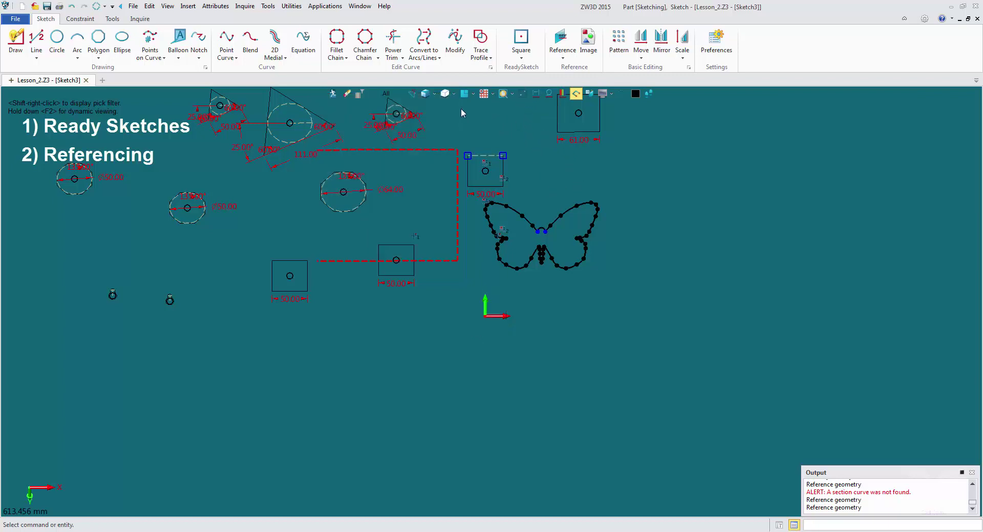
pyautogui.click(465, 94)
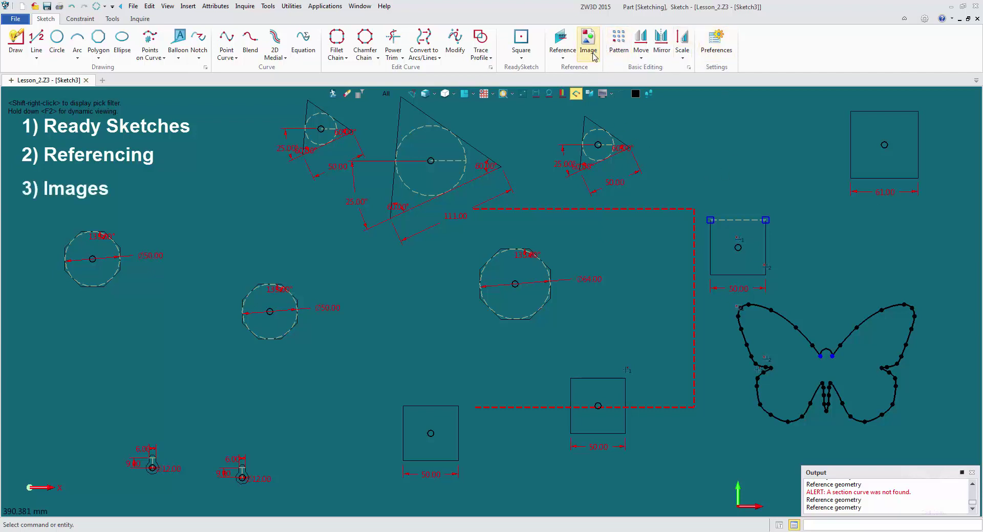
pyautogui.click(688, 67)
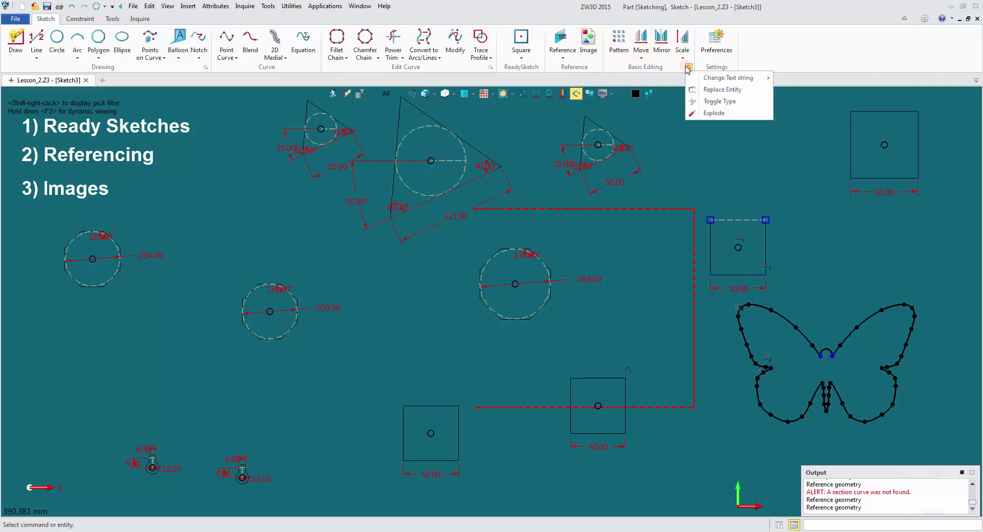
pyautogui.click(712, 102)
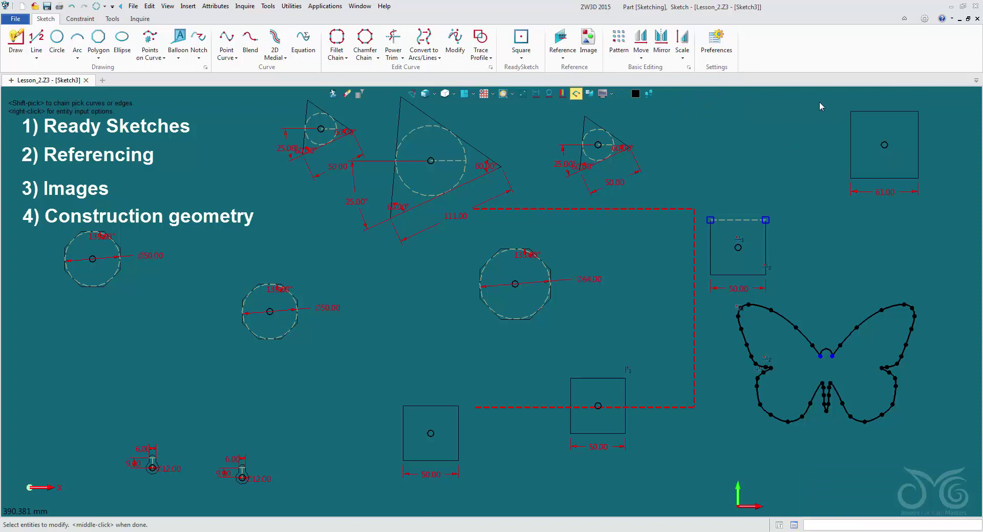
pyautogui.moveTo(819, 102); pyautogui.dragTo(948, 180)
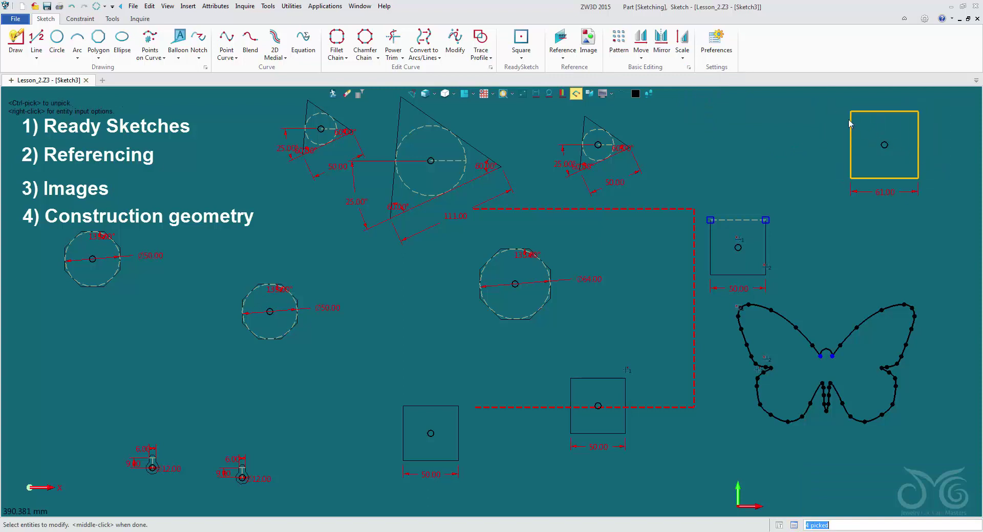
# - Toggle the left edge of the 61 mm square to construction geometry
pyautogui.click(688, 67)
pyautogui.click(708, 103)
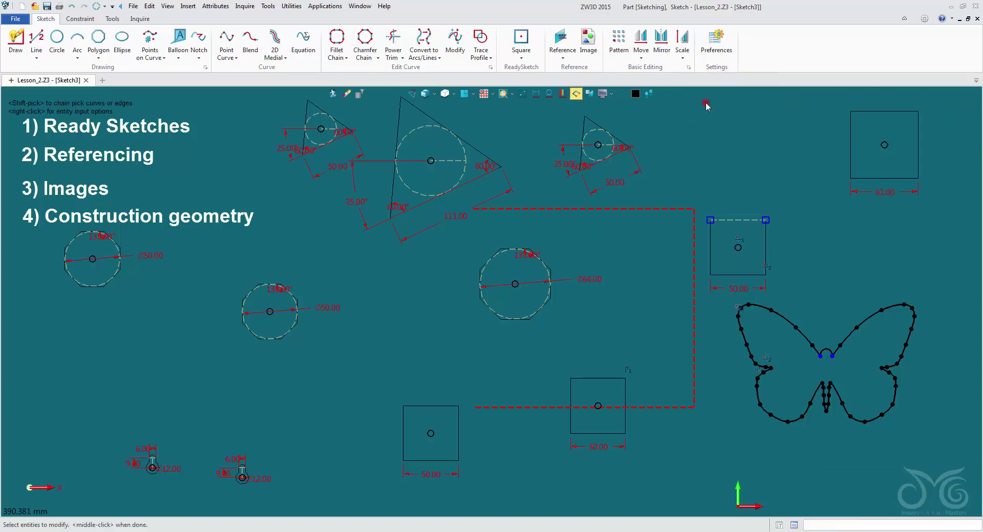
pyautogui.click(852, 119)
pyautogui.middleClick(903, 129)
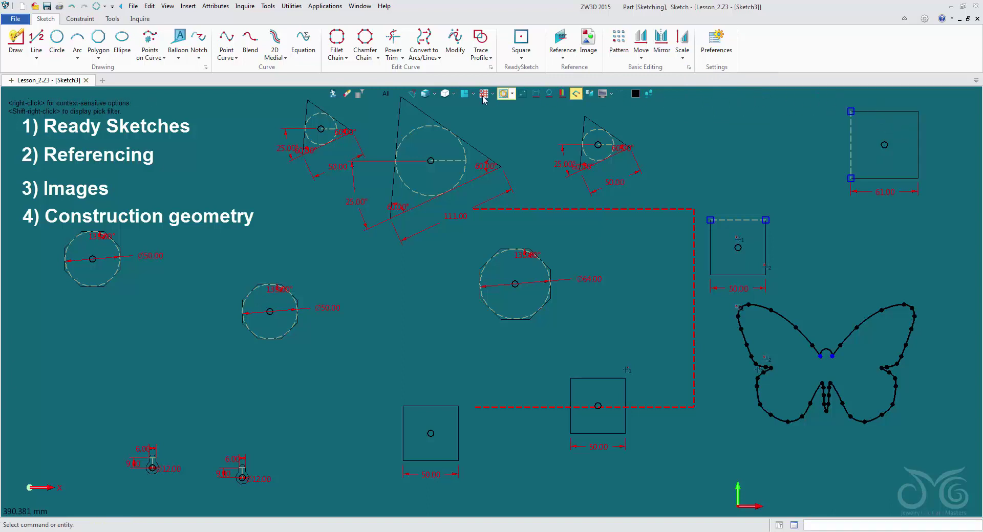
# - Exit to the part to examine how the sketch sits with the block, and reopen Sketch3
pyautogui.click(332, 93)
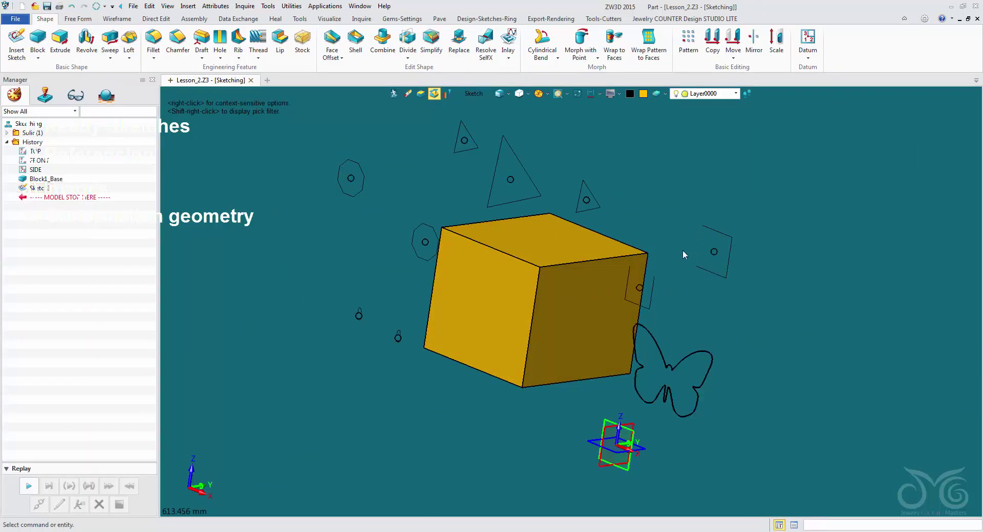
pyautogui.doubleClick(726, 263)
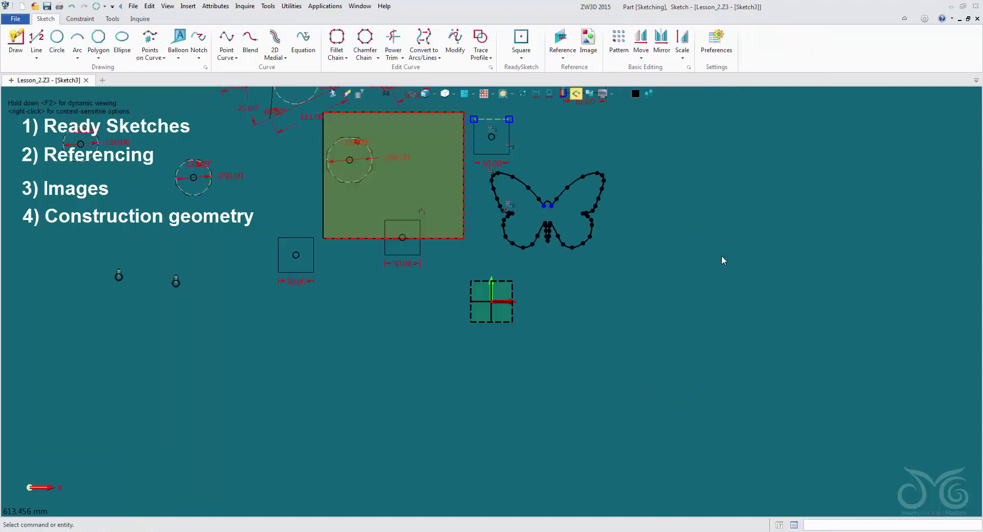
pyautogui.moveTo(723, 235); pyautogui.dragTo(801, 312, button='middle')
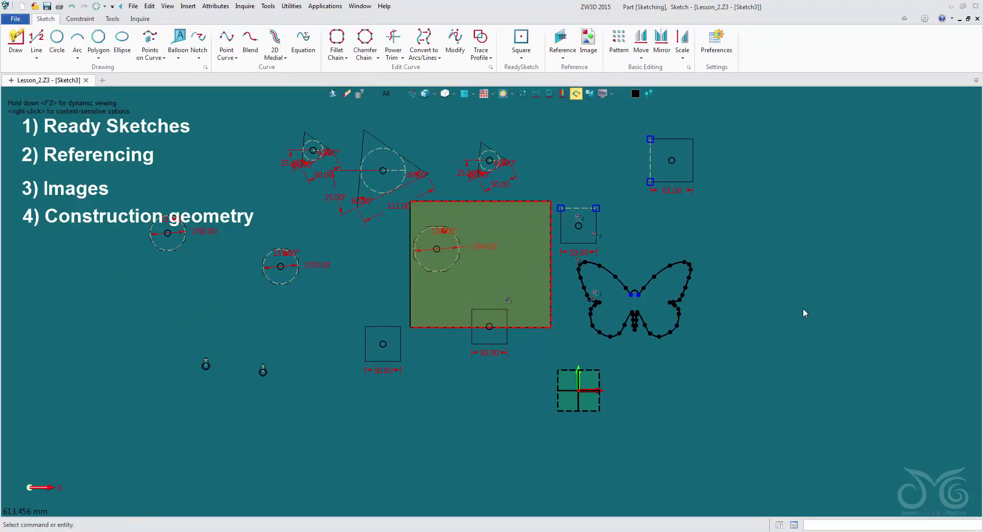